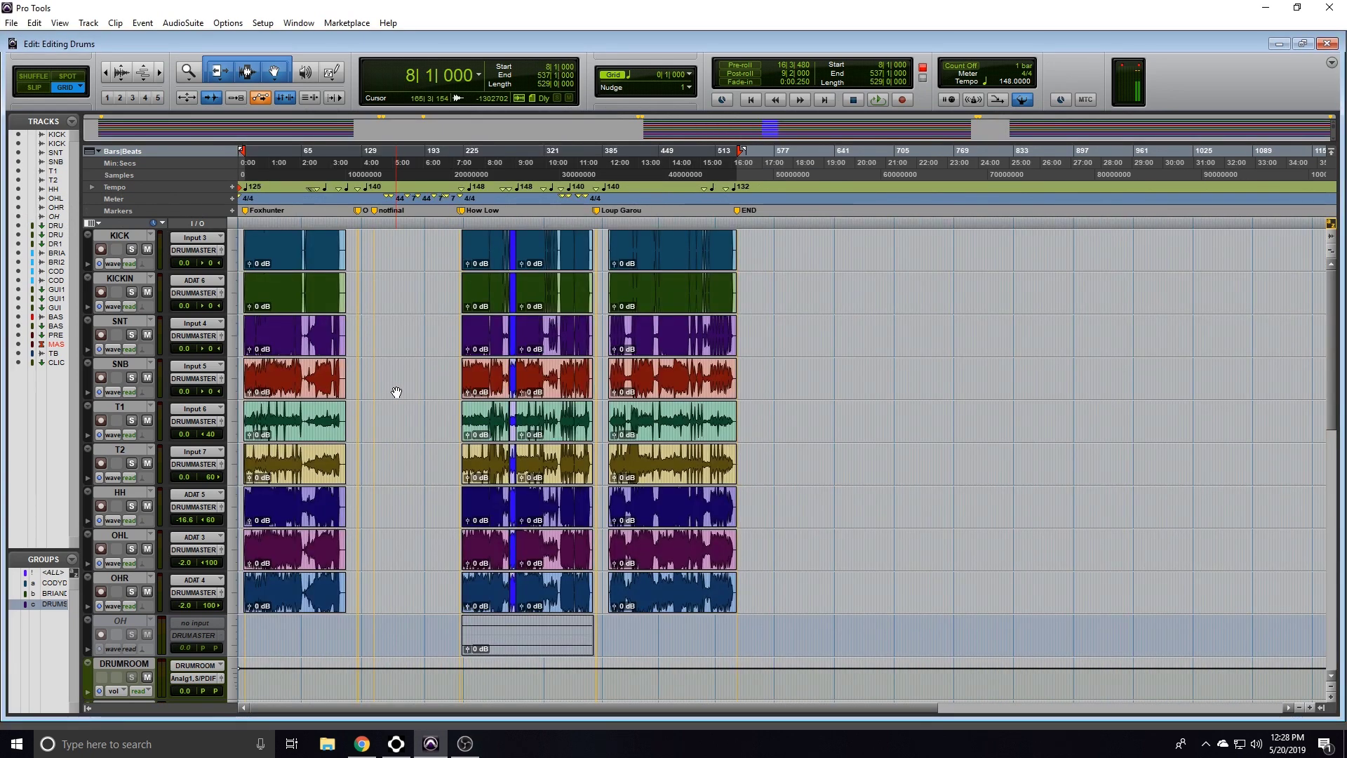
- Look over the session's drum and guitar tracks and go to the start of the How Low section
scroll(410, 429, down, 3)
scroll(410, 429, down, 6)
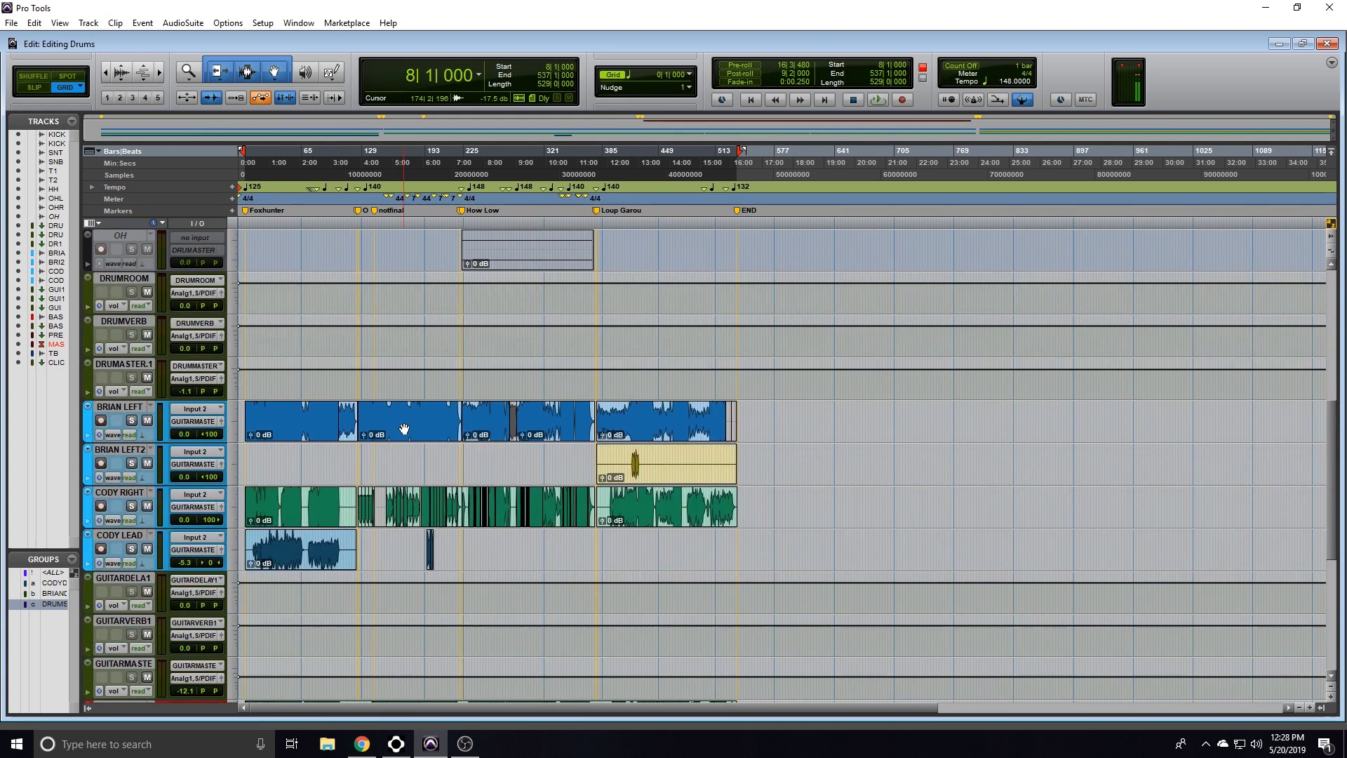
click(472, 223)
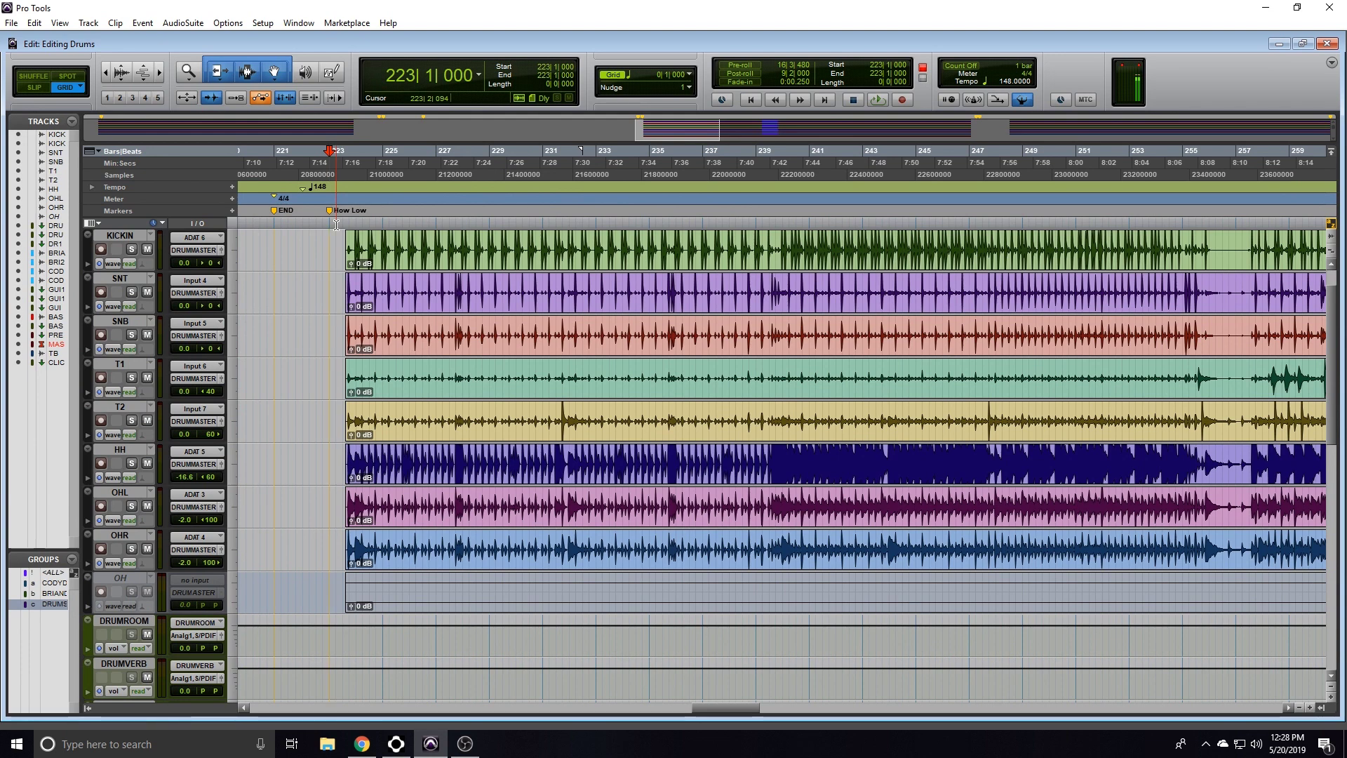
- Play the How Low drum tracks from their first hit at bar 223 beat 4 and stop playback
click(349, 226)
key(ctrl+])
key(space)
scroll(649, 309, right, 8)
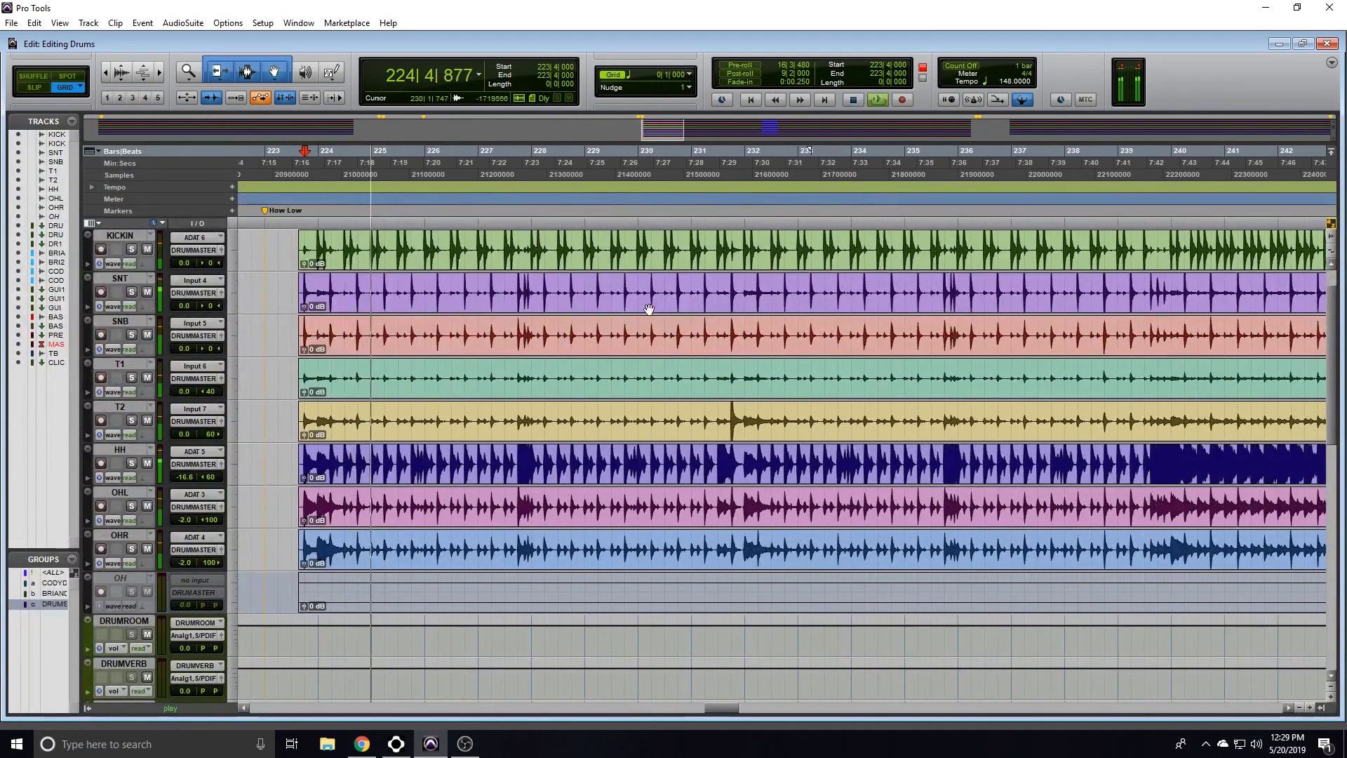
scroll(650, 309, right, 2)
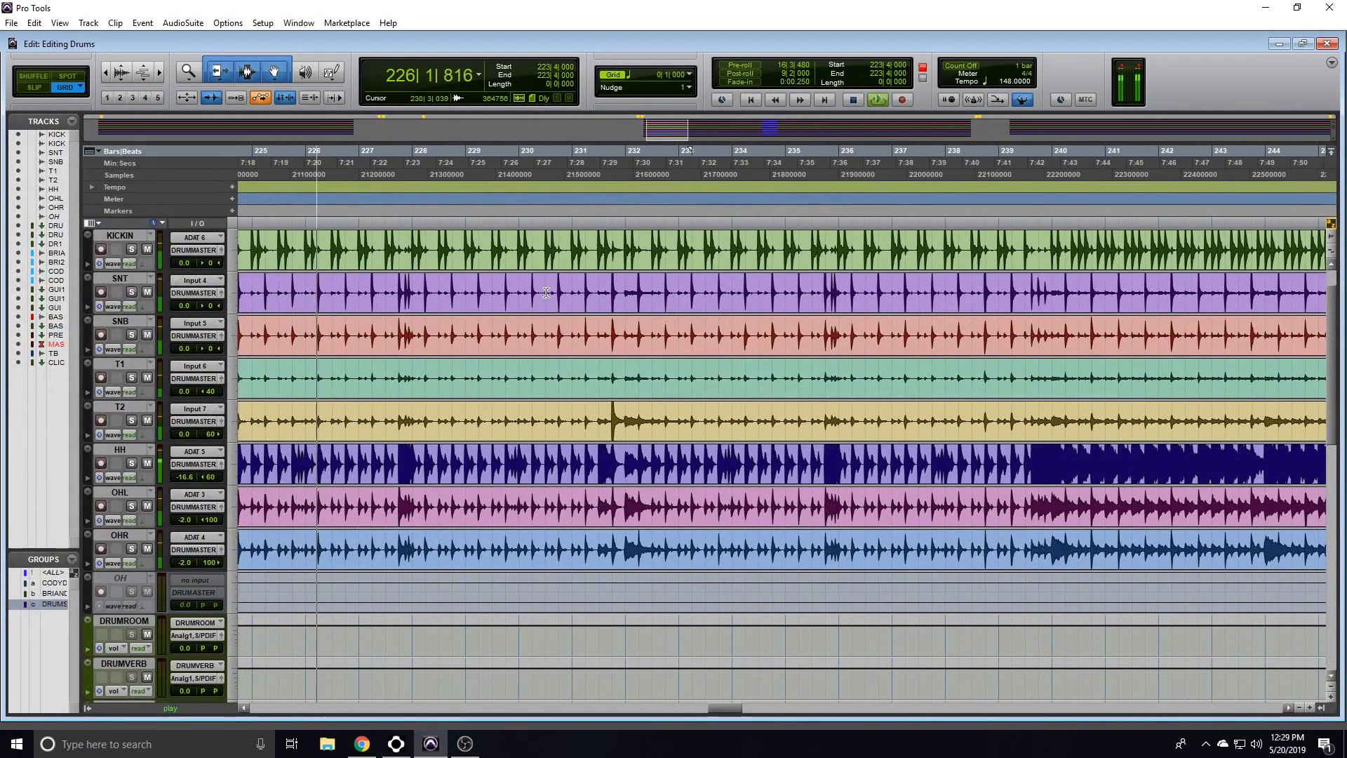
scroll(546, 292, down, 2)
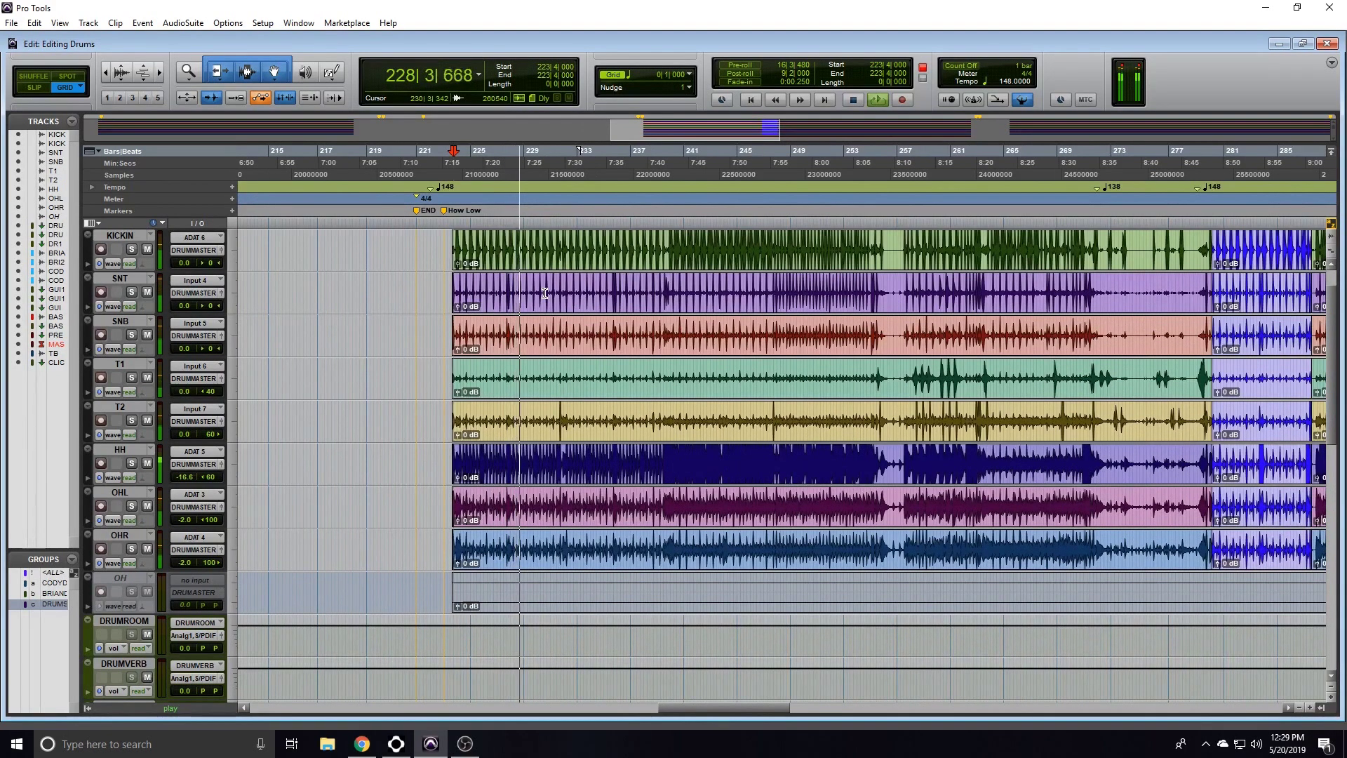
scroll(544, 293, up, 2)
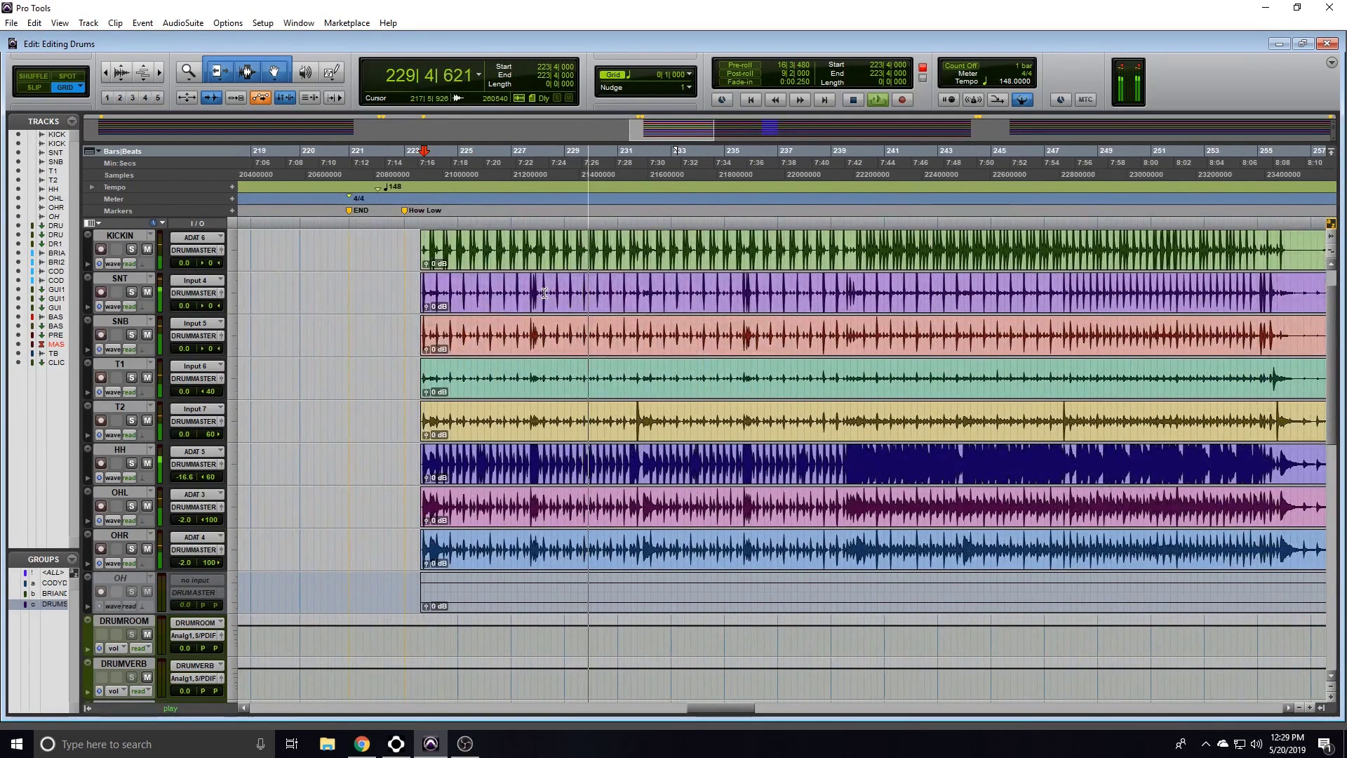
scroll(545, 293, right, 3)
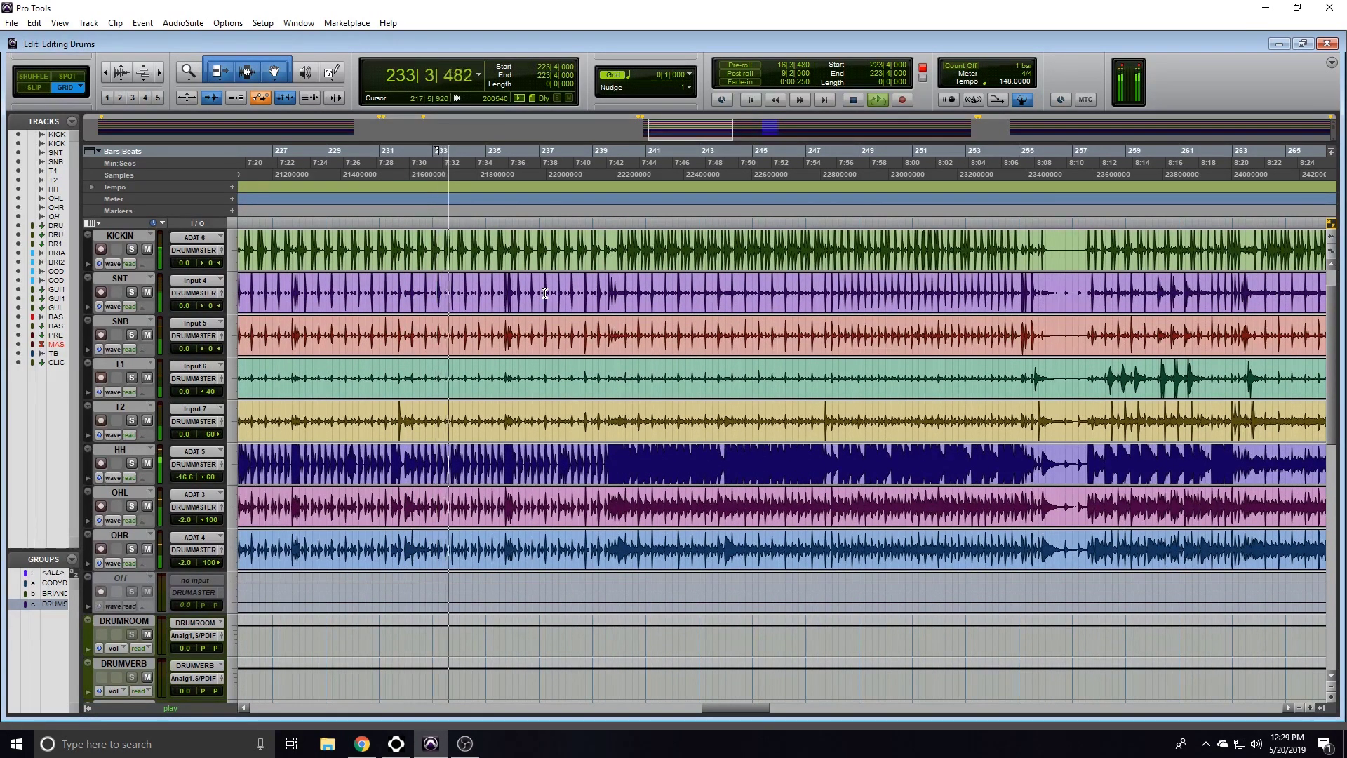
key(space)
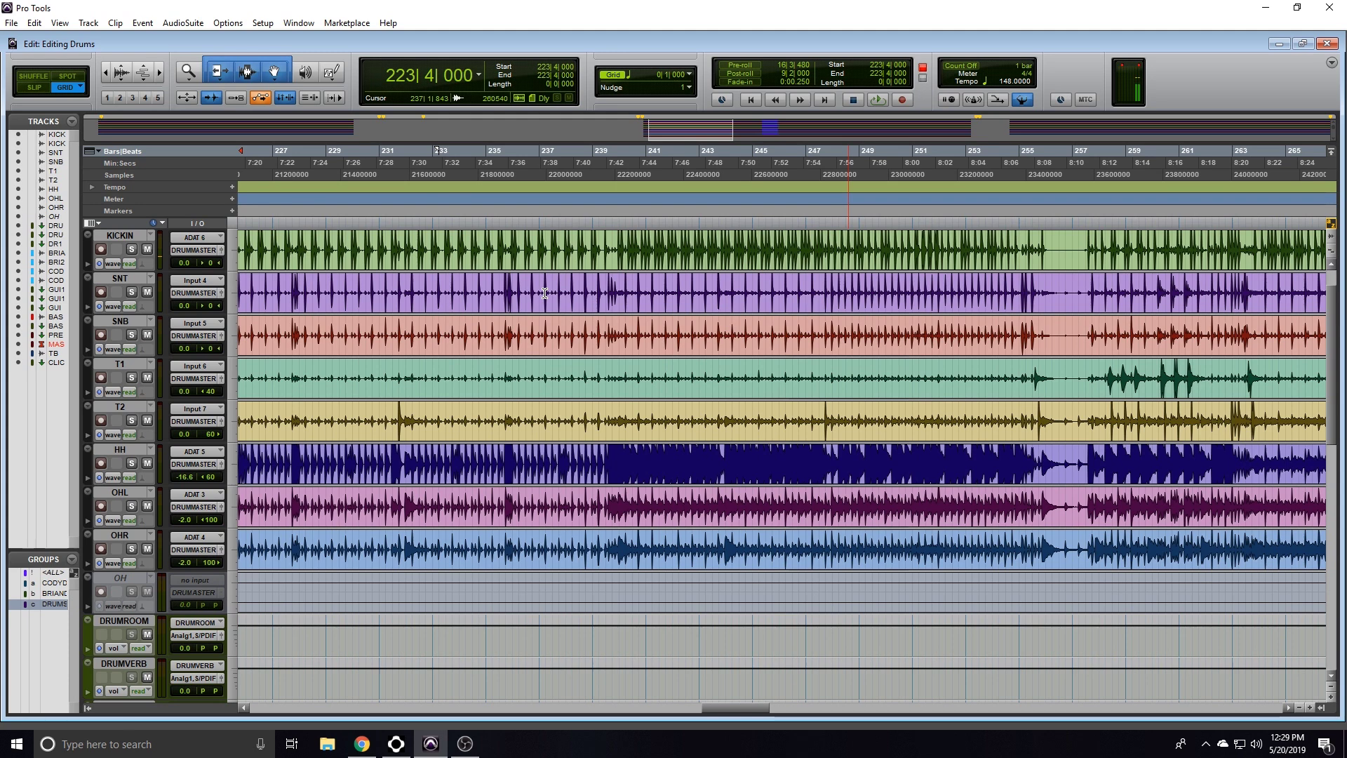
- Place the cursor at 234|2 and examine the snare hit's timing against the grid up close
click(439, 291)
click(467, 295)
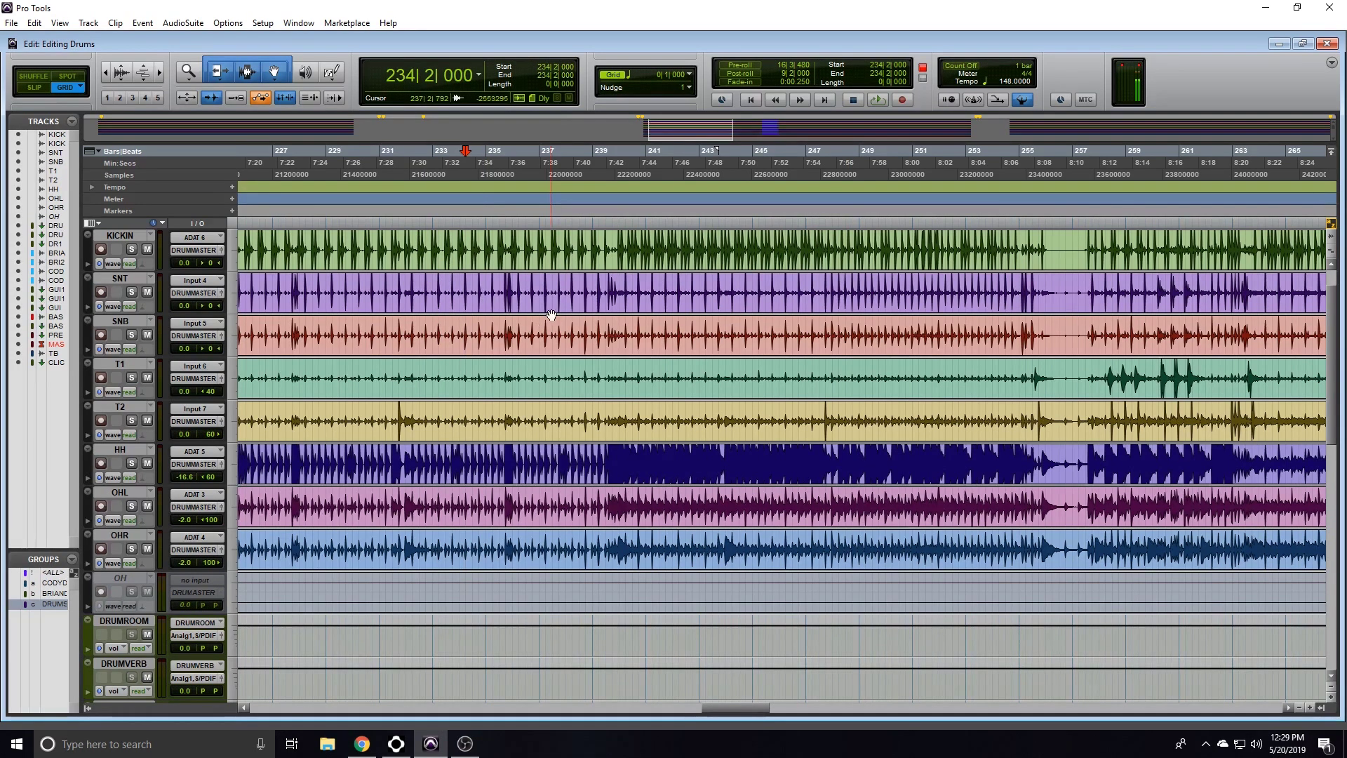
key(ctrl+bracketright)
key(ctrl+bracketright)
key(ctrl+bracketright)
key(ctrl+bracketright)
key(ctrl+bracketright)
key(ctrl+bracketright)
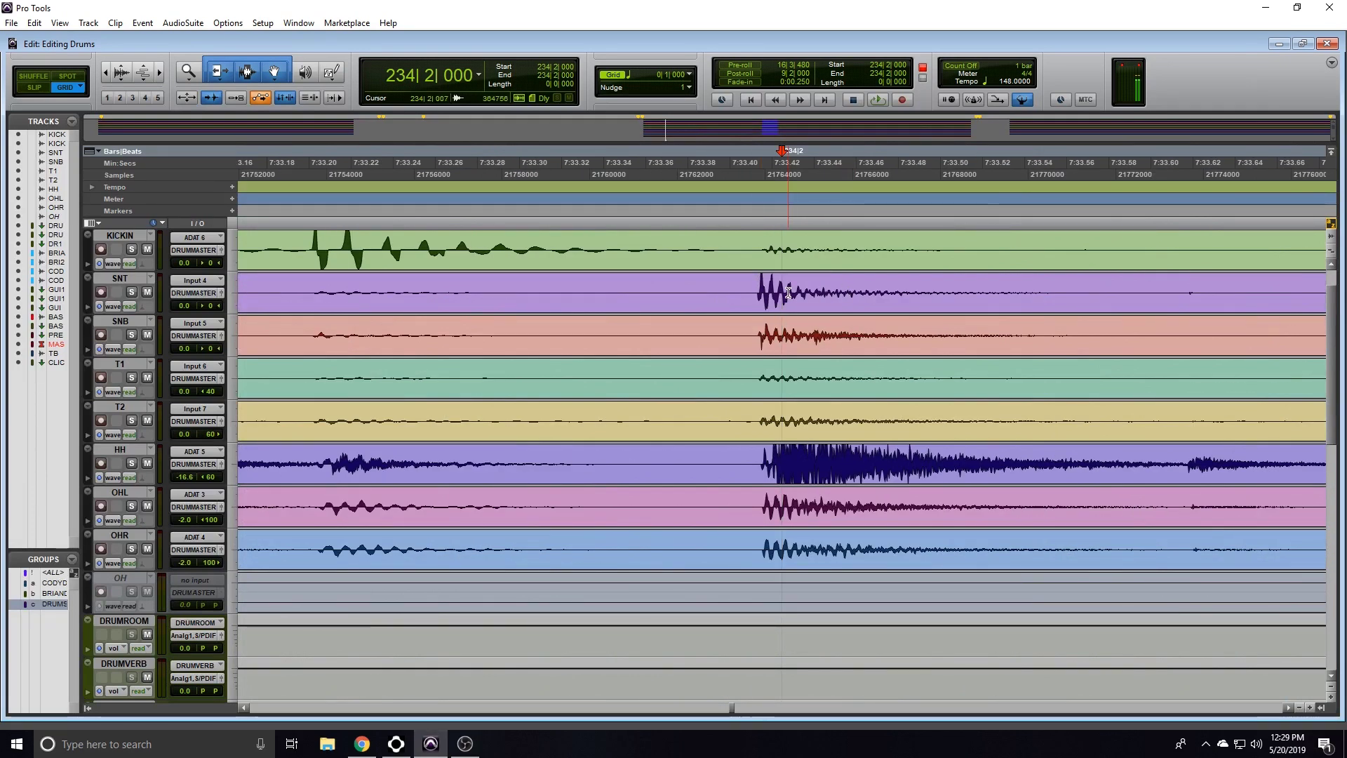
key(ctrl+bracketleft)
key(ctrl+bracketleft)
key(ctrl+bracketleft)
key(ctrl+bracketleft)
key(ctrl+bracketleft)
key(ctrl+bracketleft)
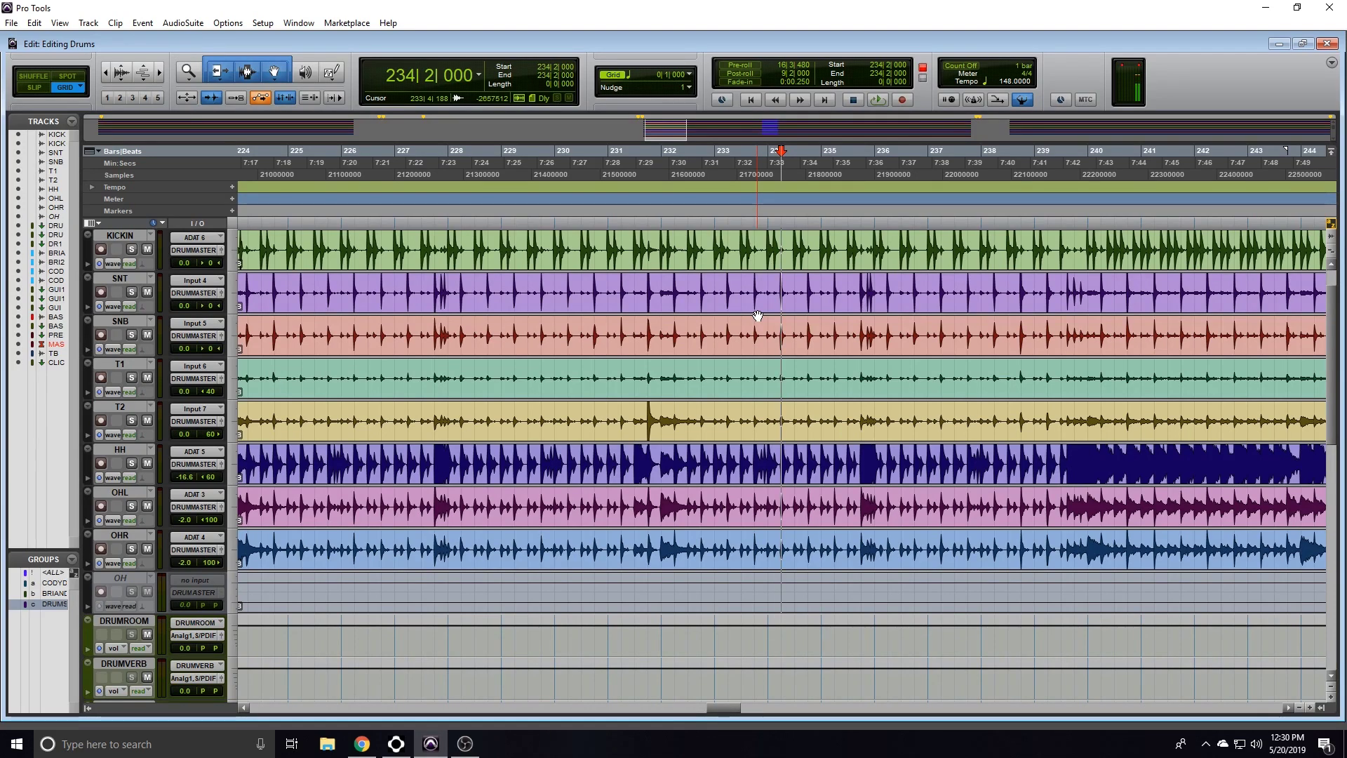
- Show the mixer and inspect the Q10 equalizer and C1 gate settings on the KICKIN track
key(ctrl+equal)
scroll(436, 159, up, 2)
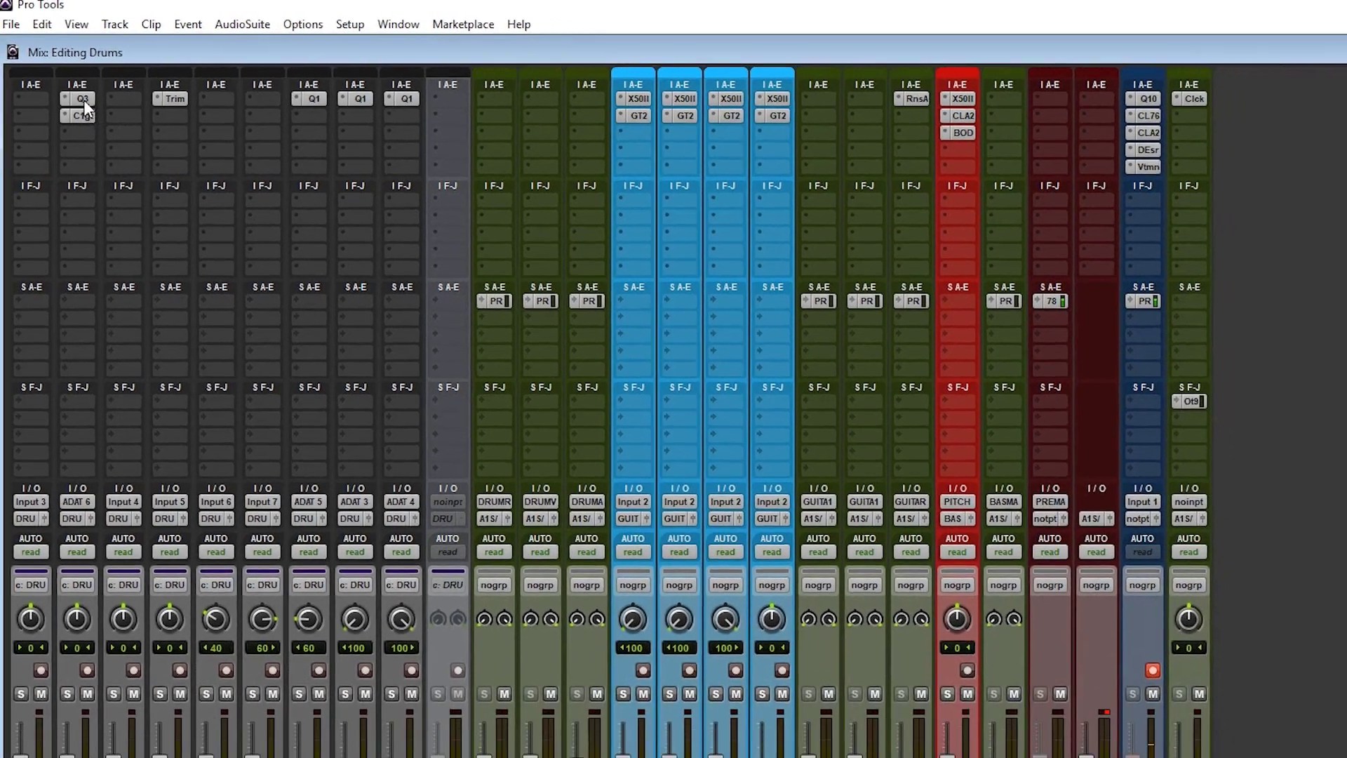
click(97, 116)
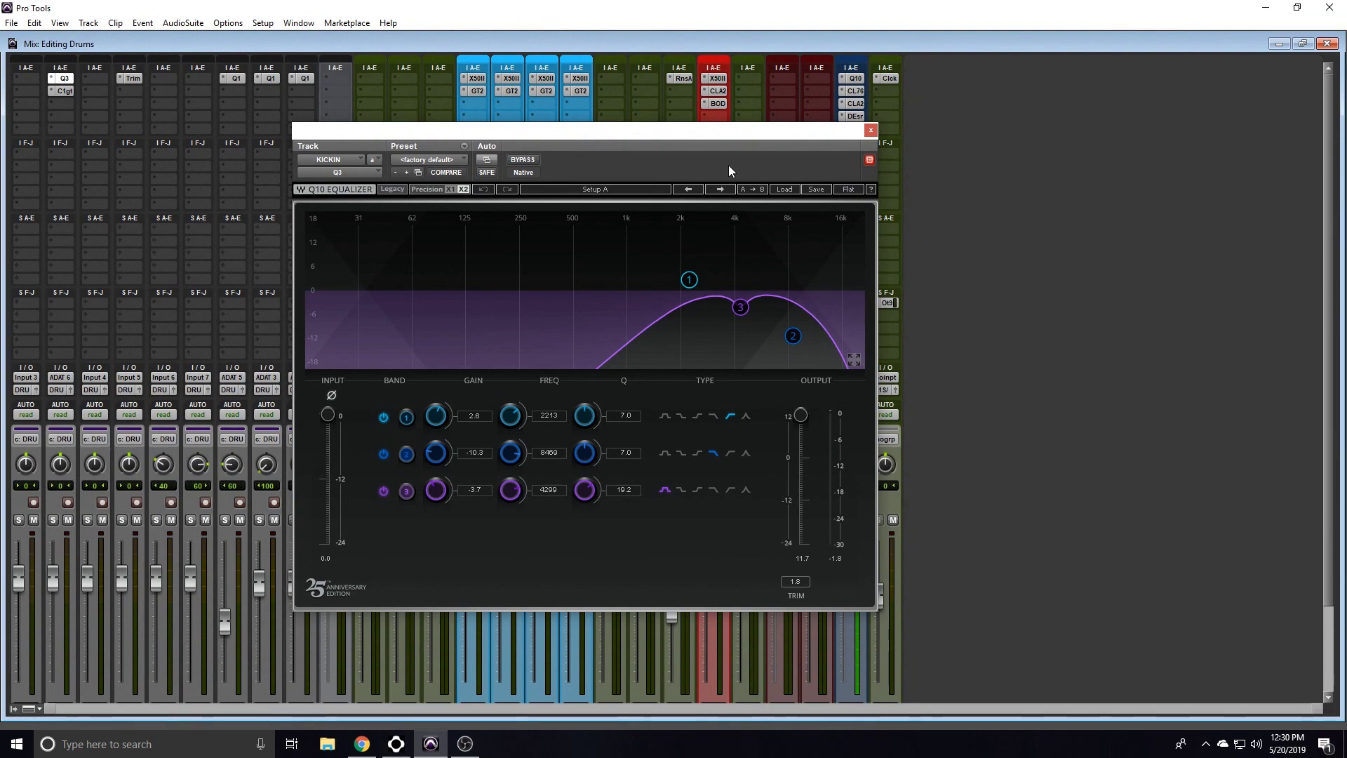
click(65, 91)
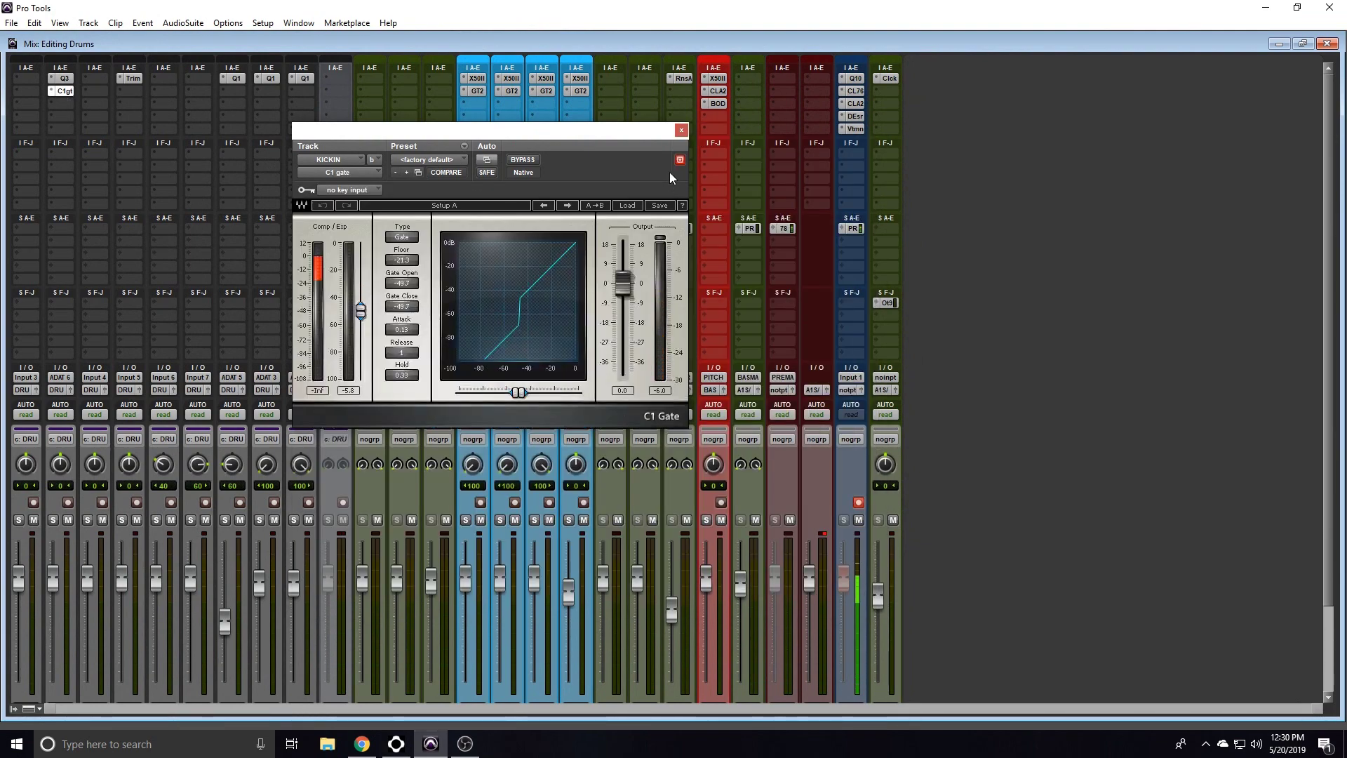
click(681, 129)
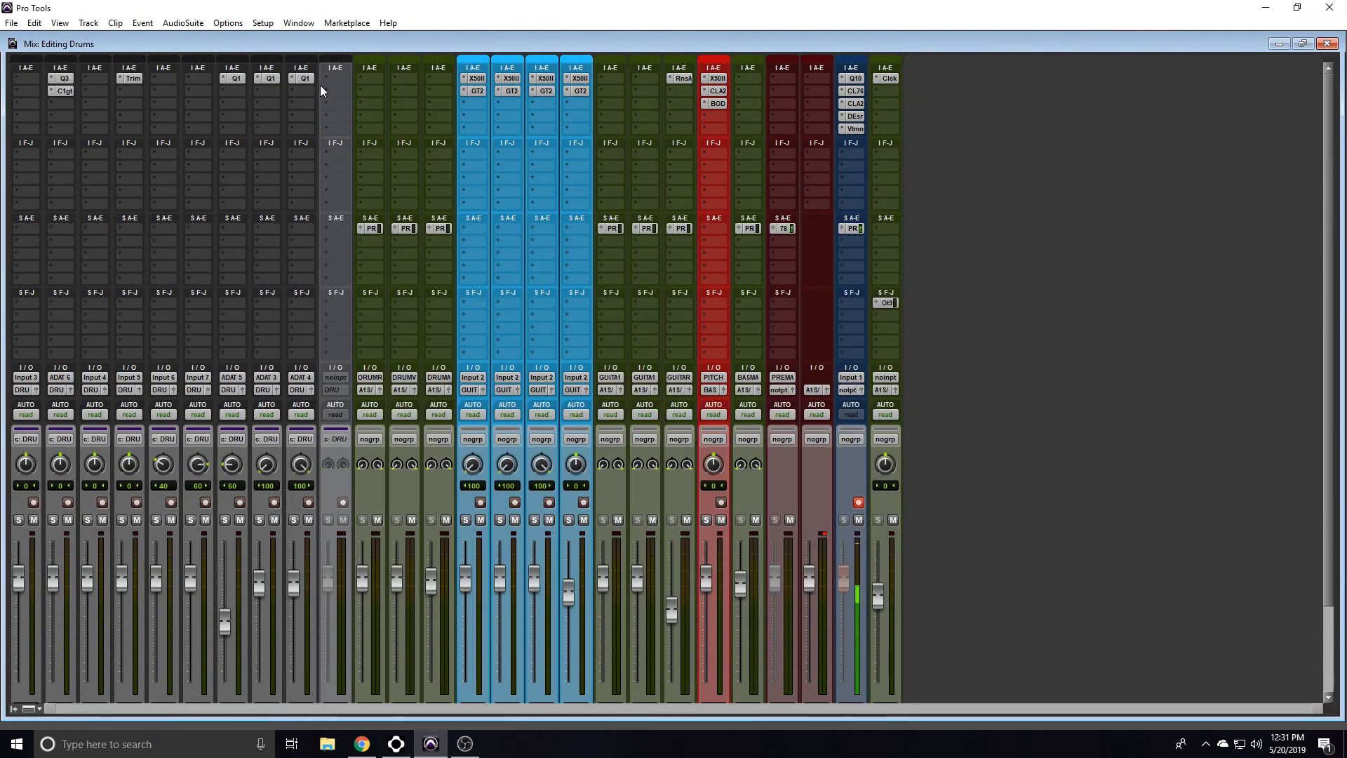
- Inspect the Q1 equalizer on the HH track and the Trim plug-in on SNB, and return to the Edit window
click(236, 78)
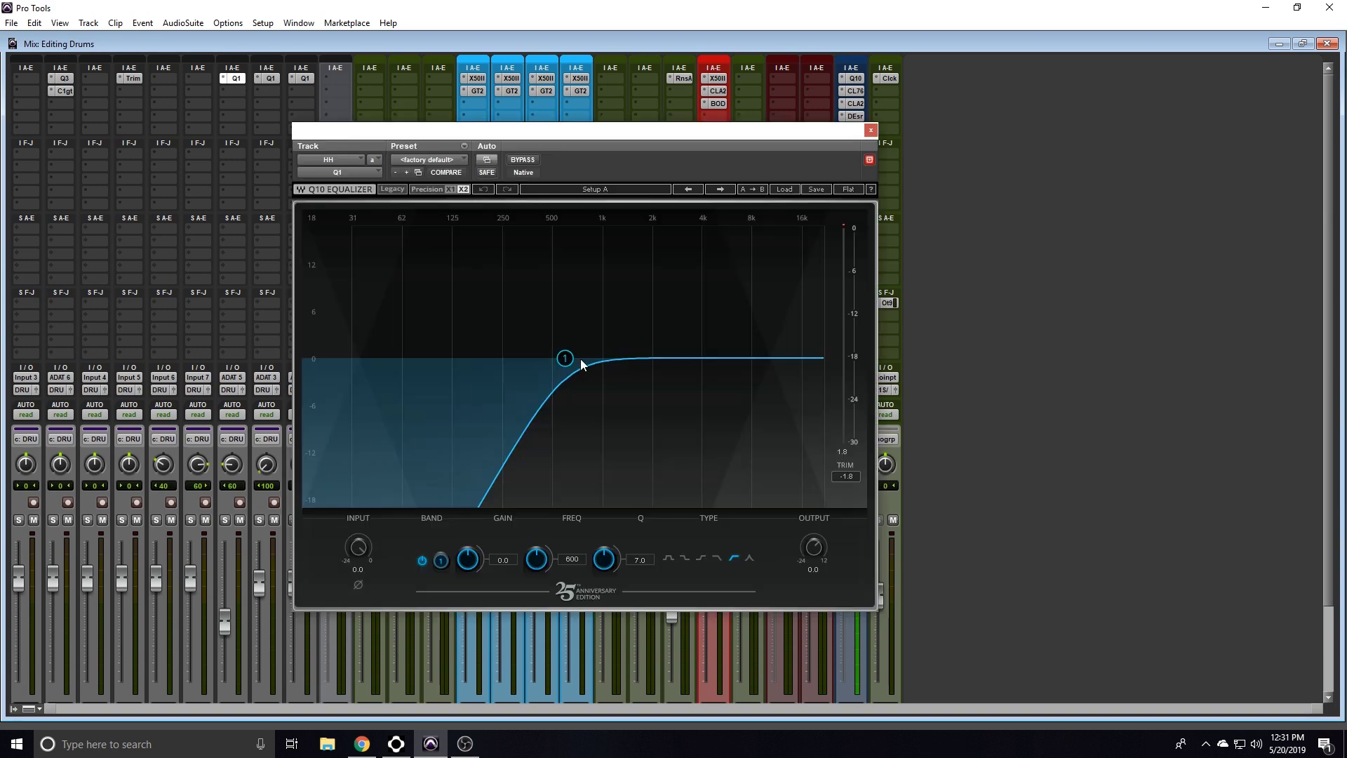
click(871, 130)
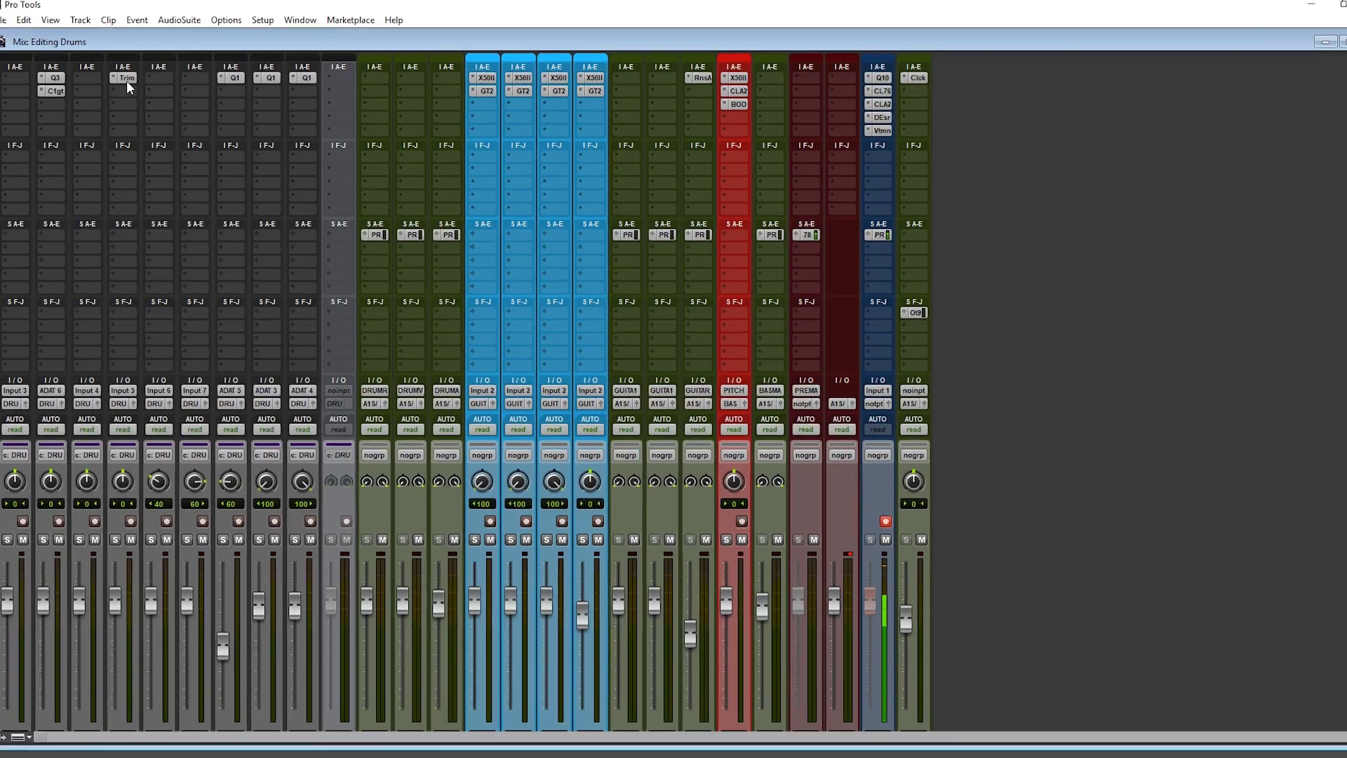
click(129, 79)
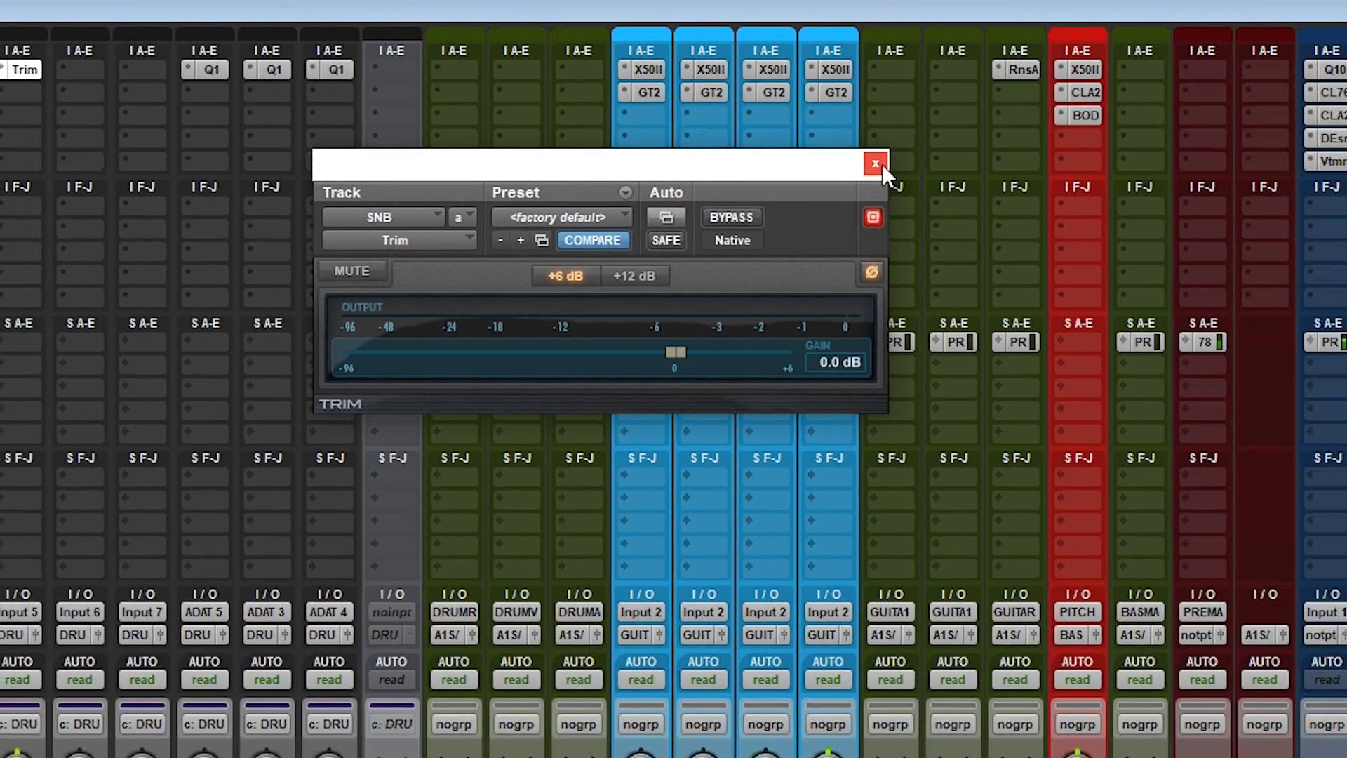
click(1002, 179)
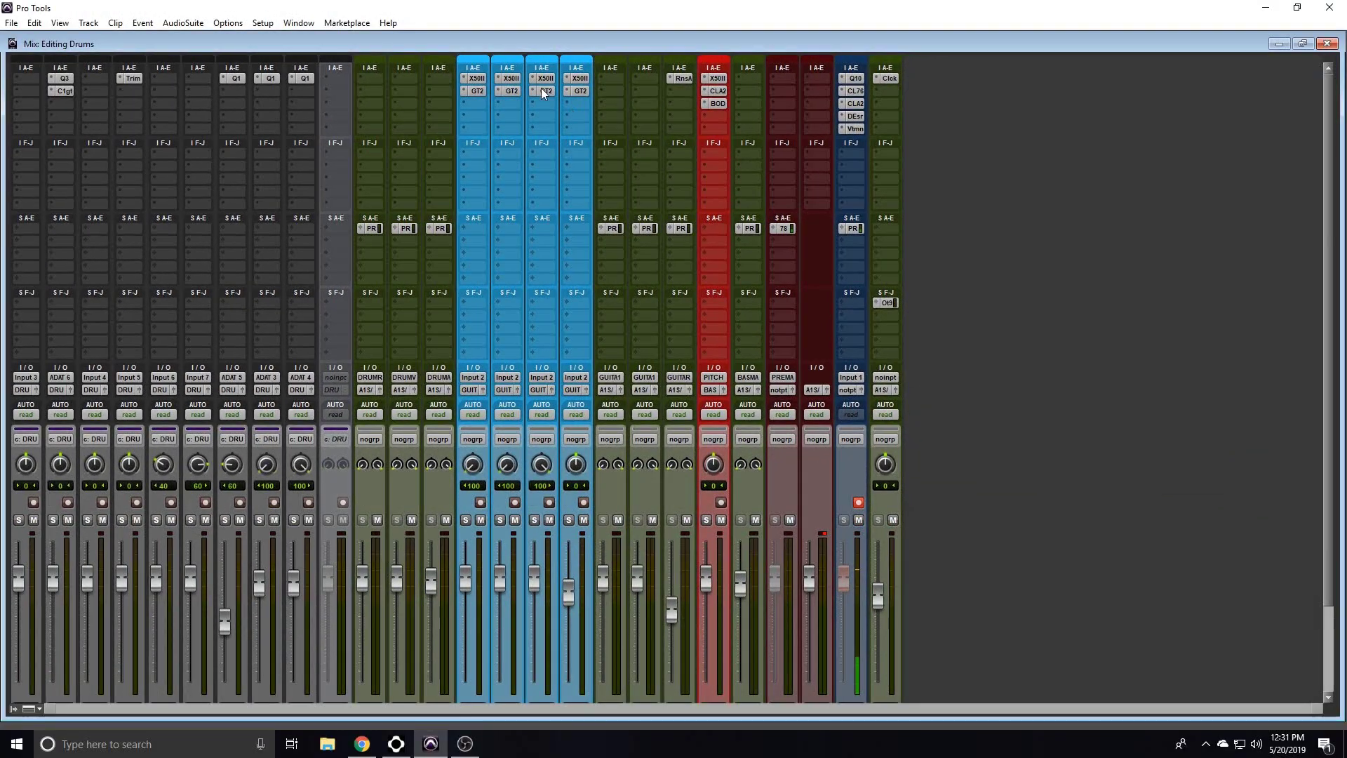
key(ctrl+equal)
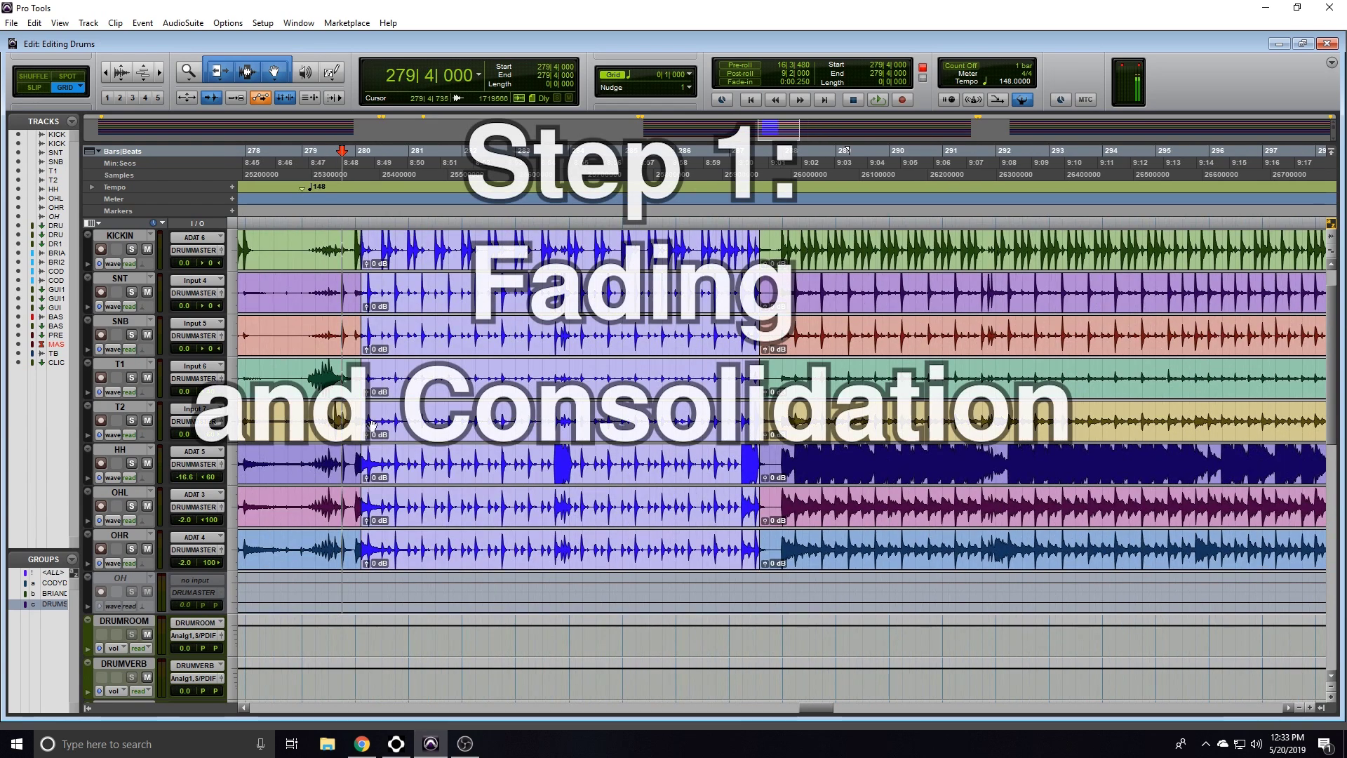
- Examine the drum clip boundaries between bars 280 and 288 at several zoom levels
key(r)
key(r)
key(t)
key(t)
key(t)
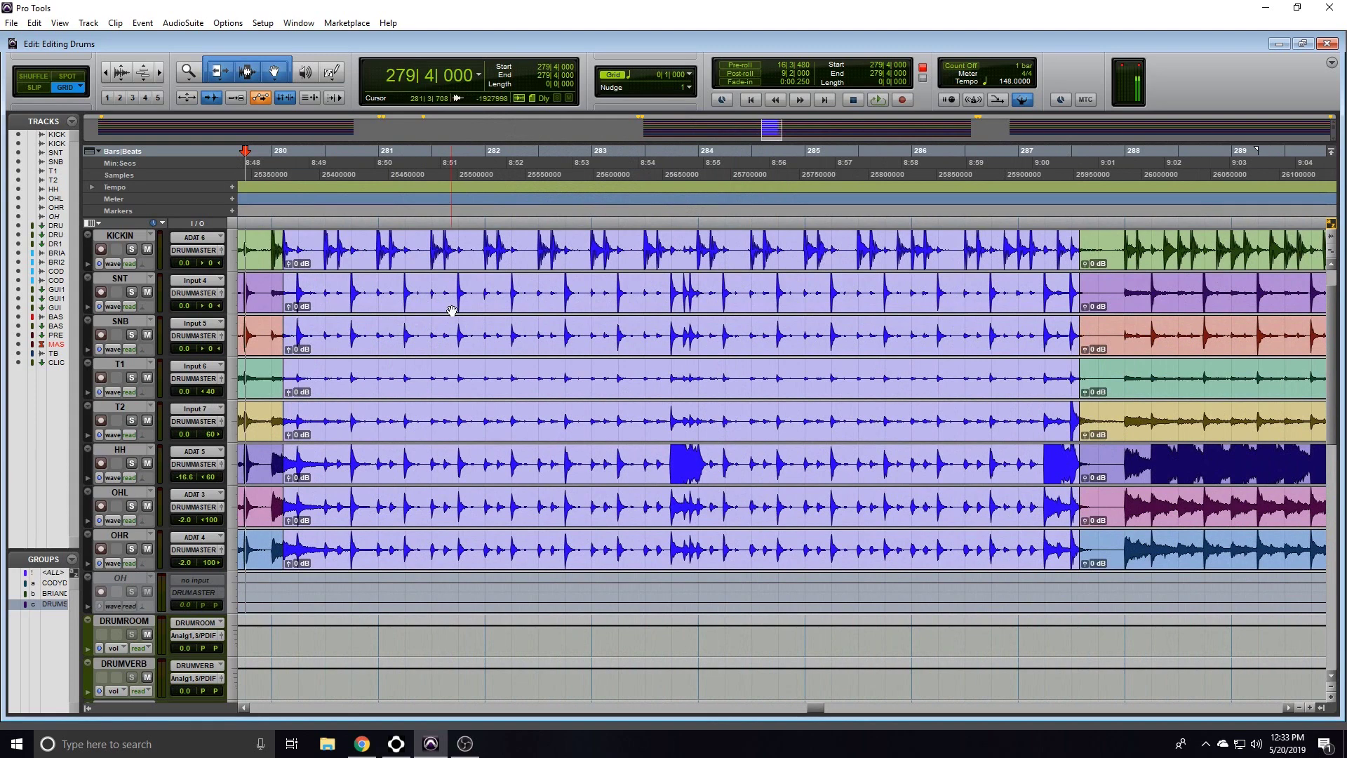
key(r)
key(r)
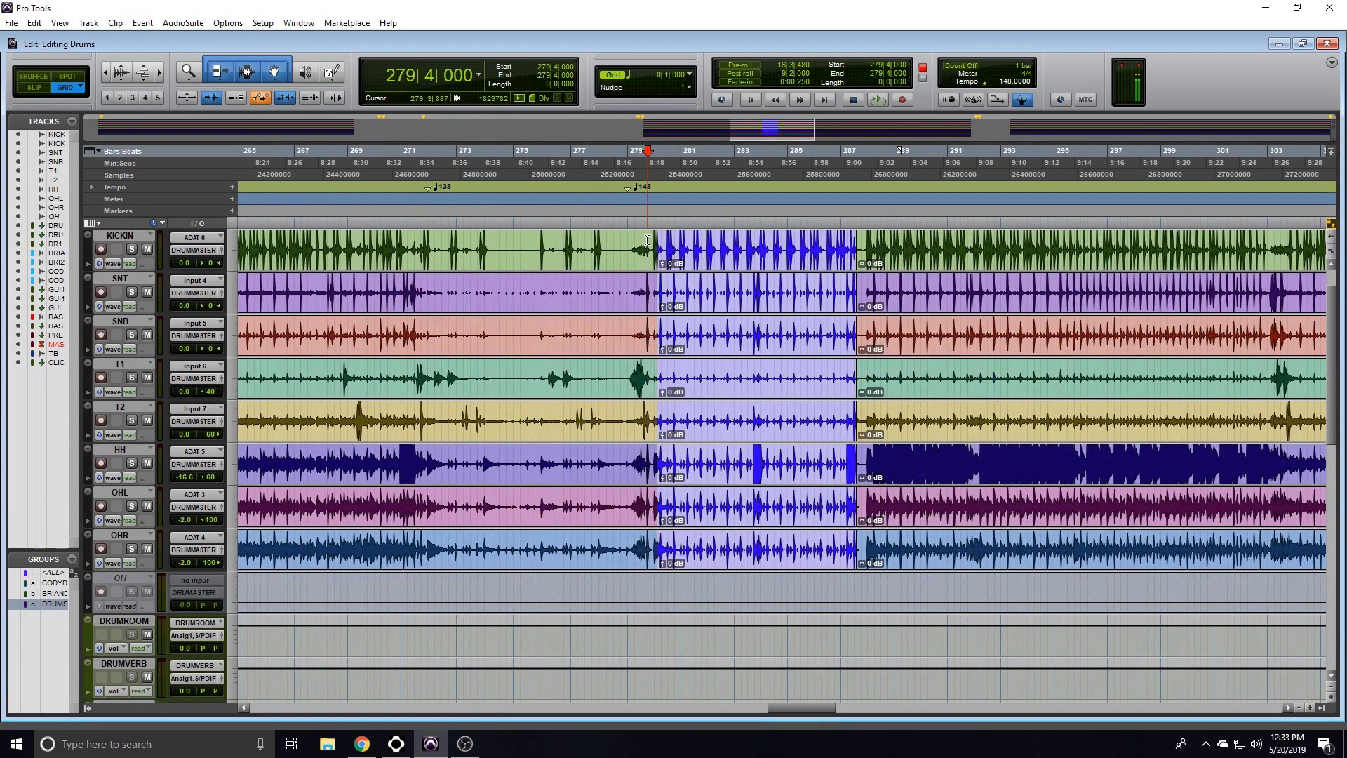
key(t)
key(t)
key(t)
scroll(662, 271, right, 3)
- Select the drum clips spanning 280|1|457 to 287|3|275 and check both of their edges
mouse_move(440, 252)
mouse_down()
mouse_move(687, 262)
mouse_move(409, 250)
mouse_move(444, 248)
mouse_up()
key(ctrl+z)
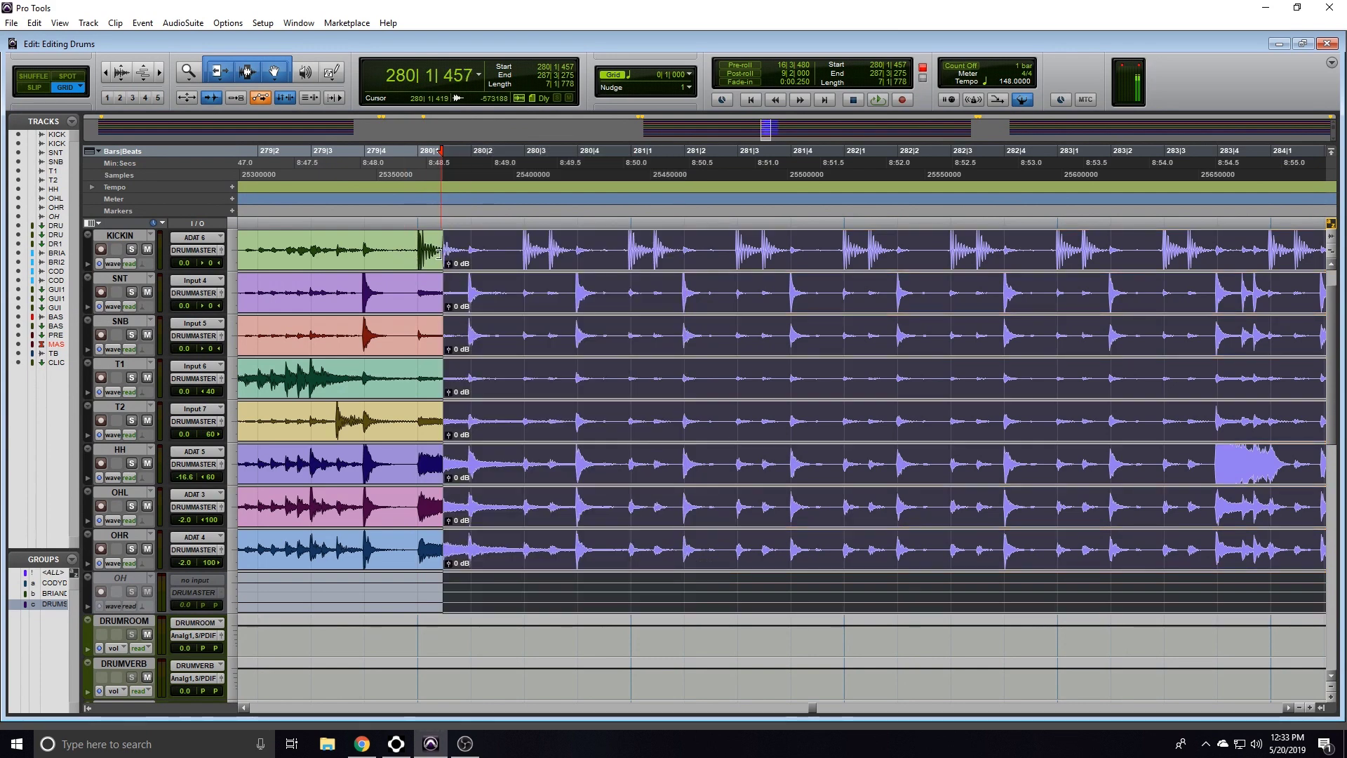
key(r)
key(r)
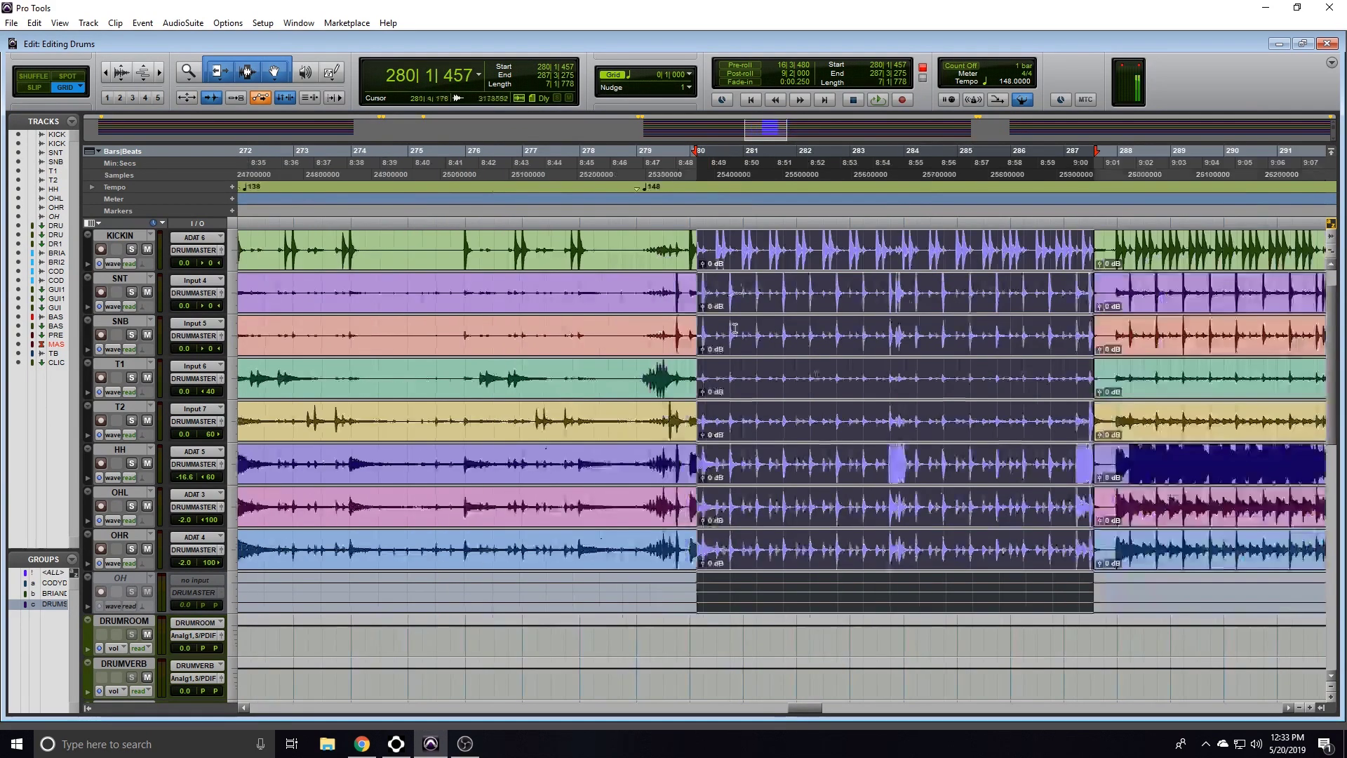
key(t)
scroll(748, 288, right, 5)
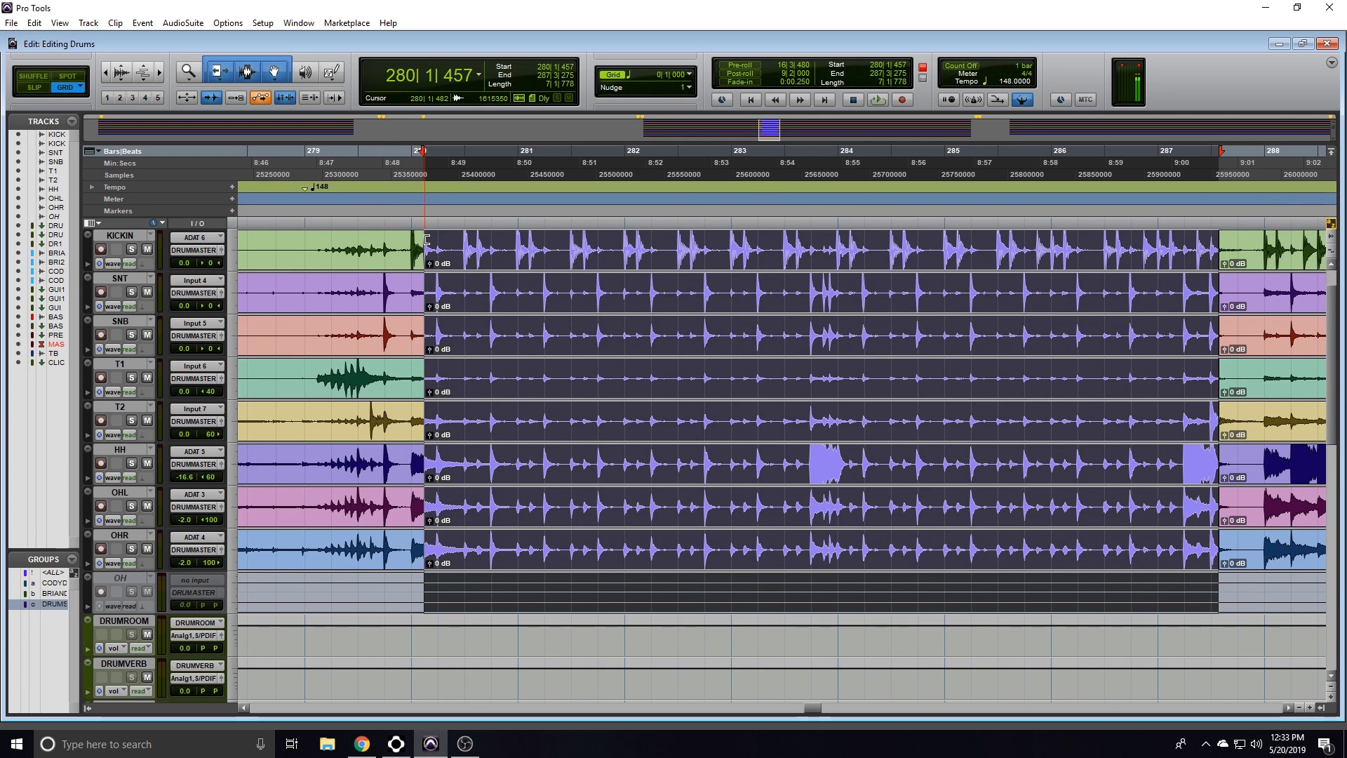
- Solo the drum tracks and play the edit point near bar 280 from 279|4
click(411, 281)
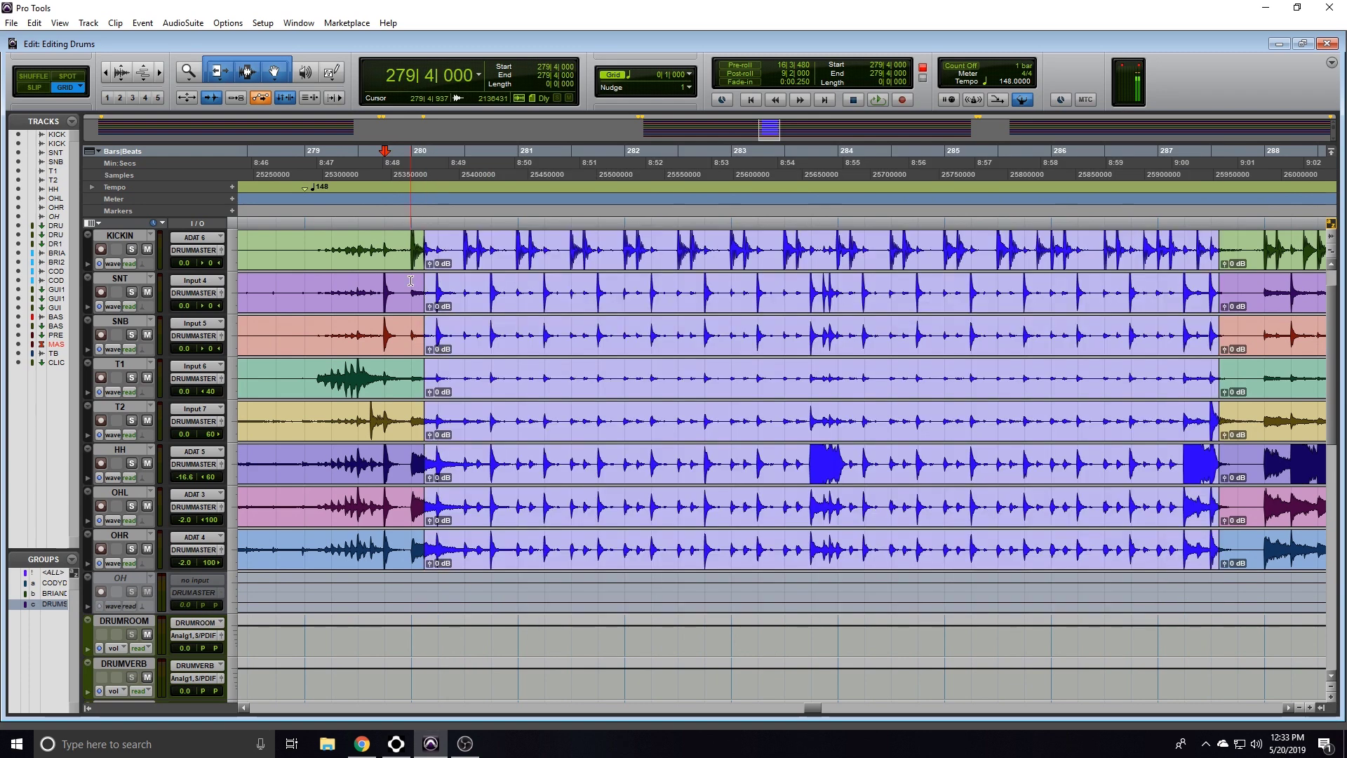
click(132, 250)
key(space)
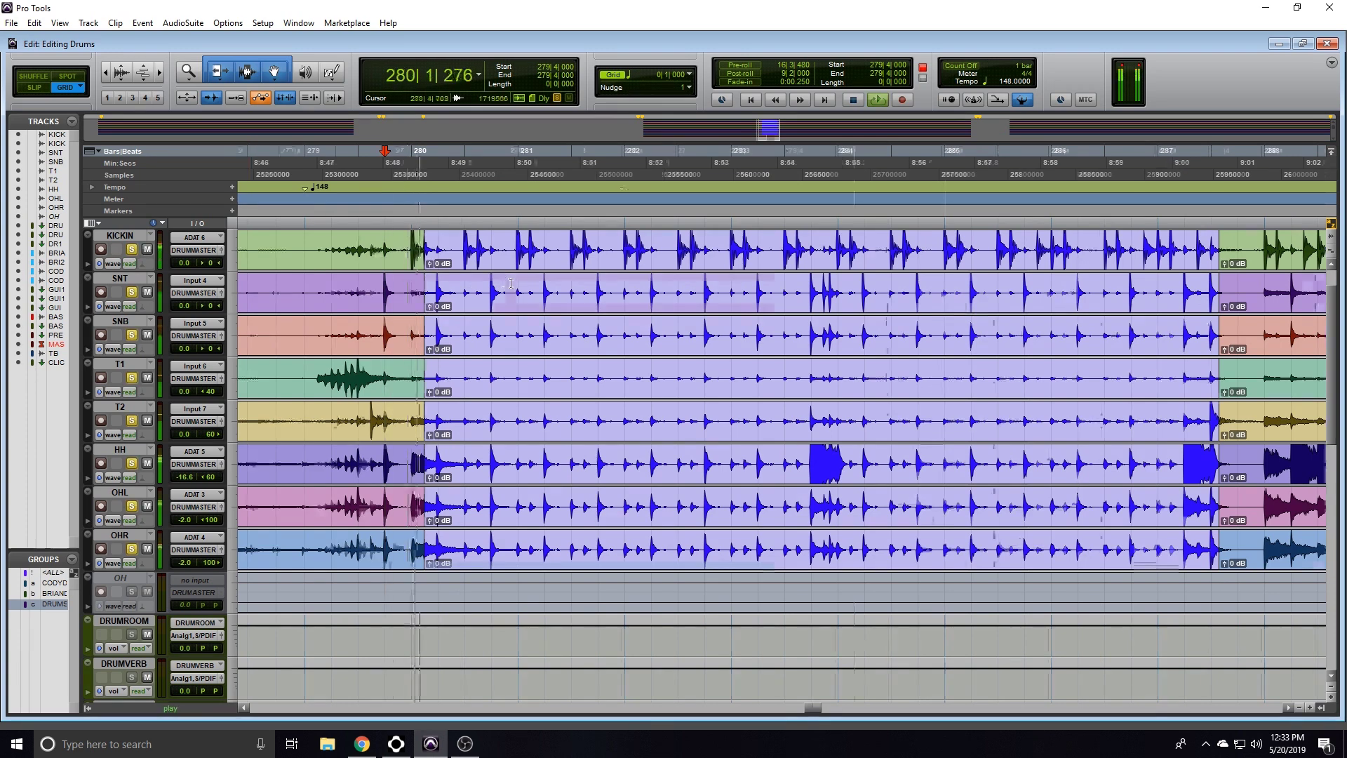
key(ctrl+bracketright)
key(ctrl+bracketright)
key(space)
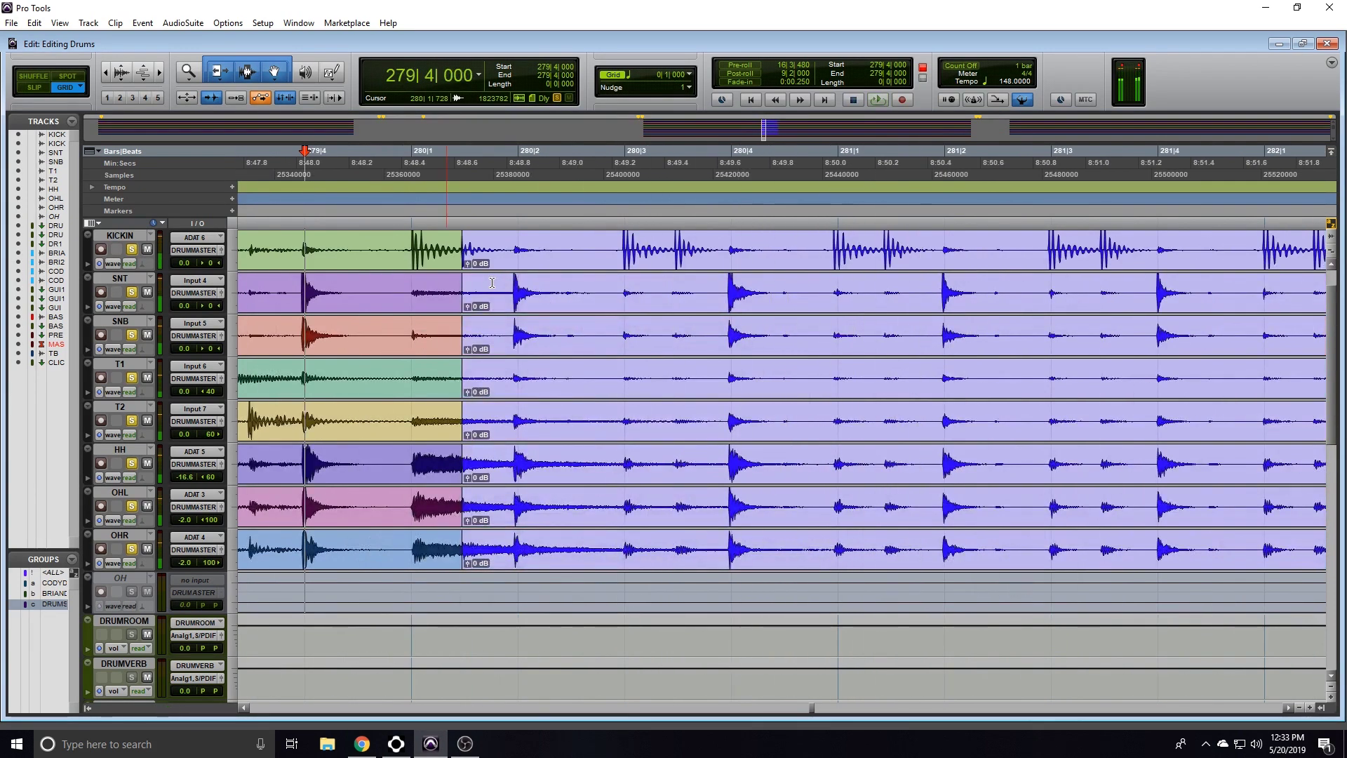
scroll(673, 272, left, 3)
key(space)
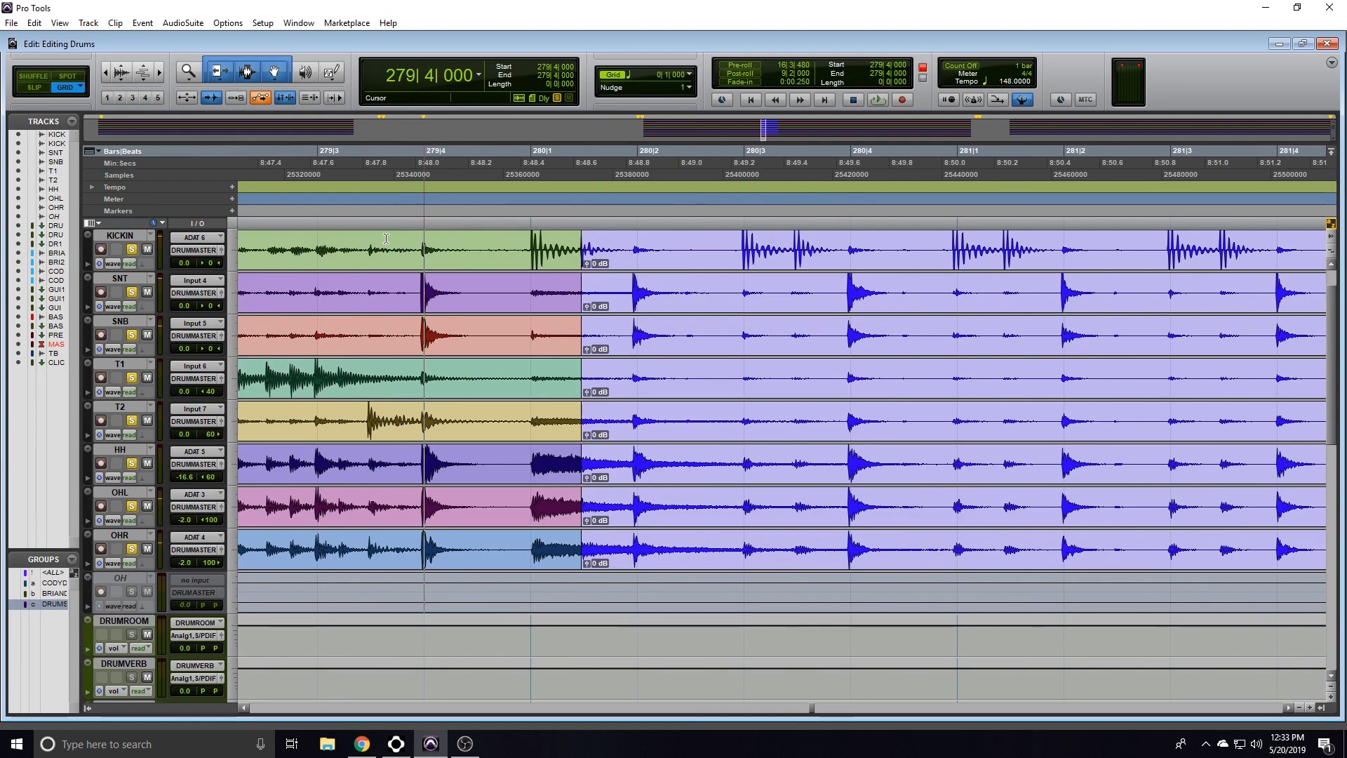
key(space)
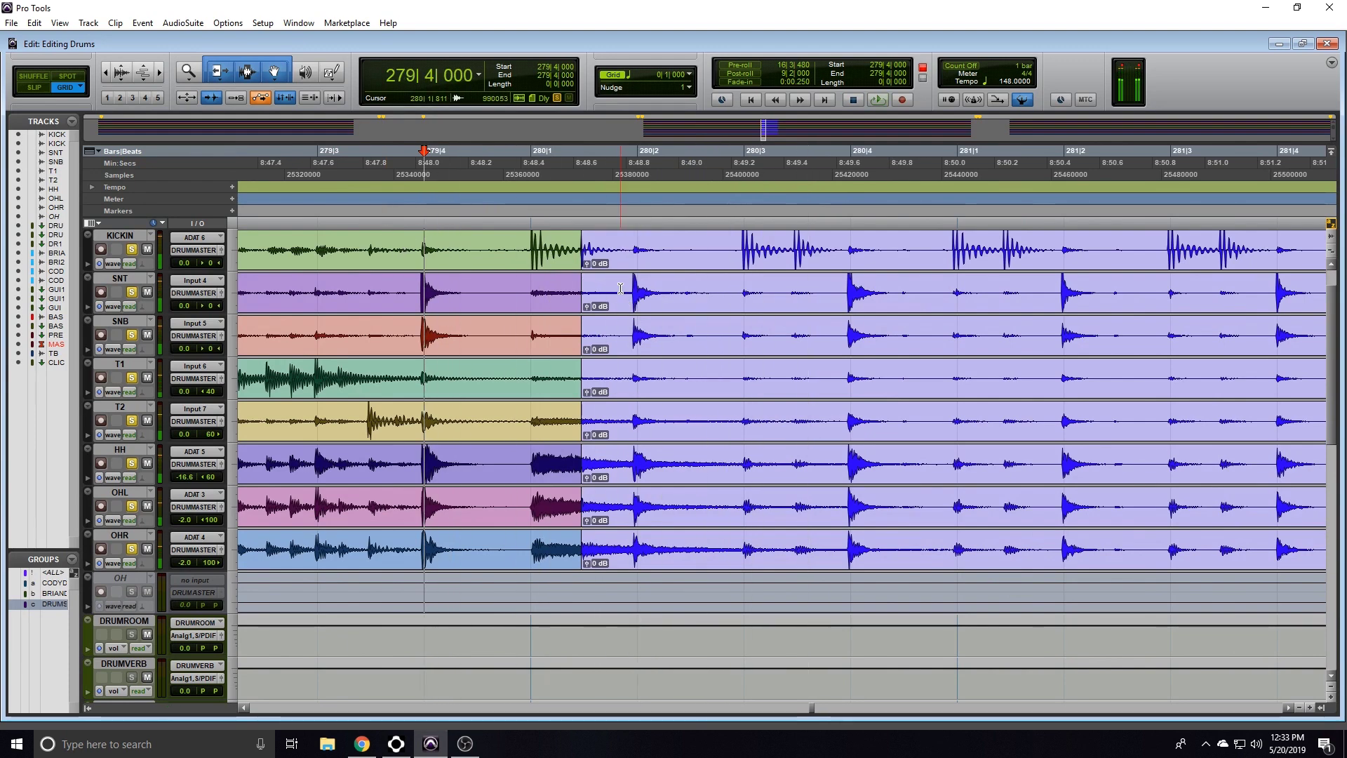
- Highlight the range from 279|4 to 280|2 around the clip boundary, and place the cursor at 280|1
key(r)
key(r)
key(t)
scroll(324, 240, right, 1)
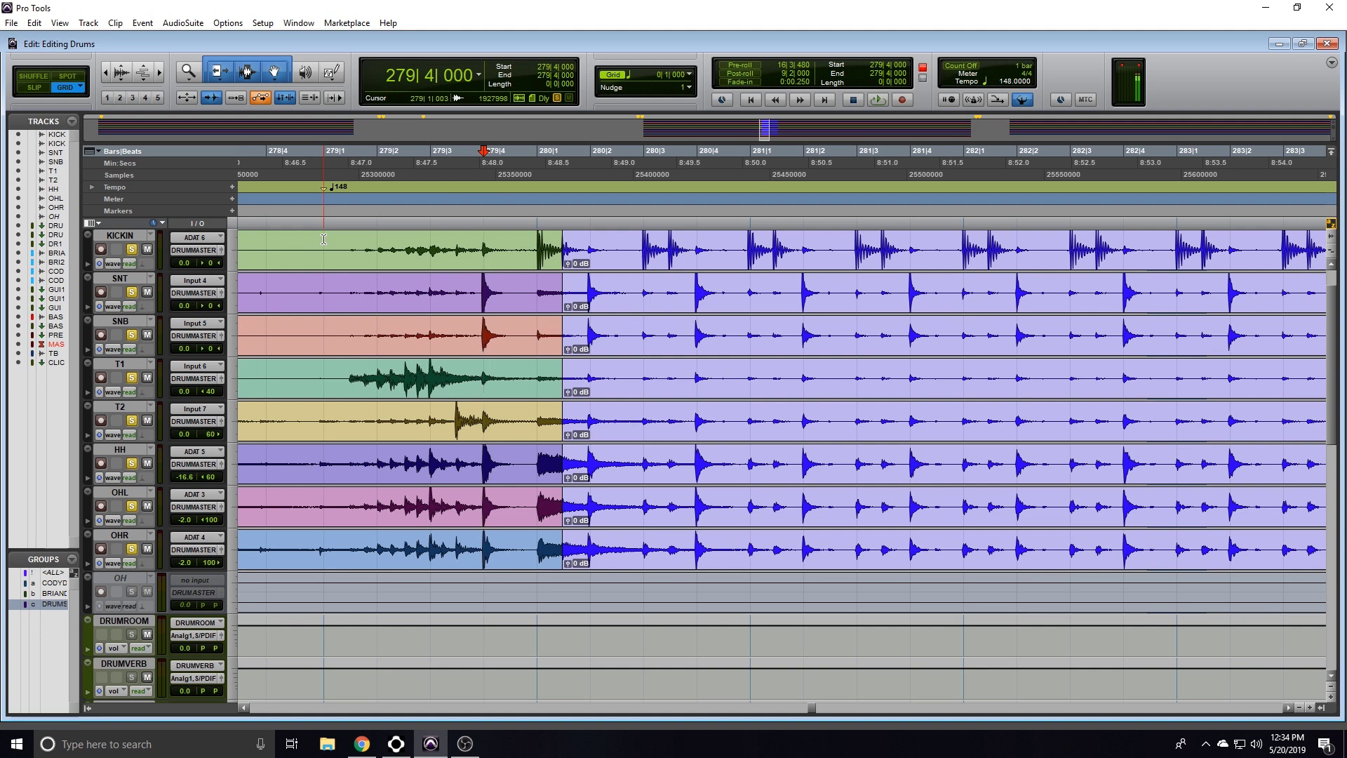
drag(488, 247, 549, 245)
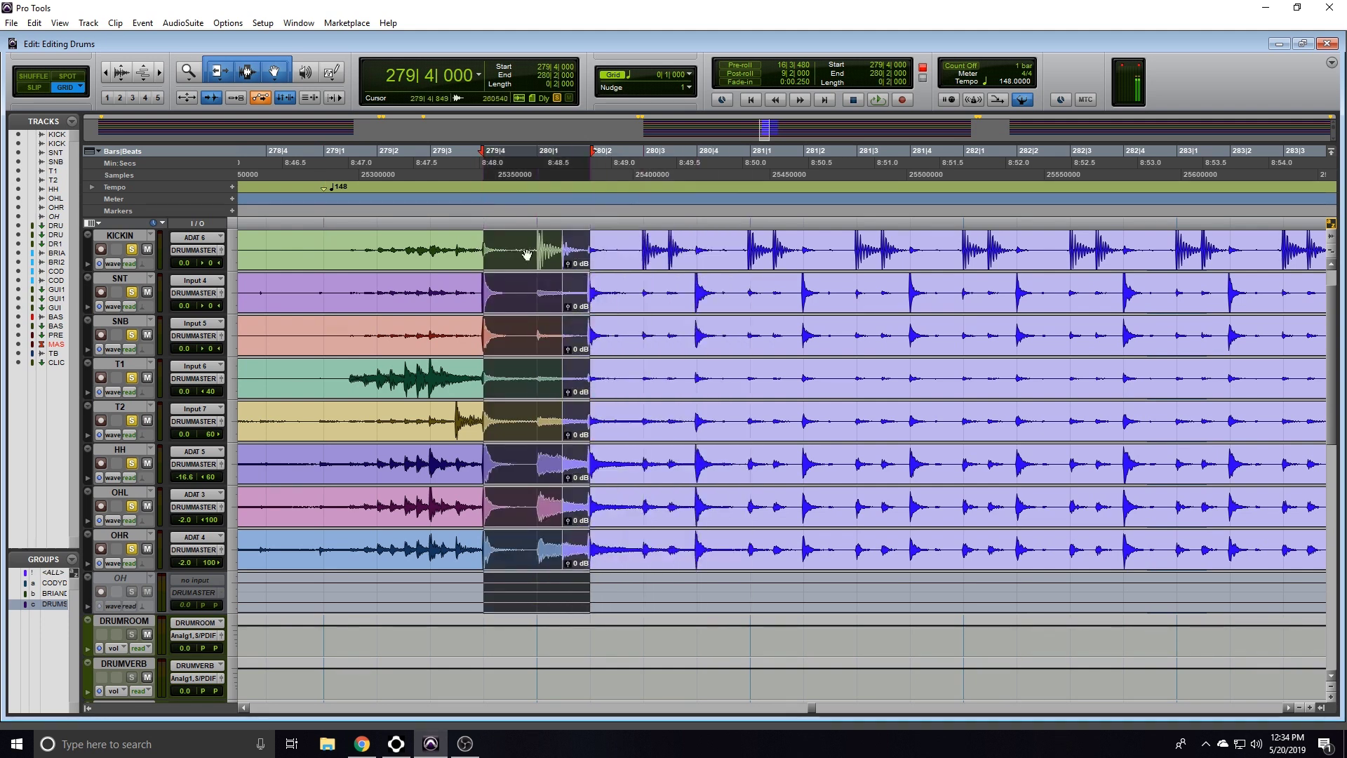
click(549, 245)
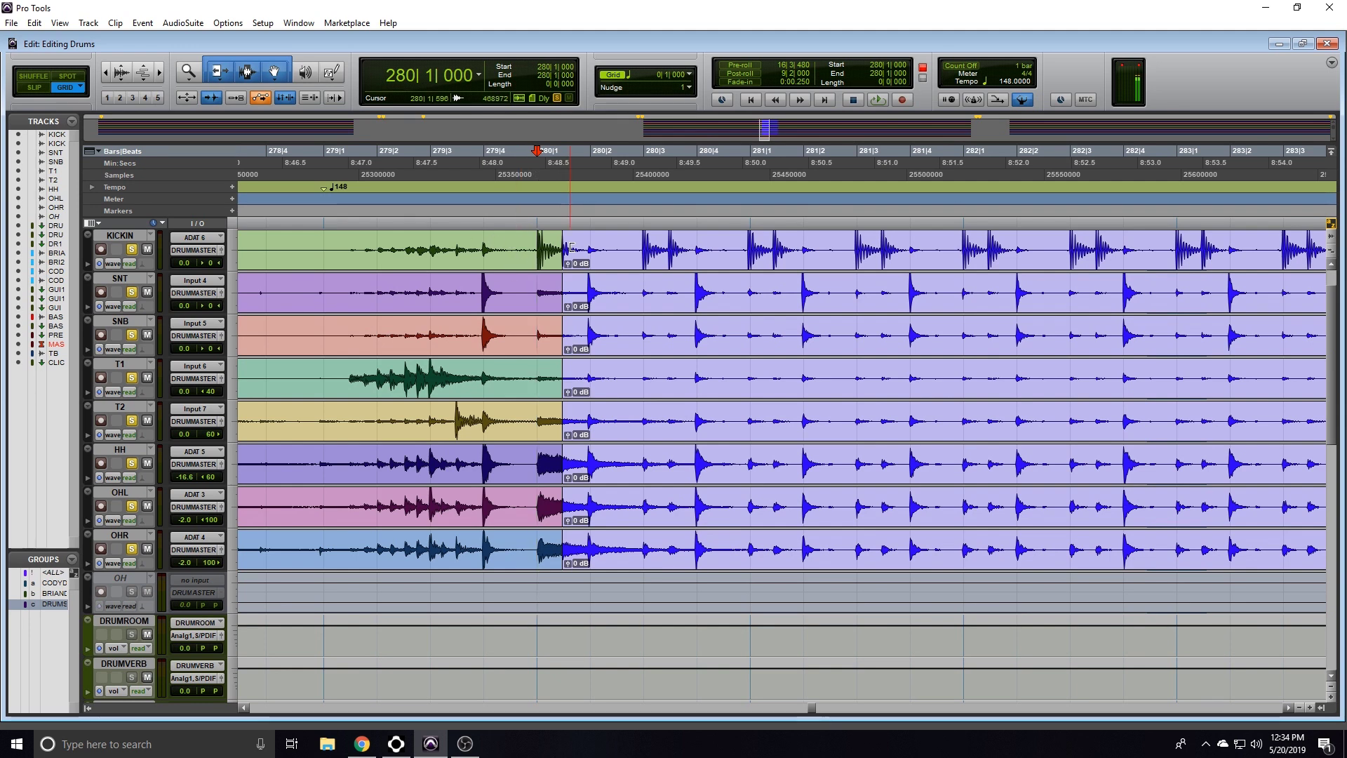
- Play the transition from 279|1 and highlight the gap on the drum tracks from 279|4|255 up to bar 280
scroll(567, 251, left, 1)
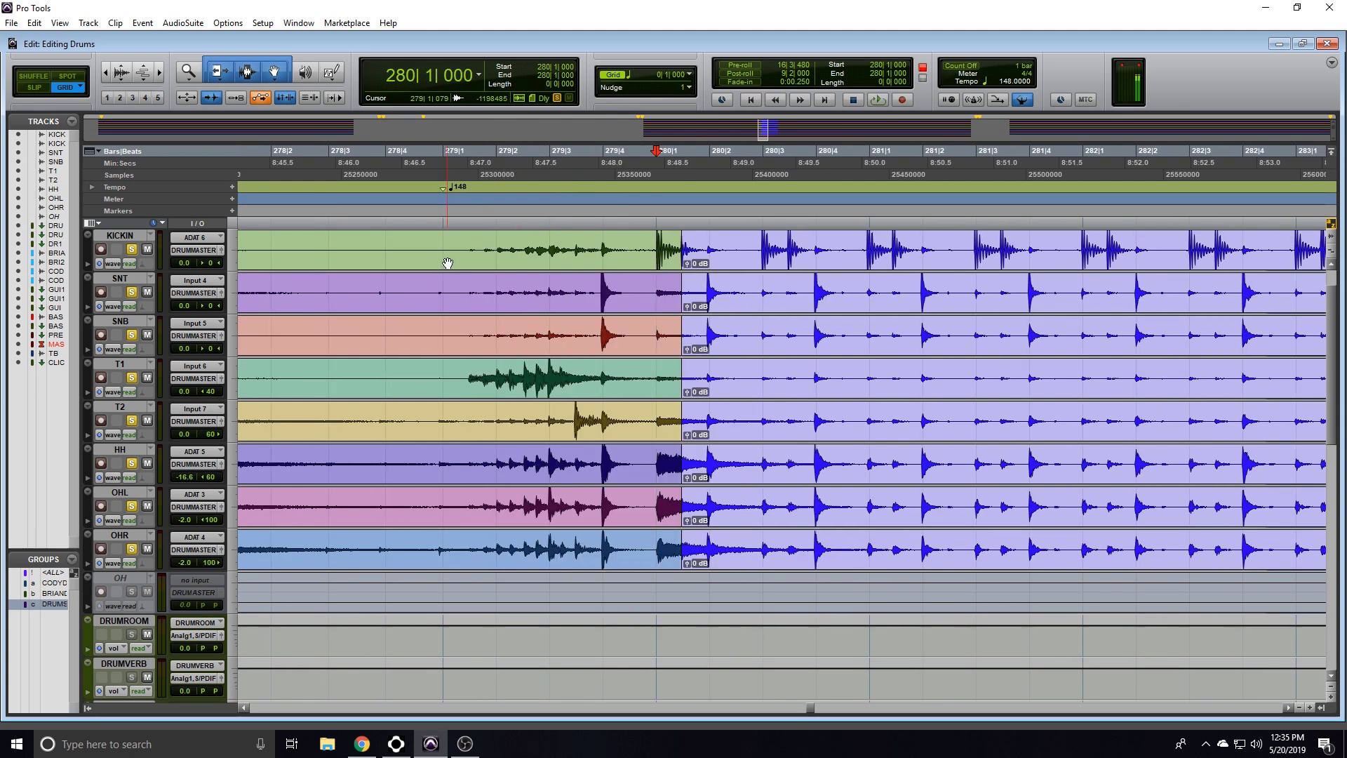
click(453, 249)
key(space)
scroll(550, 303, right, 2)
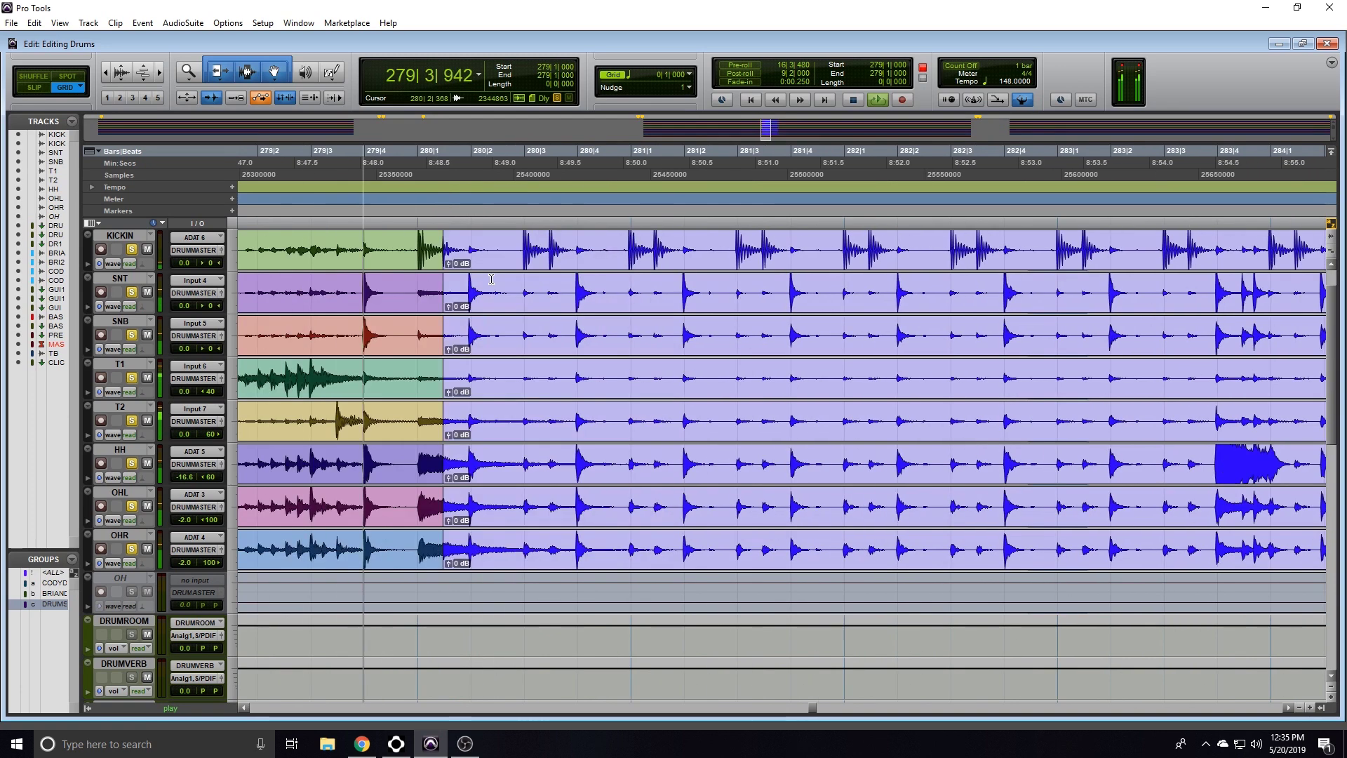
key(space)
drag(384, 245, 417, 336)
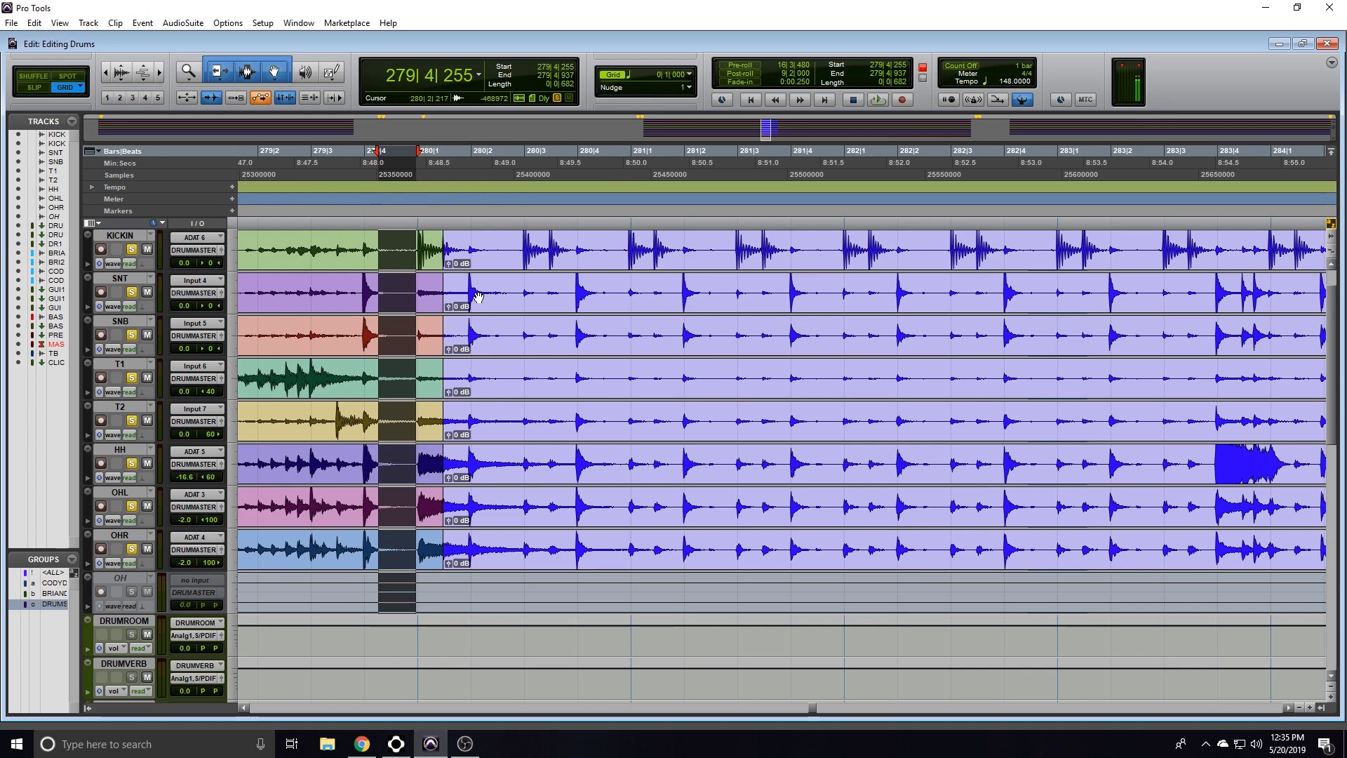
- Extend the starts of the drum clips after the edit back to just before the kick hit at 280|1
drag(451, 260, 419, 263)
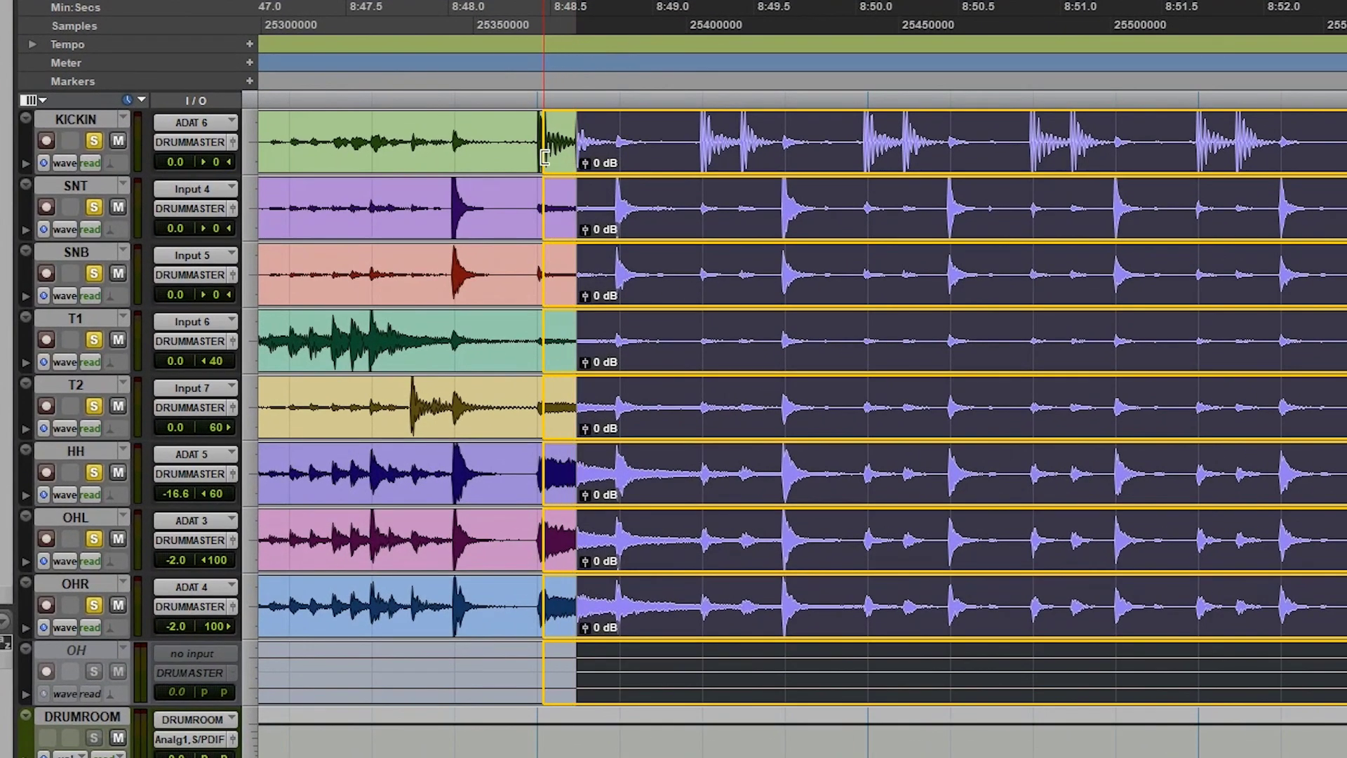
mouse_move(539, 161)
mouse_down()
mouse_move(561, 146)
mouse_move(544, 156)
mouse_up()
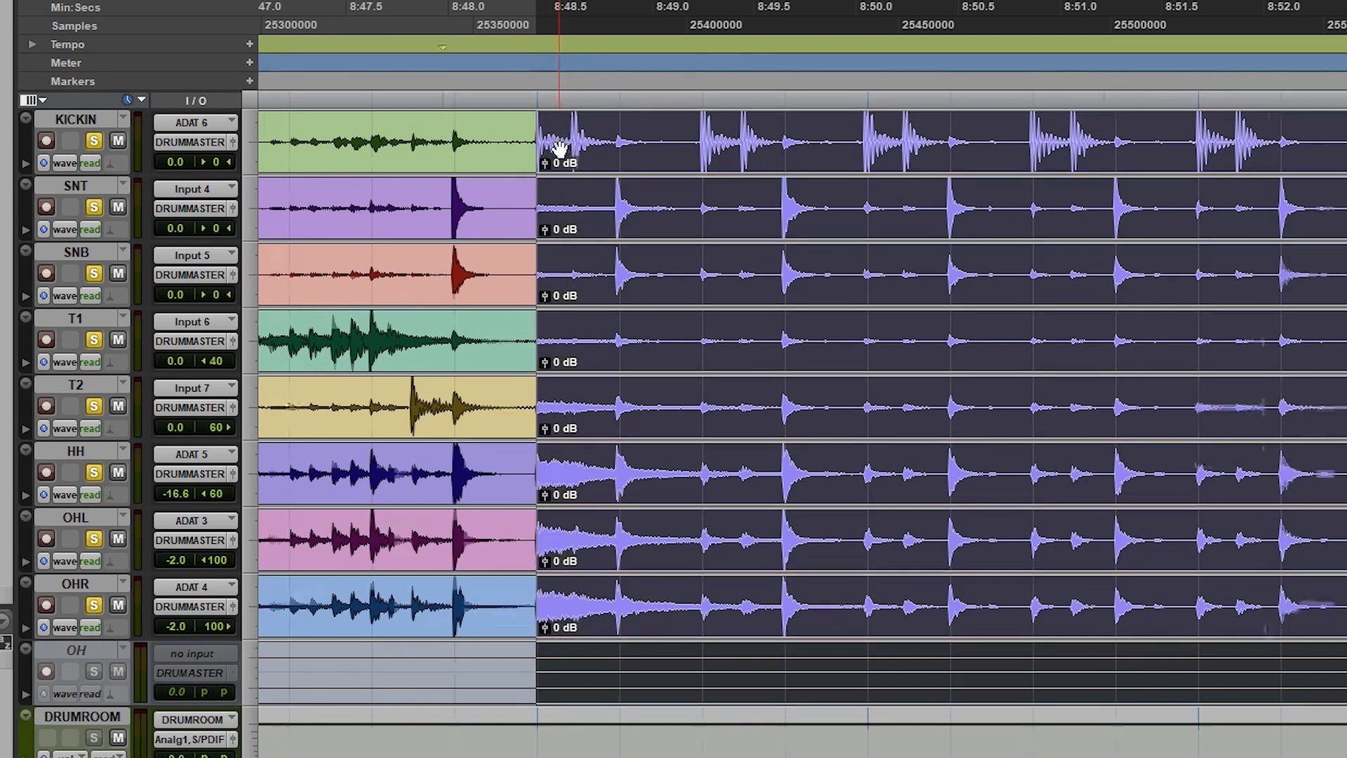
key(t)
key(t)
key(t)
drag(710, 144, 686, 149)
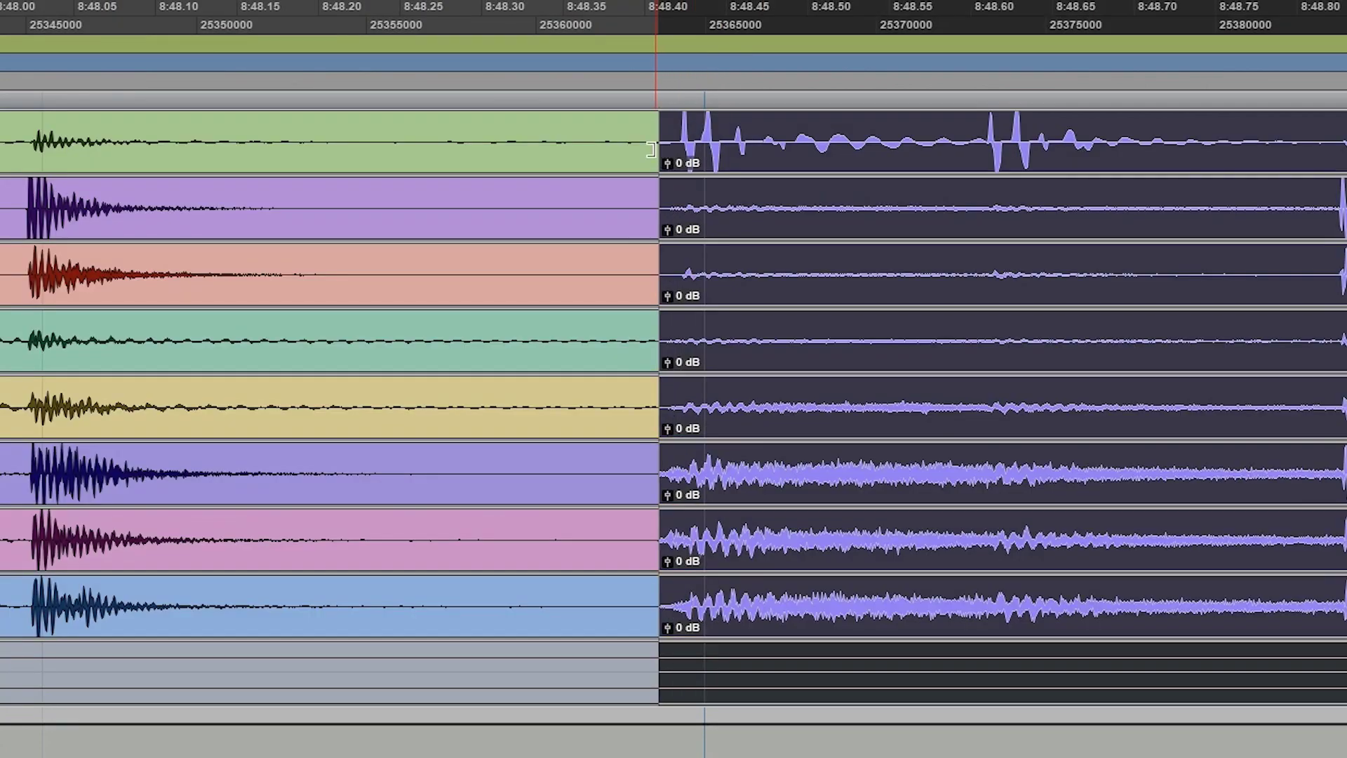
- Fine-trim the drum clip boundary near 280|1 so it sits slightly ahead of the kick transient
click(725, 156)
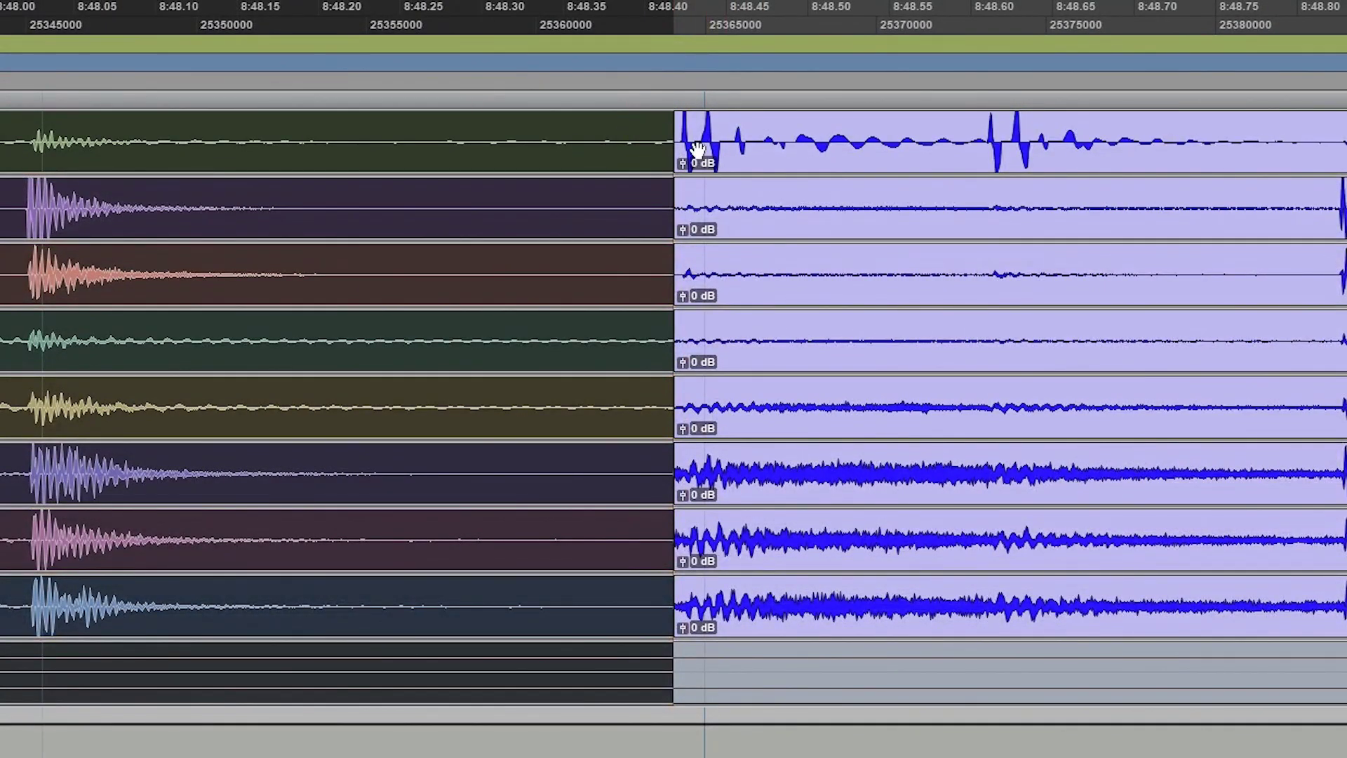
key(t)
key(t)
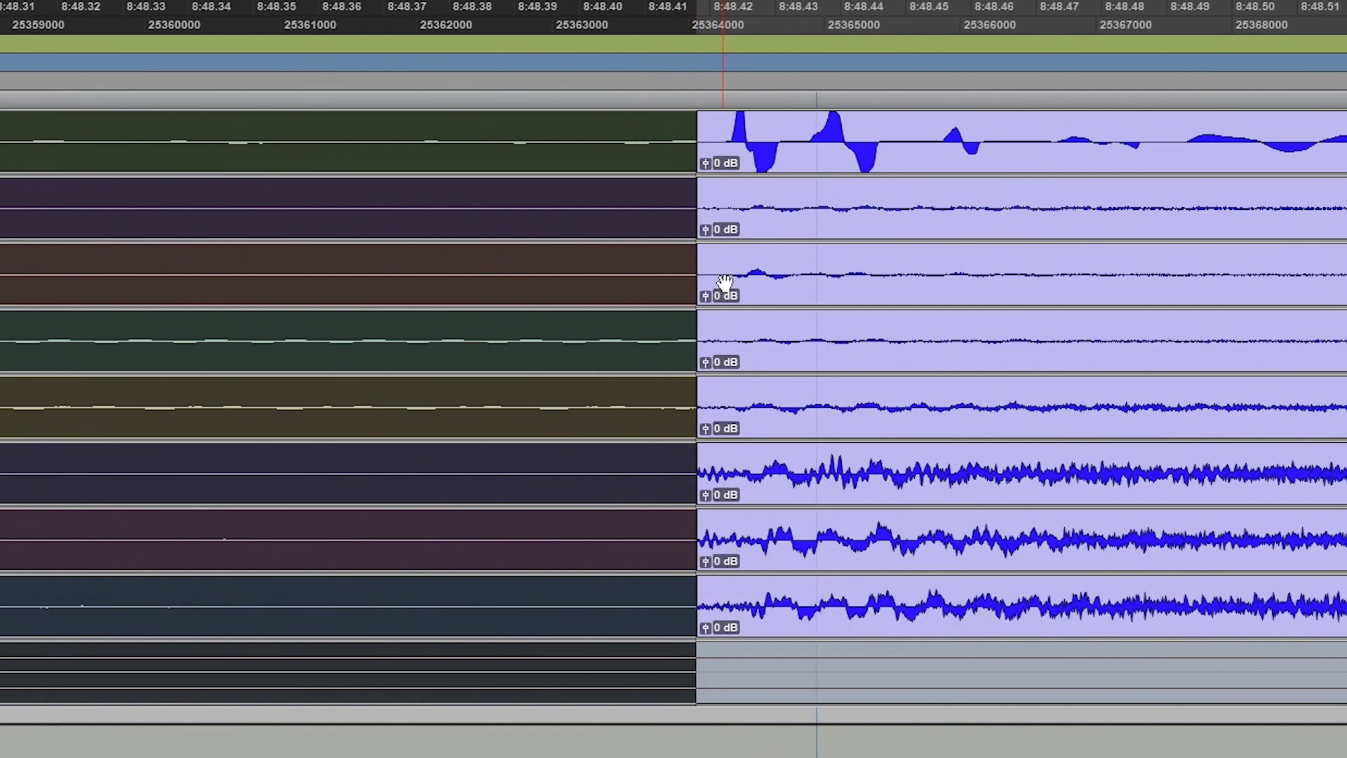
drag(707, 151, 669, 149)
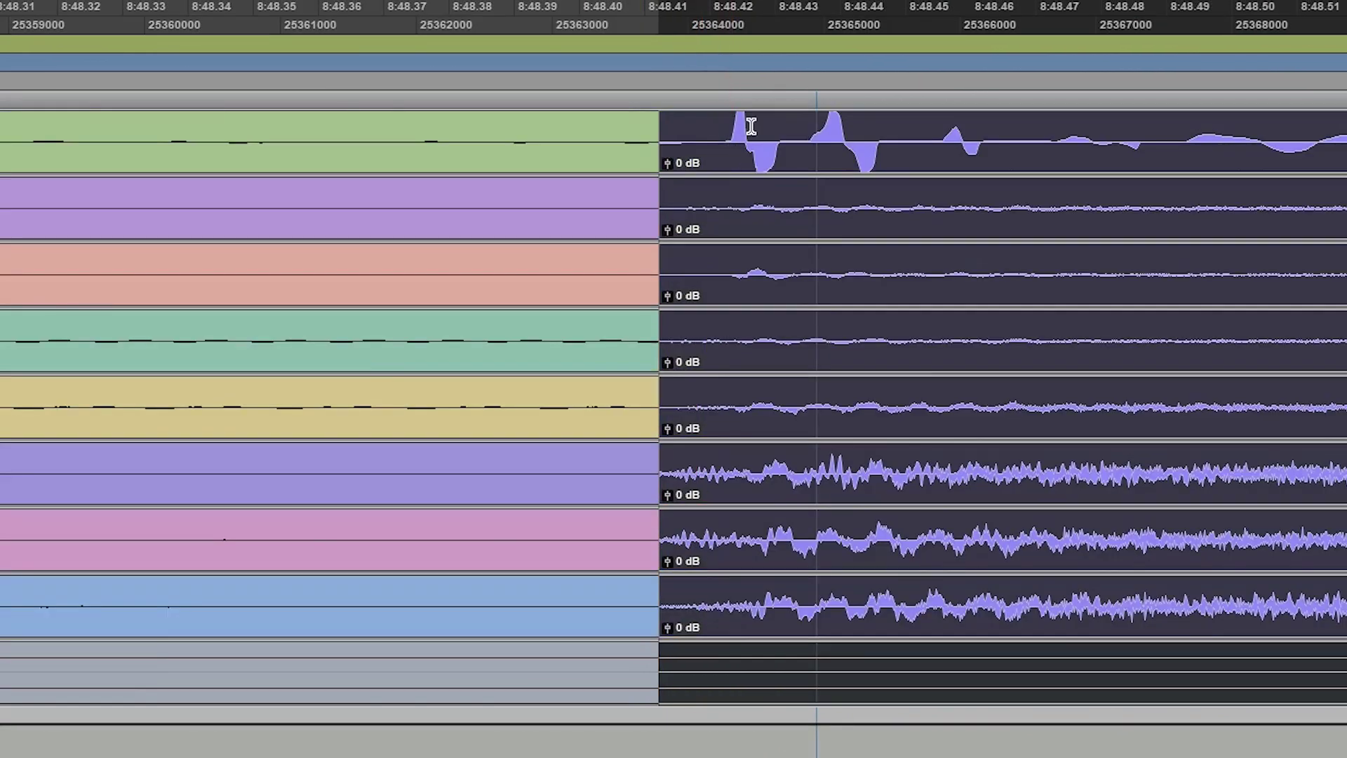
drag(661, 145, 624, 146)
- Play the drums from 279|1 across the trimmed boundary at bar 280
key(r)
key(r)
key(r)
key(r)
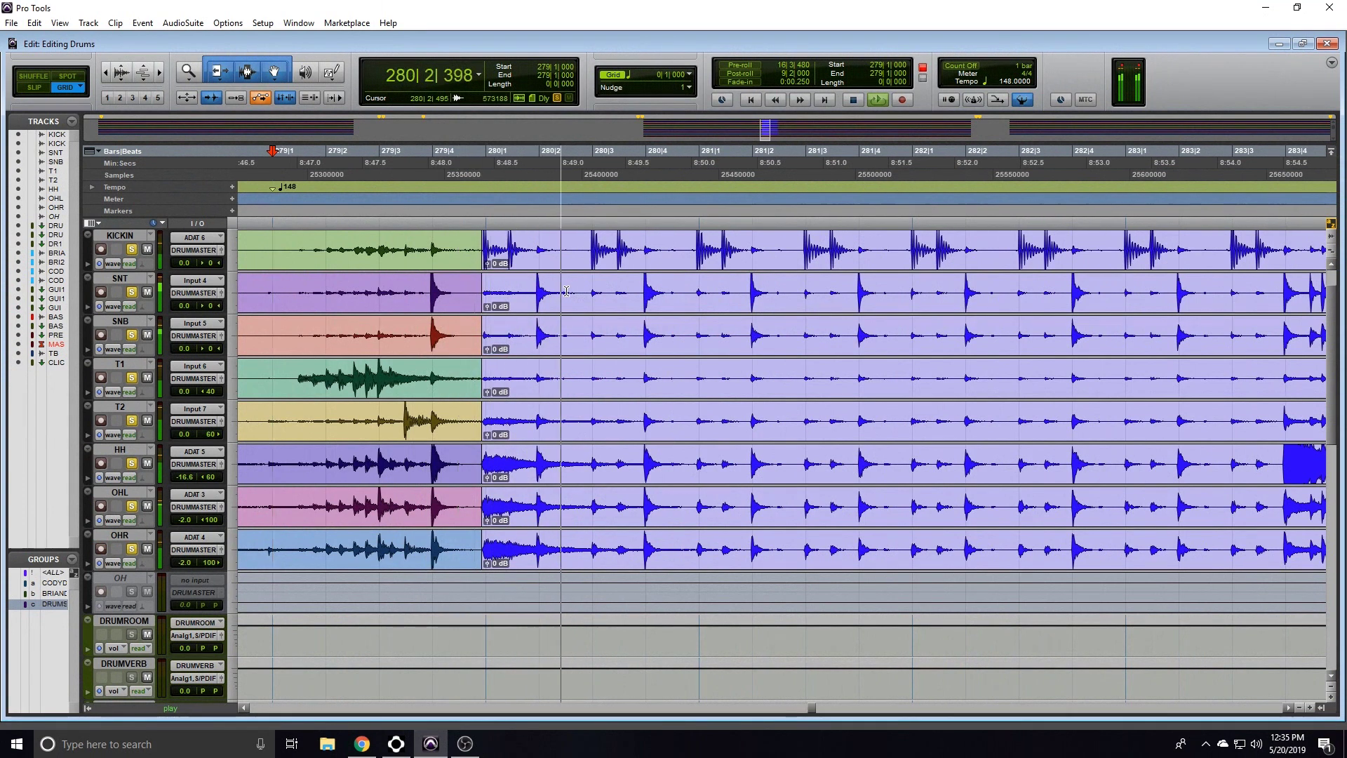
key(space)
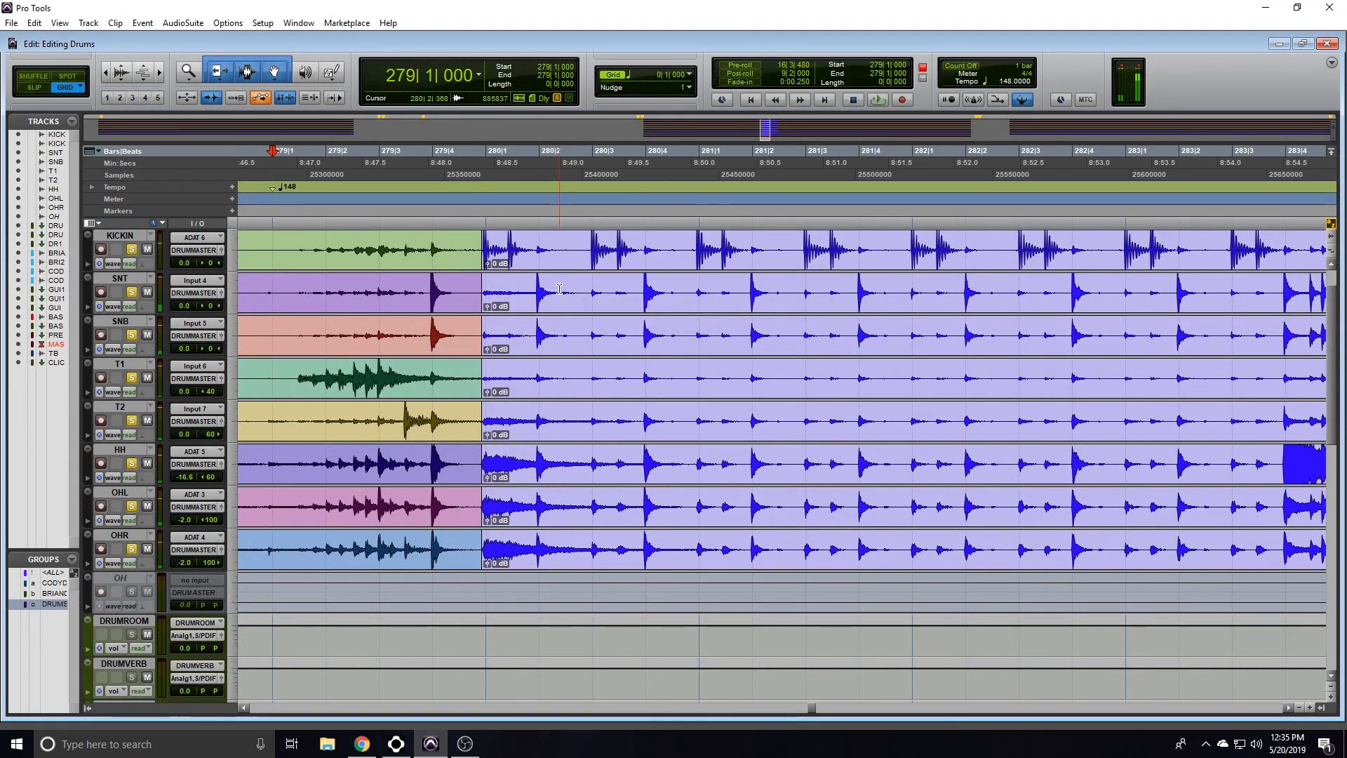
- Extend the ends of the selected section's drum clips from beat 287|3 to 287|4, past the ringing hits
click(524, 264)
scroll(530, 252, right, 10)
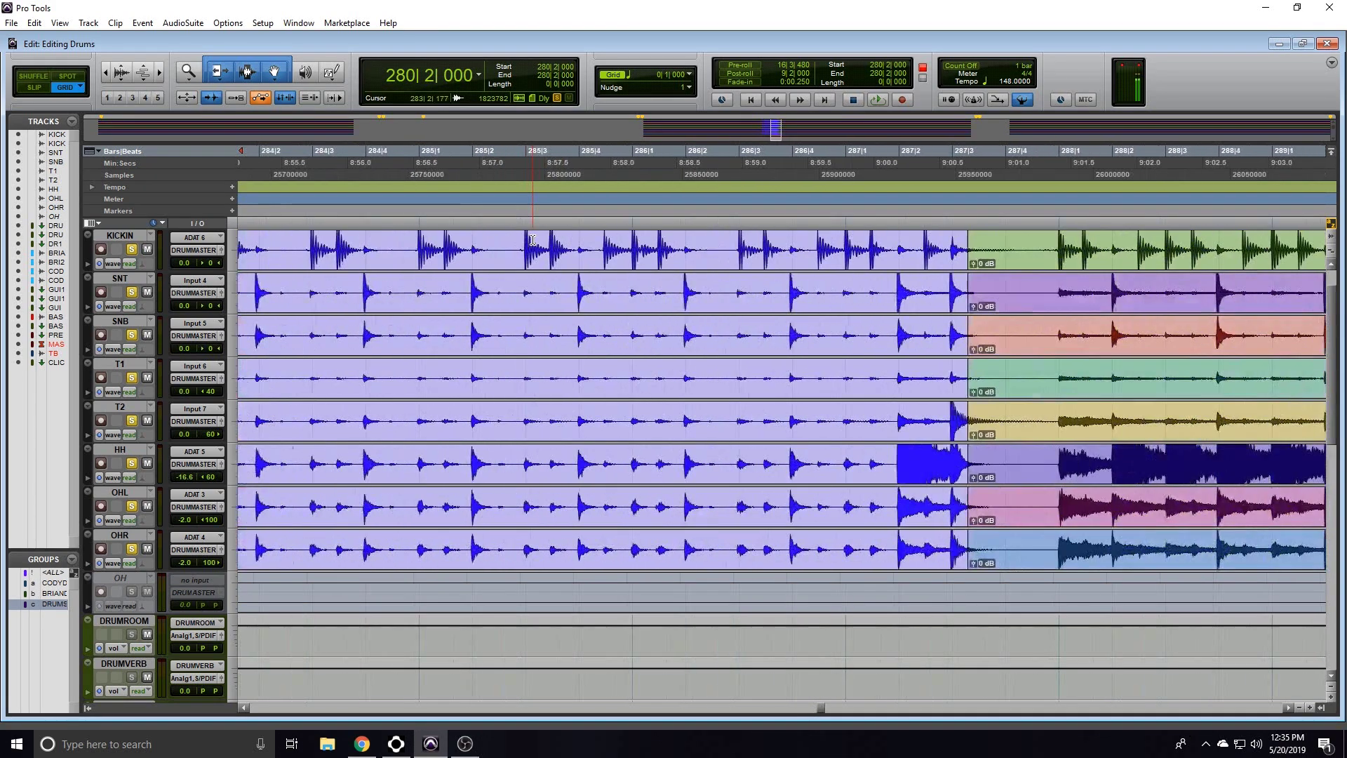
scroll(532, 241, right, 6)
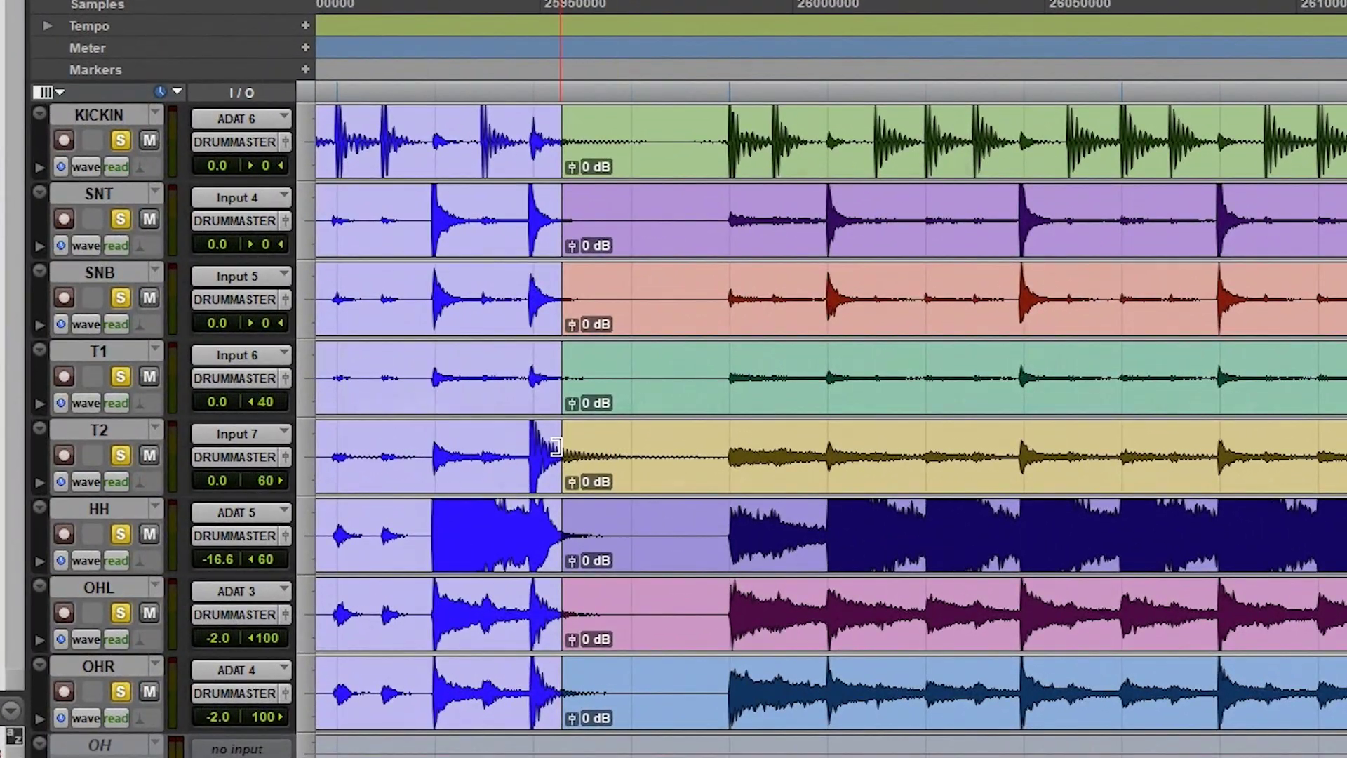
click(552, 132)
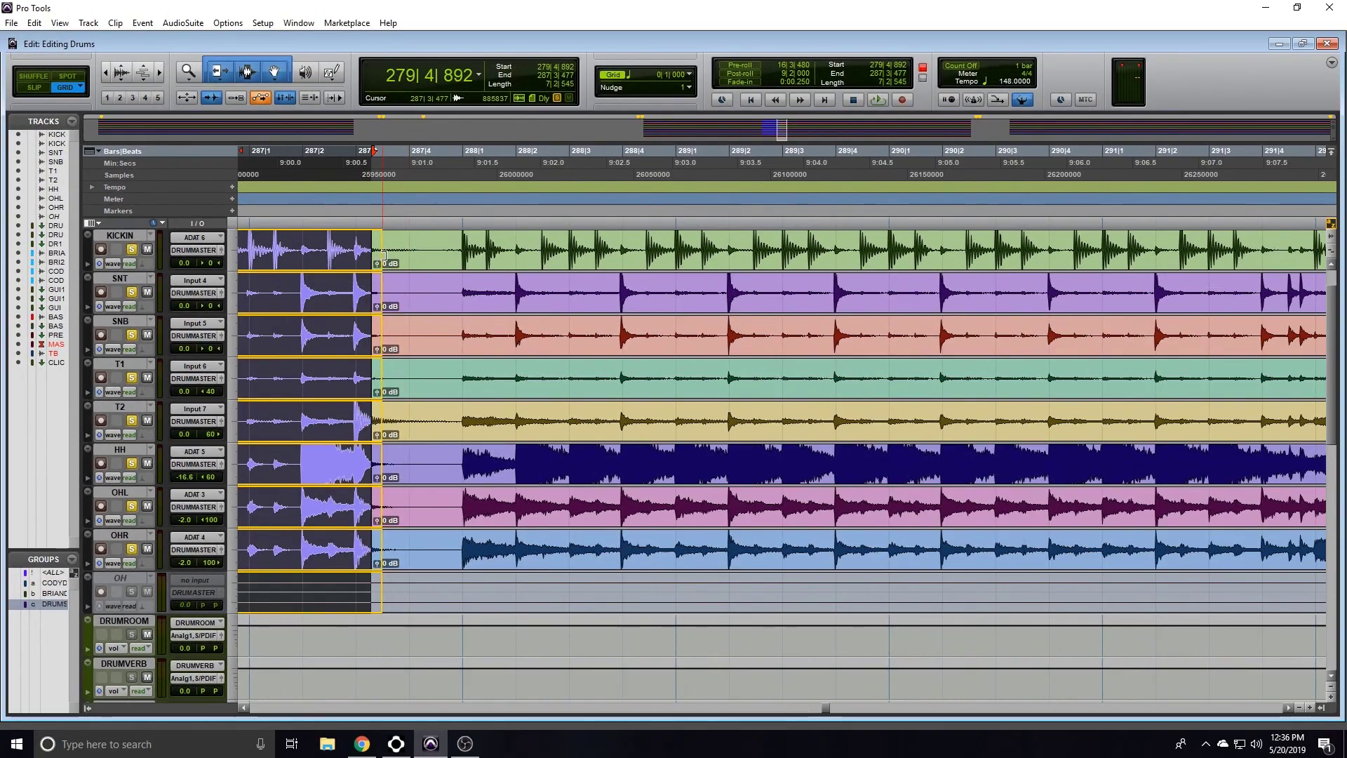
drag(383, 256, 410, 256)
- Play the drums from 286|4 across the moved clip boundary at 287|4
click(348, 275)
scroll(354, 276, left, 2)
click(374, 246)
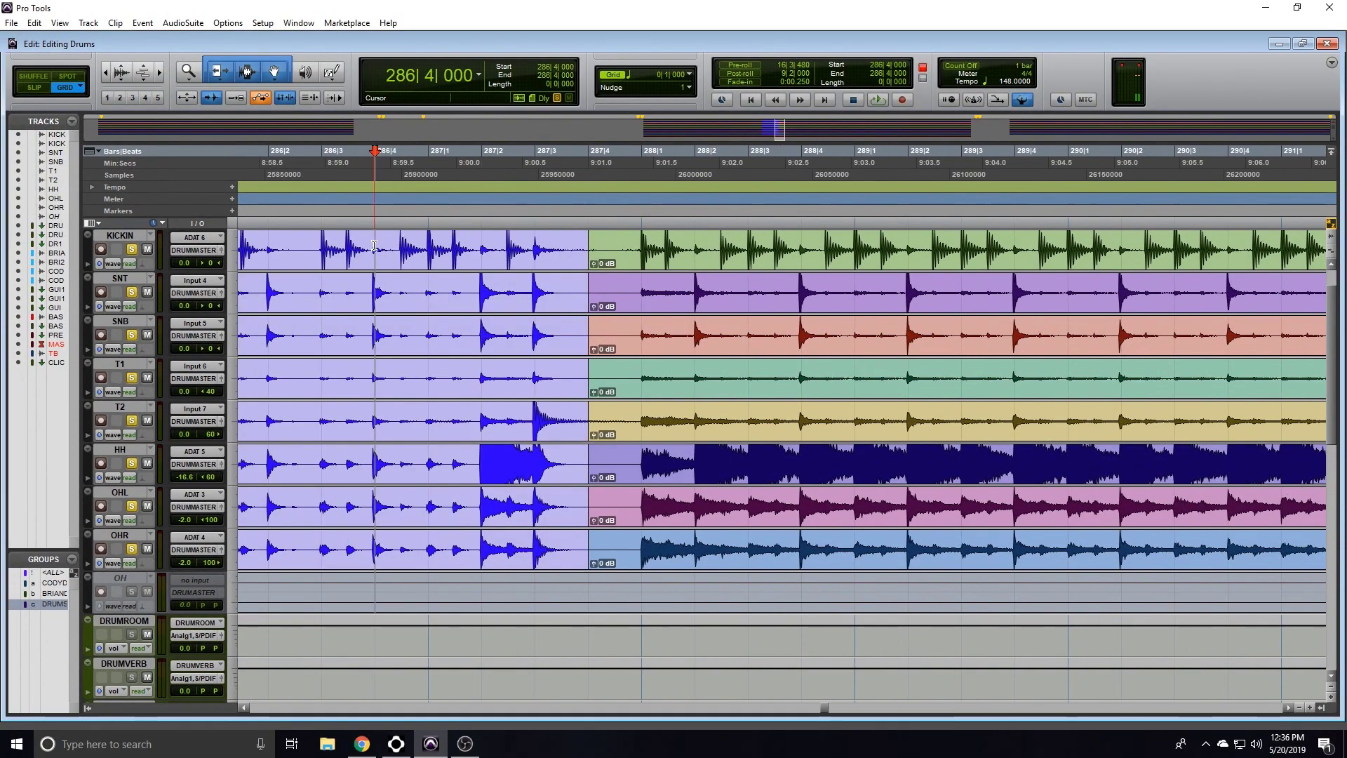
key(space)
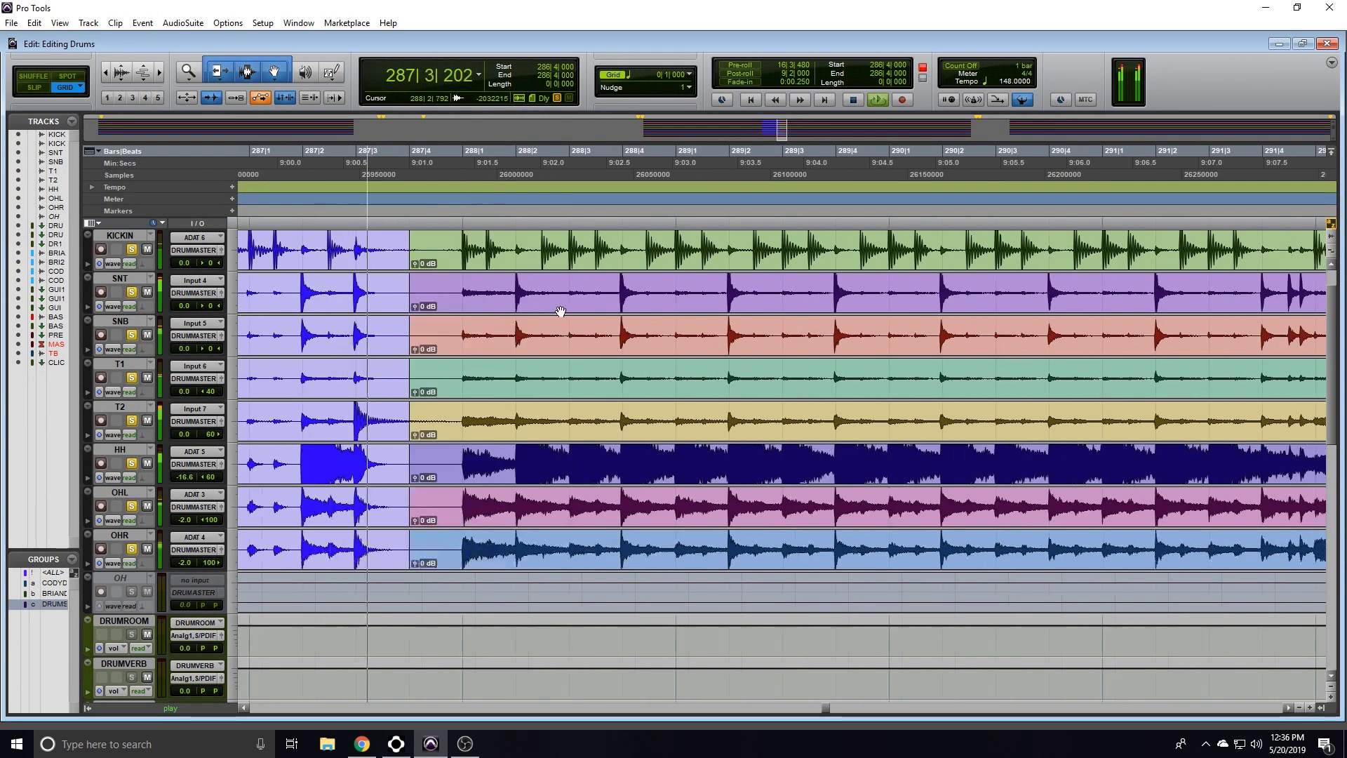
key(space)
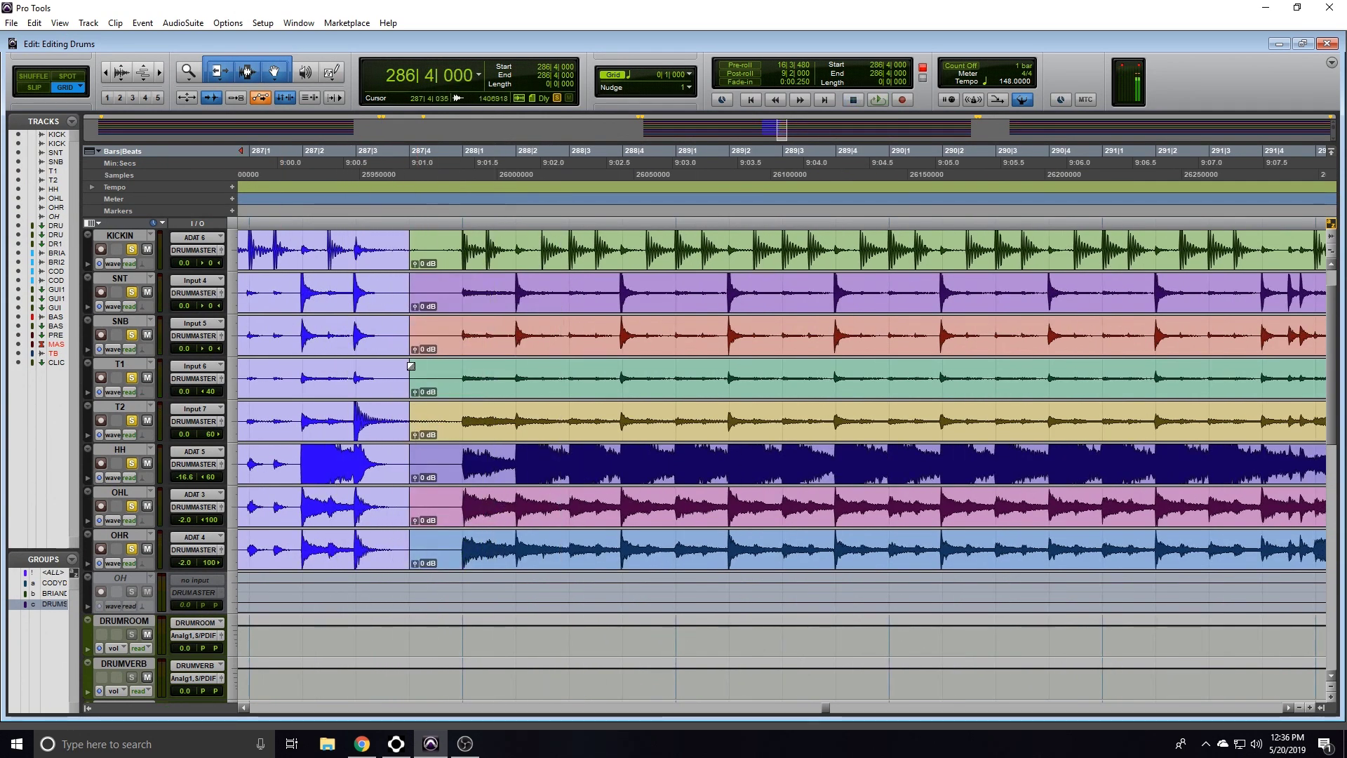
- Select all drum clips of the How Low song, from 223|3|480 to 375|1|000
key(r)
key(r)
key(r)
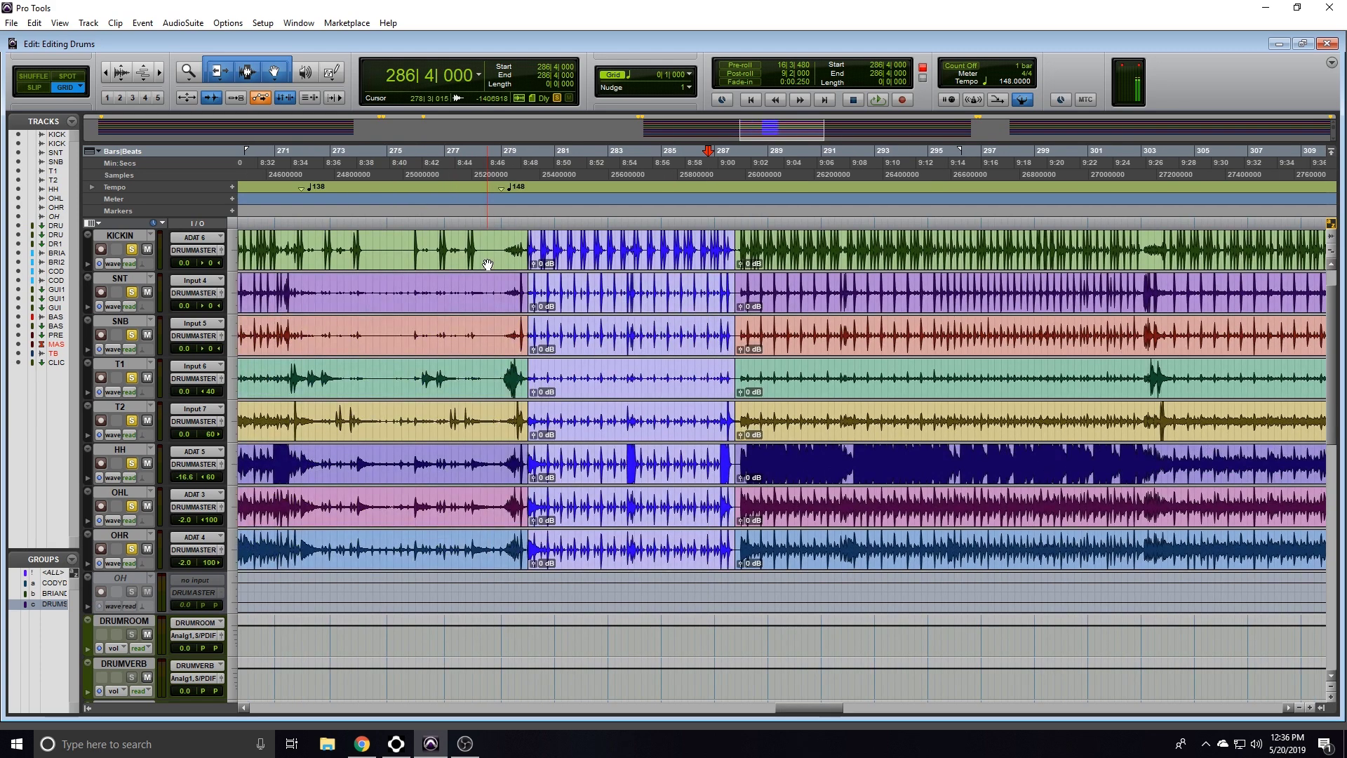
click(488, 265)
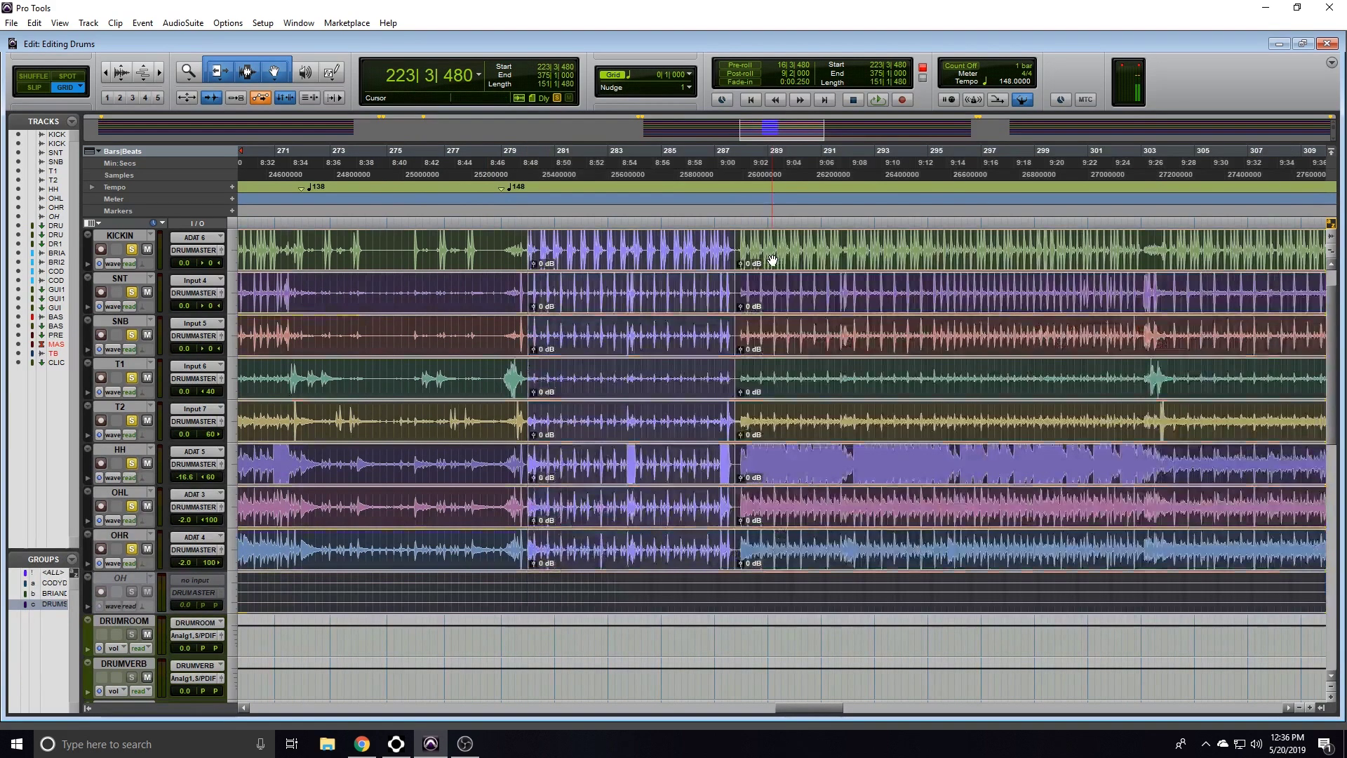
shift+click(770, 259)
key(r)
key(r)
key(r)
key(r)
key(t)
key(t)
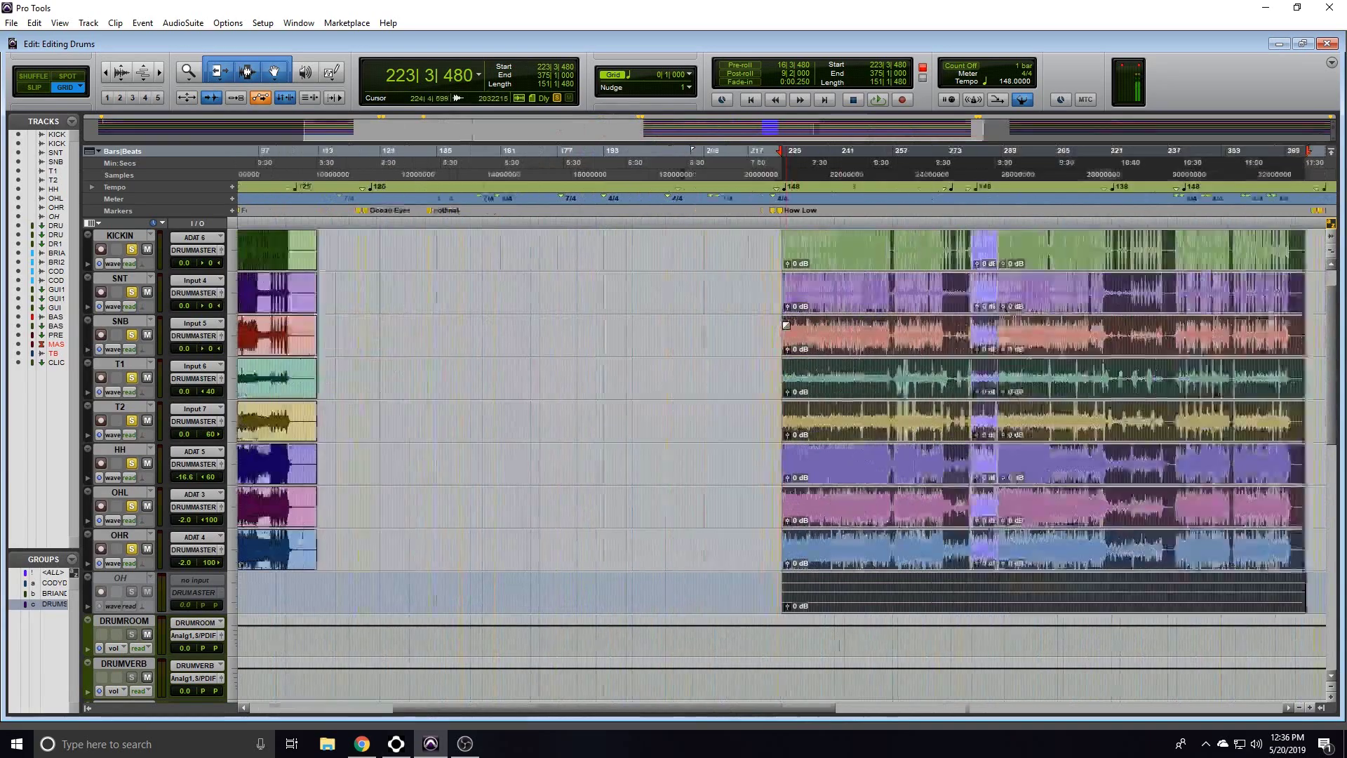
scroll(755, 315, right, 5)
- Apply 1 ms centered, equal-gain batch fades to the selected clips, creating new fades and new fade ins and outs
key(ctrl+f)
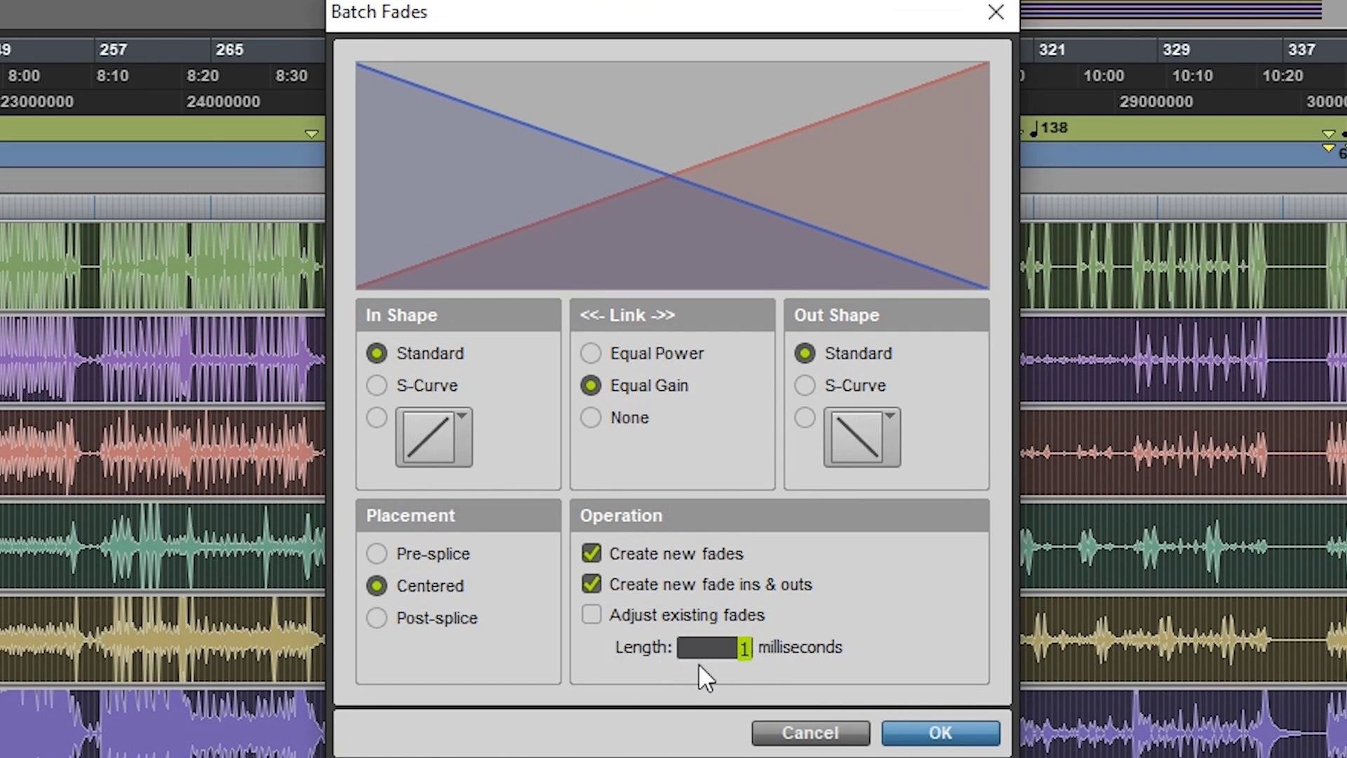
click(940, 738)
click(984, 410)
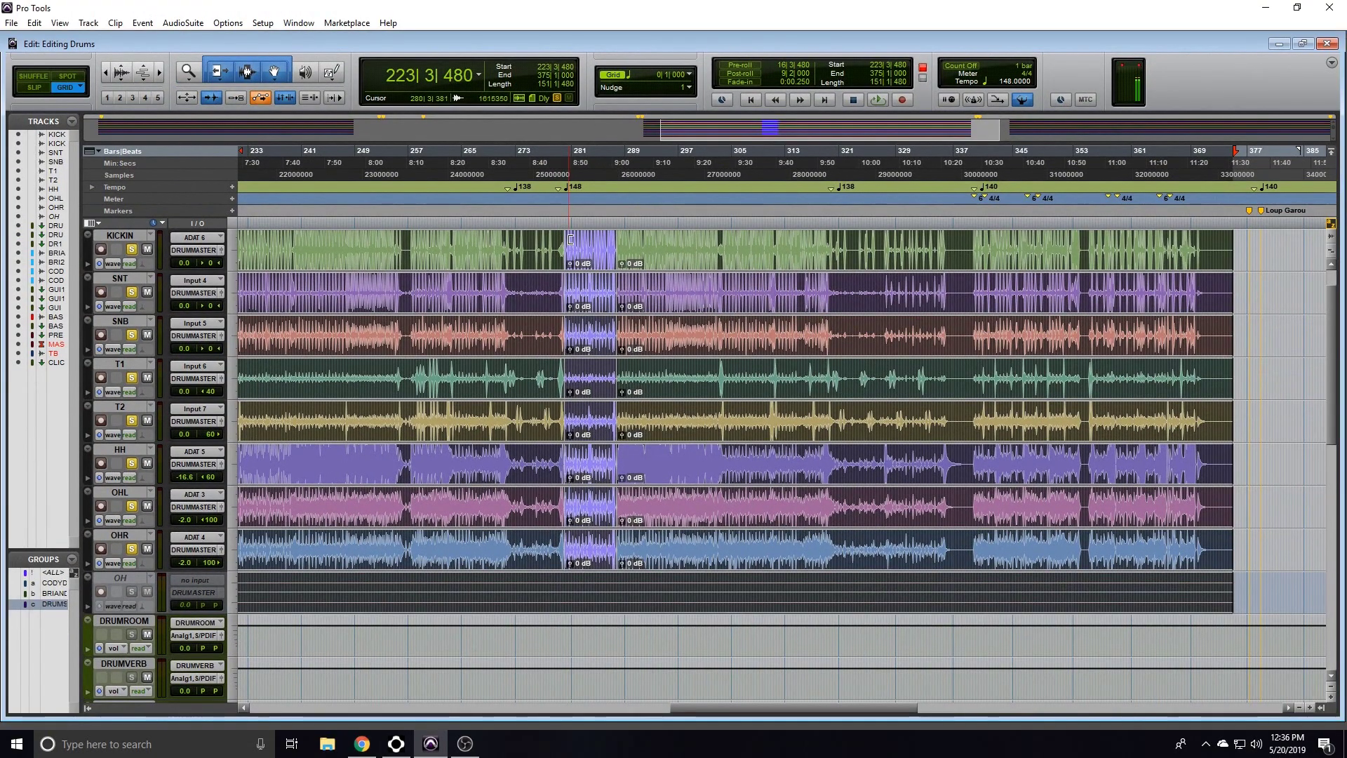
- Consolidate the selected How Low drum clips into one continuous clip per track
click(629, 255)
shift+click(531, 256)
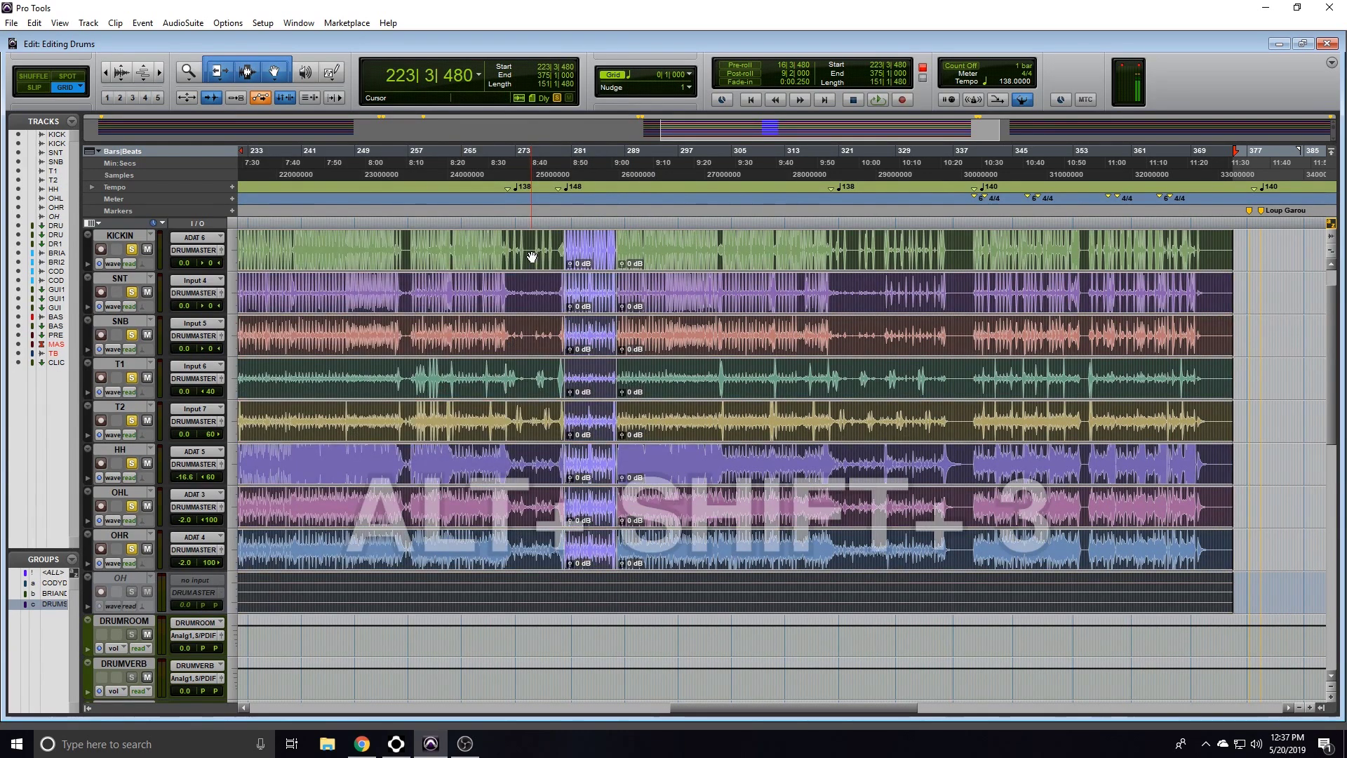
key(alt+shift+3)
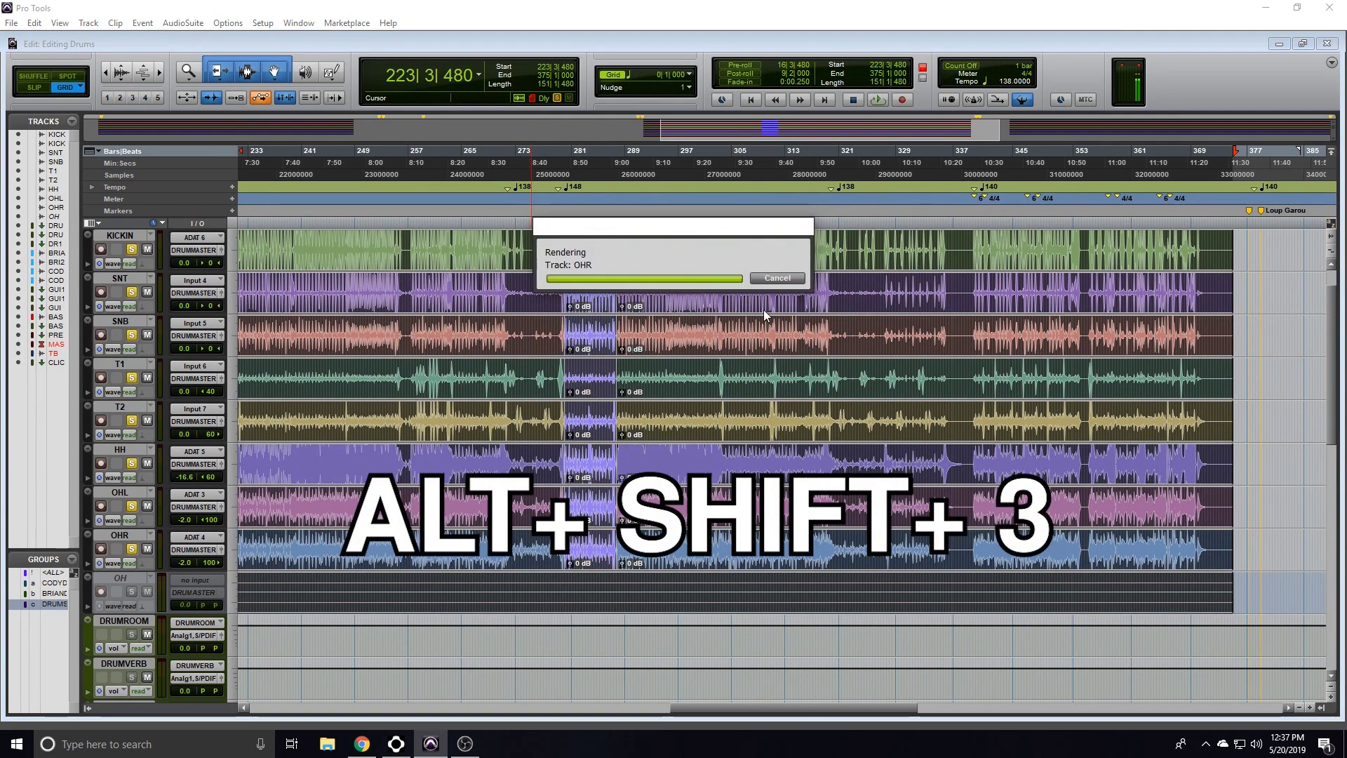
- Play the consolidated drums from 279|1 through the former edit point near bar 280
click(562, 239)
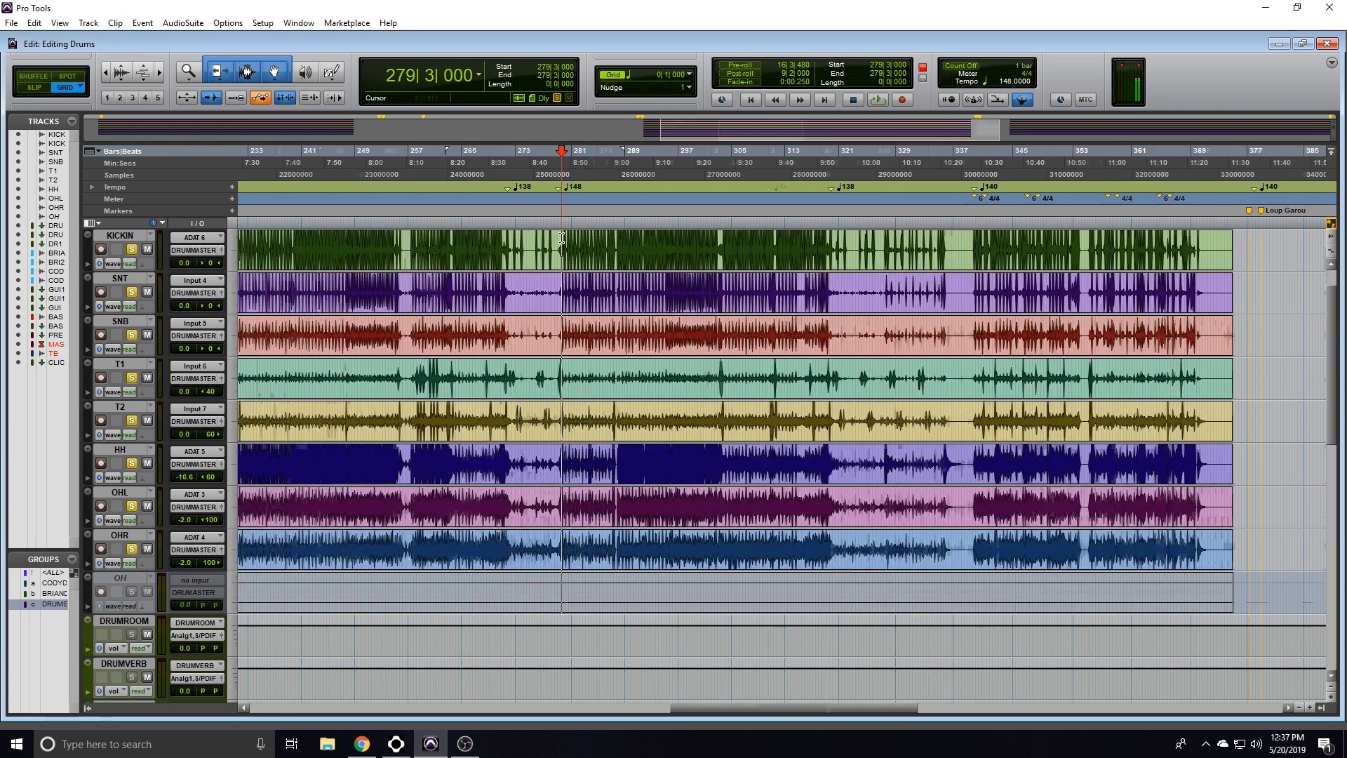
key(ctrl+])
key(ctrl+])
key(ctrl+])
key(ctrl+])
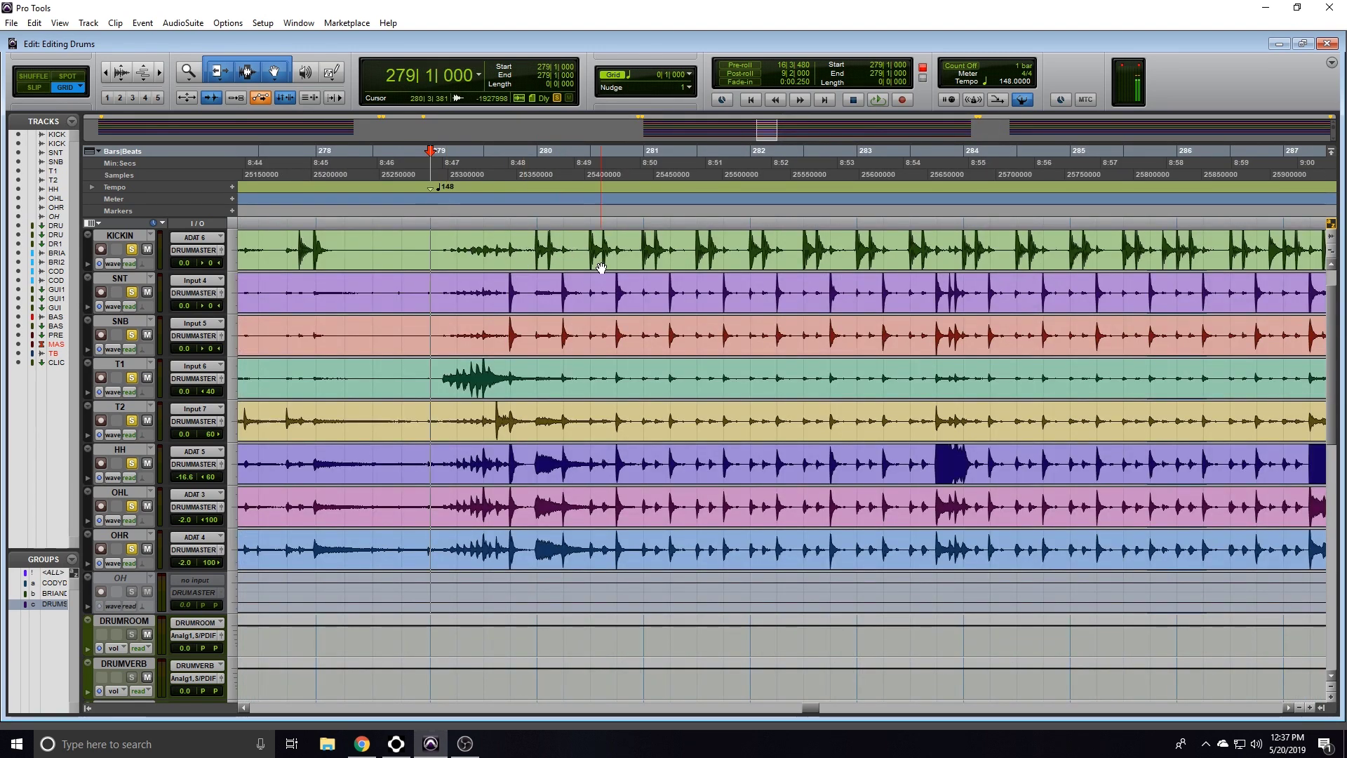
key(space)
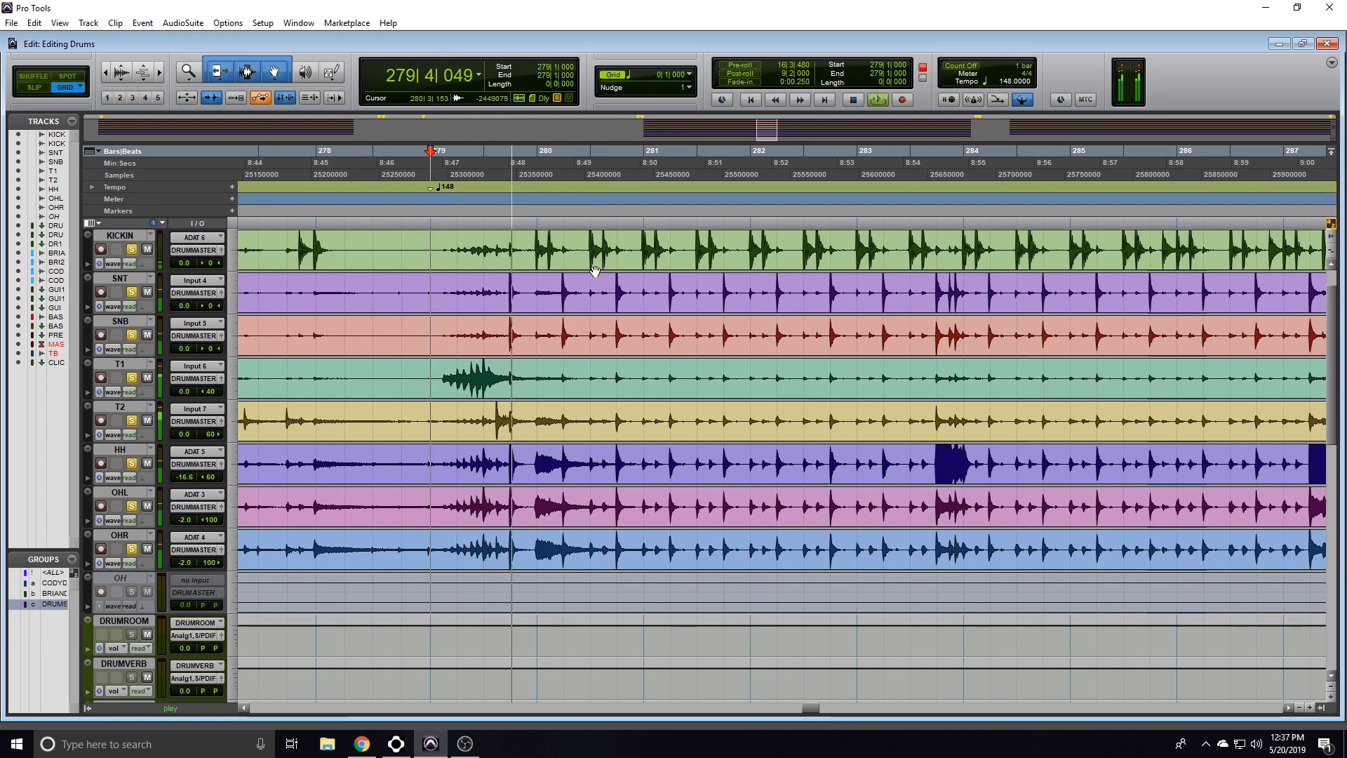
key(space)
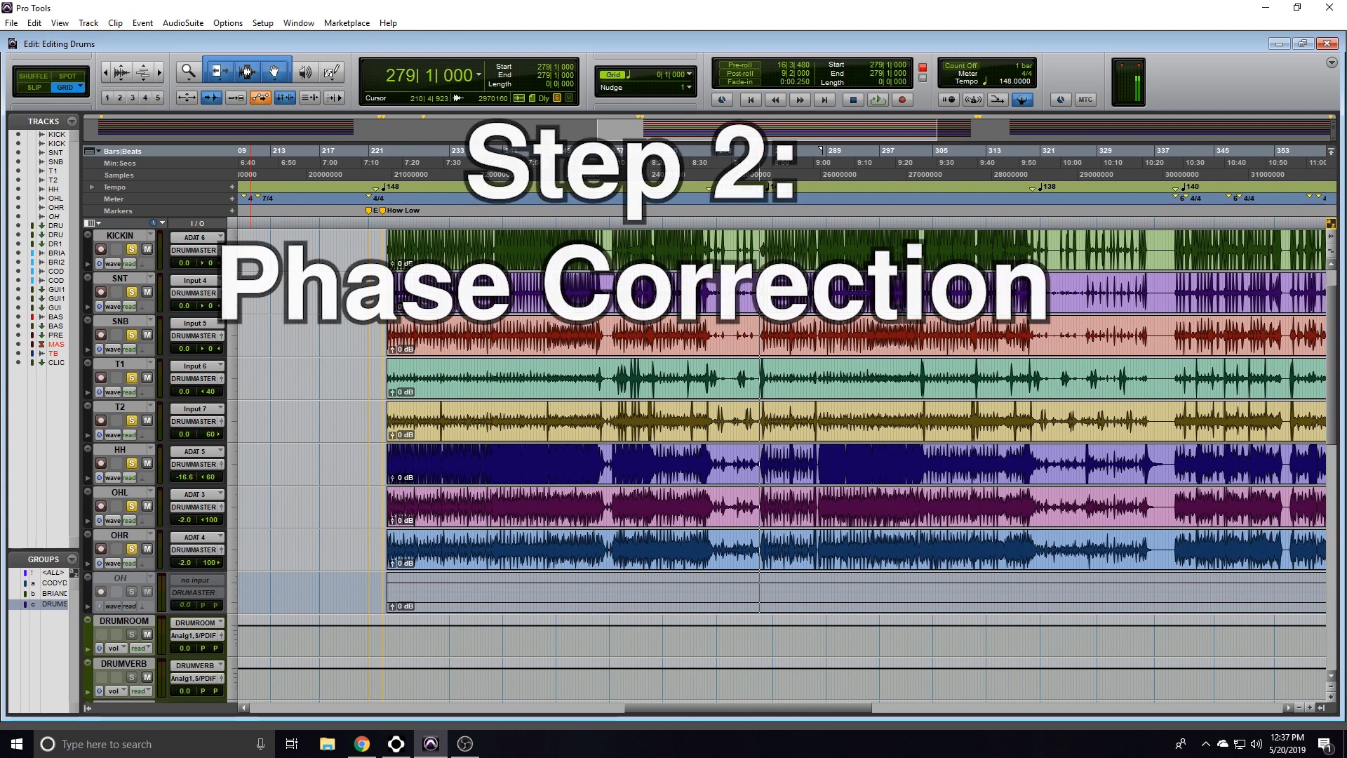
- Remove the Trim plug-in from the SNB track's first insert and close its plug-in window
scroll(460, 250, up, 1)
click(460, 250)
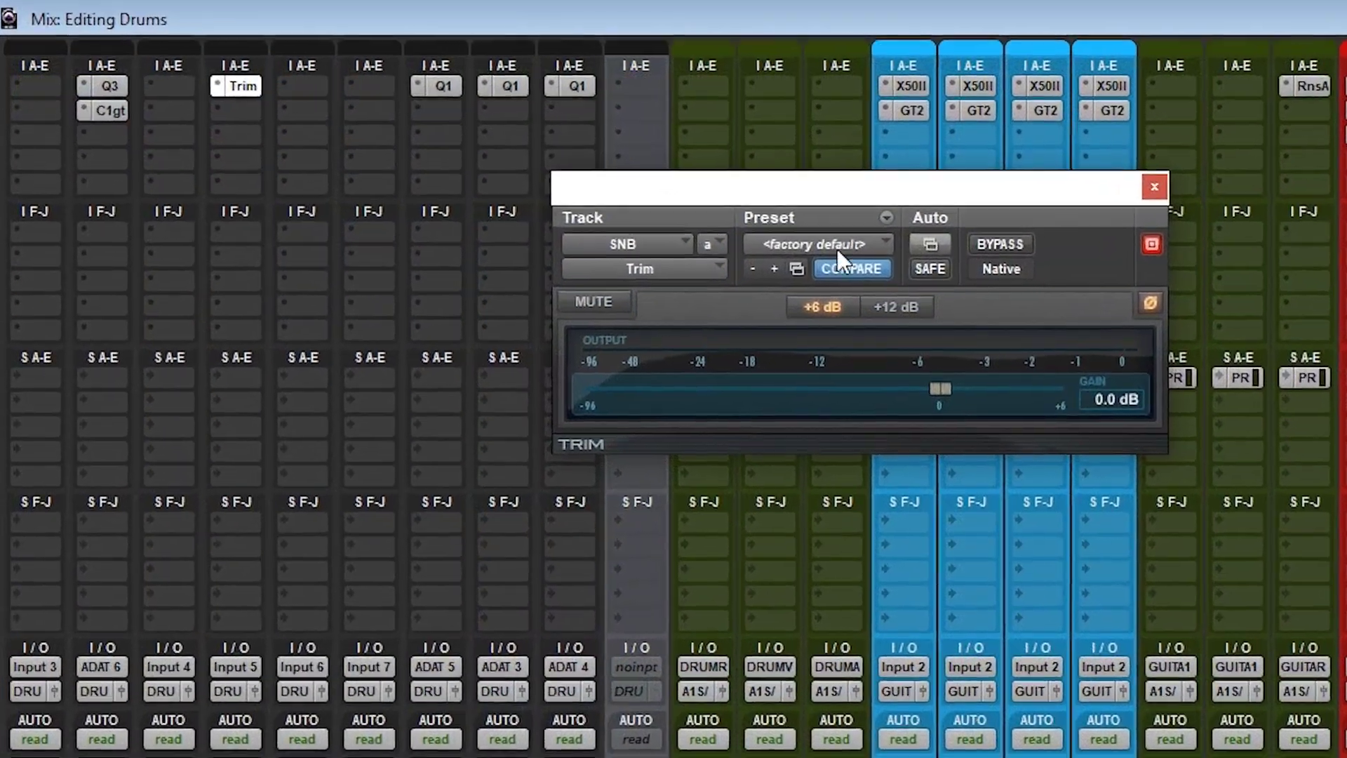
drag(619, 170, 328, 122)
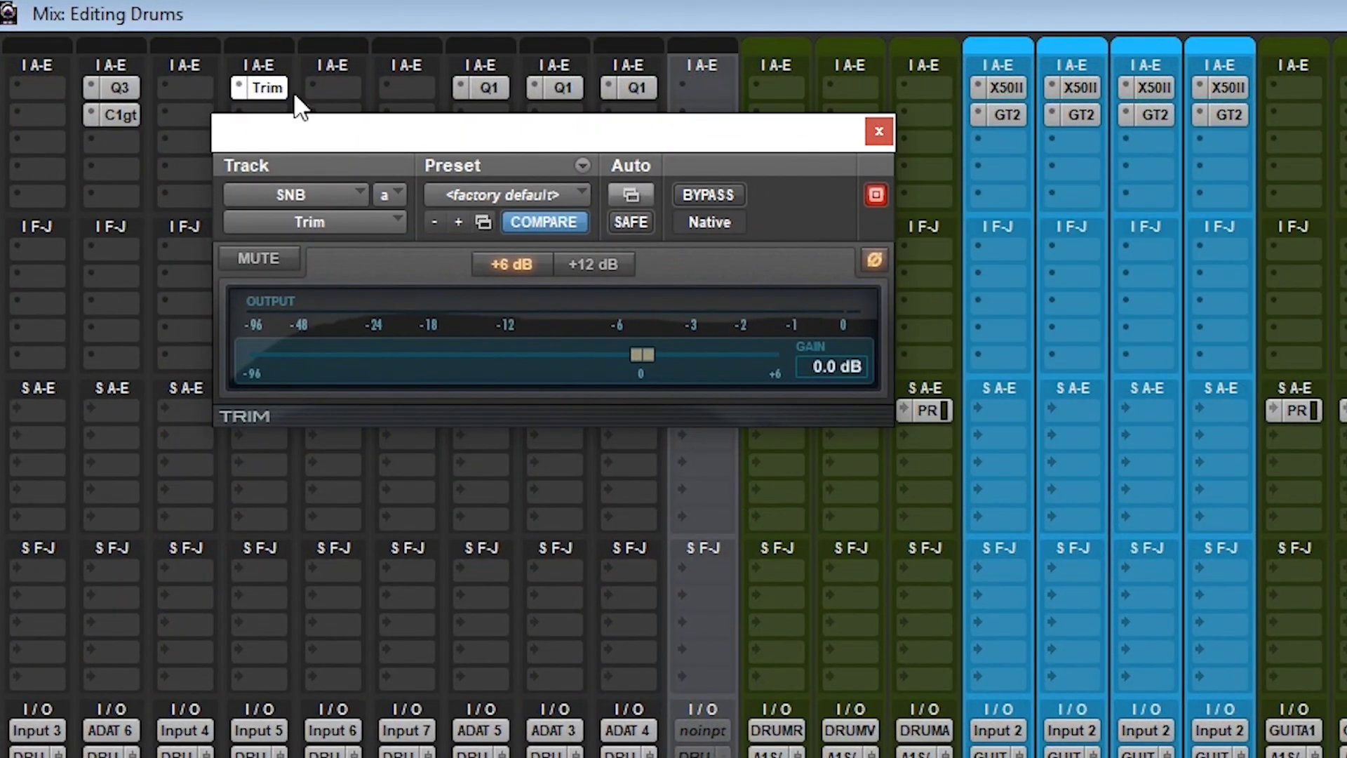
drag(240, 86, 262, 61)
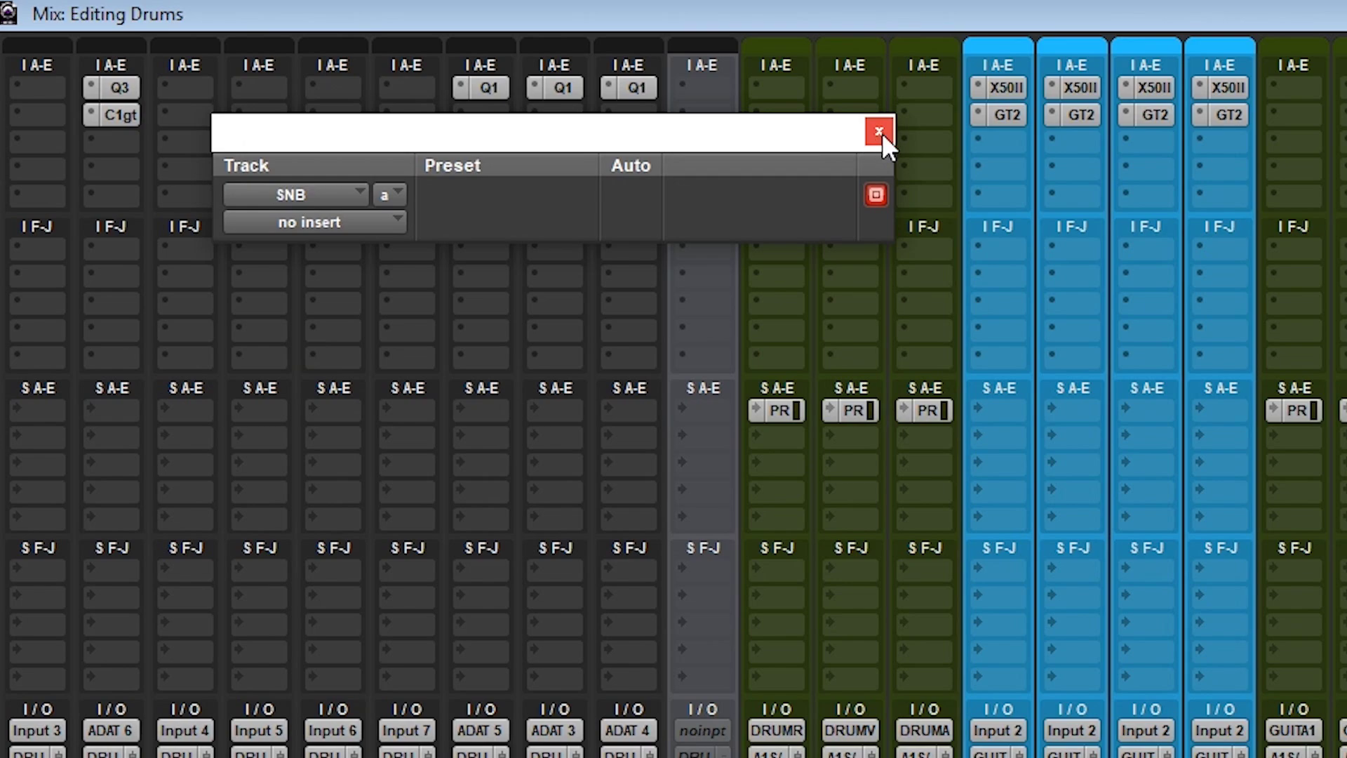
click(882, 133)
- Return to the Edit window, zoom in on the first kick hit near 224|1, and enlarge the drum track heights
key(ctrl+equal)
key(t)
key(t)
key(t)
key(t)
key(t)
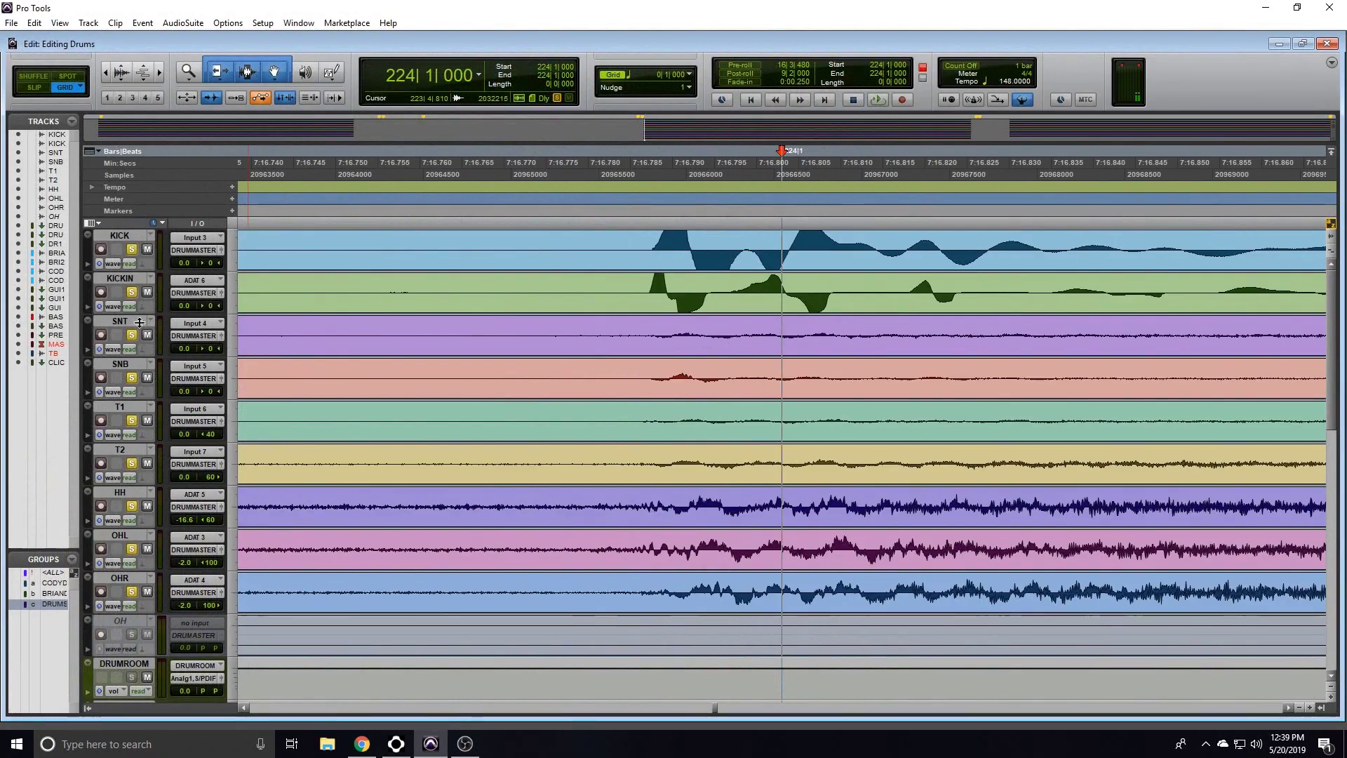
drag(139, 323, 139, 348)
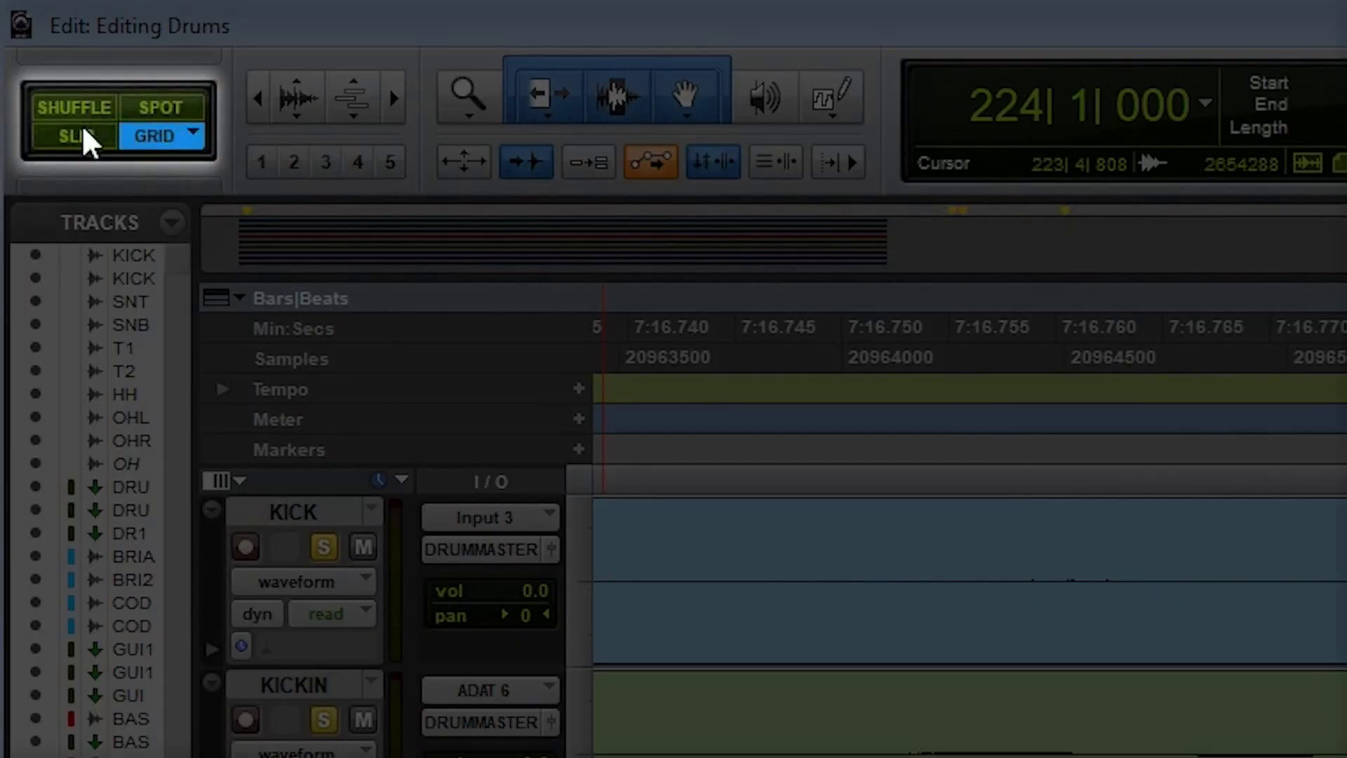
- Switch to Slip mode, place the cursor at the kick's onset at 223|4|922, and zoom in to sample-level detail
click(83, 131)
click(648, 250)
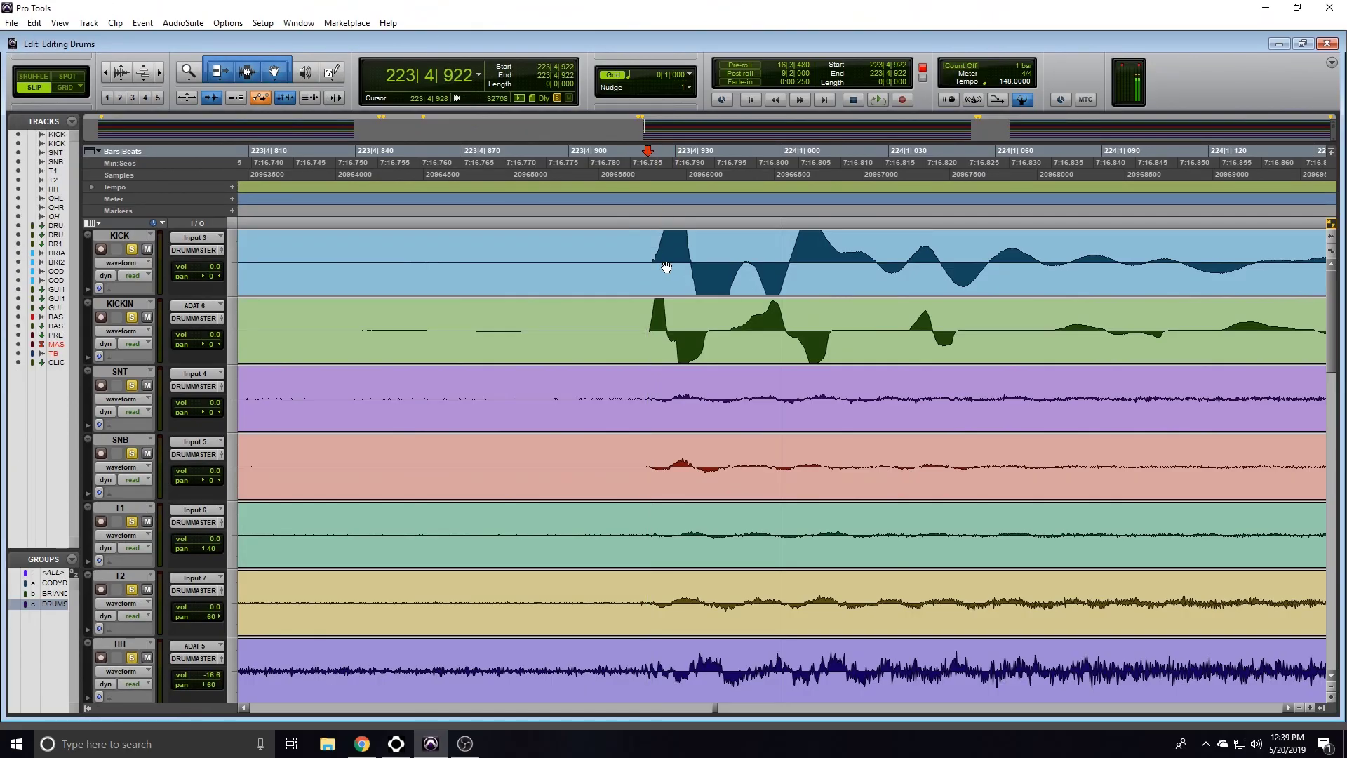
key(t)
key(t)
key(t)
key(t)
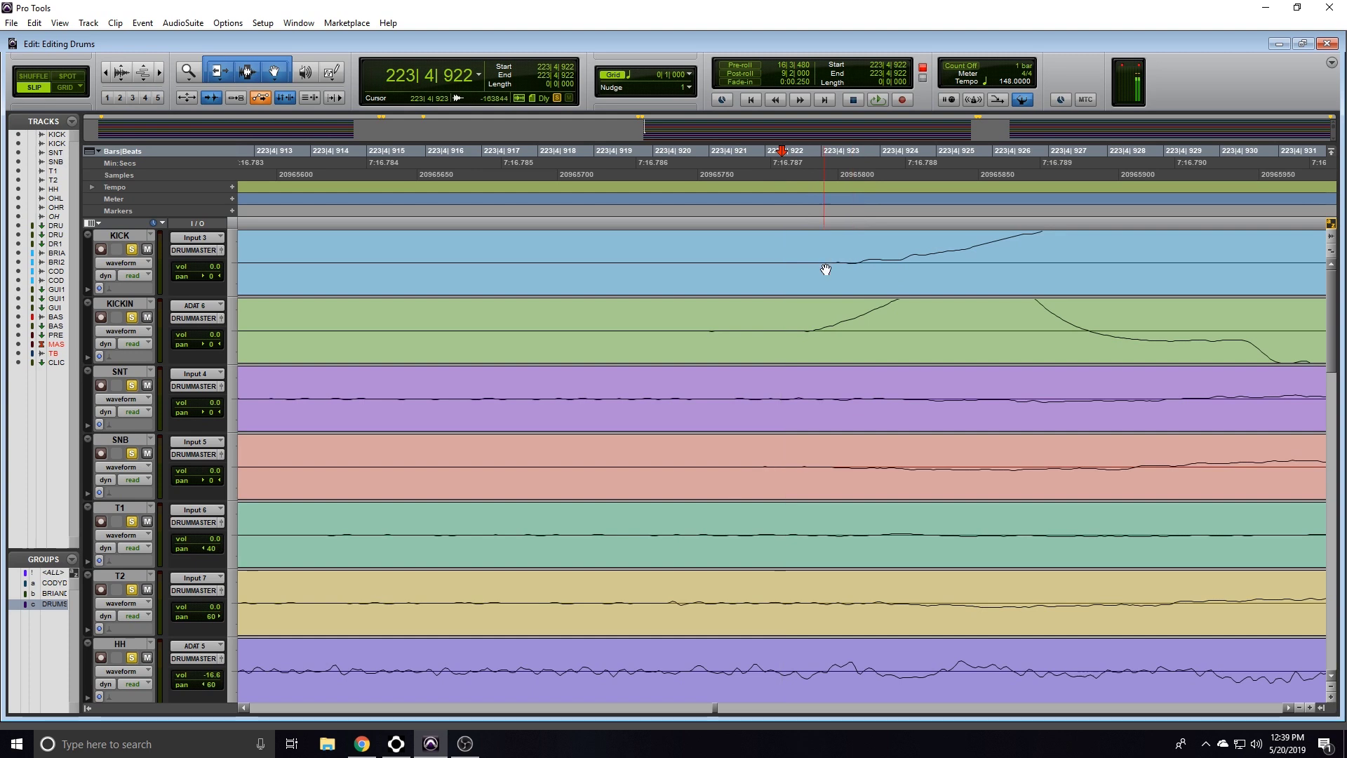
- Place the cursor at the KICK waveform's onset, 223|4|923, and trim the start of the KICK clip to that point
key(r)
key(r)
key(r)
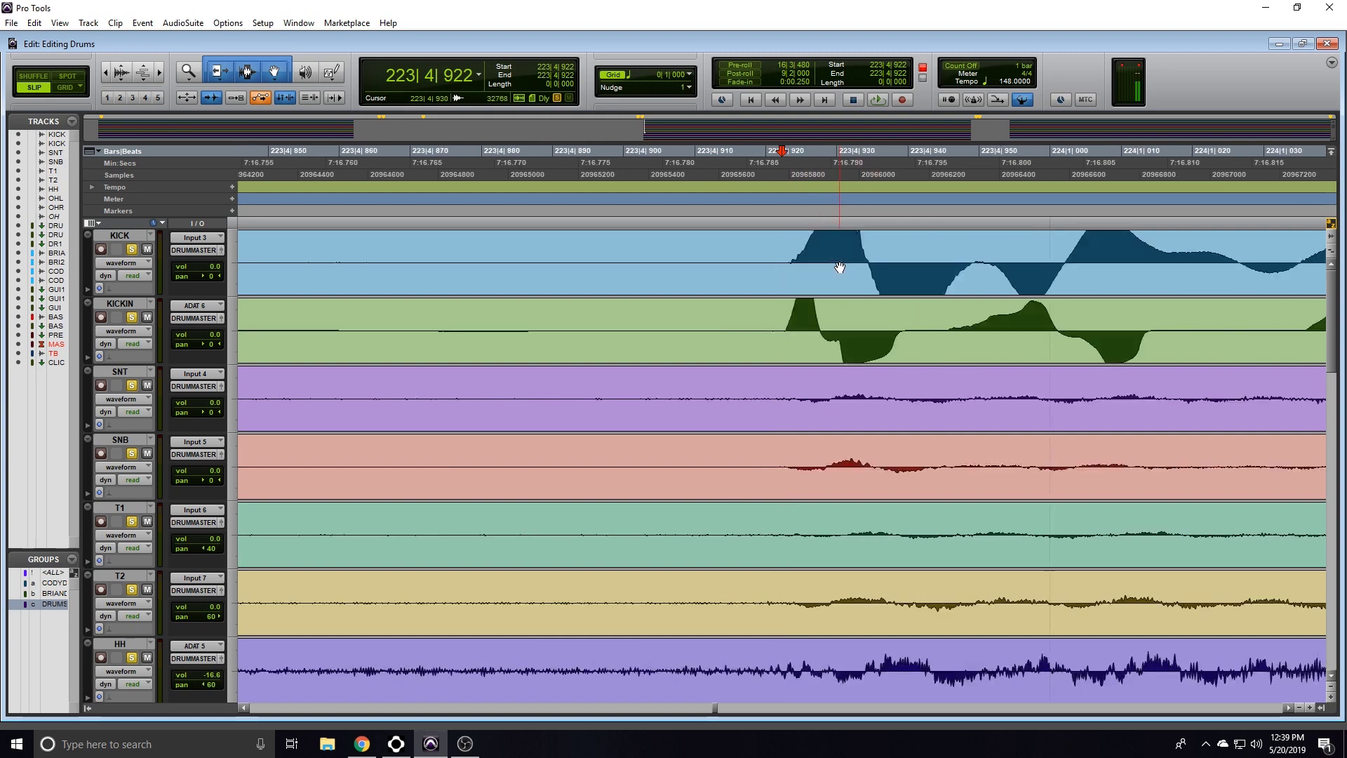
key(t)
key(t)
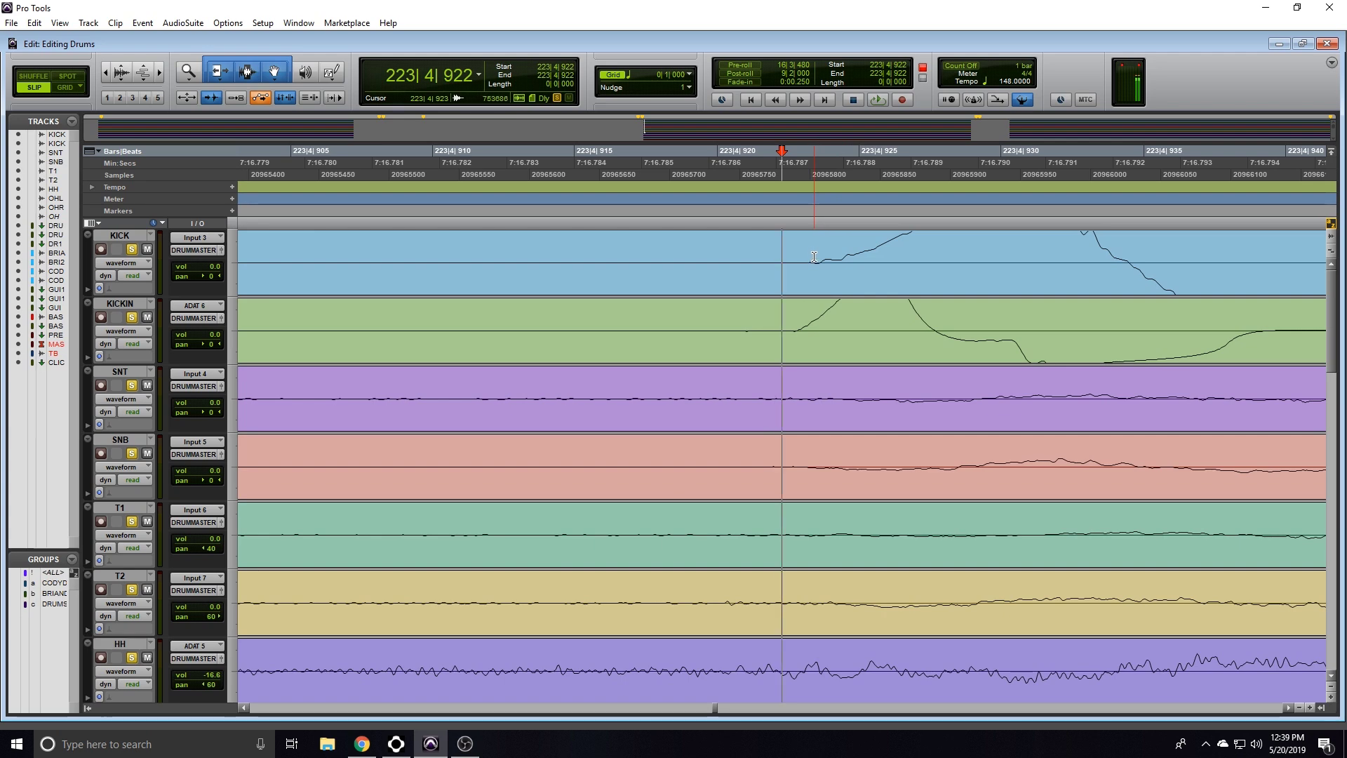
click(810, 250)
scroll(810, 250, down, 10)
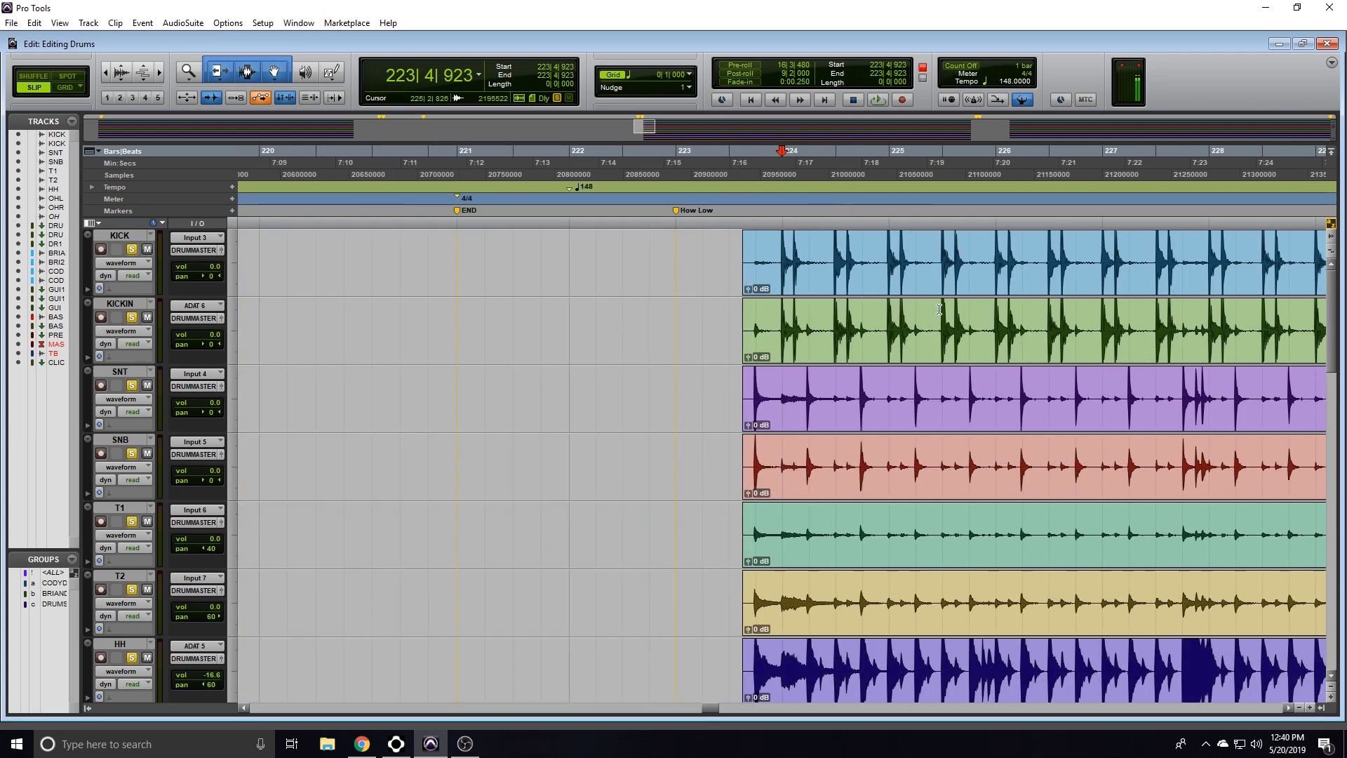
scroll(905, 312, up, 10)
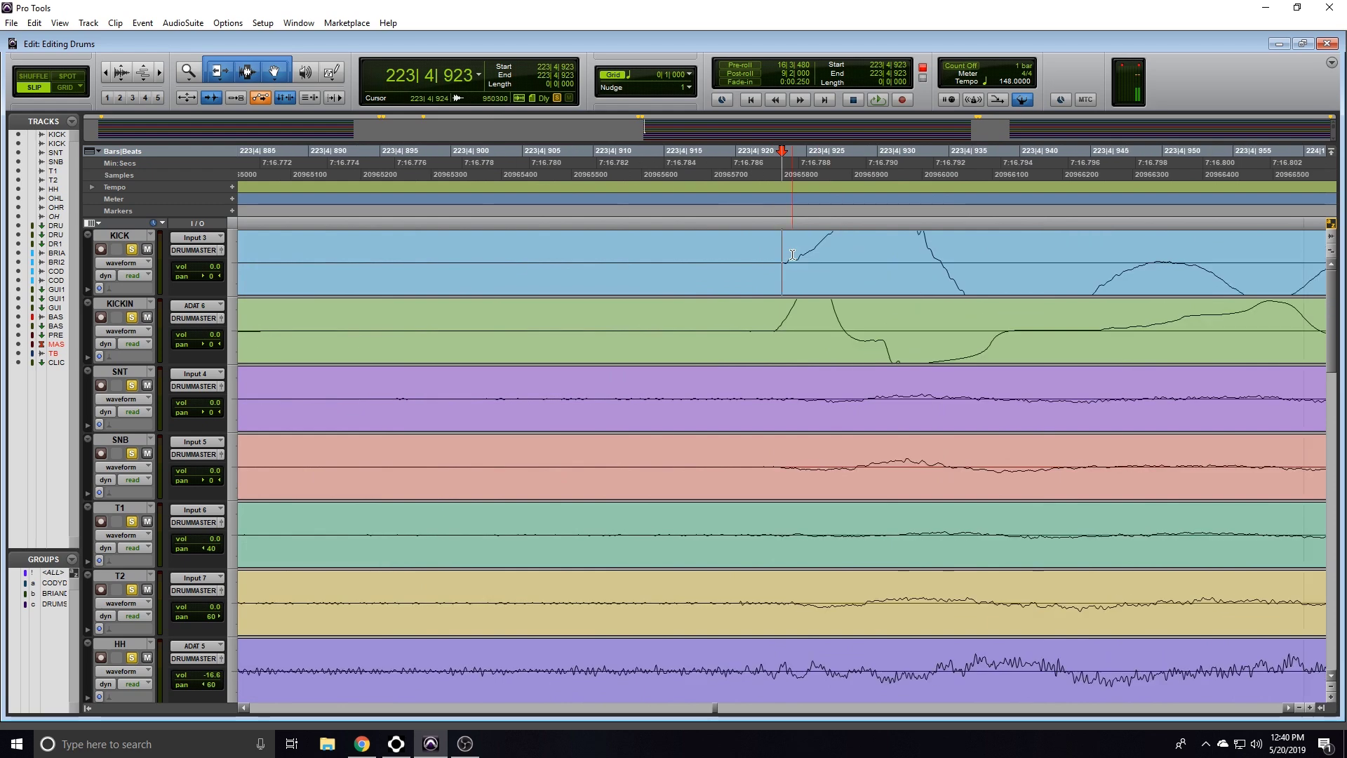
scroll(786, 258, down, 5)
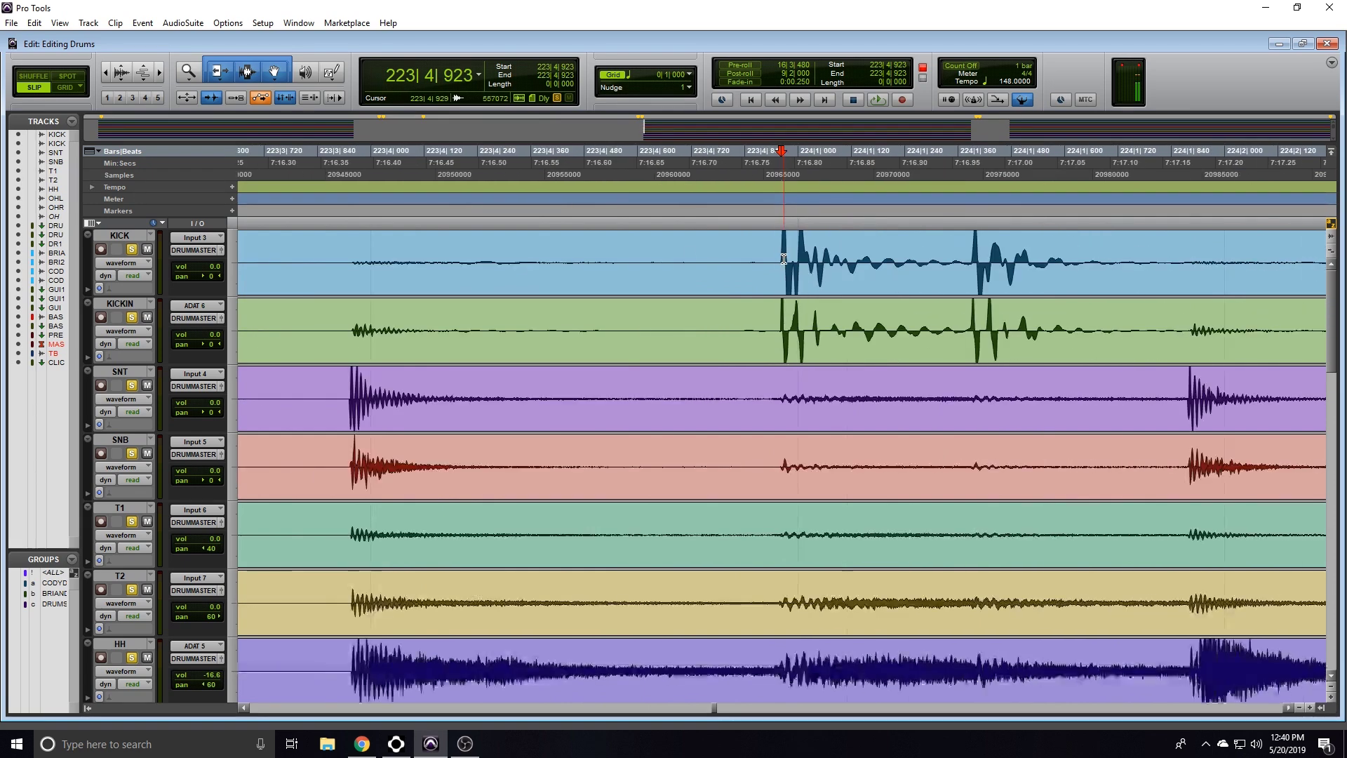
scroll(779, 264, up, 5)
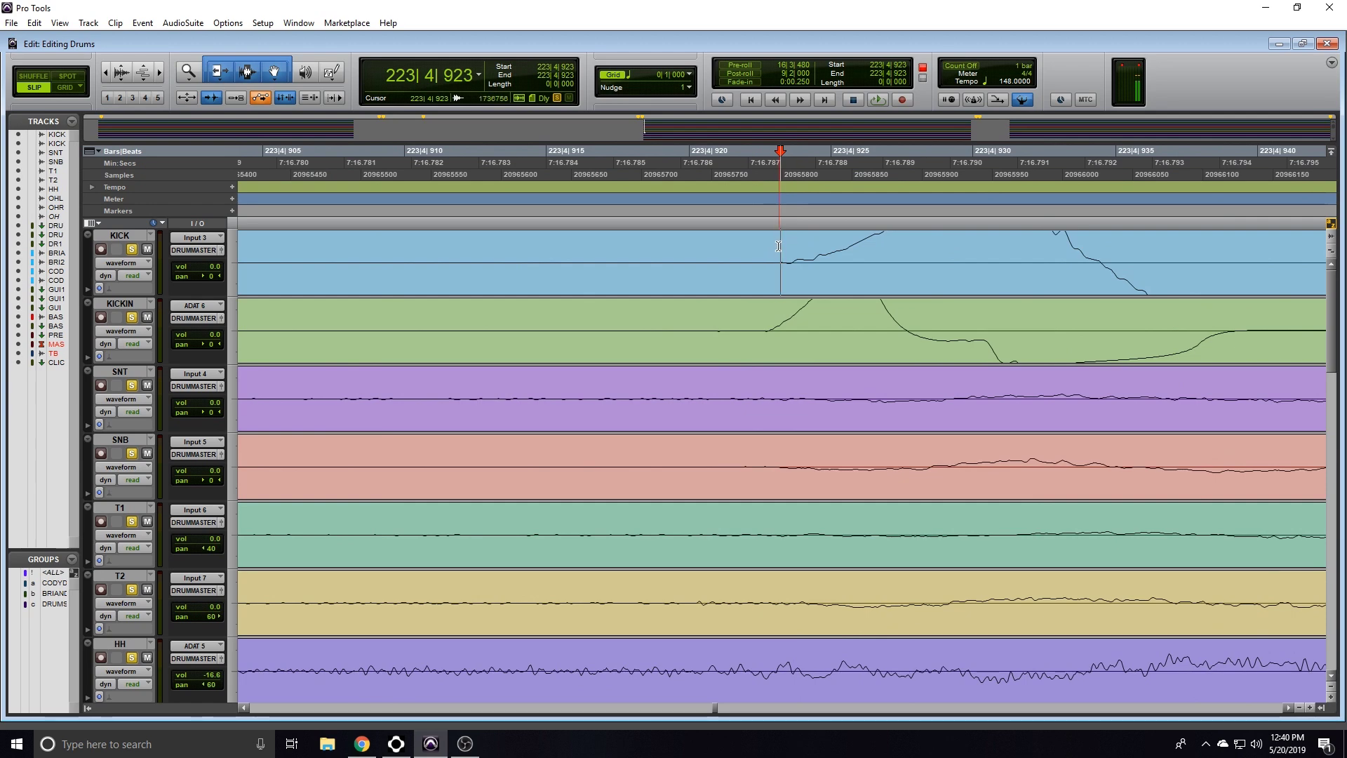
key(a)
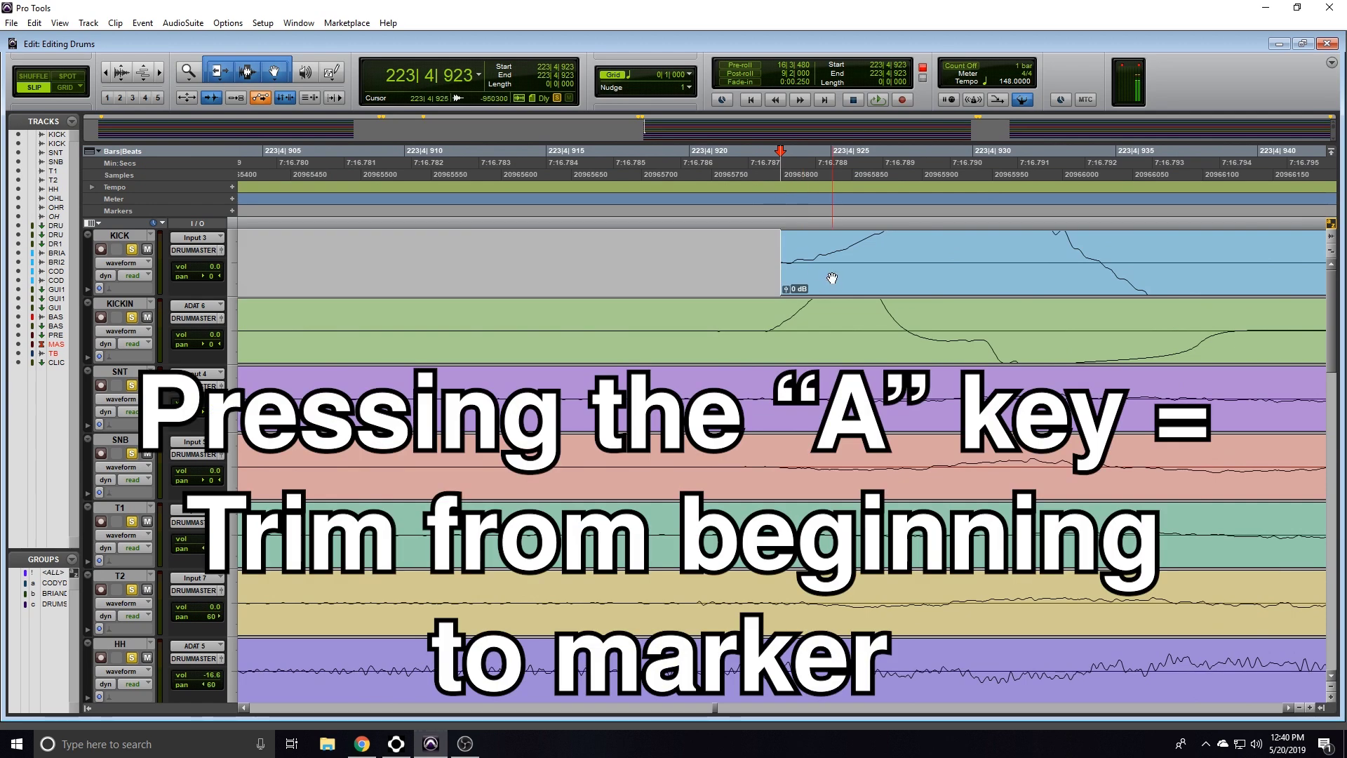
- Move the trimmed KICK clip slightly earlier so its first transient lines up with the onset on the KICKIN track
click(828, 282)
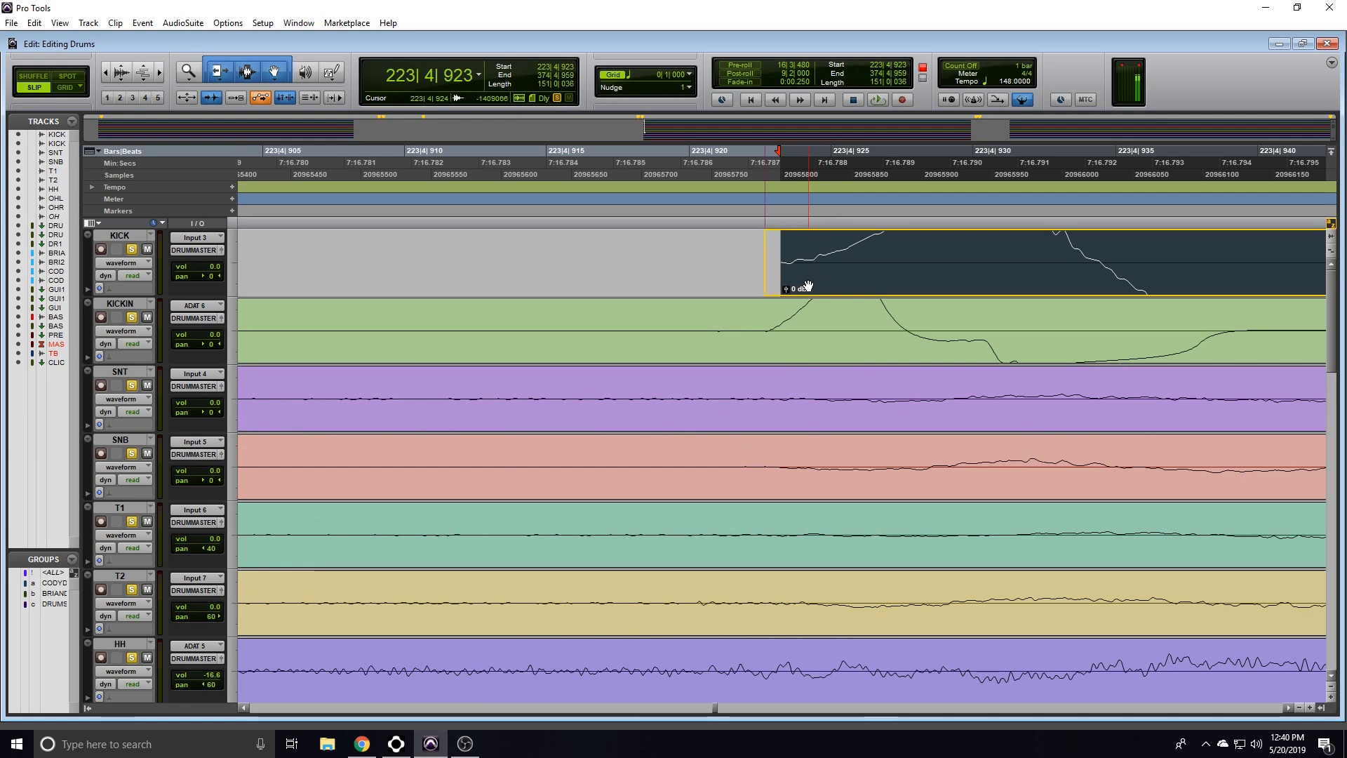
drag(809, 286, 809, 286)
key(t)
key(t)
key(t)
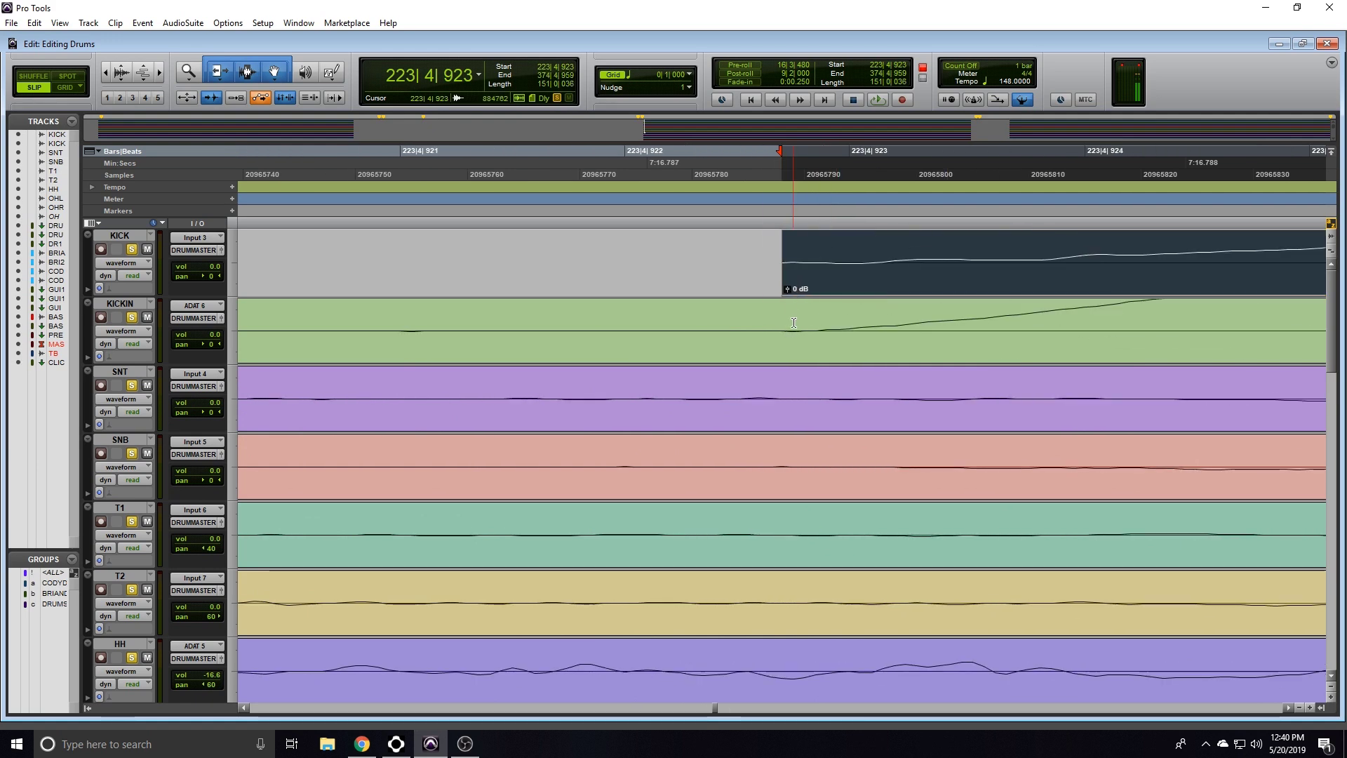
- Extend the start of the KICK clip back to 223|3|479, level with the start of the other drum clips
key(r)
key(r)
key(r)
key(r)
key(r)
key(r)
key(r)
key(r)
key(r)
key(r)
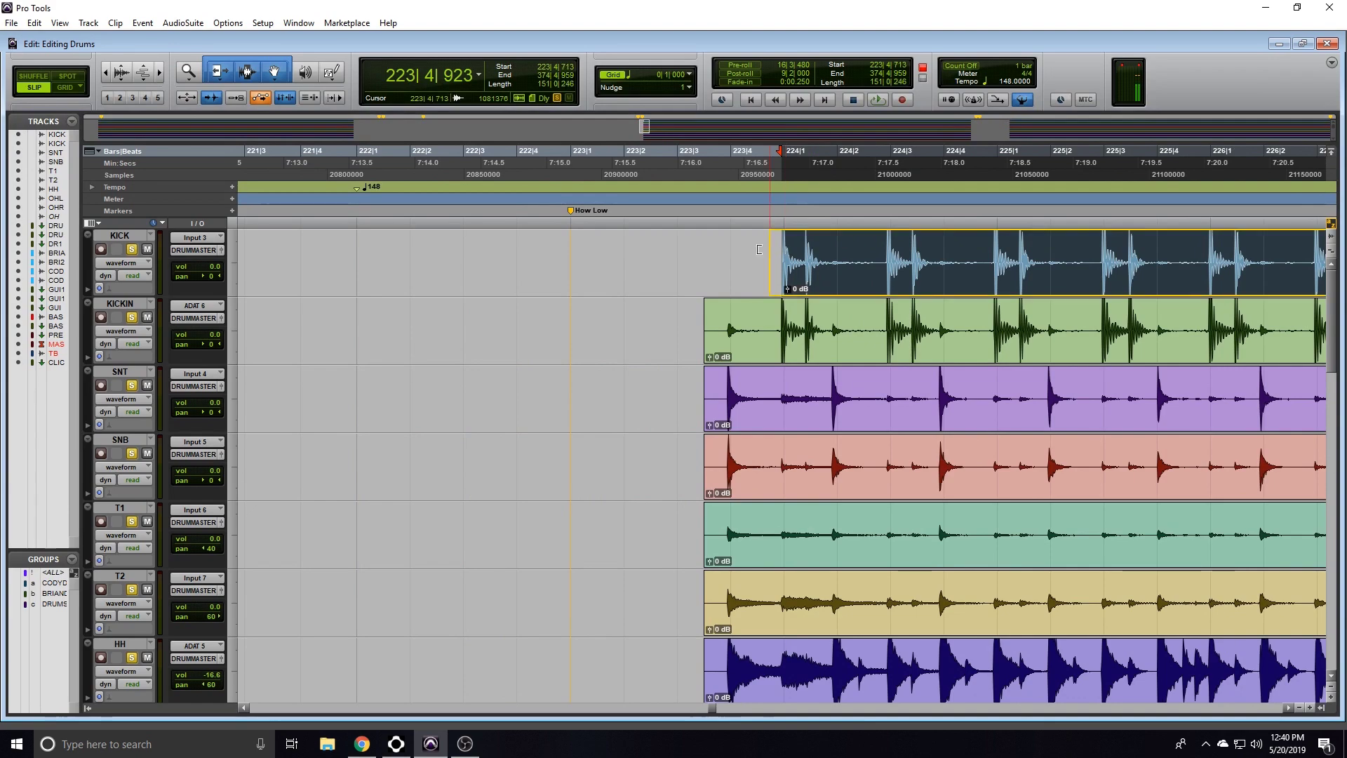
drag(792, 252, 705, 303)
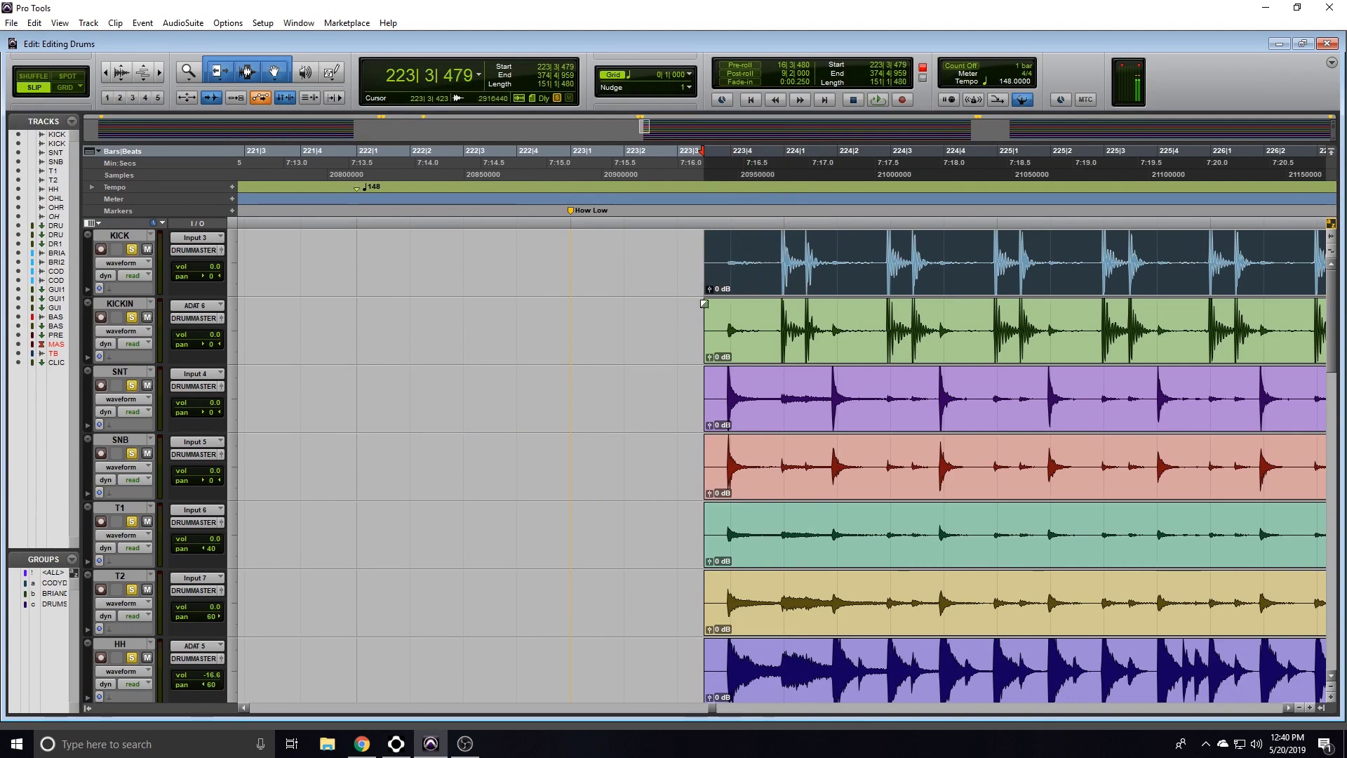
- Examine other kick hits between bars 224 and 226 to check the alignment of KICK with KICKIN
click(787, 247)
scroll(788, 246, up, 6)
scroll(455, 272, down, 4)
scroll(628, 259, right, 5)
scroll(628, 258, right, 7)
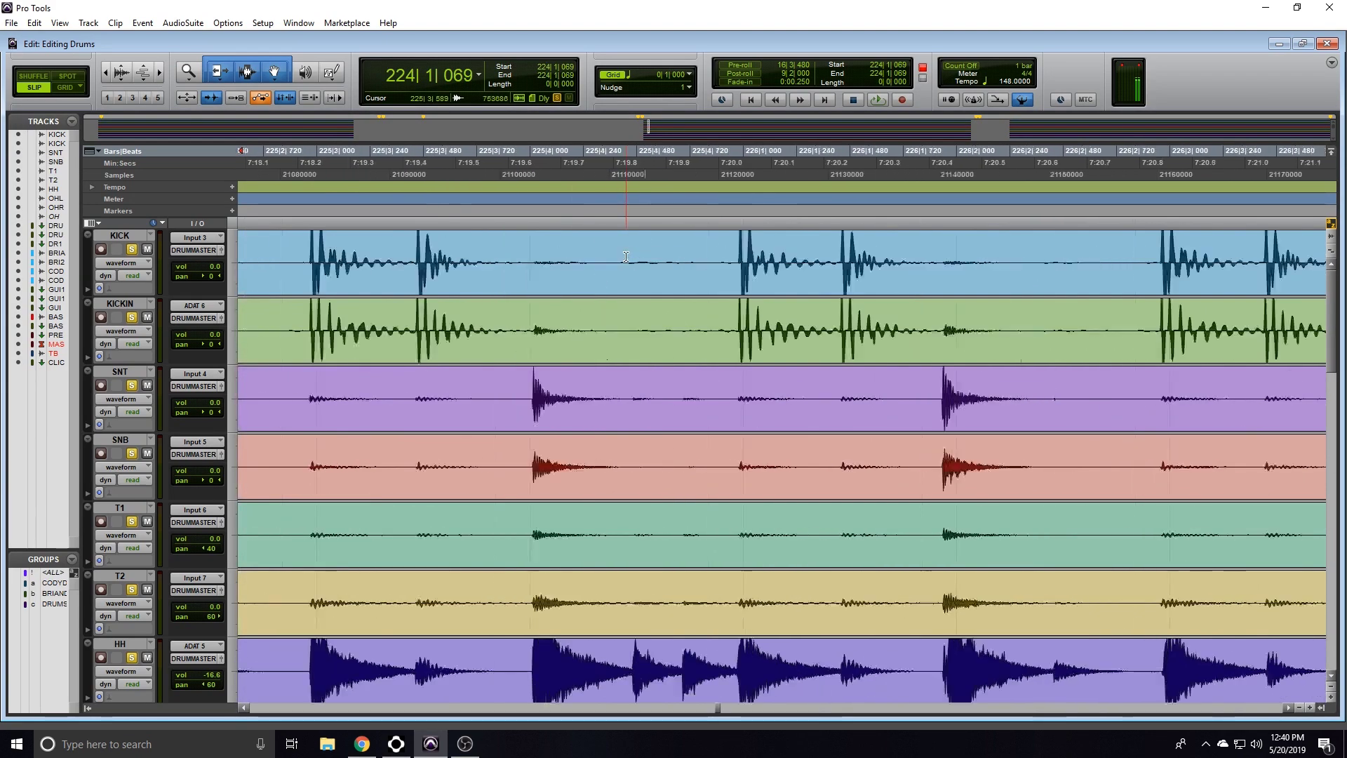
click(570, 260)
scroll(570, 259, up, 4)
scroll(624, 261, down, 6)
scroll(624, 261, right, 4)
scroll(646, 261, down, 3)
click(668, 261)
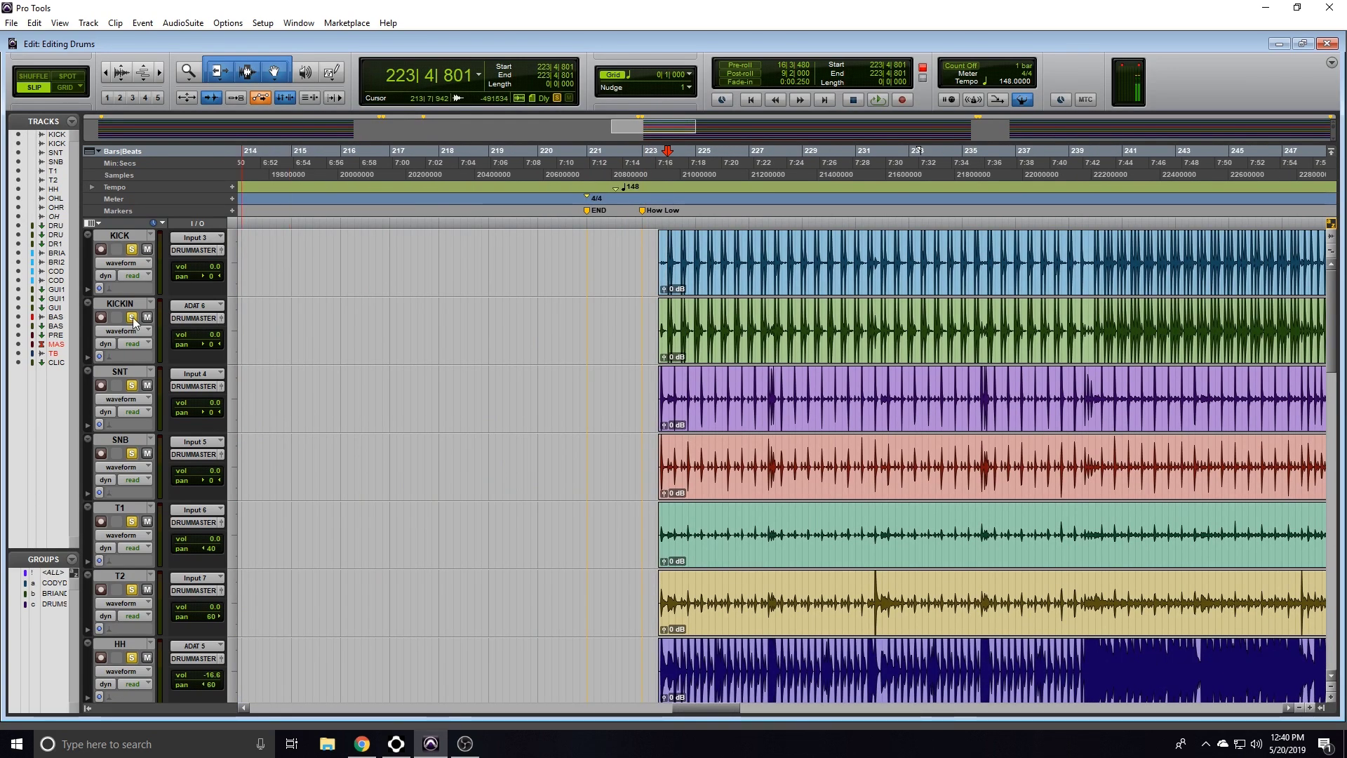
- Clear the solos across the DRUMS group and solo only the KICK and KICKIN tracks
click(37, 605)
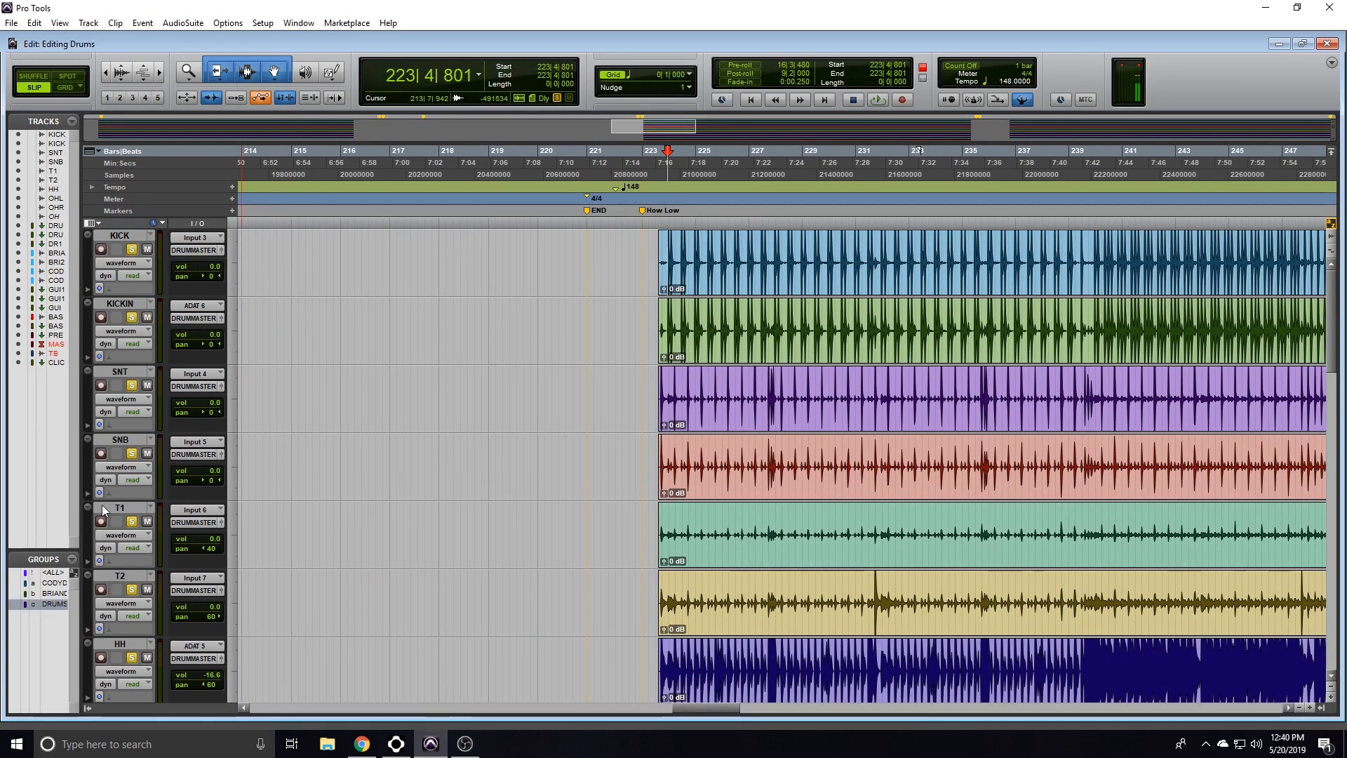
alt+click(131, 317)
click(131, 317)
click(132, 249)
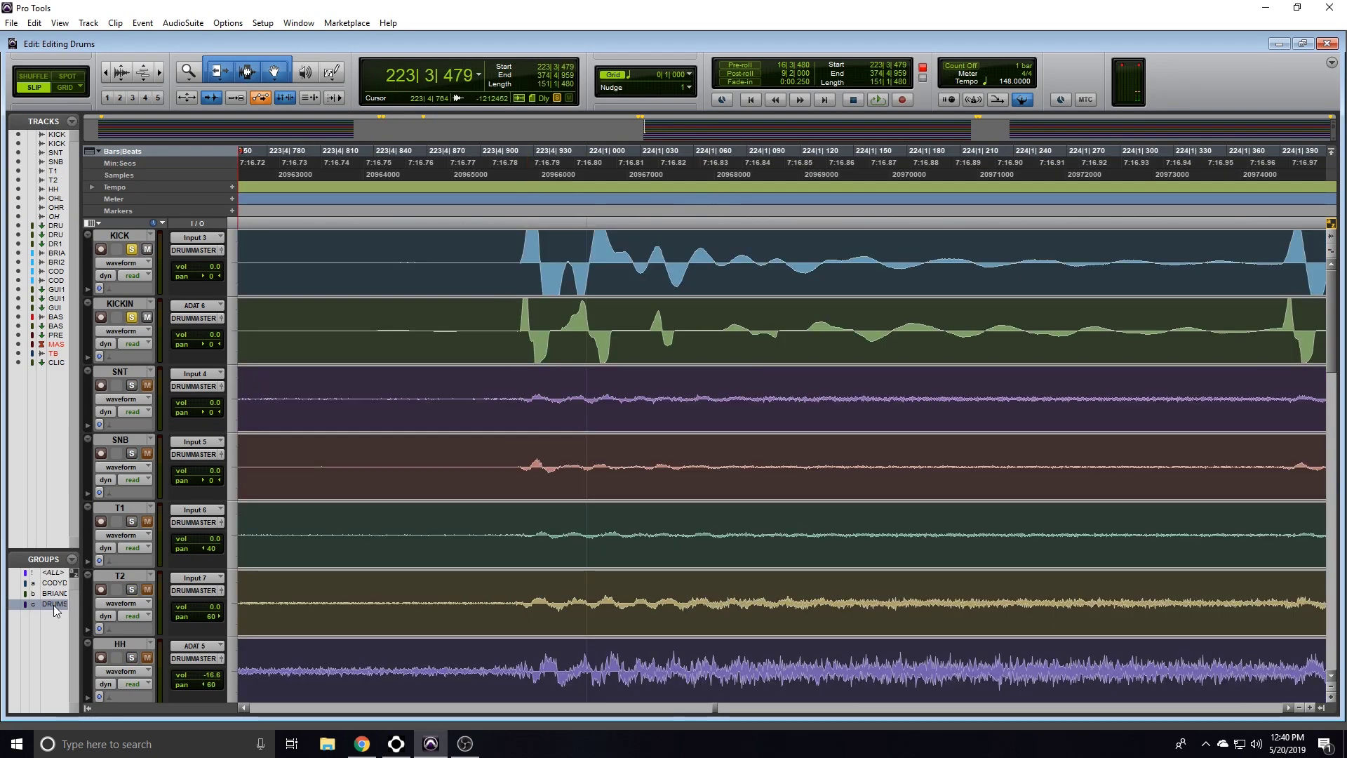
- Shift the KICK clip later so it starts at 223|3|508, and play both kick tracks from 223|4|884
click(542, 270)
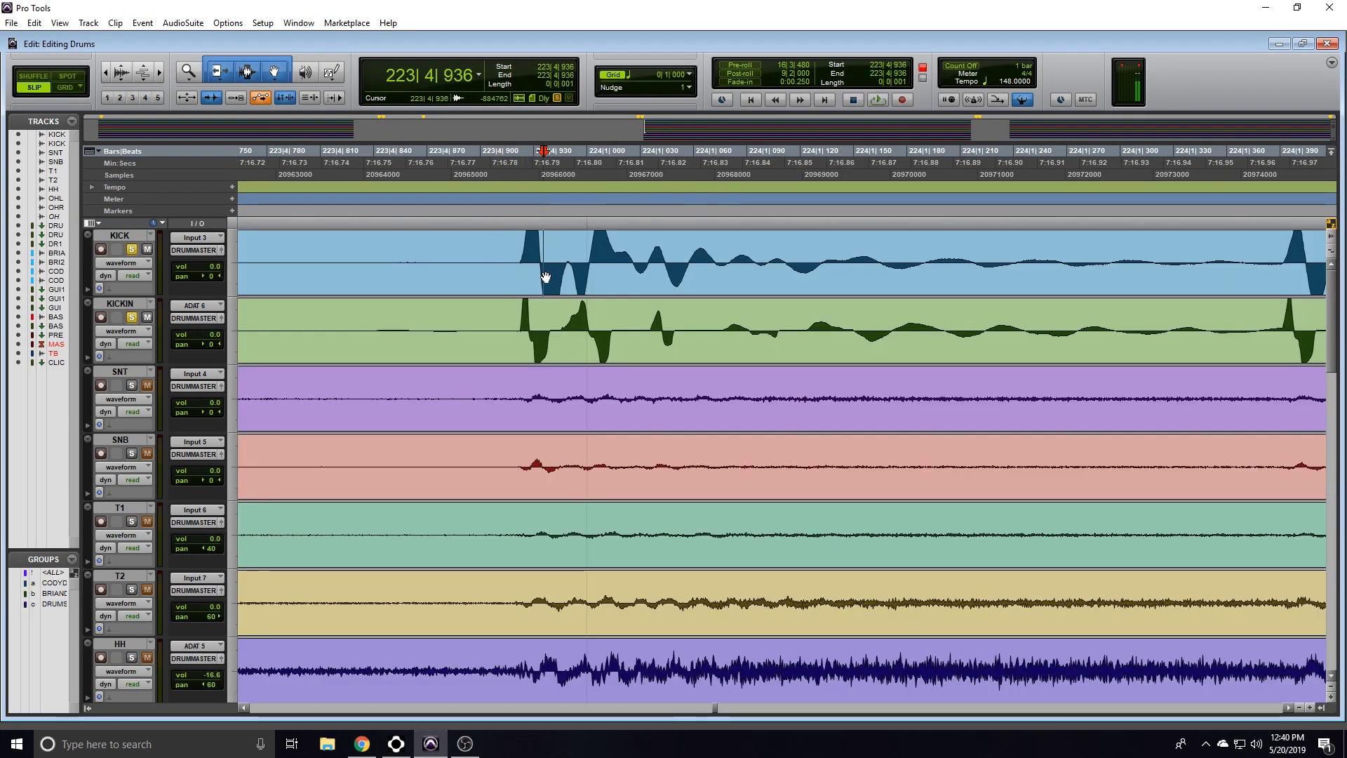
drag(538, 282, 584, 284)
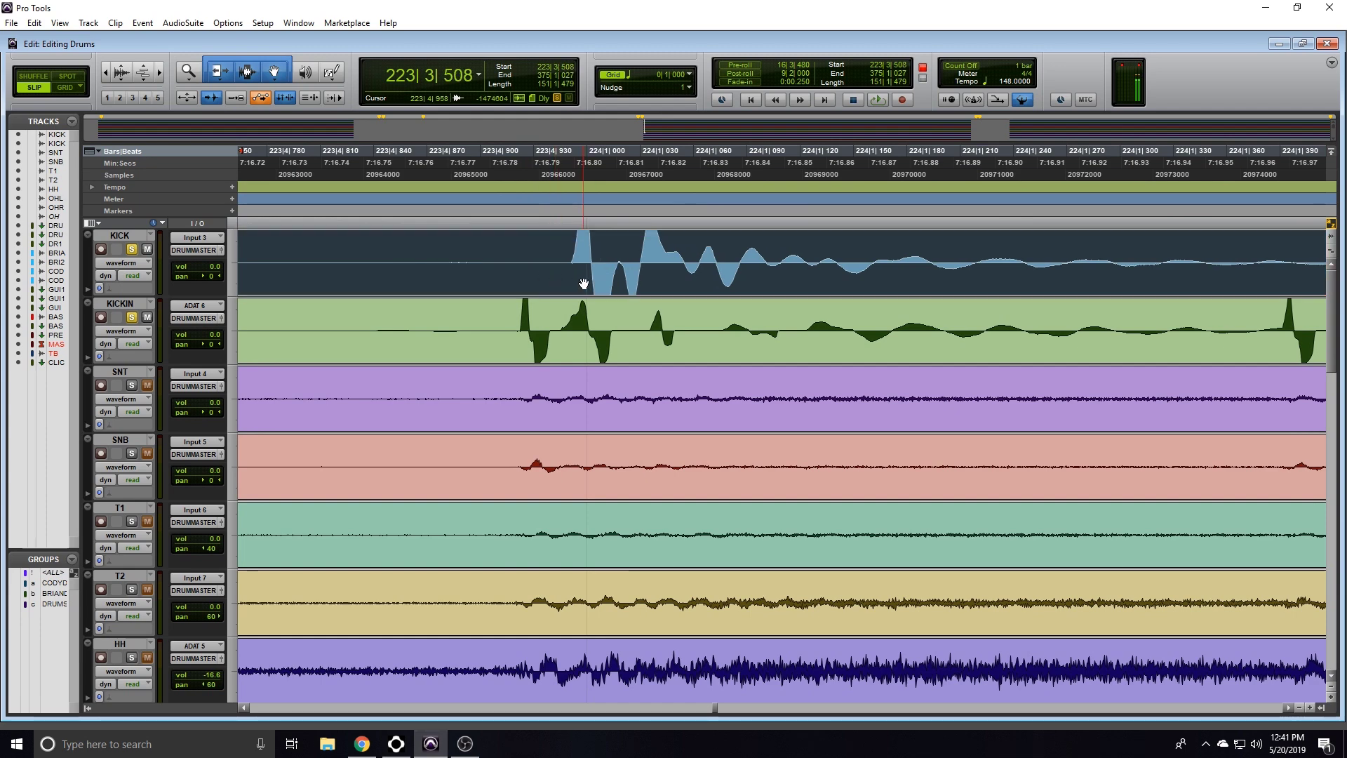
click(453, 255)
key(space)
scroll(482, 251, down, 2)
scroll(482, 252, right, 2)
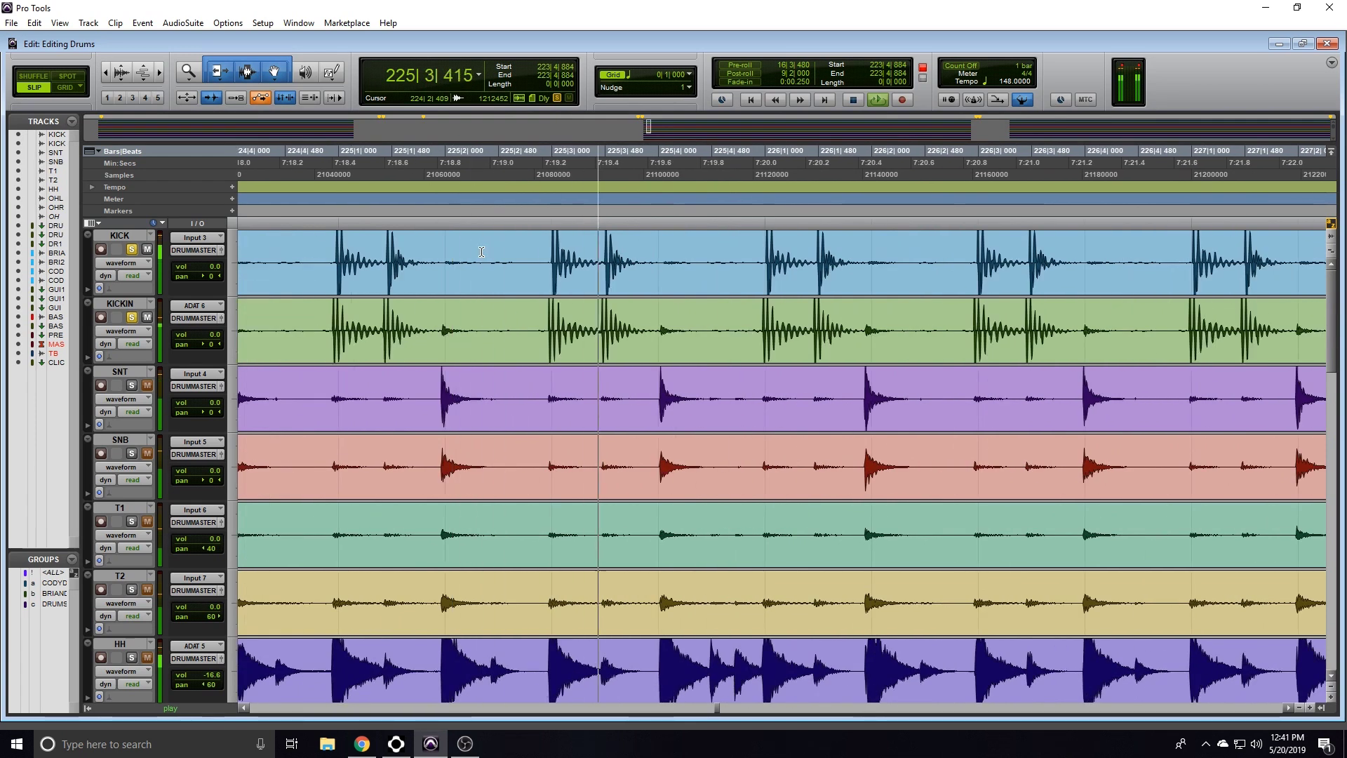
key(space)
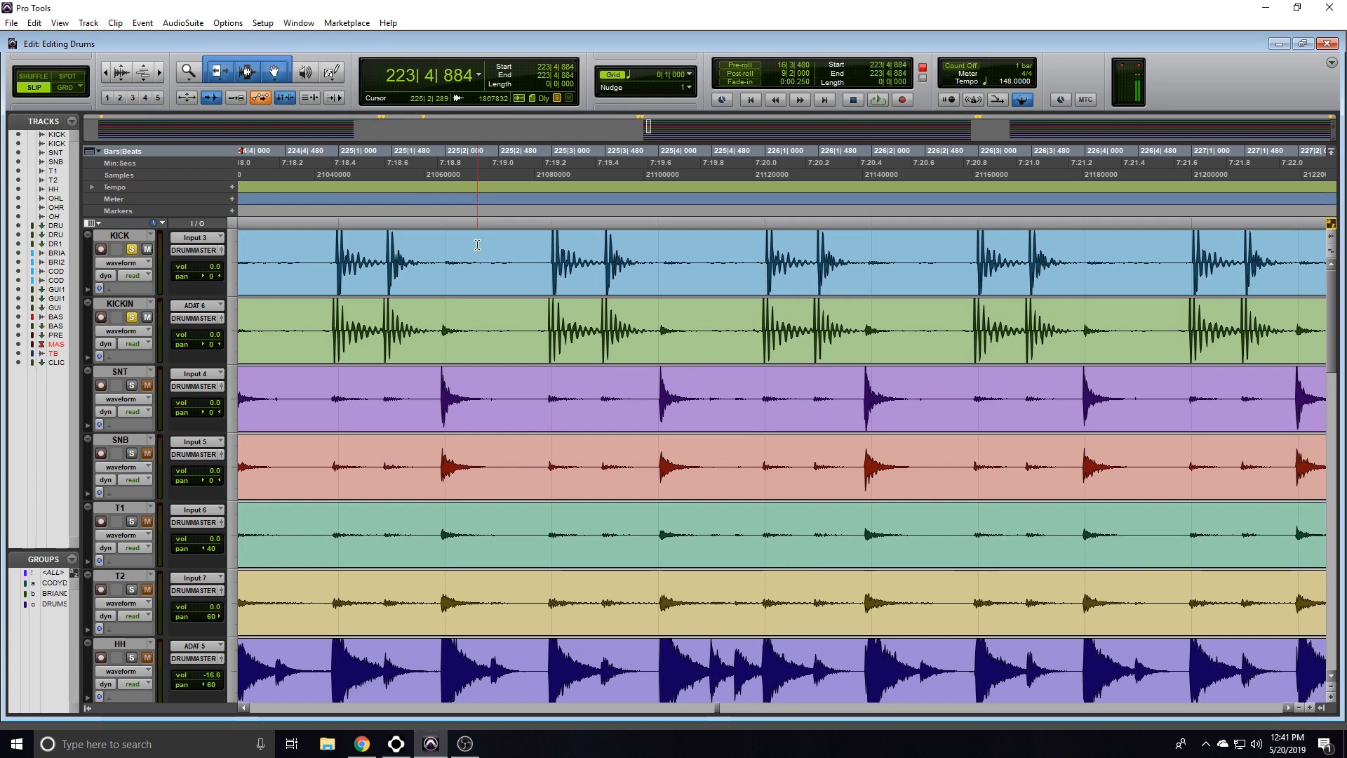
- Undo the KICK clip's shifts until its start is back at 223|3|479
key(ctrl+z)
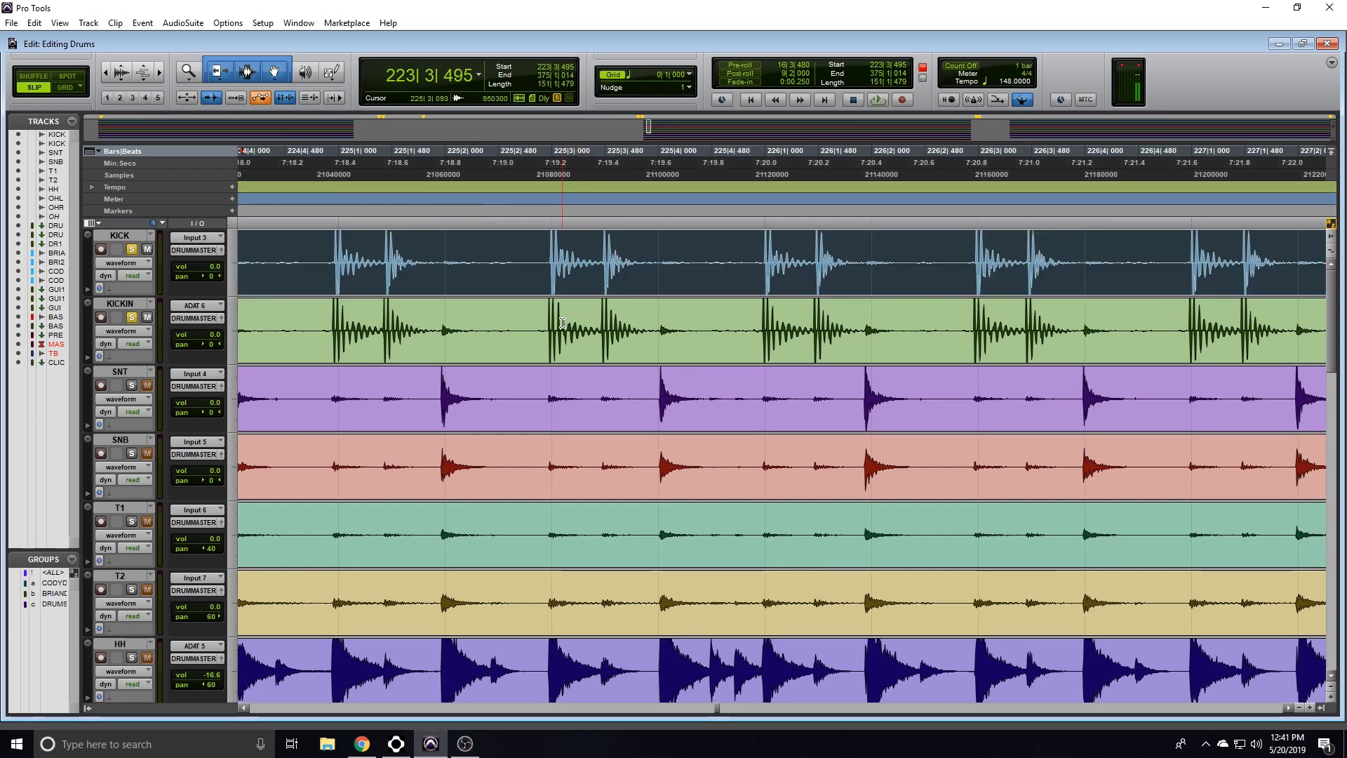
scroll(558, 323, left, 3)
scroll(474, 309, up, 6)
scroll(475, 309, down, 3)
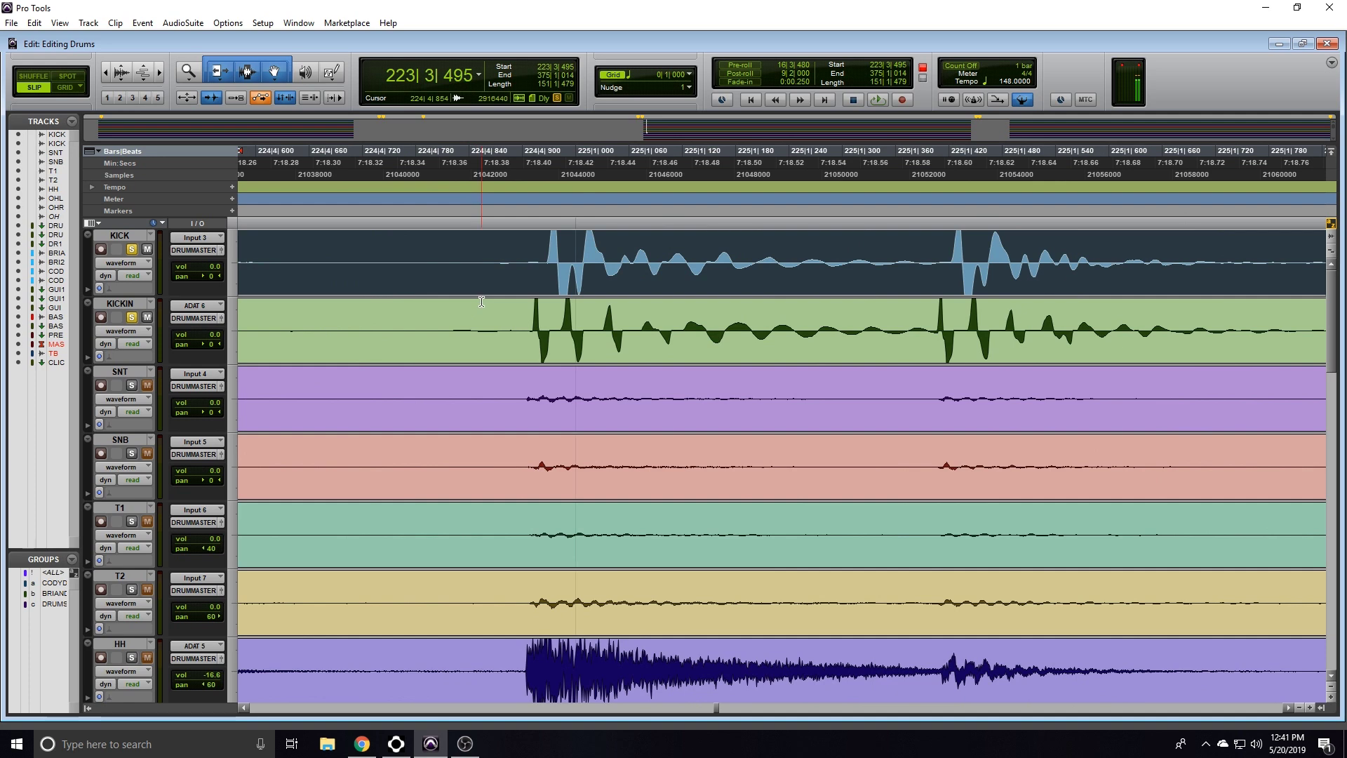
key(ctrl+z)
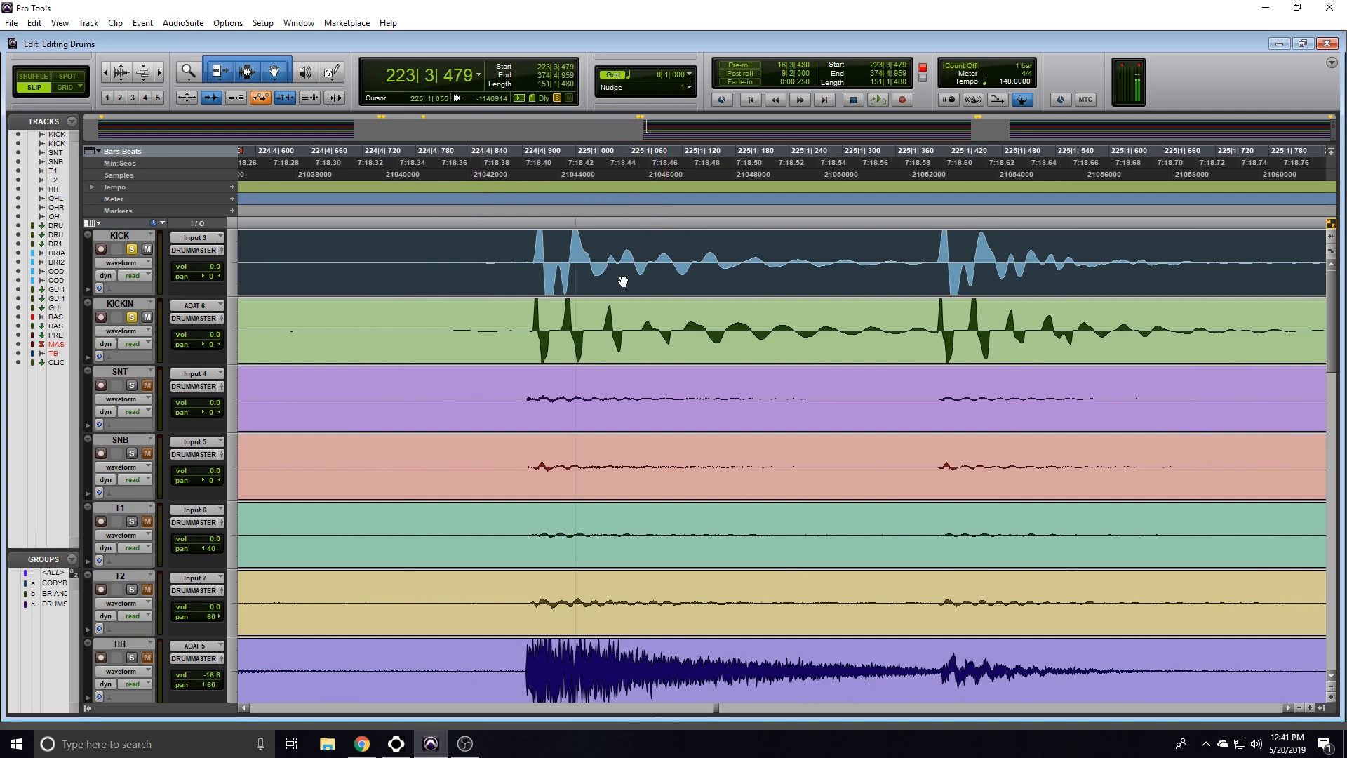
- Inspect the kick hit before bar 225 and play the aligned KICK and KICKIN tracks from 224|4|842
click(534, 250)
scroll(641, 271, up, 4)
scroll(801, 302, down, 7)
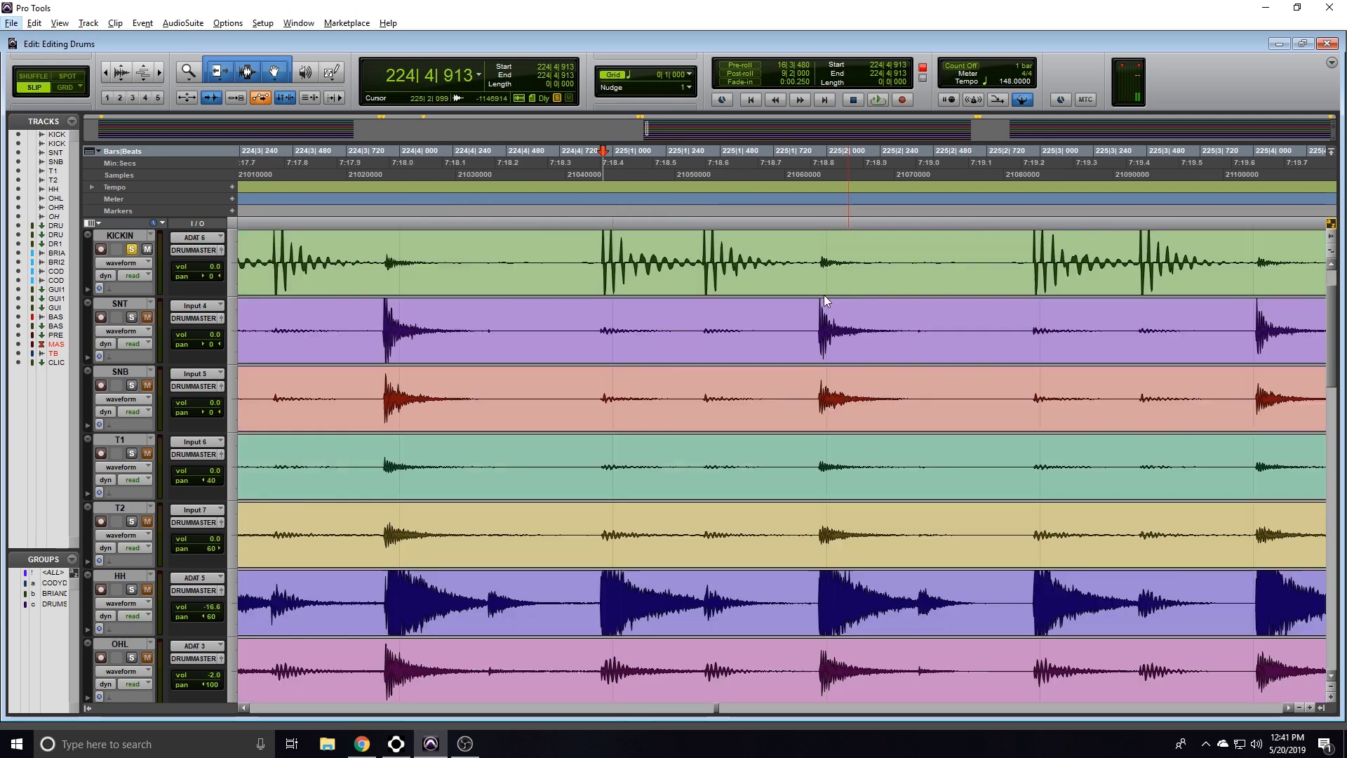
click(620, 248)
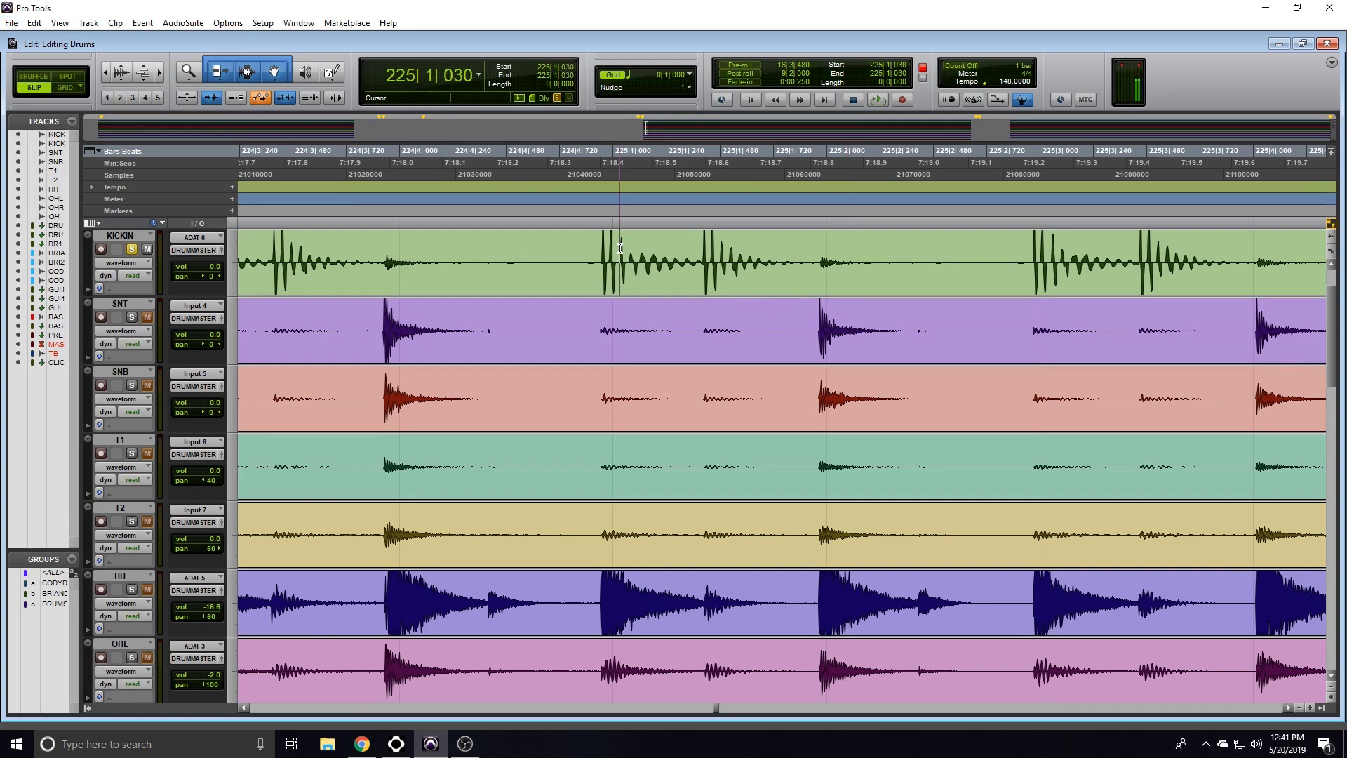
scroll(620, 248, up, 1)
click(586, 252)
key(space)
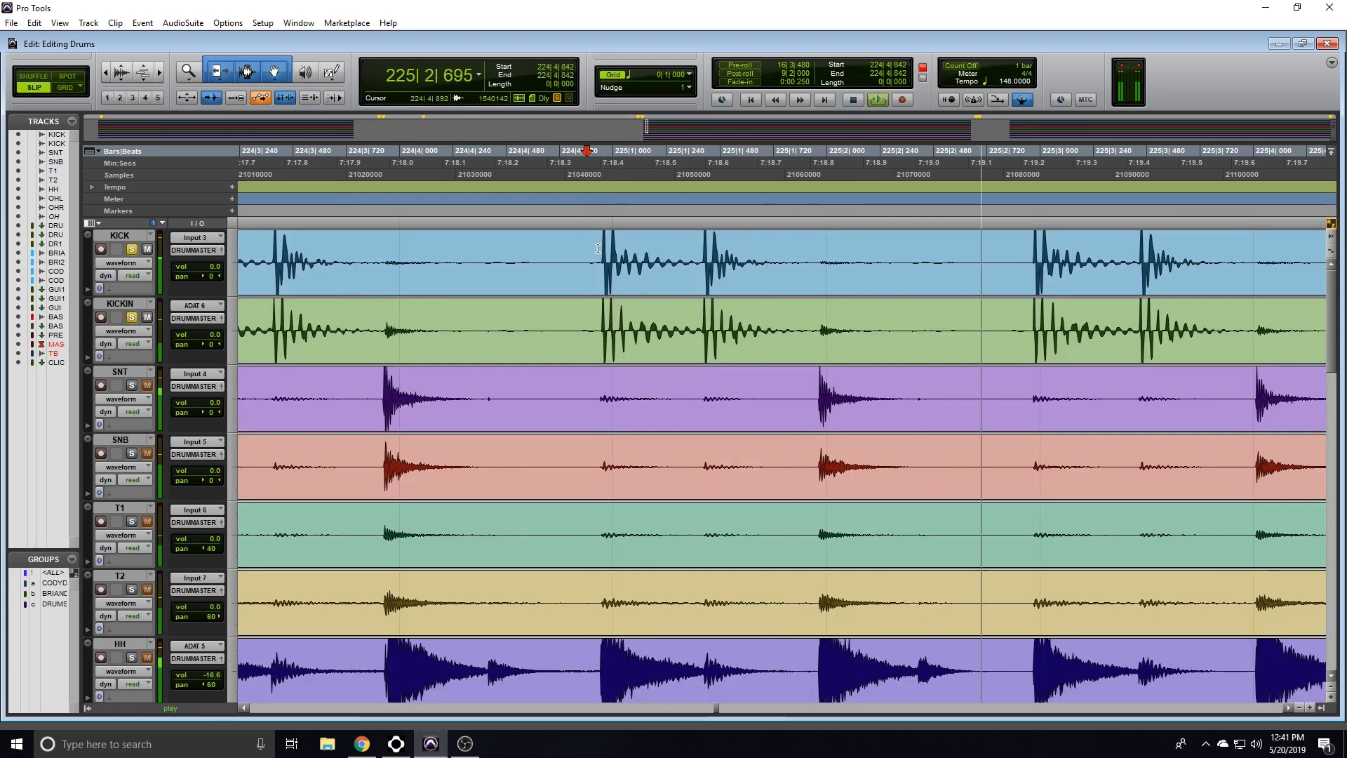
scroll(598, 249, down, 2)
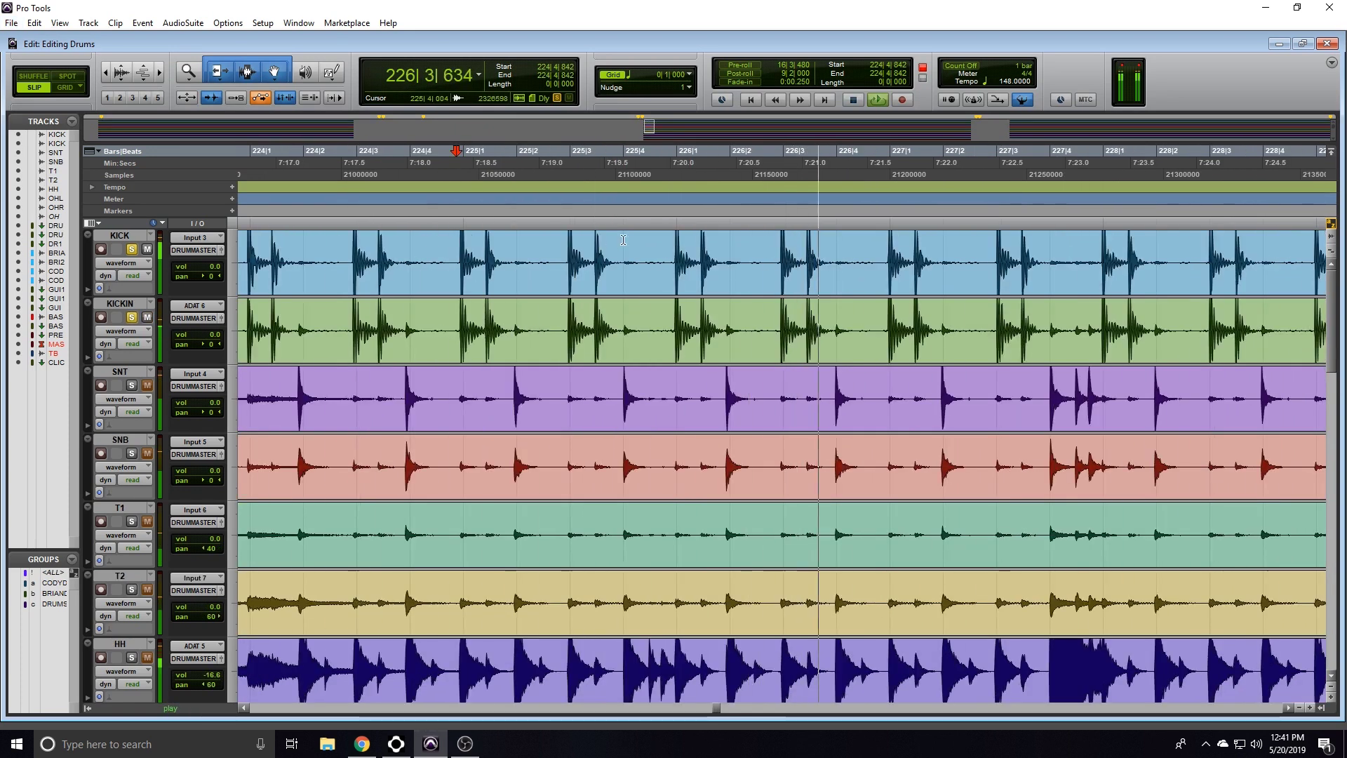
key(space)
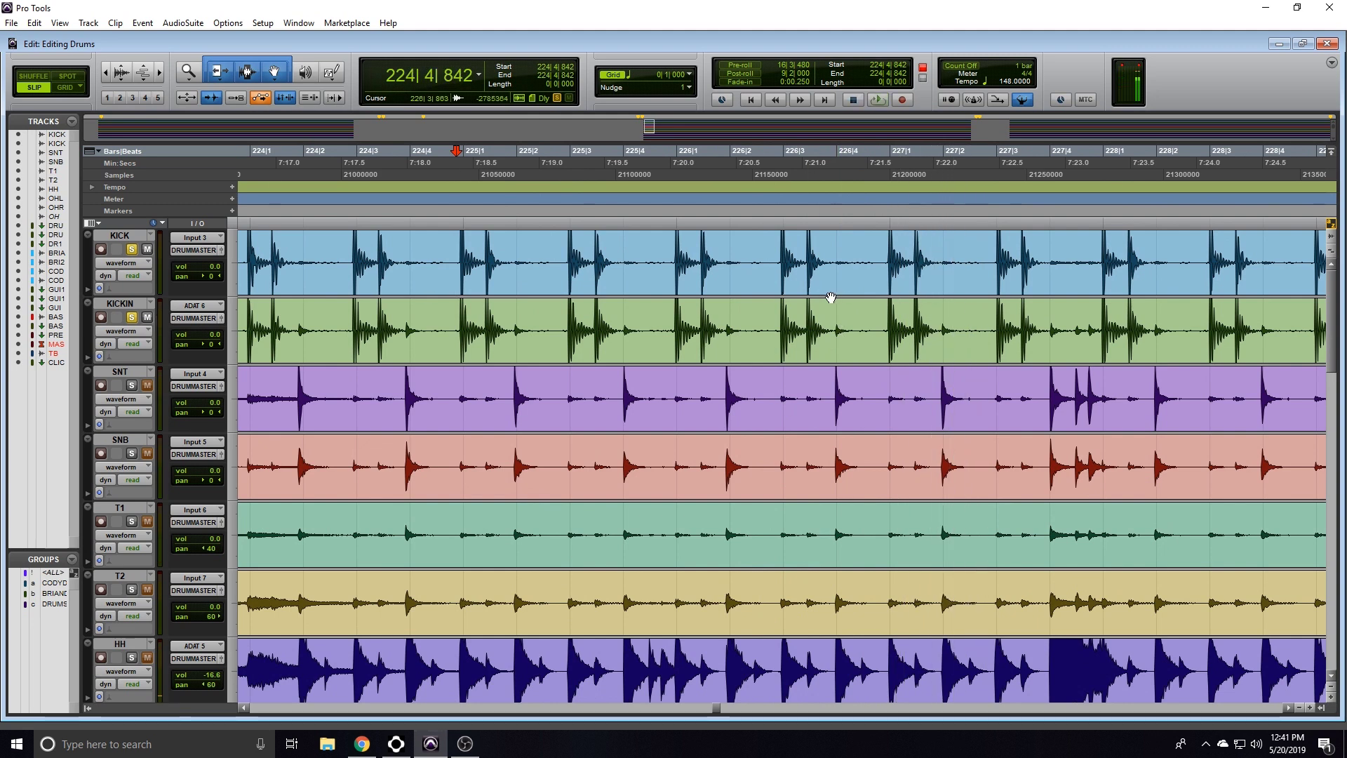
- Unsolo the KICK and KICKIN tracks and solo the SNT and SNB snare tracks instead
click(132, 317)
click(132, 250)
click(131, 385)
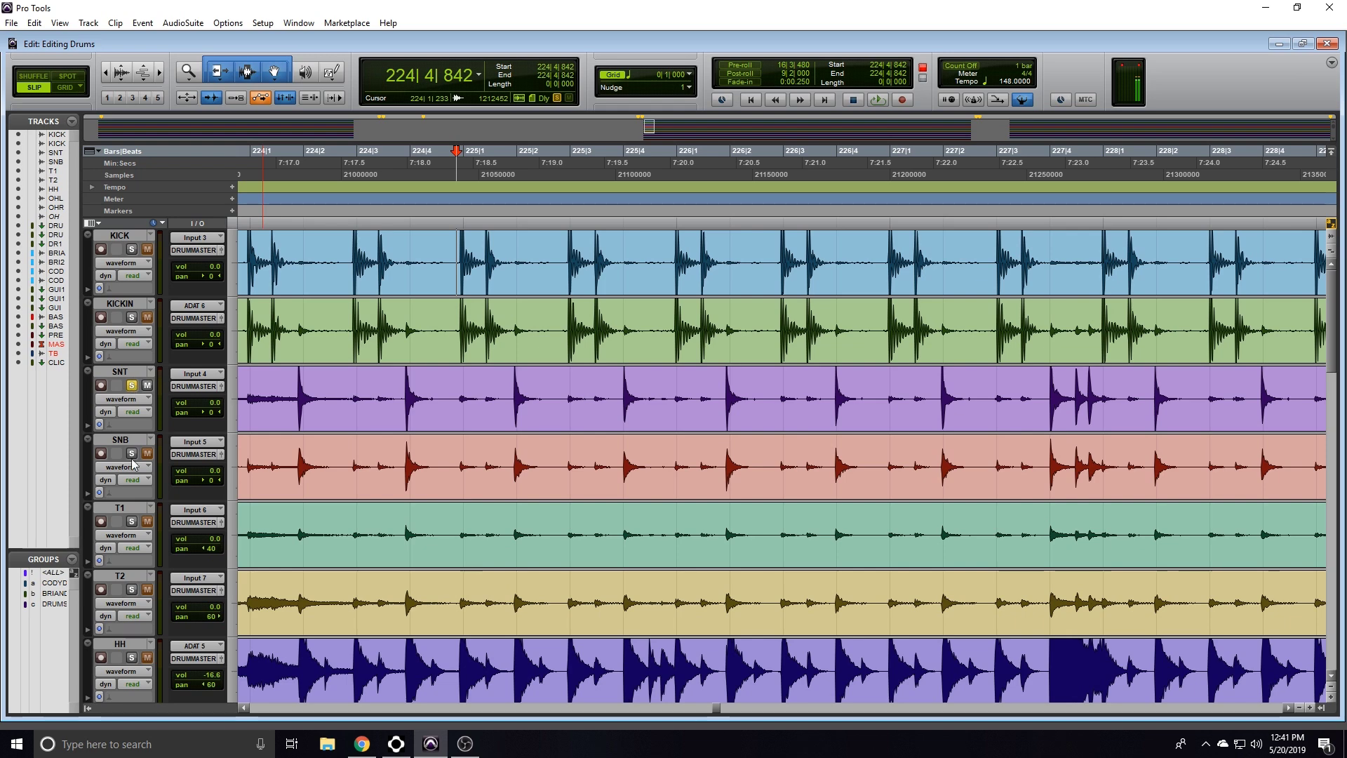
click(132, 455)
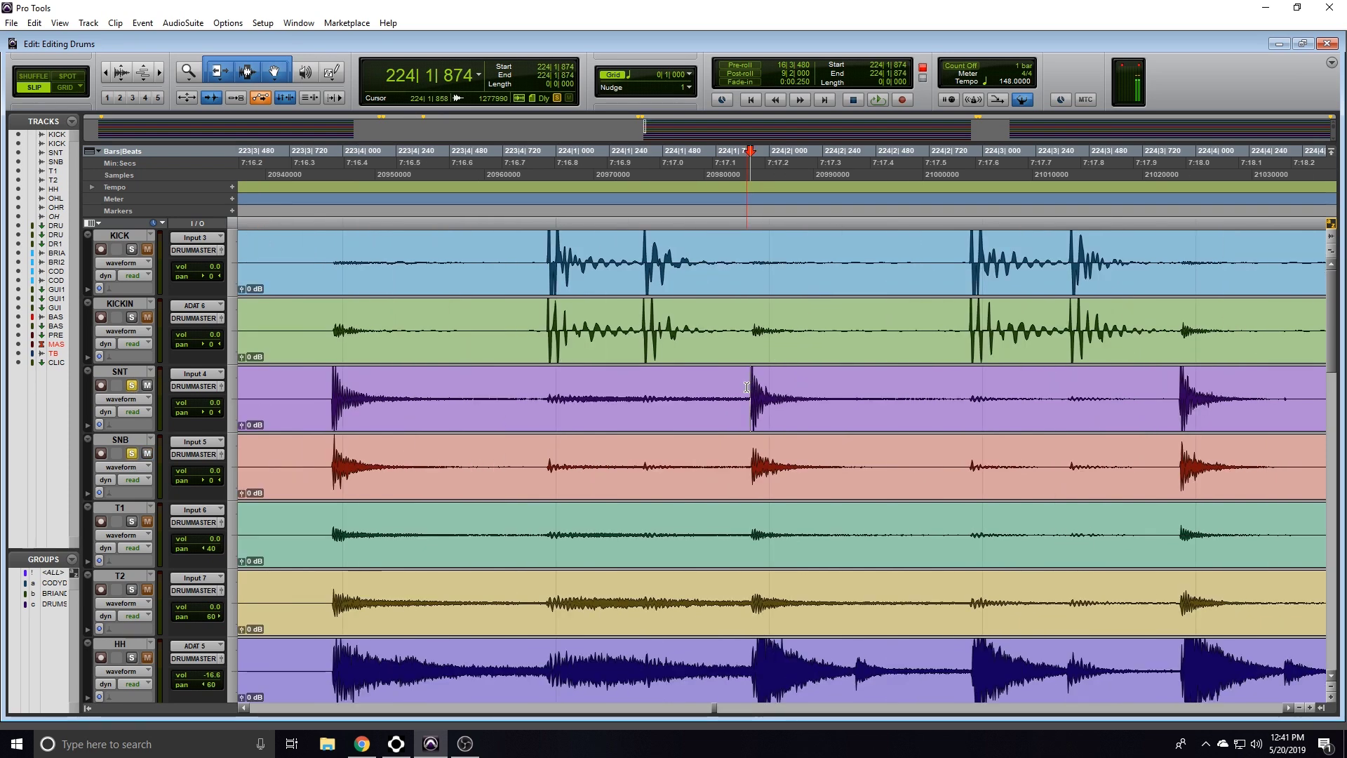
- Compare the onsets and polarity of the SNT and SNB waveforms at the snare hit near 224|1|880
scroll(748, 387, up, 6)
key(r)
click(831, 394)
click(827, 456)
key(ctrl+alt+bracketright)
key(ctrl+alt+bracketleft)
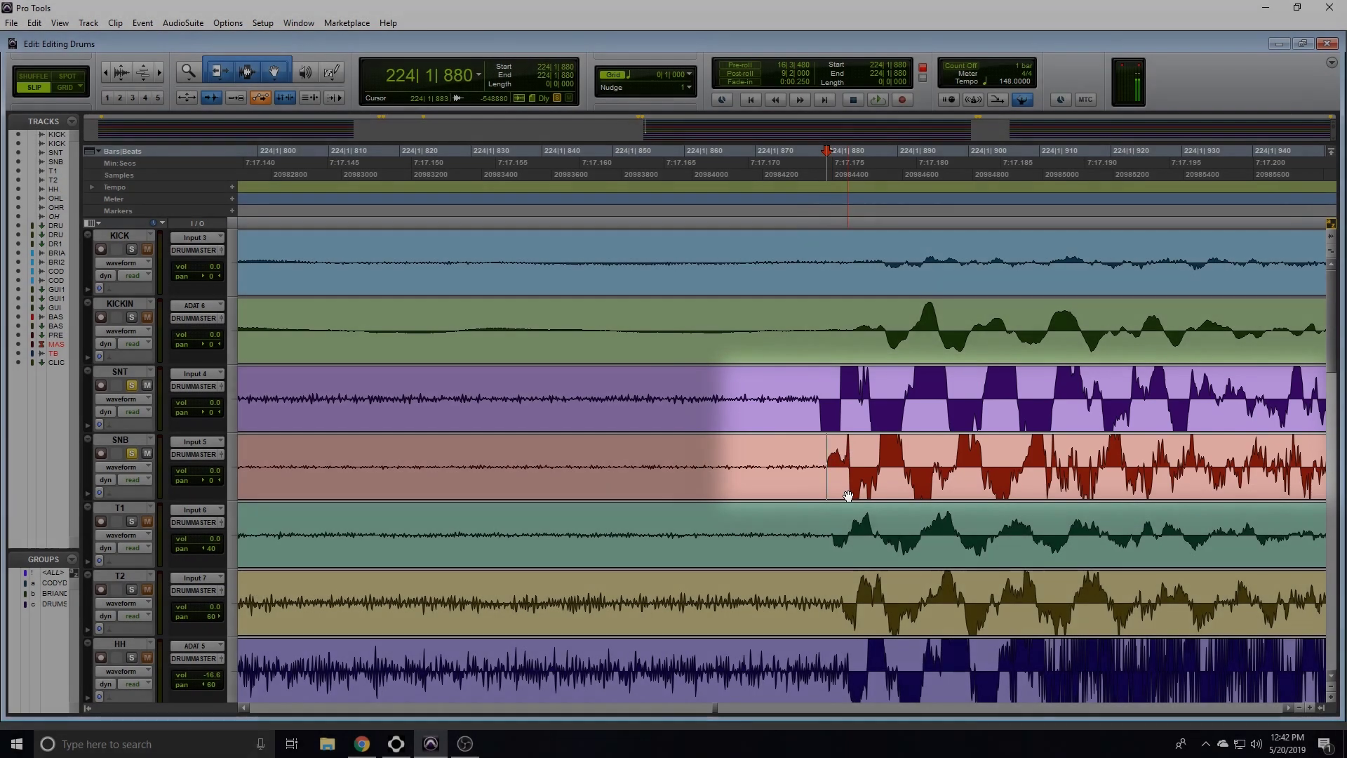
key(t)
key(t)
key(t)
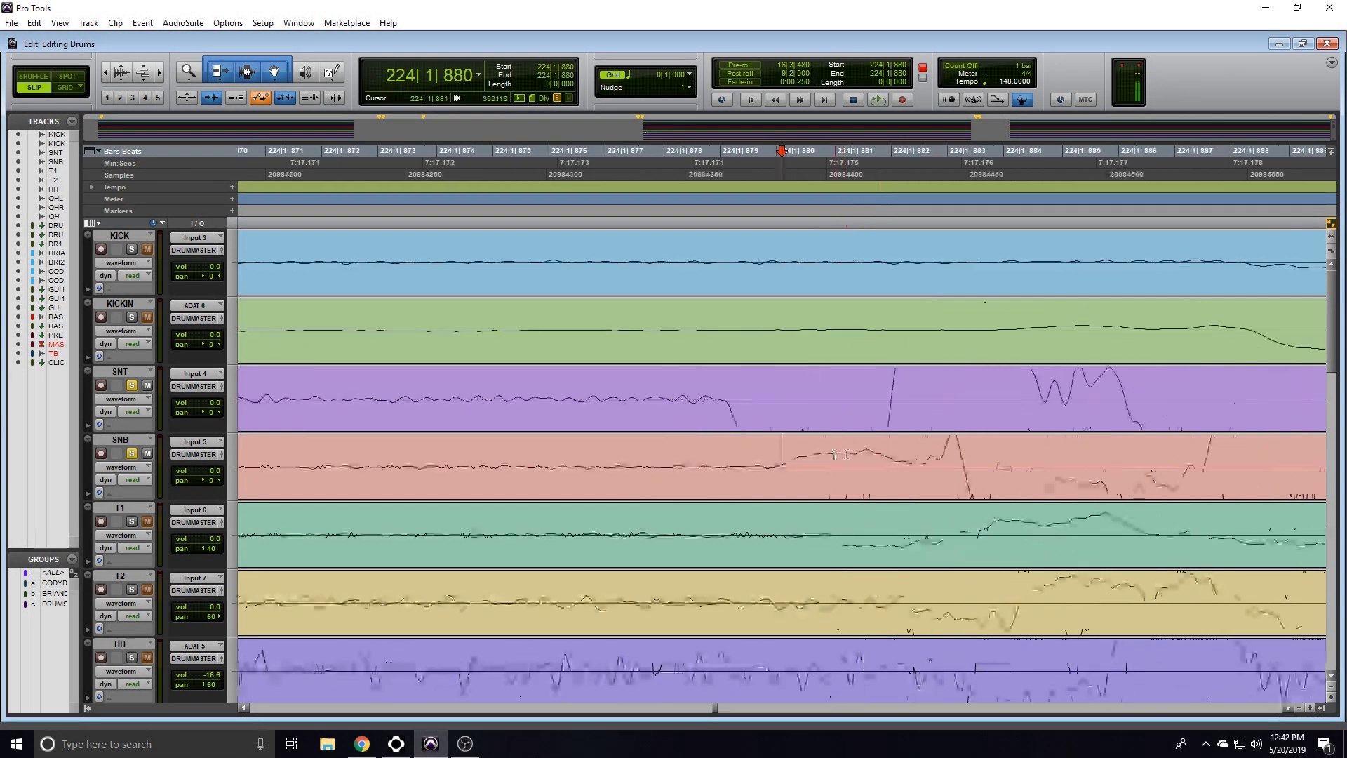
click(759, 455)
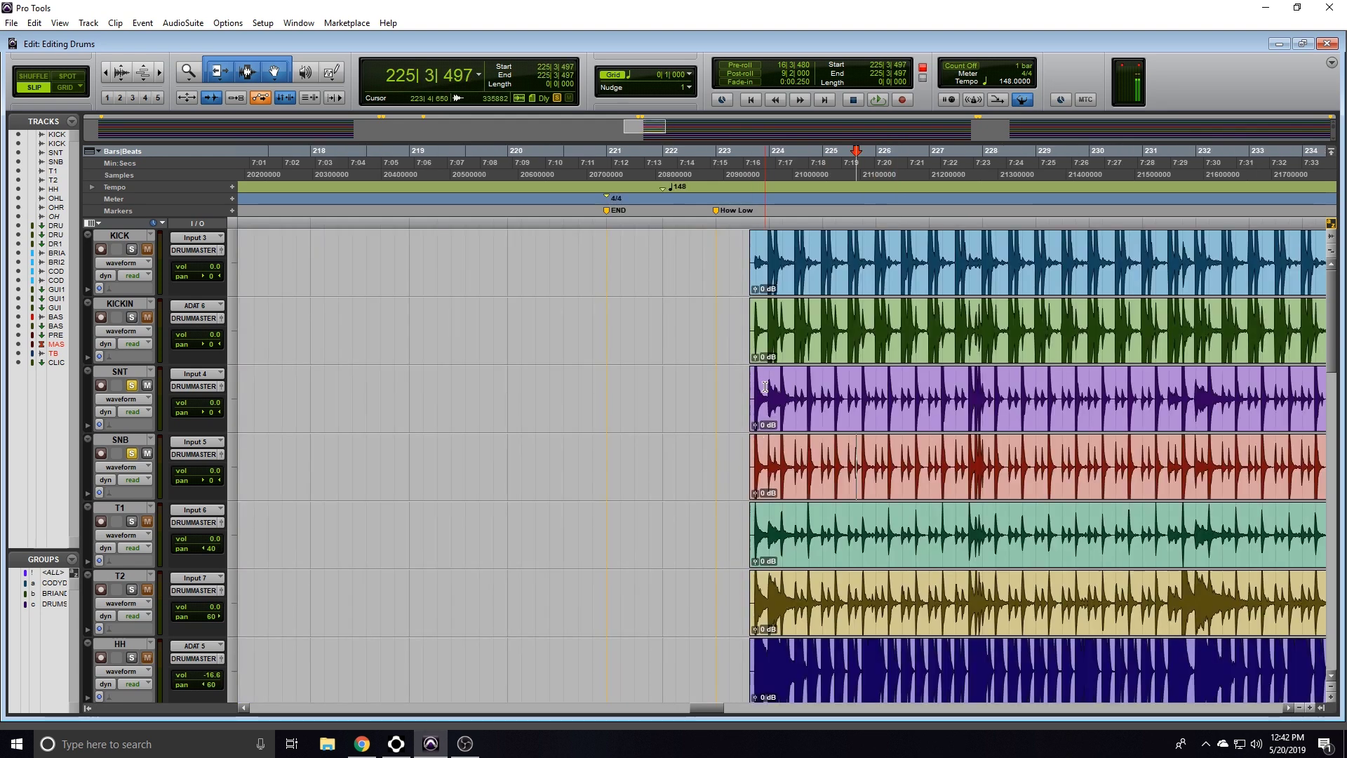
- Place the cursor at the SNB onset of the first snare hit, 223|3|914, at close zoom with enlarged waveforms
click(765, 386)
key(ctrl+])
key(ctrl+])
key(ctrl+])
key(ctrl+])
key(ctrl+])
click(518, 443)
key(ctrl+])
key(ctrl+])
key(ctrl+])
key(ctrl+])
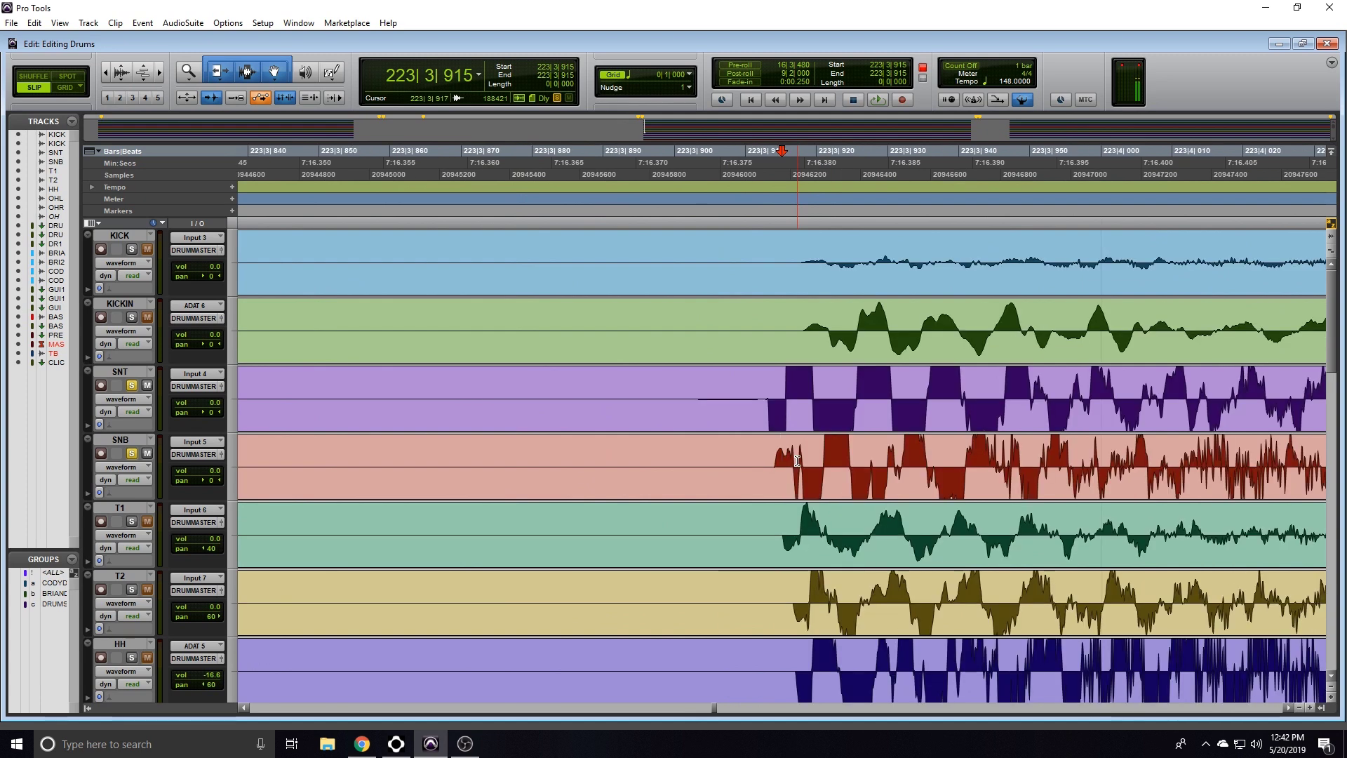
click(776, 455)
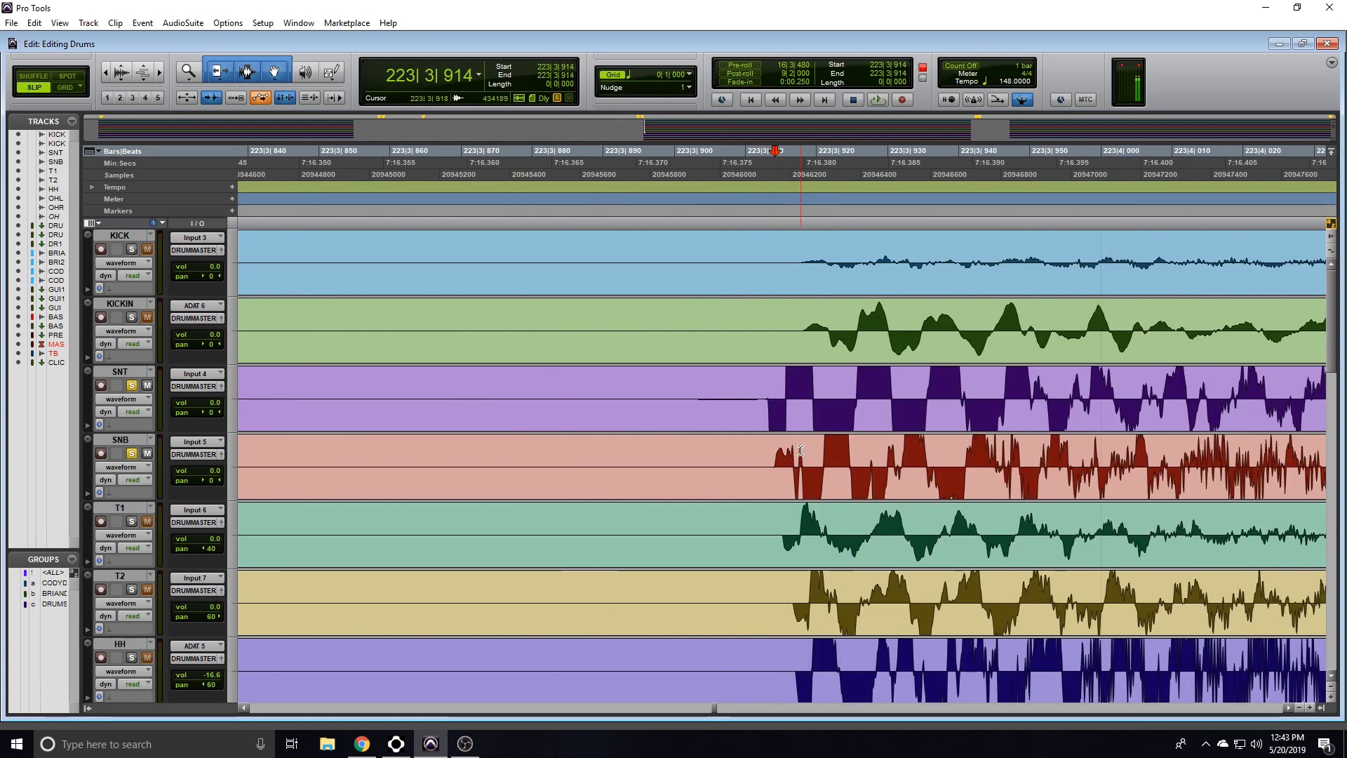
key(ctrl+])
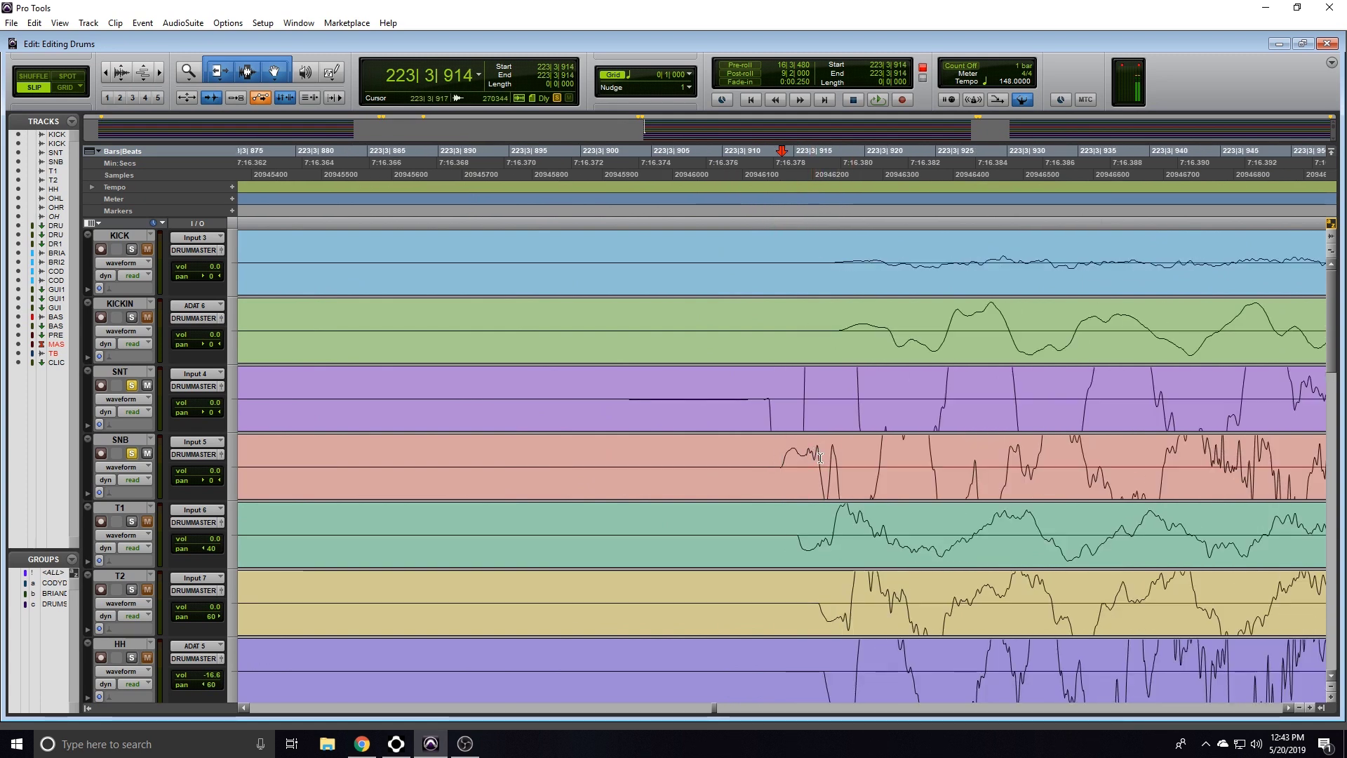
- Trim the SNB clip's start to the cursor and slide the clip earlier to 223|3|913, in line with the SNT onset
key(a)
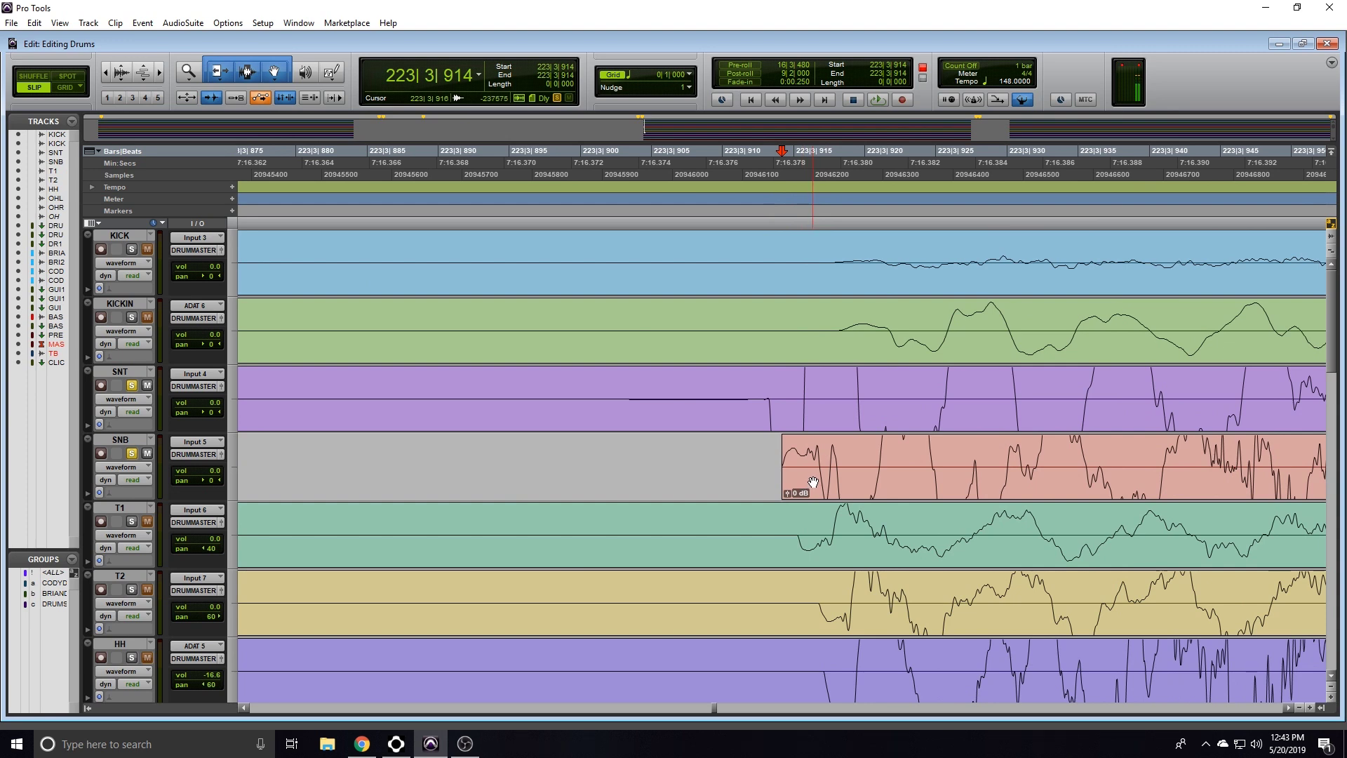
click(813, 482)
drag(812, 482, 803, 481)
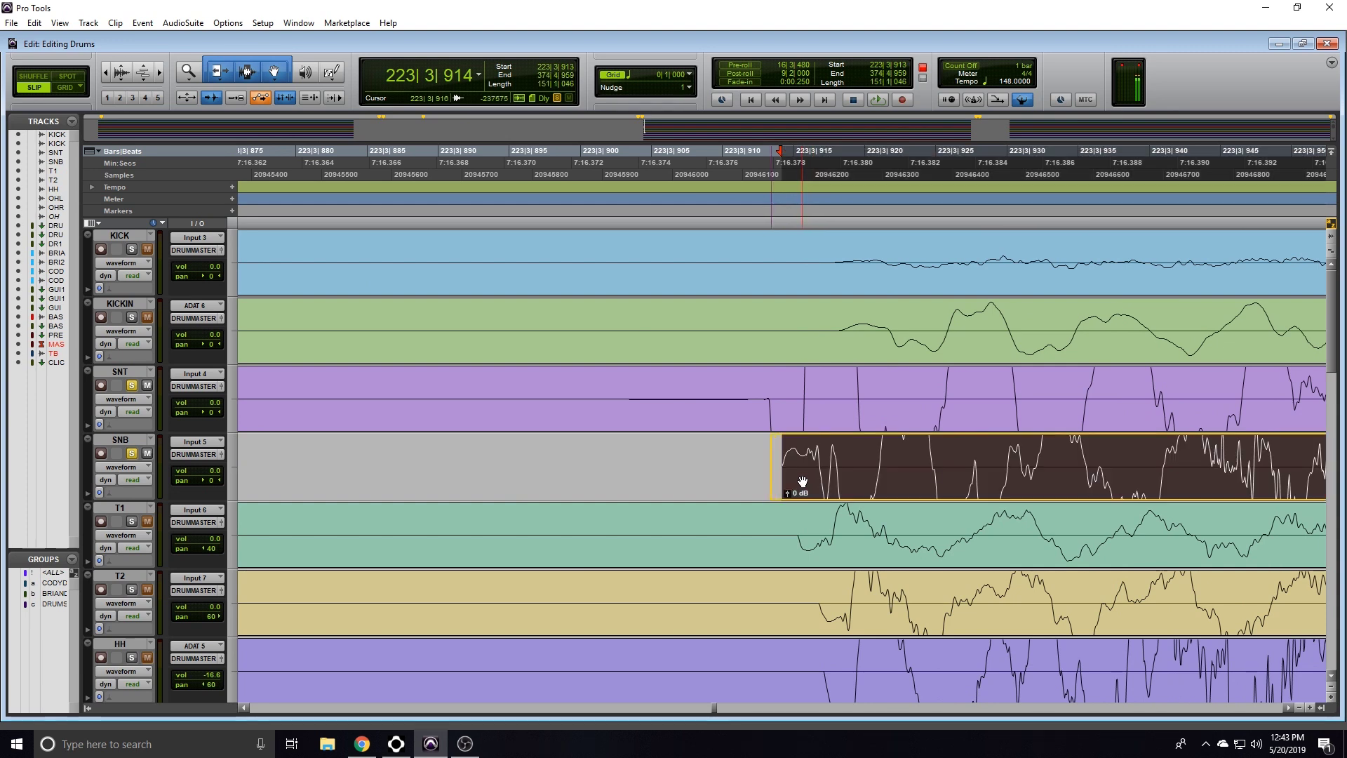
key(ctrl+])
key(ctrl+])
key(ctrl+])
key(ctrl+])
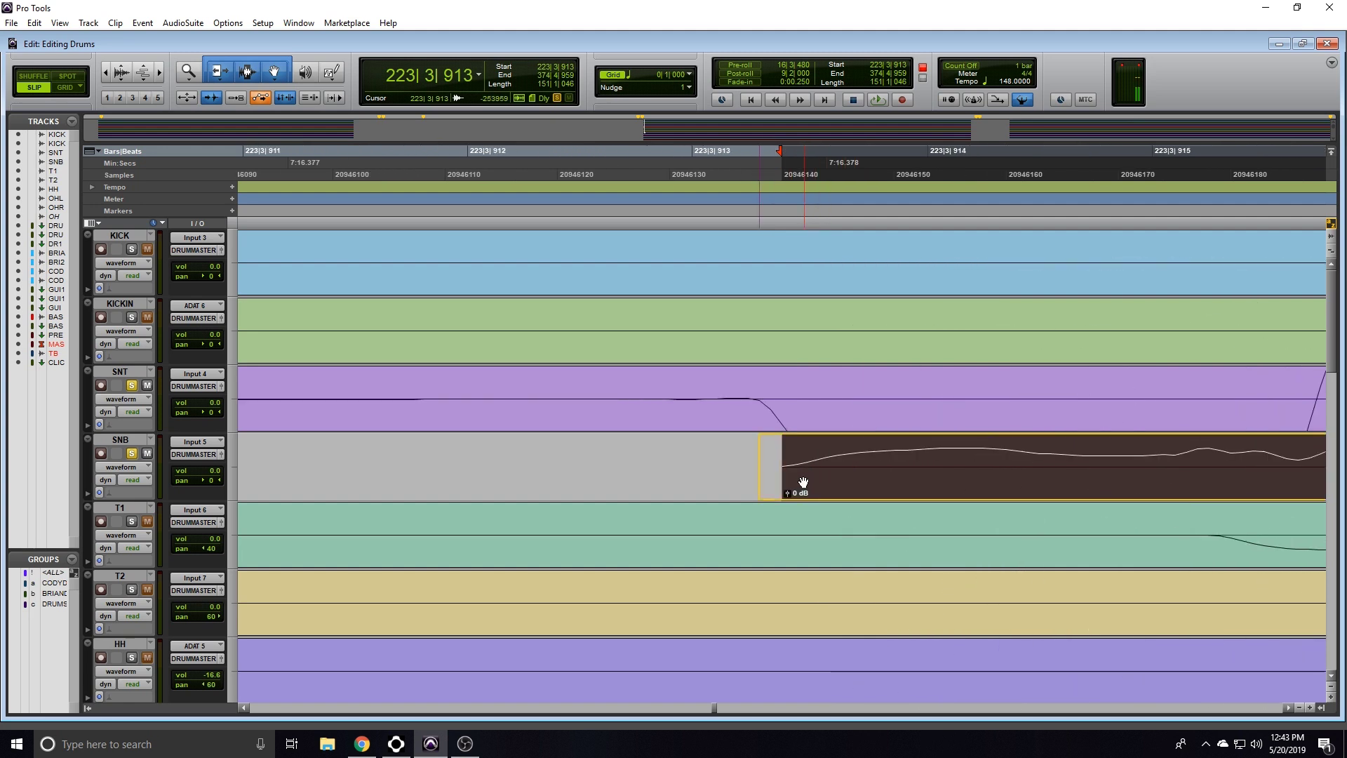
- Extend the trimmed start of the SNB clip back to 223|3|479, matching the start of the other drum clips
key(ctrl+[)
key(ctrl+[)
key(ctrl+[)
key(ctrl+[)
key(ctrl+[)
key(ctrl+[)
key(ctrl+[)
key(ctrl+[)
key(ctrl+[)
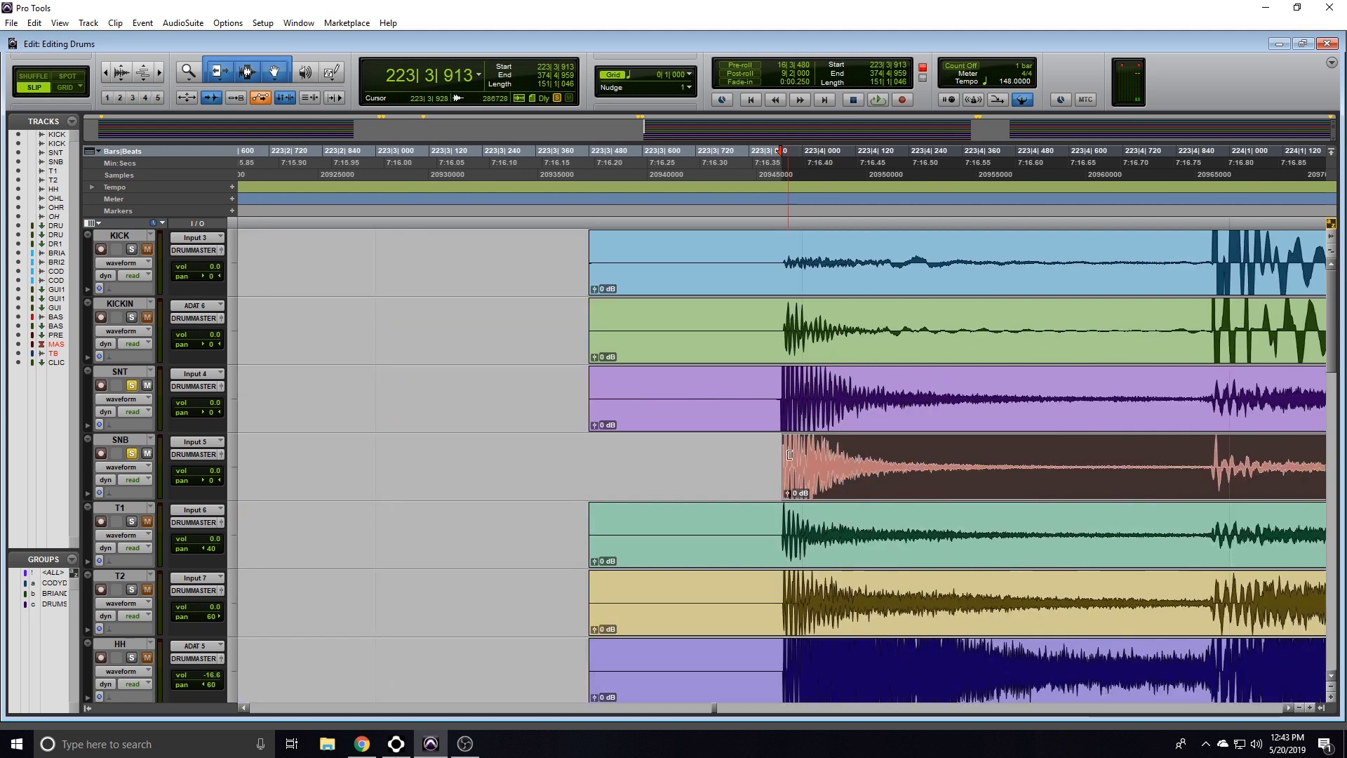
double_click(779, 457)
key(ctrl+[)
key(ctrl+[)
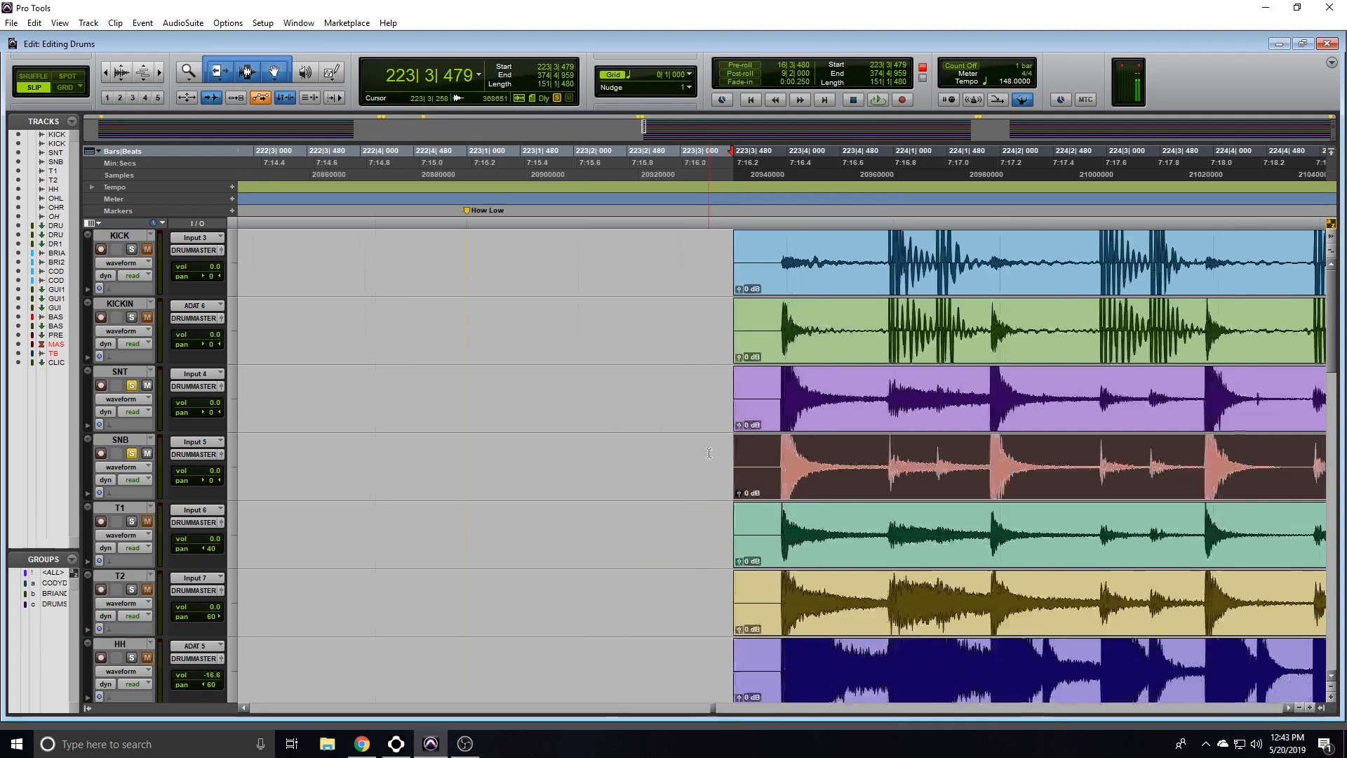
- Place the cursor at 223|3|913 and compare the first snare hit's onset and polarity across SNT, SNB and the other drum tracks
scroll(706, 454, right, 3)
click(430, 455)
scroll(430, 456, up, 6)
click(505, 455)
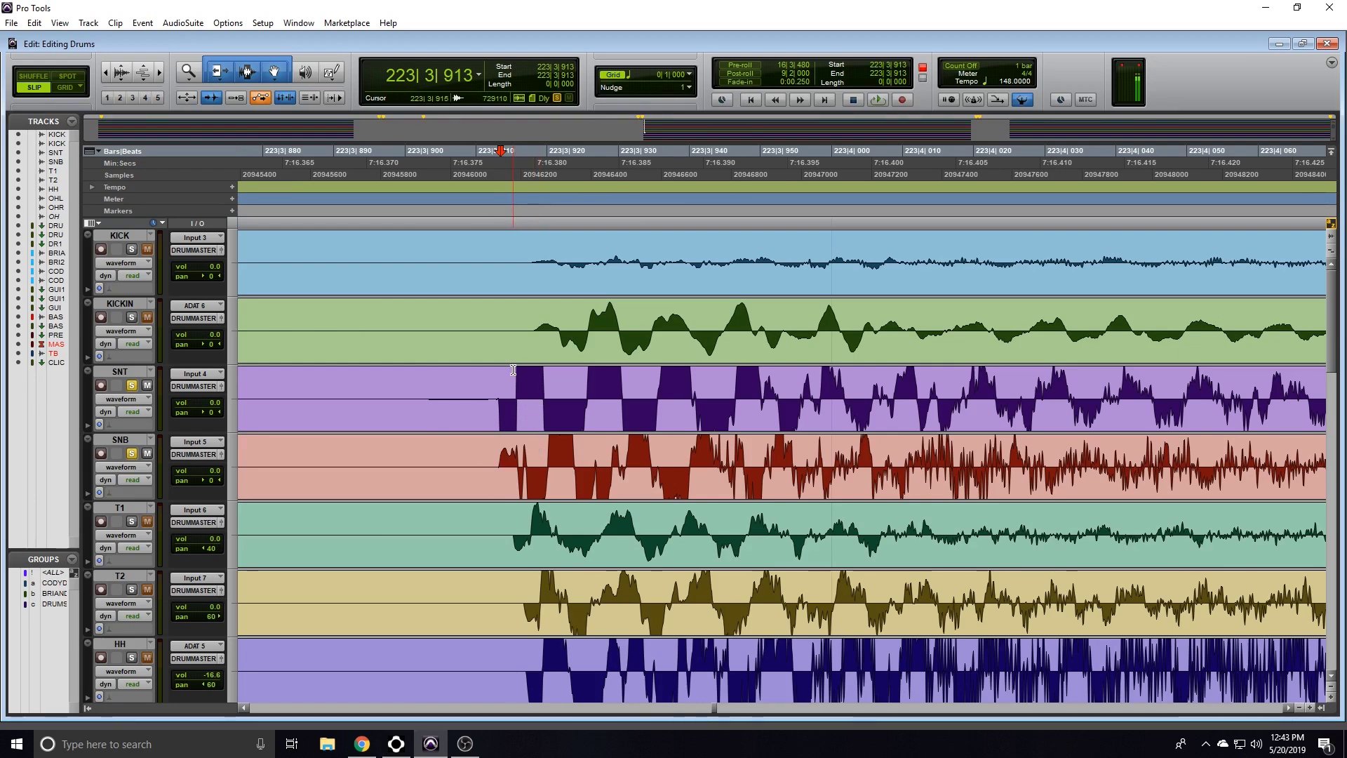
scroll(511, 369, down, 2)
scroll(511, 365, down, 2)
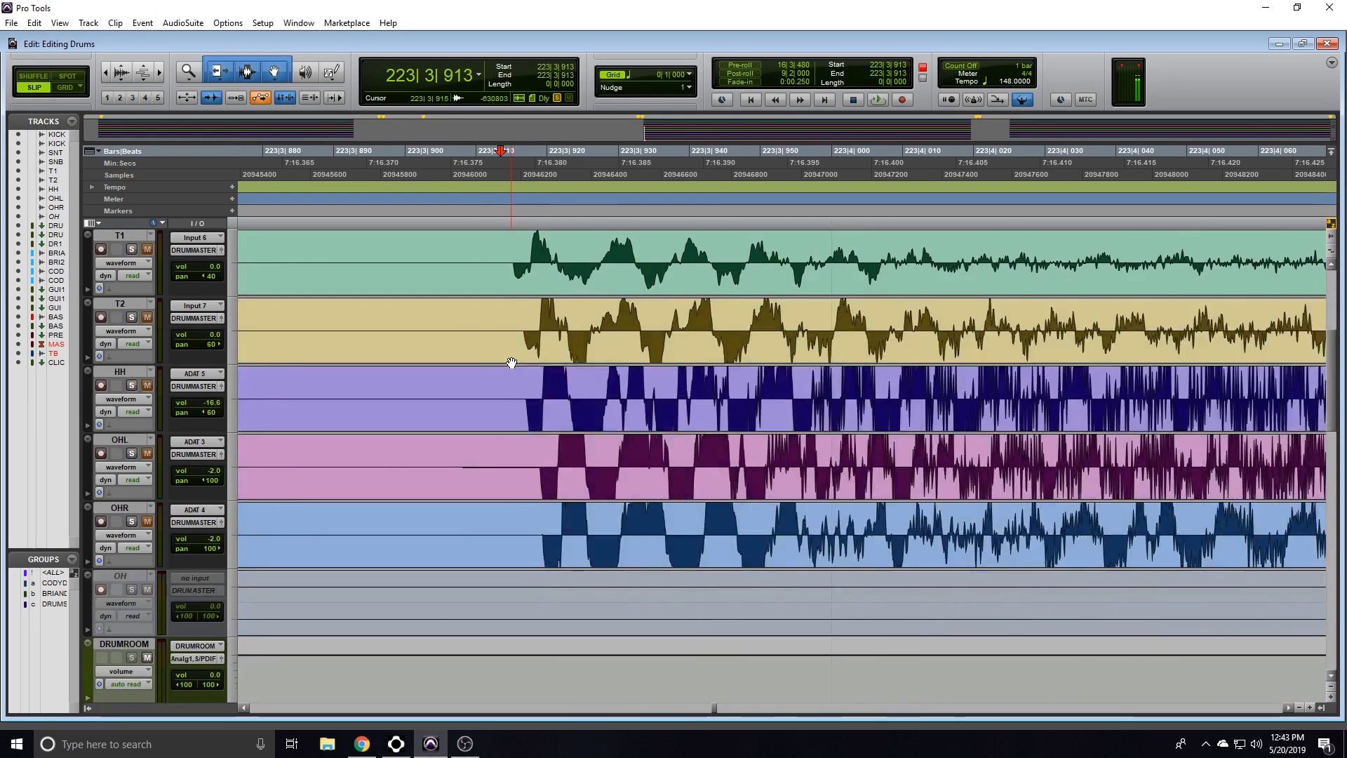
scroll(516, 355, up, 4)
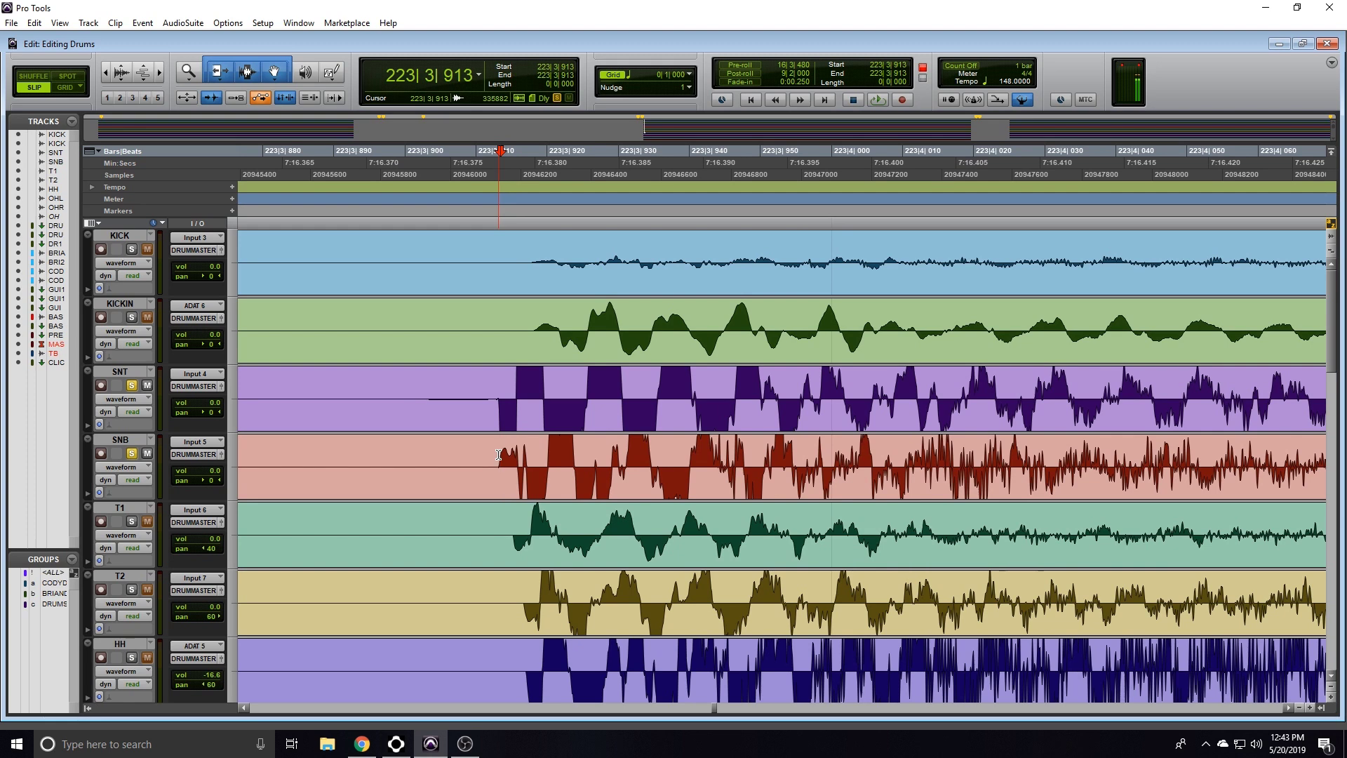
- Invert the polarity of the whole SNB clip by rendering it through the AudioSuite EQ3 1-Band with phase invert on
click(475, 486)
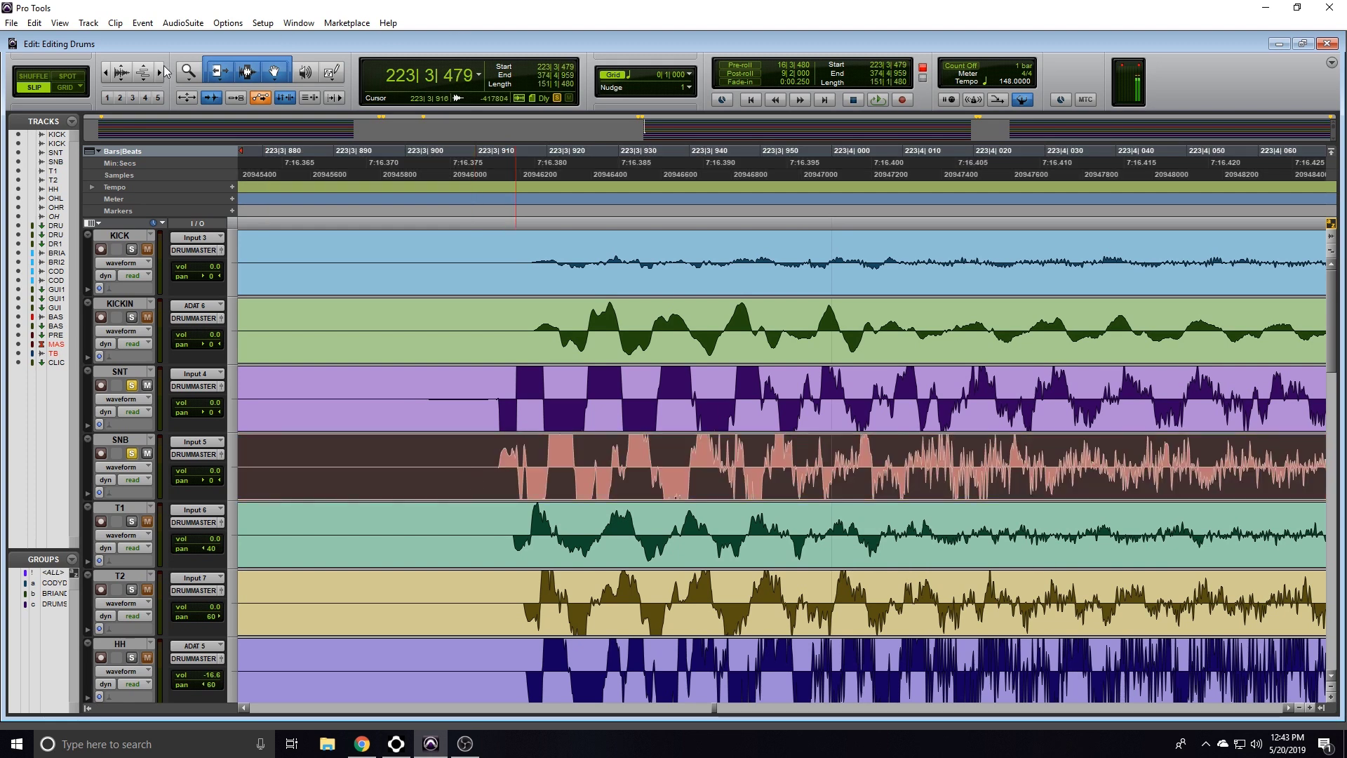
click(188, 23)
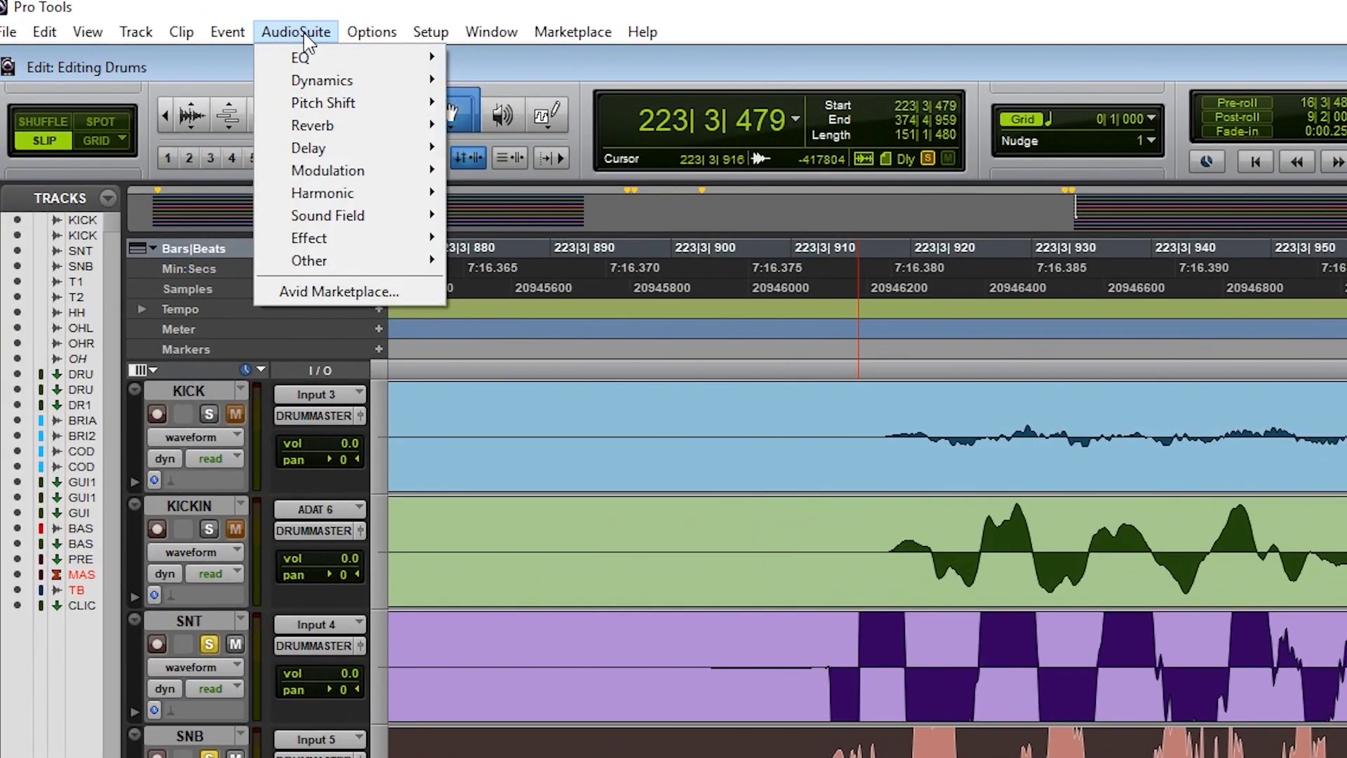
mouse_move(306, 56)
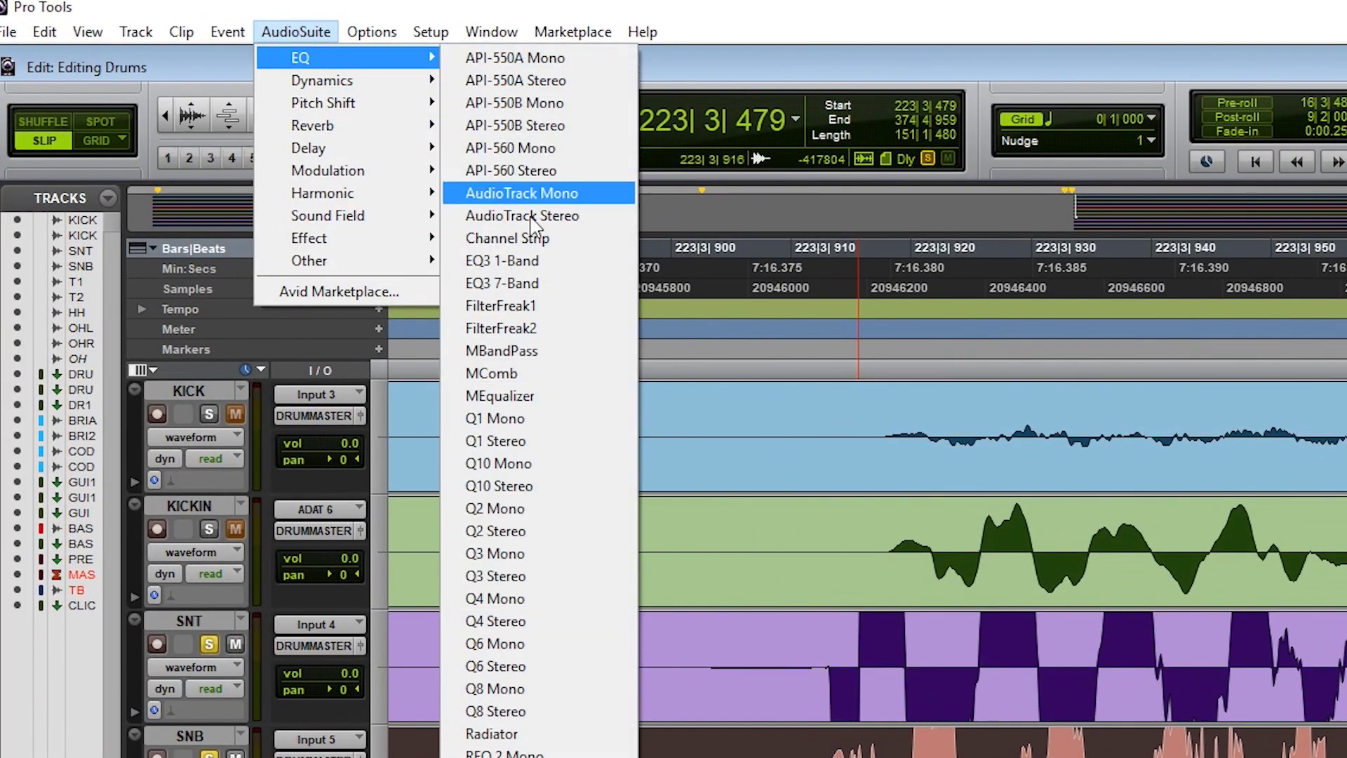
click(497, 261)
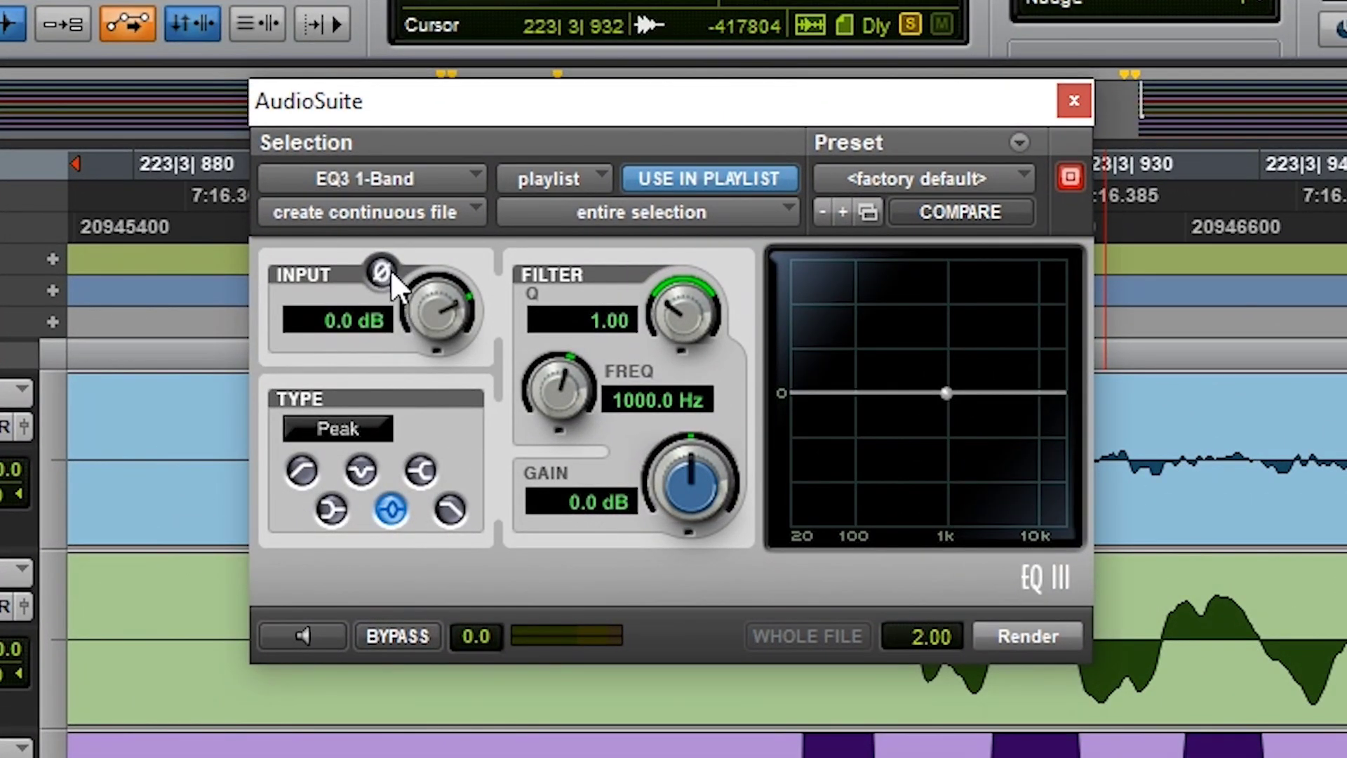
click(382, 271)
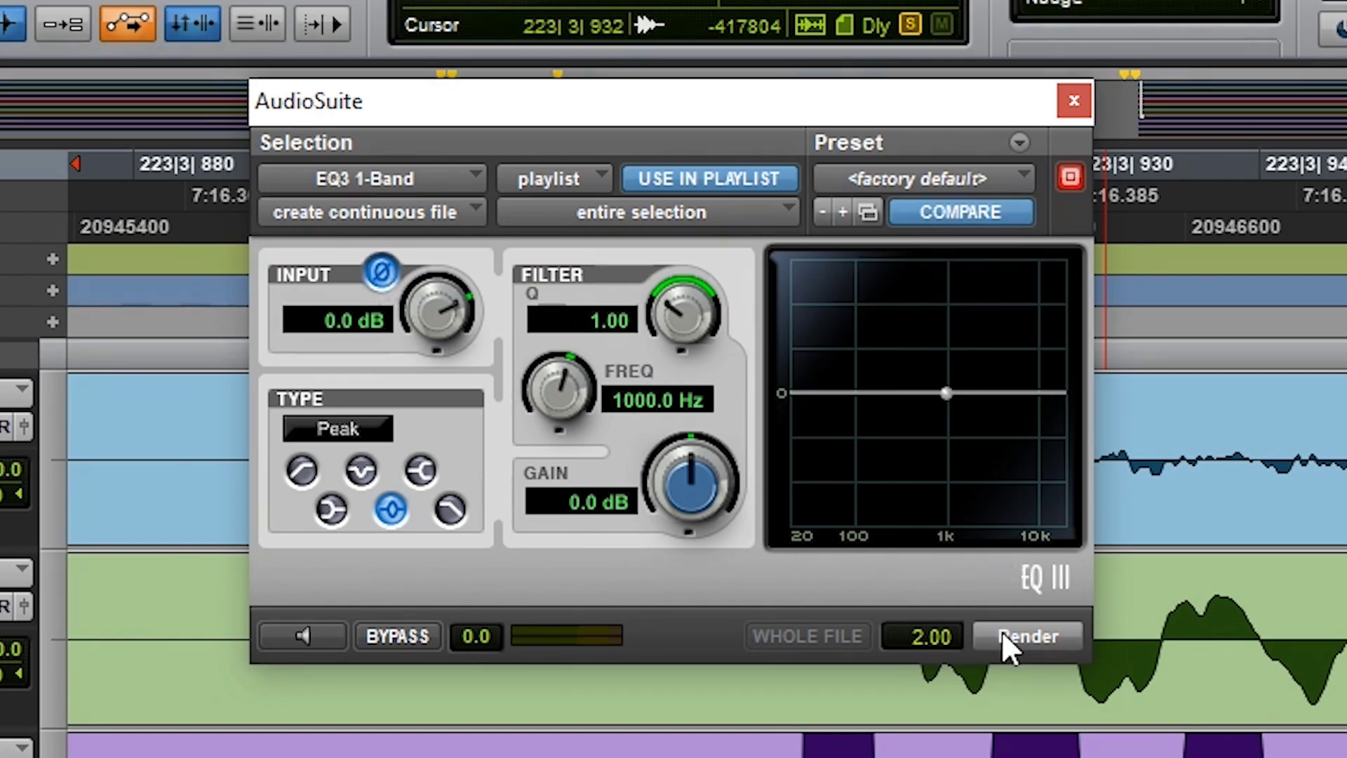
click(1027, 635)
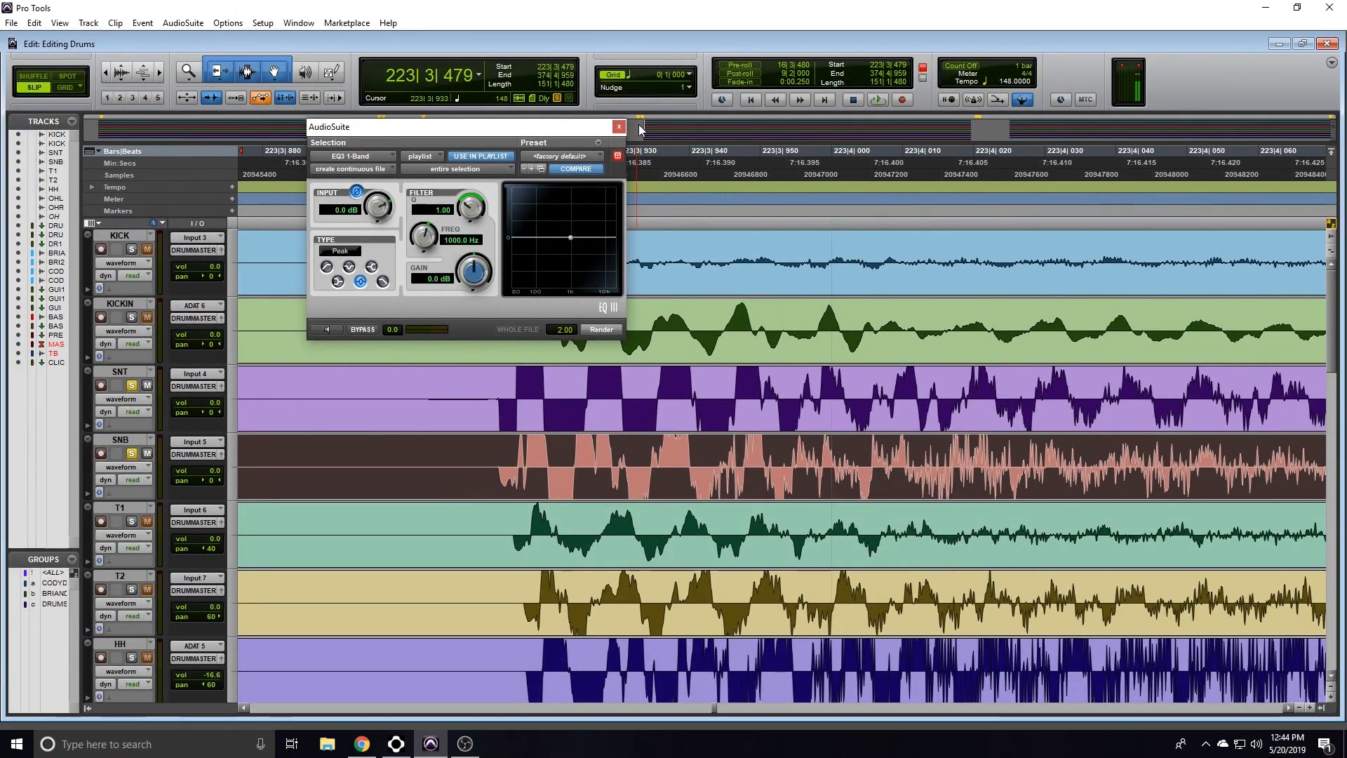
click(1074, 100)
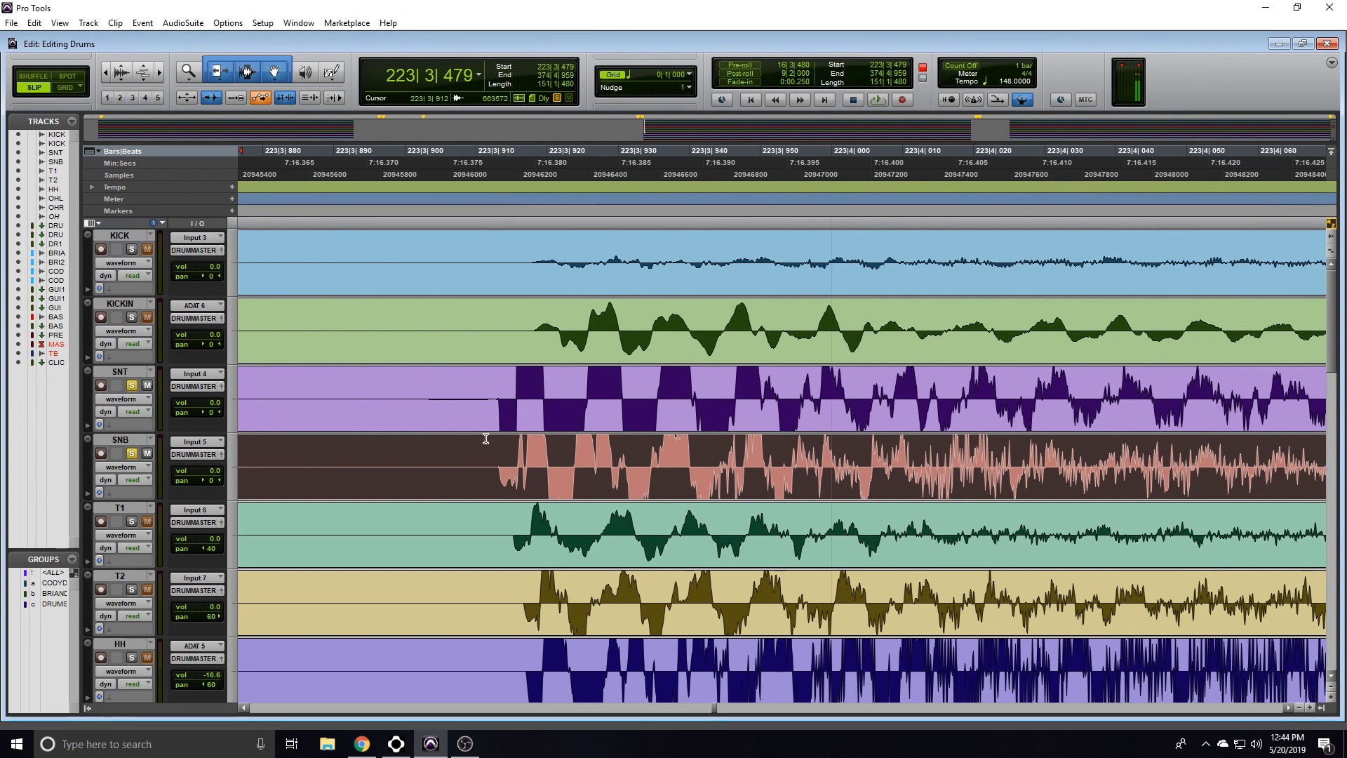
- Play the soloed SNT and SNB tracks from 223|3|912, just before the first snare hit
click(488, 386)
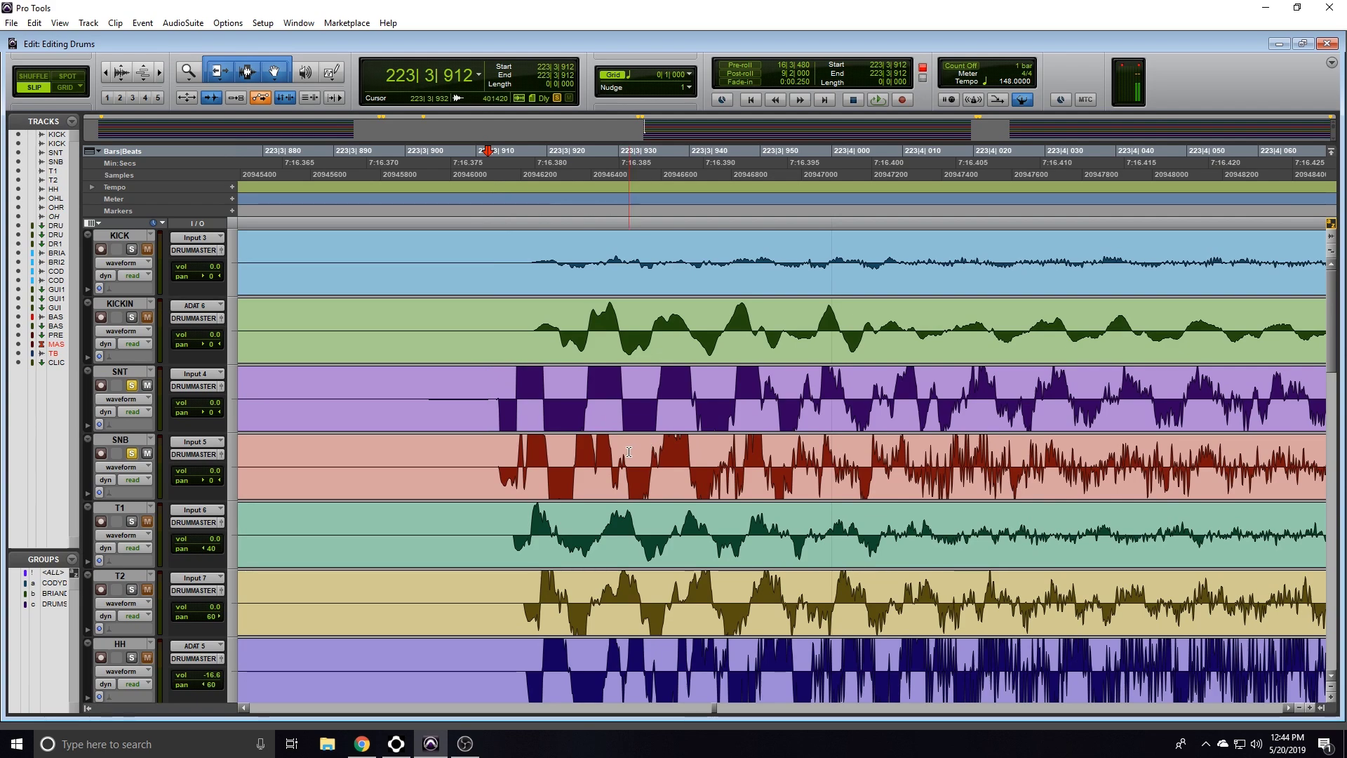
key(ctrl+[)
key(ctrl+[)
key(ctrl+[)
key(ctrl+[)
key(ctrl+[)
key(space)
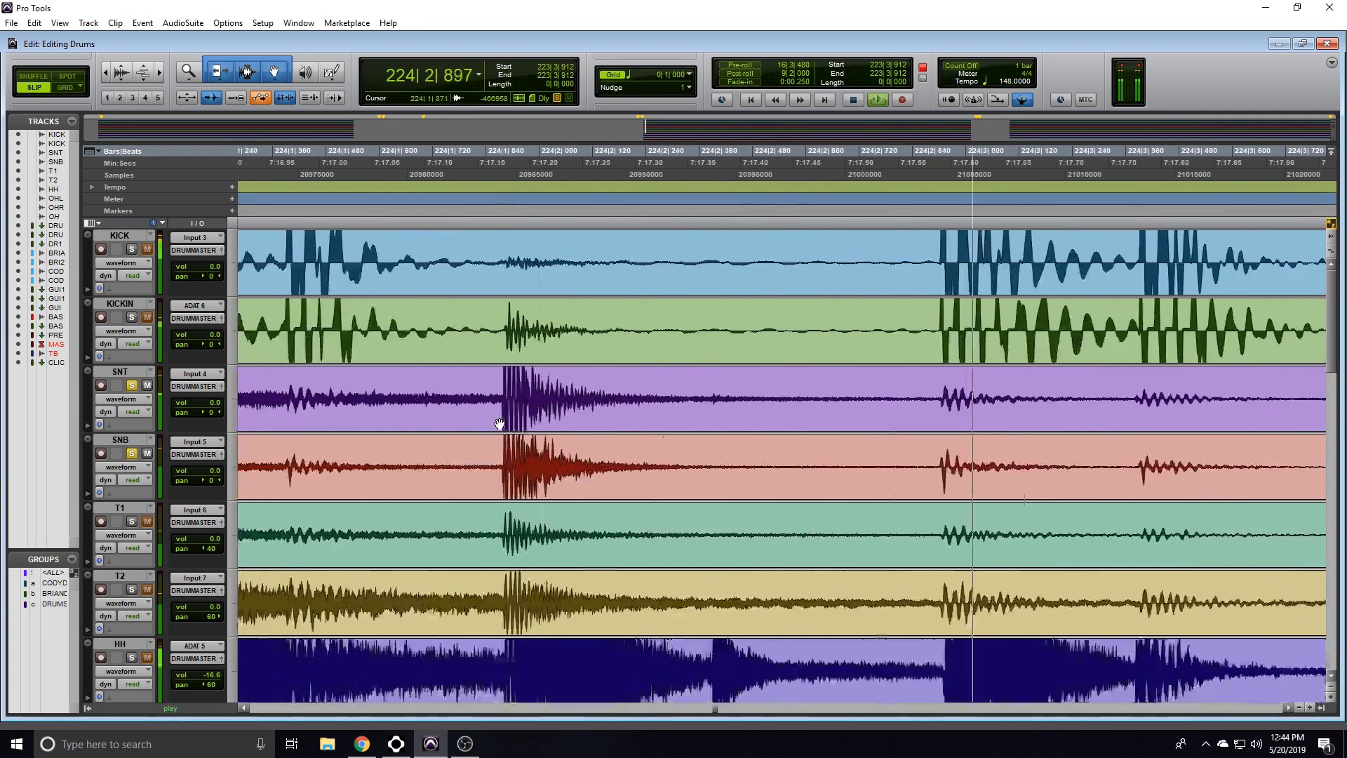
key(space)
- Play the soloed snare tracks again from 223|3|861 through bar 225
key(ctrl+])
key(ctrl+])
key(ctrl+])
click(759, 380)
key(space)
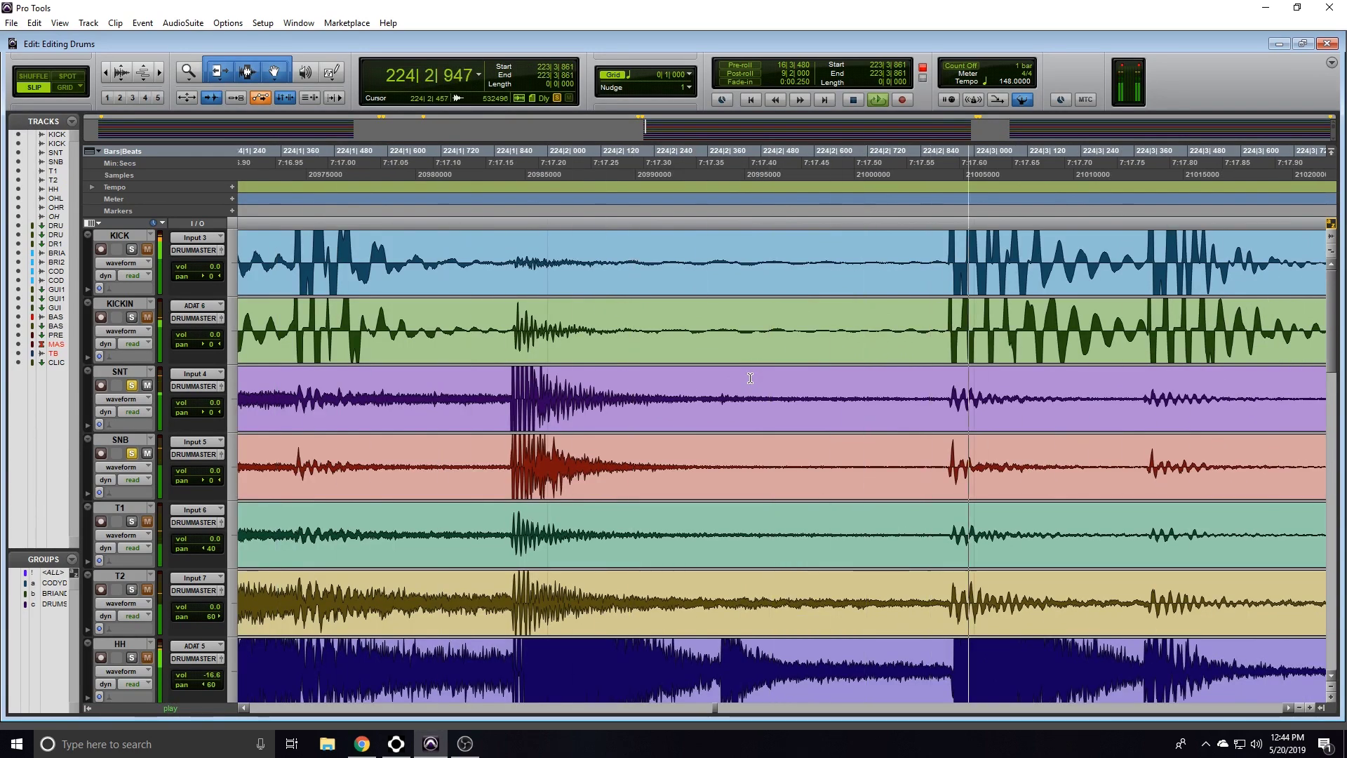
key(ctrl+[)
key(ctrl+[)
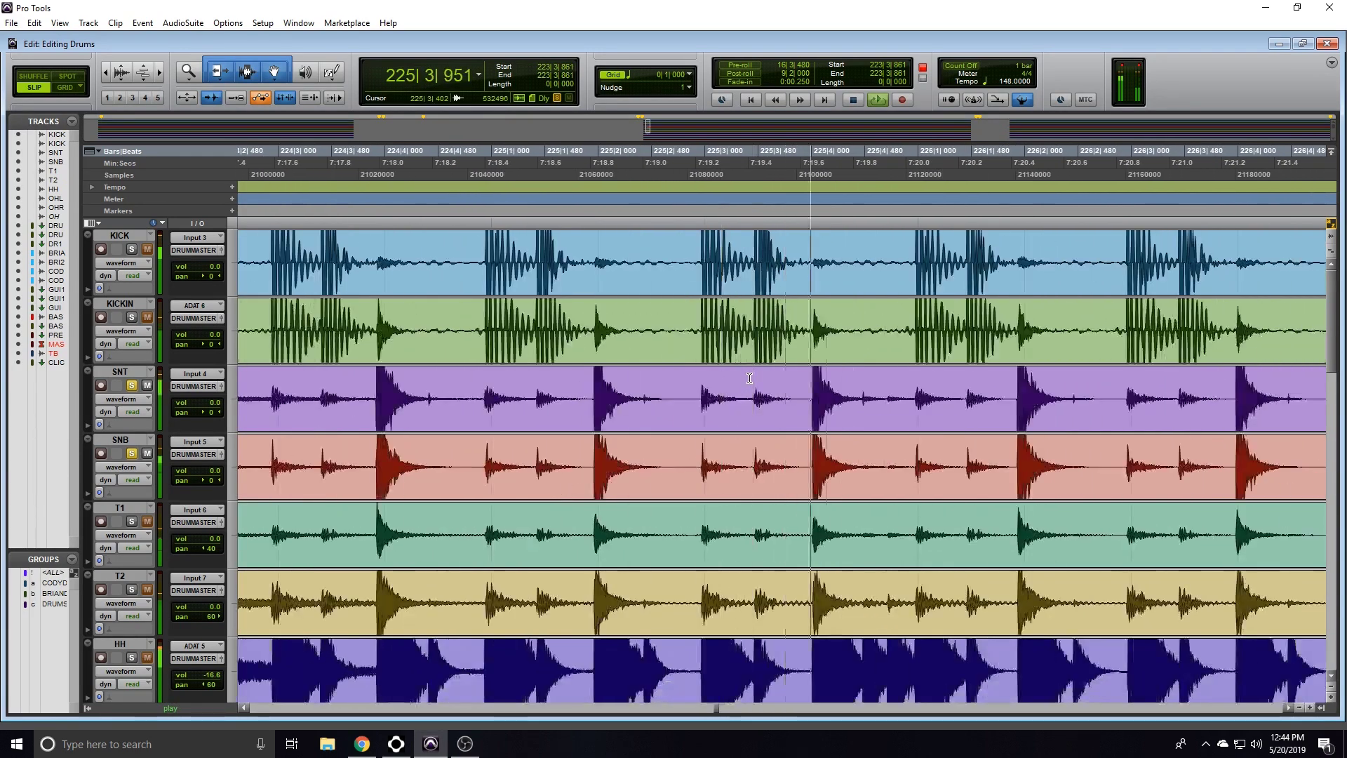
key(space)
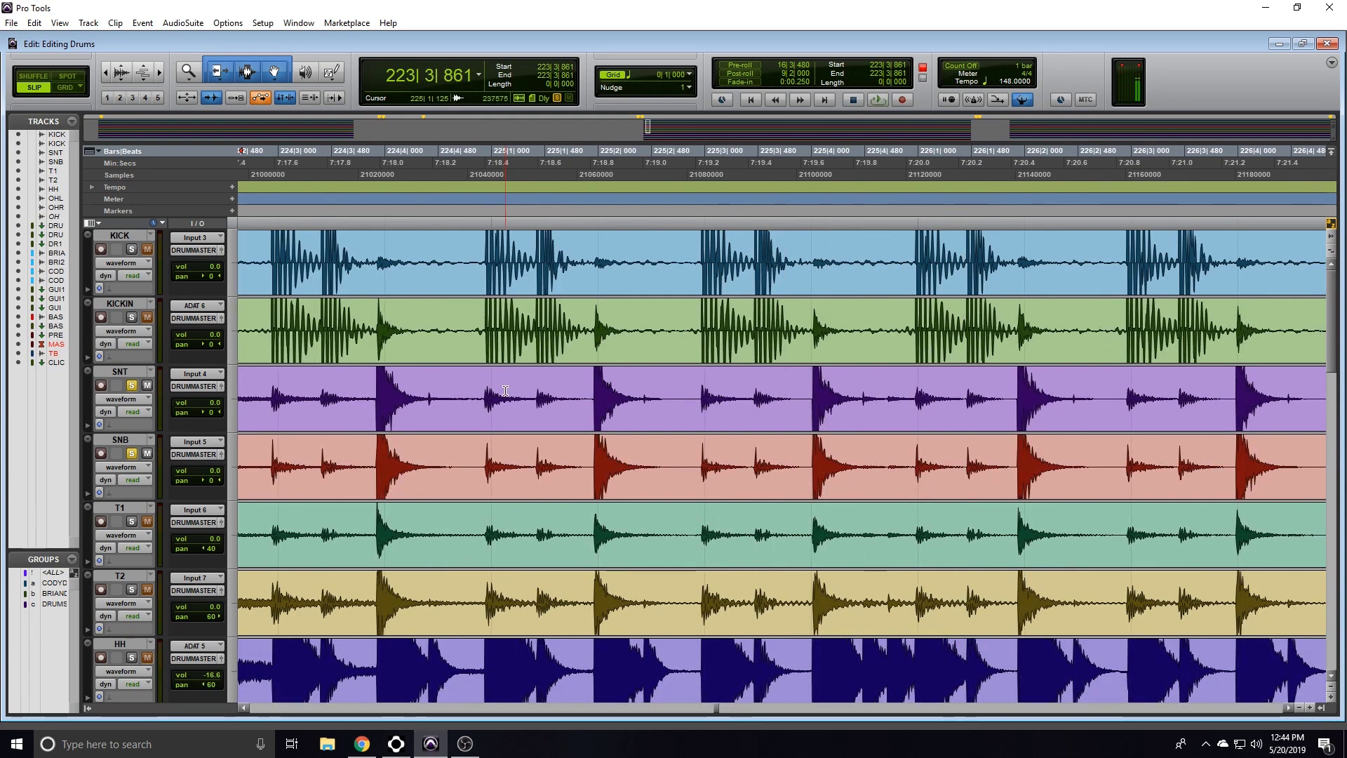
- Place the cursor closer to the first snare hit, at 223|3|893, and listen to SNT and SNB together
key(ctrl+])
key(ctrl+])
key(ctrl+])
key(ctrl+])
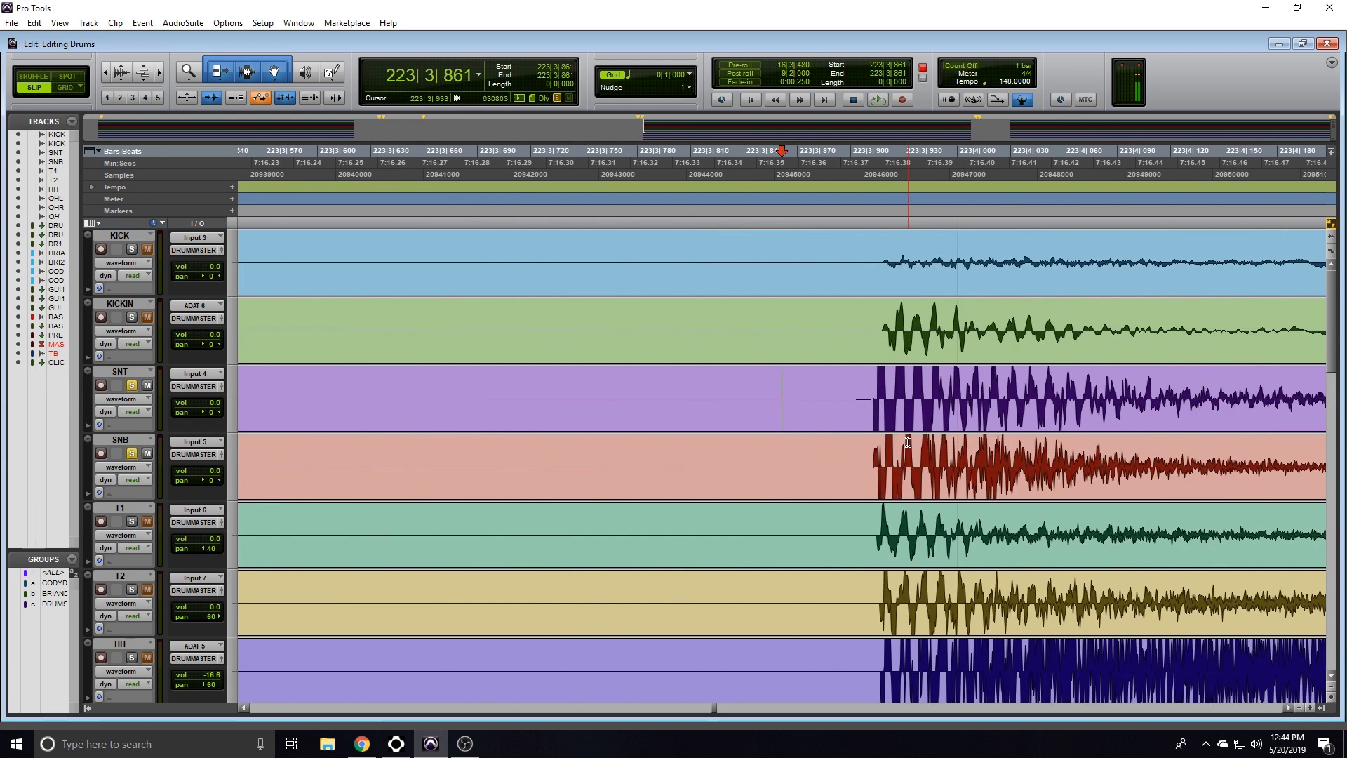
shift+click(854, 391)
click(858, 380)
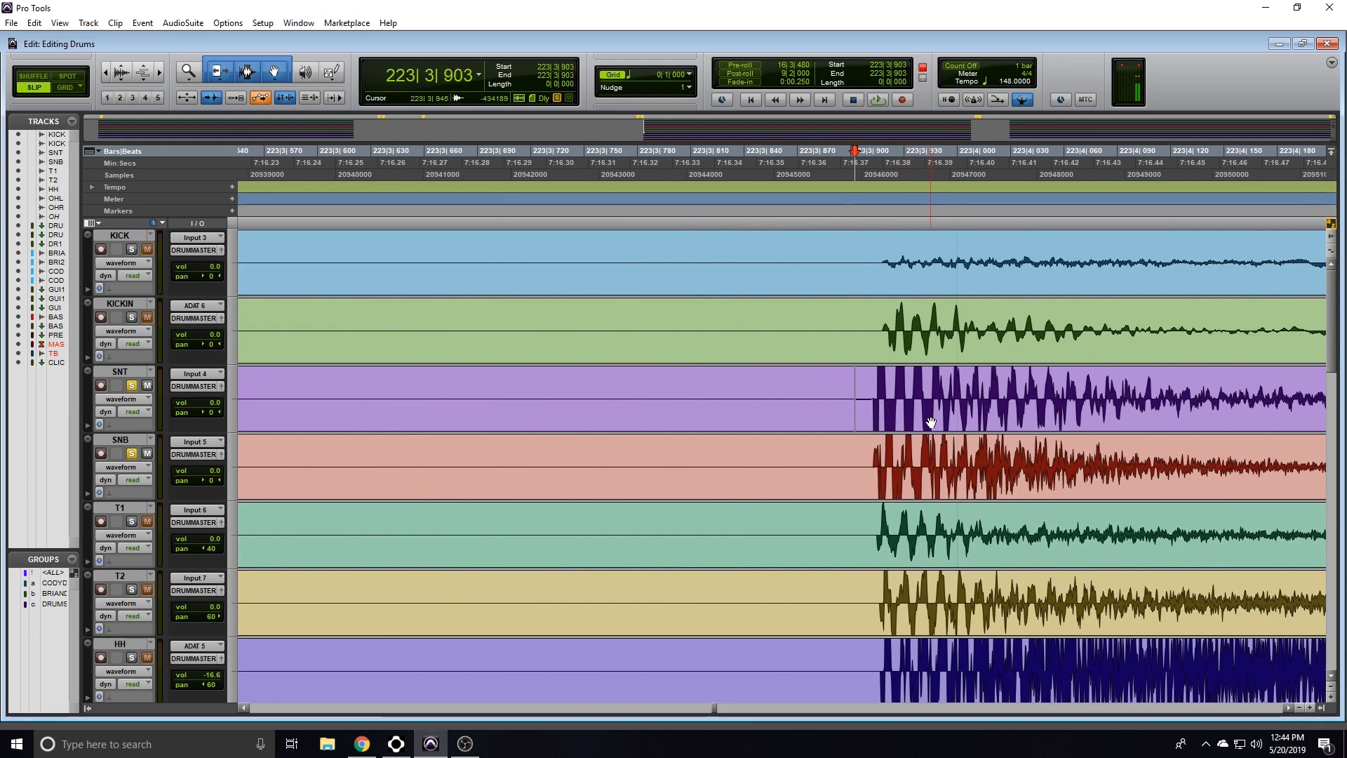
key(ctrl+z)
key(ctrl+z)
key(ctrl+z)
key(r)
key(r)
key(r)
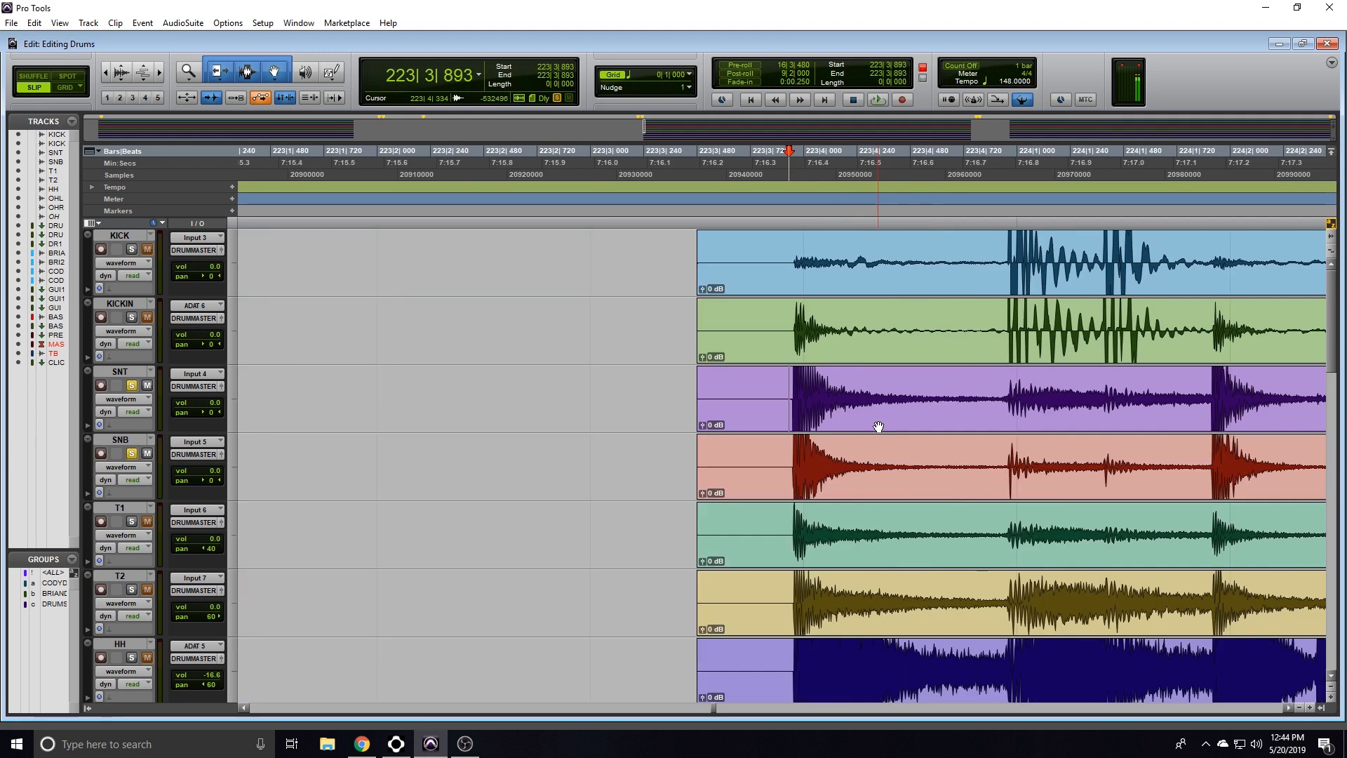
key(space)
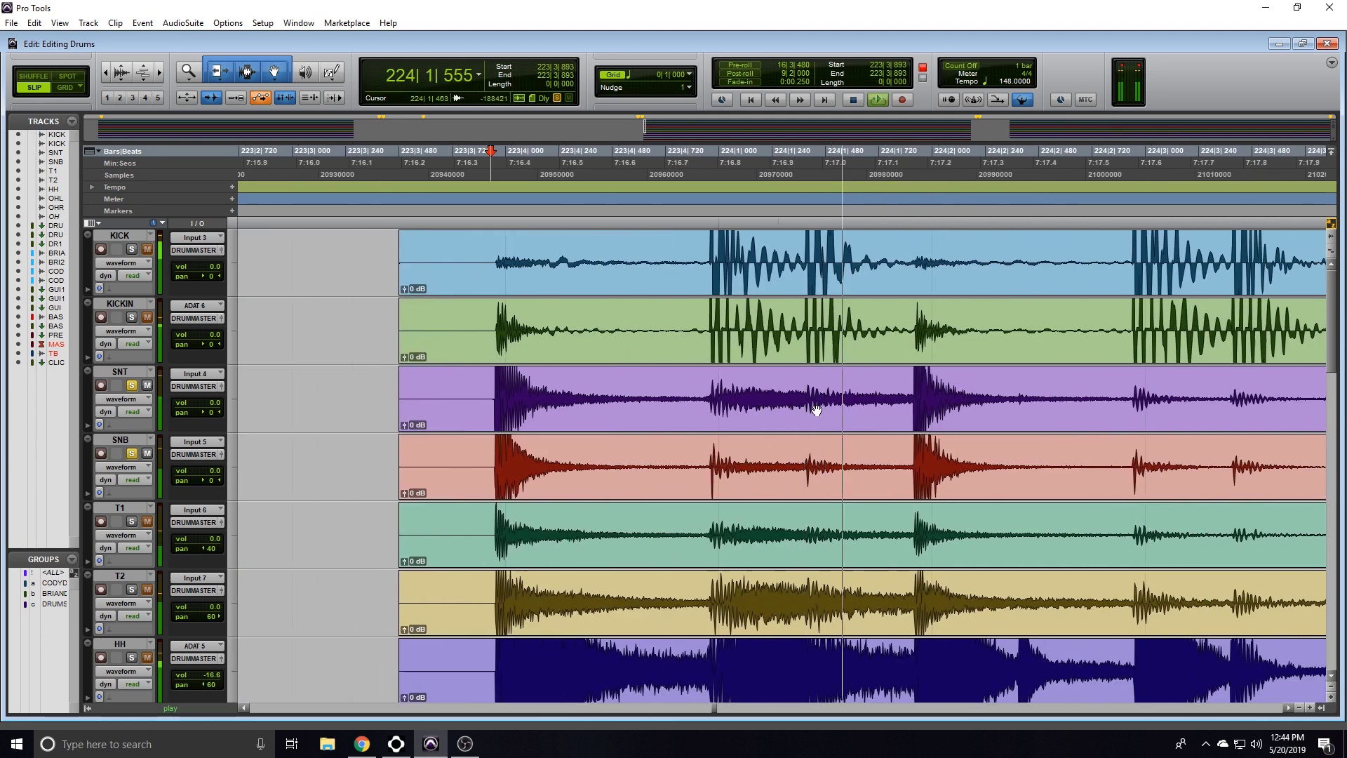
key(space)
- Compare the first snare hit's onset on the tom, HH and overhead tracks with the SNT and SNB onsets
key(t)
key(t)
scroll(815, 406, right, 4)
key(t)
key(t)
key(t)
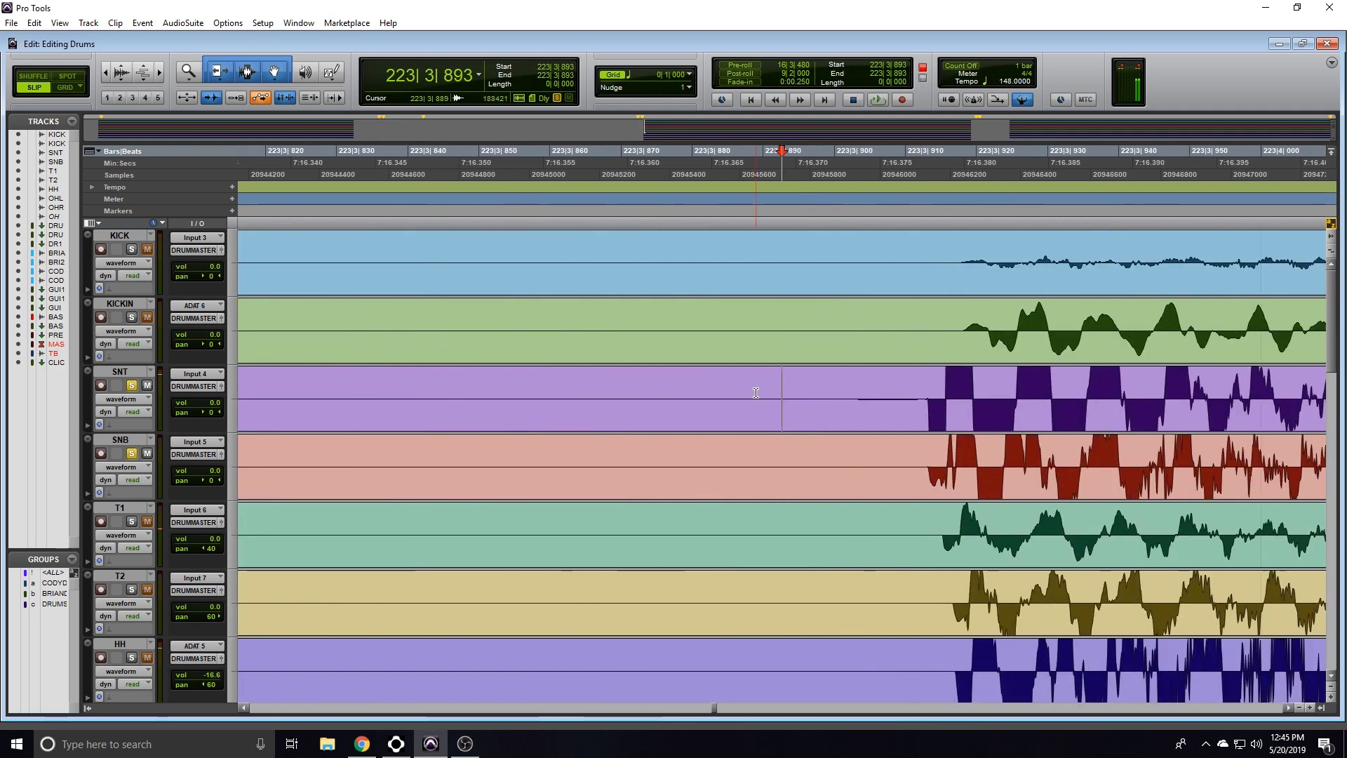
scroll(756, 393, right, 5)
scroll(696, 388, down, 5)
scroll(695, 389, up, 1)
scroll(696, 389, up, 3)
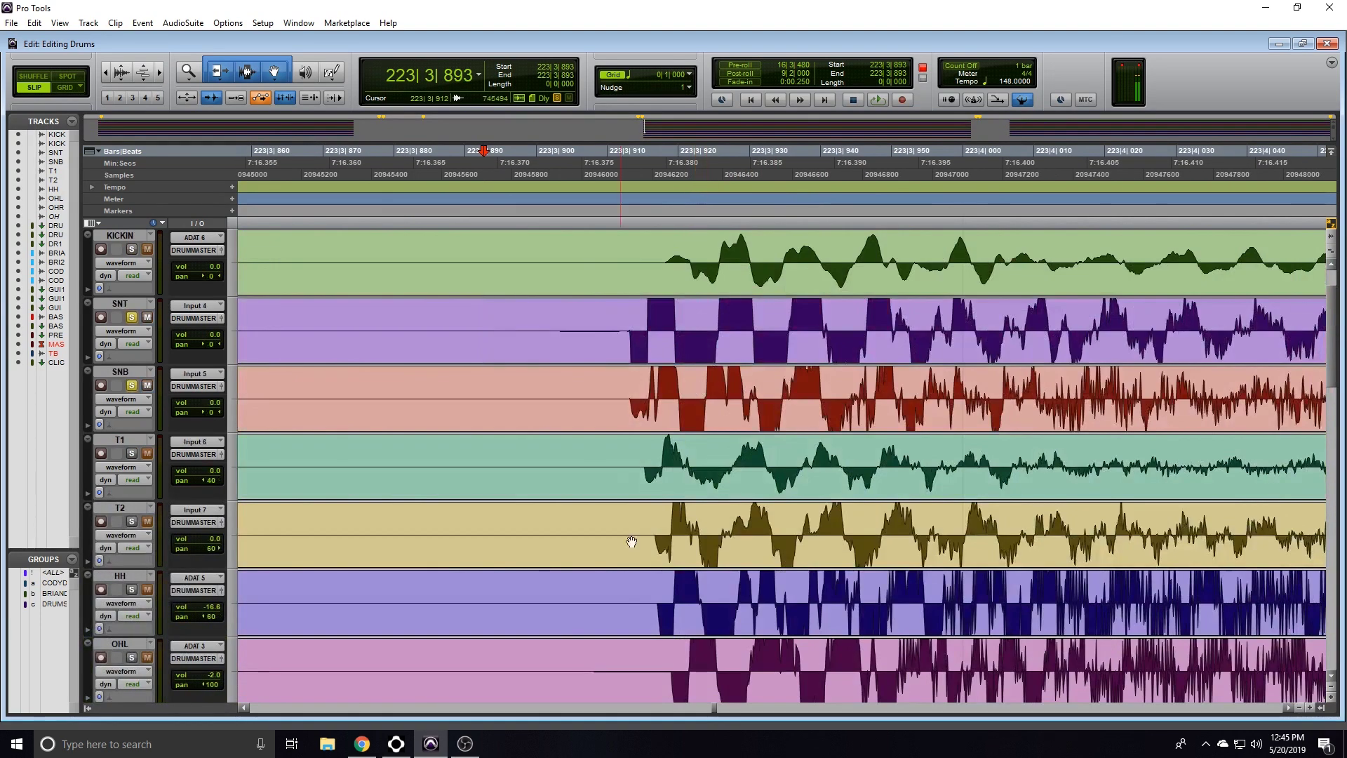
scroll(675, 523, down, 4)
scroll(664, 391, up, 3)
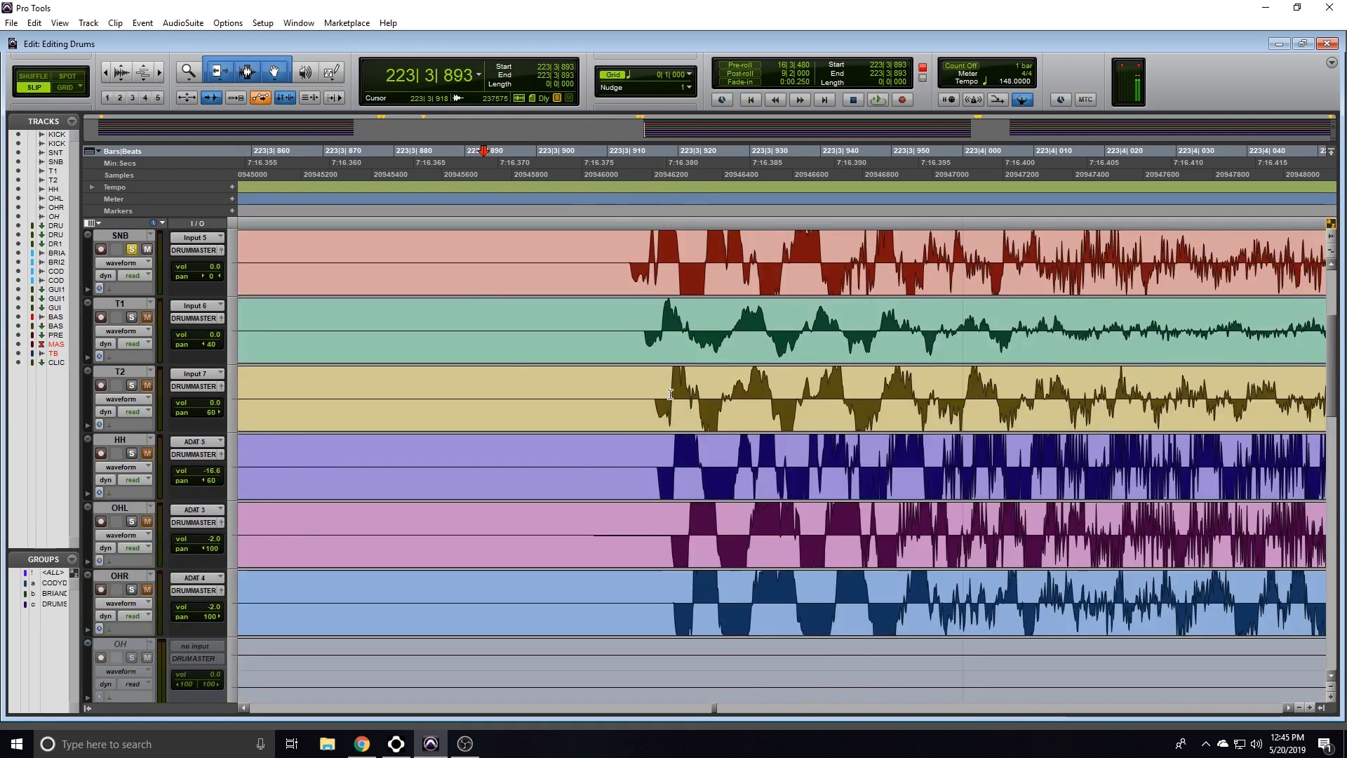
scroll(647, 368, up, 2)
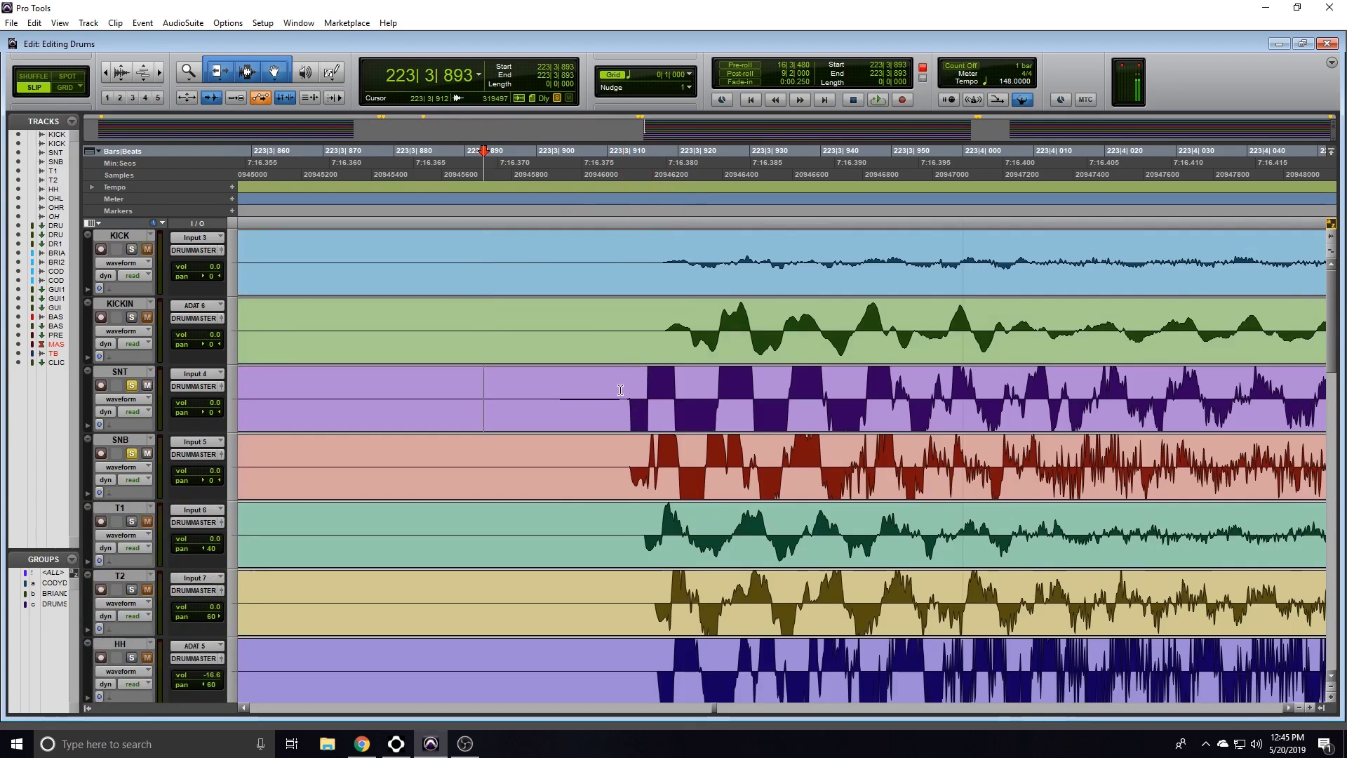
- Trim the start of the HH clip to its onset of the first snare hit at 223|3|917
click(629, 391)
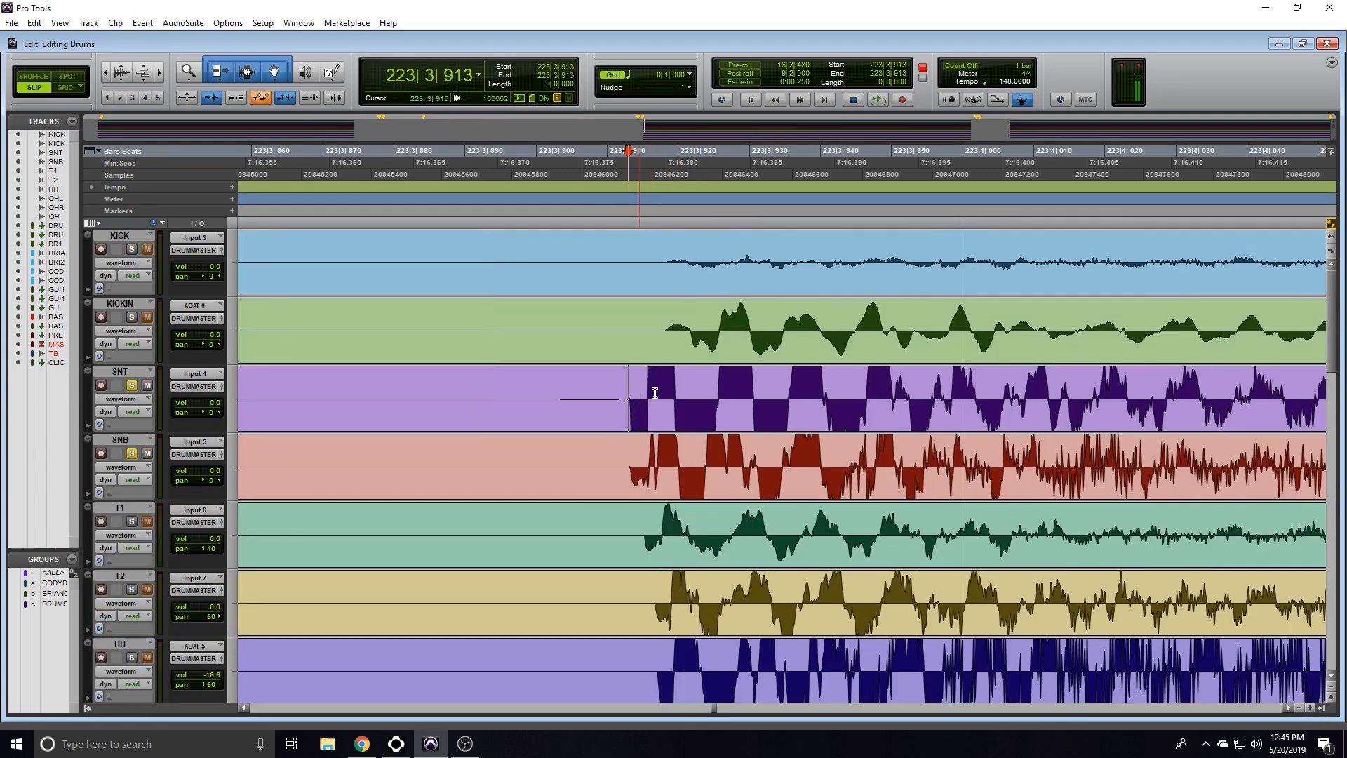
key(r)
scroll(744, 428, down, 3)
click(798, 451)
key(t)
key(t)
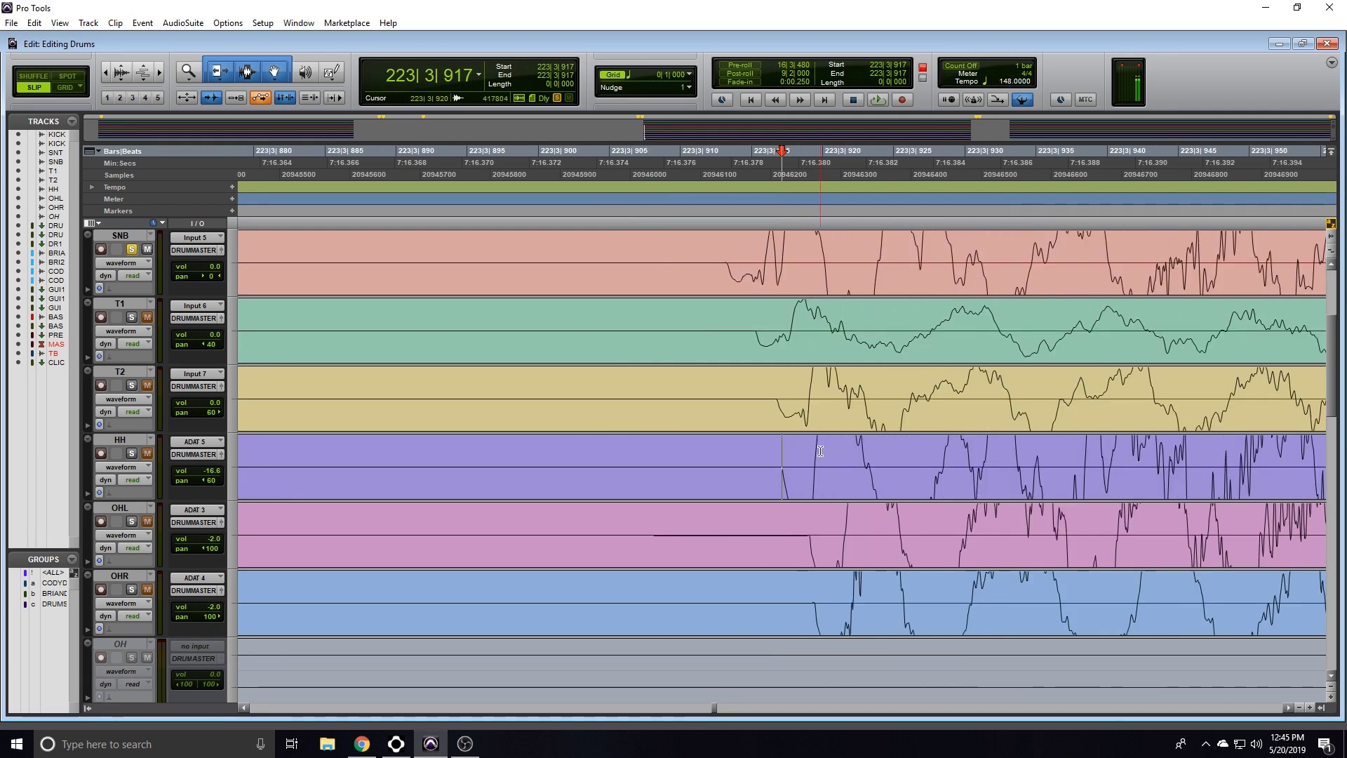
key(t)
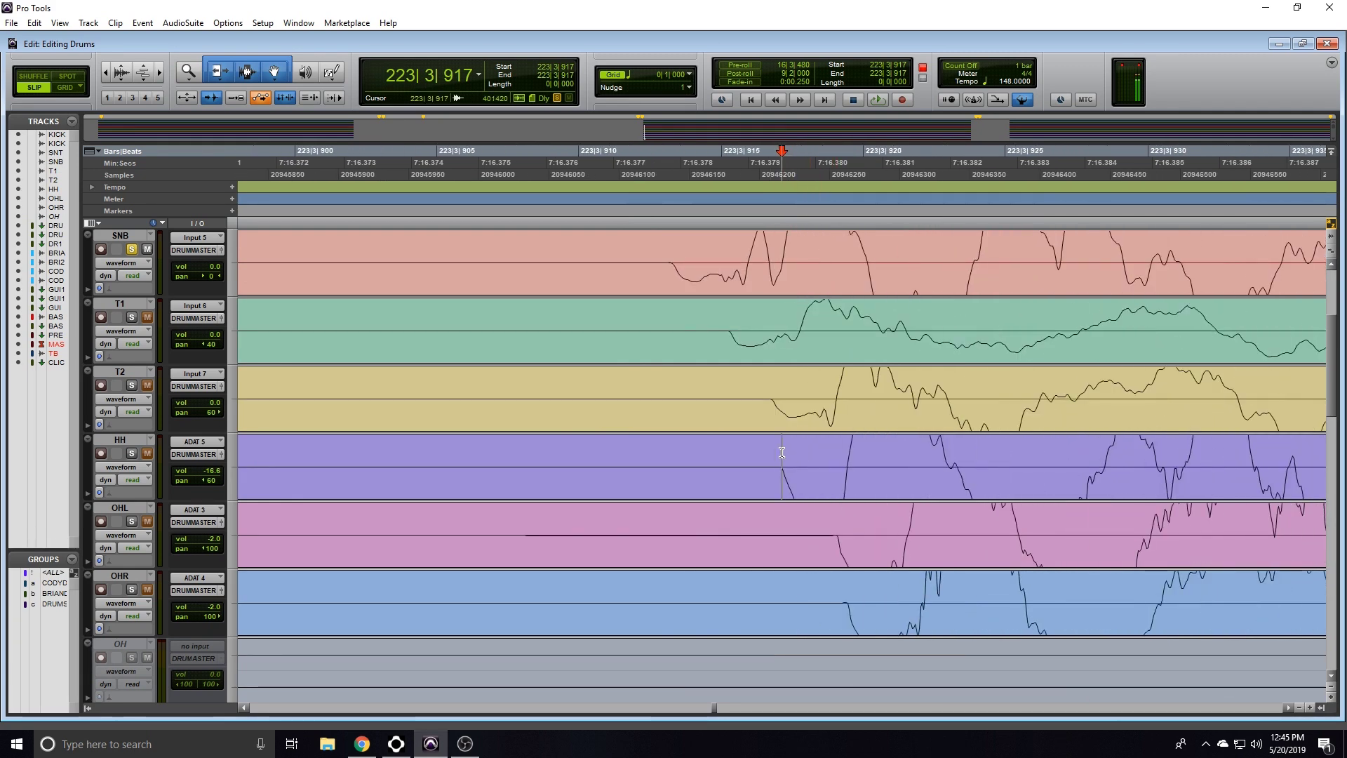
key(a)
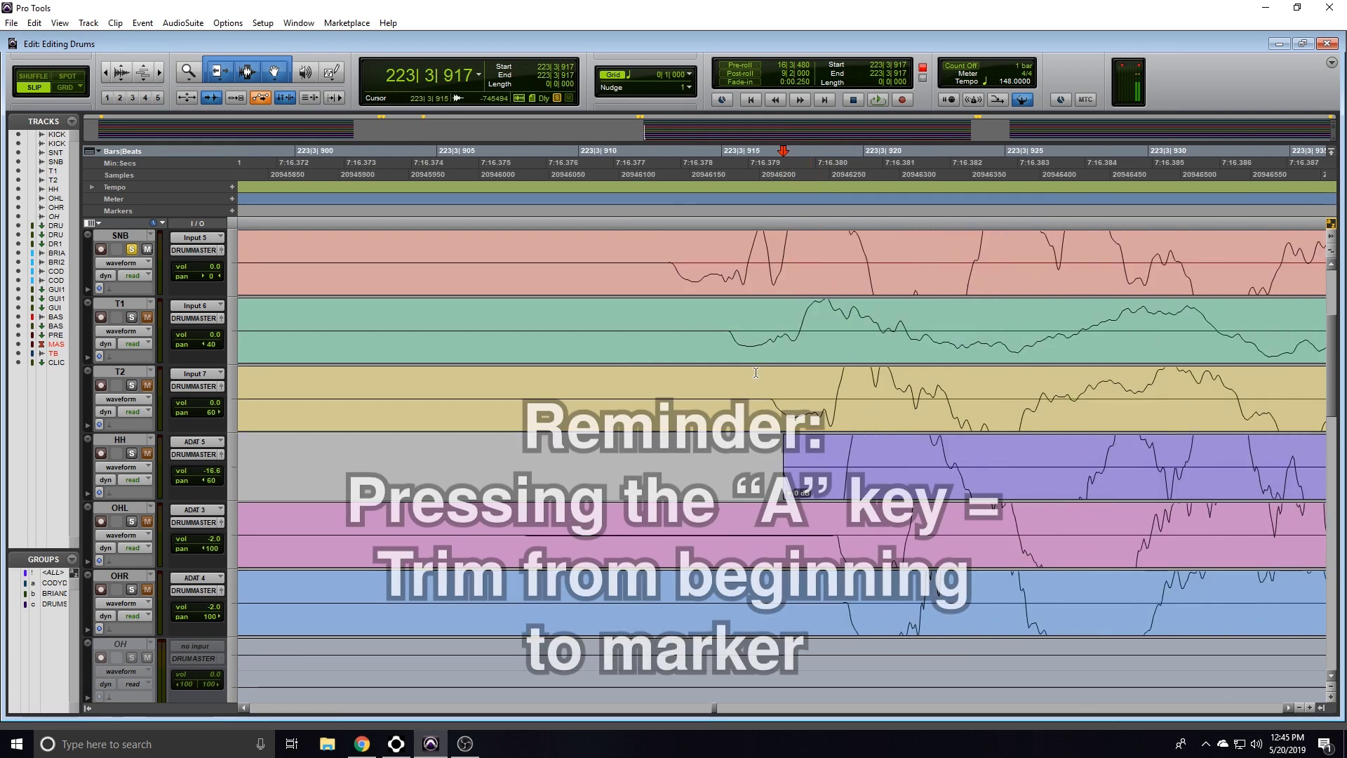
- Slide the trimmed HH clip earlier to 223|3|913 so its onset lines up with the snare tracks
click(836, 484)
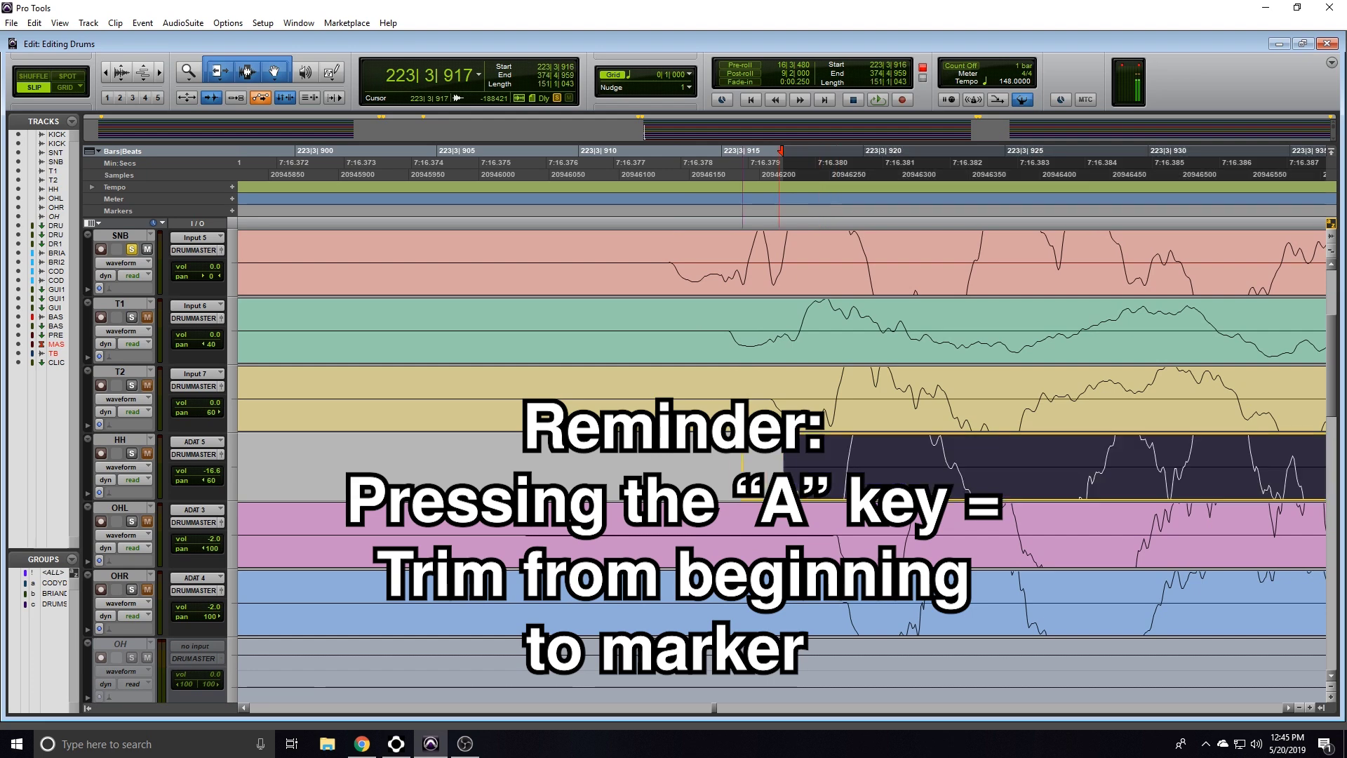
click(710, 473)
key(t)
- Extend the trimmed start of the HH clip back to 223|3|476, near the start of the other drum clips
key(r)
key(r)
key(r)
key(r)
key(r)
key(r)
key(r)
key(r)
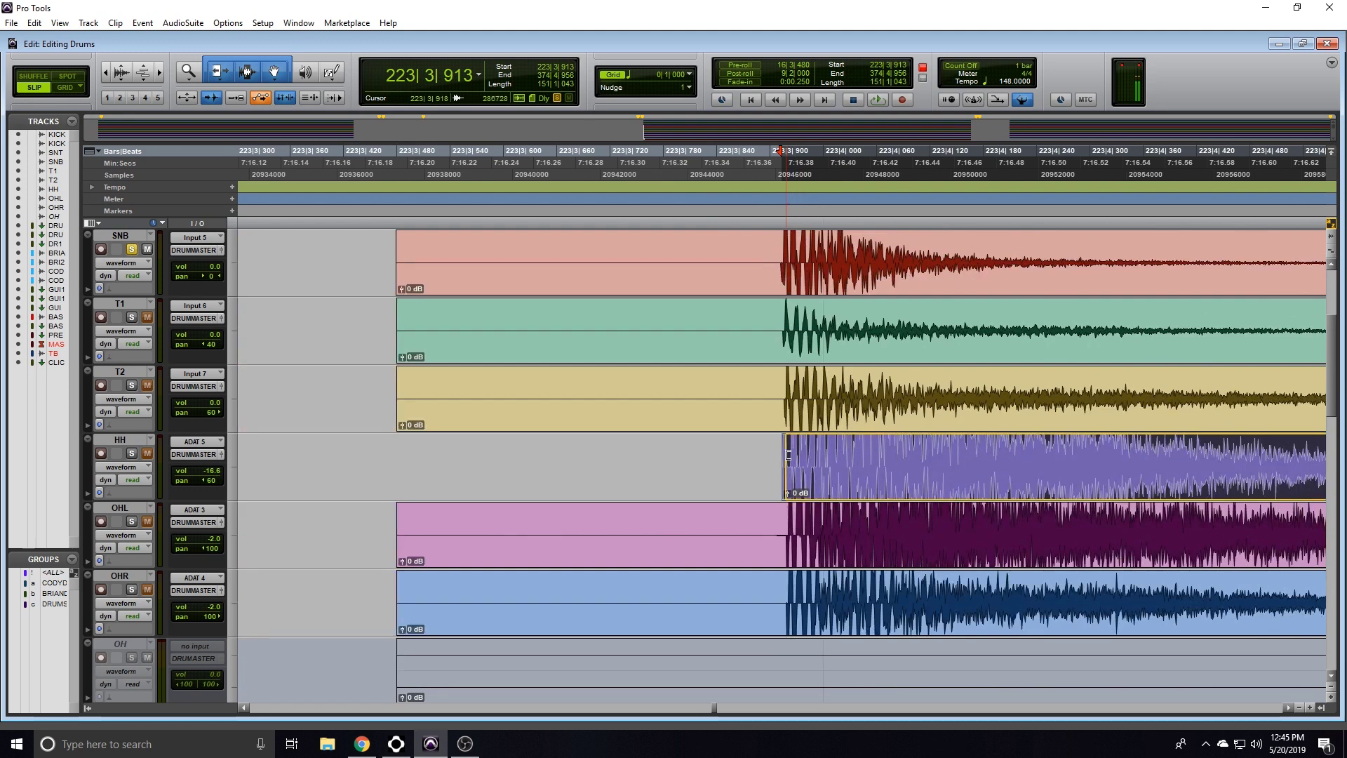
drag(400, 468, 397, 465)
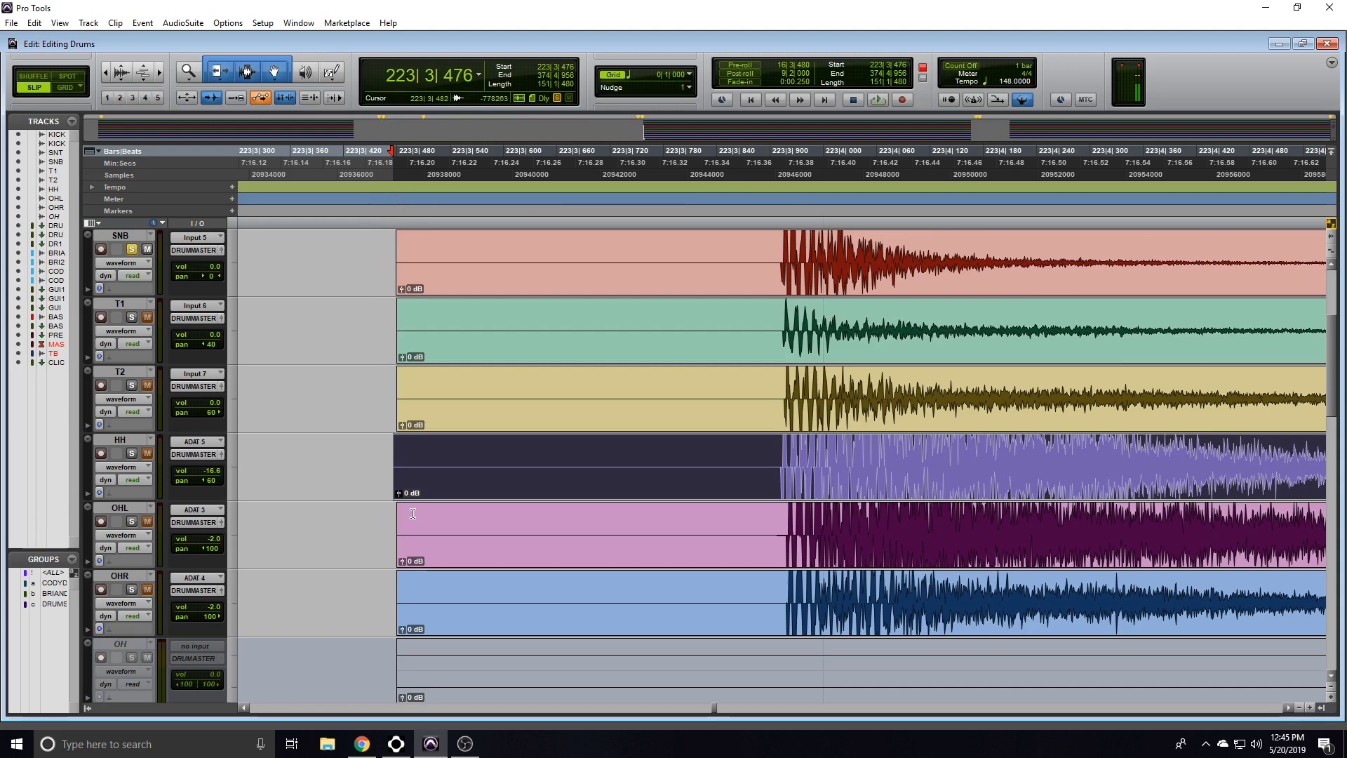
- Play back the soloed snare and HH tracks from just before the first snare hit, starting at 223|3|847
key(r)
key(r)
key(r)
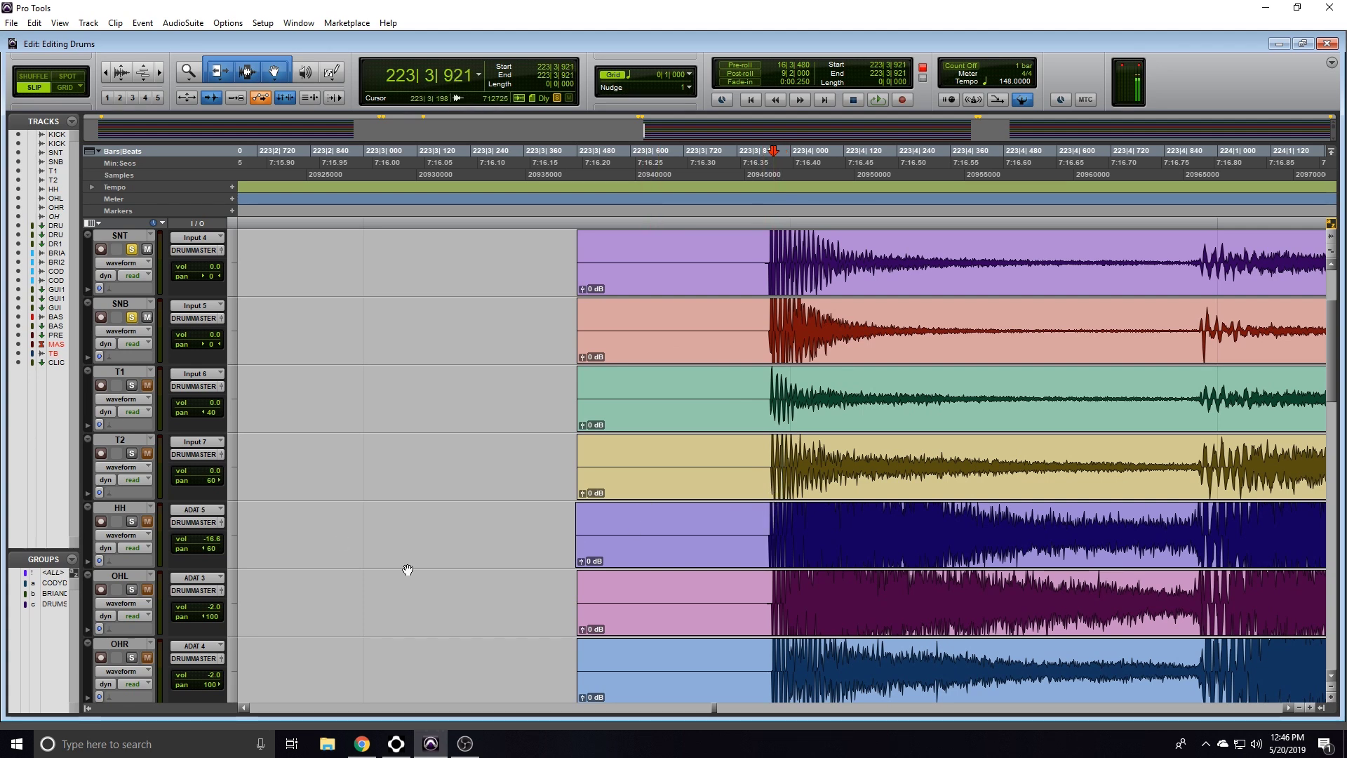
scroll(692, 263, right, 3)
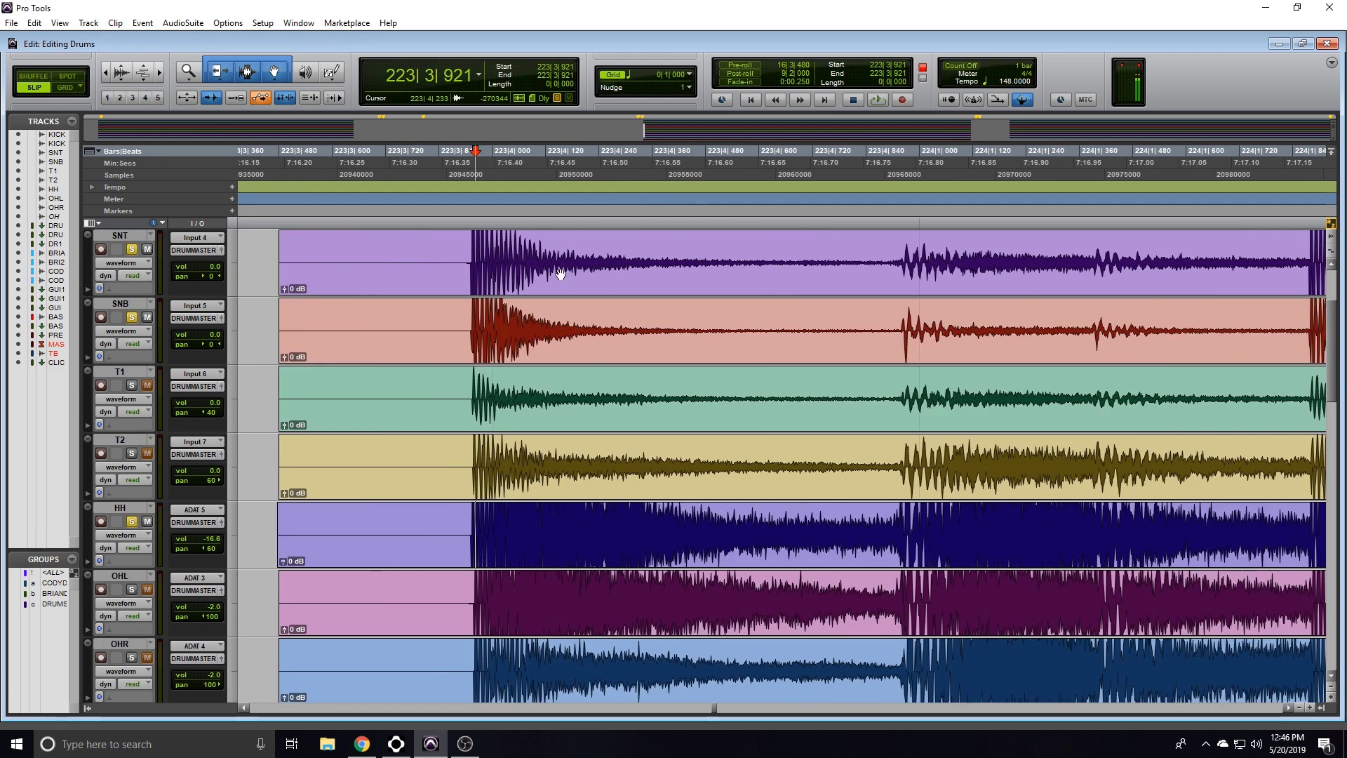
click(442, 253)
key(space)
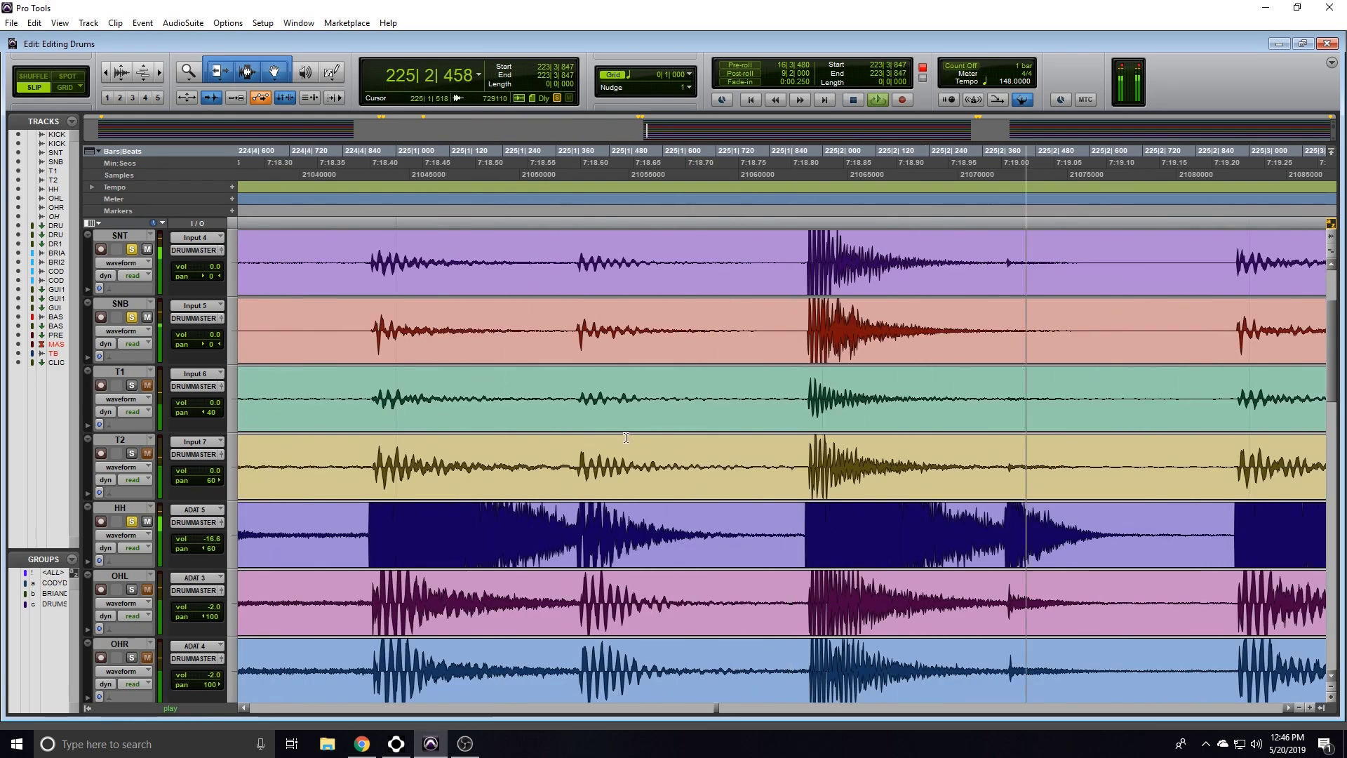
key(r)
key(r)
key(r)
key(space)
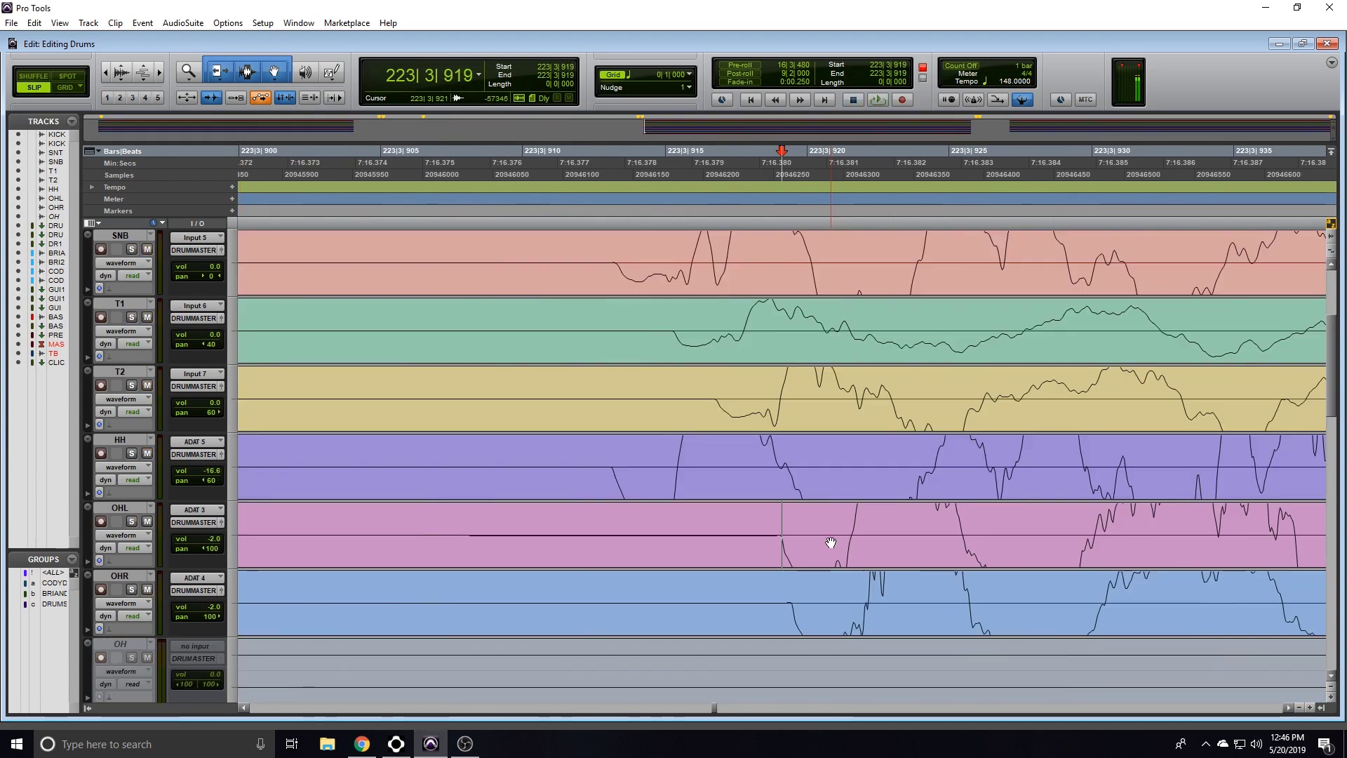
- Trim the start of the OHR clip to just before its onset of the first snare hit at 223|3|919
key(t)
key(t)
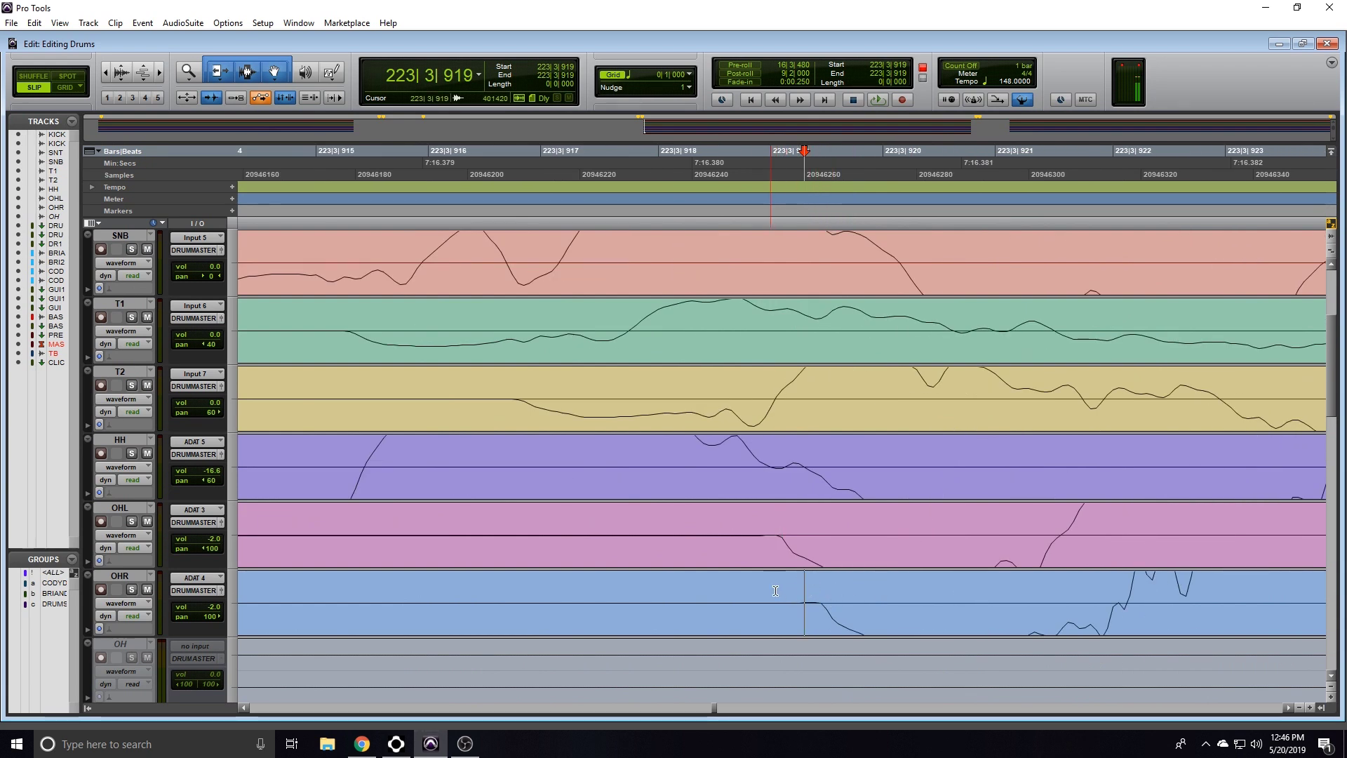
key(r)
key(r)
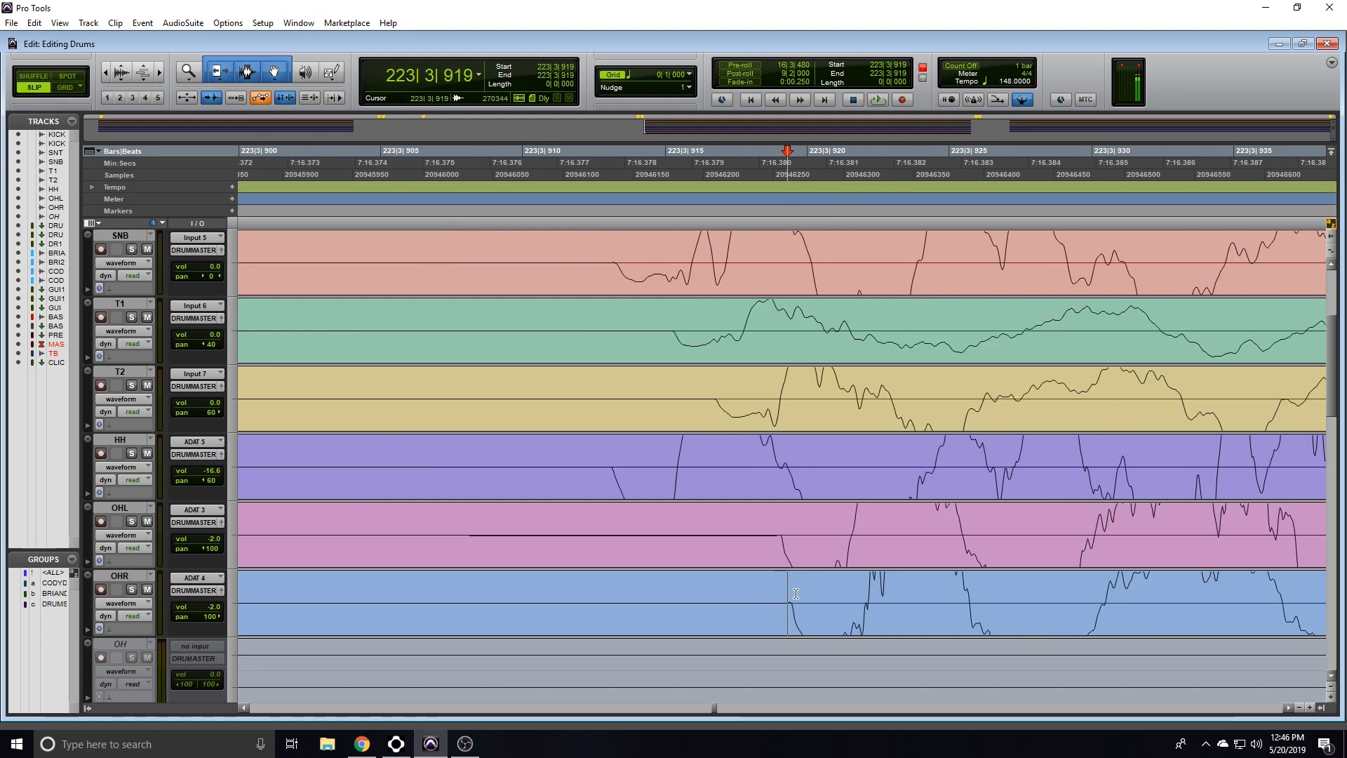
key(a)
key(t)
key(t)
key(t)
- Slide the trimmed OHR clip slightly earlier to match the OHL onset, and extend its trimmed start back again
drag(819, 623, 760, 623)
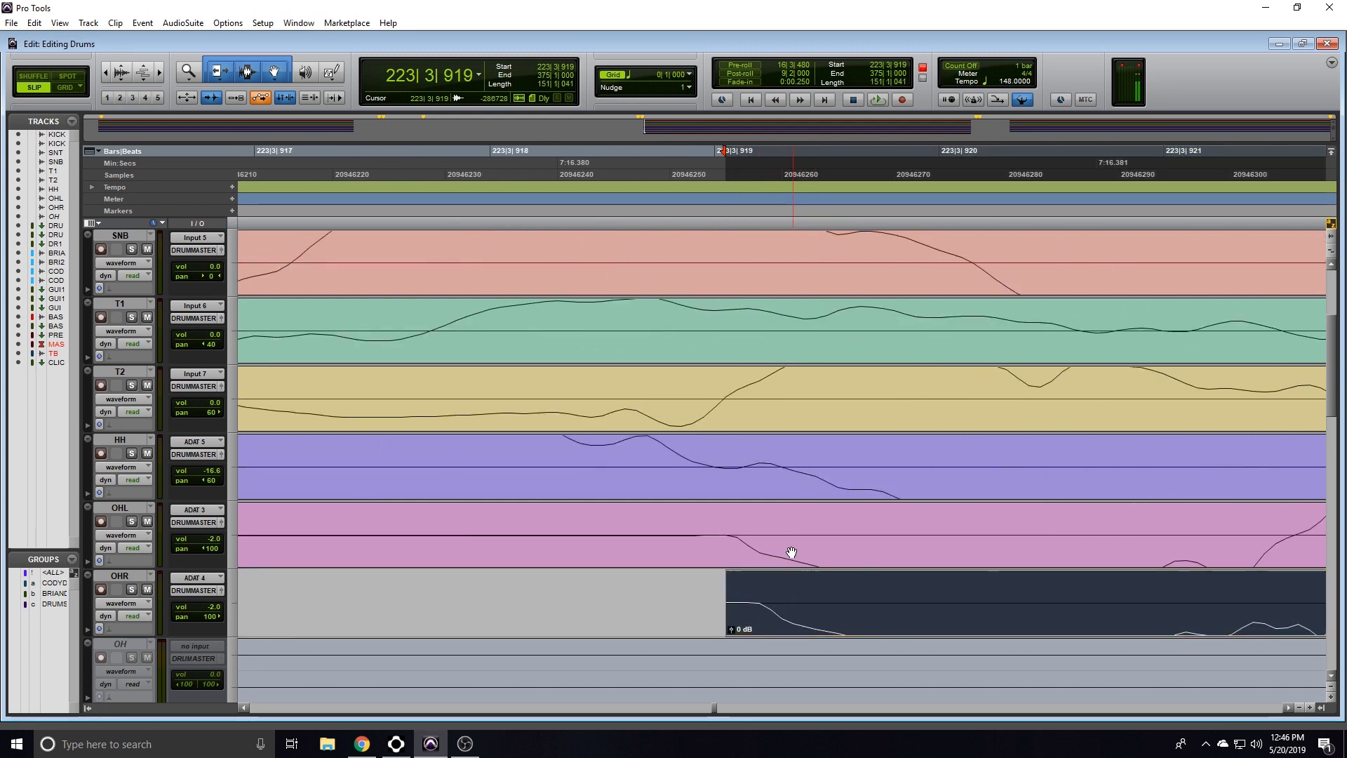
key(r)
key(r)
key(r)
key(r)
key(r)
key(r)
key(r)
key(r)
key(r)
key(r)
key(r)
drag(786, 588, 733, 586)
- Slide the OHL and OHR clips earlier together to start at 223|3|474, lining up their first snare onset with the snare tracks
click(786, 521)
key(t)
key(t)
key(t)
key(t)
key(t)
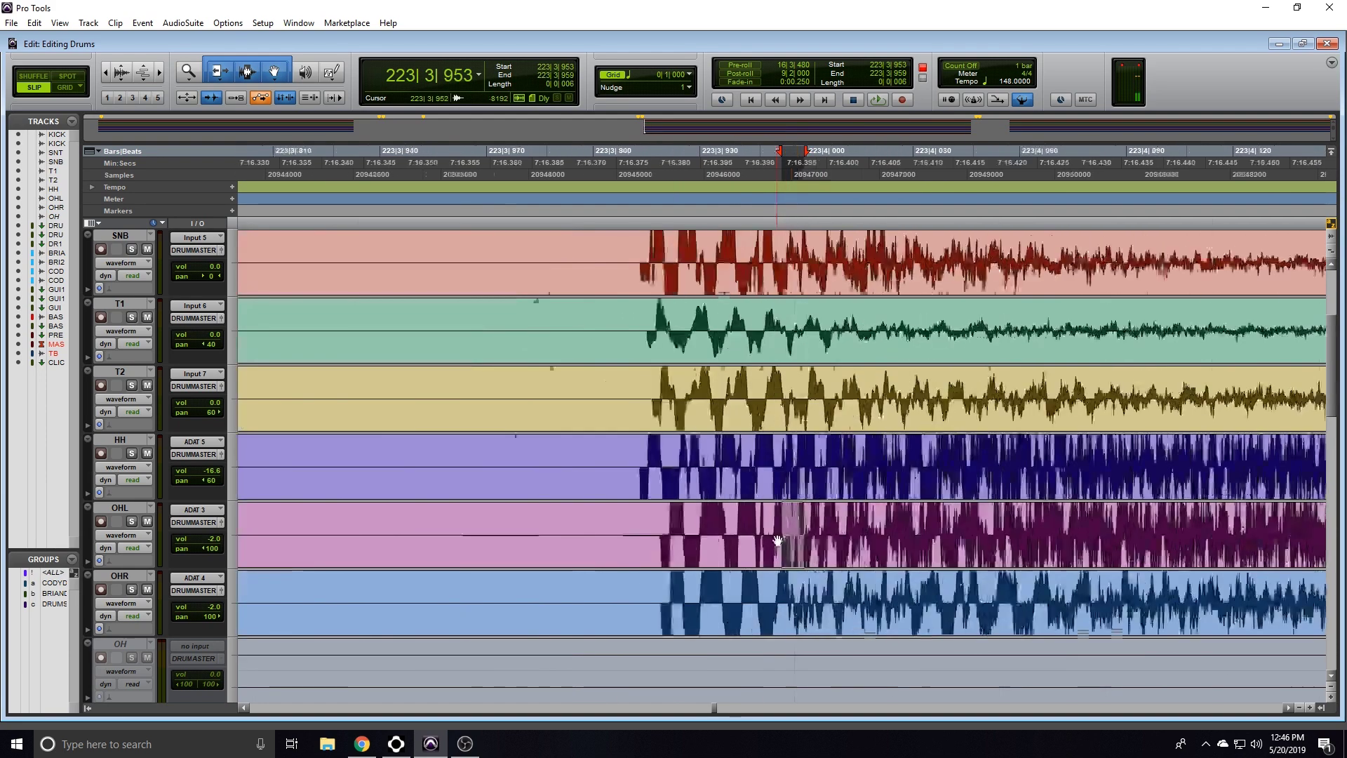
key(t)
key(t)
scroll(542, 548, up, 1)
key(r)
key(r)
click(659, 588)
key(t)
key(t)
key(t)
click(781, 625)
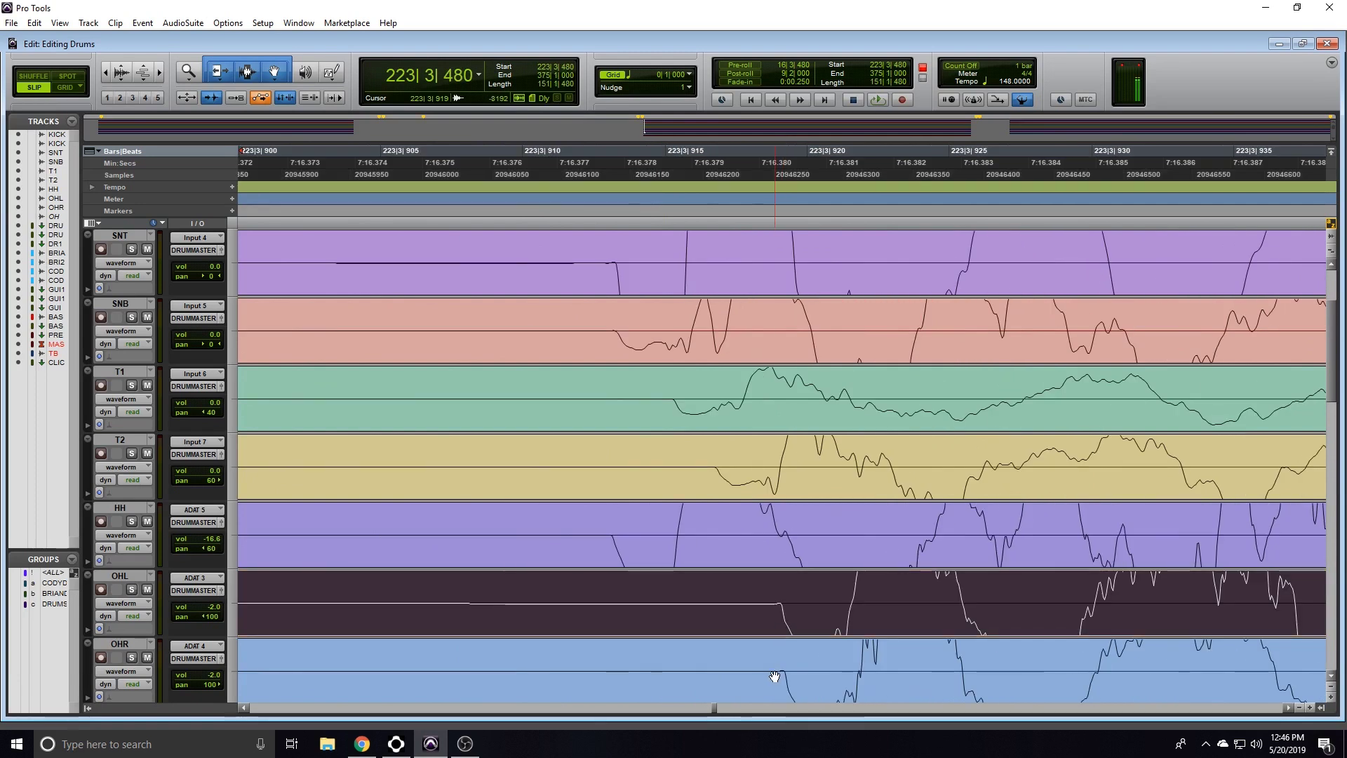
shift+click(775, 676)
drag(782, 617, 640, 619)
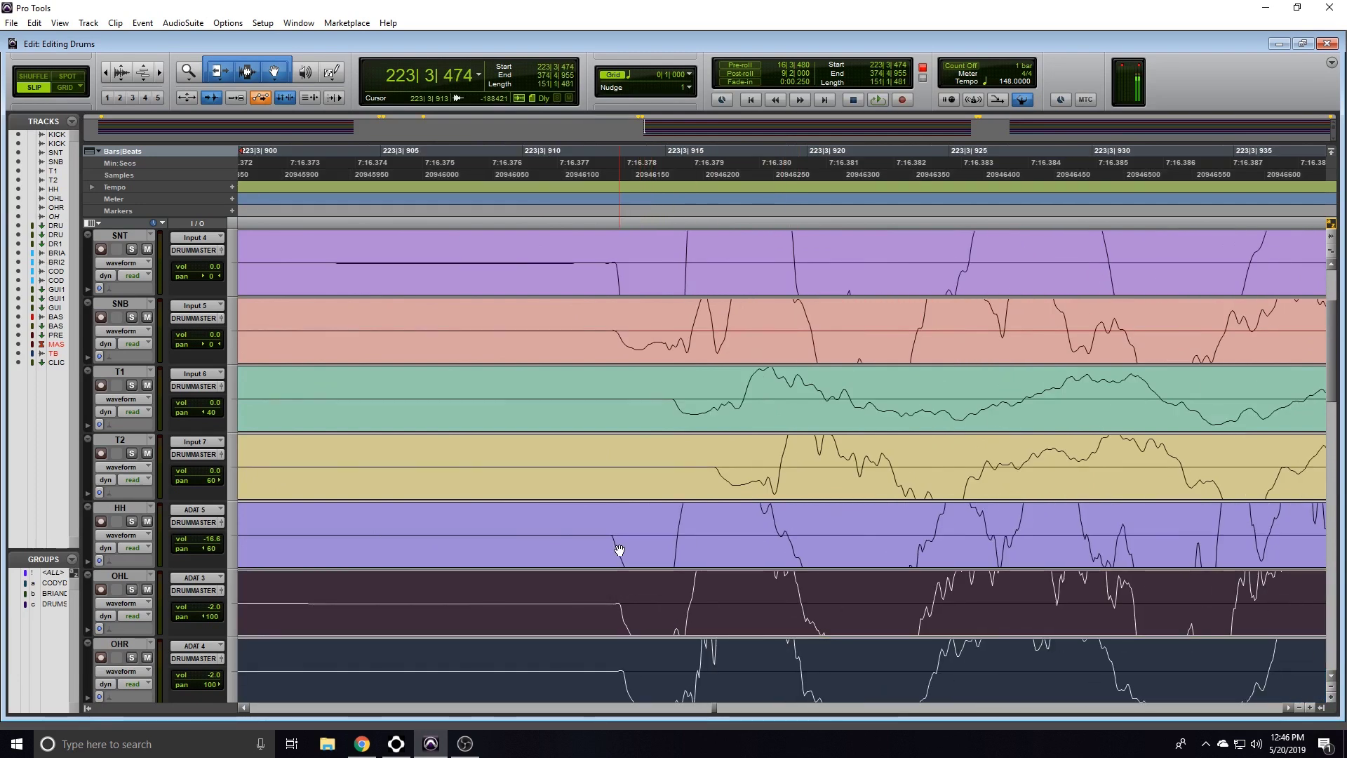
- Fine-position the OHL and OHR clips together so their onsets match the HH and snare onsets at 223|3|913
click(617, 586)
key(ctrl+])
key(ctrl+])
click(811, 610)
shift+click(796, 683)
drag(806, 611, 784, 621)
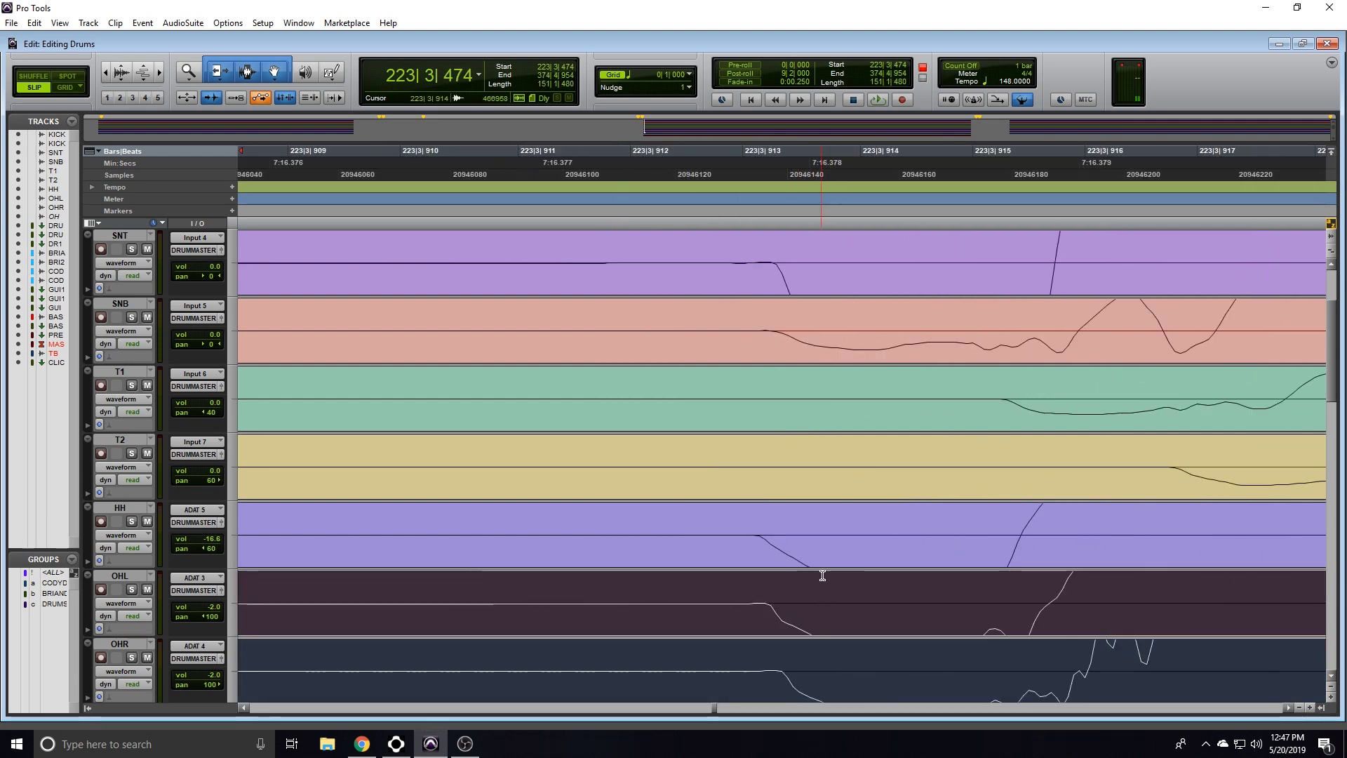
- Compare the onsets at 223|3|913 and slide both overhead clips together very slightly earlier
click(739, 223)
click(730, 224)
click(753, 224)
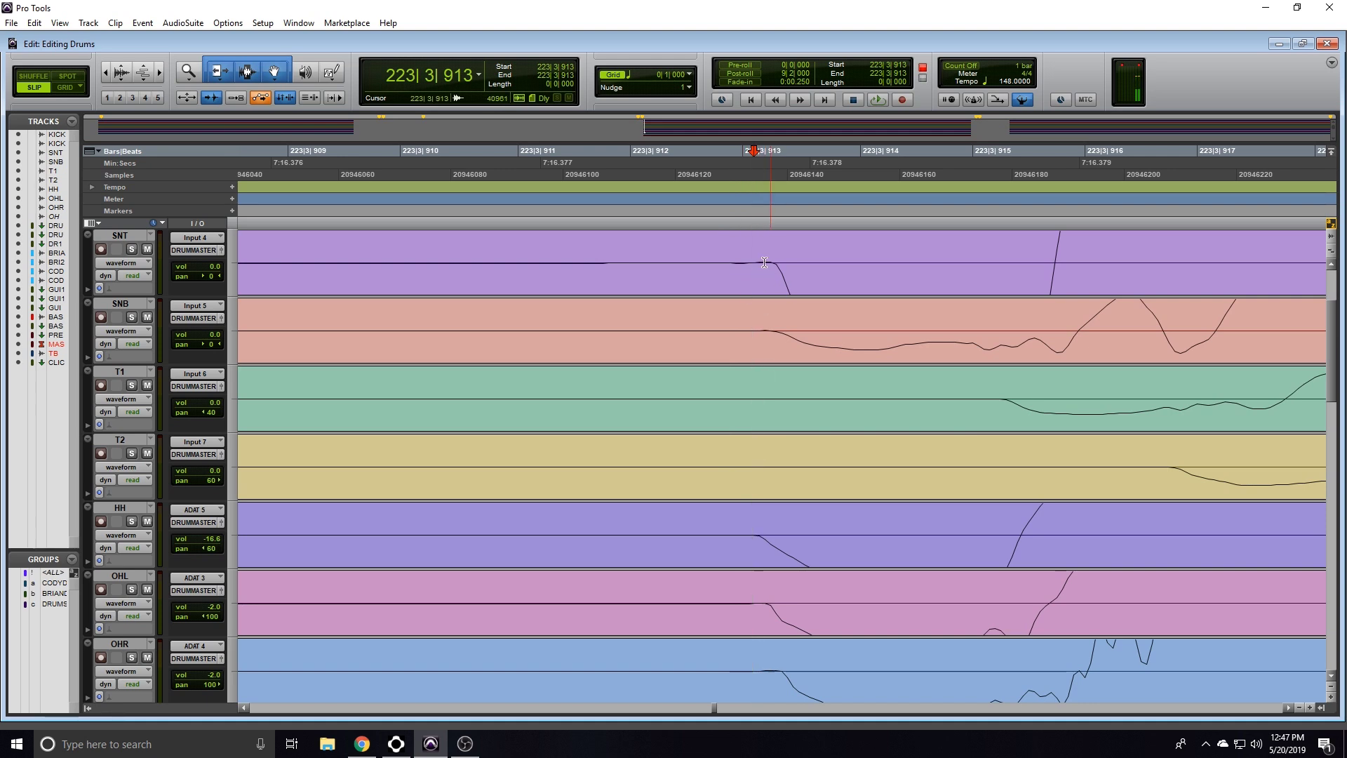
click(779, 695)
shift+click(797, 630)
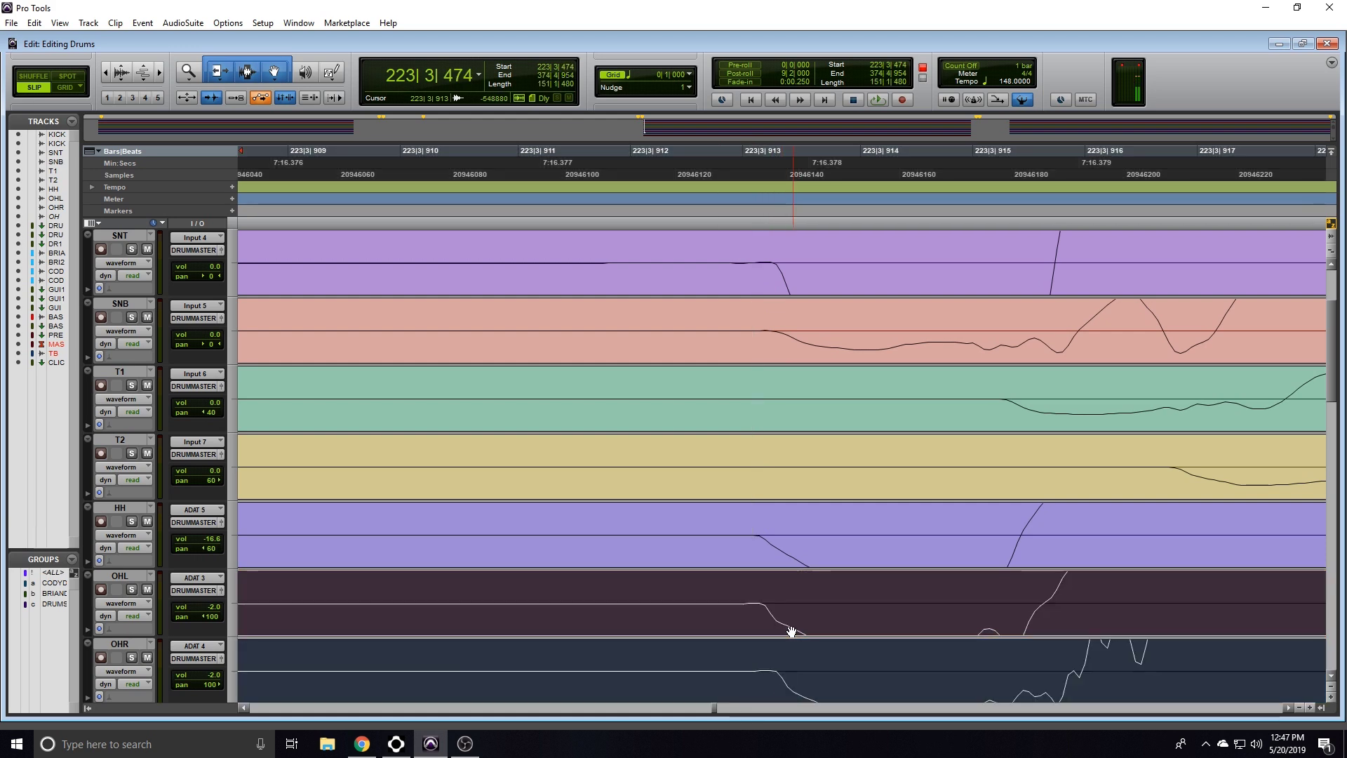
click(756, 225)
- Switch the edit mode from Slip to Grid
key(r)
key(r)
key(r)
key(r)
key(r)
key(r)
key(r)
key(r)
key(r)
key(r)
key(r)
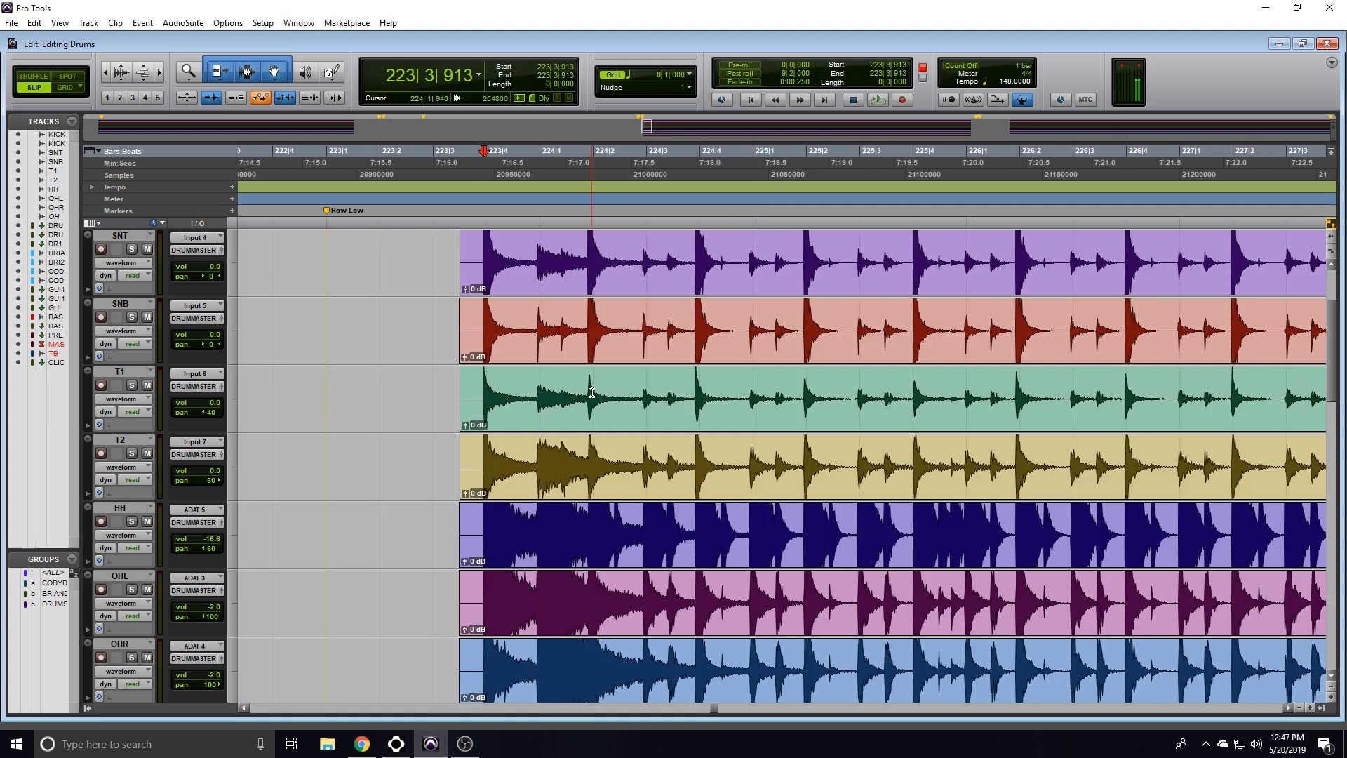
scroll(592, 392, up, 2)
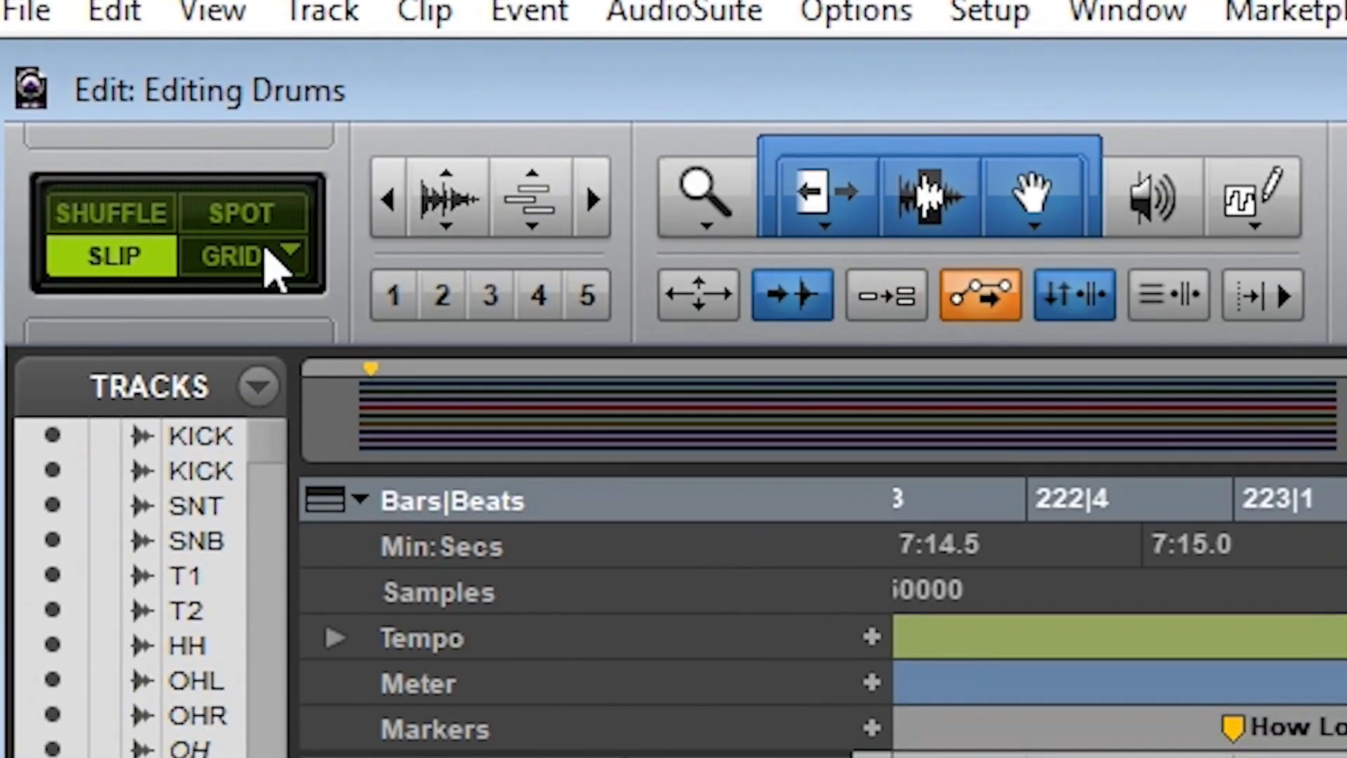
click(229, 261)
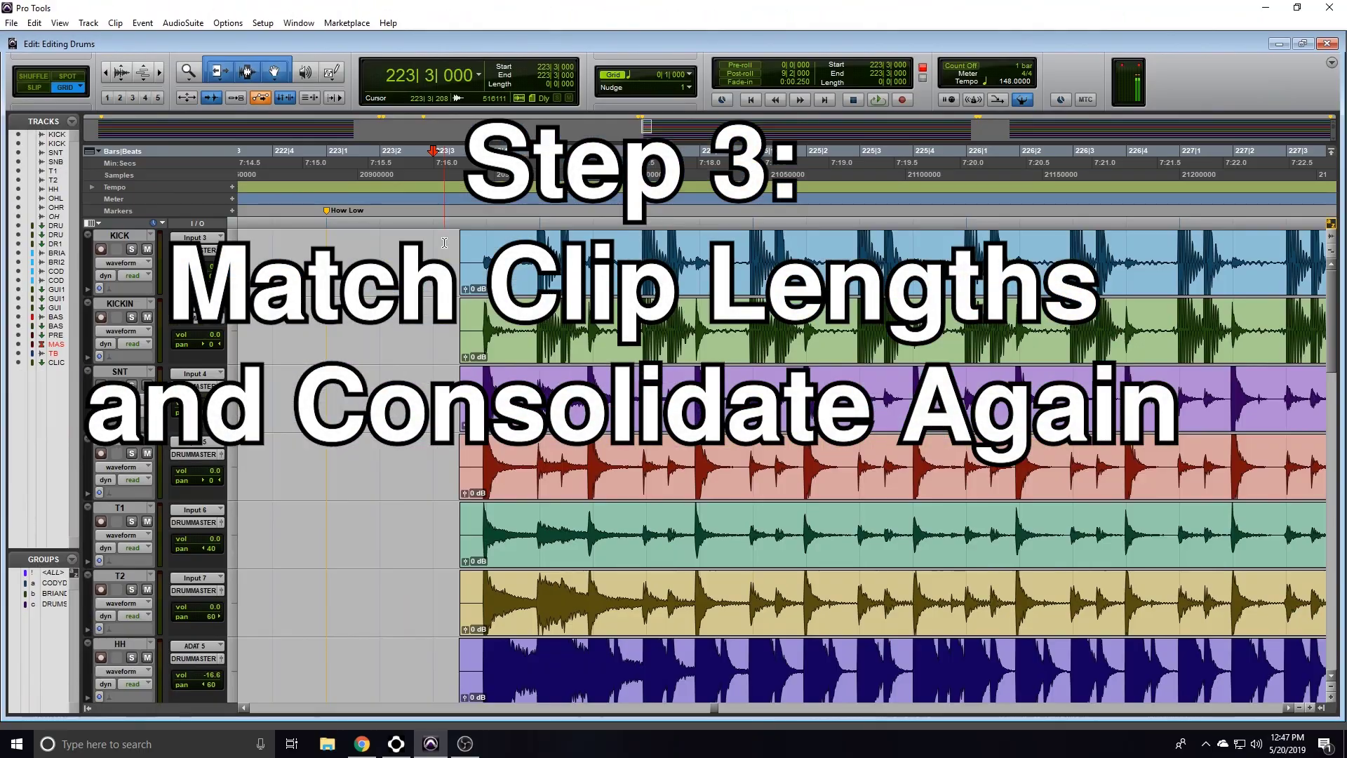
- Compare the clip start points around 223|3|472 on all drum tracks from KICK down to OH
key(t)
key(t)
scroll(484, 260, right, 3)
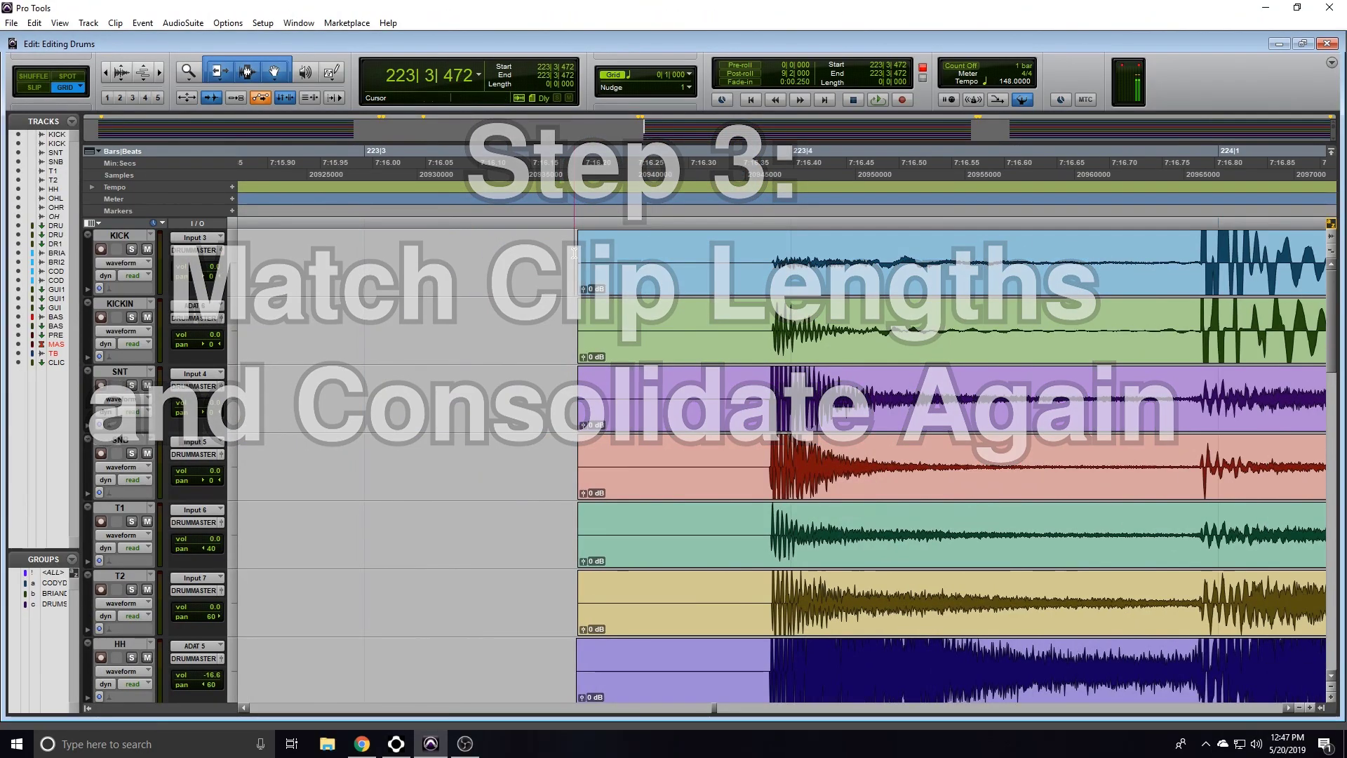
ctrl+click(574, 275)
key(t)
key(t)
key(t)
key(t)
key(t)
key(t)
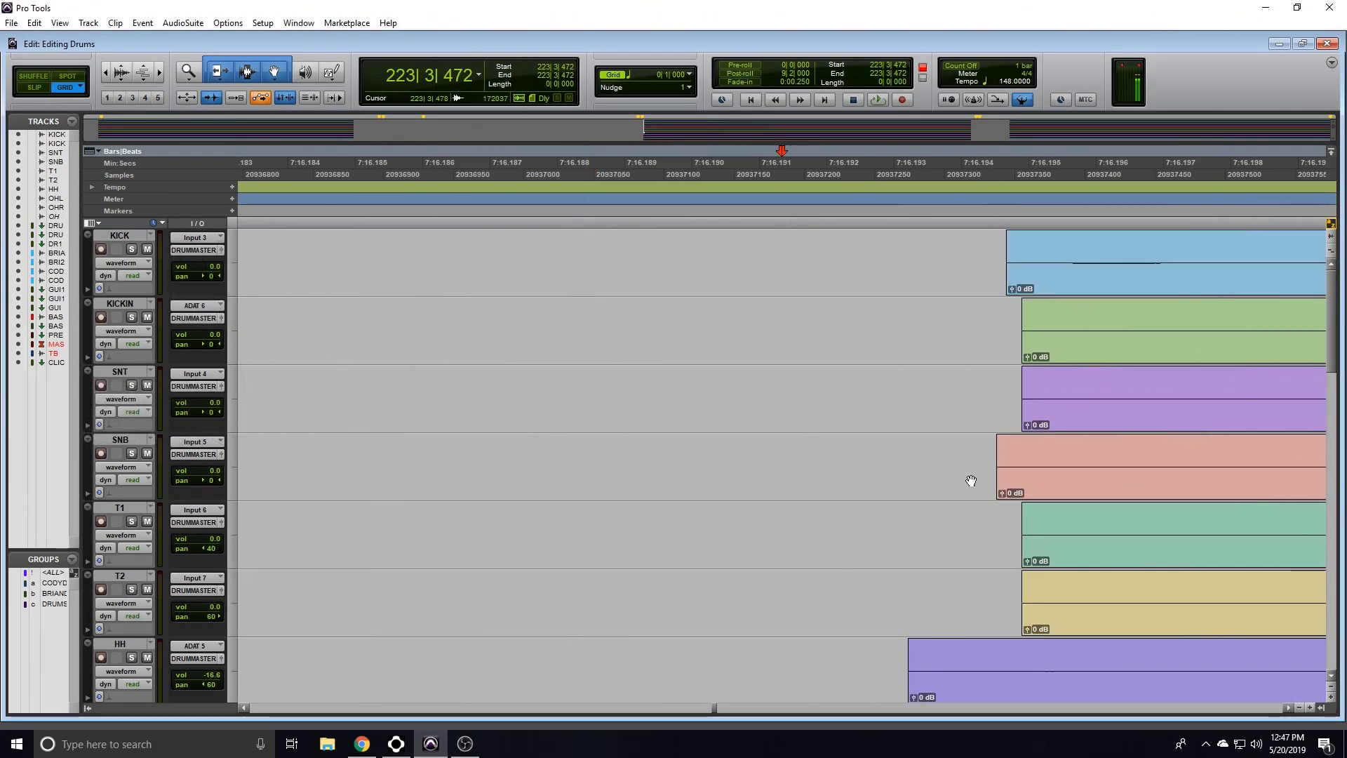
scroll(1004, 468, down, 5)
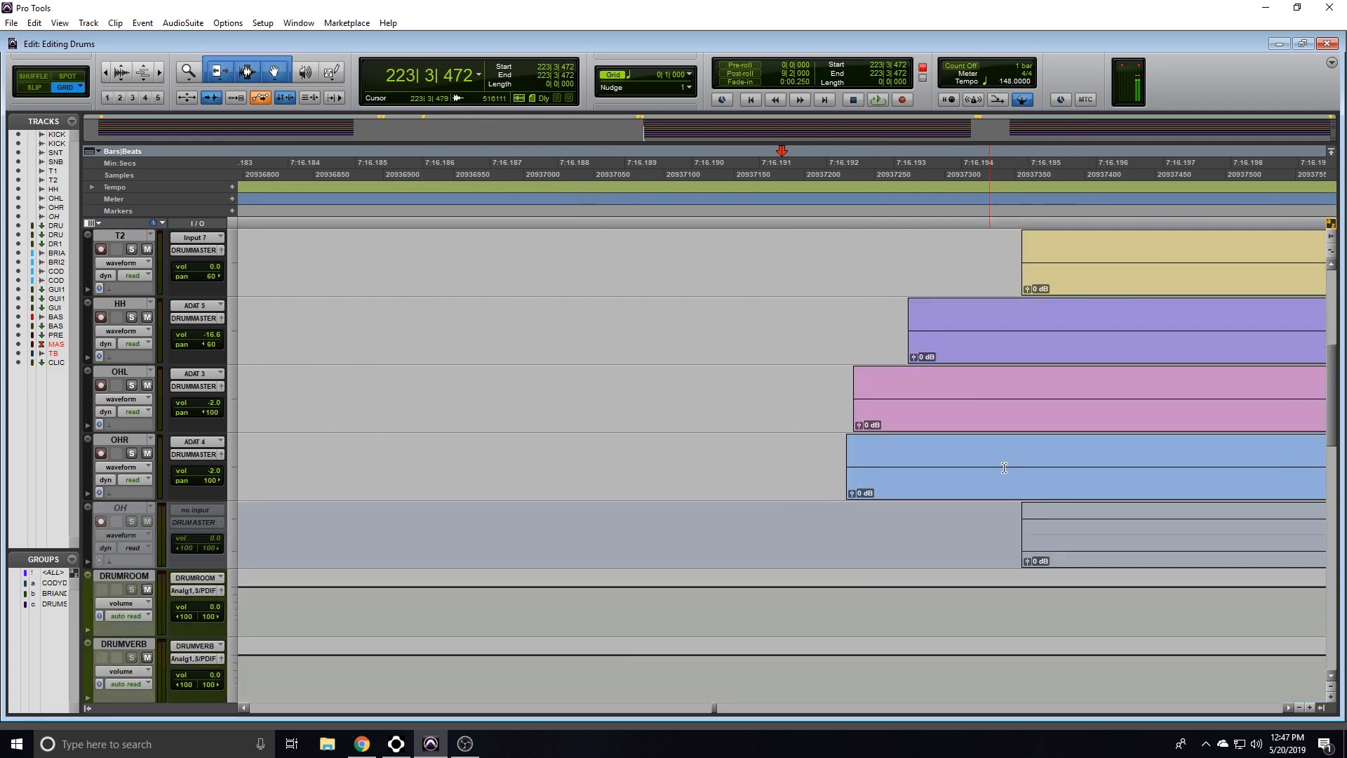
scroll(988, 421, up, 3)
scroll(1011, 414, down, 3)
scroll(1021, 379, up, 5)
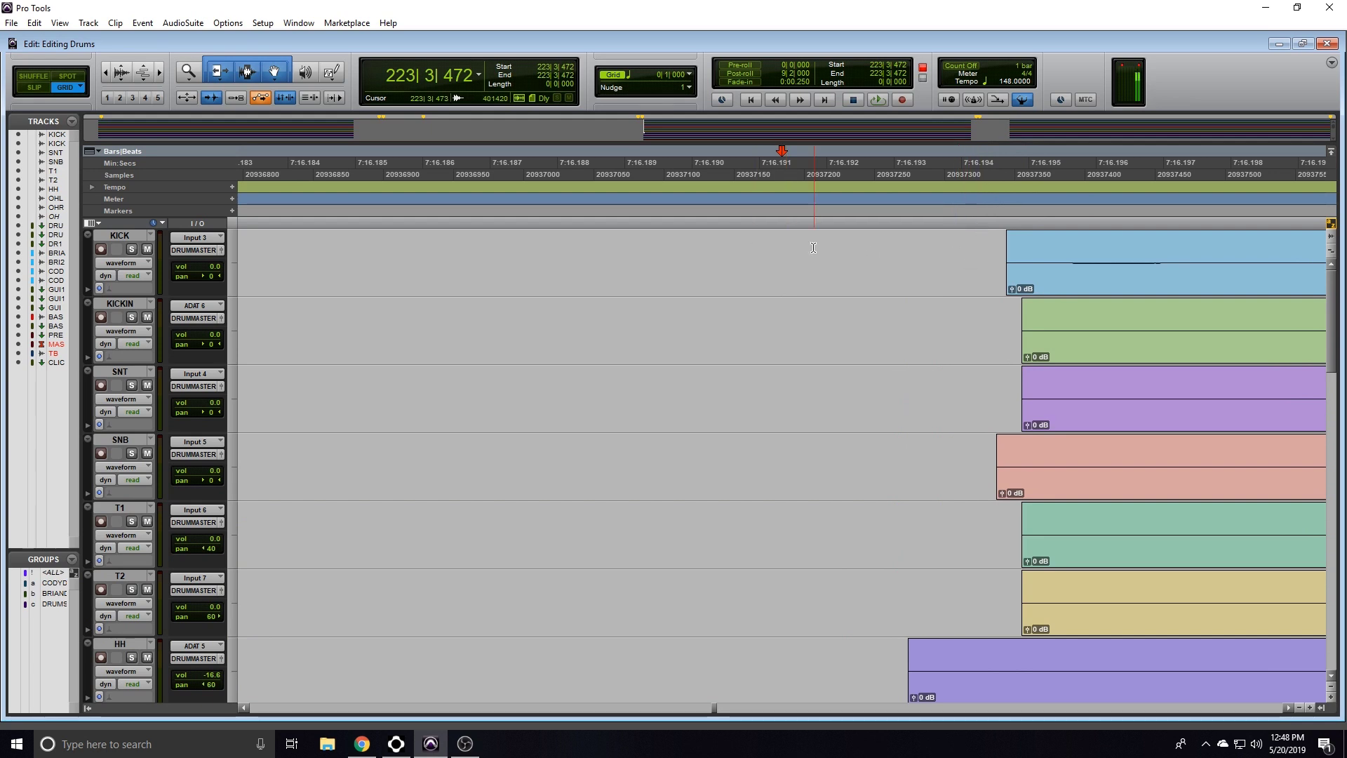
- Select across all drum tracks from 223|3|473 to 223|3|481 and delete the uneven clip starts
drag(819, 244, 1039, 705)
scroll(1048, 410, up, 5)
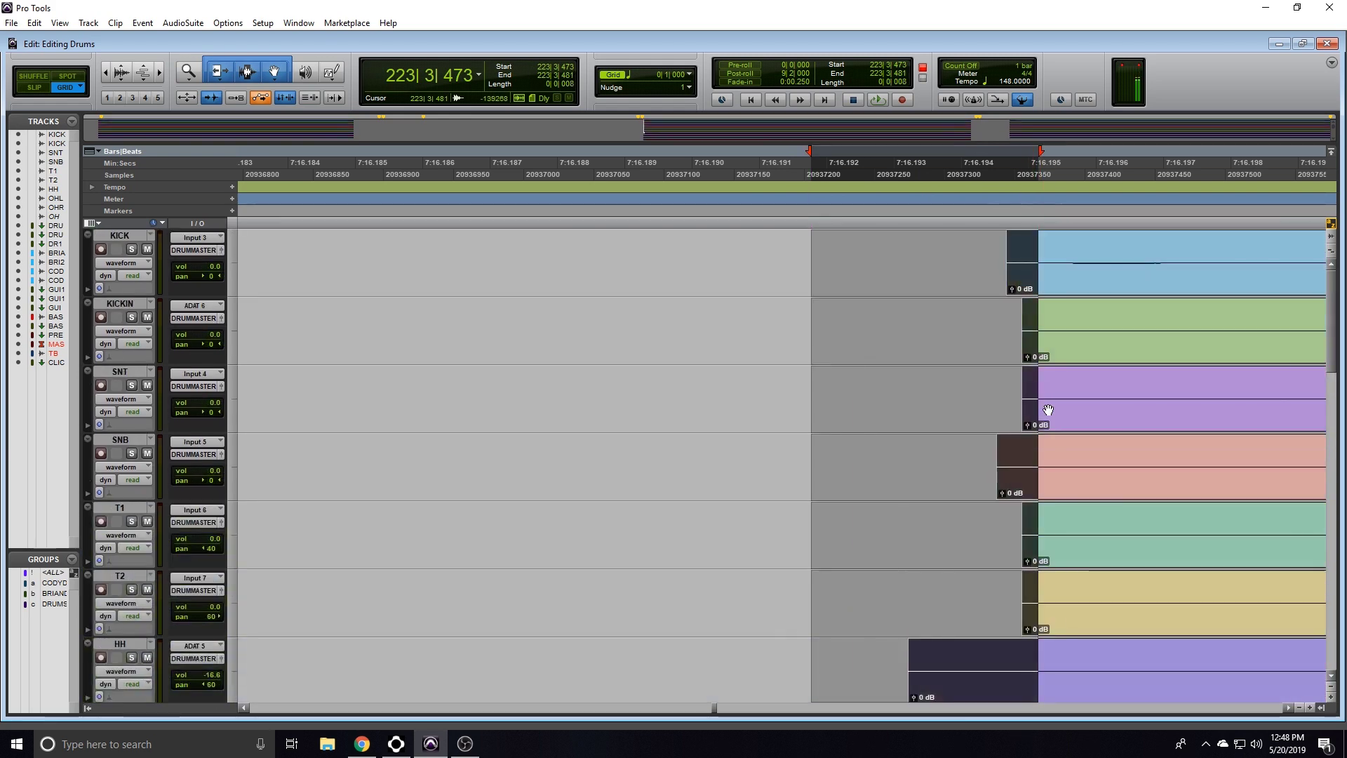
key(Delete)
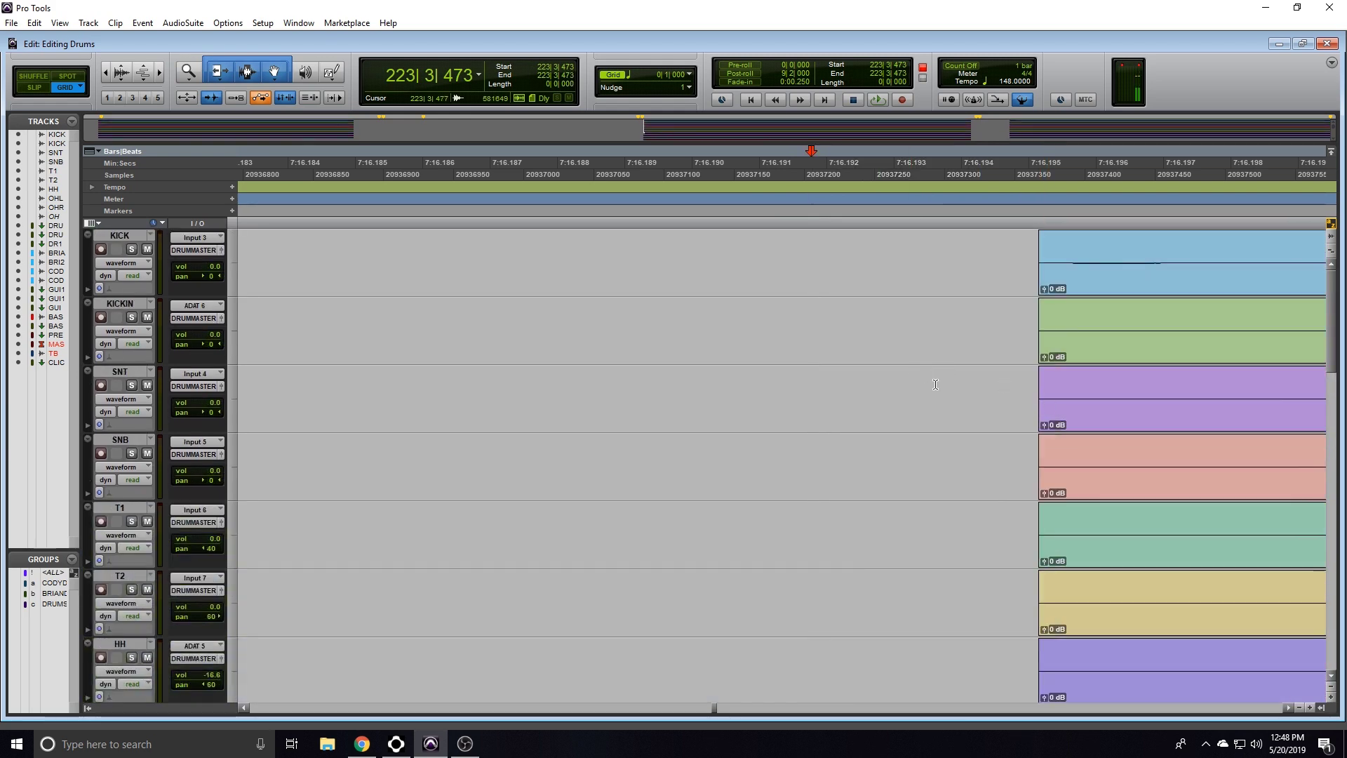
- Compare the clip end points of the drum tracks at 375|1|000, just before the END marker
scroll(936, 385, right, 3)
scroll(738, 362, down, 5)
scroll(747, 344, right, 3)
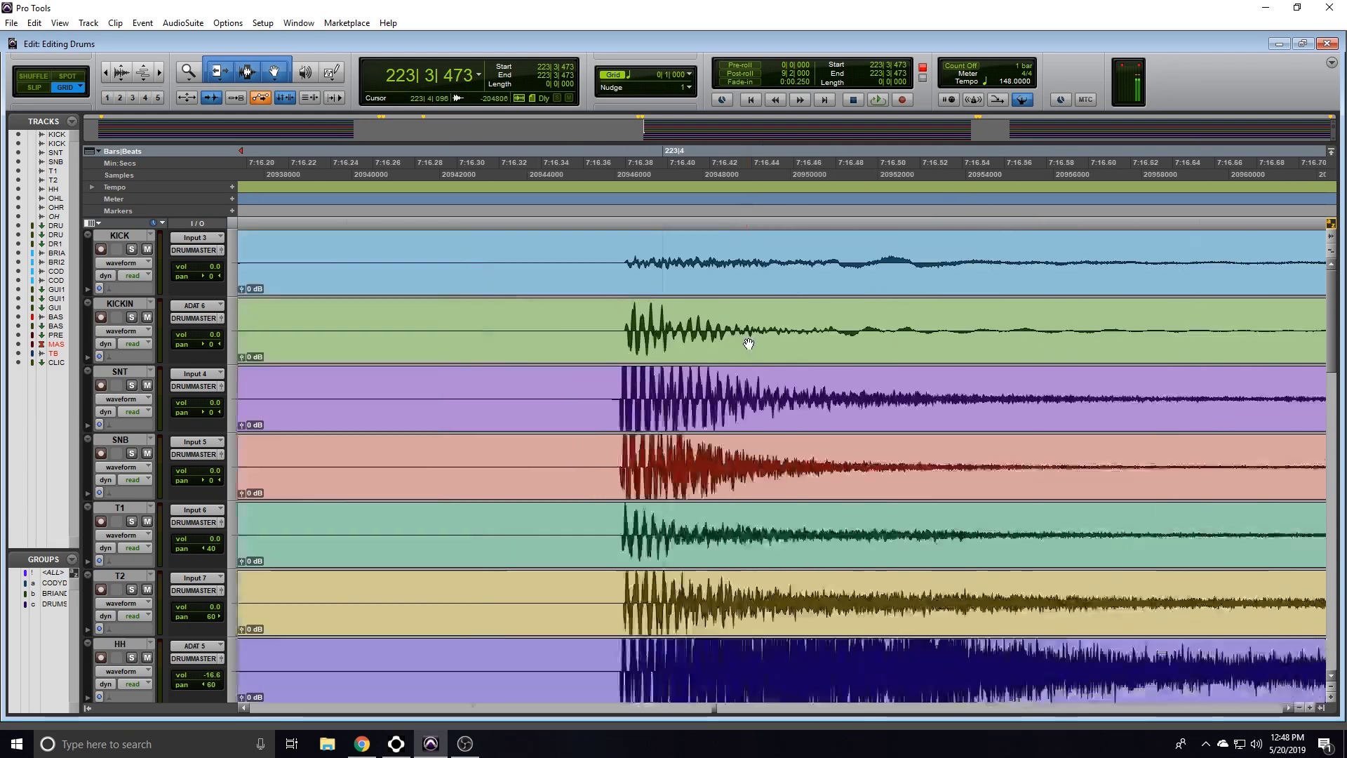
scroll(748, 345, down, 8)
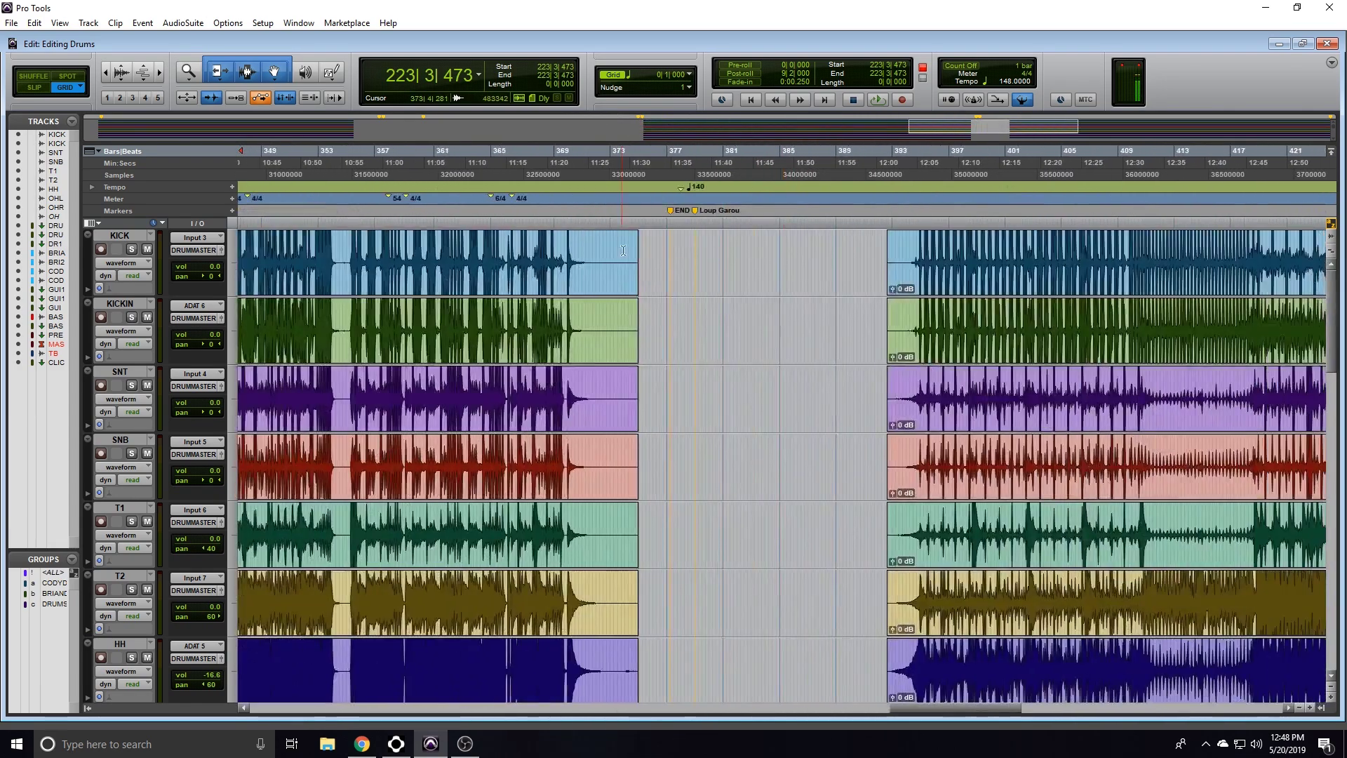
click(639, 250)
scroll(789, 377, up, 10)
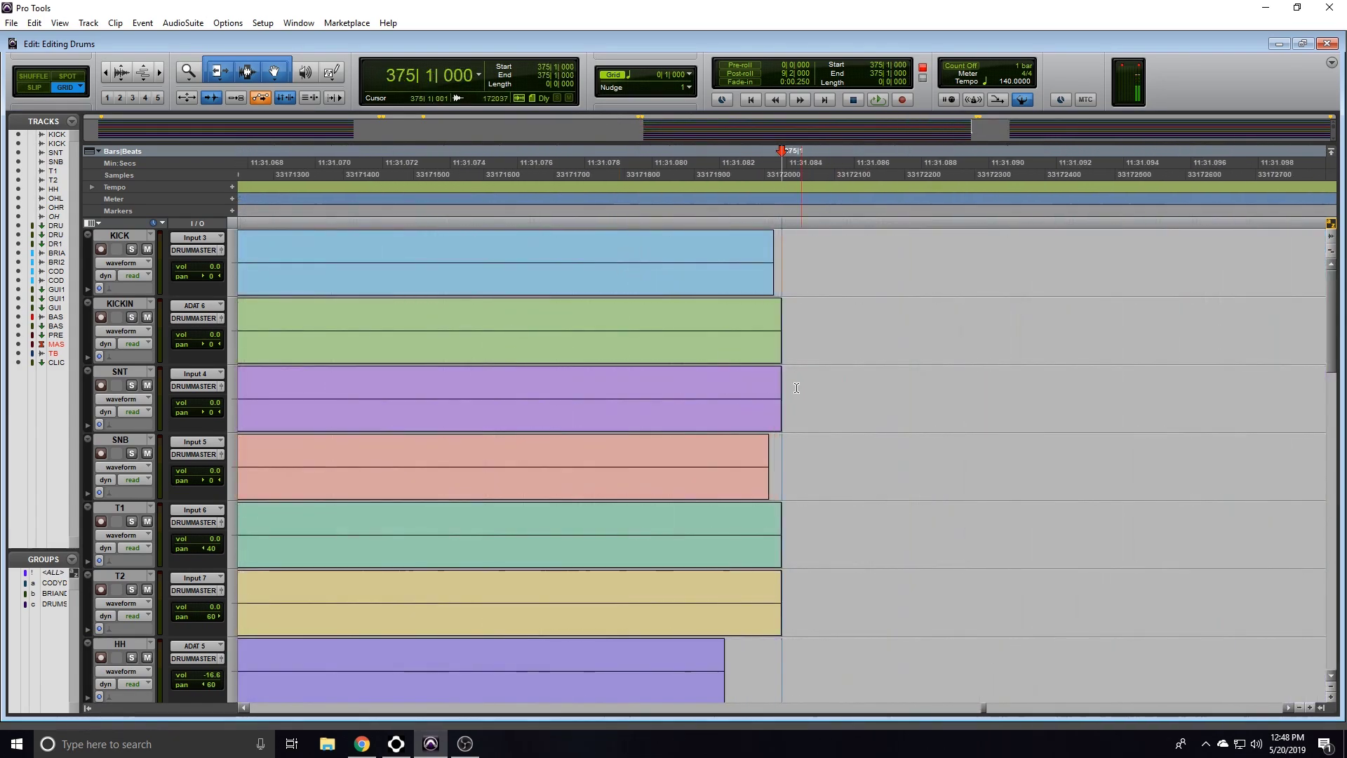
scroll(789, 377, down, 10)
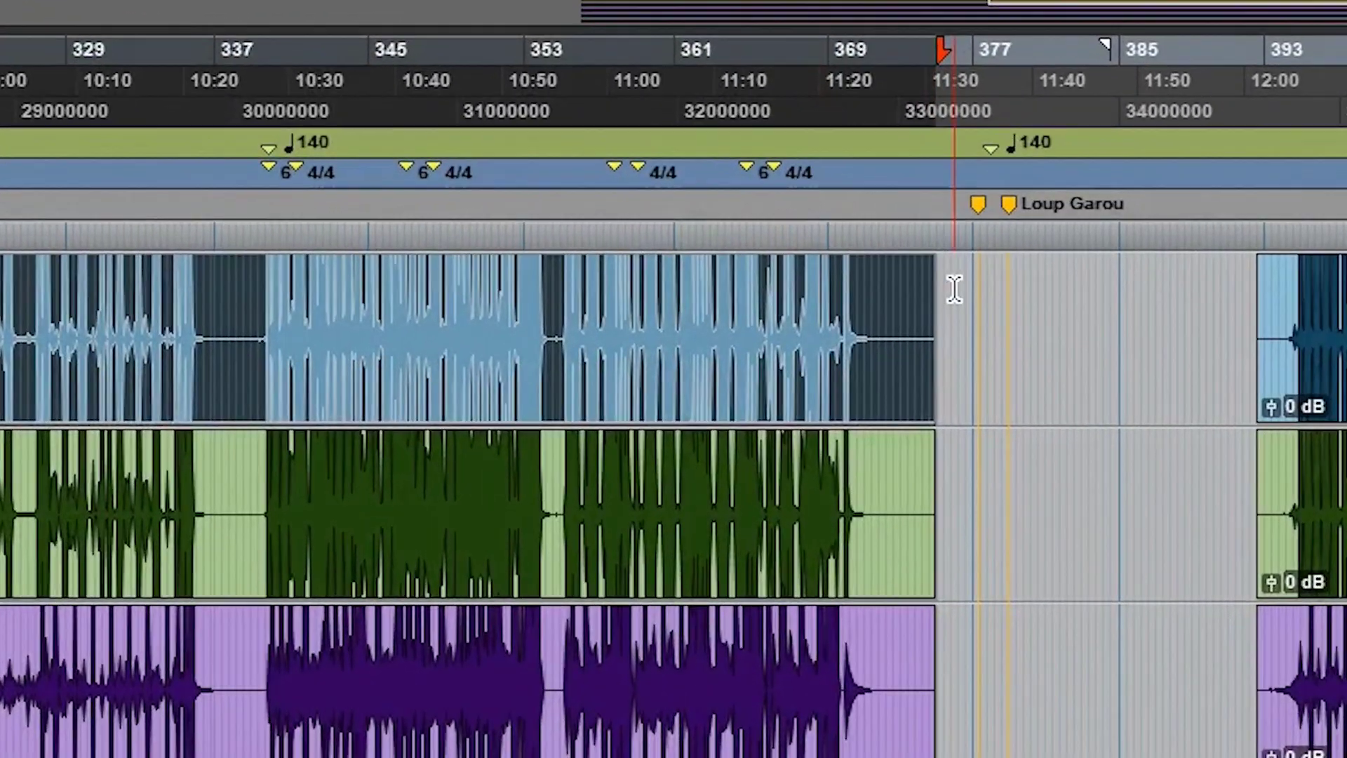
- Select the song on KICK from 223|3|481 to 375|3|000 and extend the selection down through all drum tracks
click(948, 310)
shift+click(947, 310)
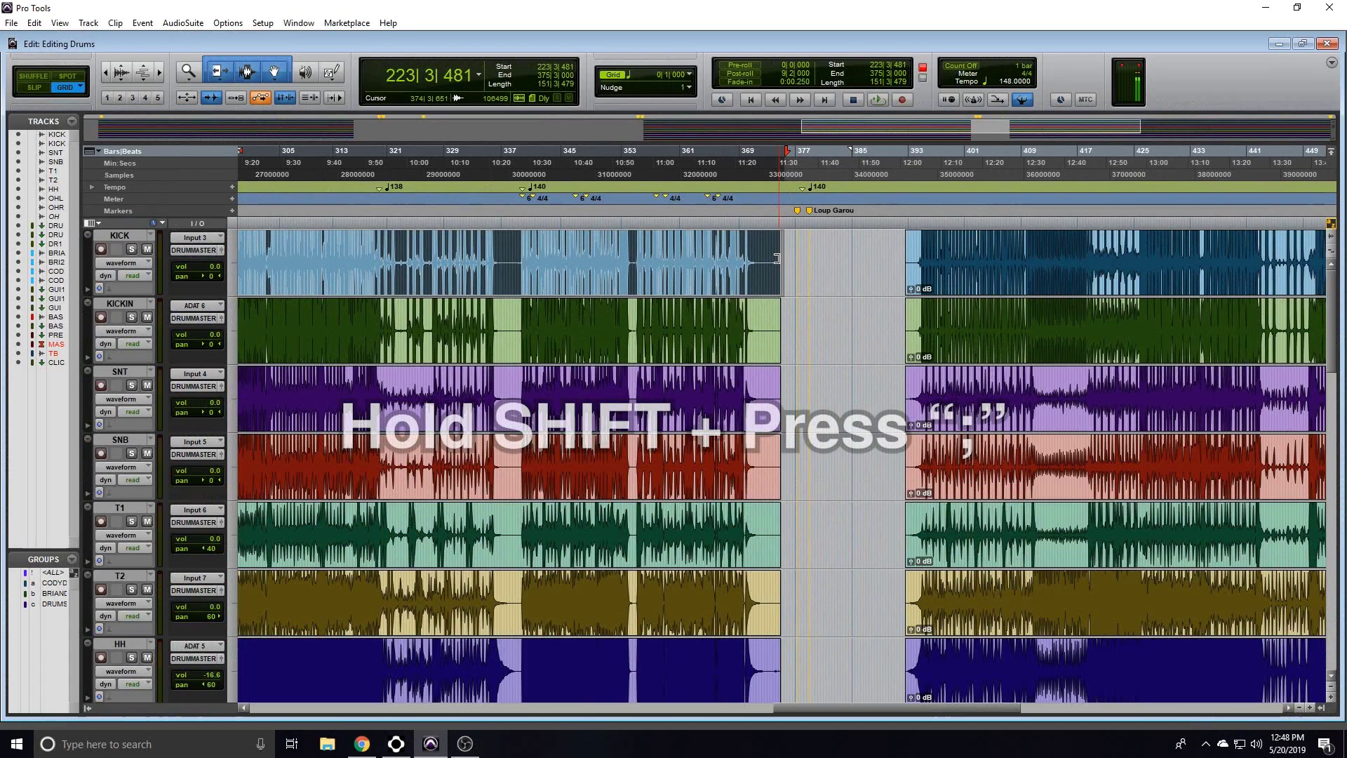
key(shift+semicolon)
key(shift+semicolon)
key(shift+semicolon)
key(shift+semicolon)
key(shift+semicolon)
key(shift+semicolon)
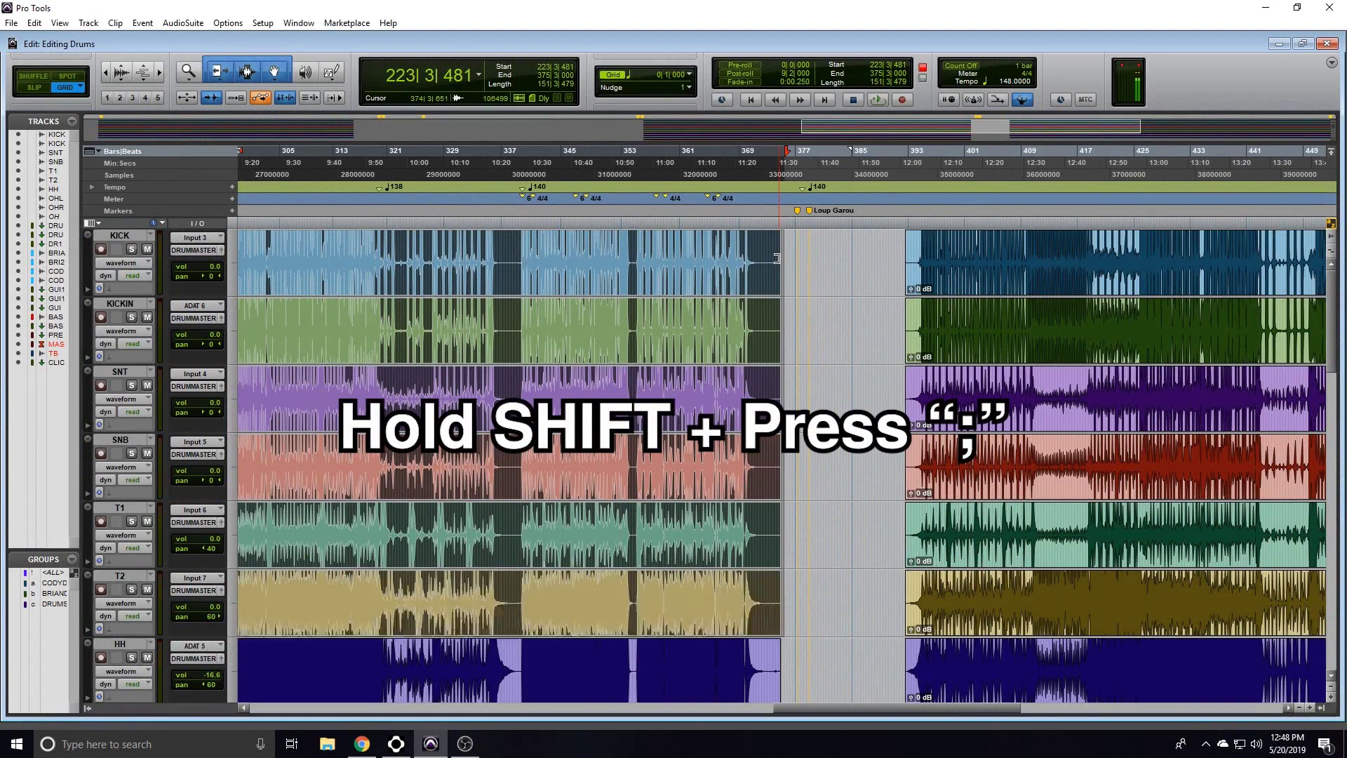
key(shift+semicolon)
key(shift+semicolon)
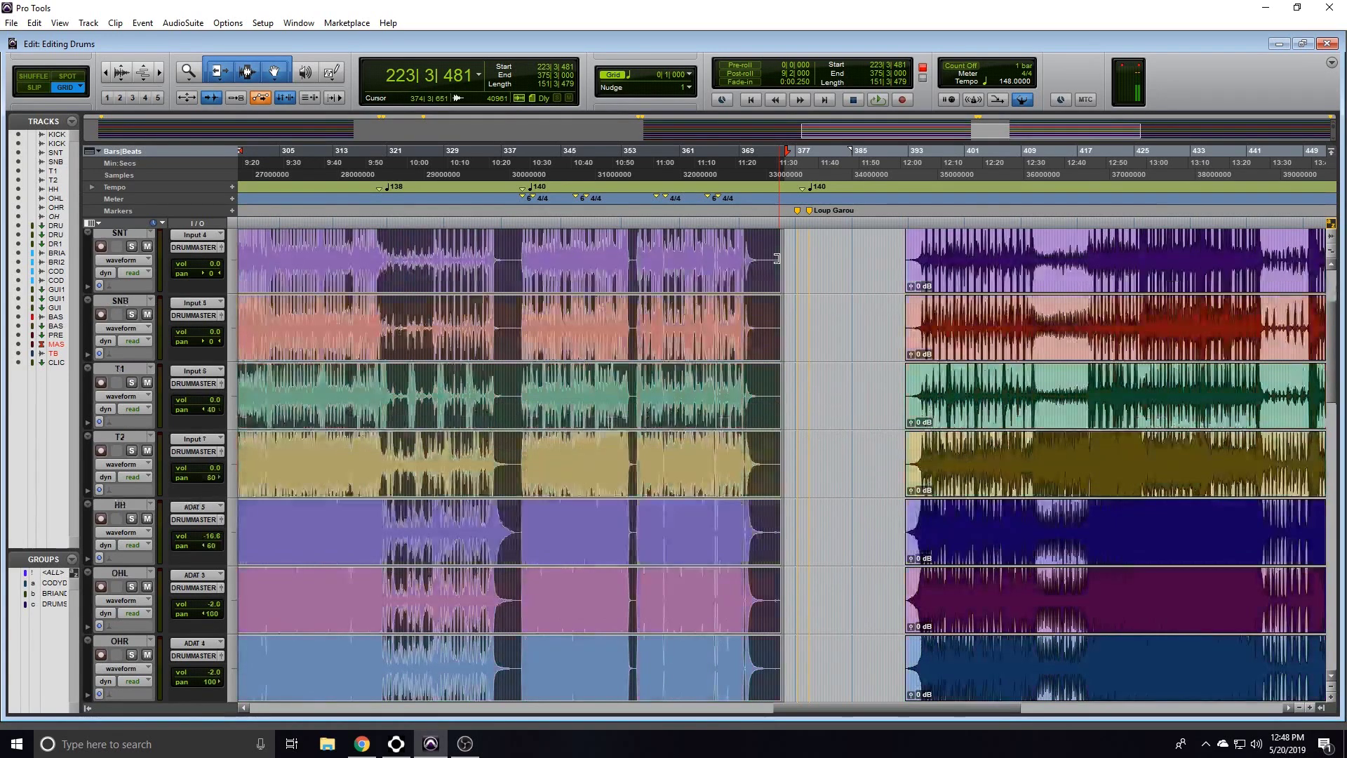
- Apply fades to the selected drum clips with the existing fade settings and consolidate them
key(ctrl+f)
key(Return)
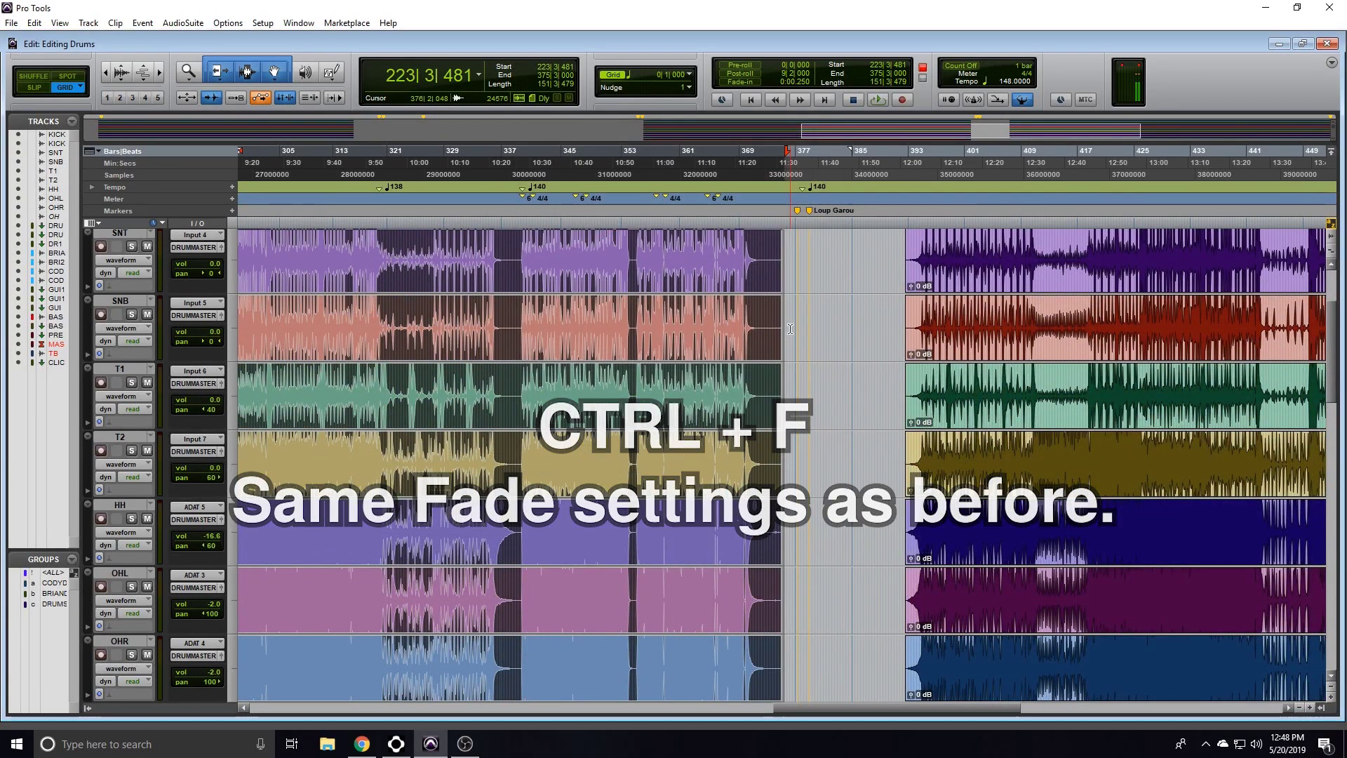
key(alt+shift+3)
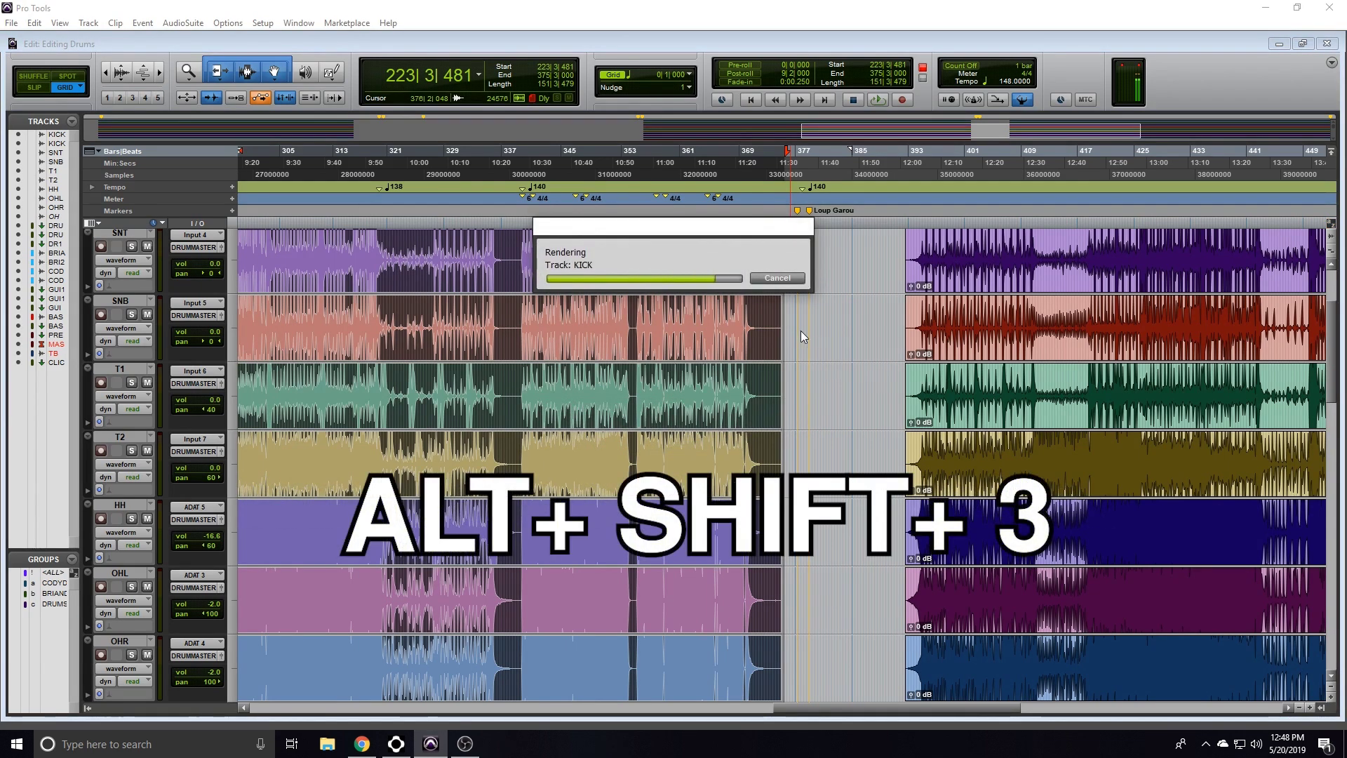
- Check that the consolidated drum clips start together at 223|3|481
key(t)
key(t)
key(t)
key(t)
key(t)
key(t)
key(t)
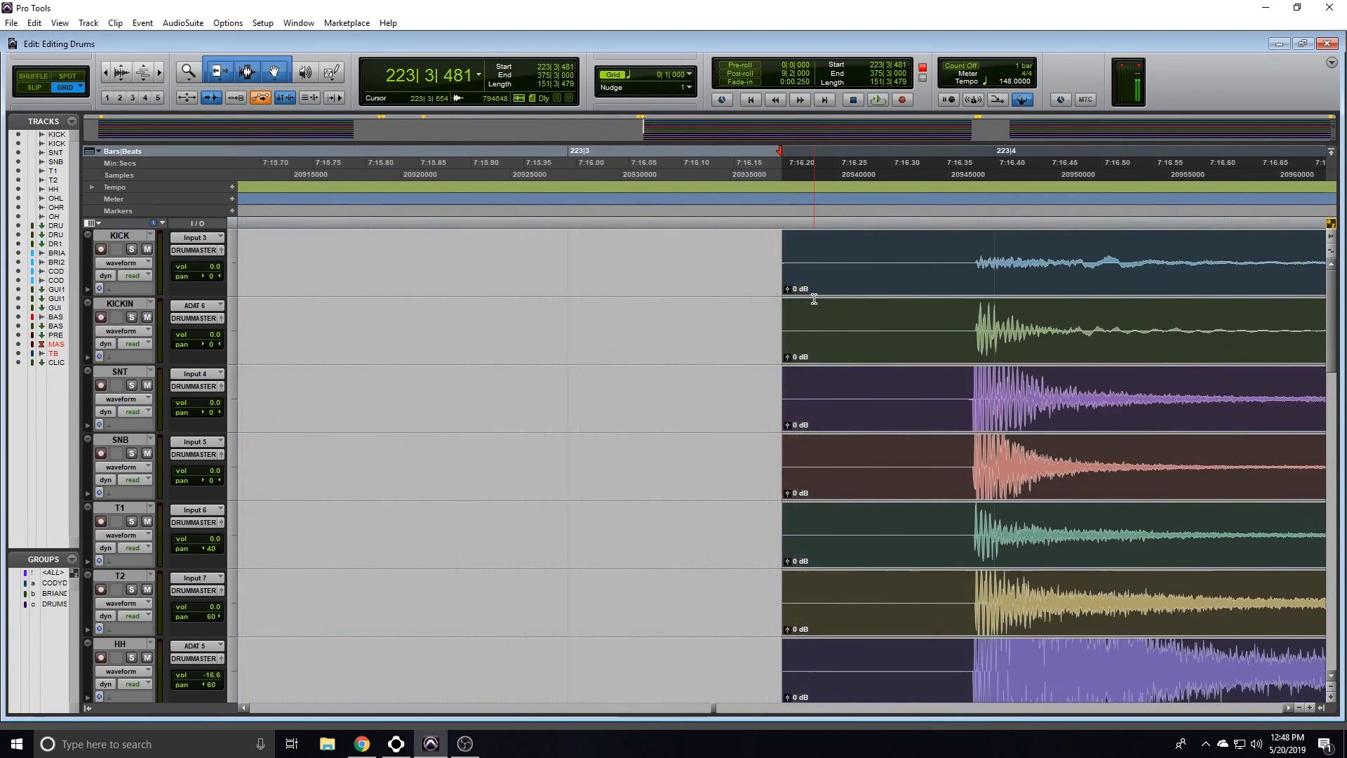
key(r)
key(r)
key(r)
key(r)
key(r)
key(r)
key(r)
- Look over the consolidated clips along the How Low song, down to the OHL, OHR and OH tracks
scroll(772, 287, right, 5)
click(679, 259)
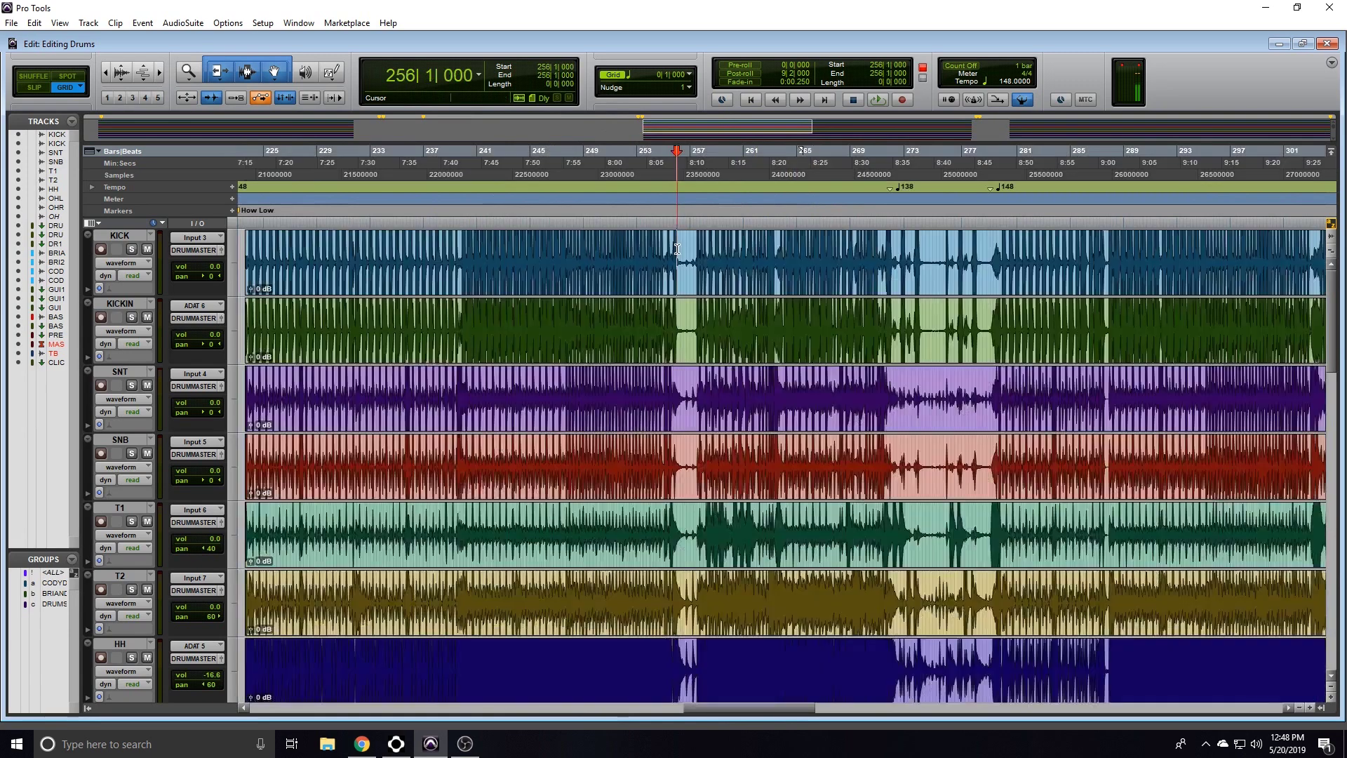
key(r)
key(r)
scroll(126, 295, down, 1)
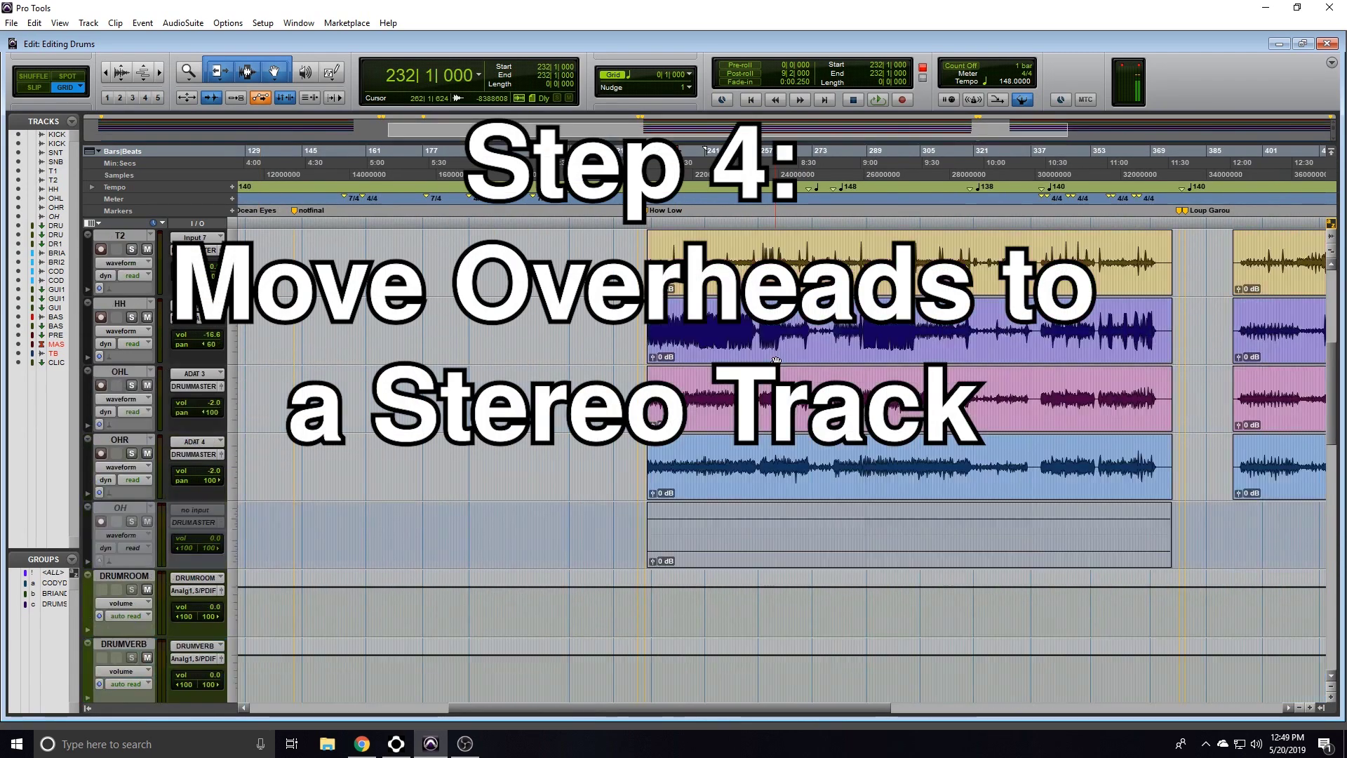
scroll(776, 360, up, 1)
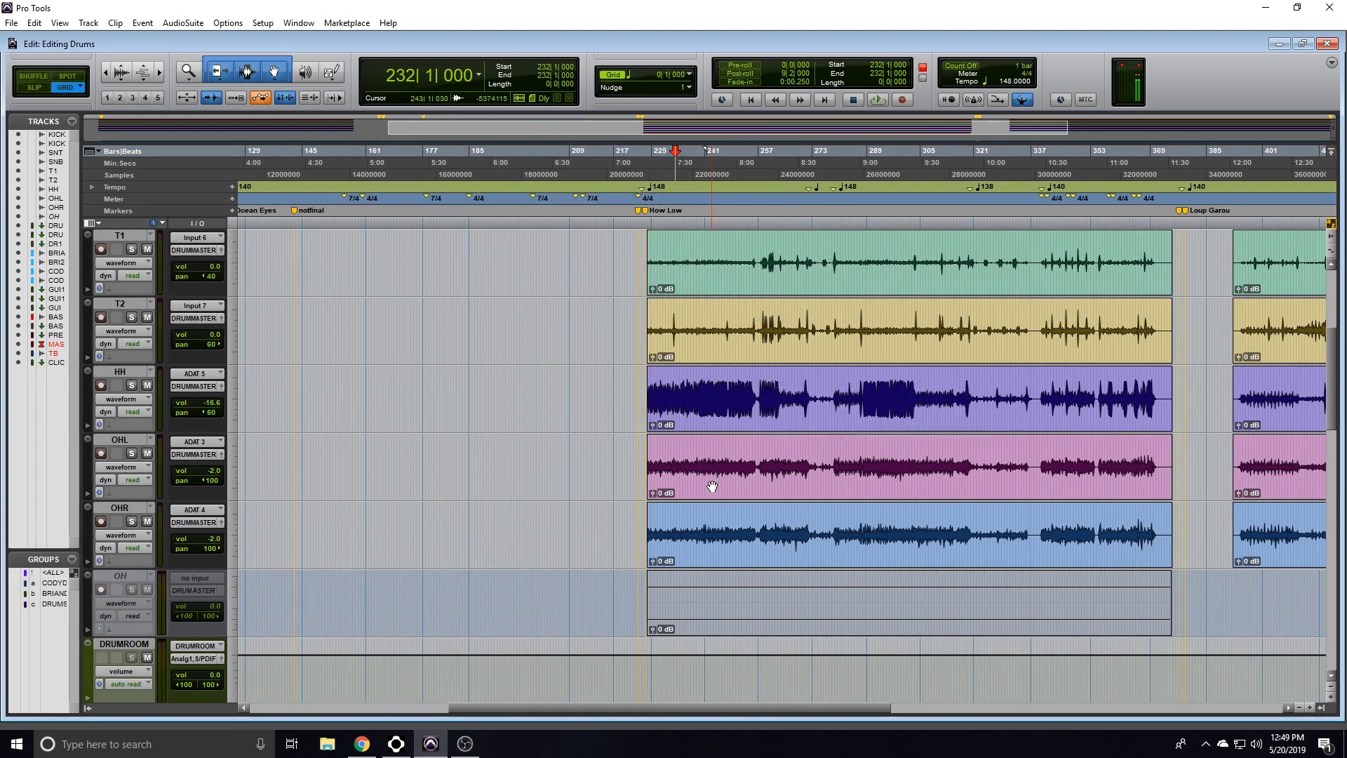
- Select the consolidated OHL and OHR clips of How Low and make the OH track active
click(713, 484)
key(t)
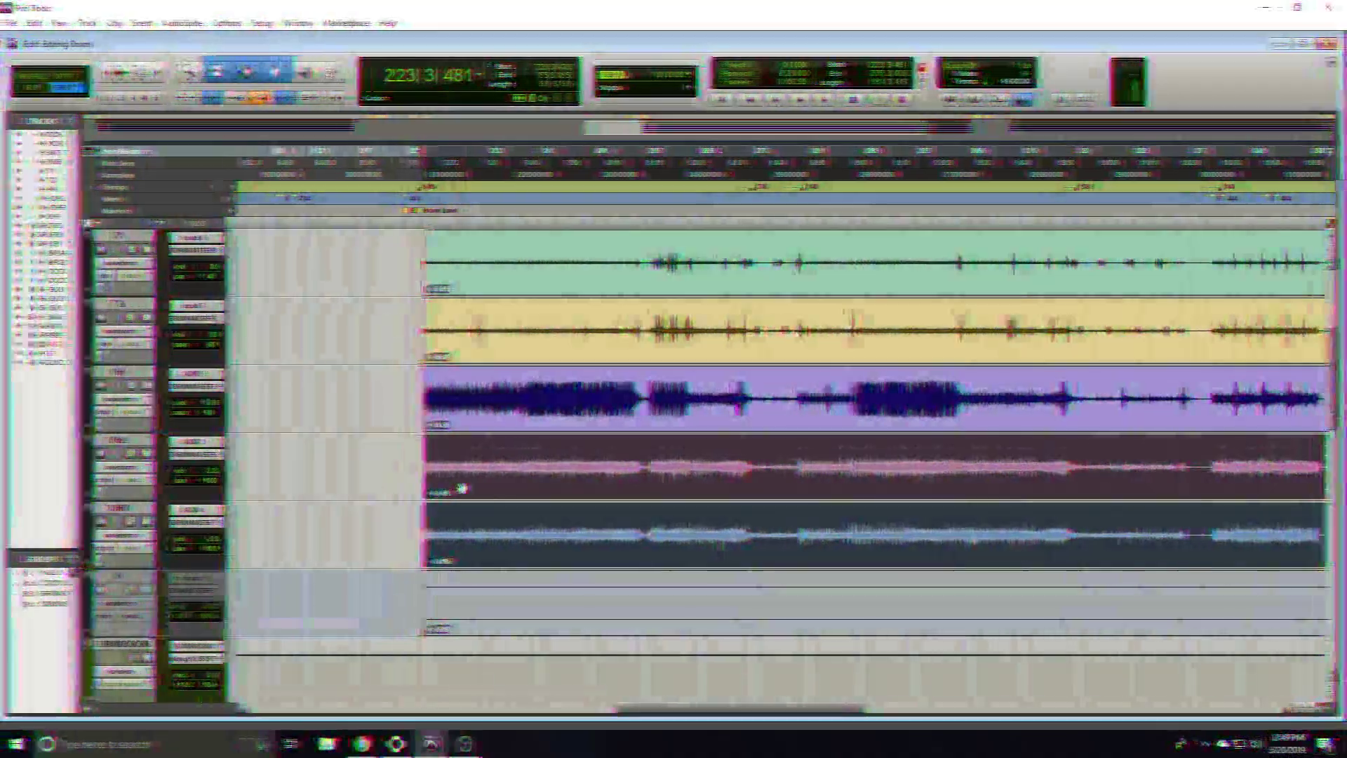
click(463, 488)
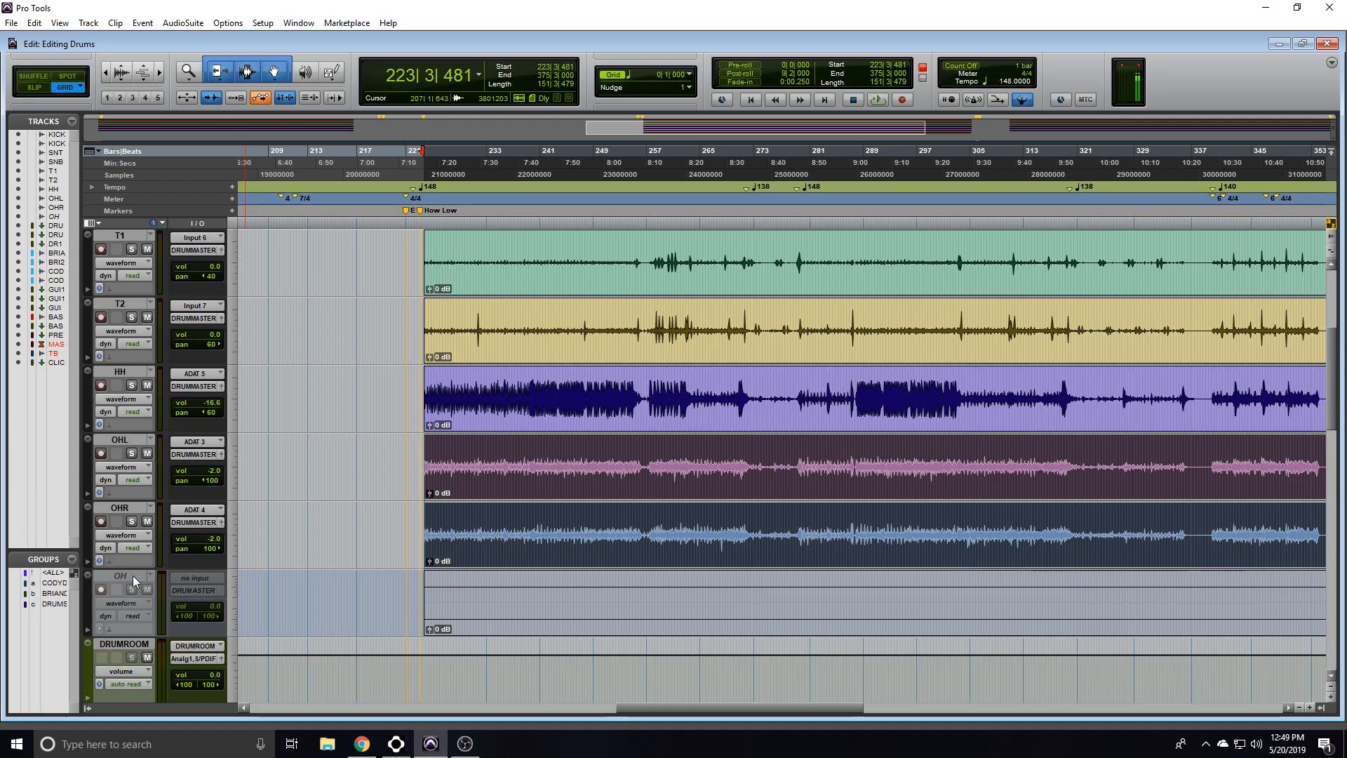
right_click(133, 576)
click(170, 596)
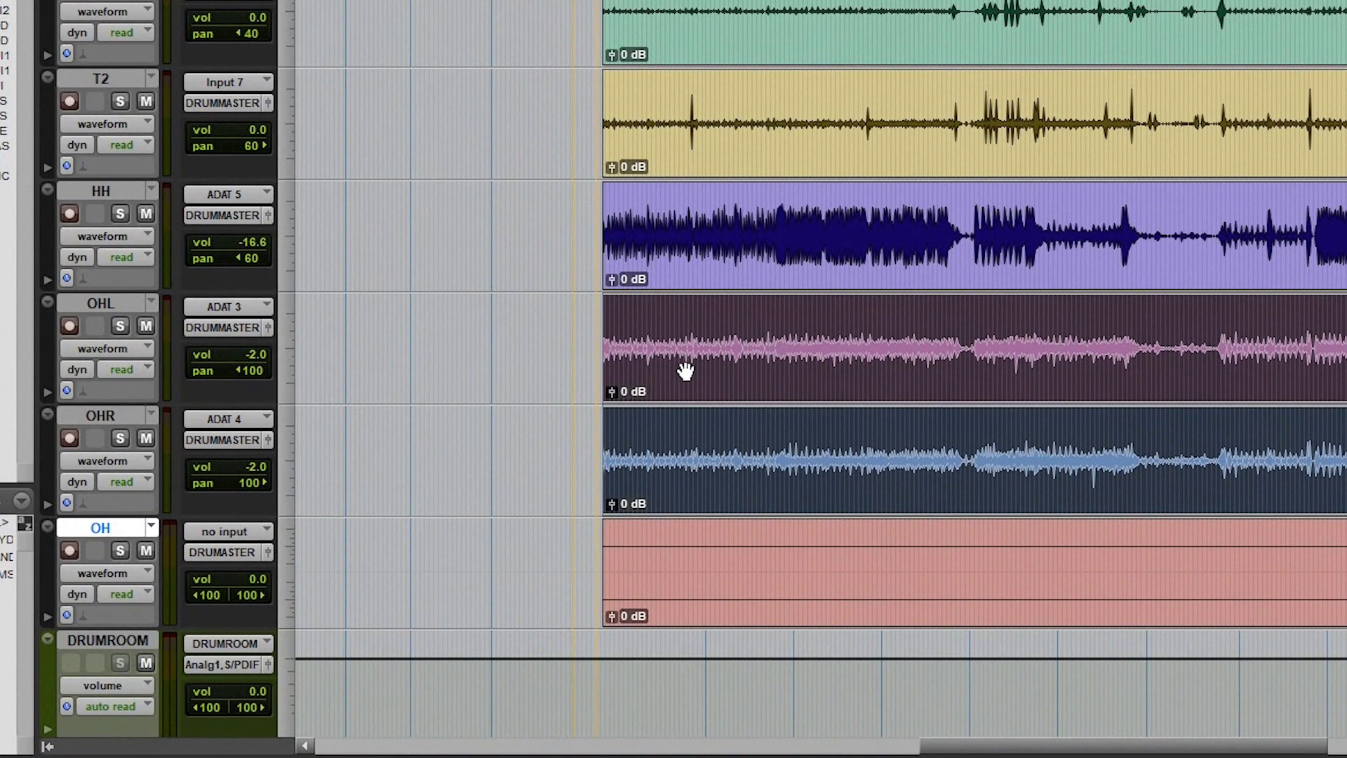
- Move the selected overhead clips onto the stereo OH track, and hide and deactivate the OHL and OHR tracks
drag(674, 381, 669, 553)
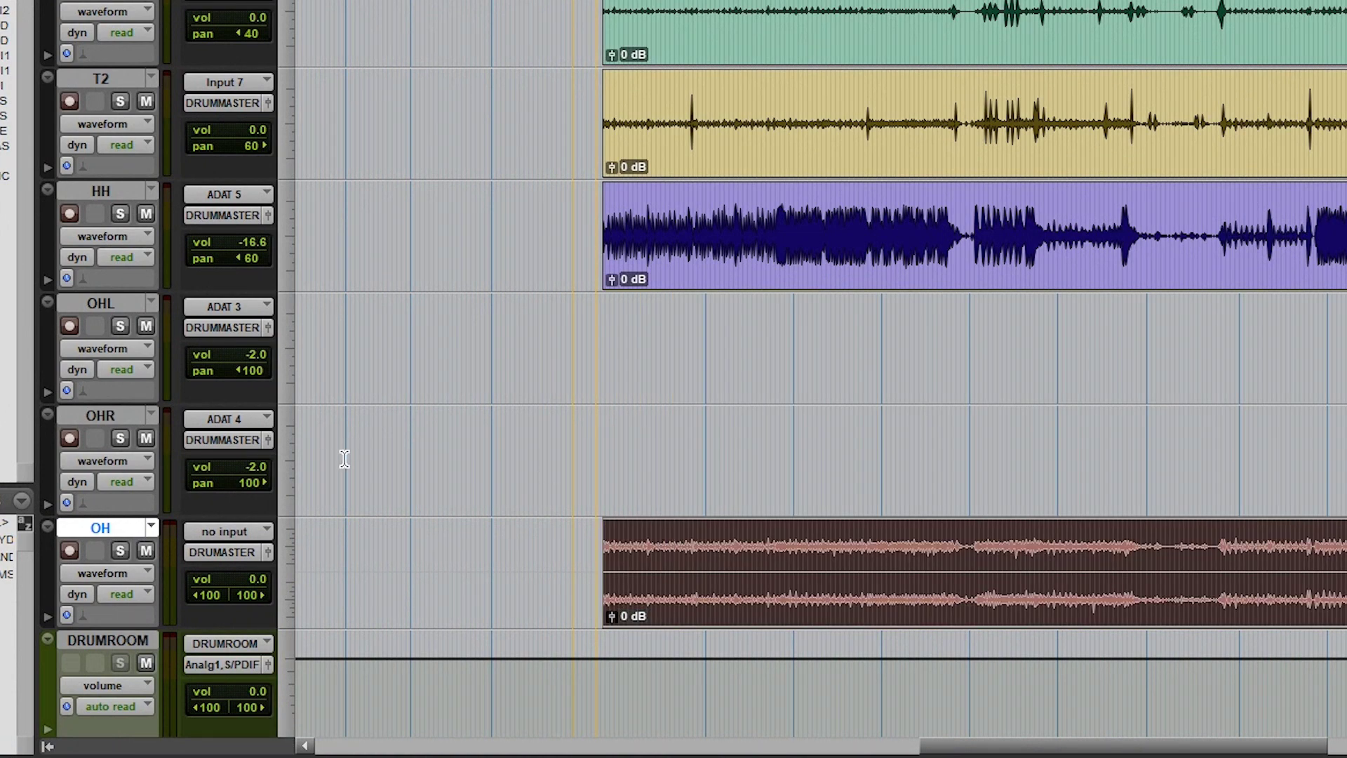
right_click(118, 299)
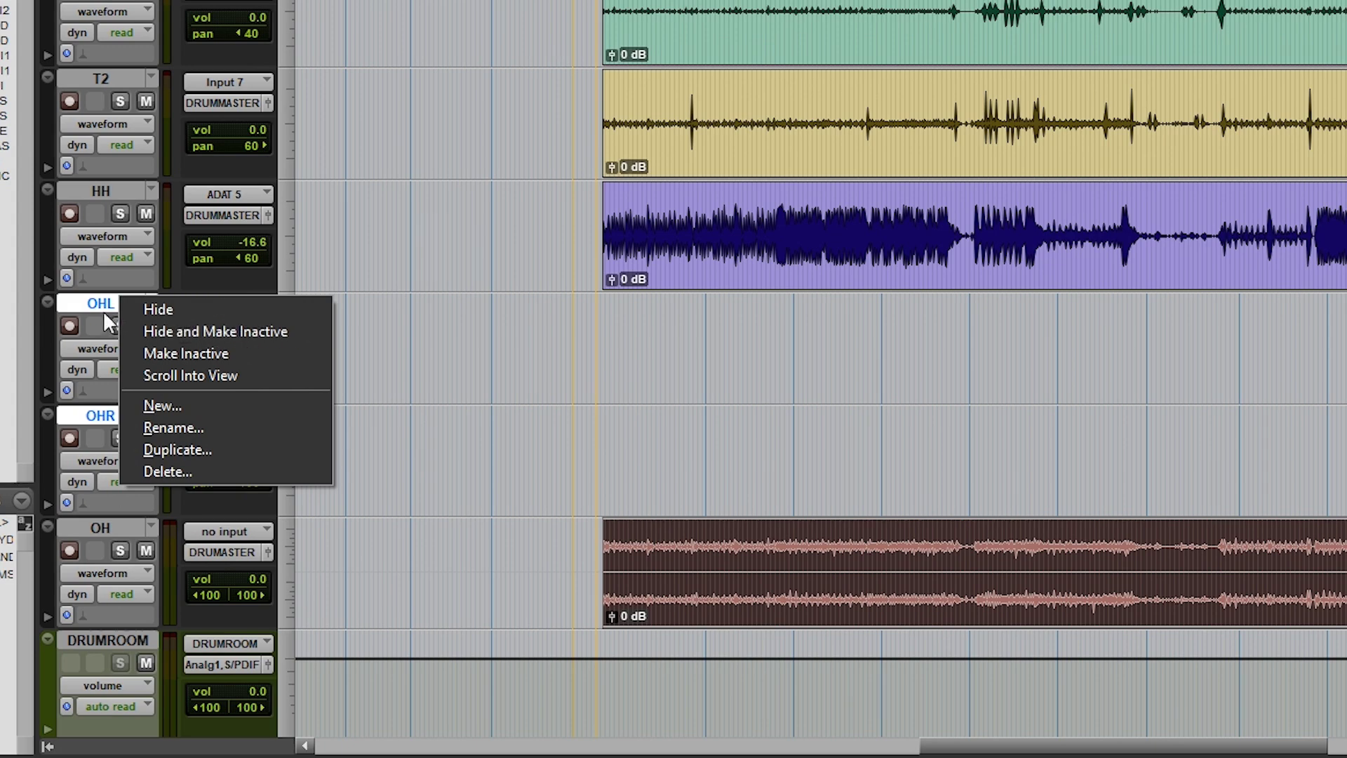
click(158, 334)
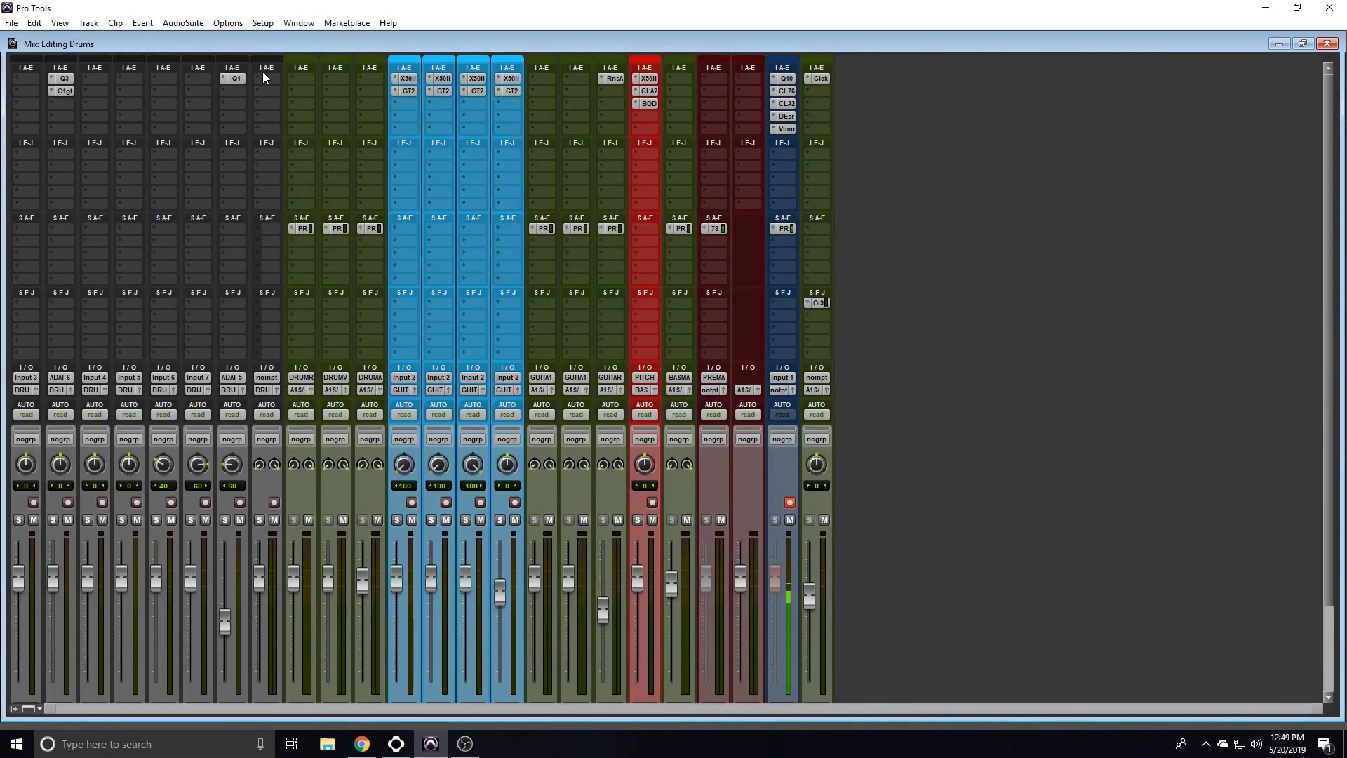
- Insert a stereo Q1 equalizer on the OH track, set its frequency to 600 and enable its band
click(268, 82)
mouse_move(326, 100)
mouse_move(438, 100)
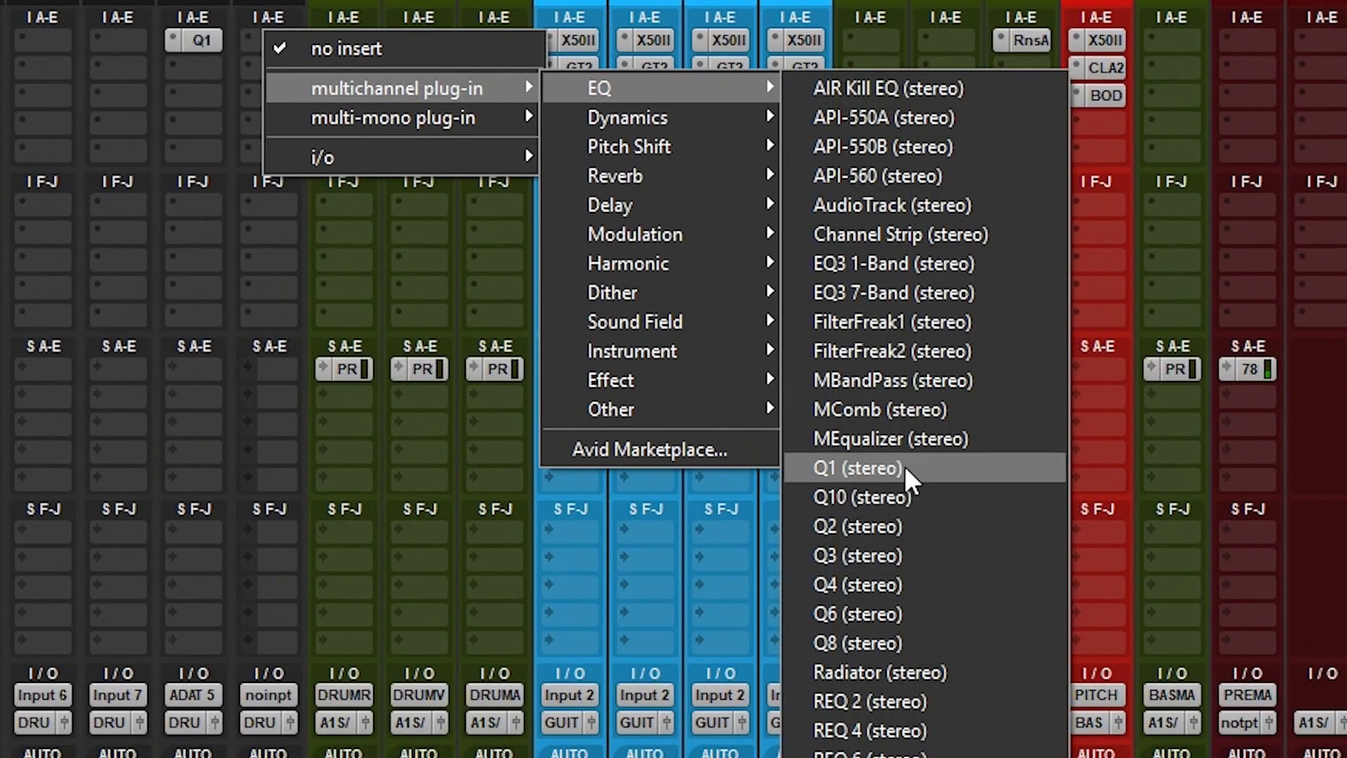
click(891, 491)
click(443, 653)
text(600)
key(Return)
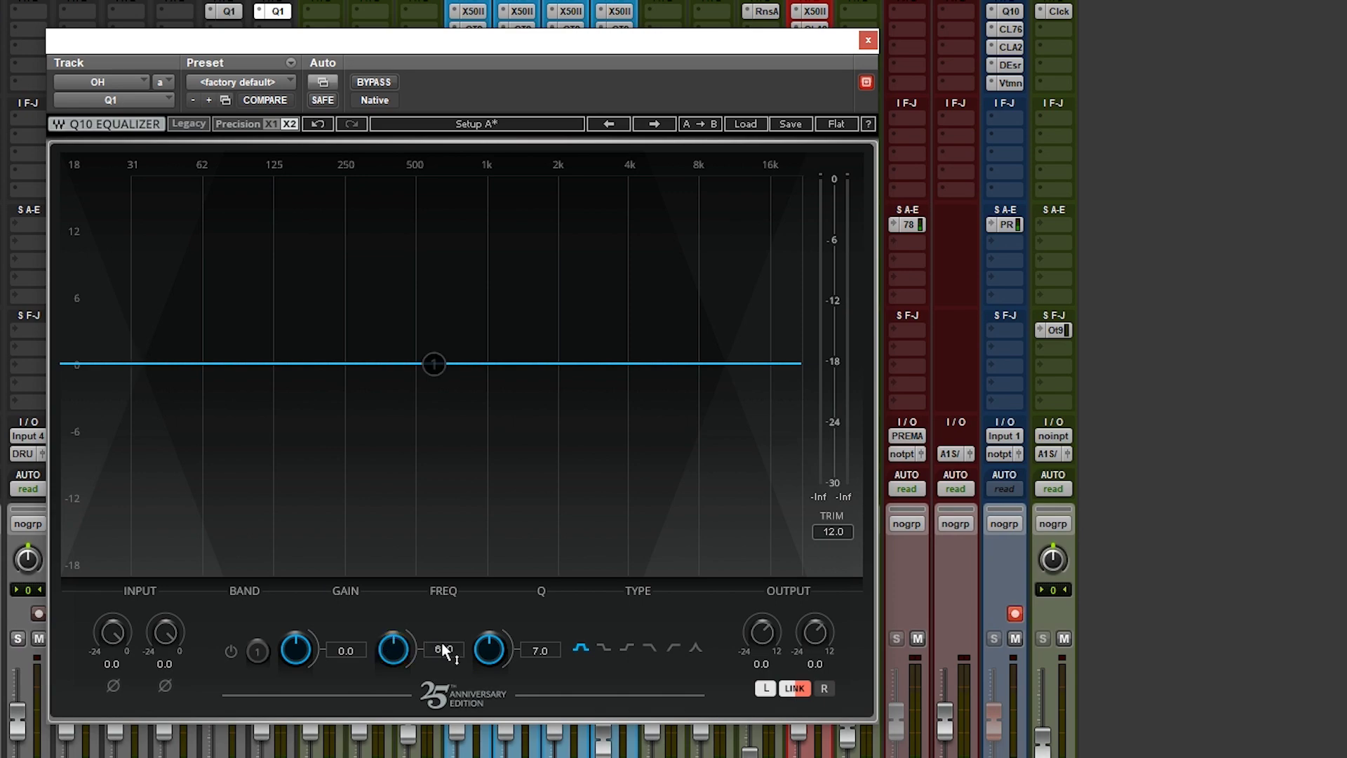
click(231, 652)
click(868, 40)
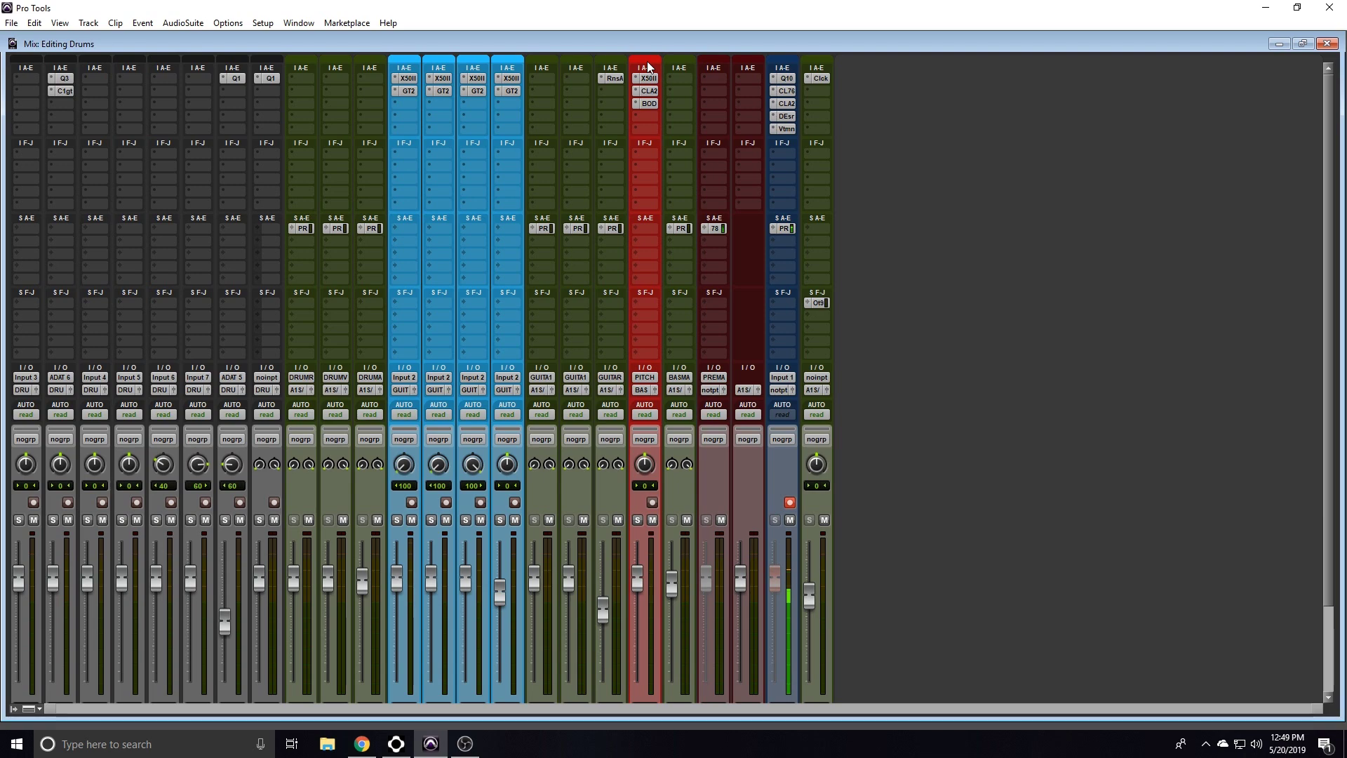
key(ctrl+equal)
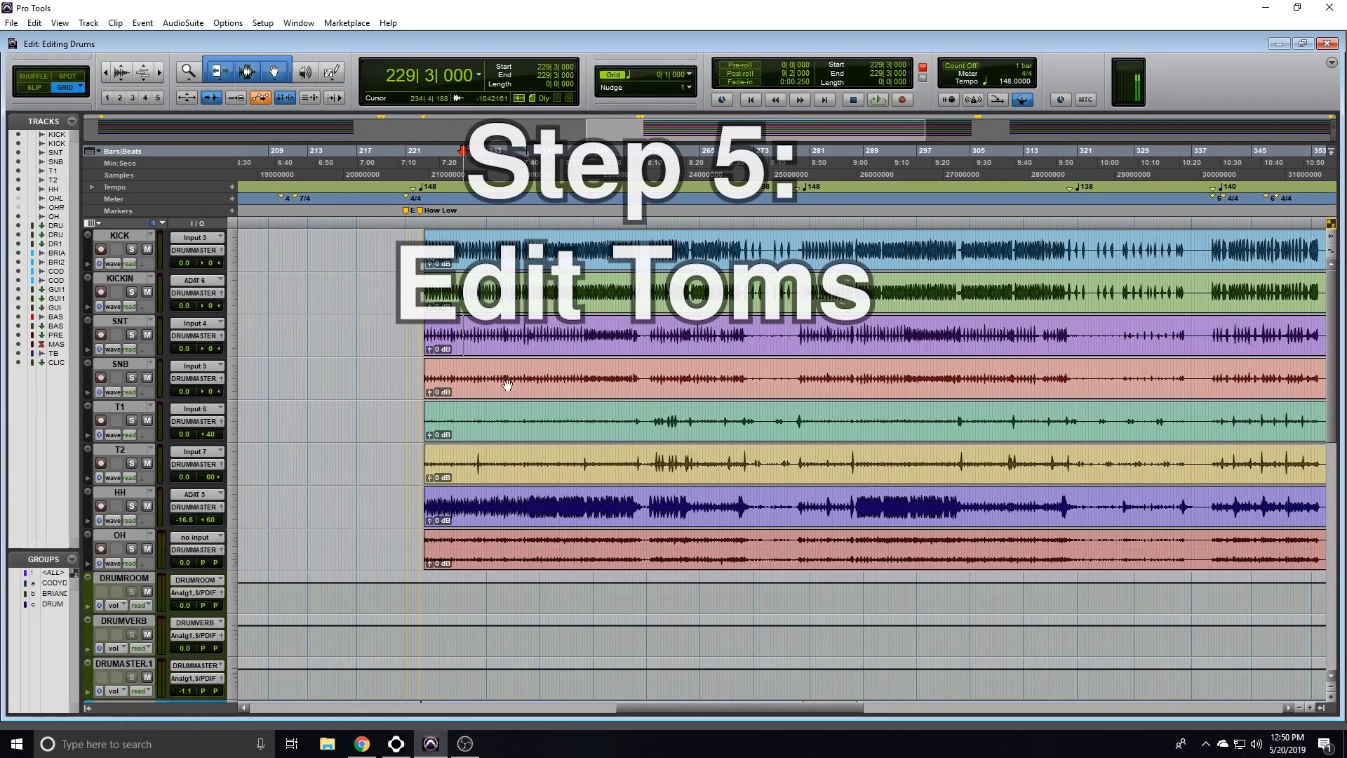
- Solo the T1 and T2 tom tracks for the How Low section
click(466, 417)
key(t)
key(t)
scroll(465, 416, right, 9)
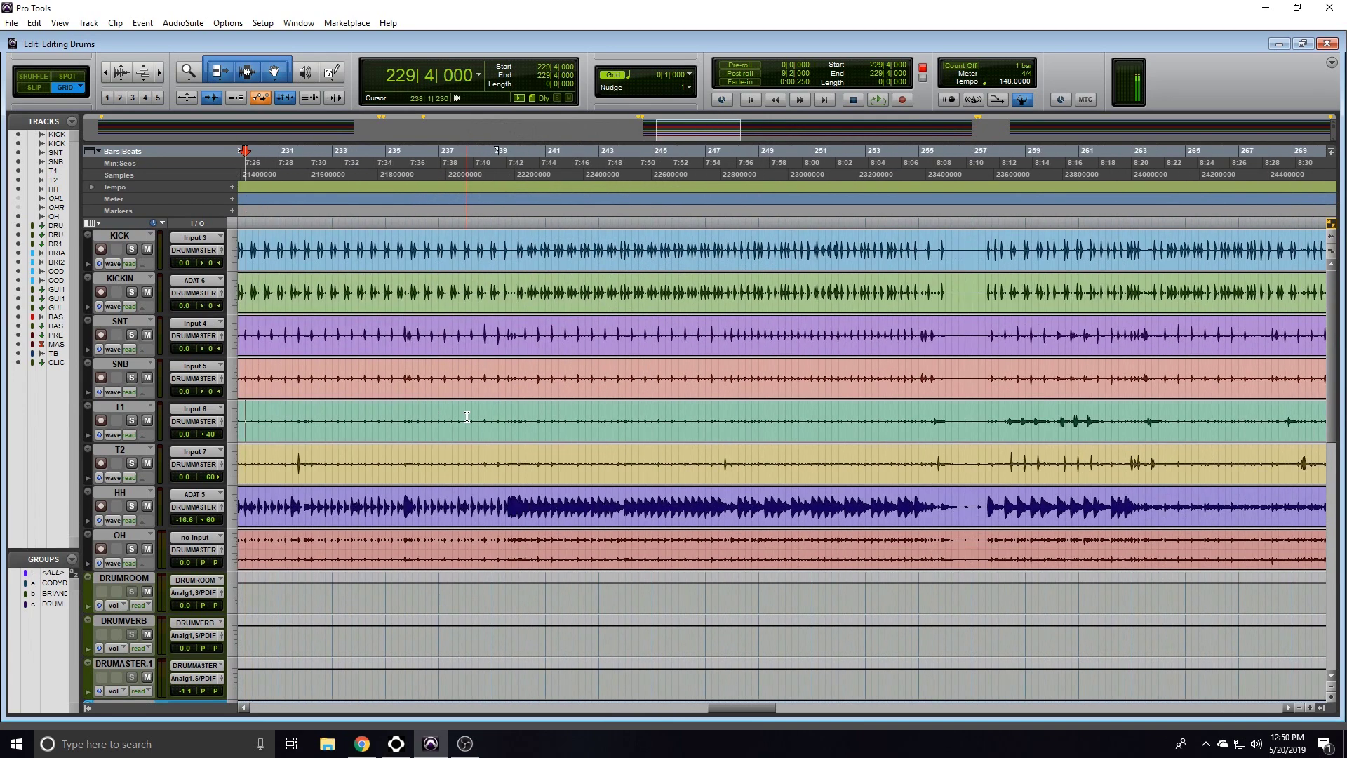
key(r)
key(r)
scroll(464, 417, right, 5)
key(t)
key(t)
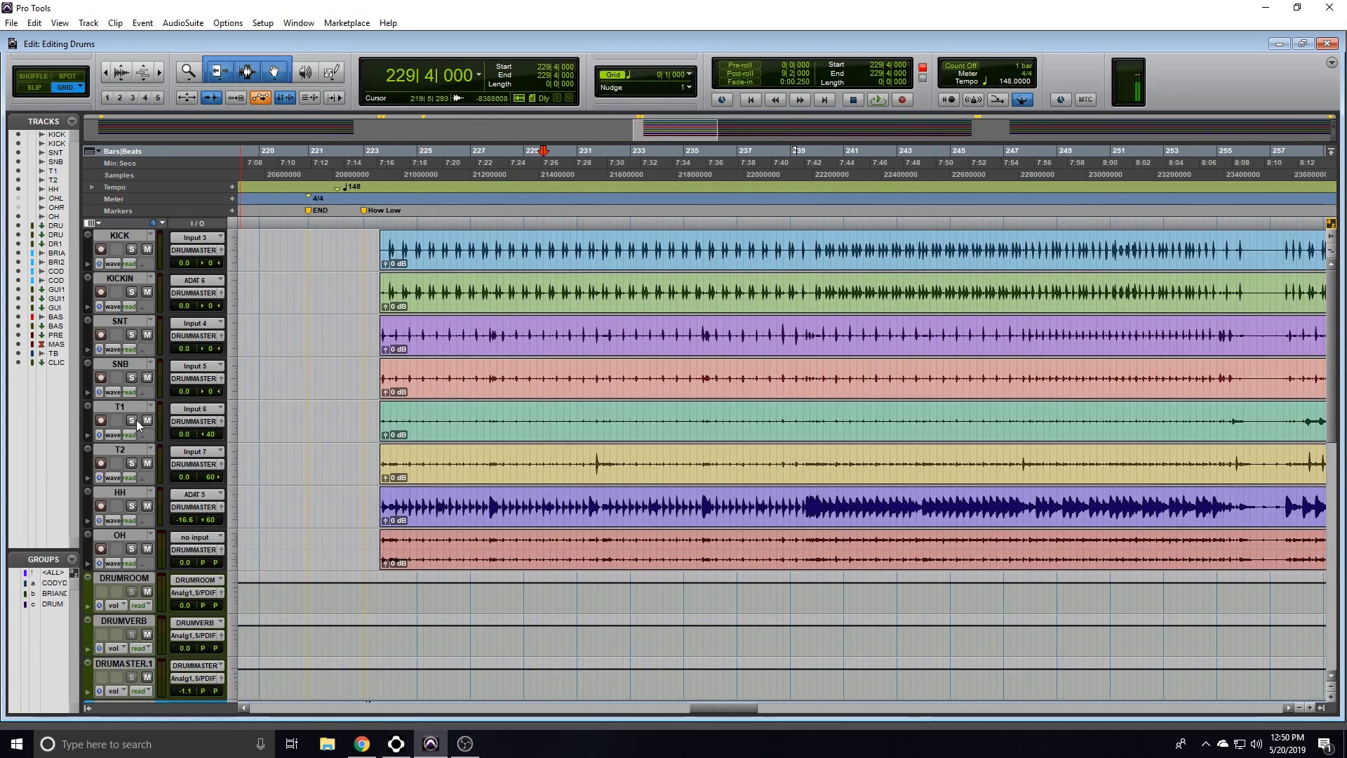
click(132, 420)
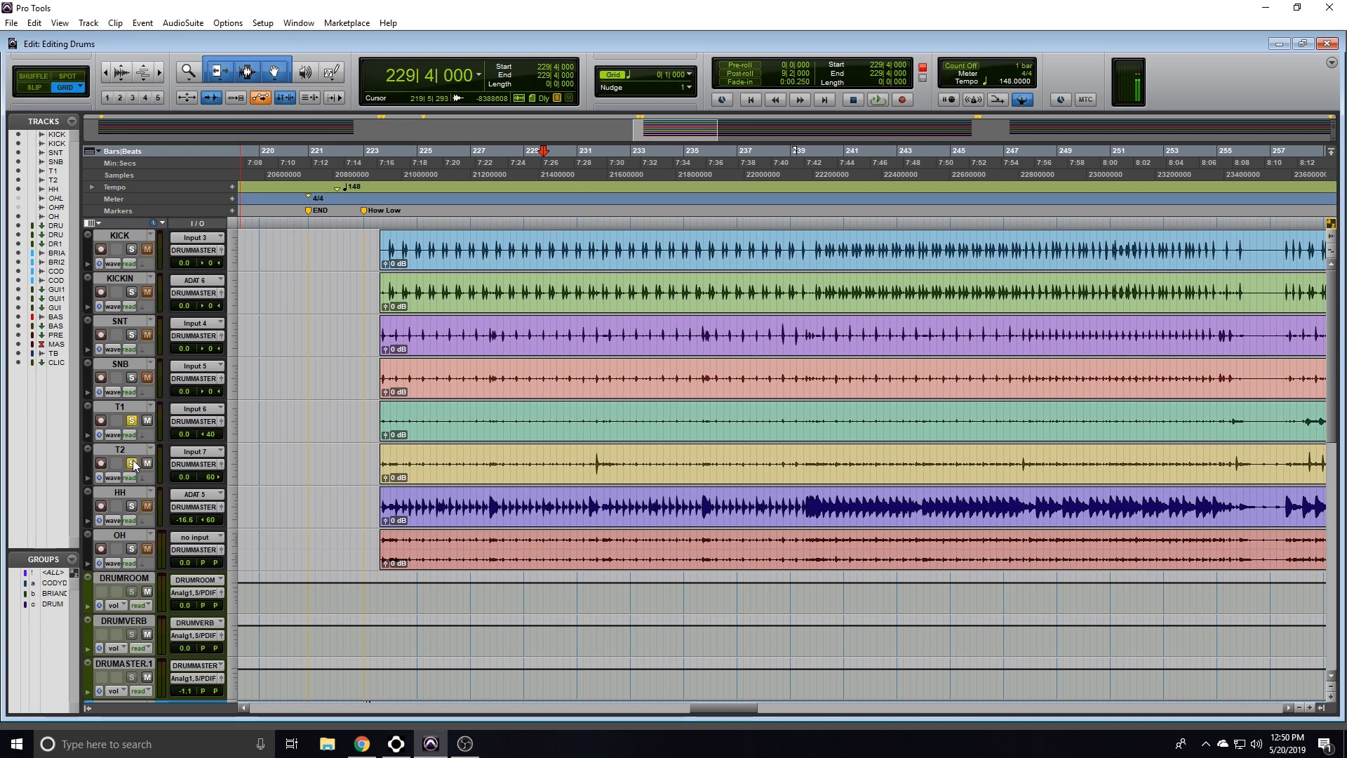
- Select a stretch without tom hits on T1 and T2 from 224|4|902 and listen to the bleed
drag(449, 421, 884, 429)
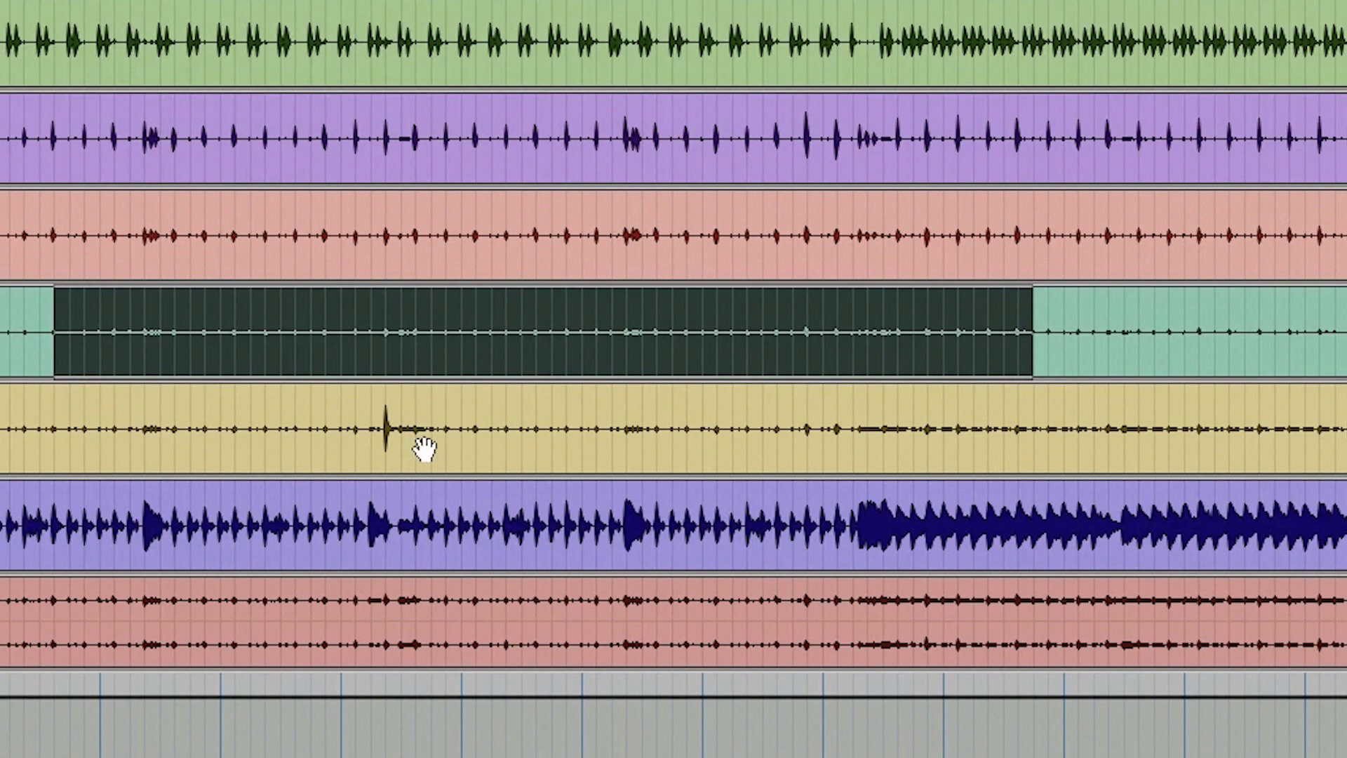
drag(414, 430, 1105, 429)
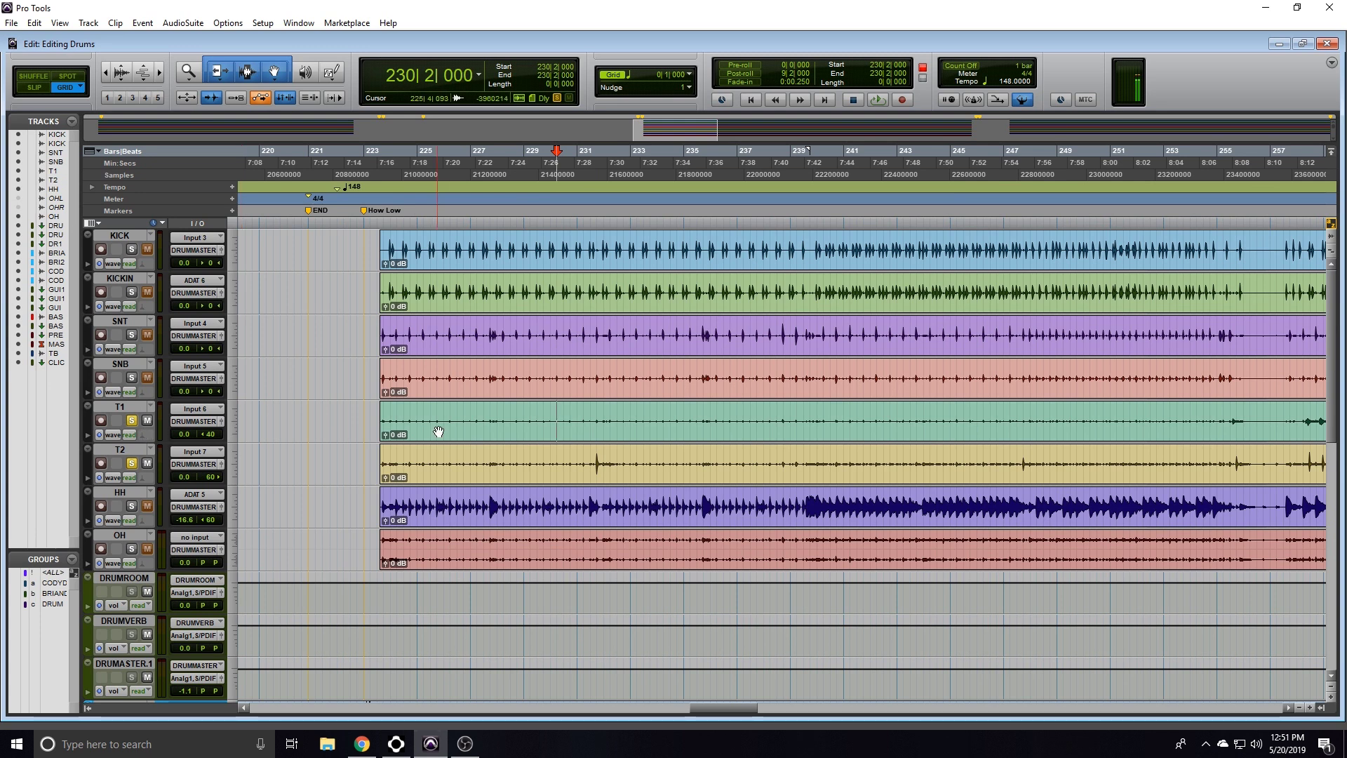
drag(417, 420, 552, 461)
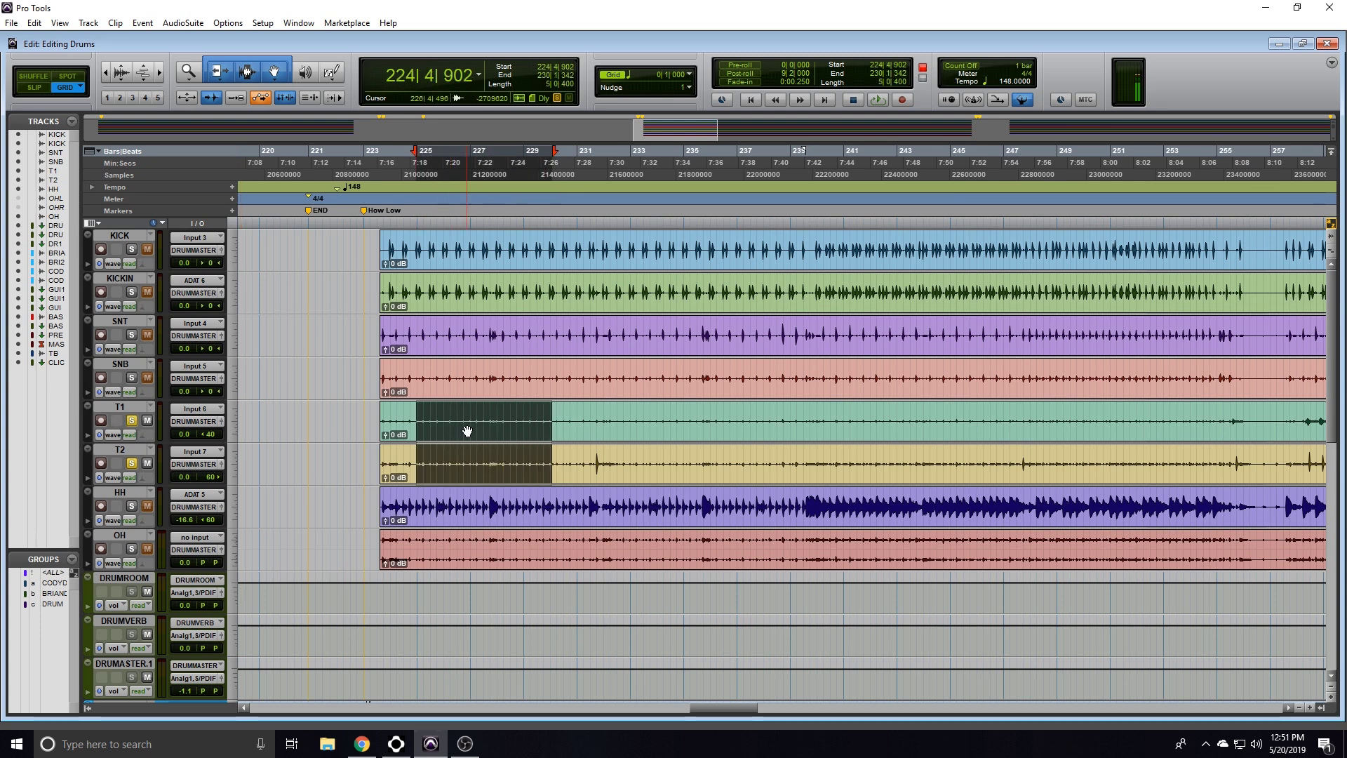
key(space)
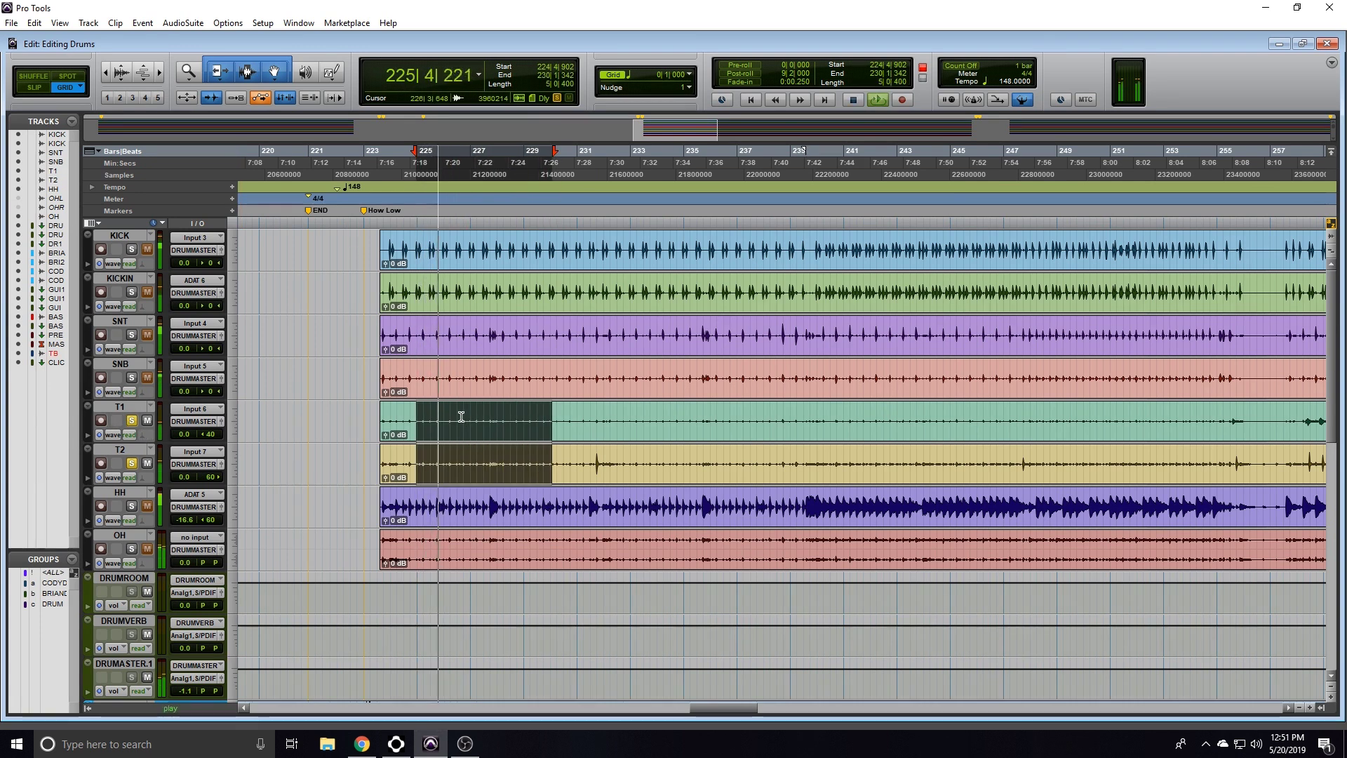
key(space)
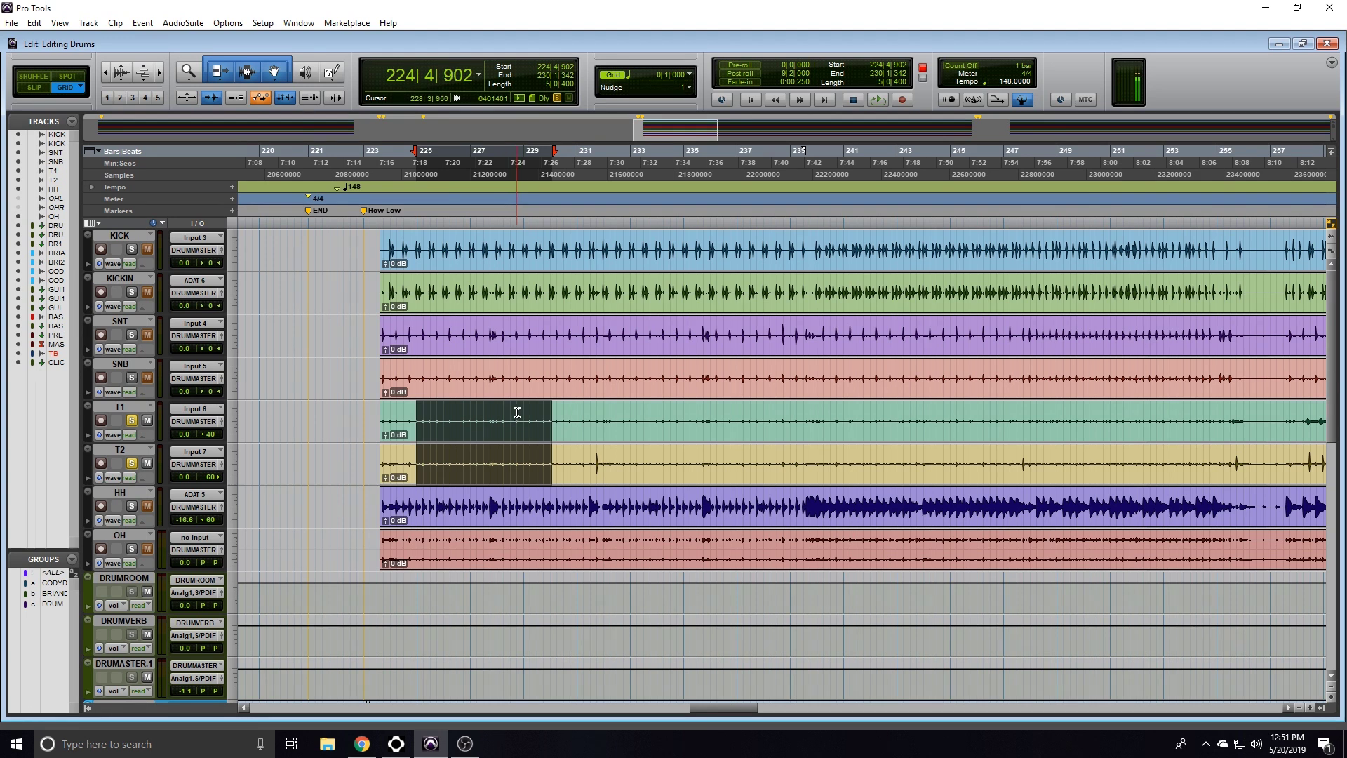
- Check the first tom hit on T2, playing from 230|2|000
click(587, 454)
key(ctrl+])
key(ctrl+])
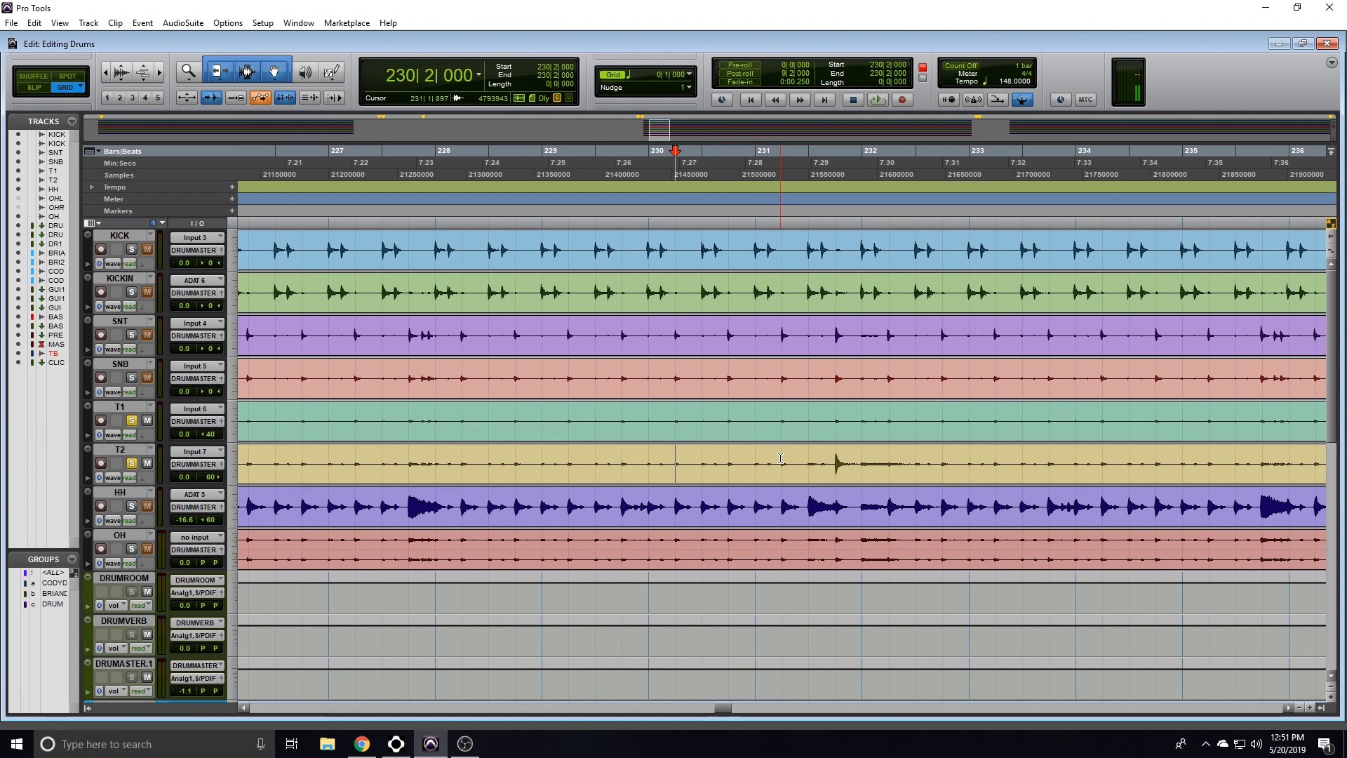
key(space)
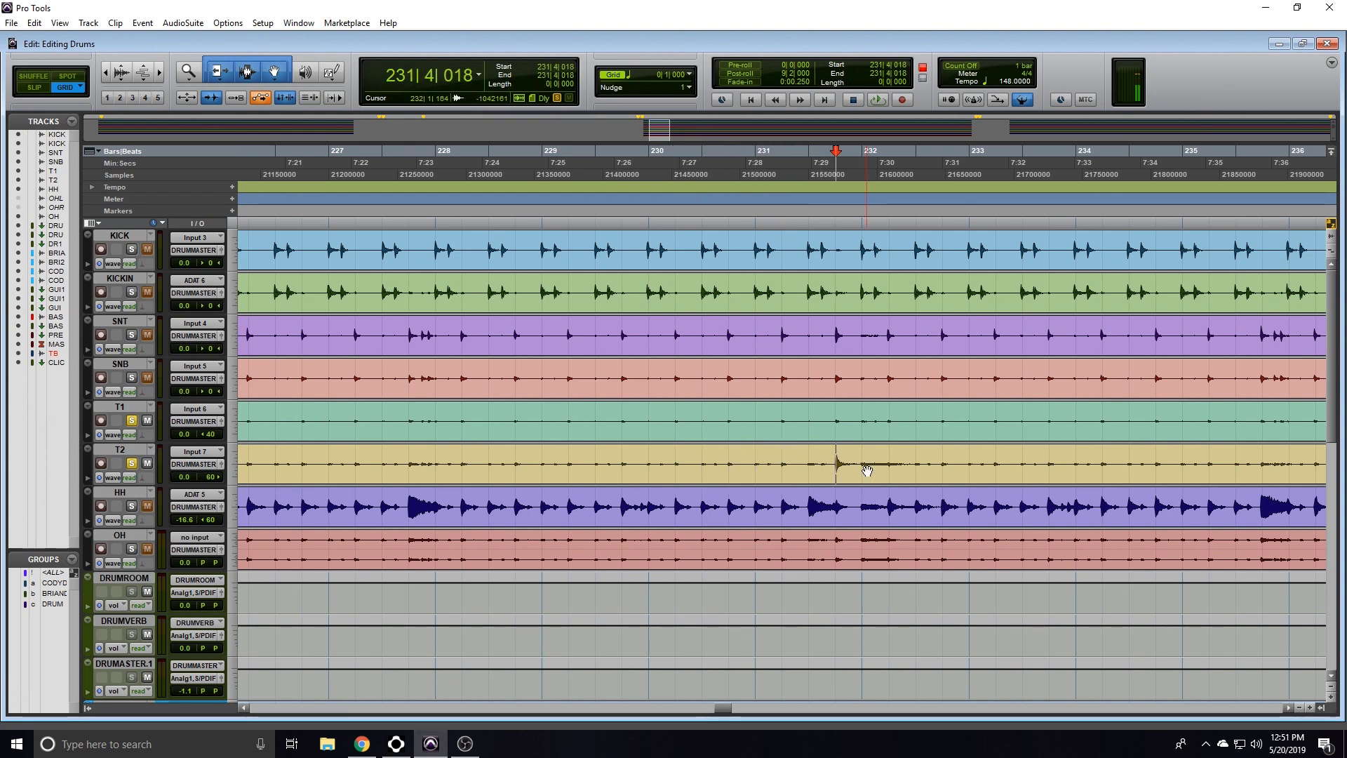
- Increase the height of the drum tracks to show the tom waveforms larger
key(r)
key(r)
key(r)
scroll(867, 471, right, 3)
key(t)
key(t)
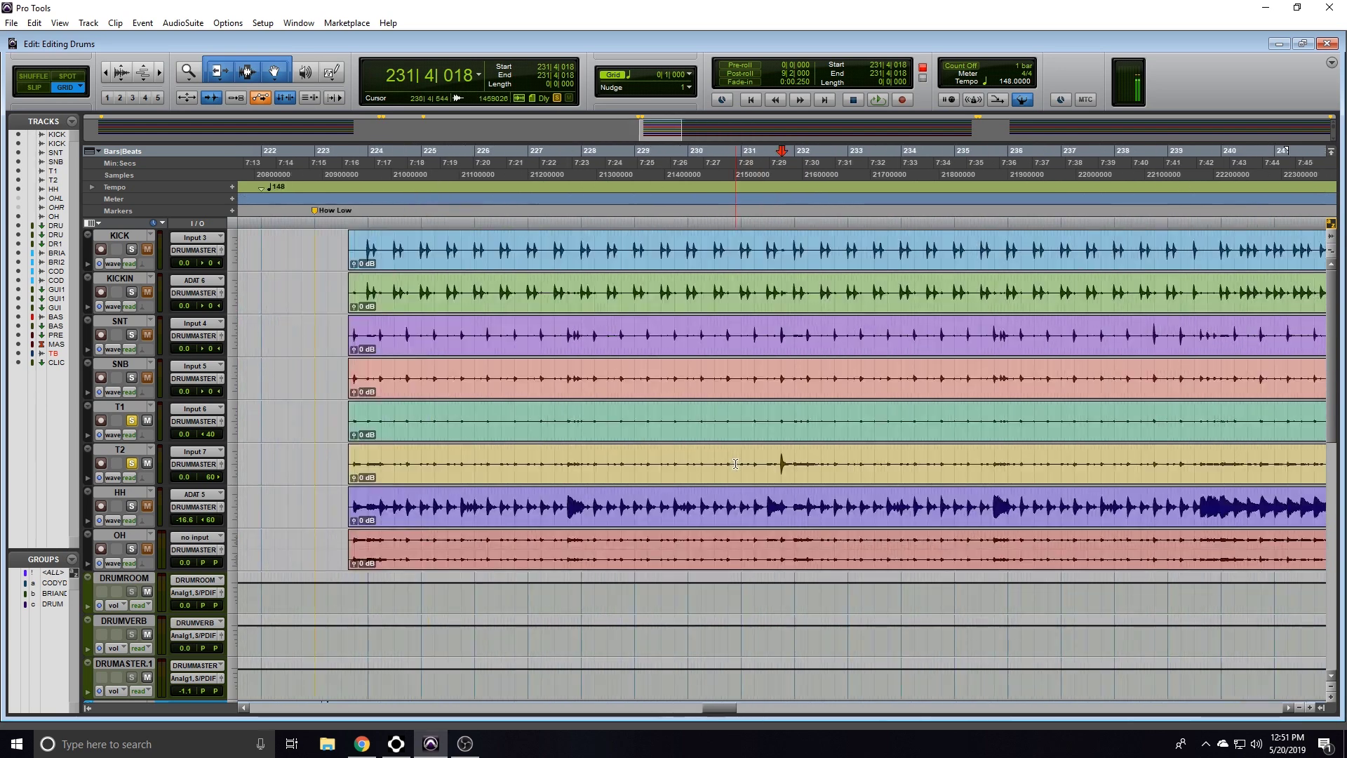
drag(133, 444, 132, 494)
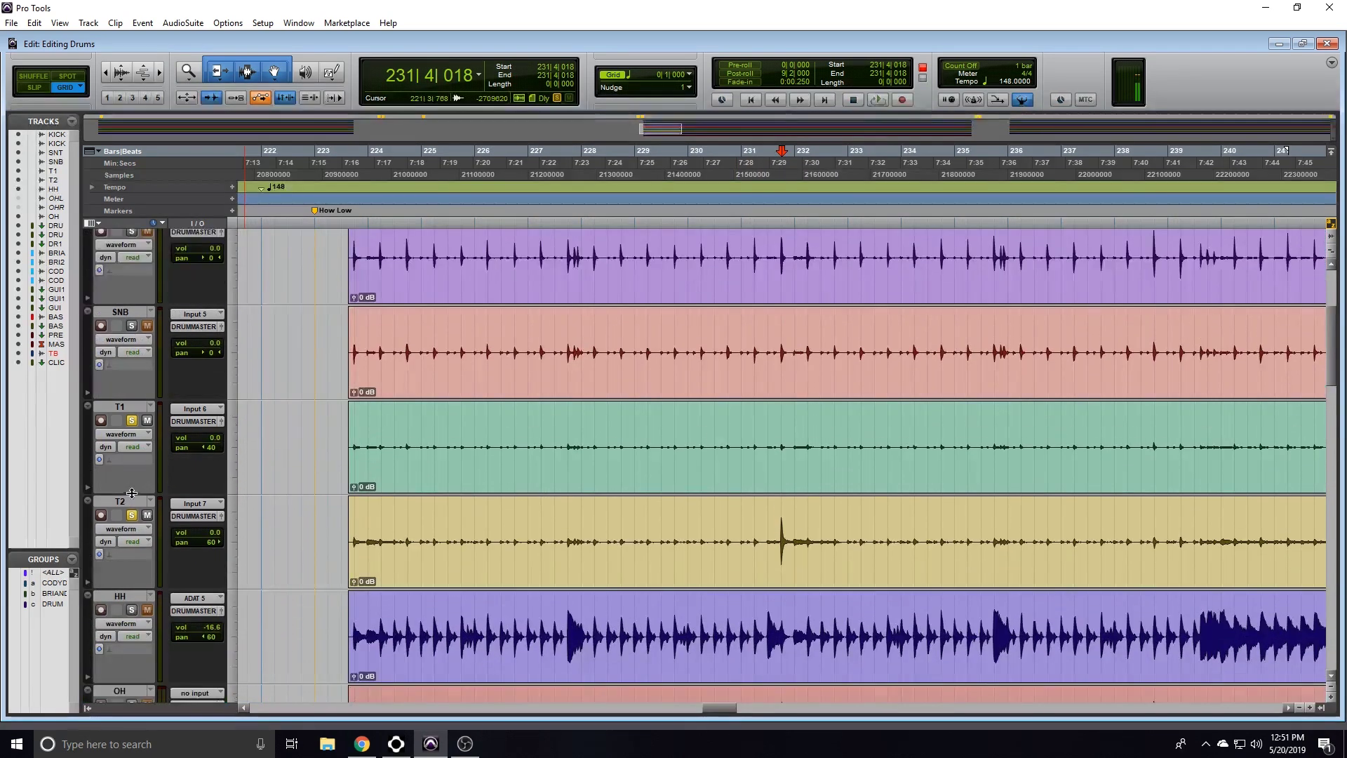
- Trim the start of the T2 clip to the first tom hit's transient at 231|4|018
scroll(663, 537, right, 3)
key(t)
scroll(662, 536, right, 3)
click(548, 525)
key(Tab)
key(Tab)
key(Tab)
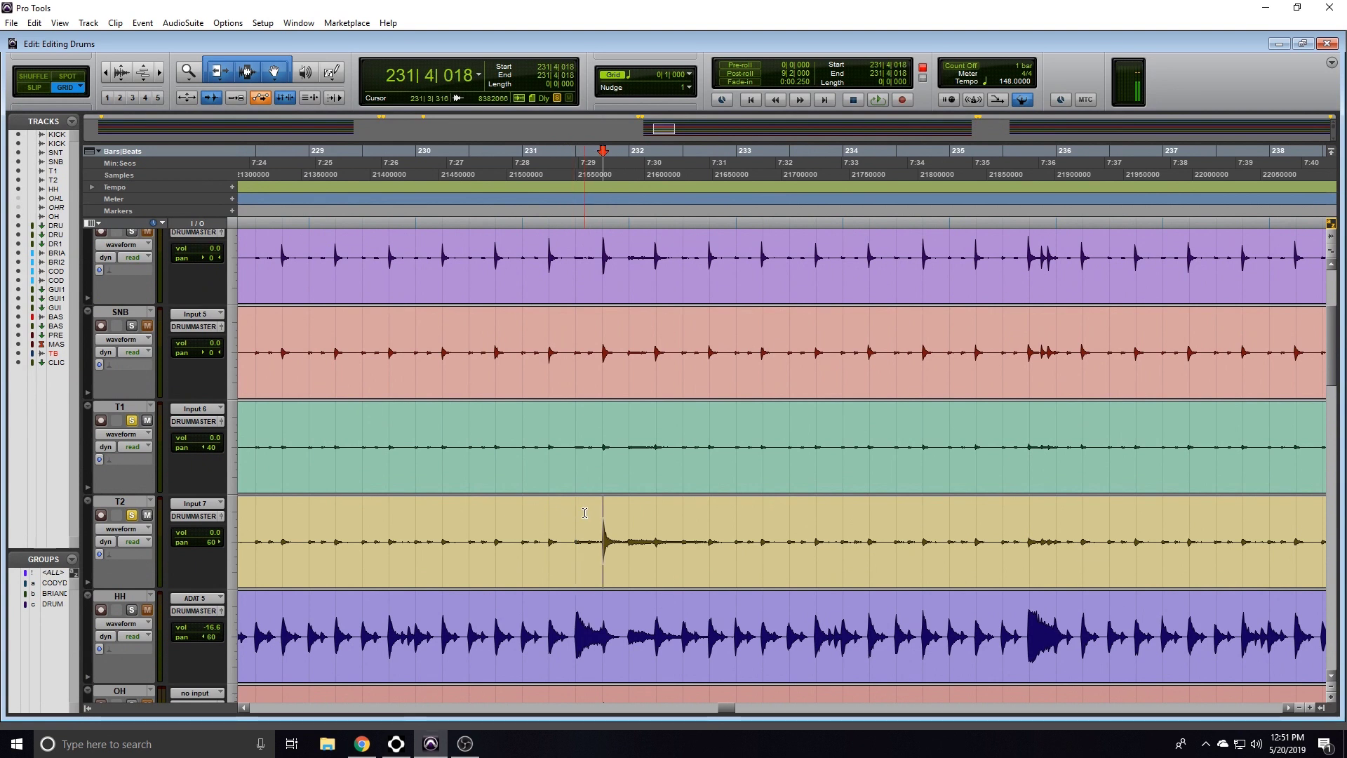
key(a)
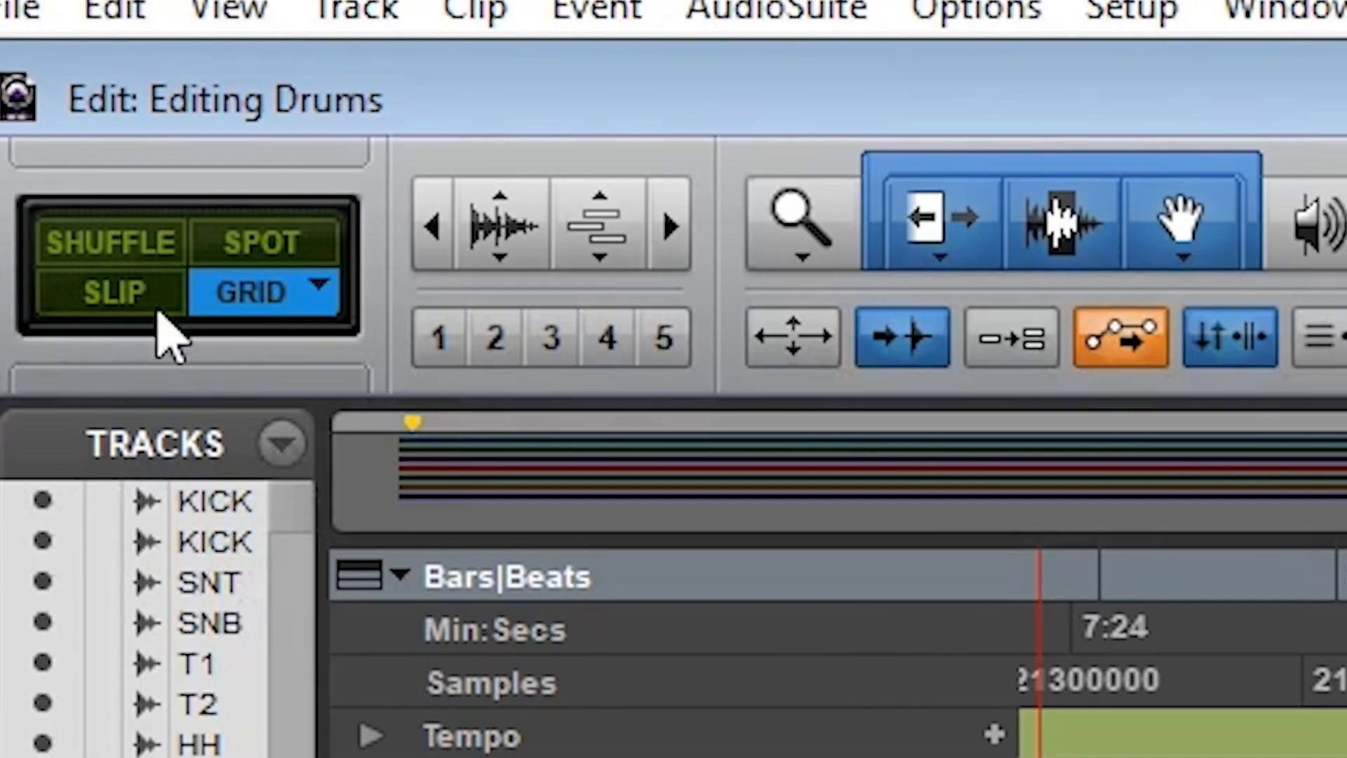
- In Slip mode, cut T2 at the end of the first hit's decay and fade the hit out from 231|4|518
click(36, 88)
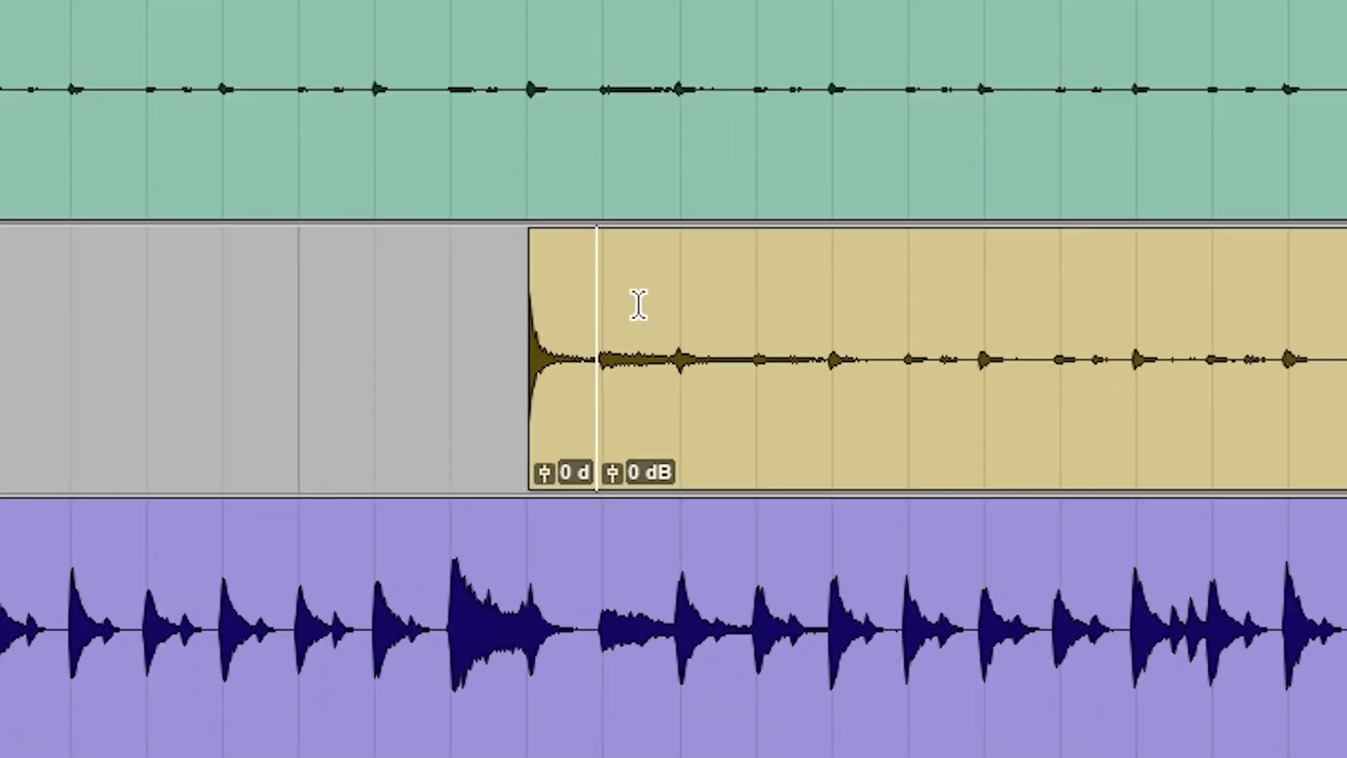
click(568, 281)
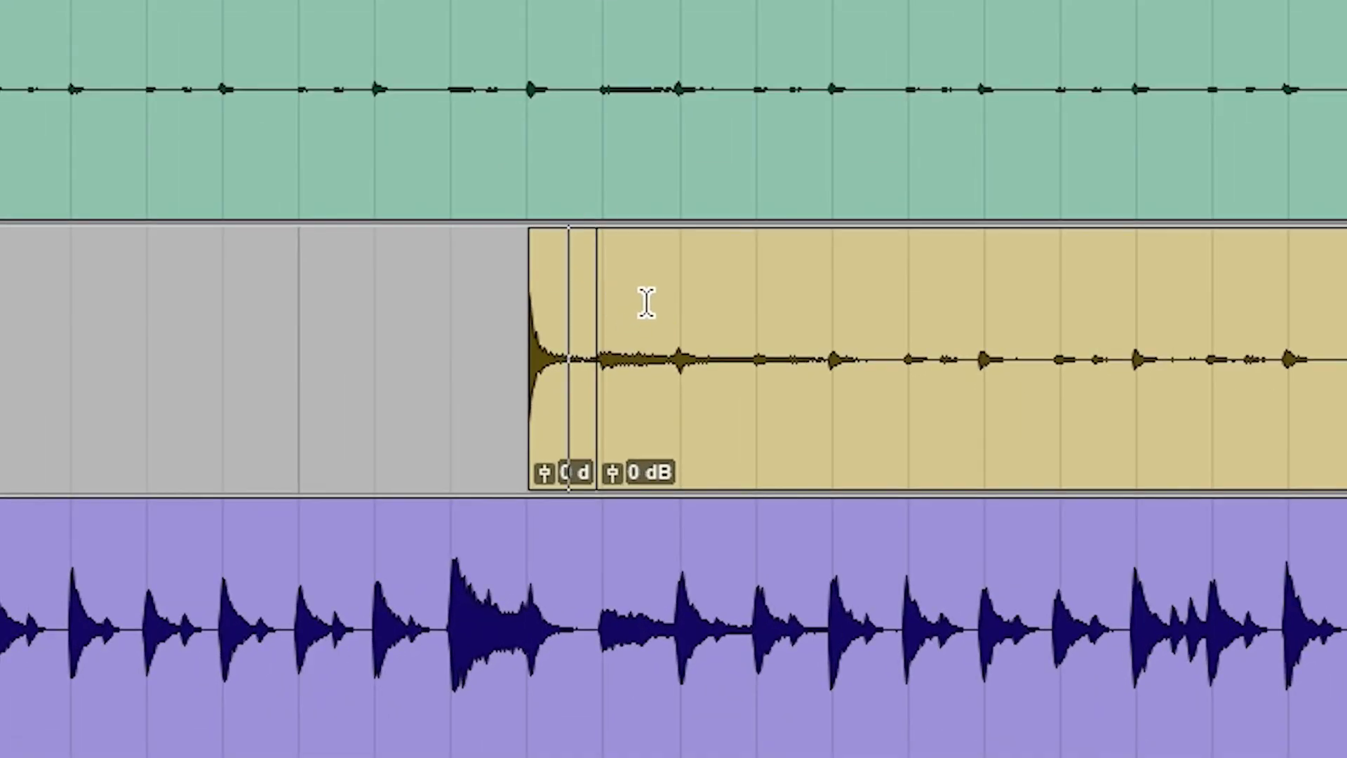
key(g)
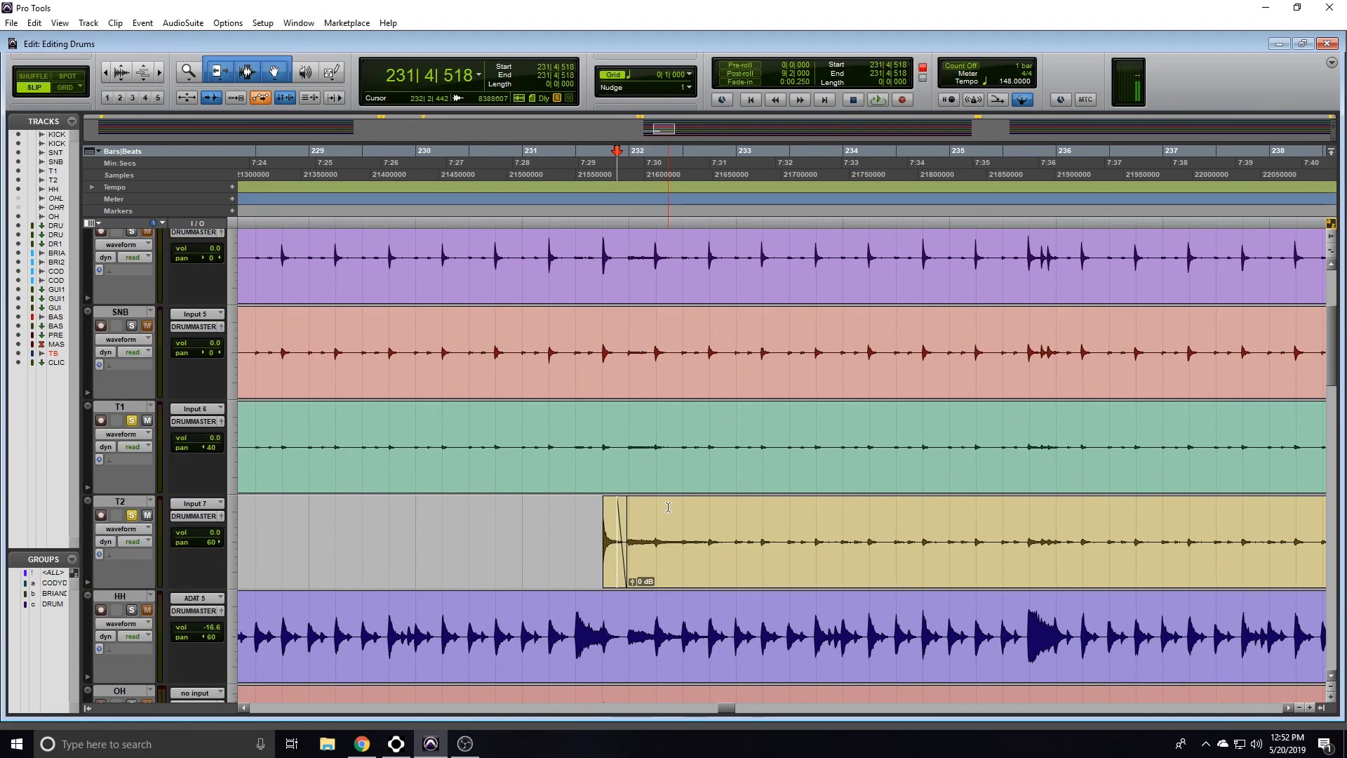
- Isolate the next T2 hit by trimming to its transient at 247|4|000, cutting at 247|4|633 and fading out from 247|4|330
scroll(626, 529, right, 3)
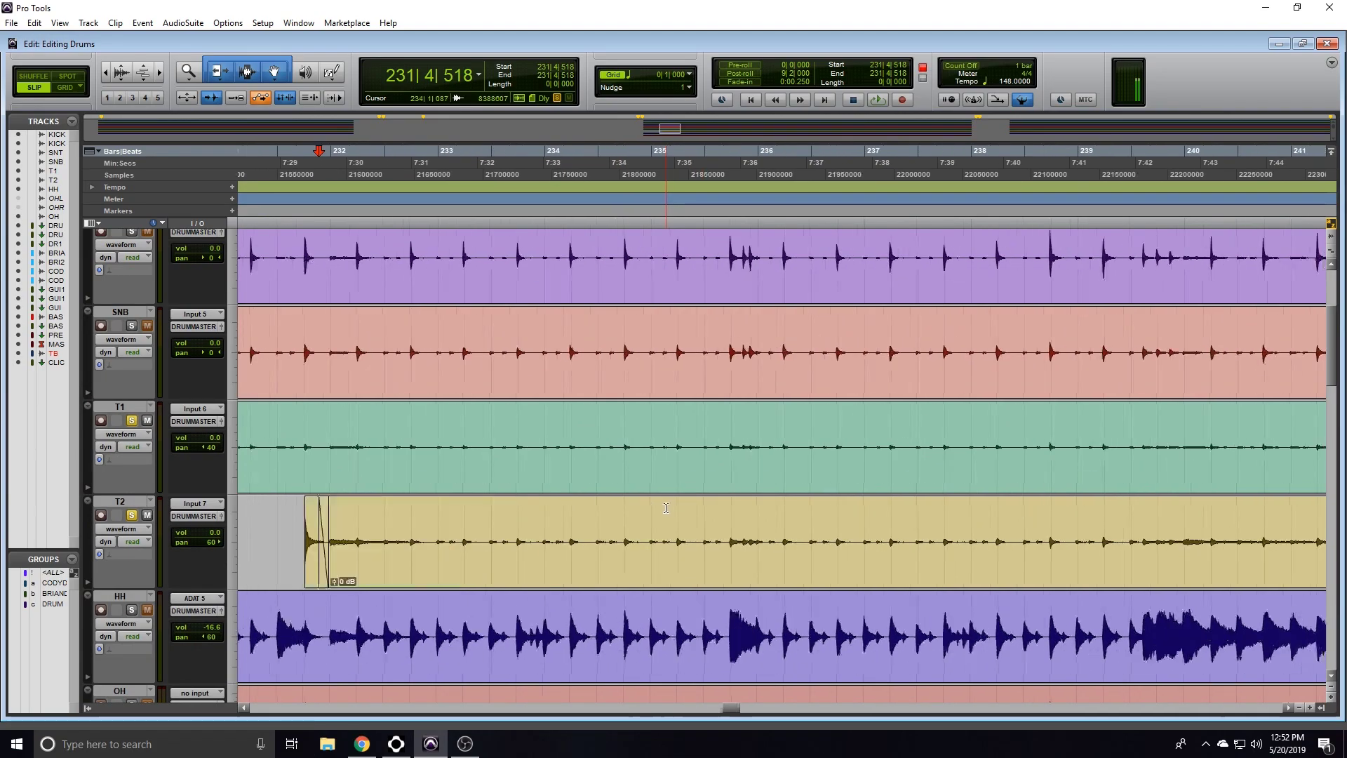
click(626, 530)
scroll(626, 529, right, 4)
scroll(626, 529, right, 6)
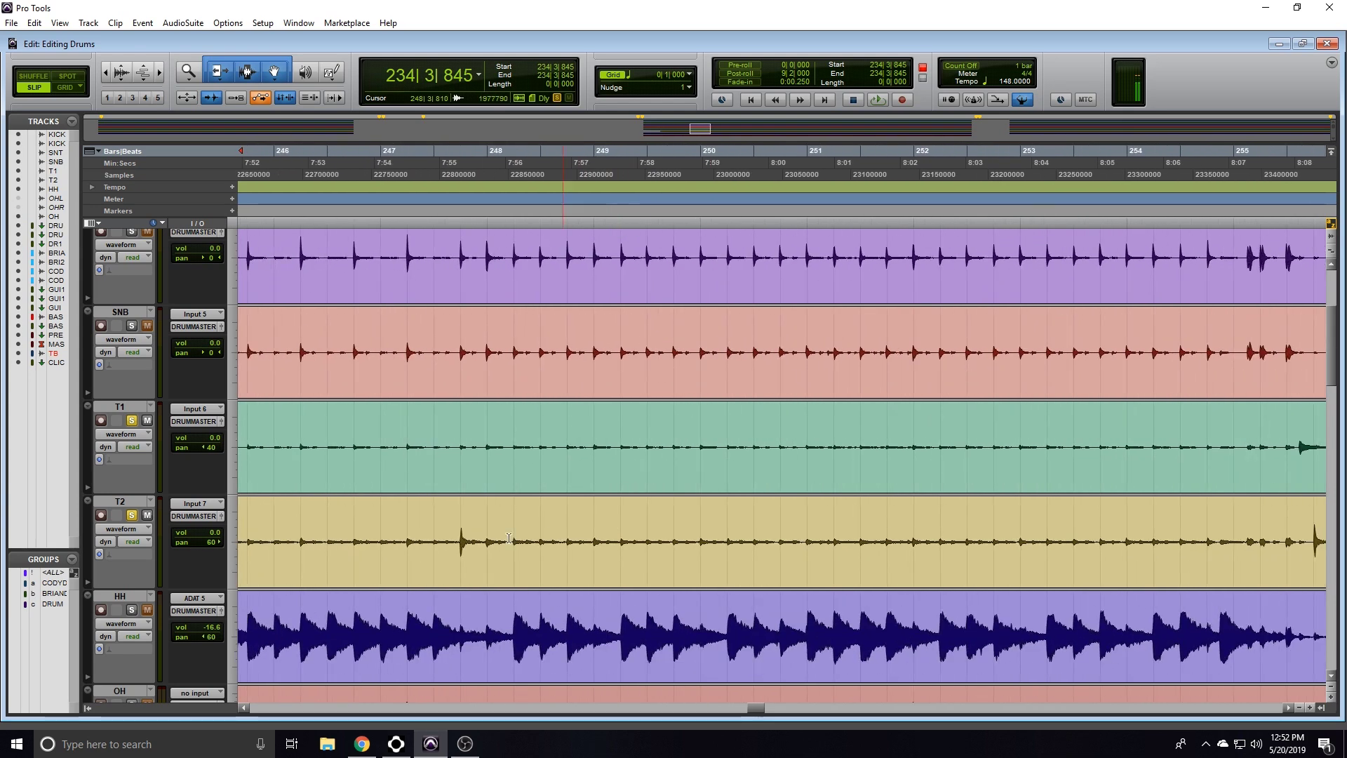
click(437, 518)
key(Tab)
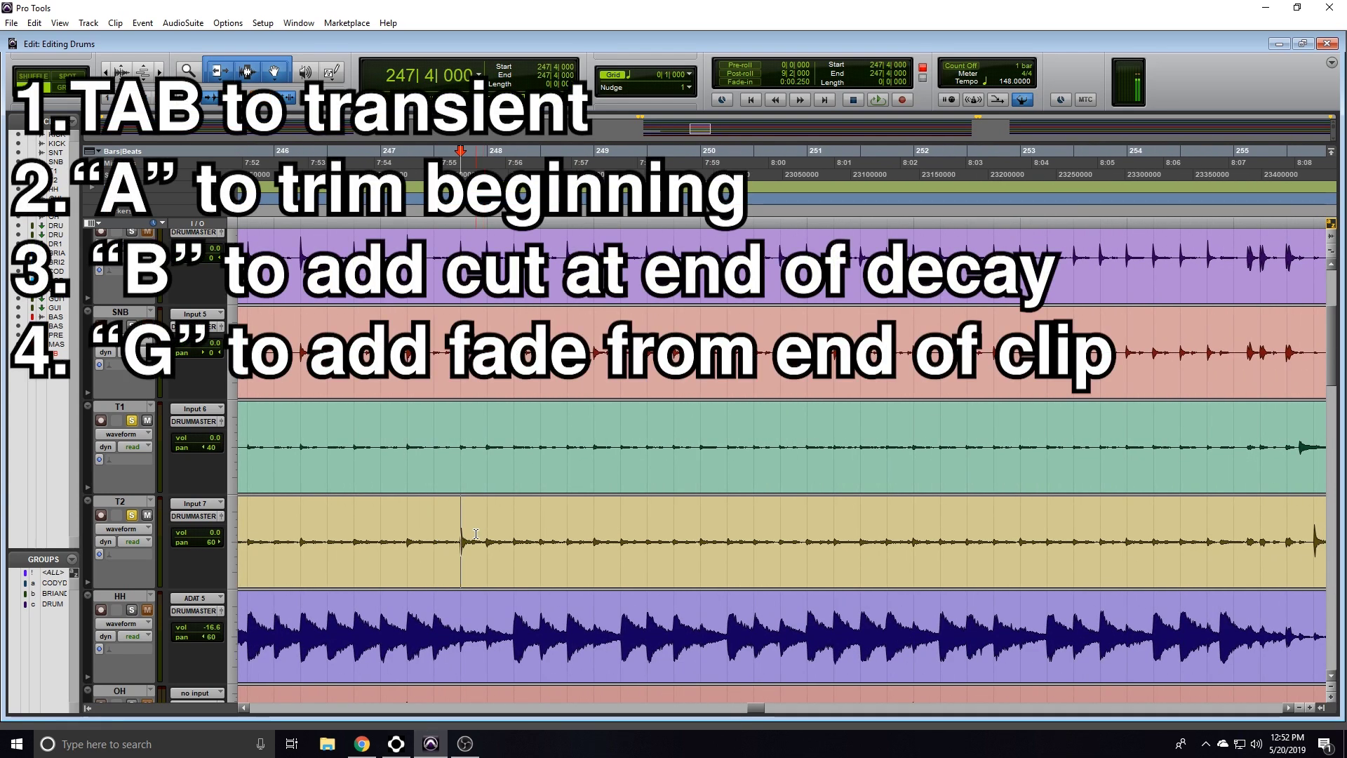
key(a)
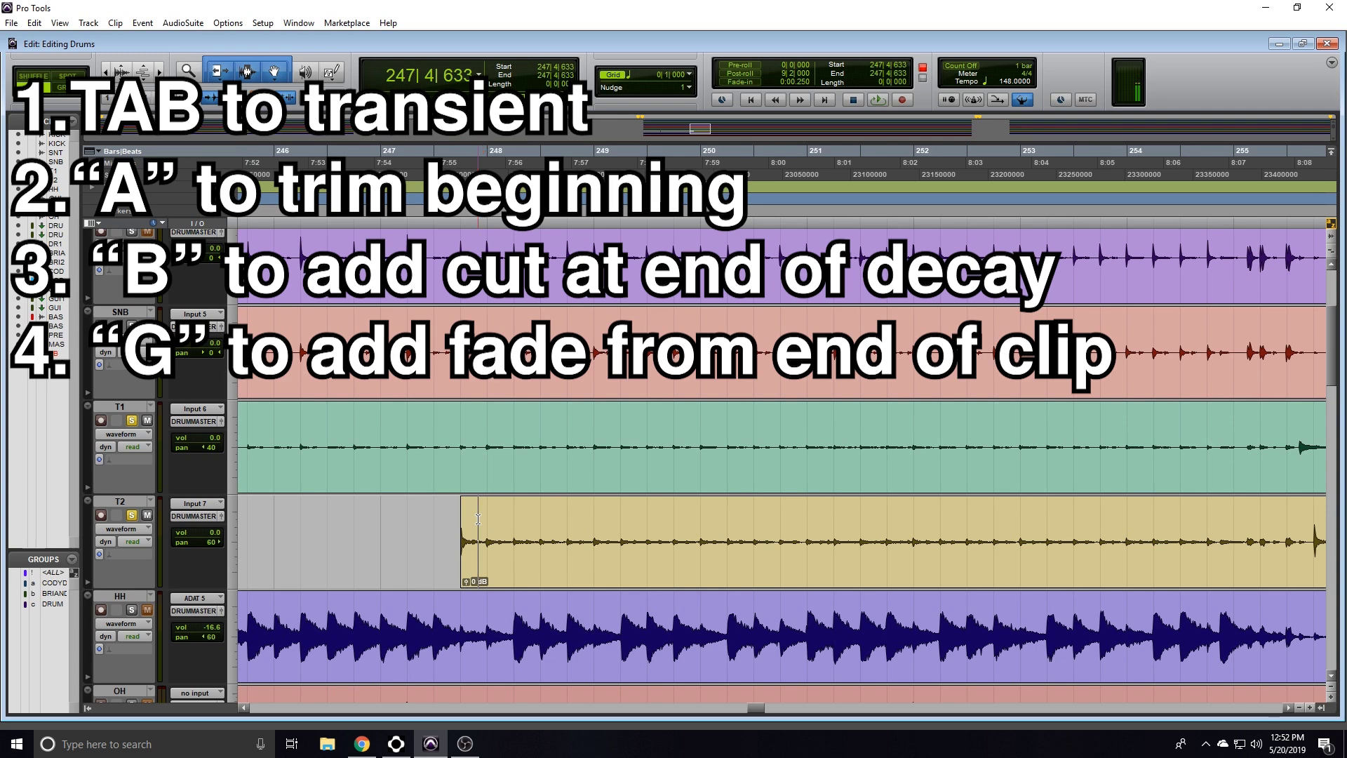
drag(468, 515, 470, 514)
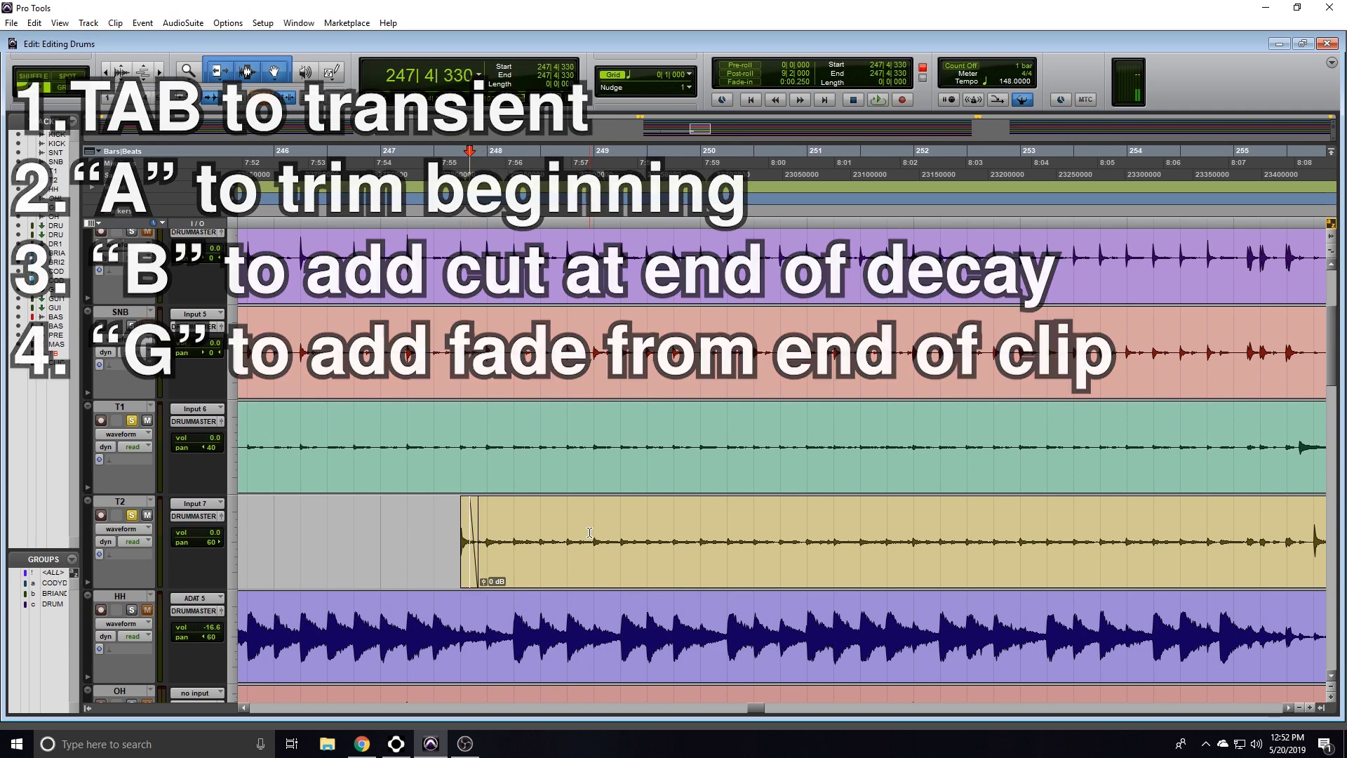
- Isolate the following T2 hit by trimming to 255|4|023, cutting after its decay and fading out from 255|4|350
scroll(501, 522, right, 3)
click(750, 517)
key(Tab)
key(Tab)
key(a)
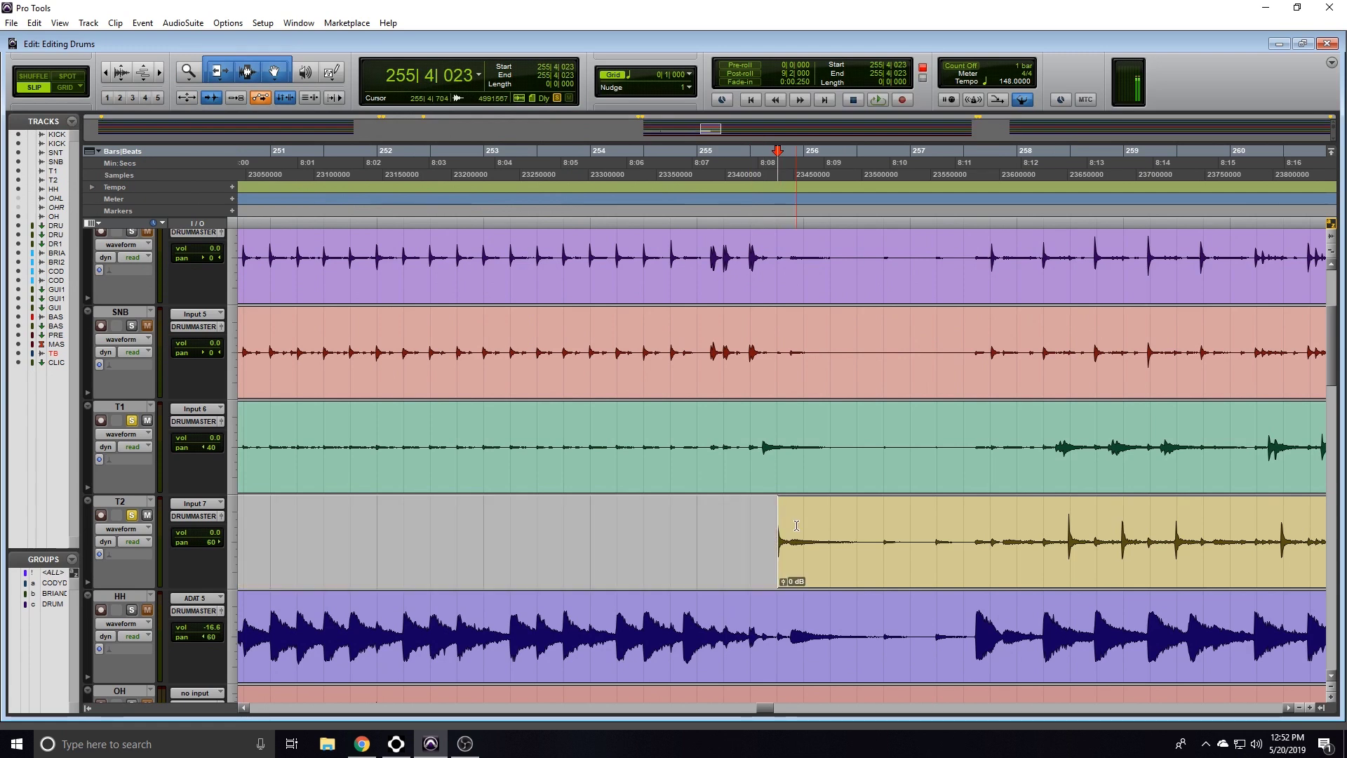
click(805, 519)
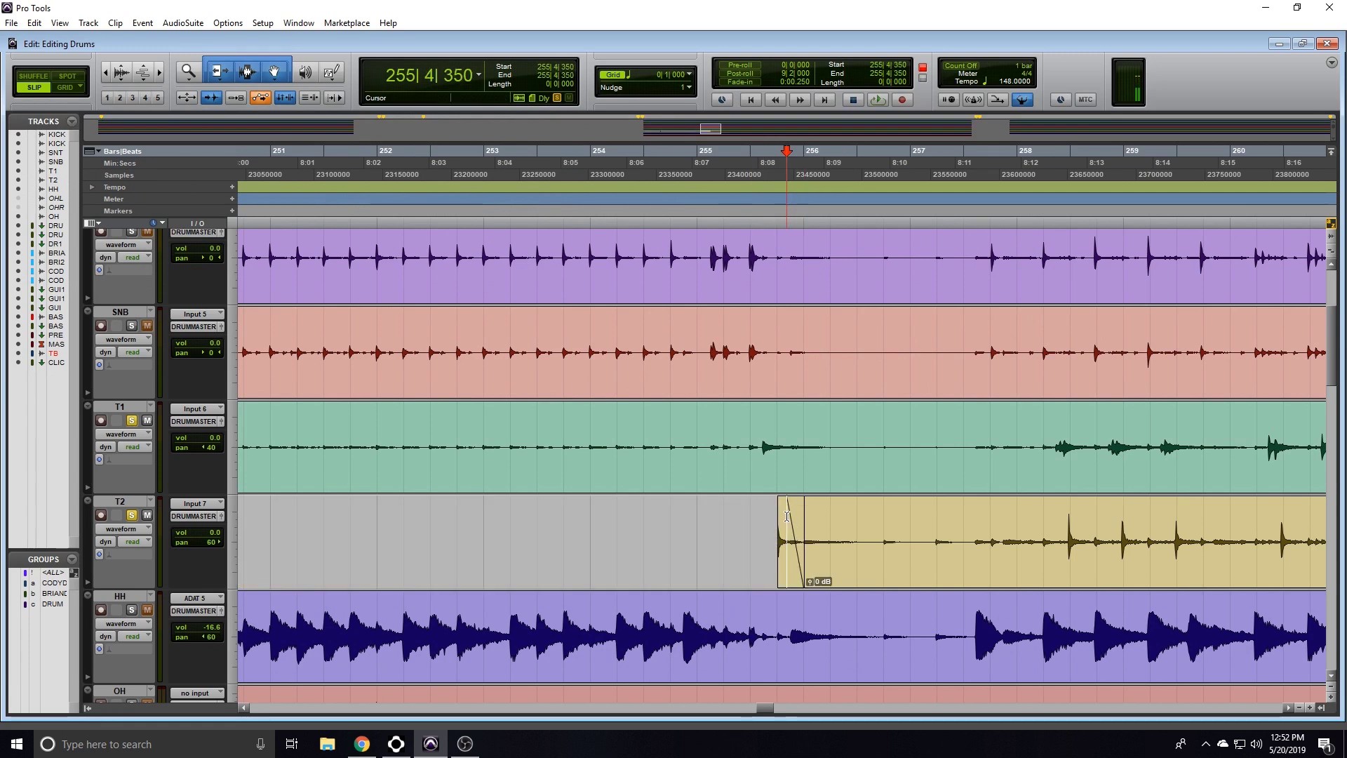
- Mute T1 and play back the isolated T2 hit from 247|3|482
scroll(679, 519, left, 5)
click(746, 510)
key(space)
key(space)
click(147, 420)
key(space)
key(space)
key(space)
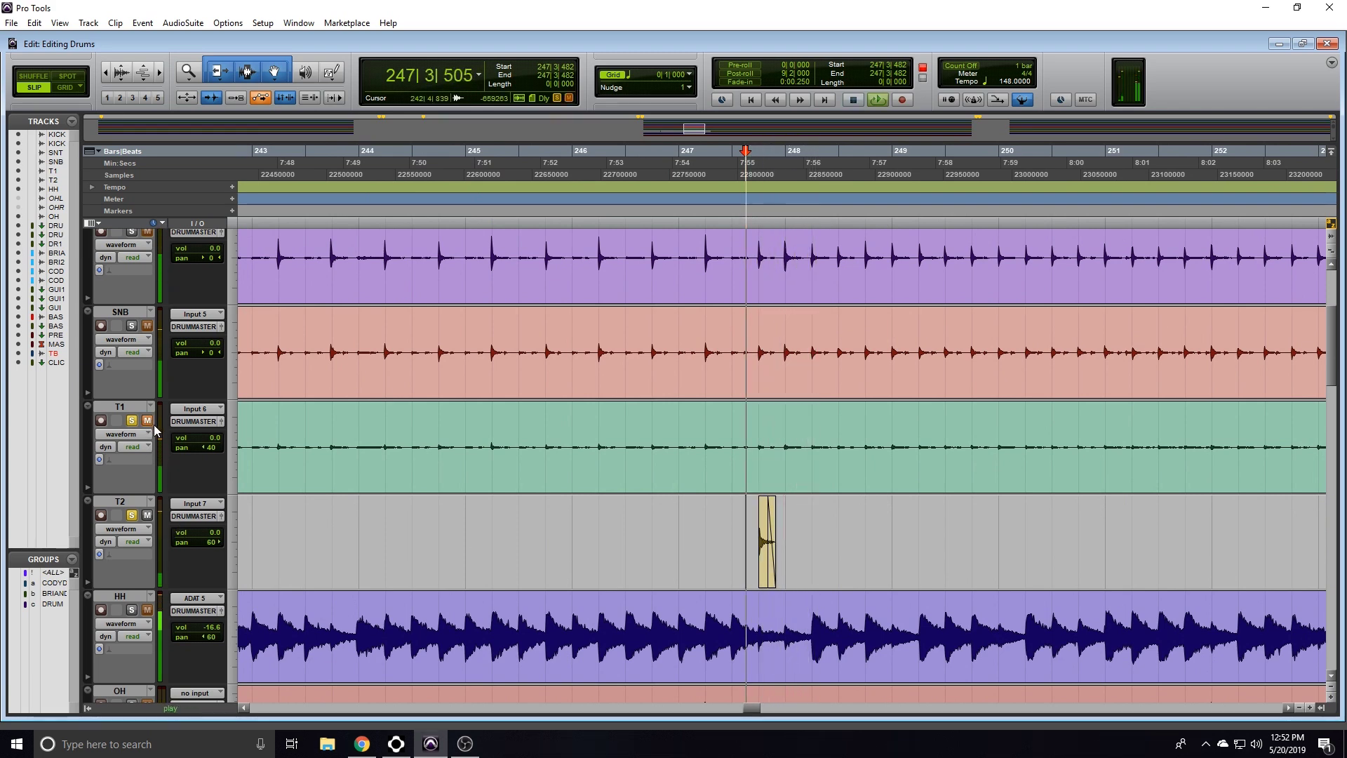
- Lengthen the isolated T2 hit near 247|4 and its fade-out so the clip ends at 247|4|918
key(space)
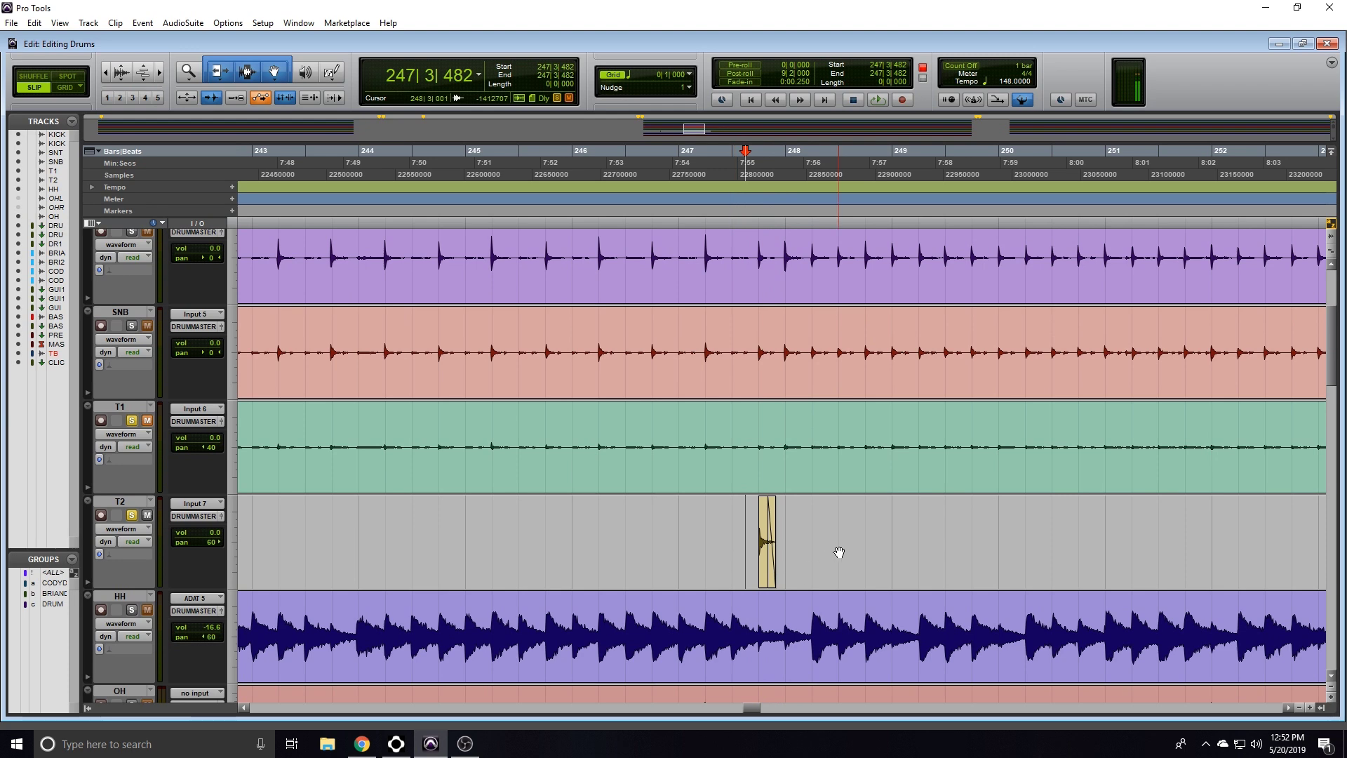
key(t)
key(t)
scroll(814, 539, right, 3)
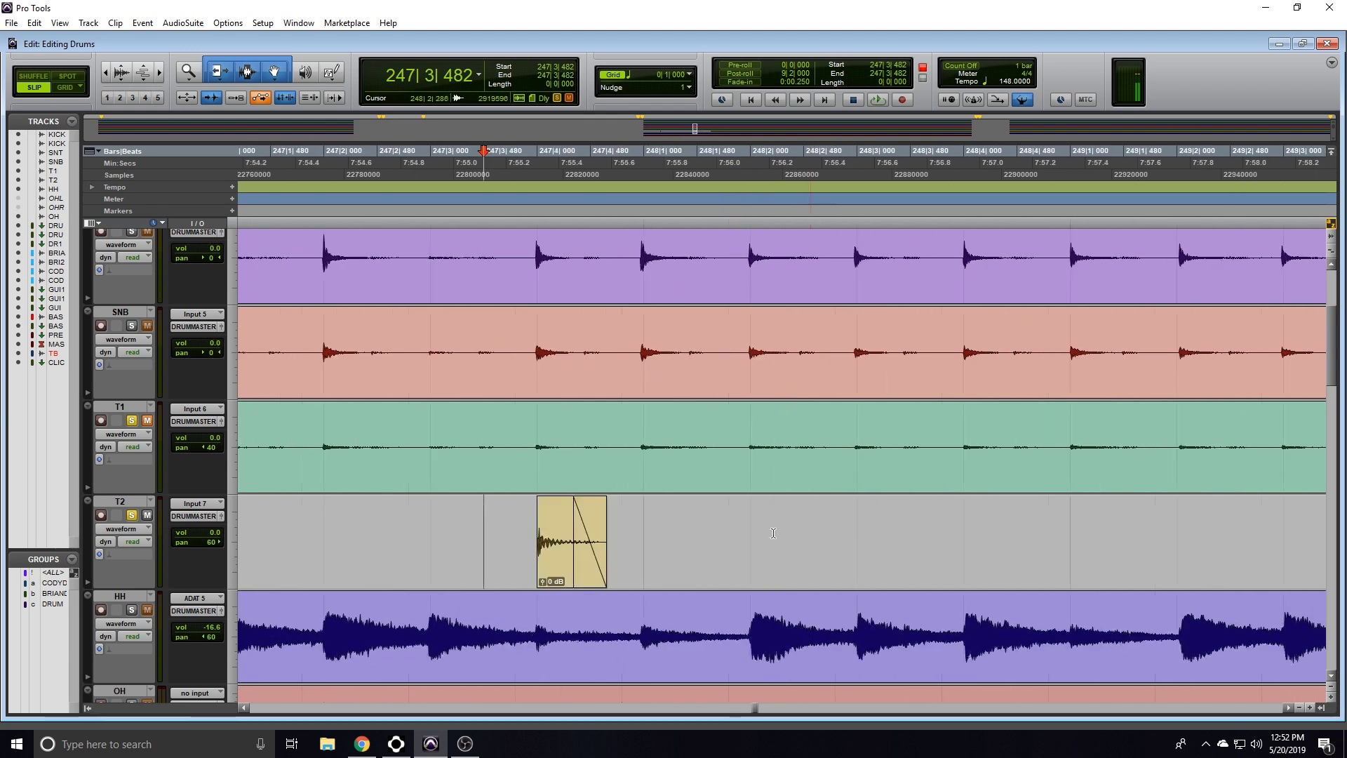
click(602, 531)
drag(637, 526, 783, 525)
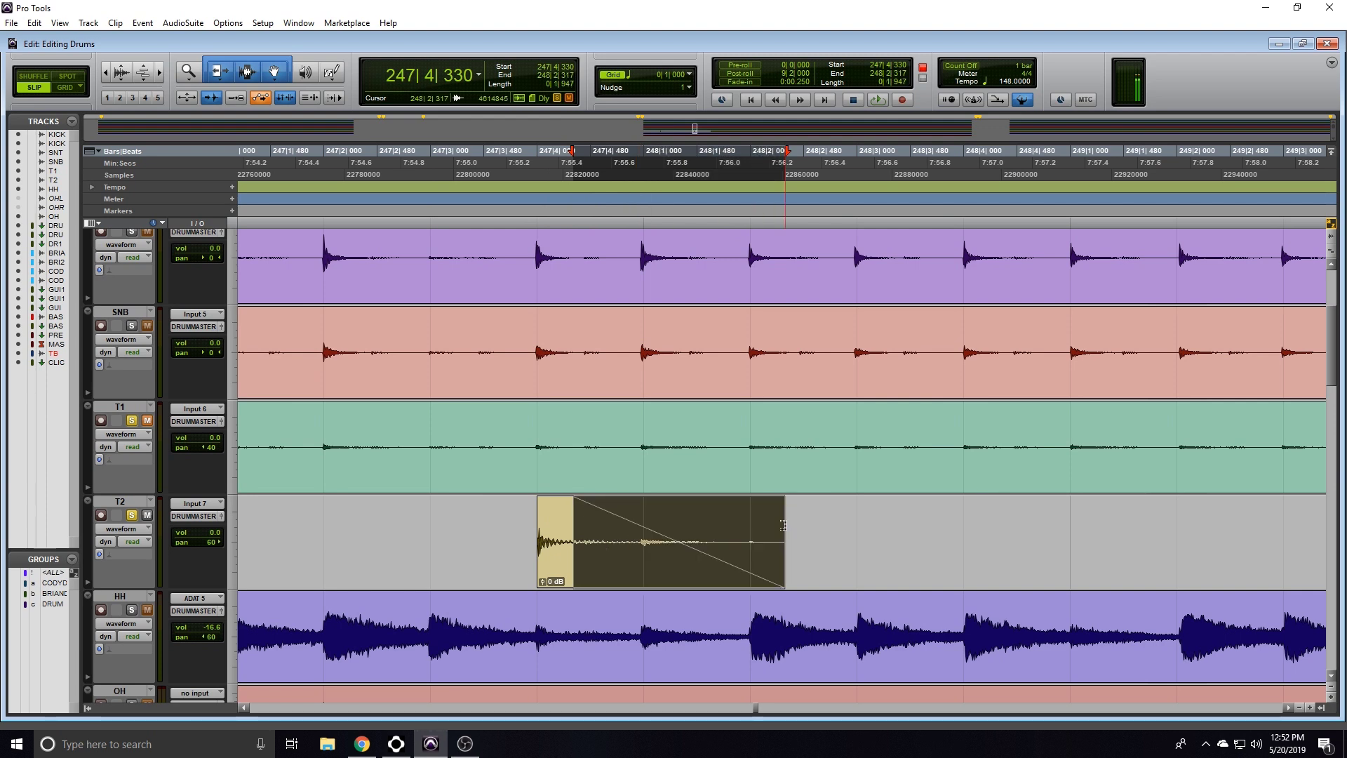
key(ctrl+z)
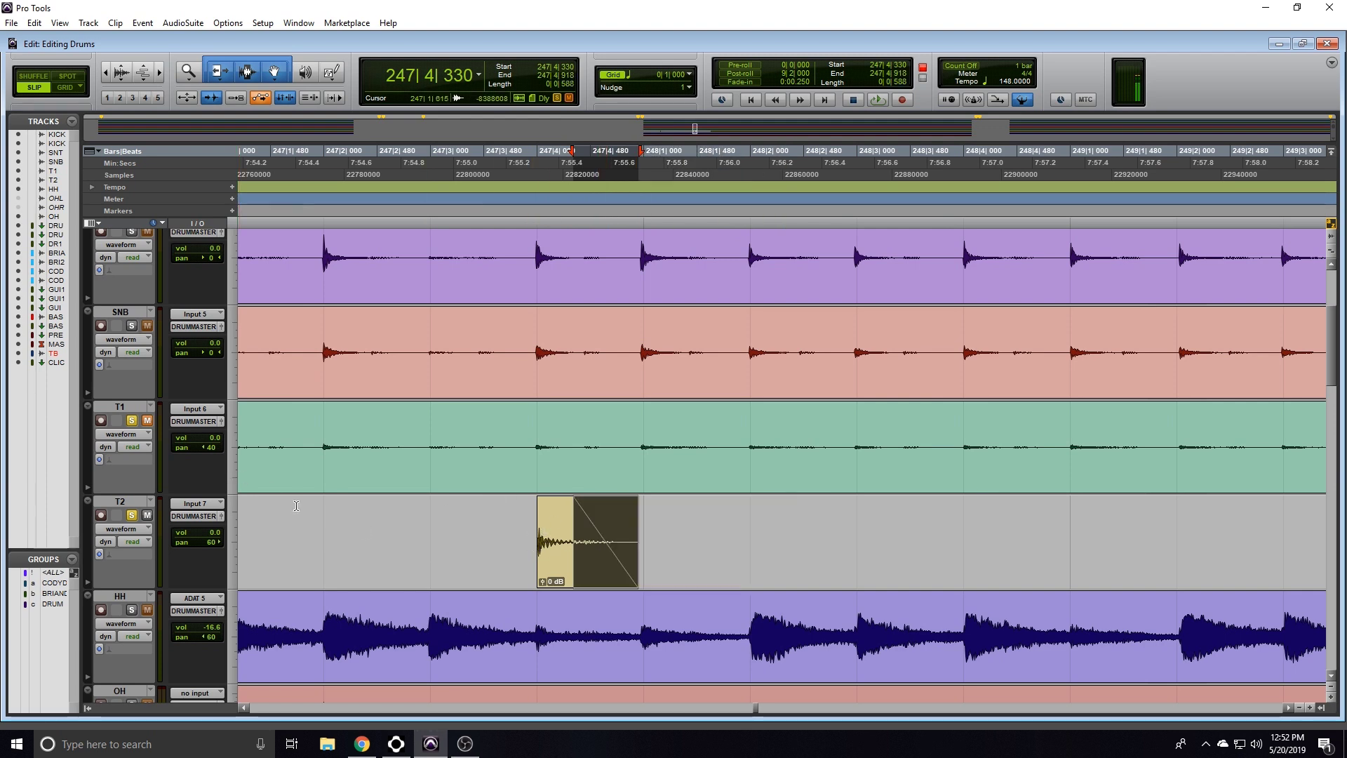
- Play back the lengthened T2 hit from 247|3|482
scroll(541, 506, down, 2)
scroll(542, 506, down, 3)
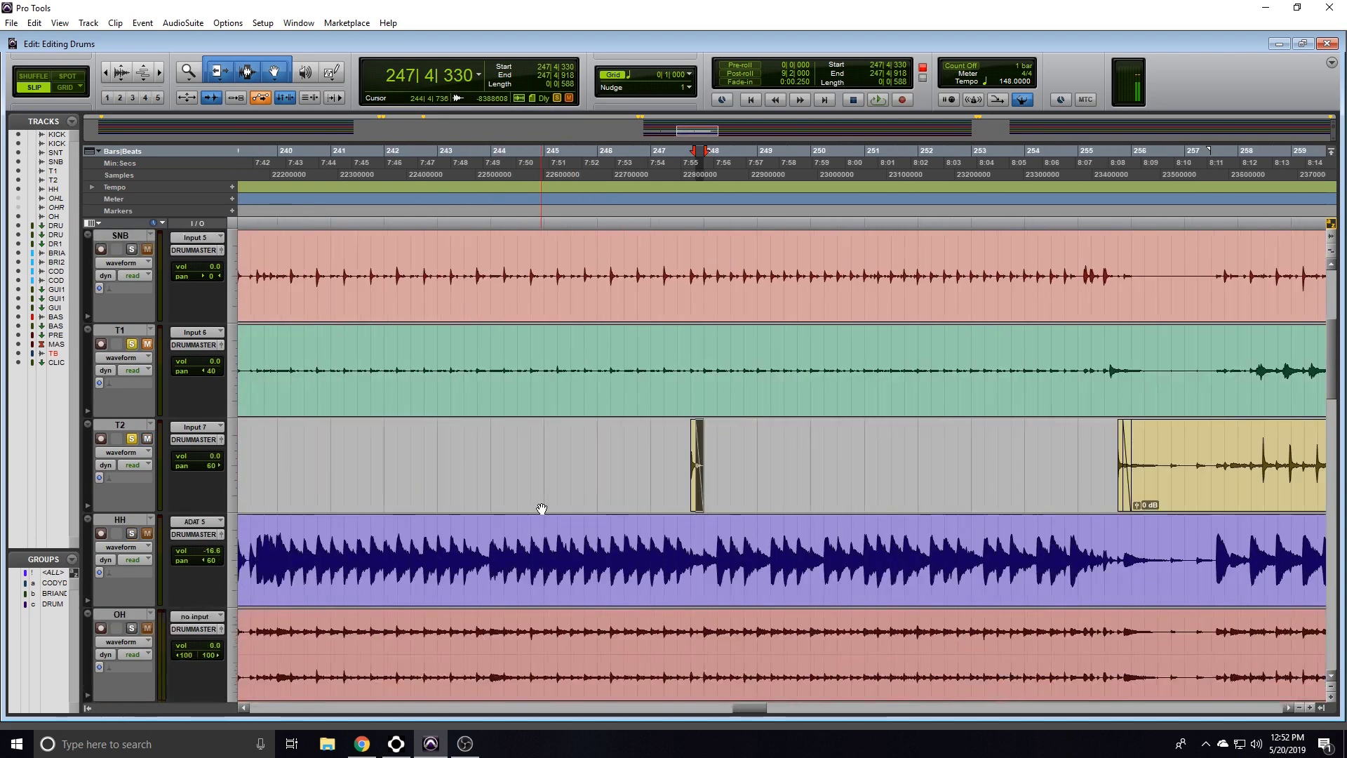
click(505, 441)
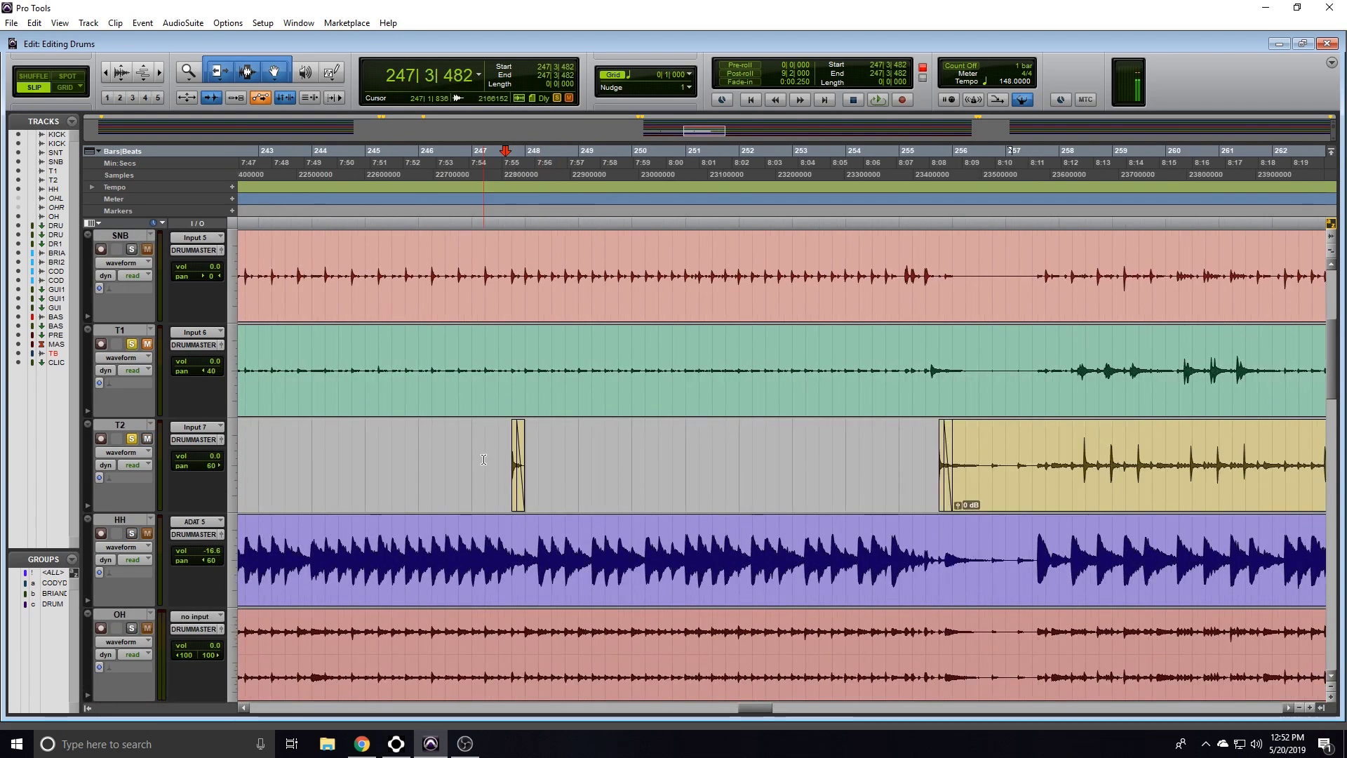
scroll(485, 460, up, 3)
scroll(550, 452, right, 2)
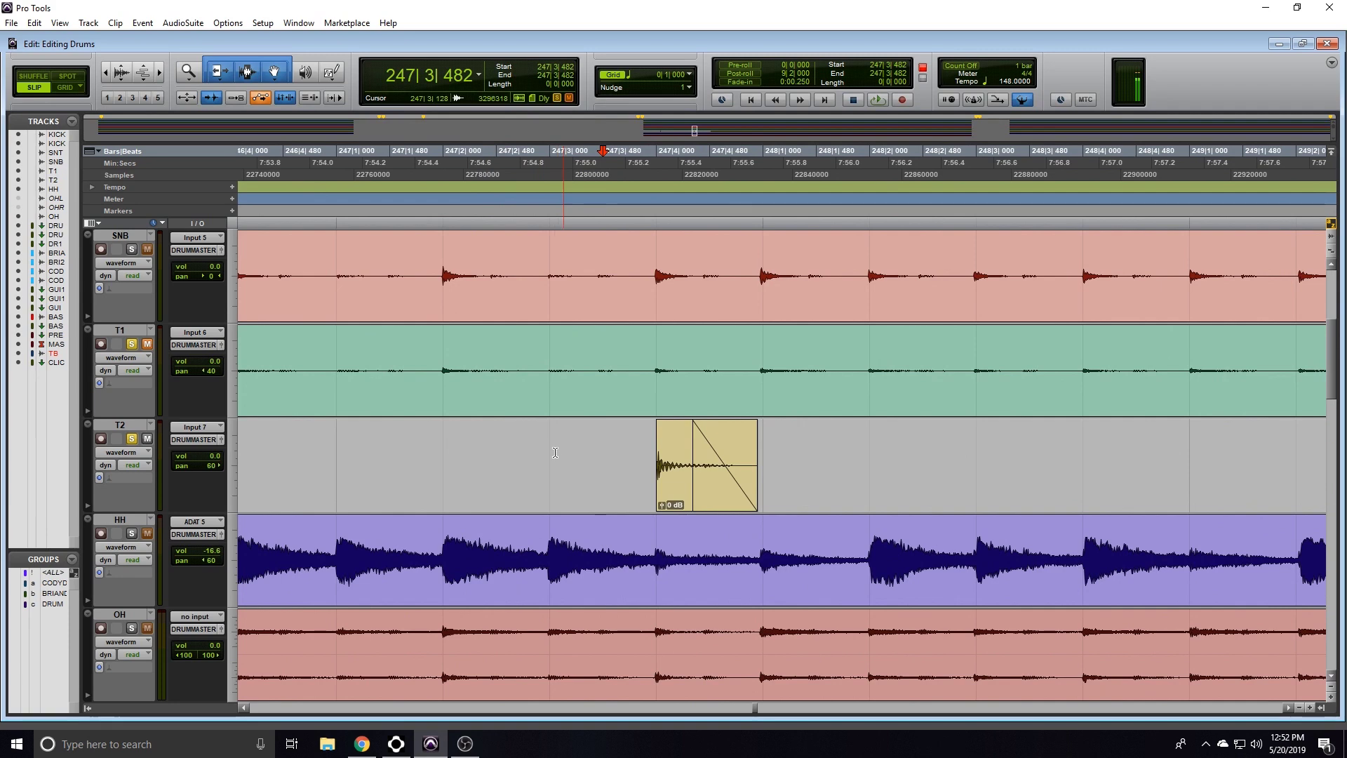
key(space)
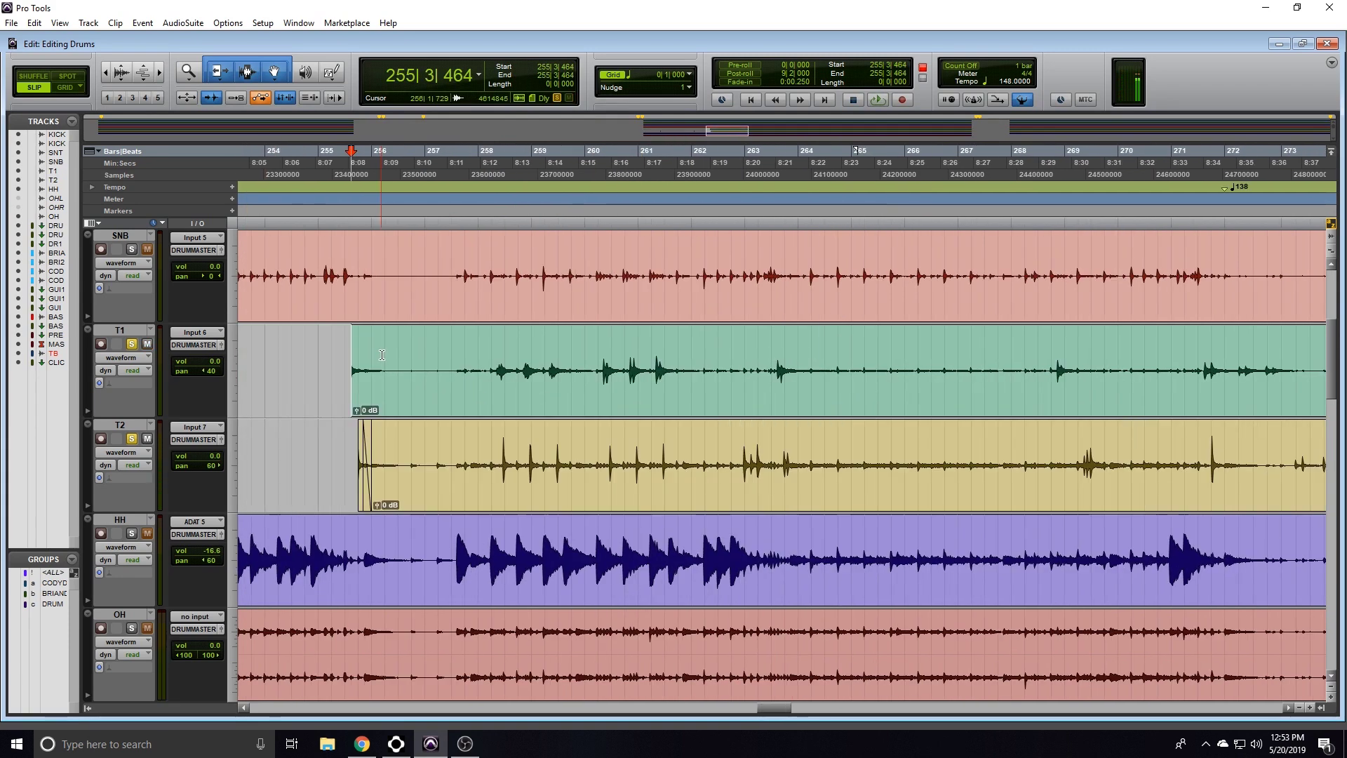
- Isolate the first T1 hit by trimming to 255|3|464, cutting after its decay and fading out from 255|4|123
drag(355, 349, 365, 346)
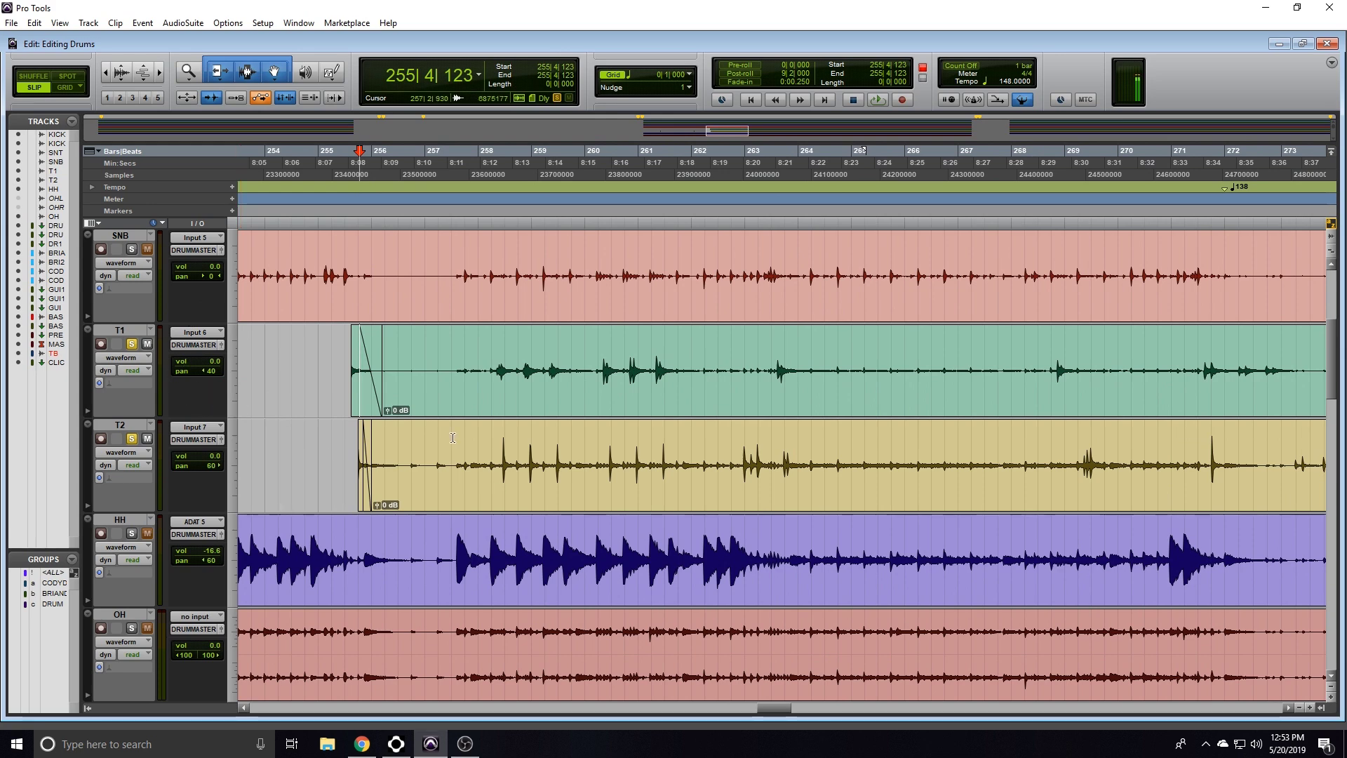
key(t)
key(t)
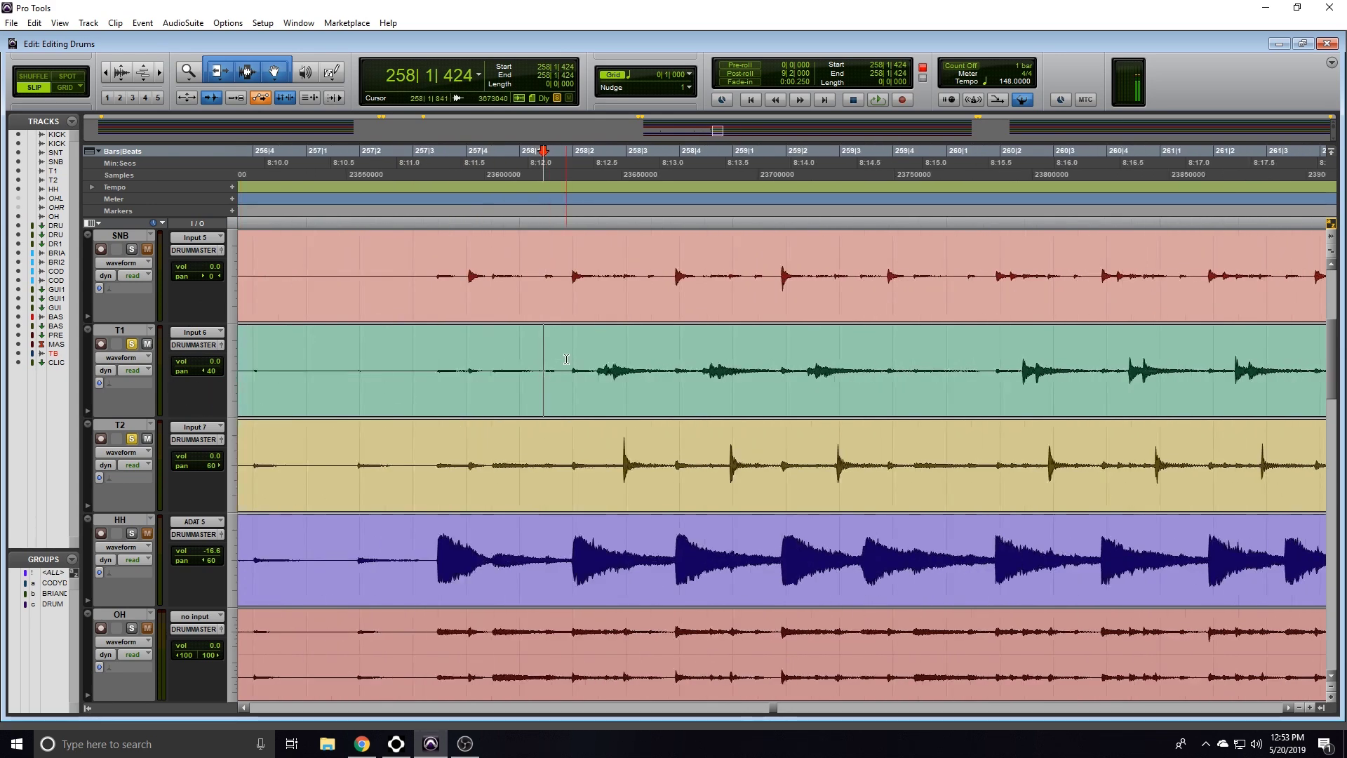
- Isolate the T1 and T2 hits between bars 258 and 261 by trimming to transients, cutting after decays and fading out
click(598, 356)
click(882, 449)
key(b)
scroll(701, 356, right, 5)
click(700, 355)
key(a)
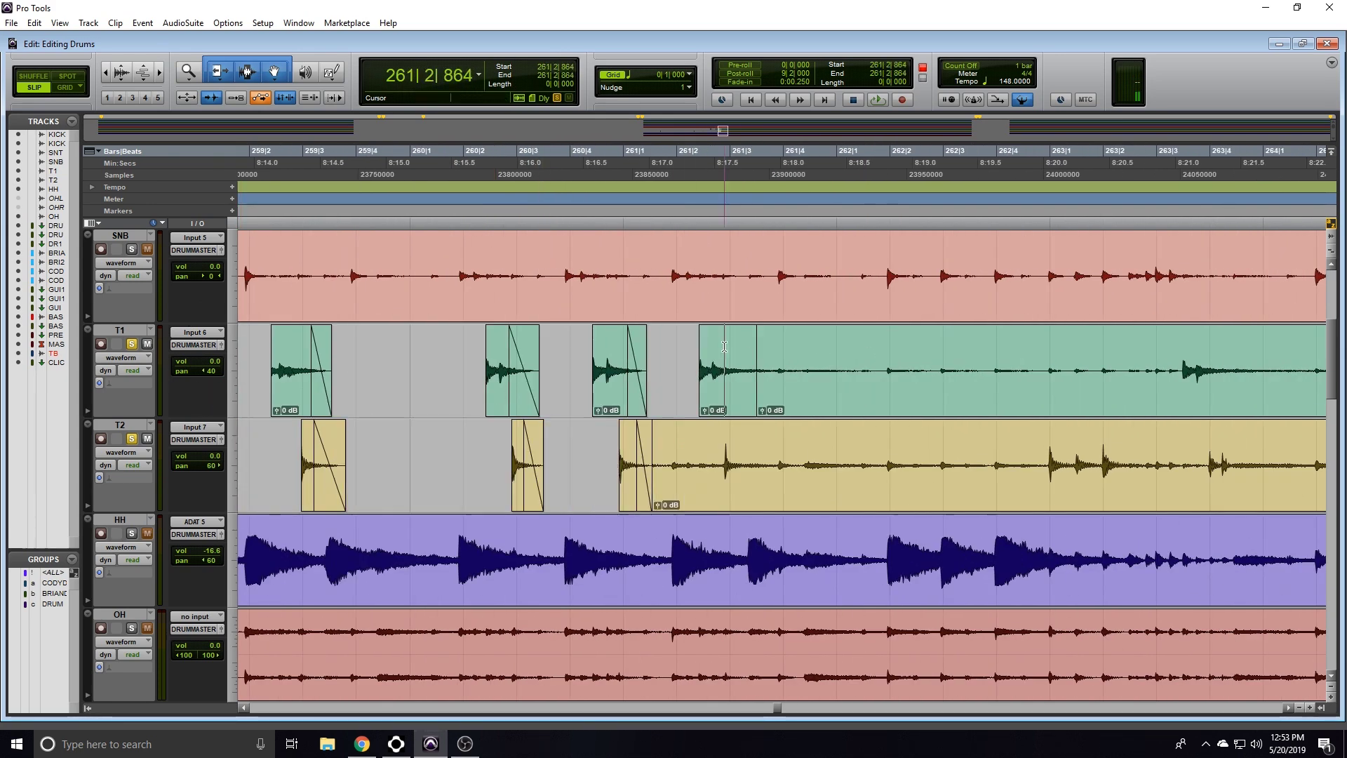
- Isolate the following T1 hits up to bar 272, fading out the last one from 272|2|852
scroll(632, 353, right, 12)
click(622, 352)
key(a)
scroll(622, 352, right, 10)
click(345, 351)
key(a)
click(454, 350)
key(b)
click(393, 349)
key(g)
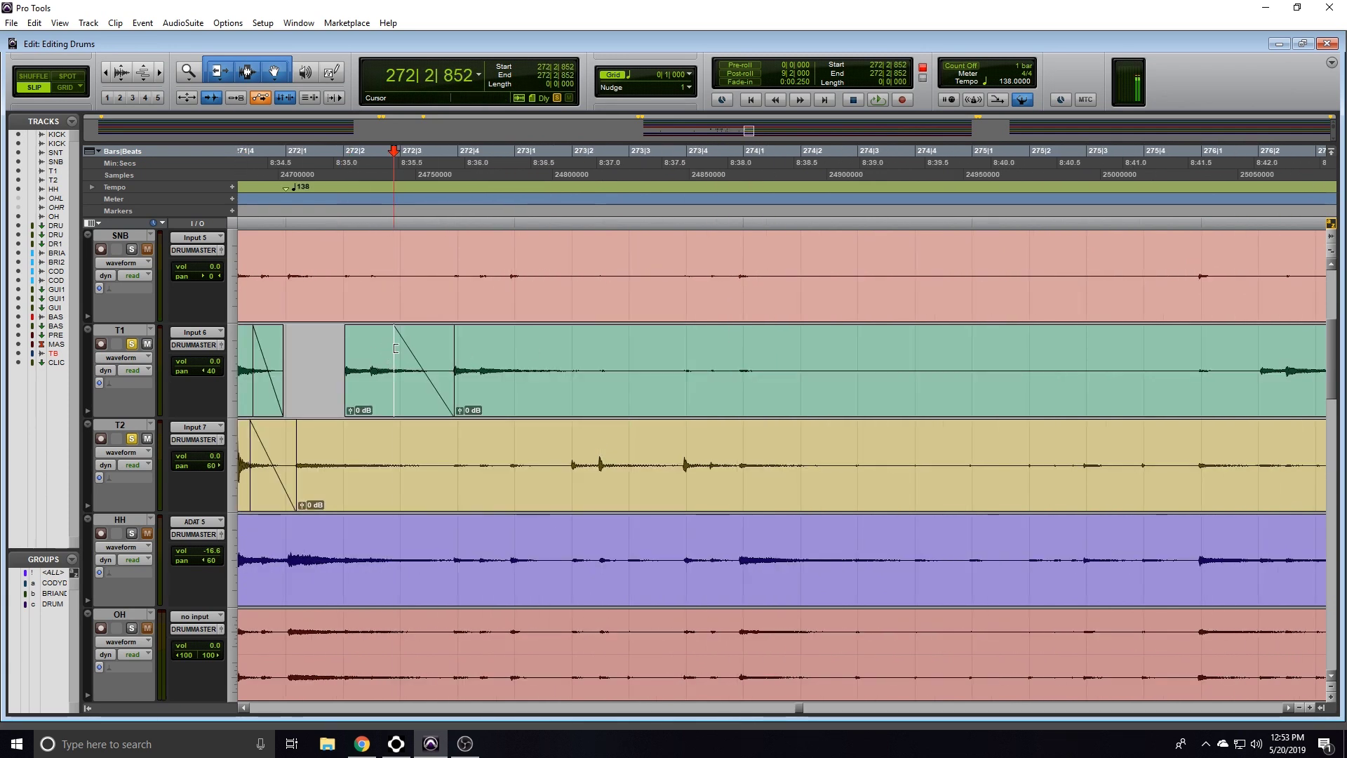
- Play back the T1 hits from 272|1|799
click(332, 345)
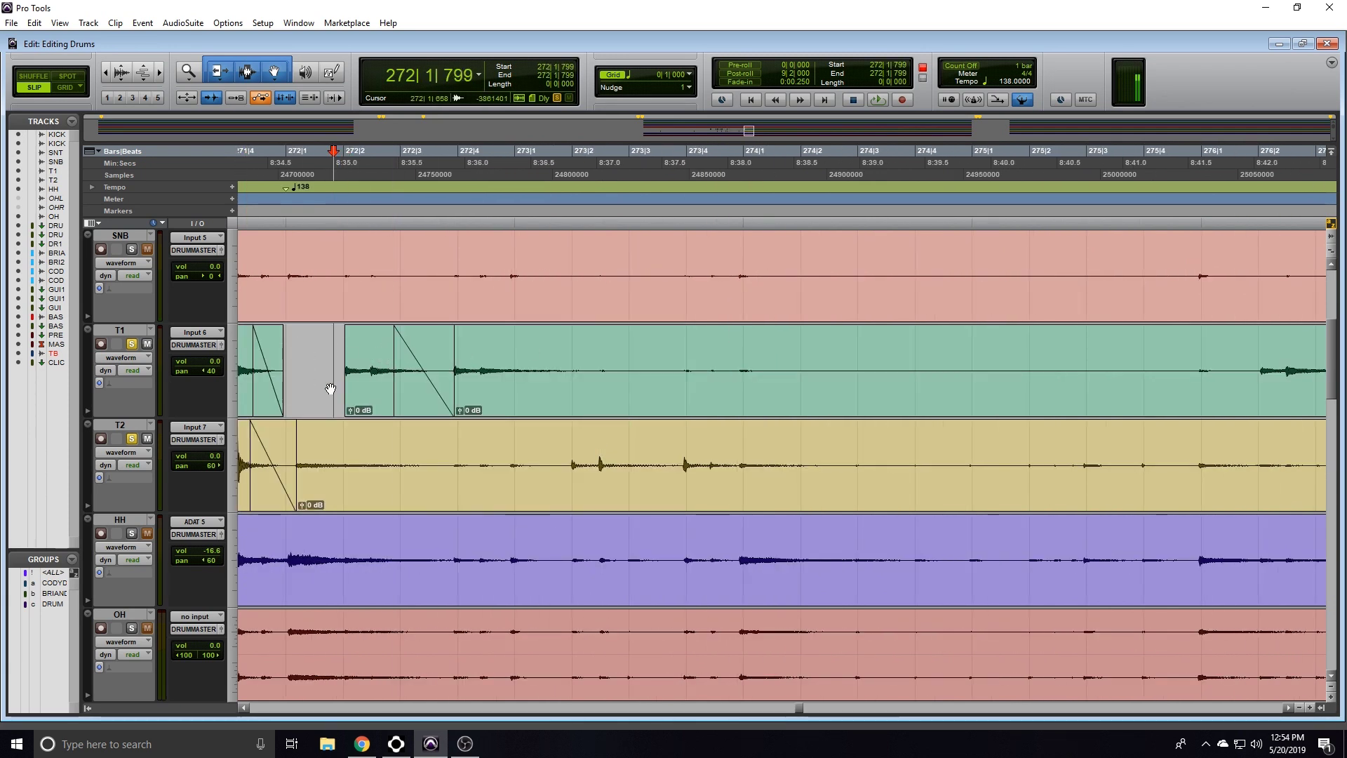
key(space)
key(space)
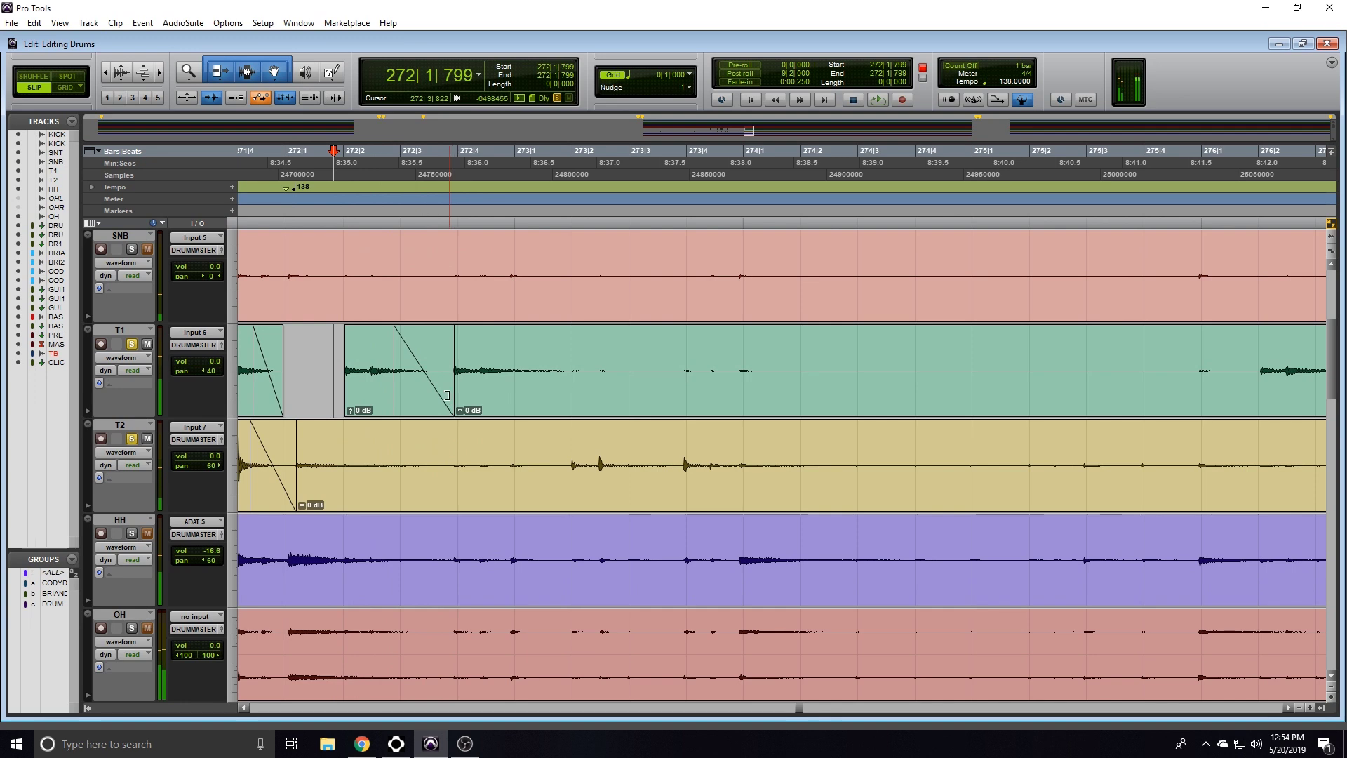
- Cut T1 after the next hit's decay and fade that hit out from 272|4|510
click(550, 346)
key(b)
click(488, 351)
key(g)
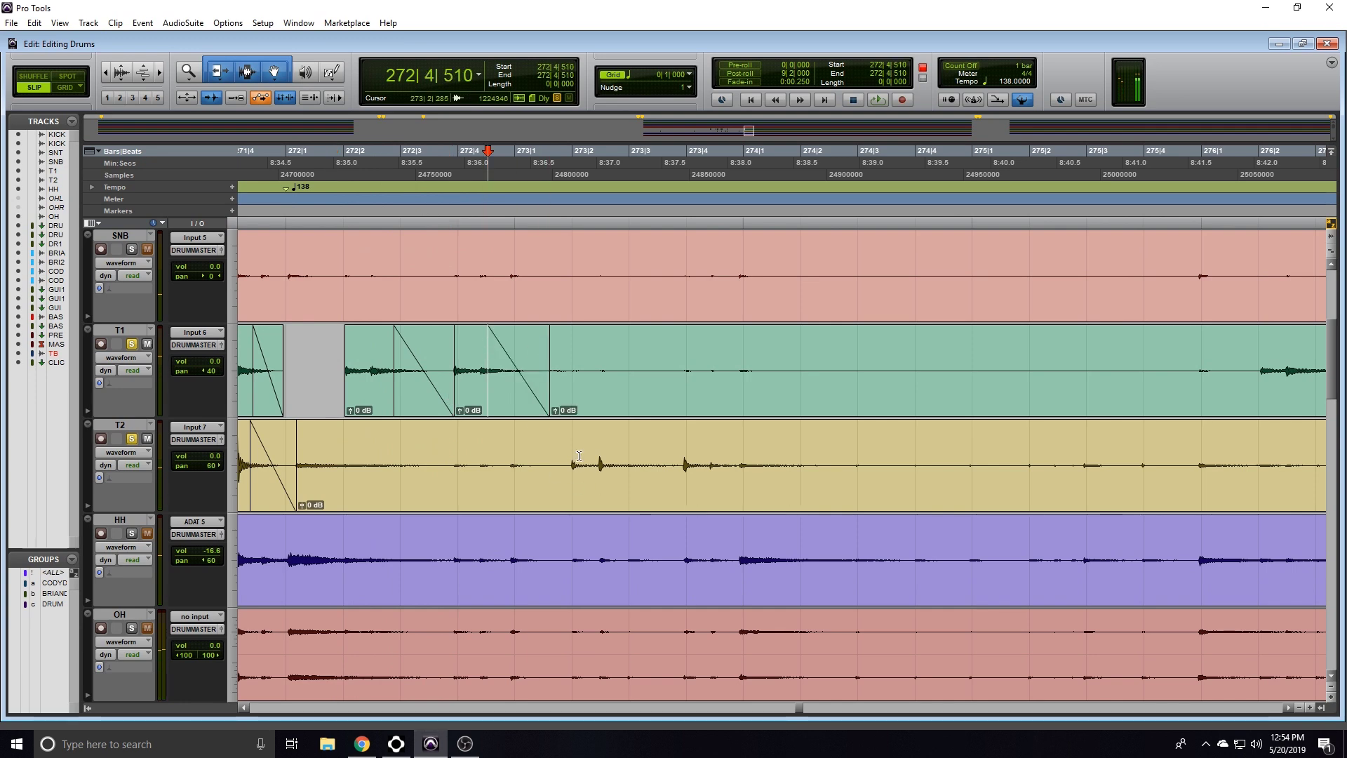
- Trim T2 to the transient at 273|2|001 and continue isolating its hits, making a cut at 287|4|237
click(571, 441)
key(a)
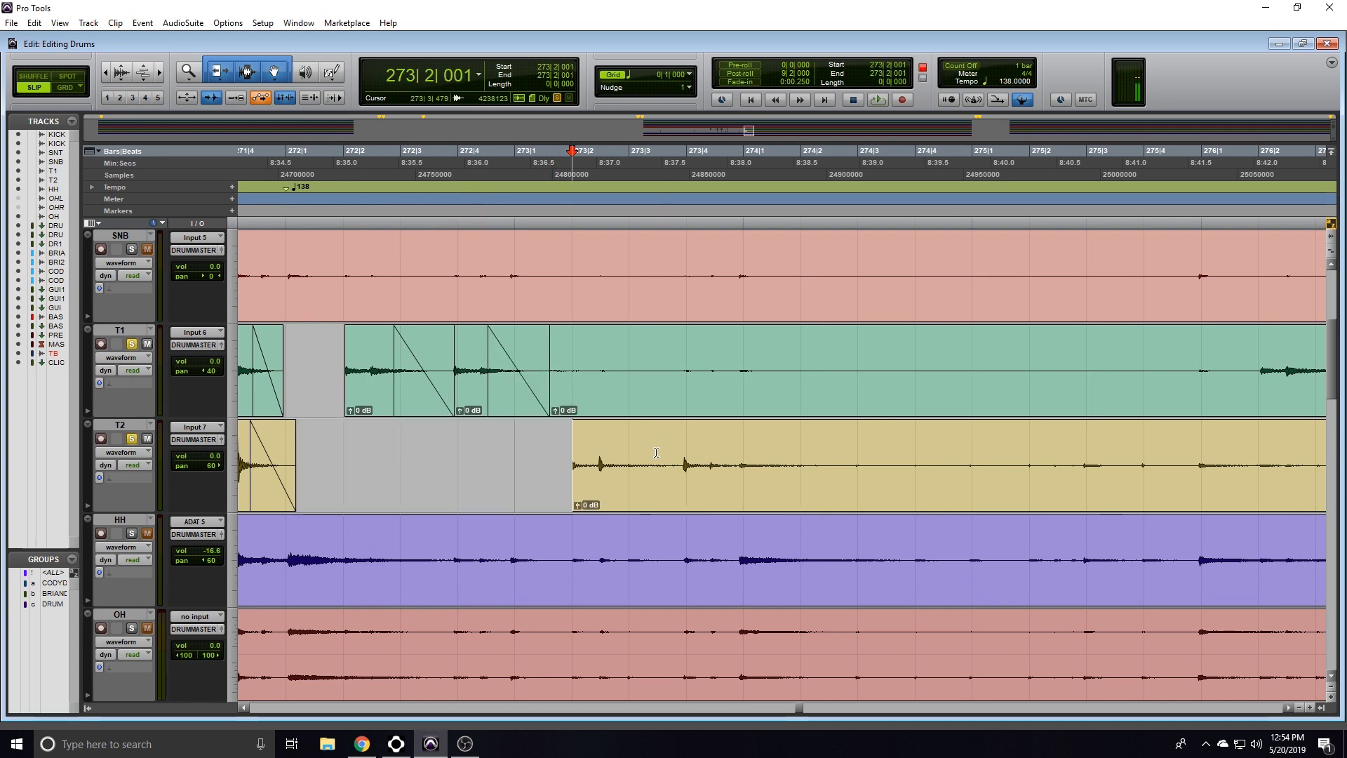
click(475, 371)
click(710, 456)
key(b)
click(878, 456)
key(b)
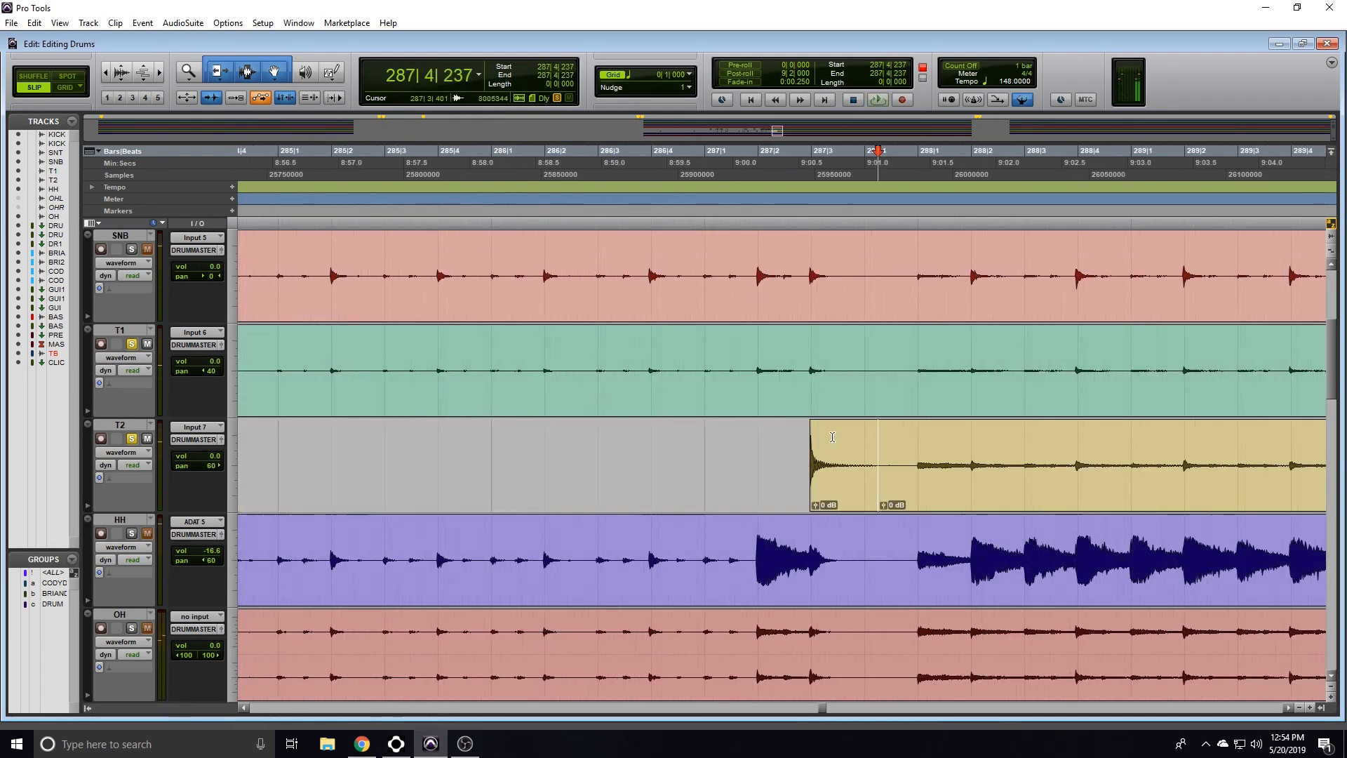
- Isolate the T1 and T2 hits up to about bar 334 with cuts after each decay and fade-outs
click(1072, 456)
click(524, 457)
key(g)
click(803, 460)
click(588, 365)
key(b)
click(471, 358)
key(b)
click(631, 358)
click(648, 358)
key(b)
key(r)
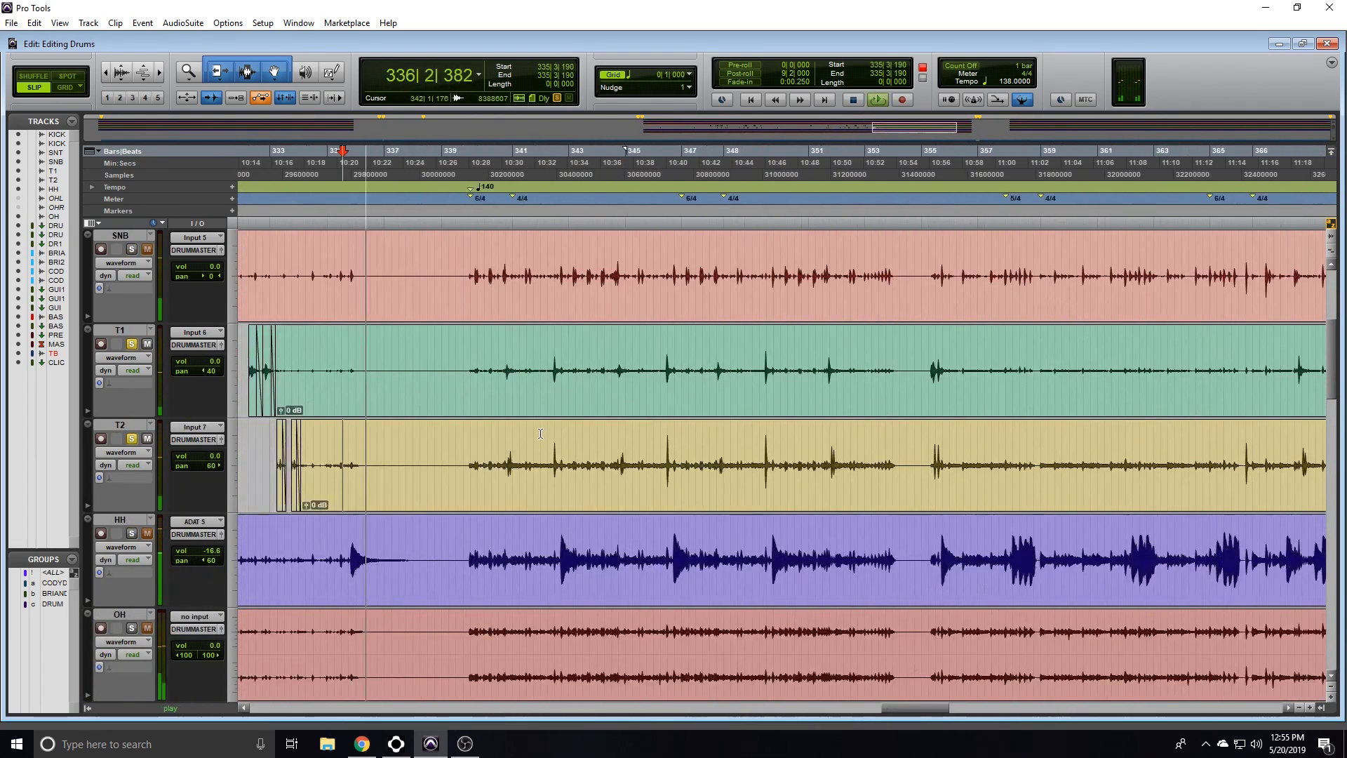
- Isolate the next T1 and T2 hits after bar 336 and trim T1 to the transient at 355|2|443
key(t)
click(647, 439)
key(g)
scroll(746, 414, right, 3)
click(746, 415)
scroll(719, 415, right, 5)
click(720, 456)
key(b)
click(676, 371)
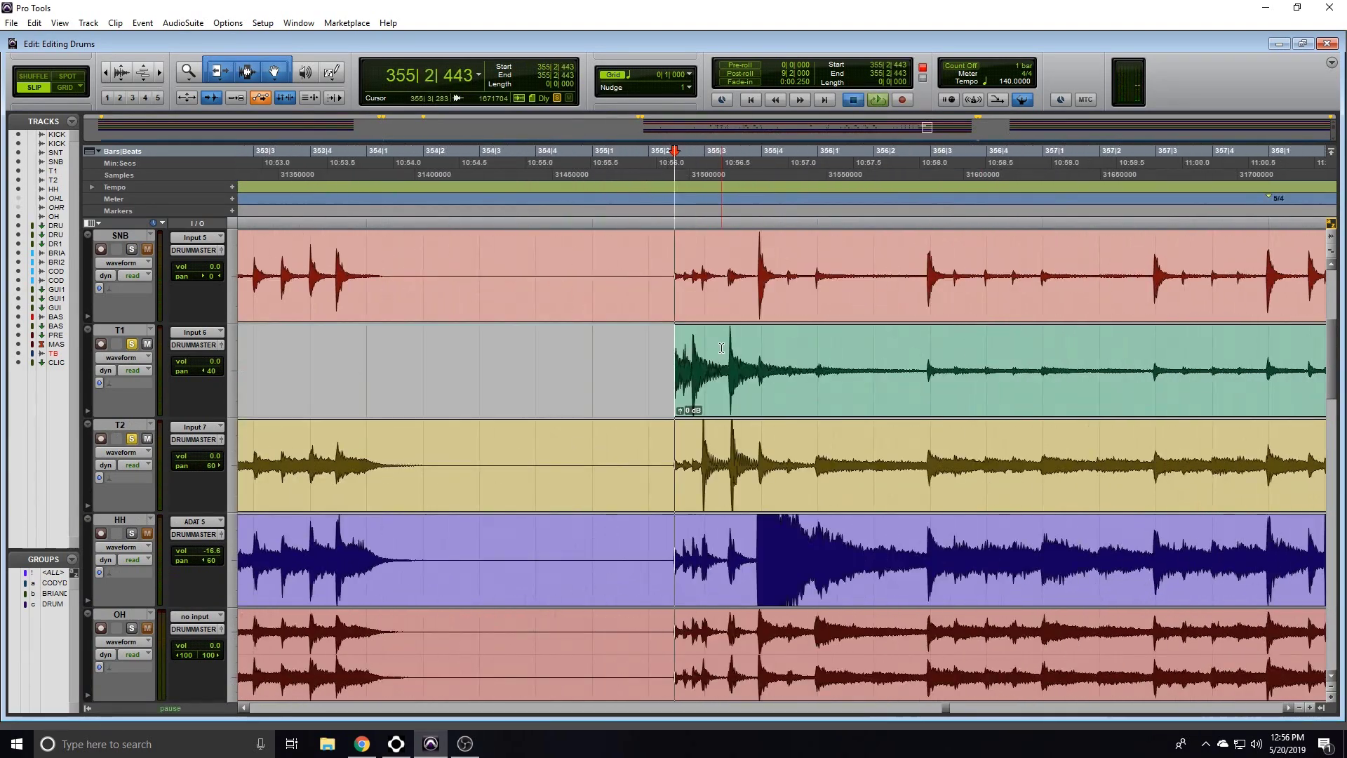
- Isolate the final T1 and T2 hits of How Low and delete the leftover T2 audio after the last hit
click(673, 456)
scroll(741, 370, right, 10)
scroll(741, 370, right, 5)
click(255, 456)
key(g)
click(274, 456)
key(Delete)
- Select all T1 and T2 clips from 223|3|481 to 375|1|000 and create 1 ms batch fades without adjusting existing fades
key(r)
key(r)
key(r)
key(r)
key(r)
key(r)
key(r)
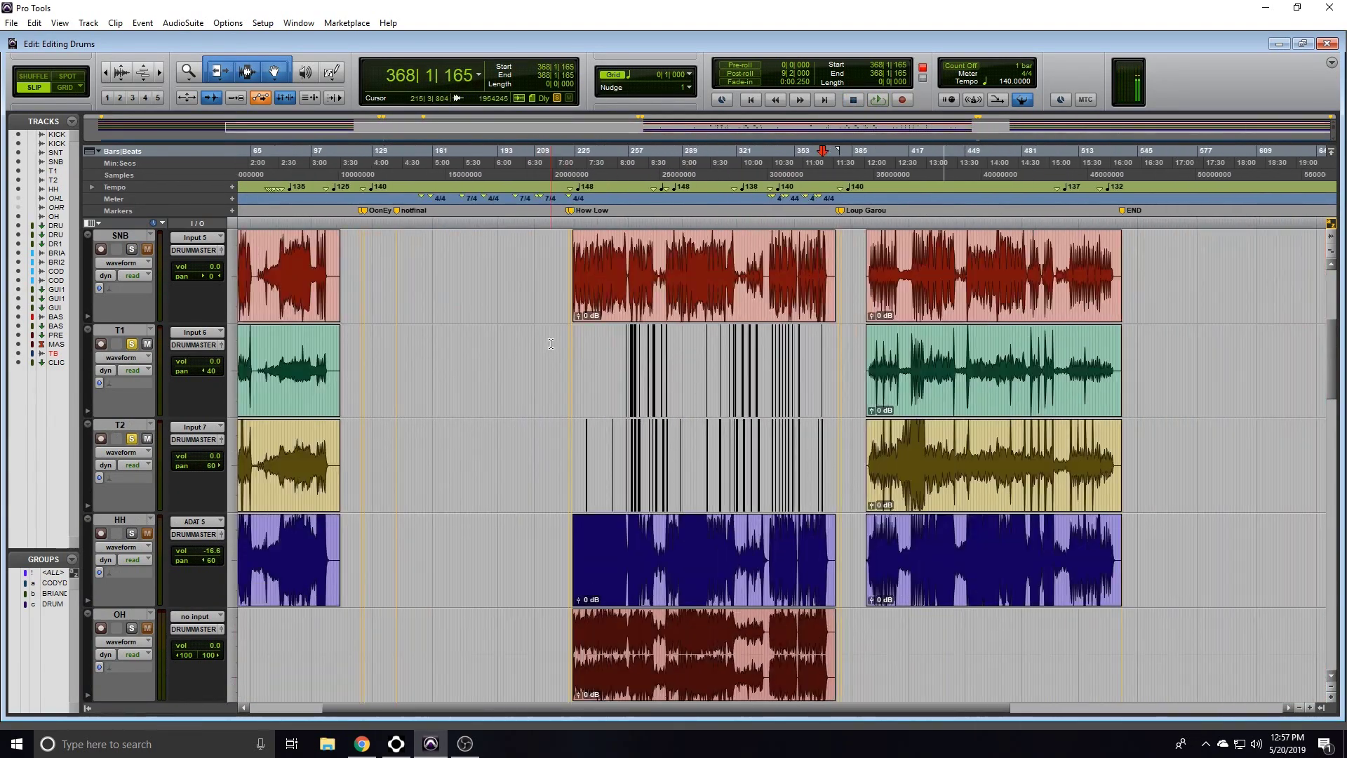
key(t)
scroll(695, 388, left, 5)
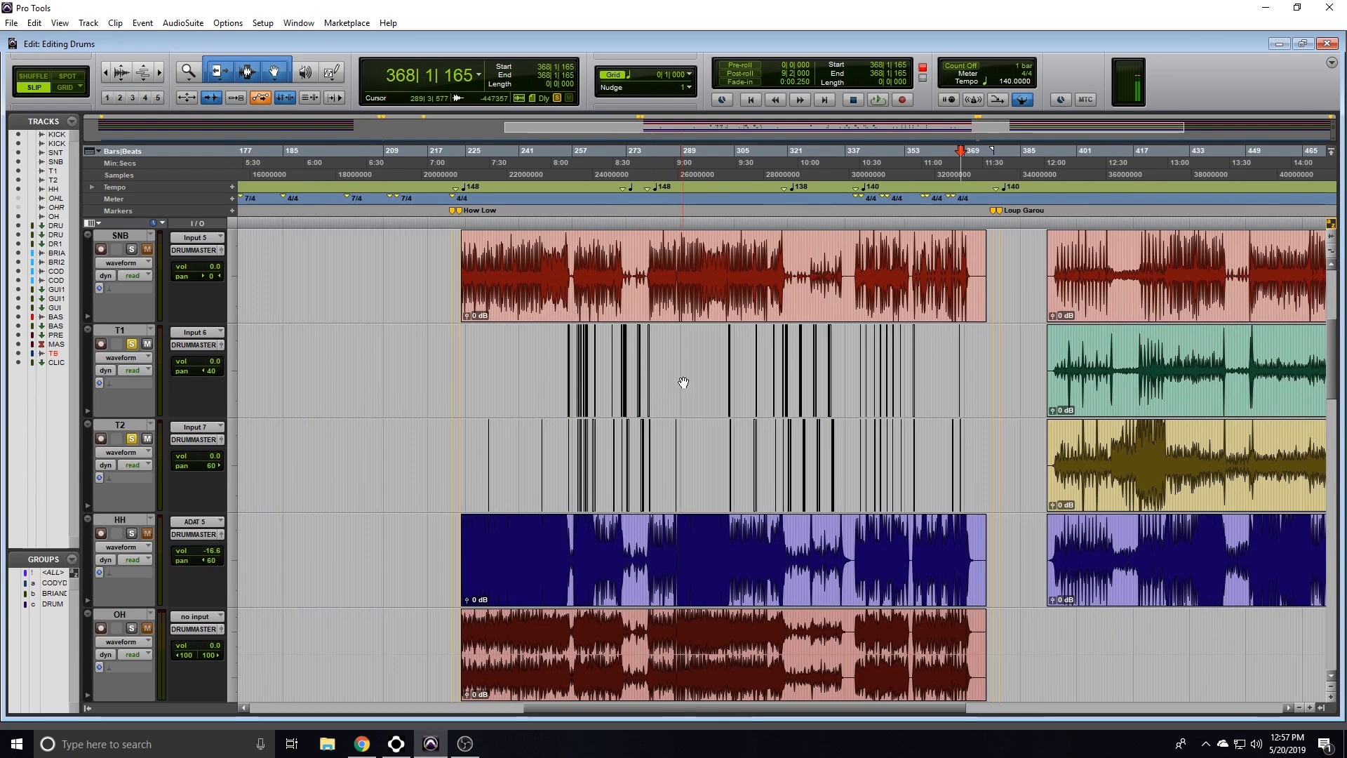
click(859, 308)
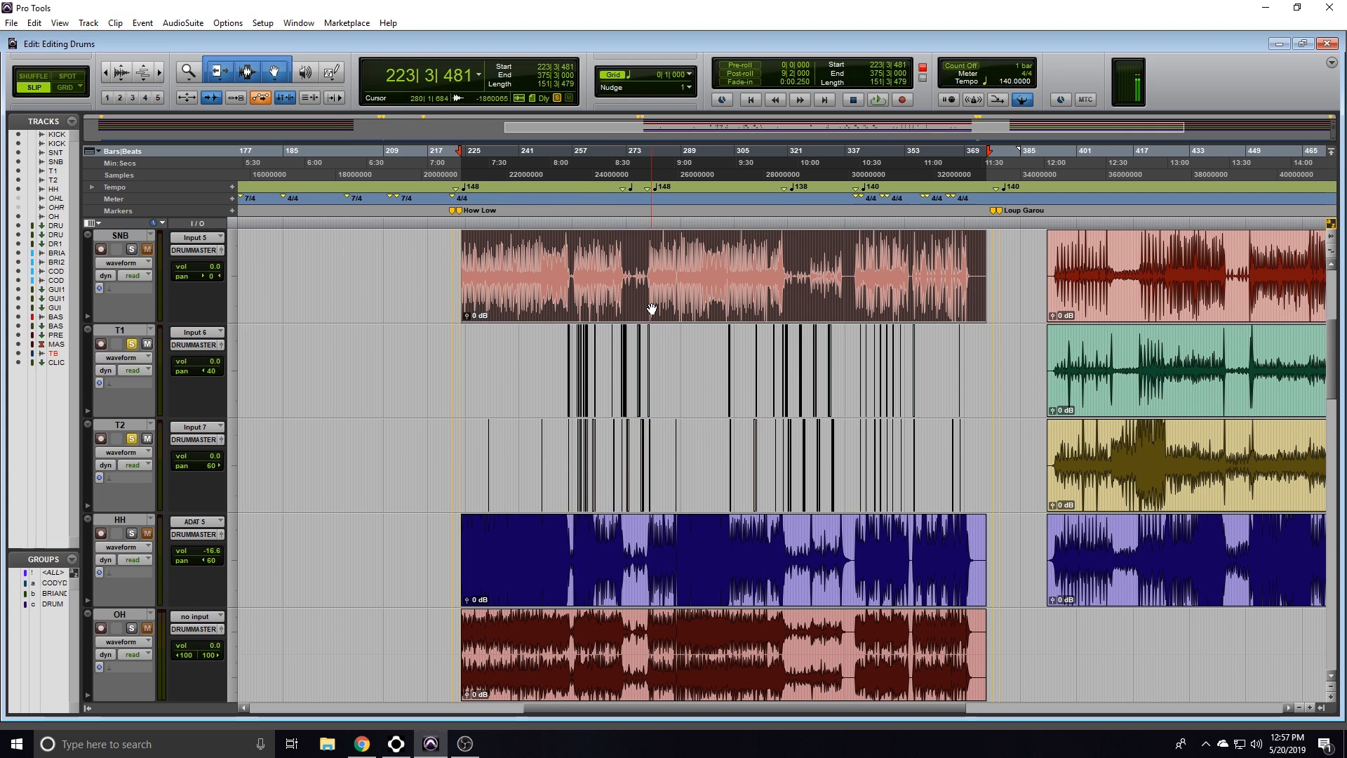
key(semicolon)
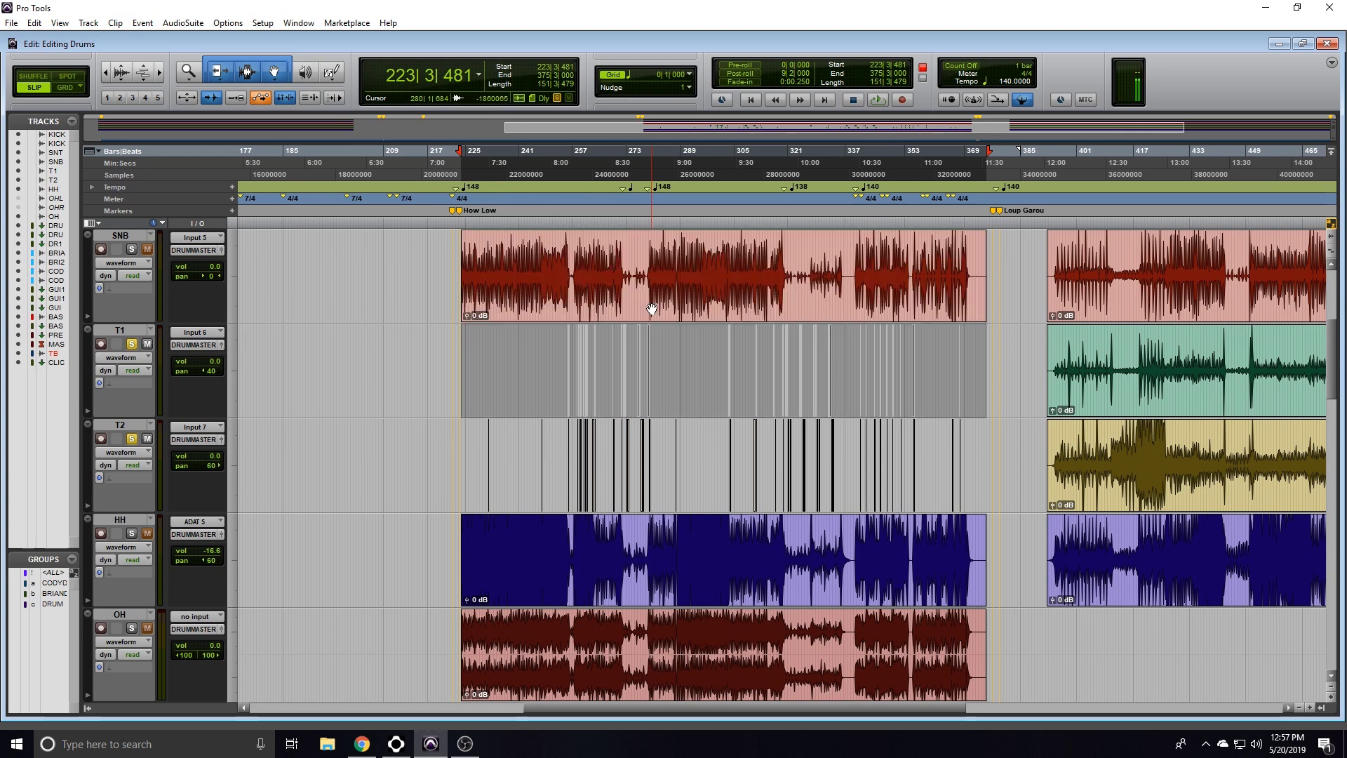
key(shift+semicolon)
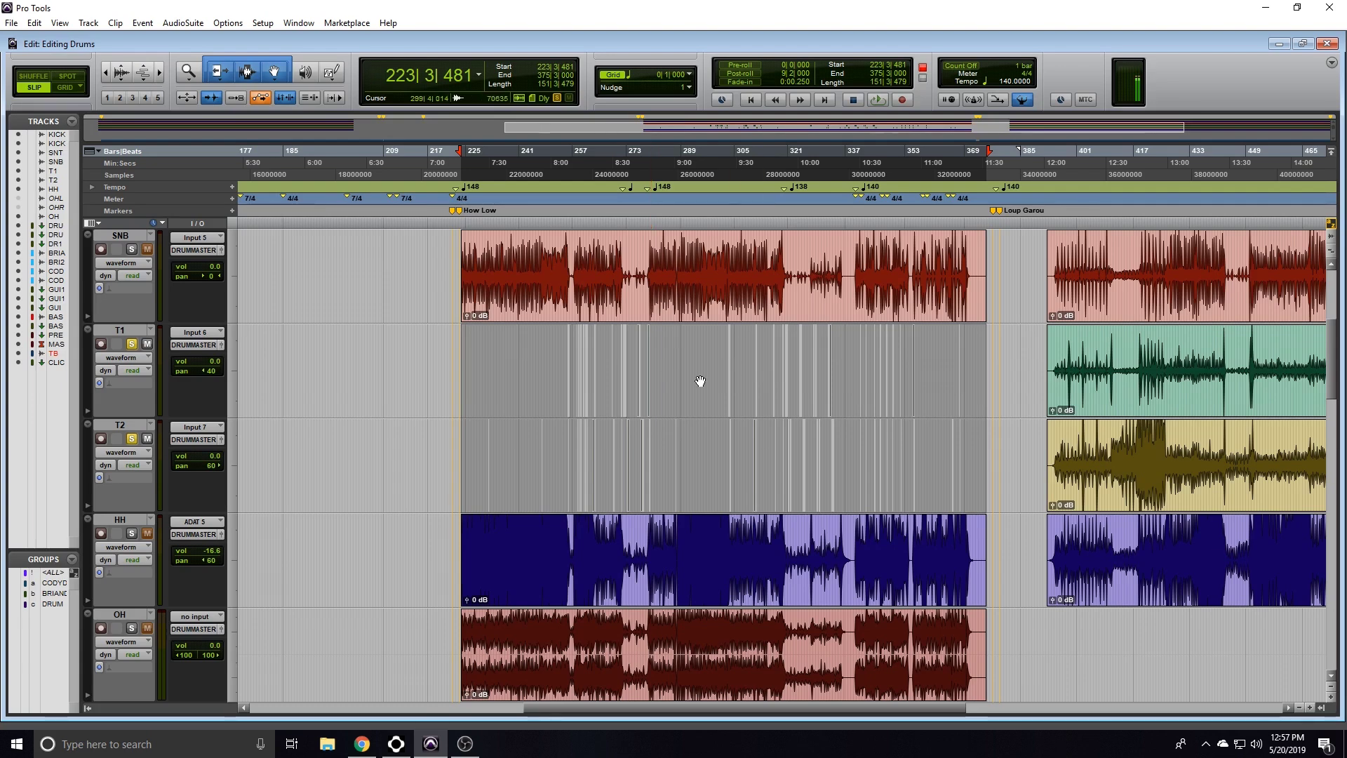
key(ctrl+f)
key(Return)
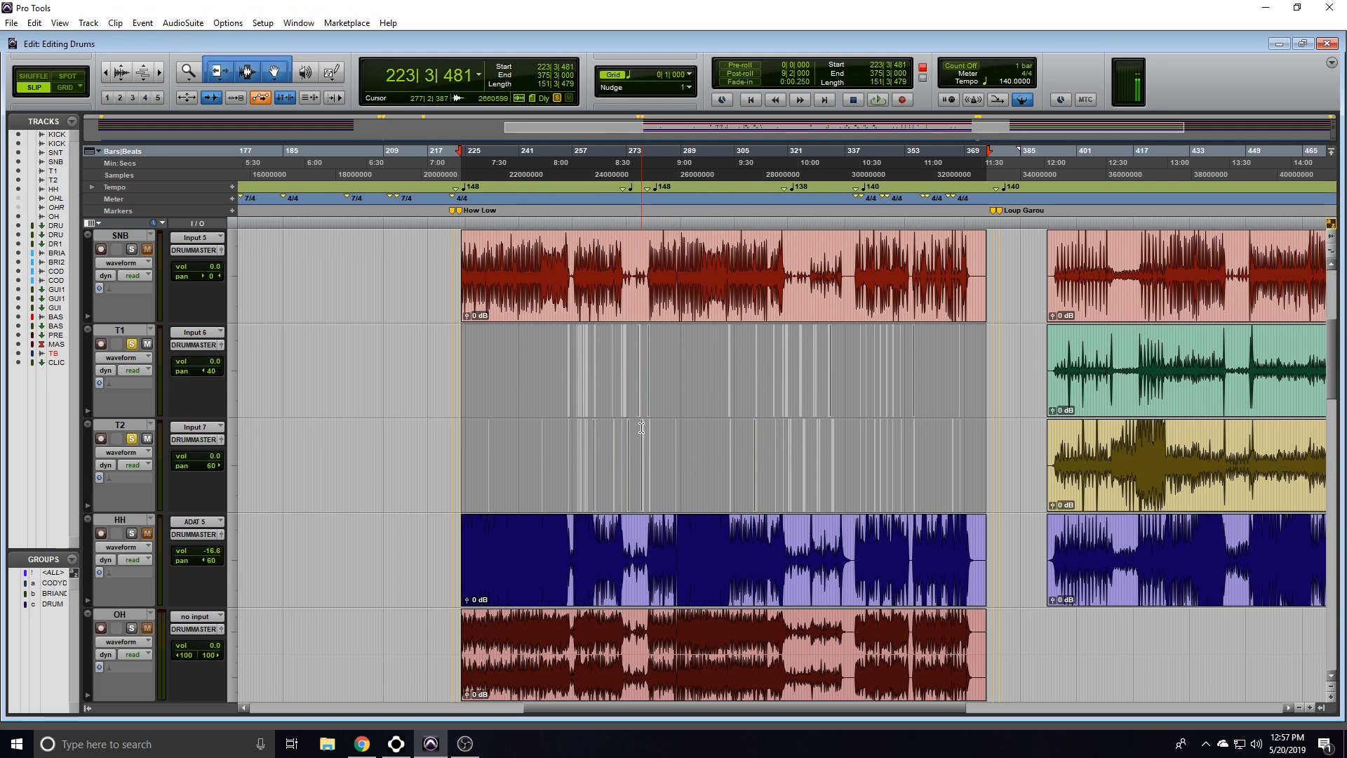
- Inspect the tom fades and batch fade settings, then consolidate T1 and T2 into one continuous clip each
key(t)
key(t)
key(t)
scroll(823, 386, right, 5)
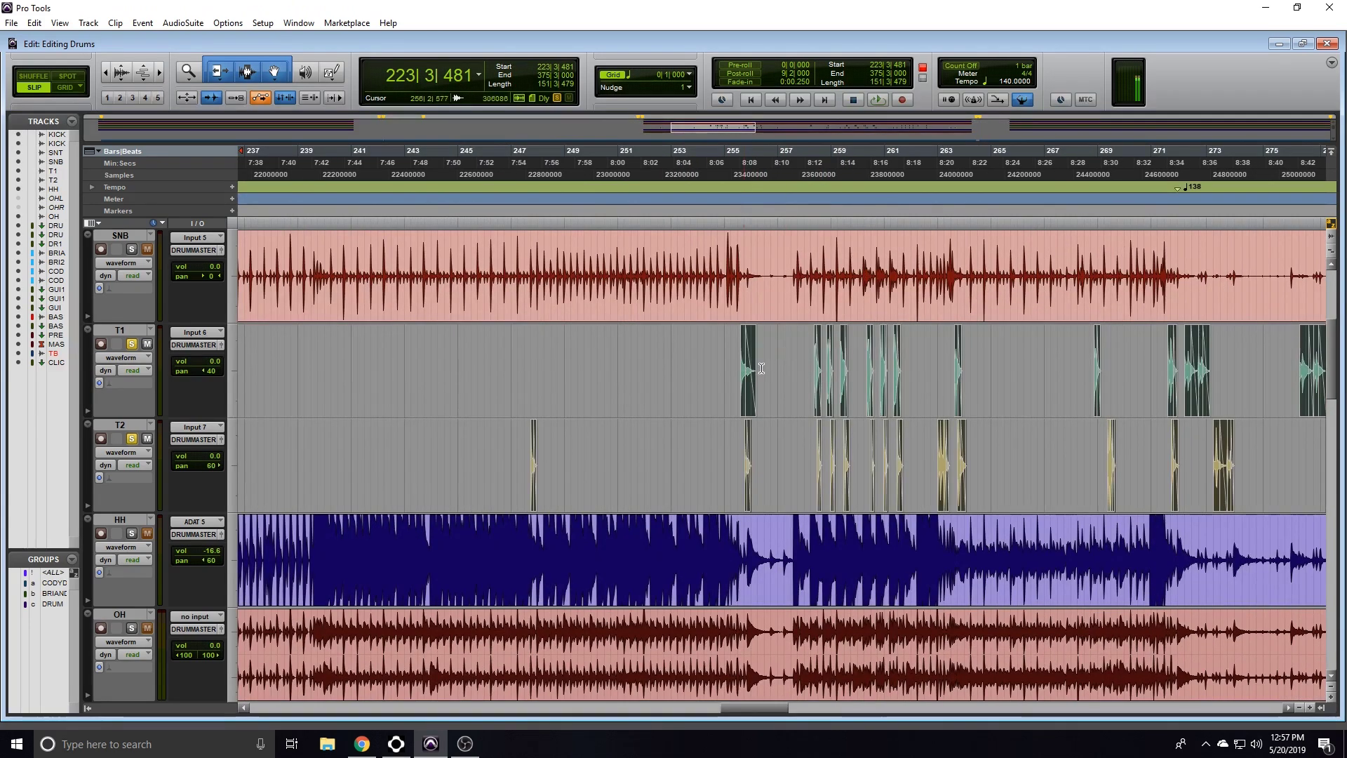
key(t)
key(t)
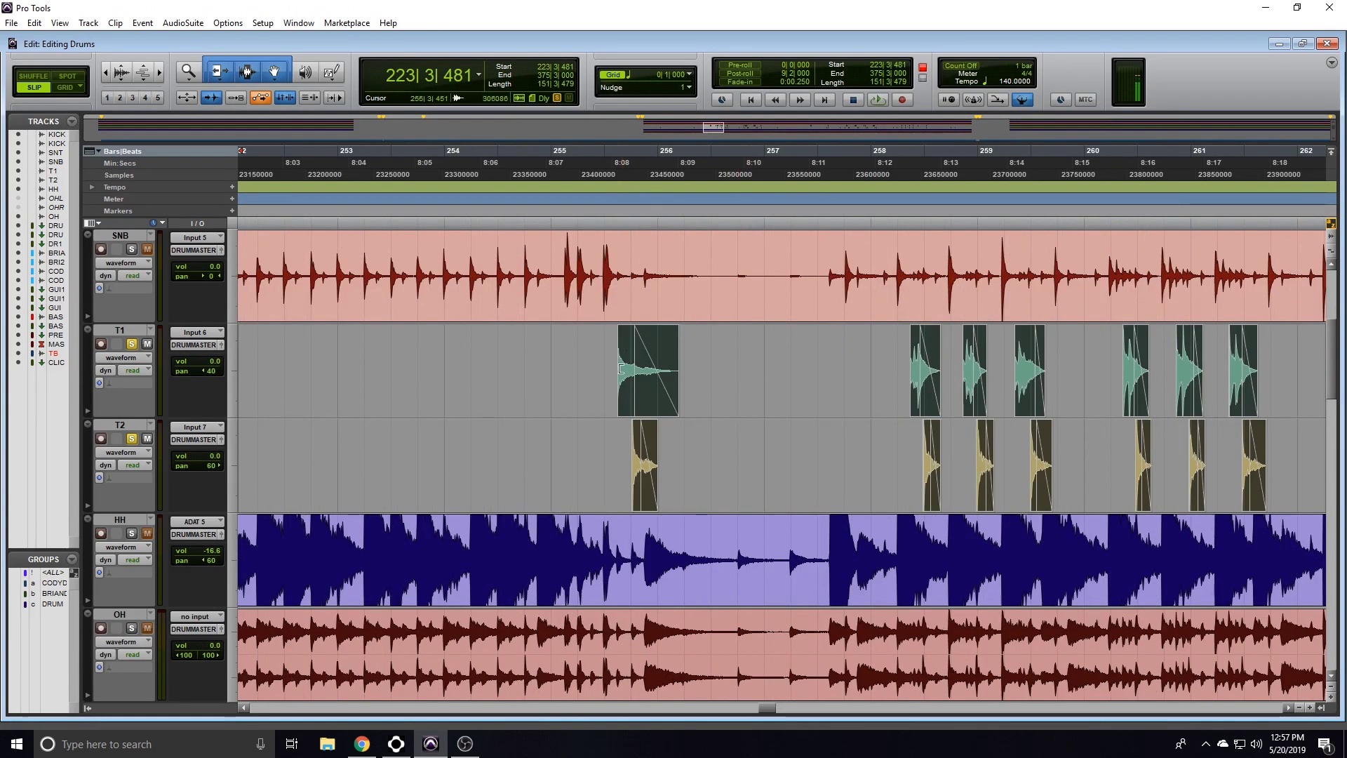
key(r)
key(r)
key(ctrl+f)
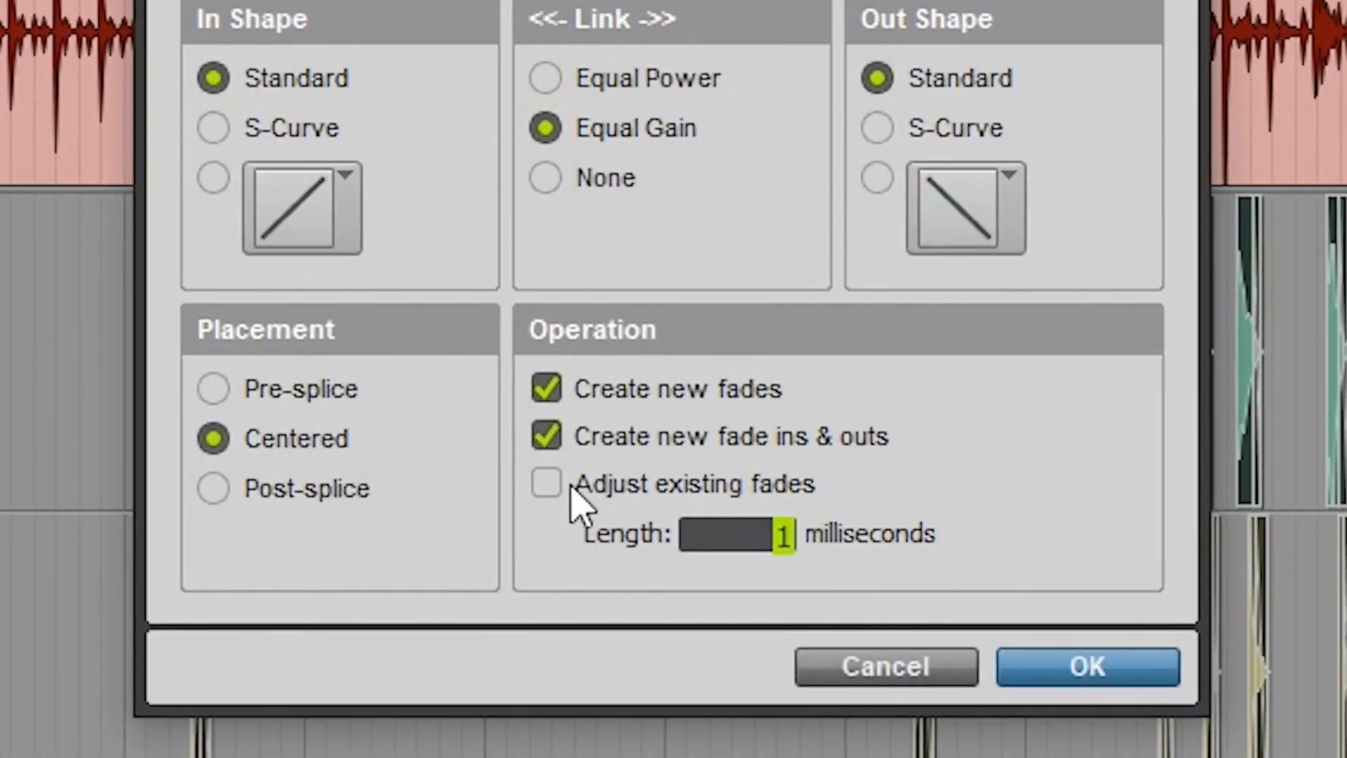
click(899, 667)
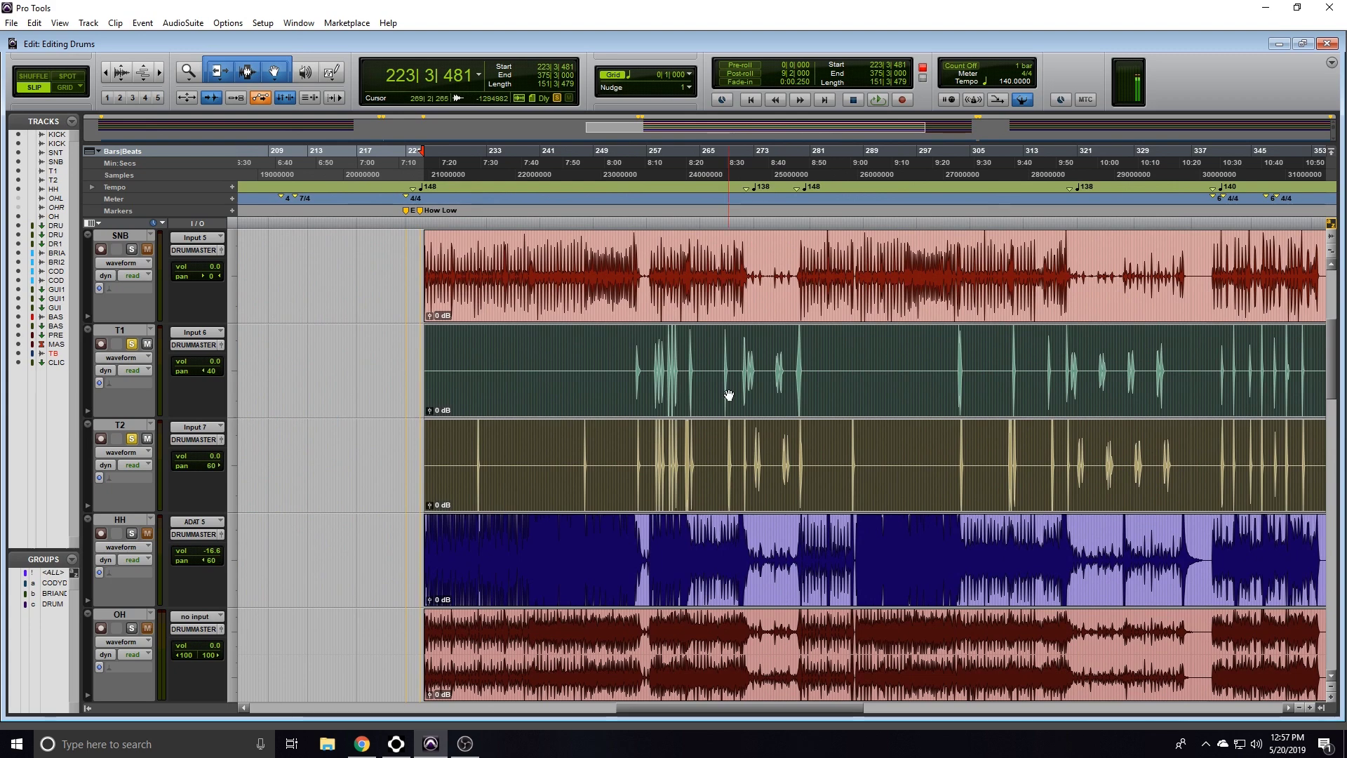
- Clear the solos on T1 and T2, then enable the DRUM group and solo all its tracks at reduced track height
click(652, 339)
click(132, 343)
click(131, 439)
click(60, 606)
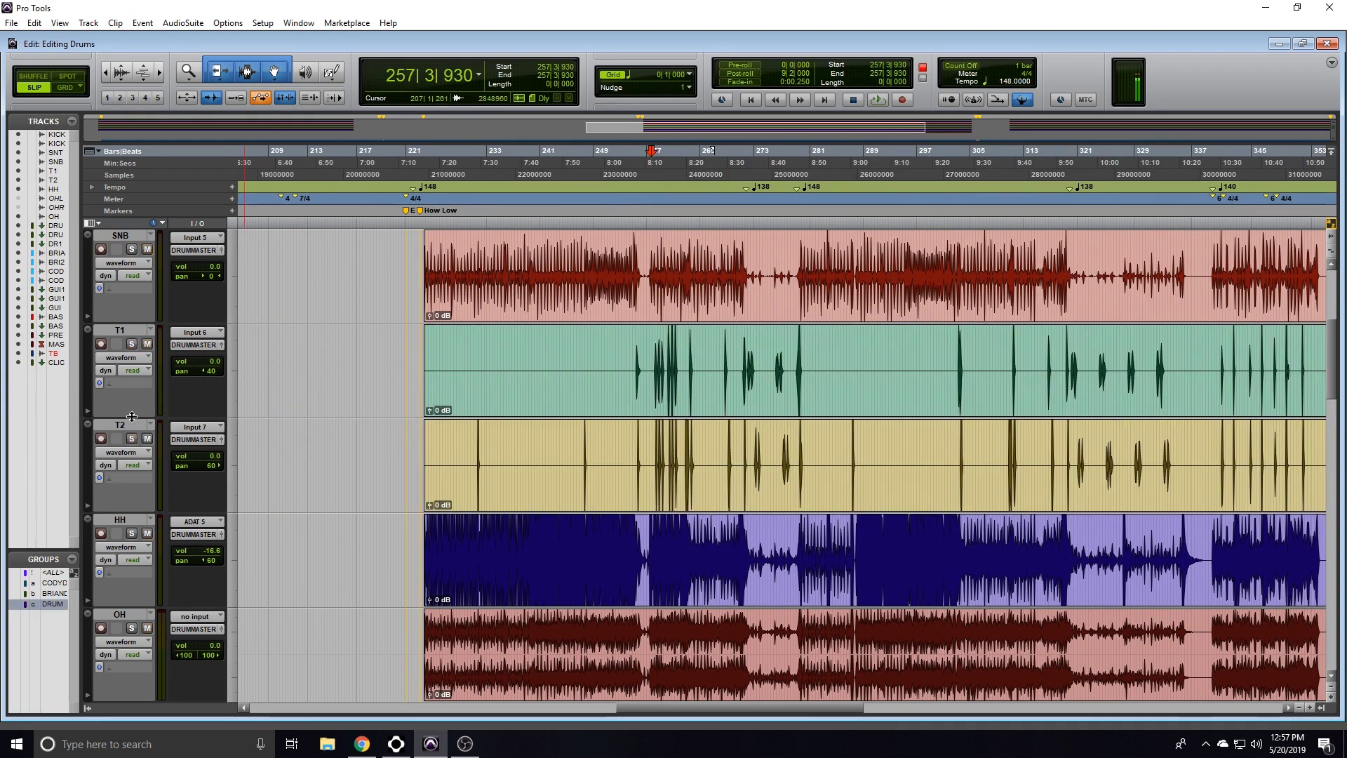
key(super+Down)
click(132, 344)
- Play back the full drum group with the cleaned toms from 257|2|677
click(650, 339)
key(space)
key(t)
key(t)
key(t)
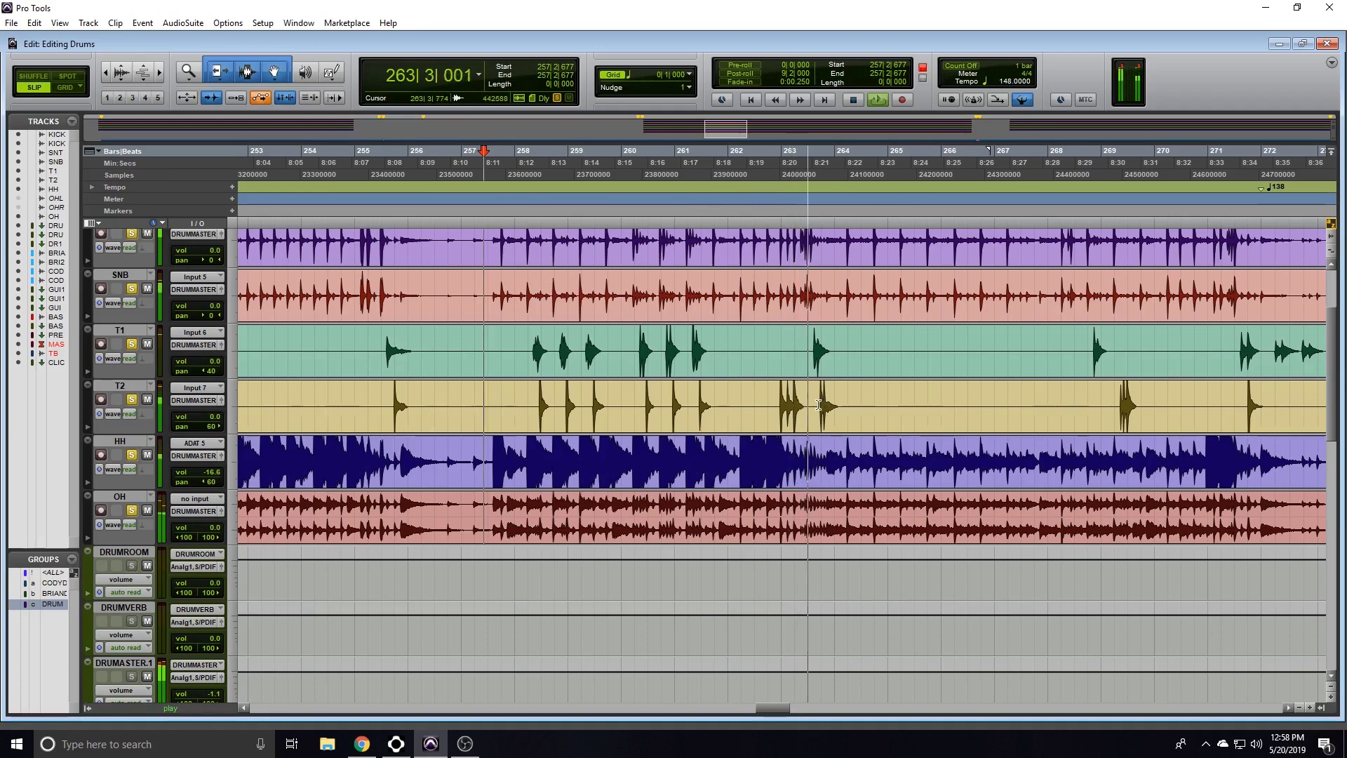
key(space)
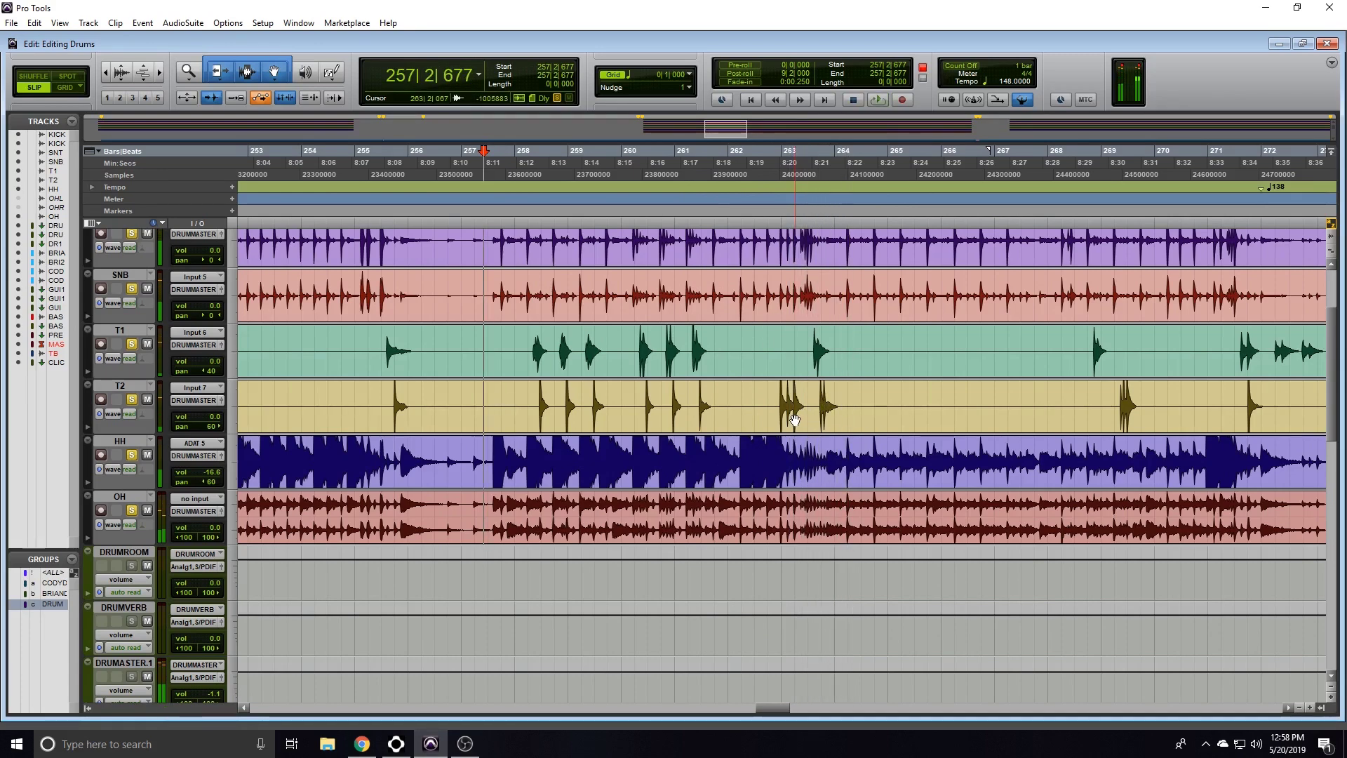
- Create an Edit and Mix group named KICK containing the KICK and KICKIN tracks
scroll(562, 362, up, 3)
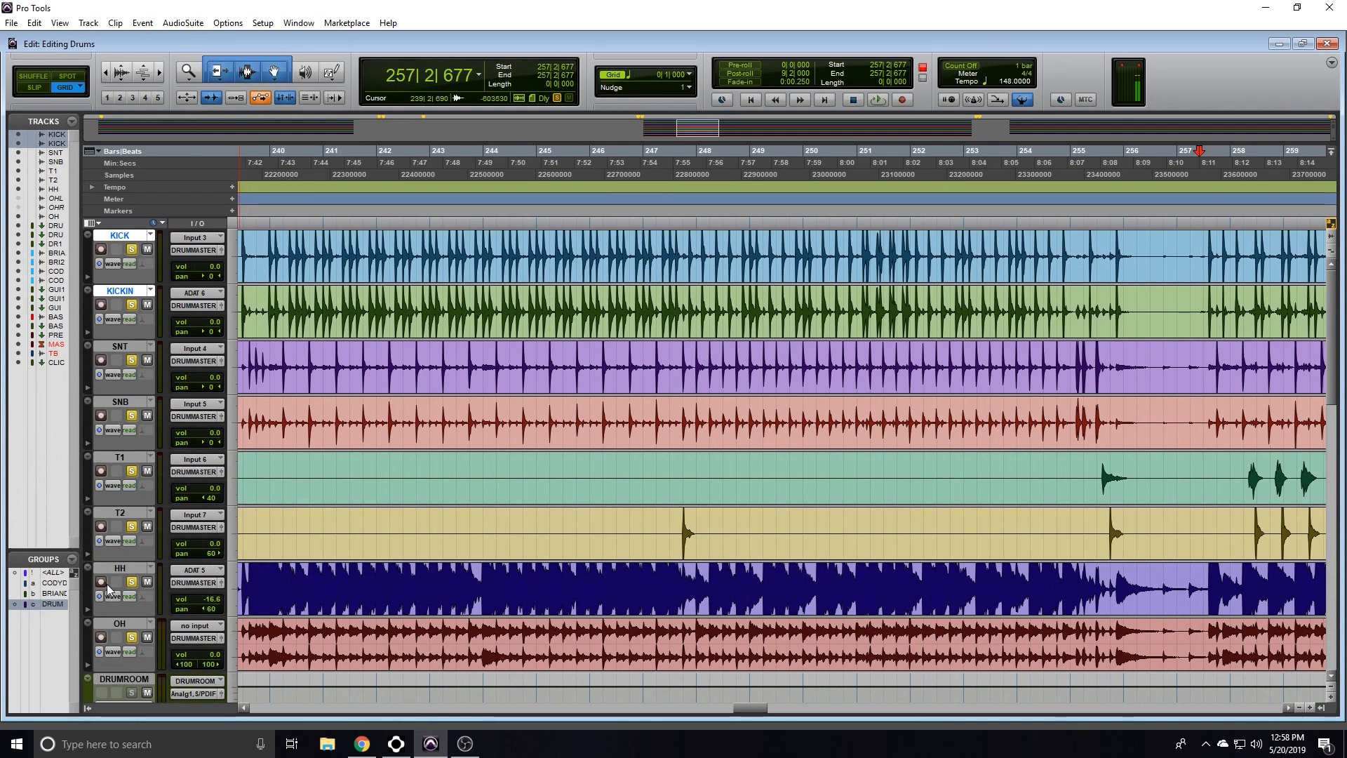
key(ctrl+g)
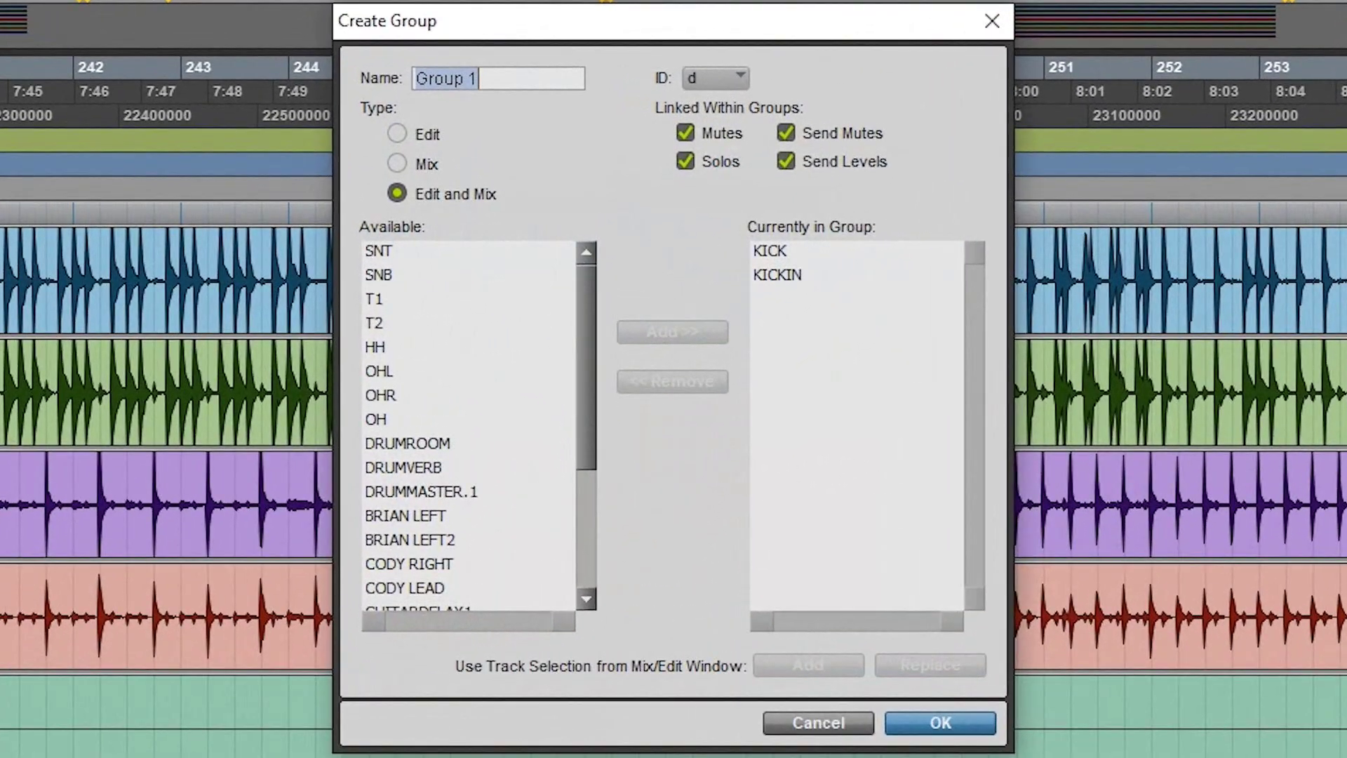
text(KICK)
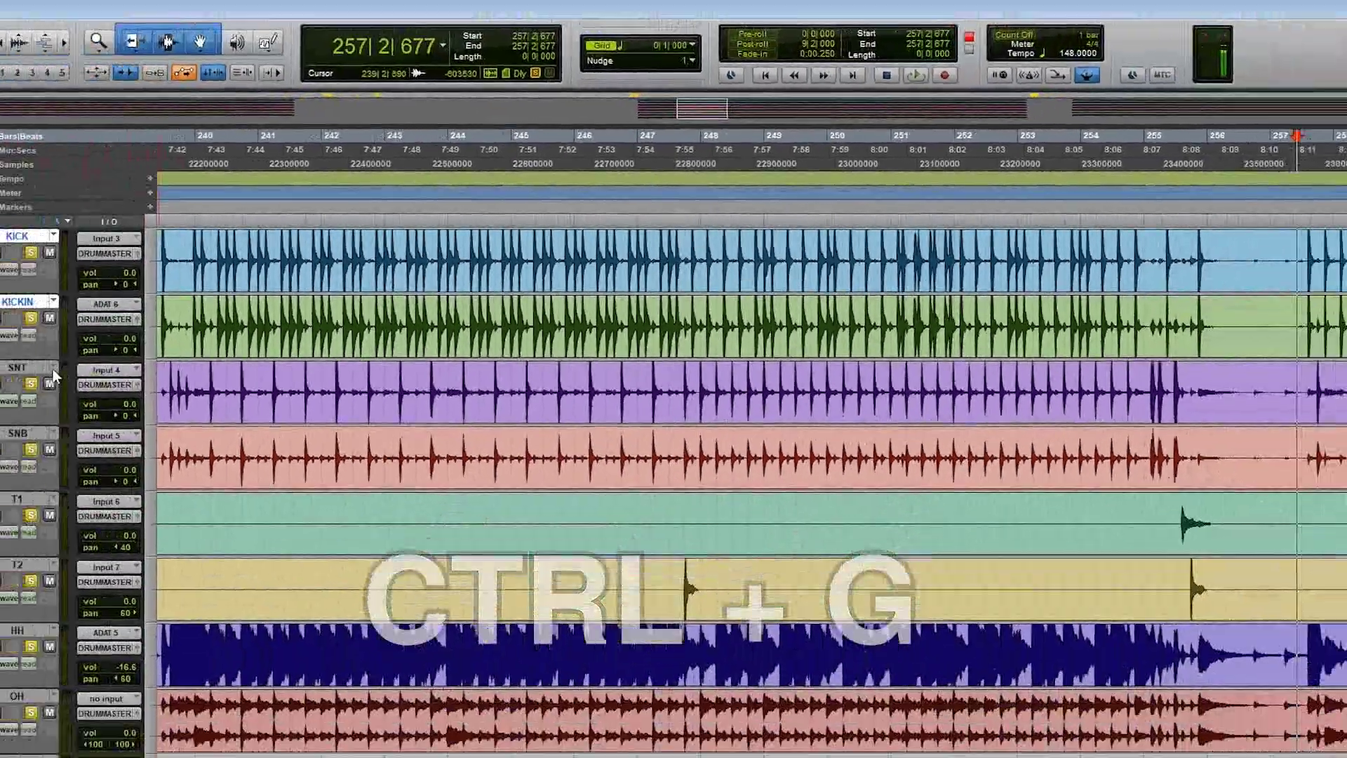
- Create an Edit and Mix group named OTHER DRUMS containing the SNT, SNB, T1, T2, HH and OH tracks
click(28, 367)
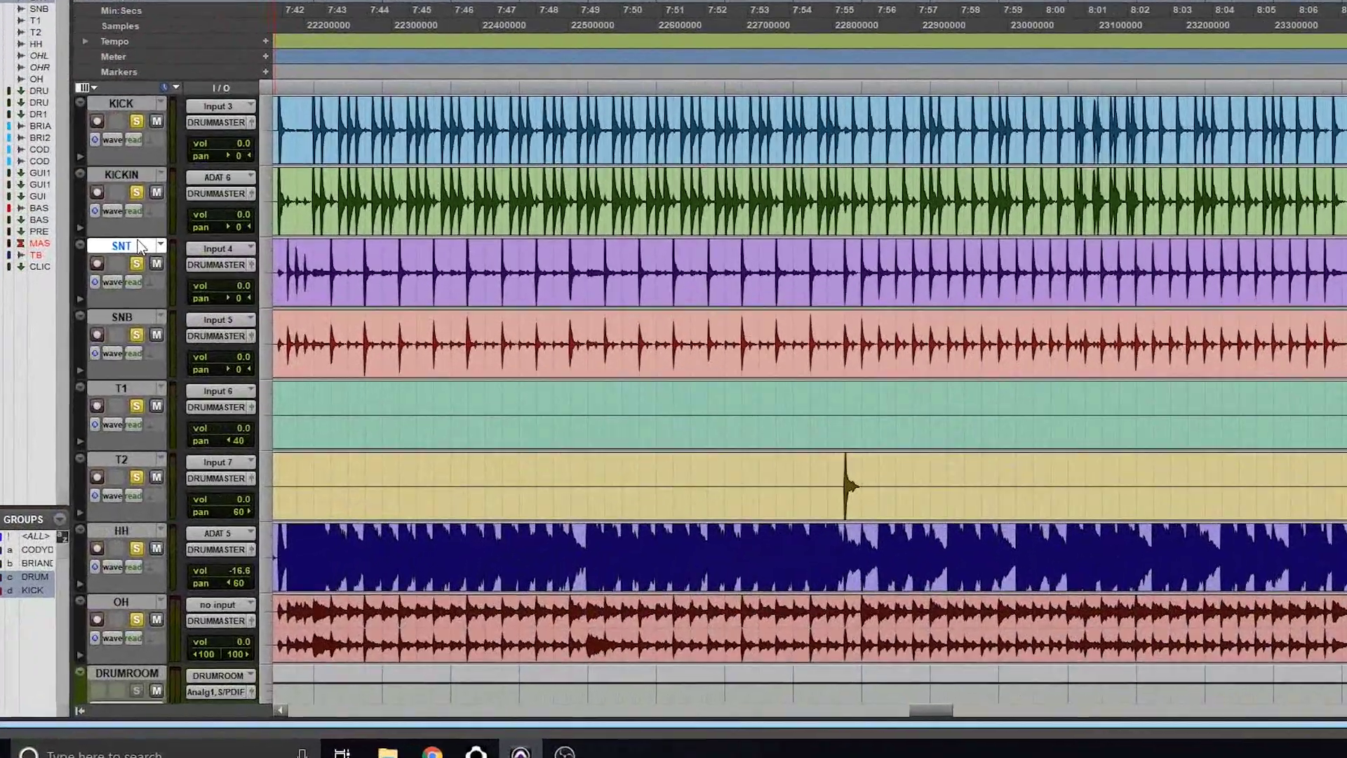
shift+click(40, 699)
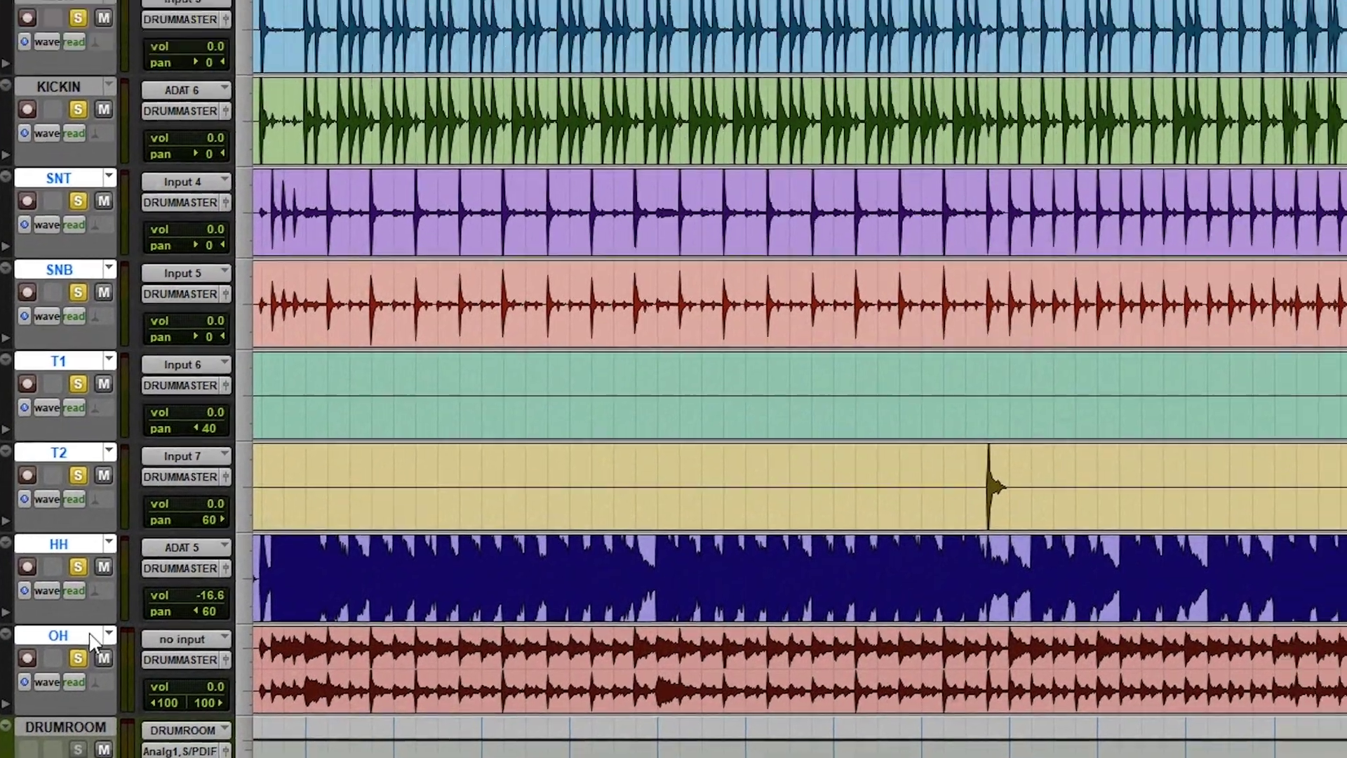
key(ctrl+g)
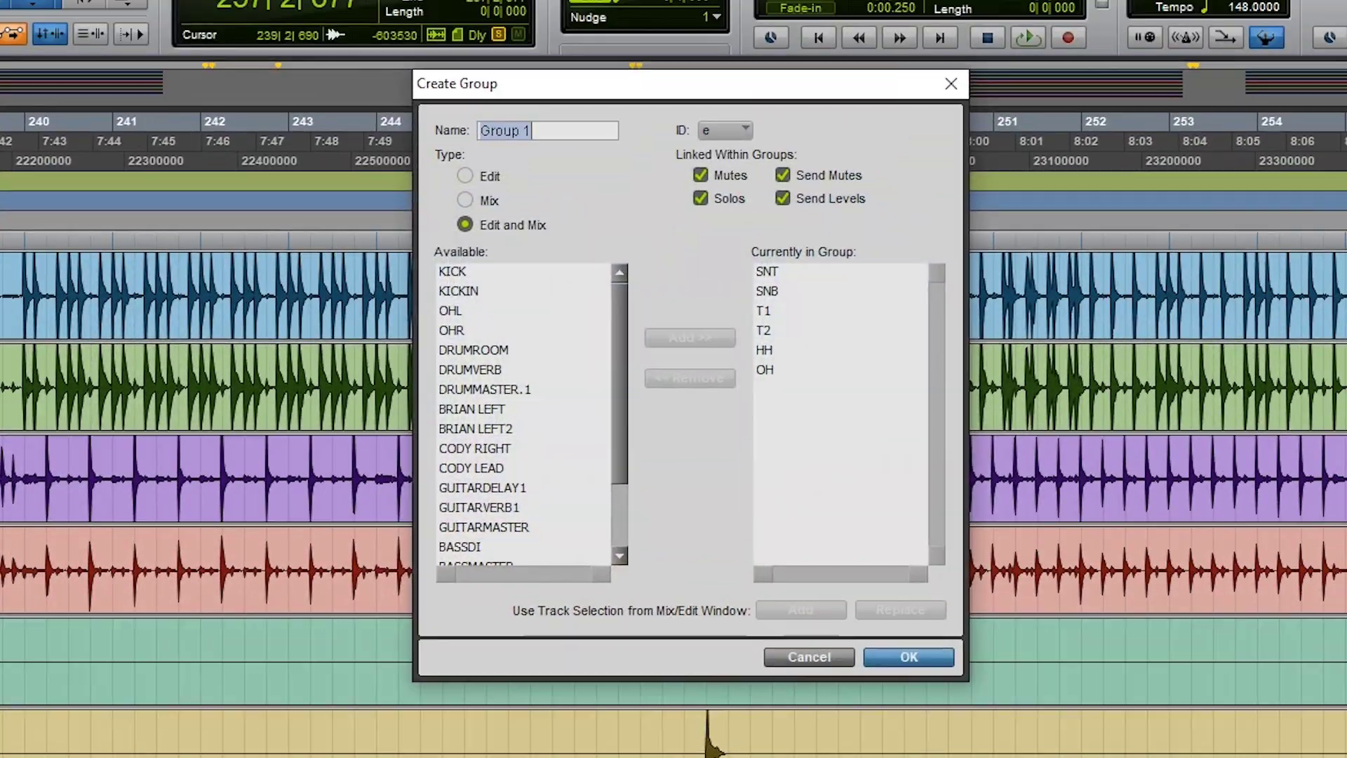
text(OTHER DRUMS)
key(Return)
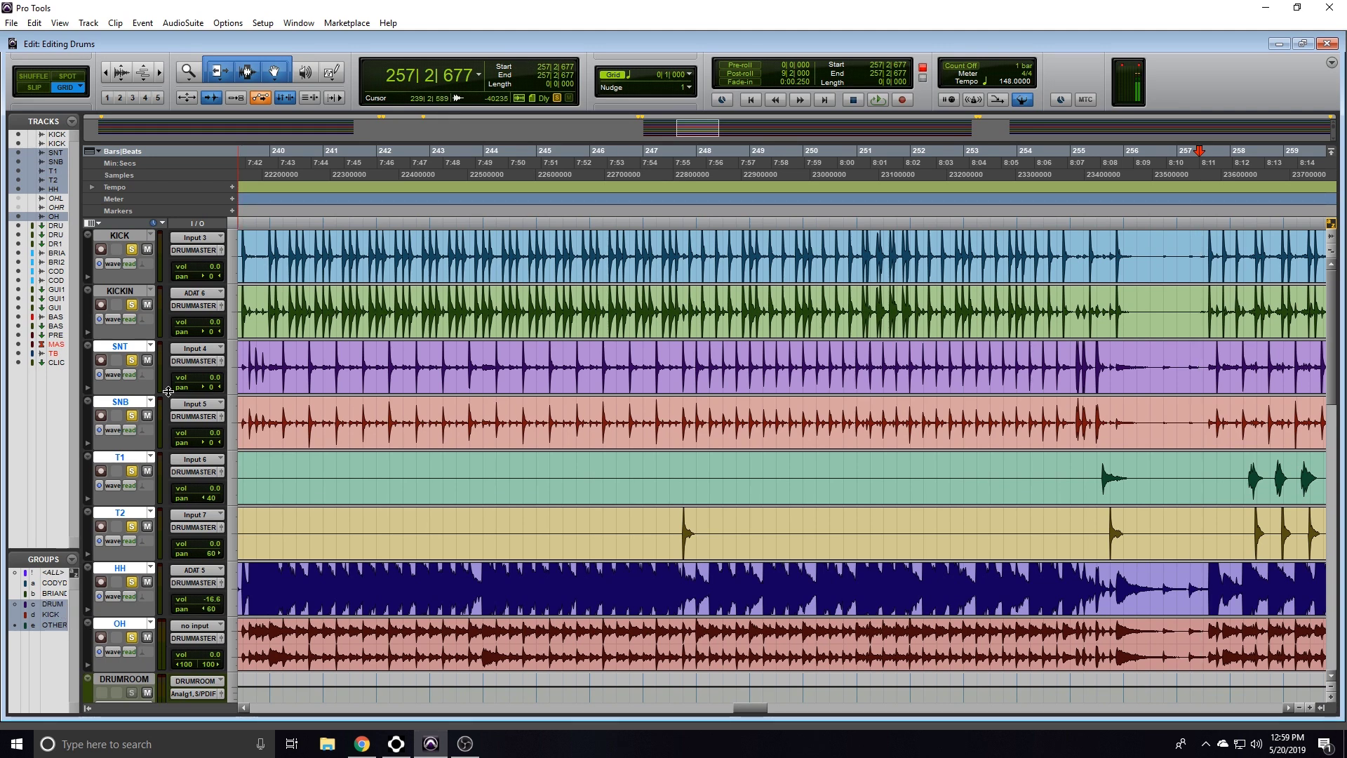
- Clear the track selection and reduce the height of the grouped drum tracks so they all fit in view
click(133, 348)
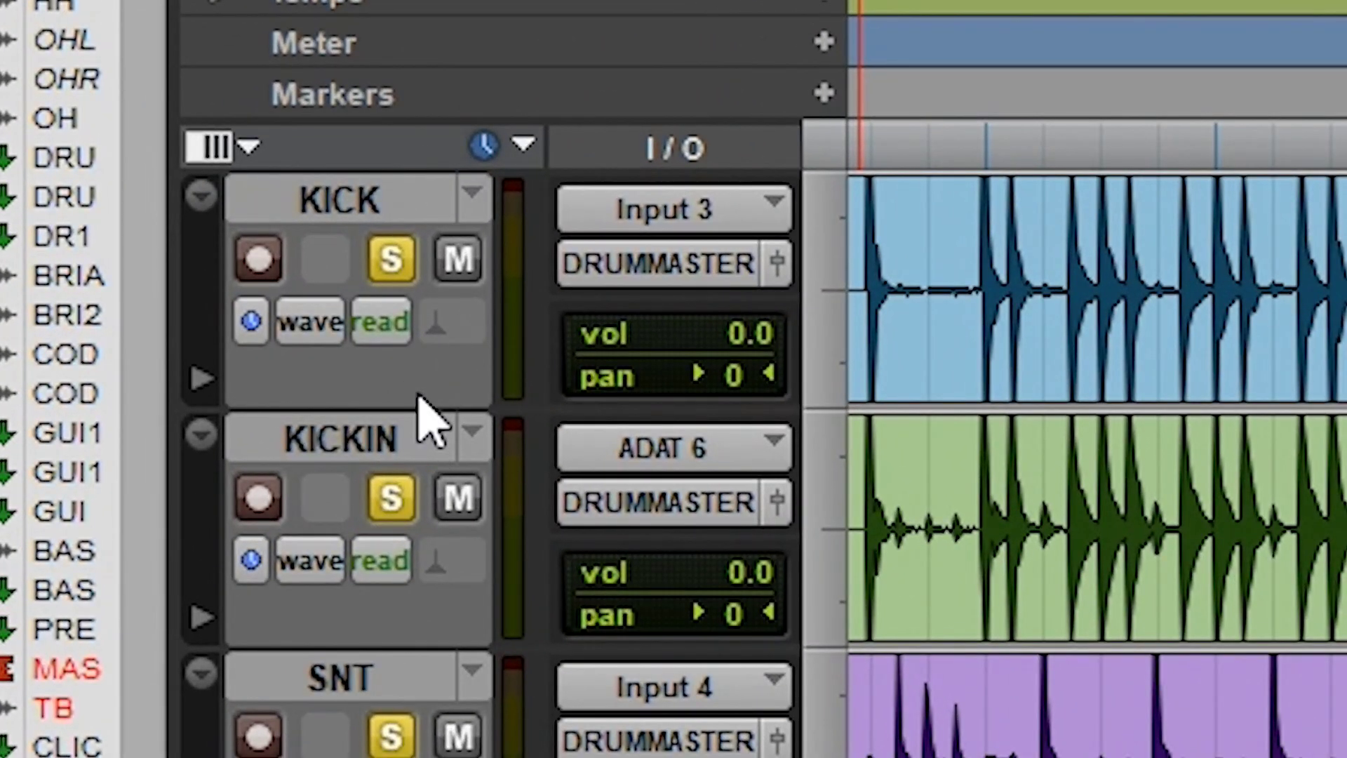
drag(394, 397, 394, 286)
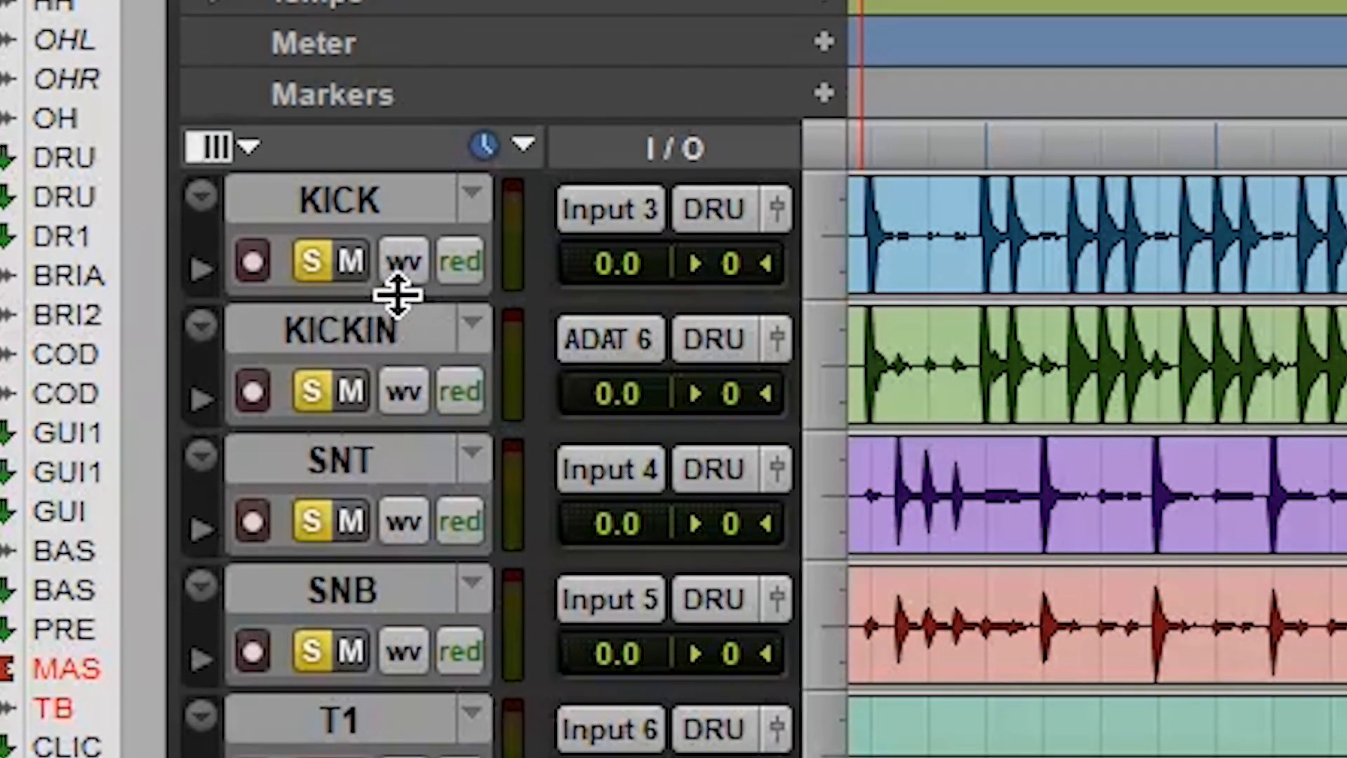
drag(397, 292, 435, 355)
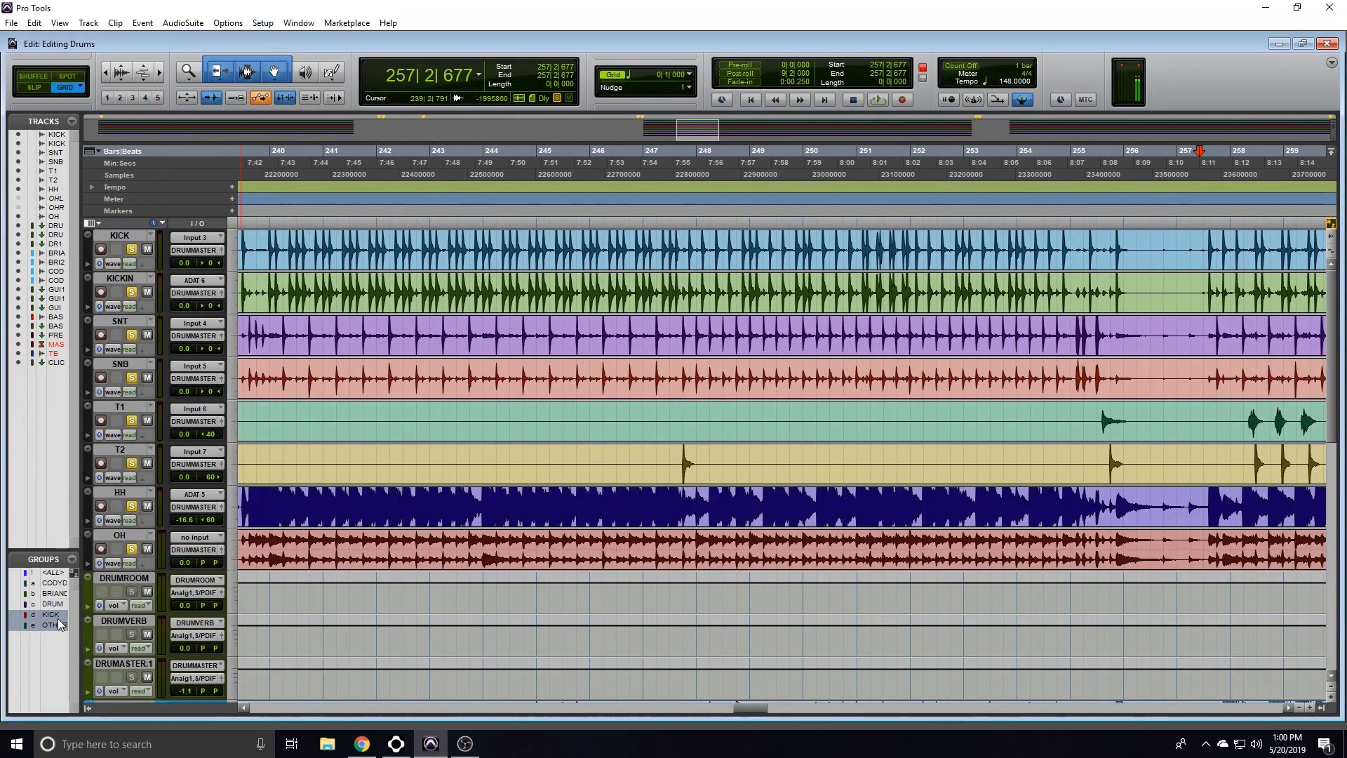
- Disable the DRUM, KICK and OTHER DRUMS groups so the tracks can be selected individually
click(58, 614)
click(58, 604)
click(58, 615)
click(59, 625)
click(58, 614)
click(58, 605)
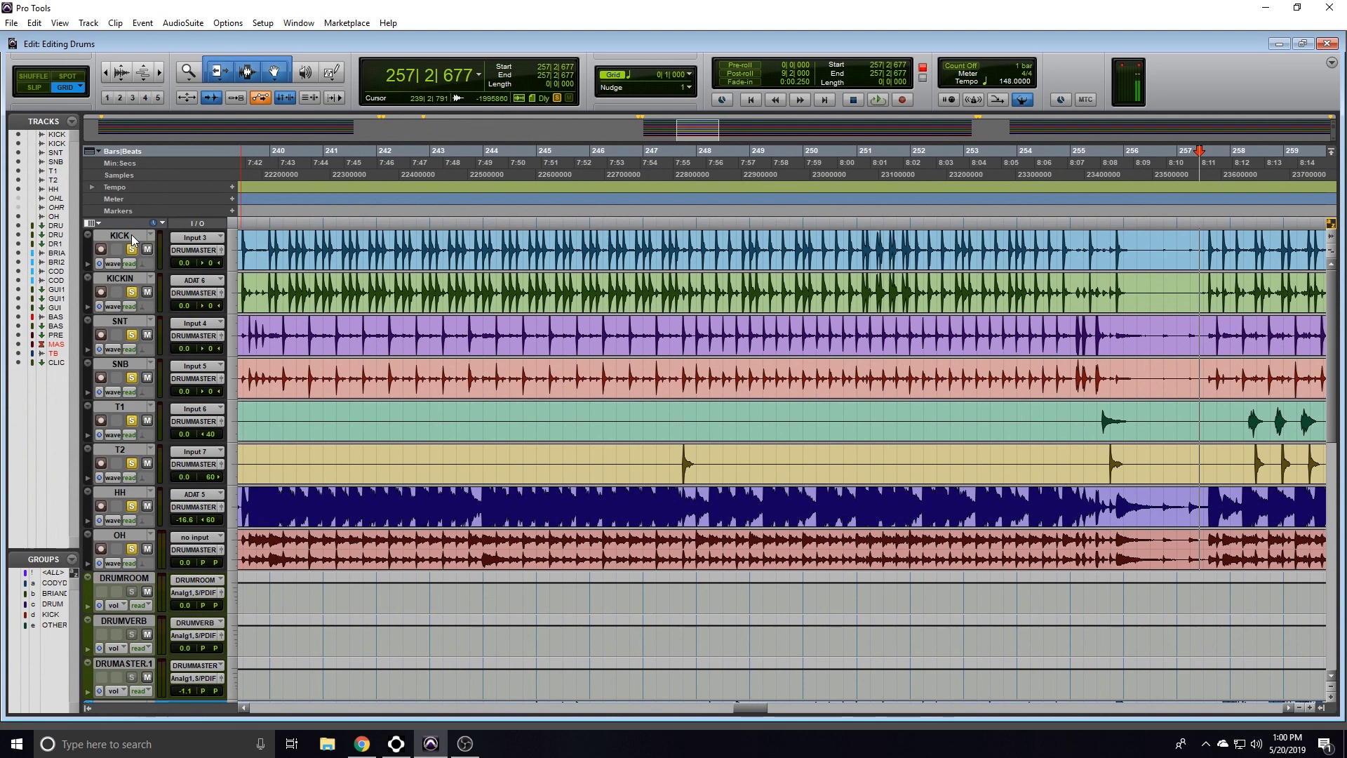
- Select the KICK through HH tracks and enable Rhythmic Elastic Audio on all of them
click(123, 236)
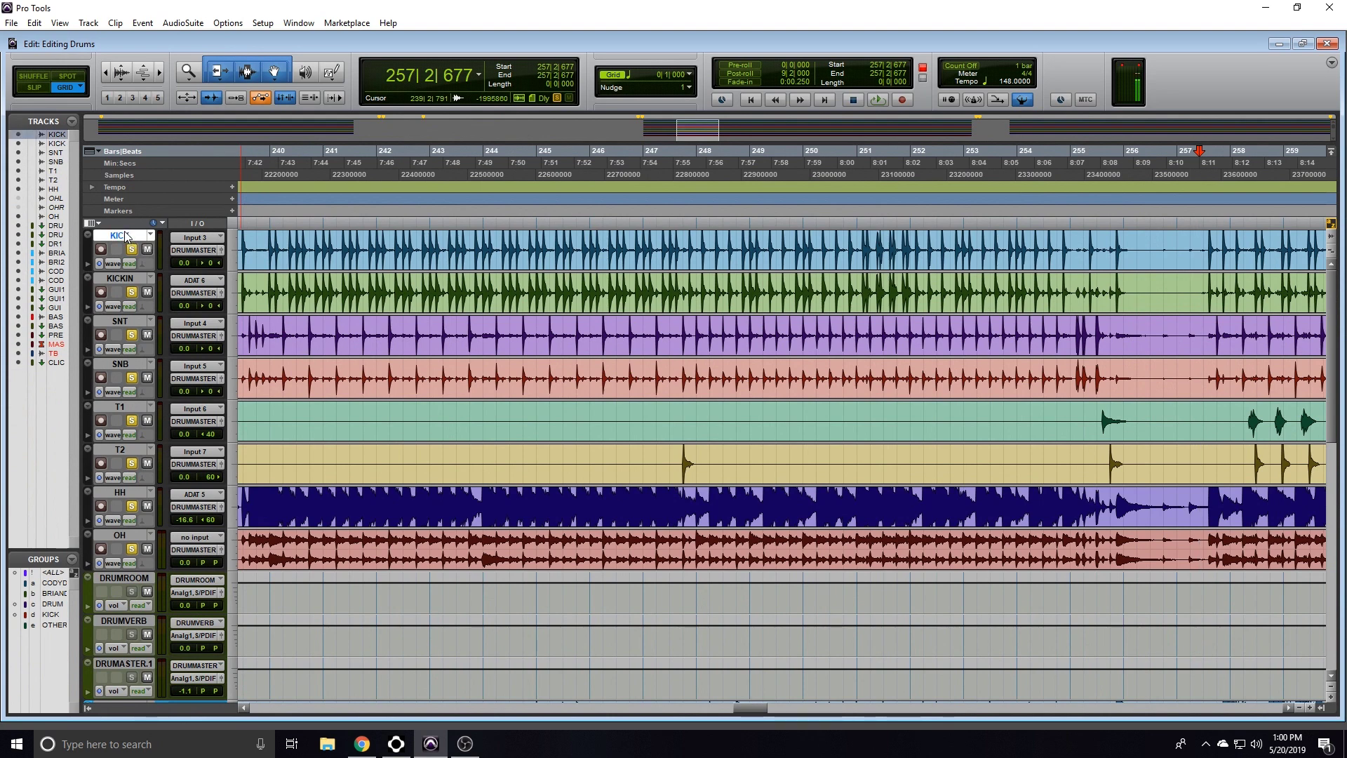
shift+click(125, 494)
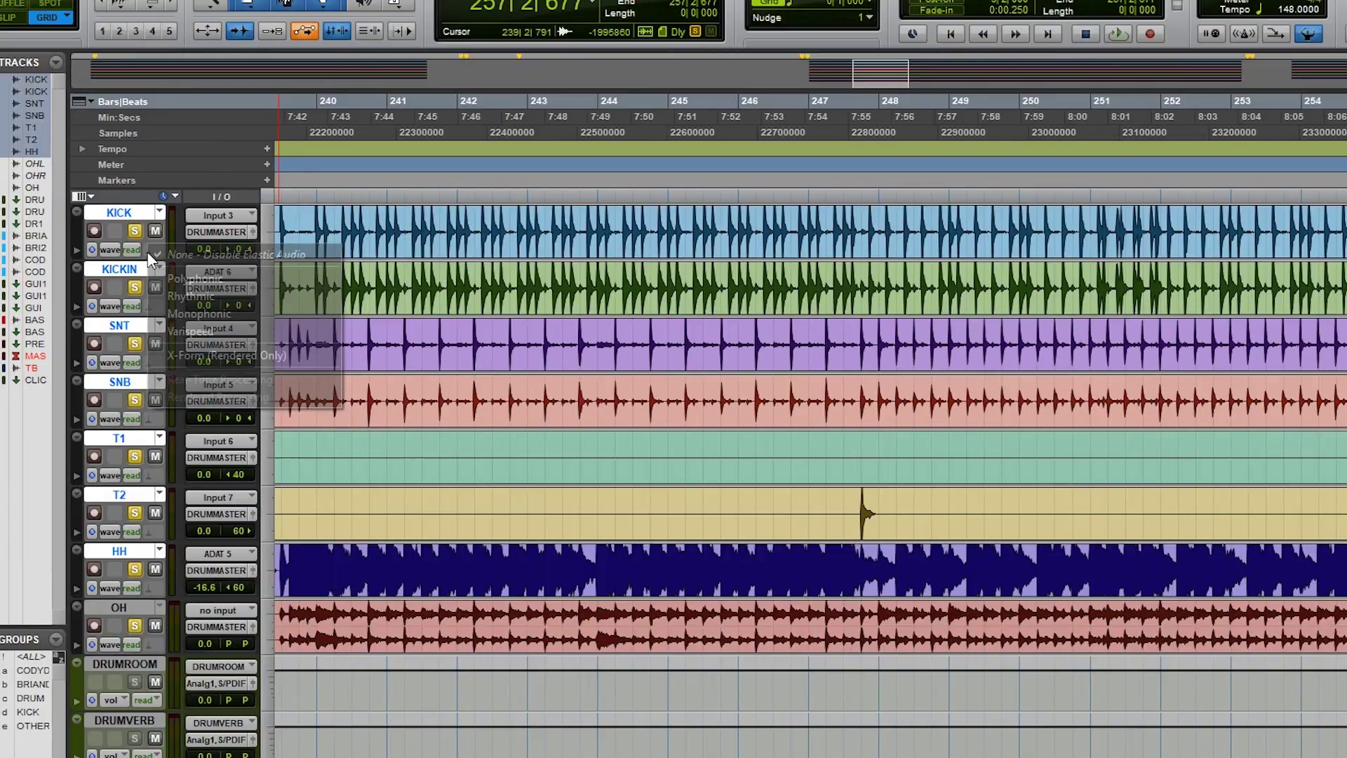
click(149, 237)
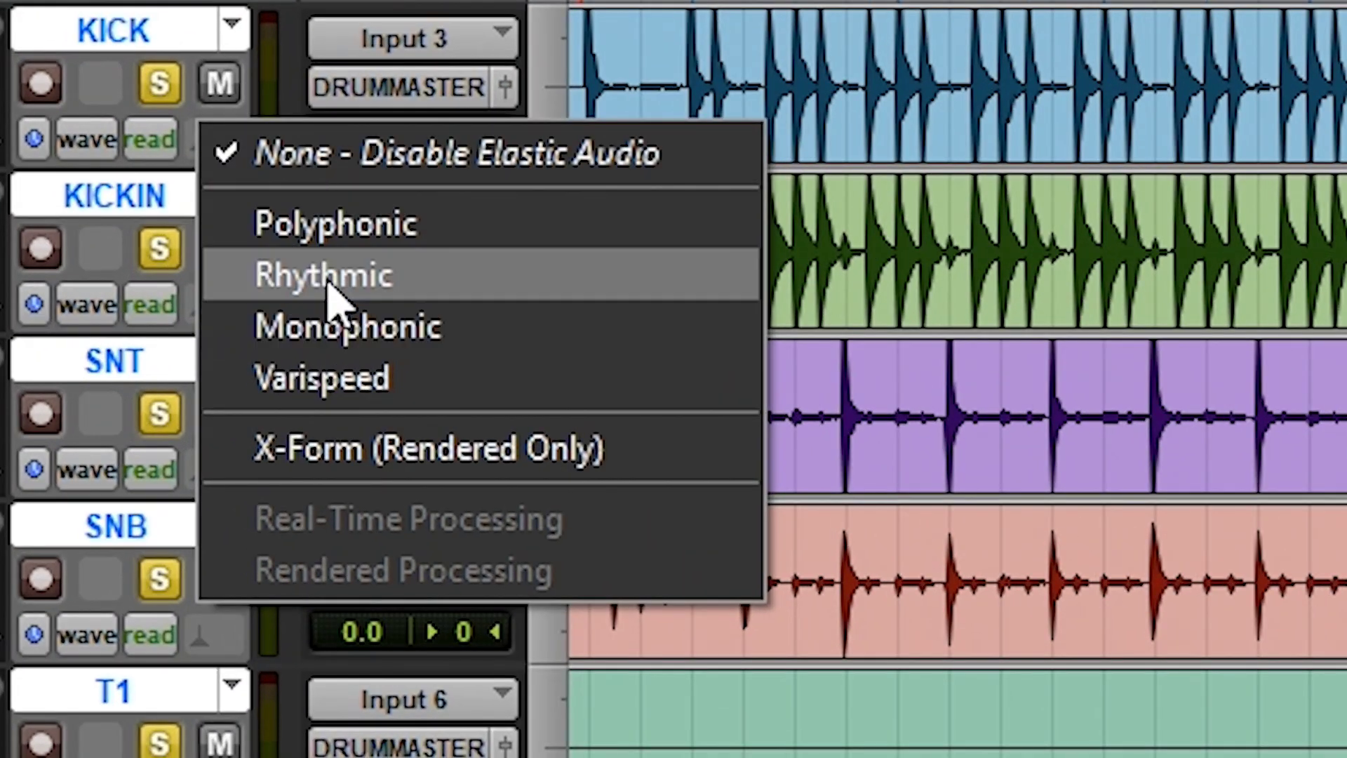
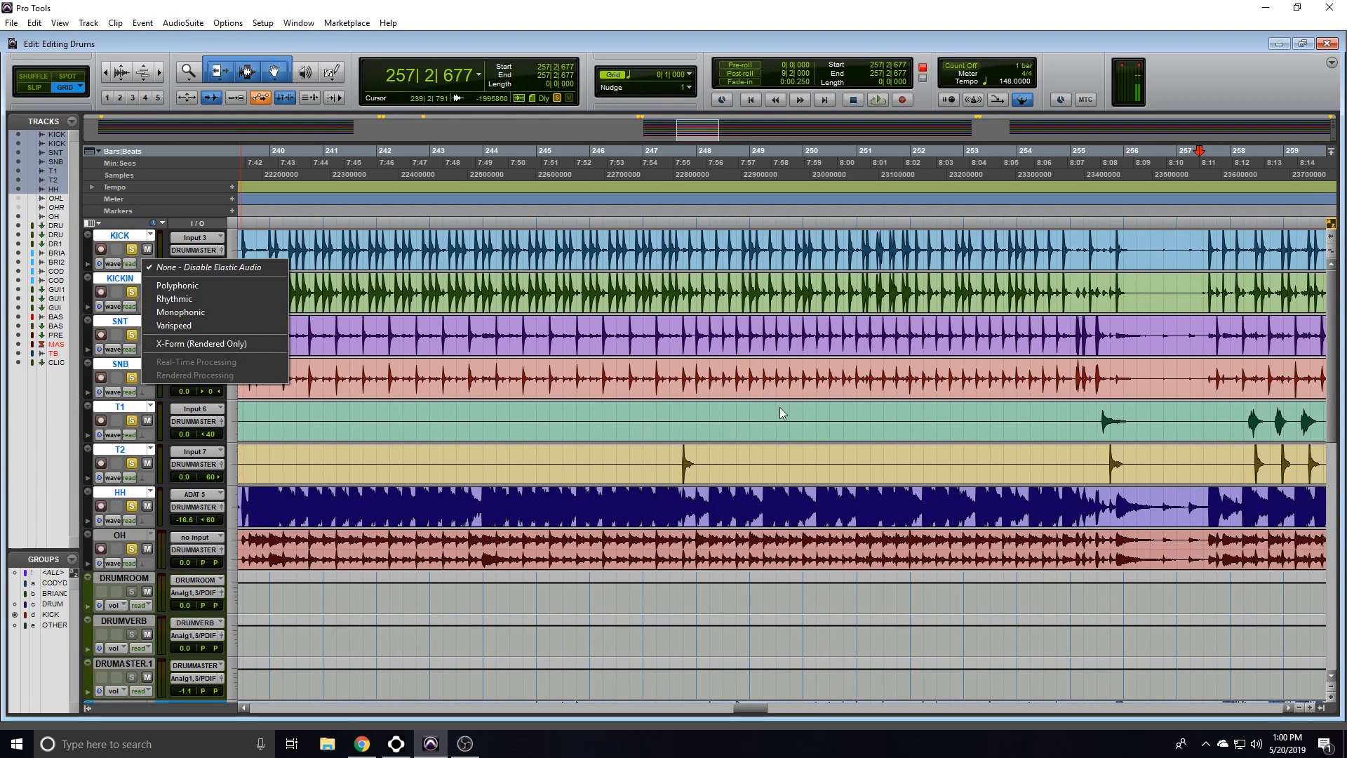
click(148, 269)
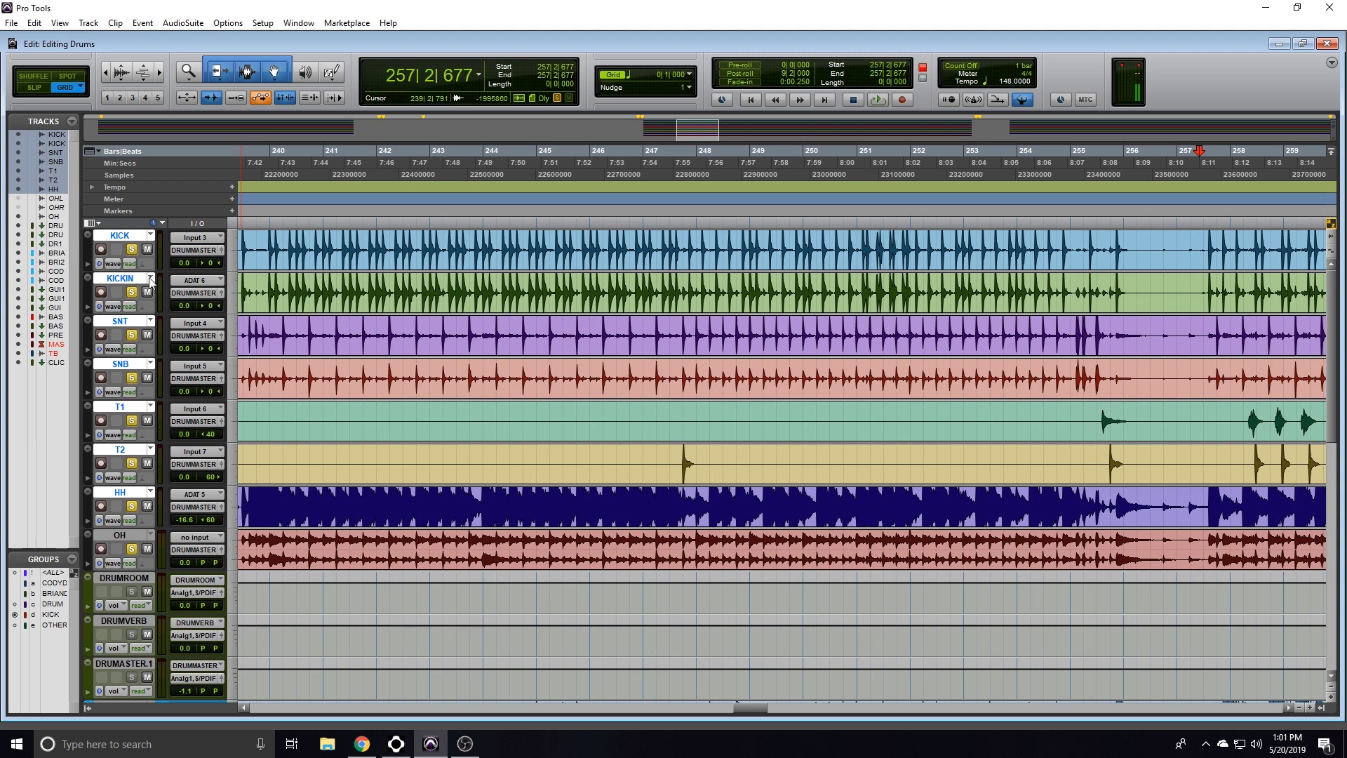
click(146, 261)
alt+shift+click(179, 300)
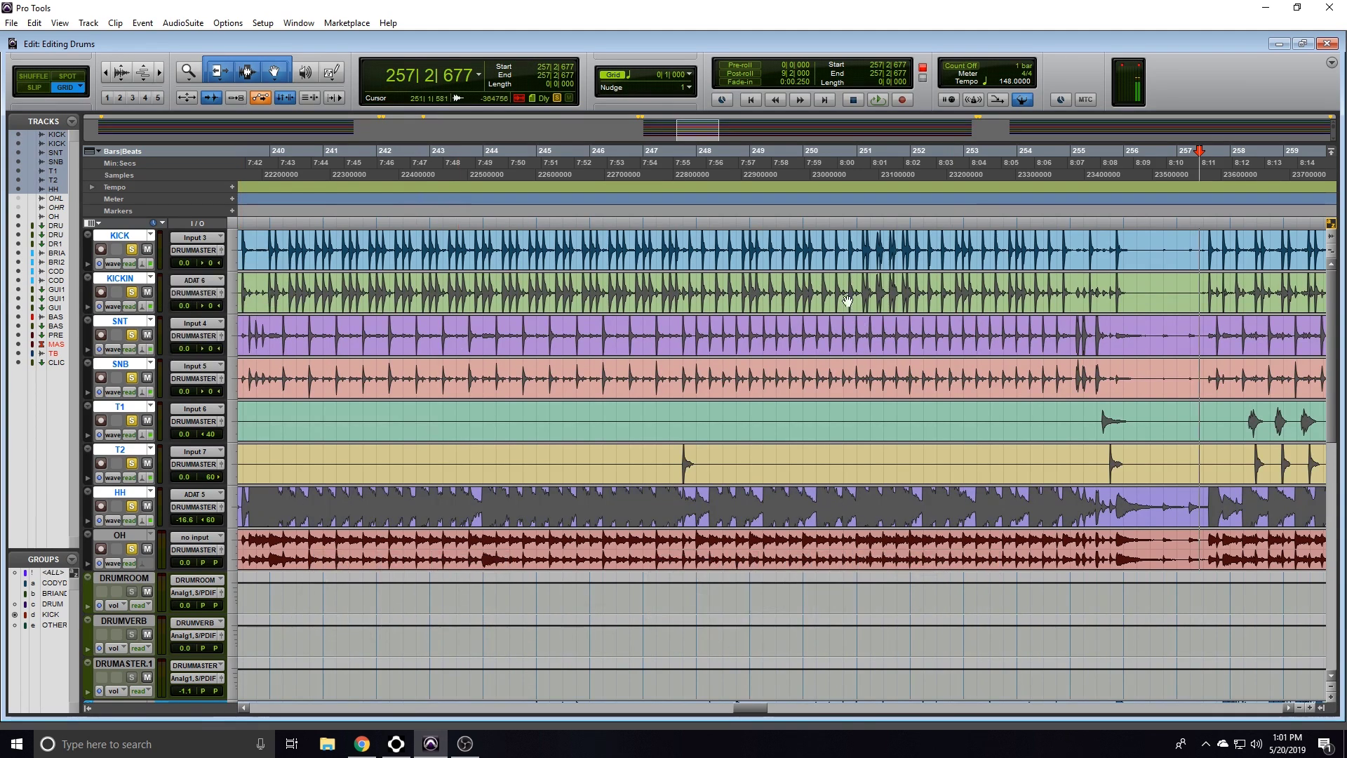
- Deselect the tracks and enable Rhythmic Elastic Audio on the OH track
click(43, 449)
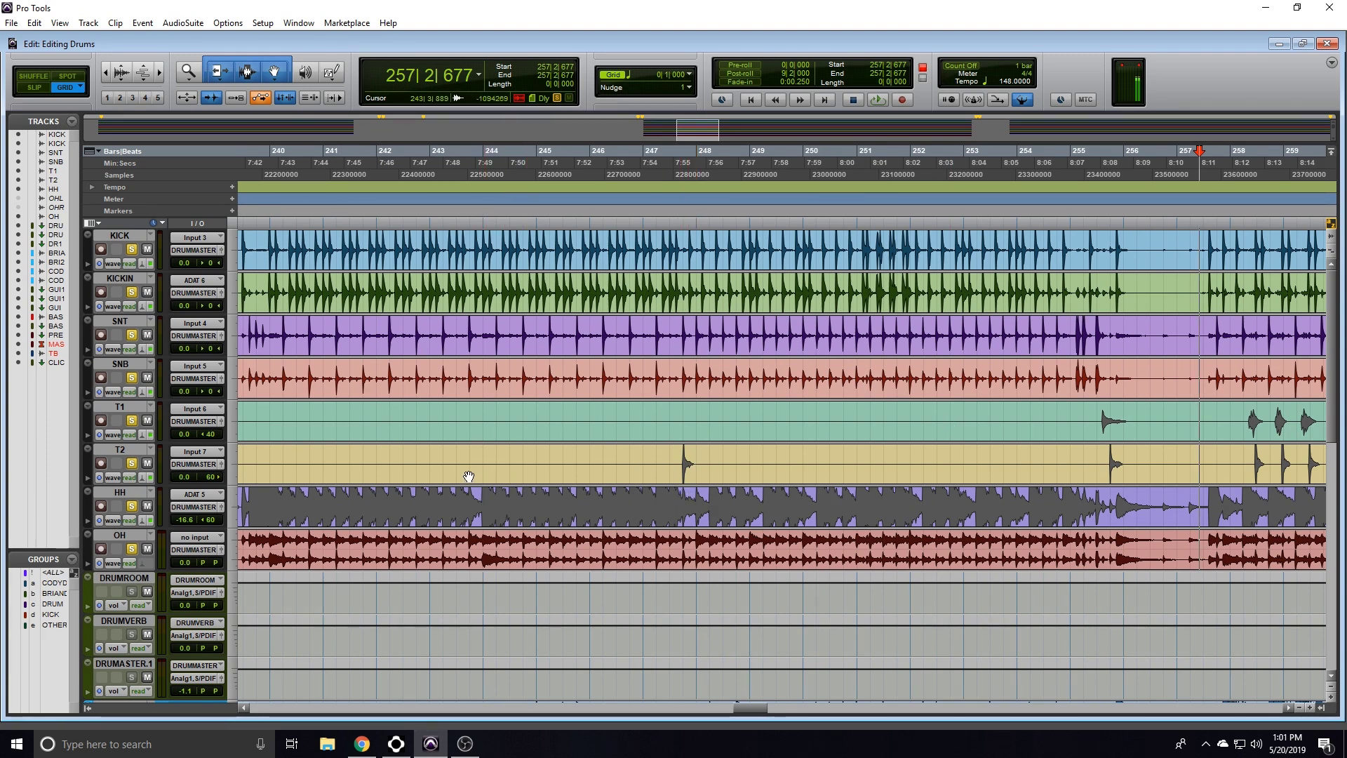
click(145, 562)
click(180, 586)
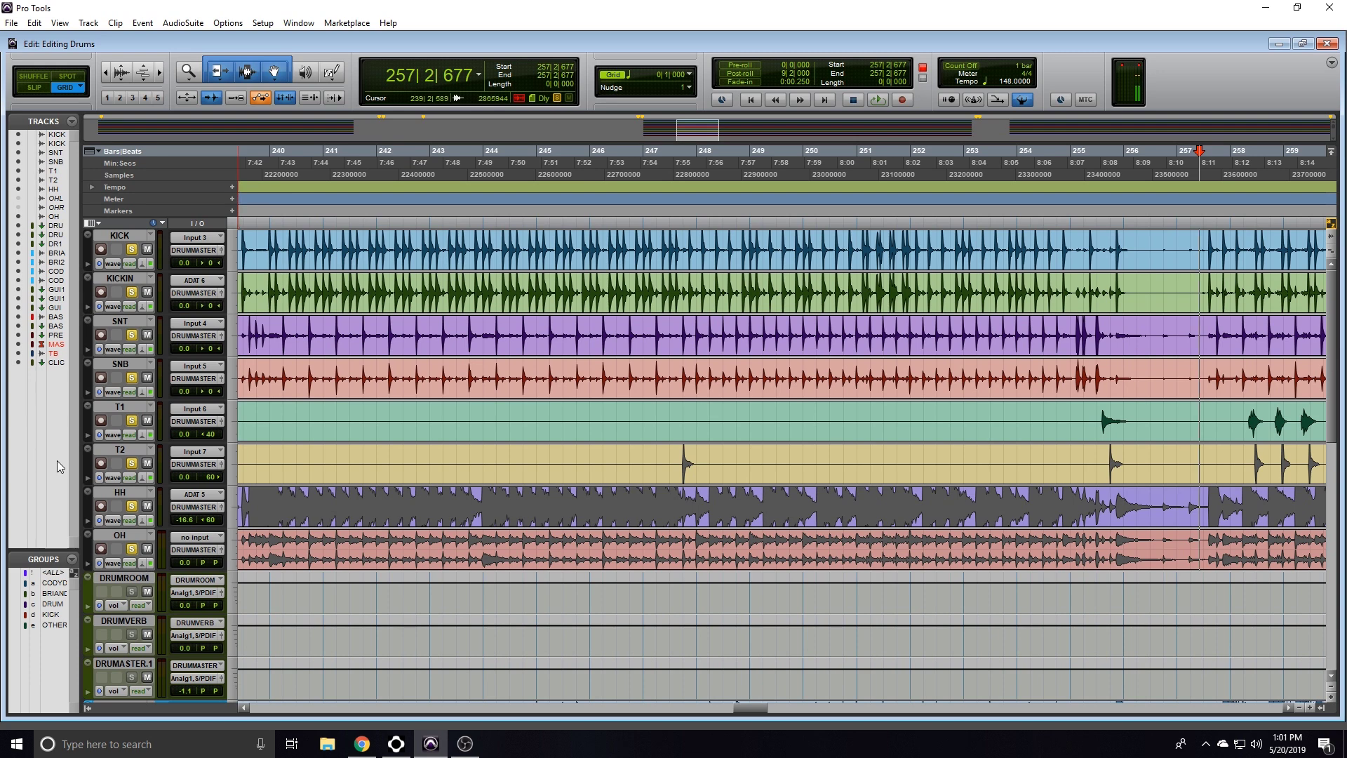
- Enable the DRUM, KICK and OTHER DRUMS groups and switch the drum tracks to warp view at the start of How Low
key(r)
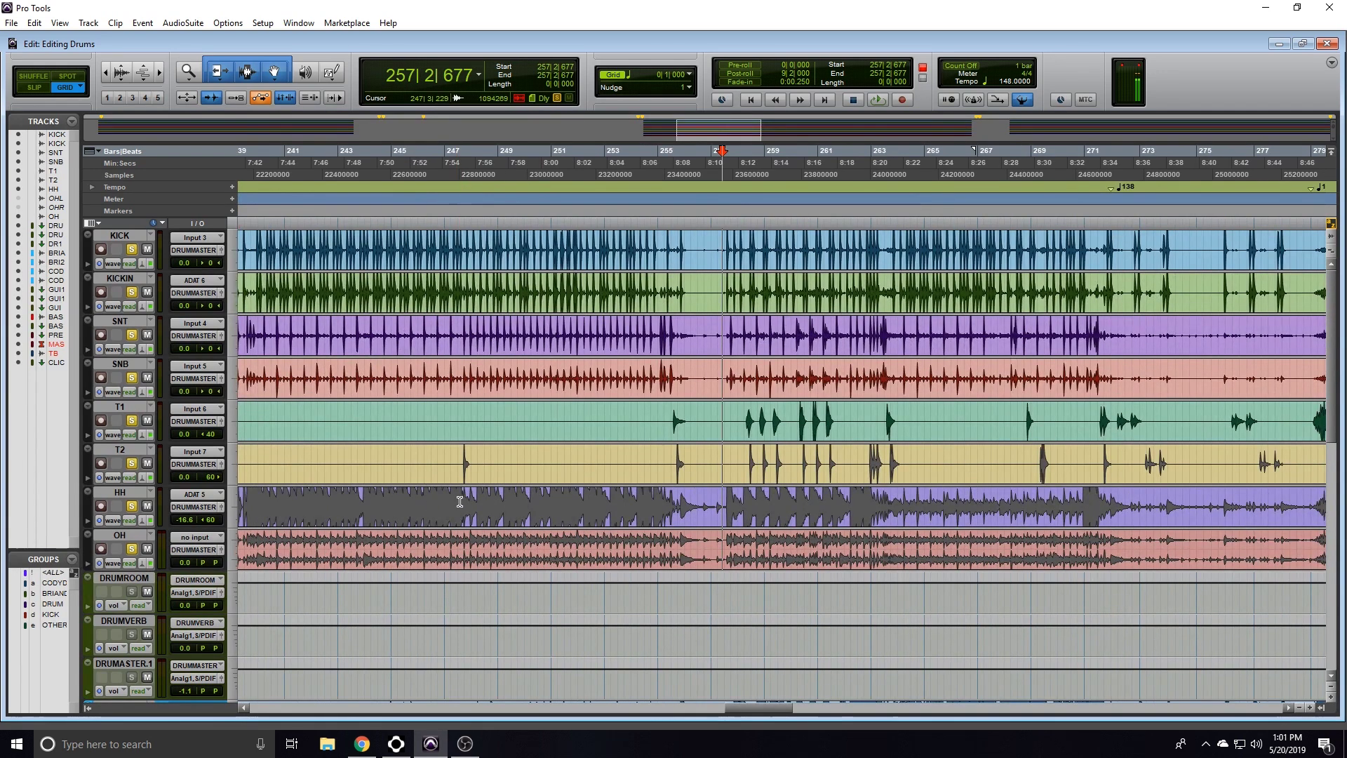
scroll(457, 519, left, 5)
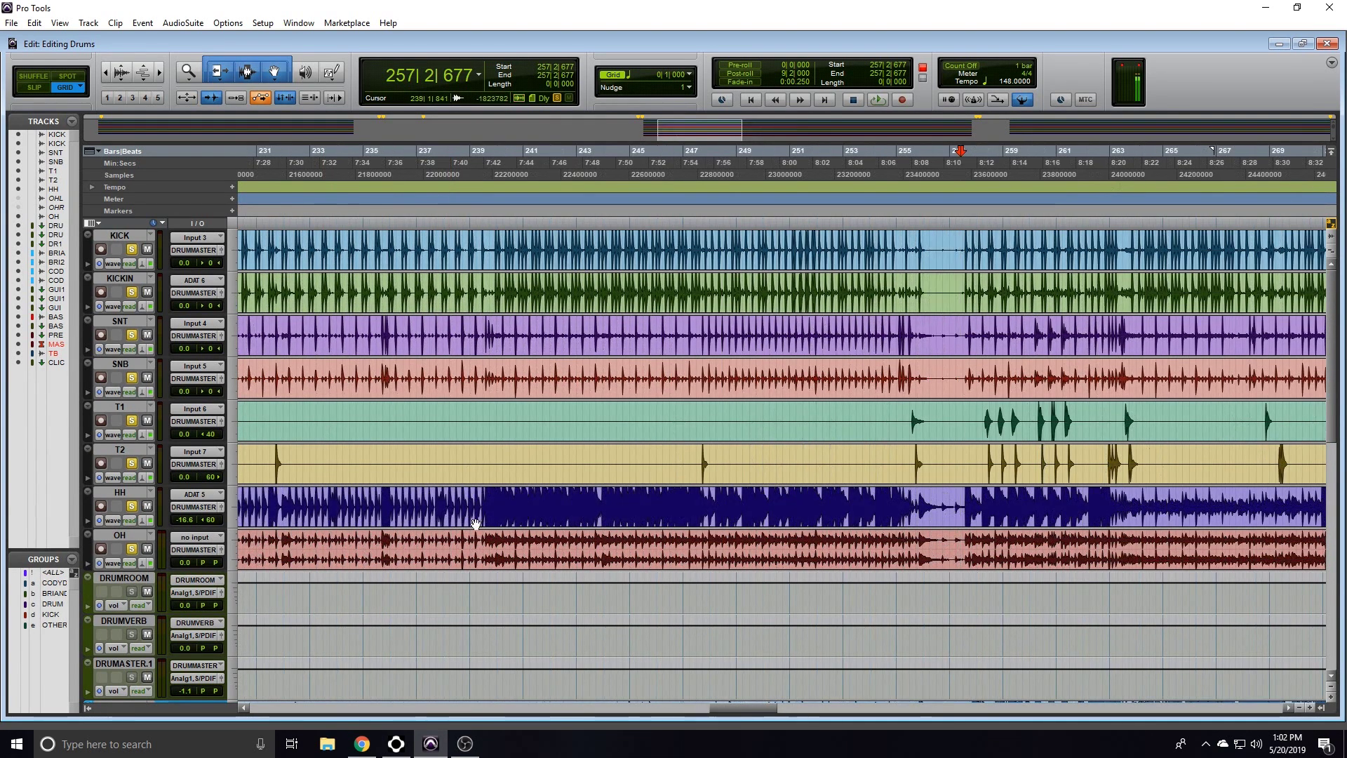
scroll(421, 478, left, 8)
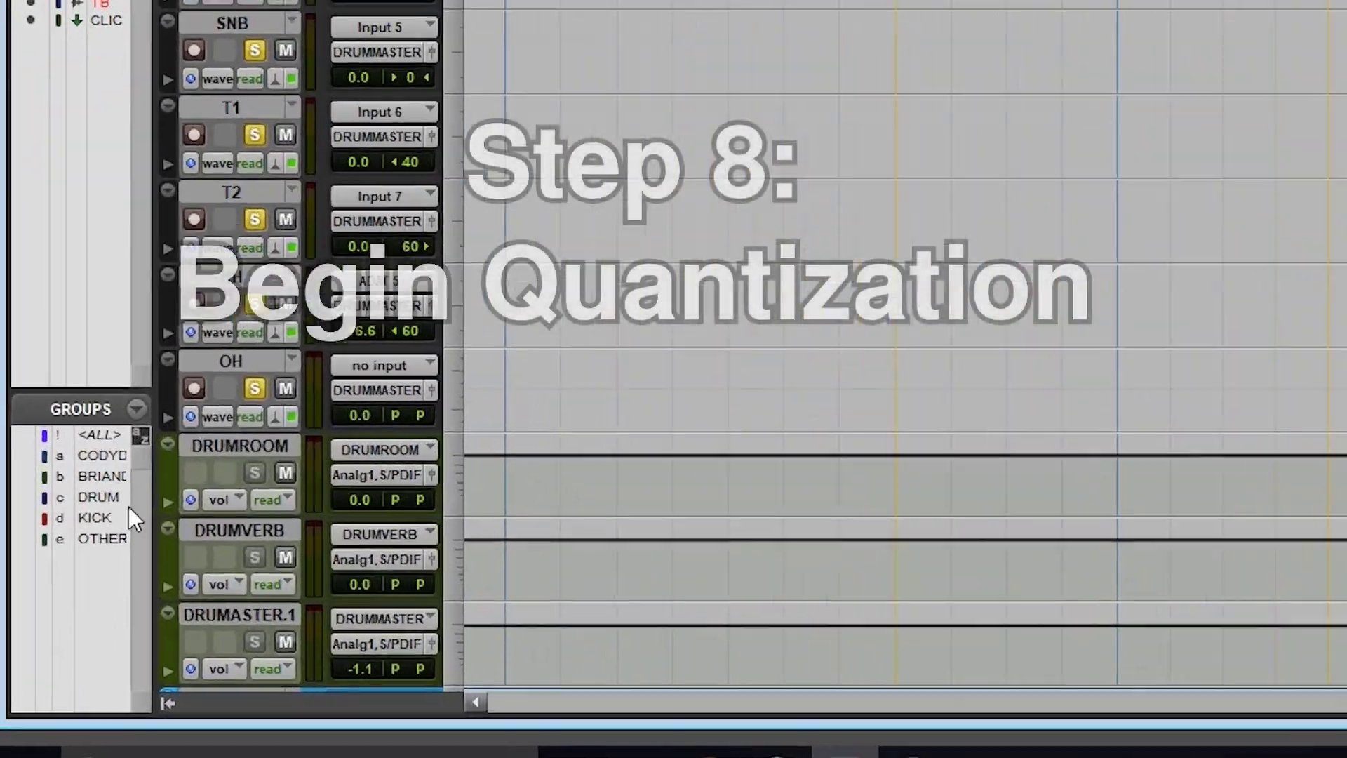
click(58, 605)
click(58, 615)
click(59, 626)
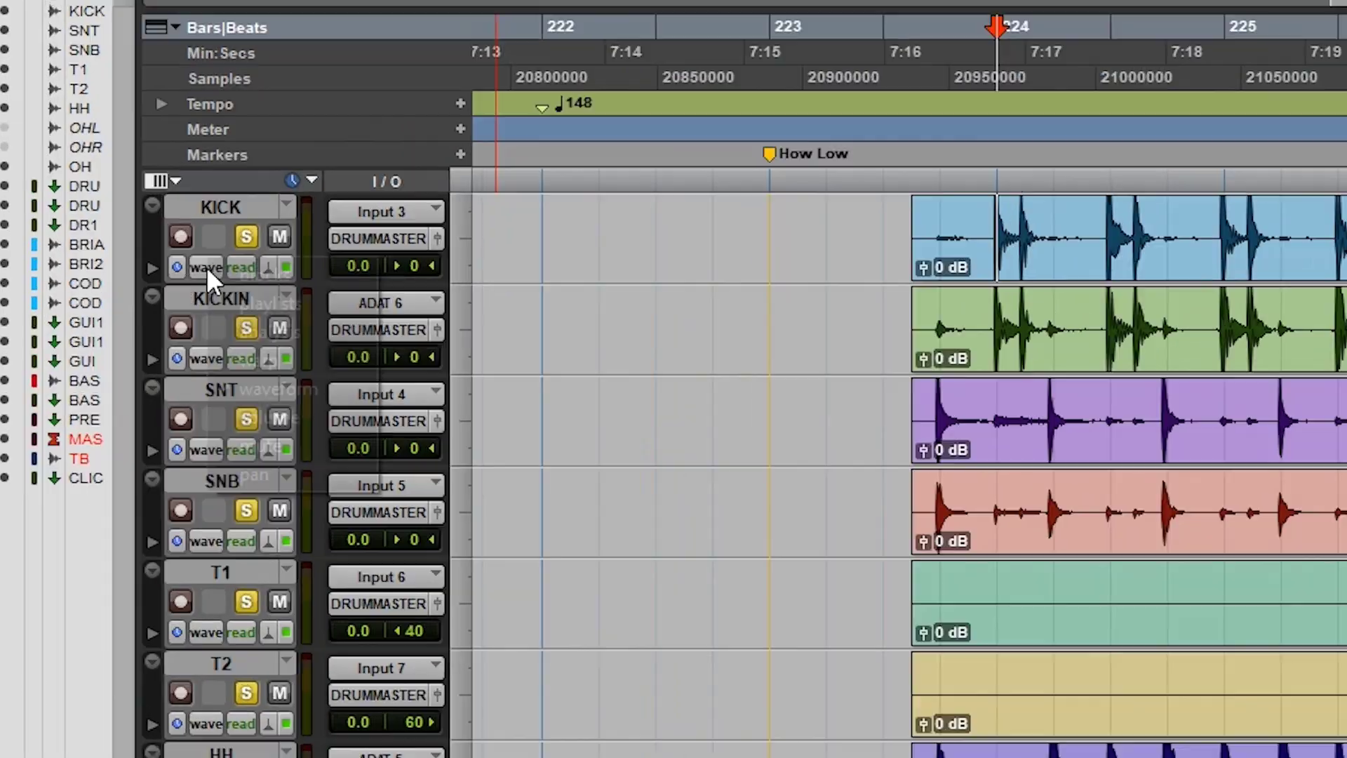
click(112, 263)
click(137, 307)
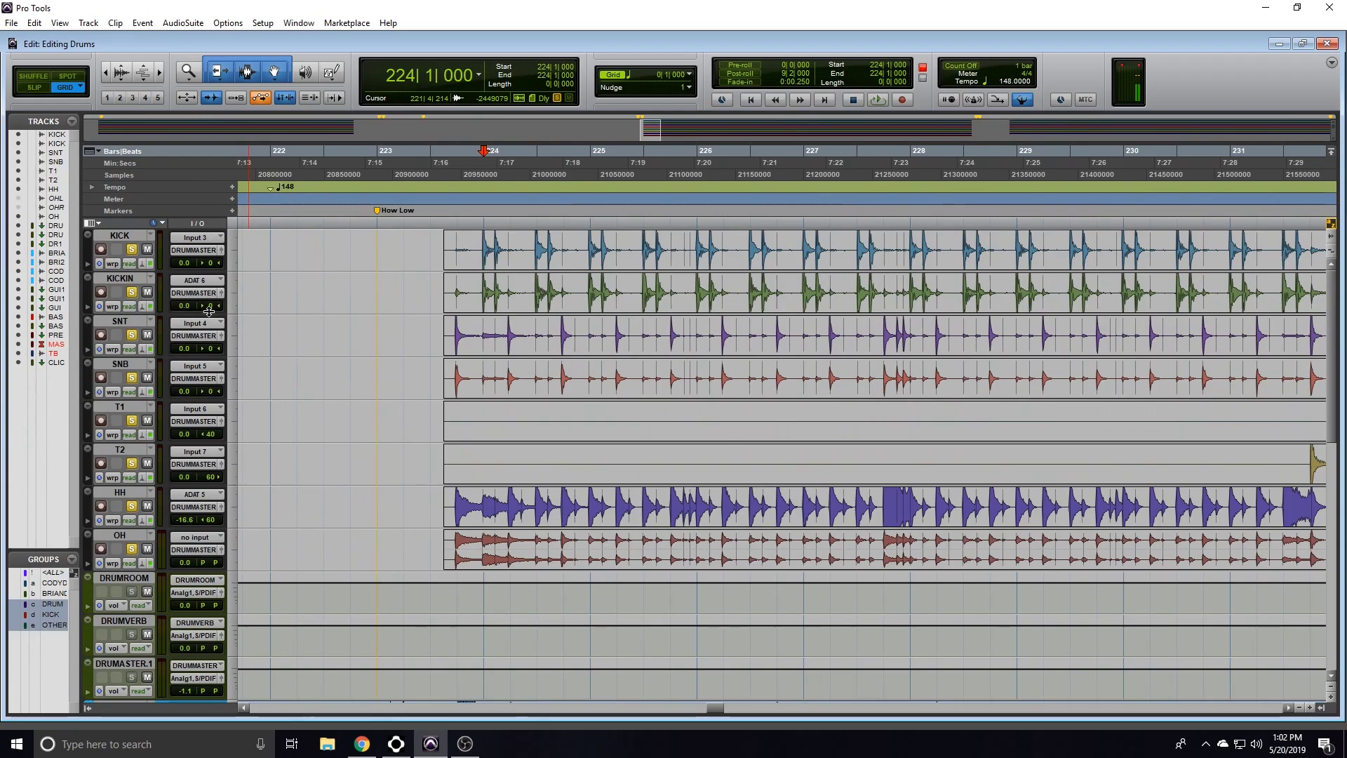
- Select the full drum clips, add warp markers to them on all drum tracks, and place the edit cursor at 223|4|000
click(470, 268)
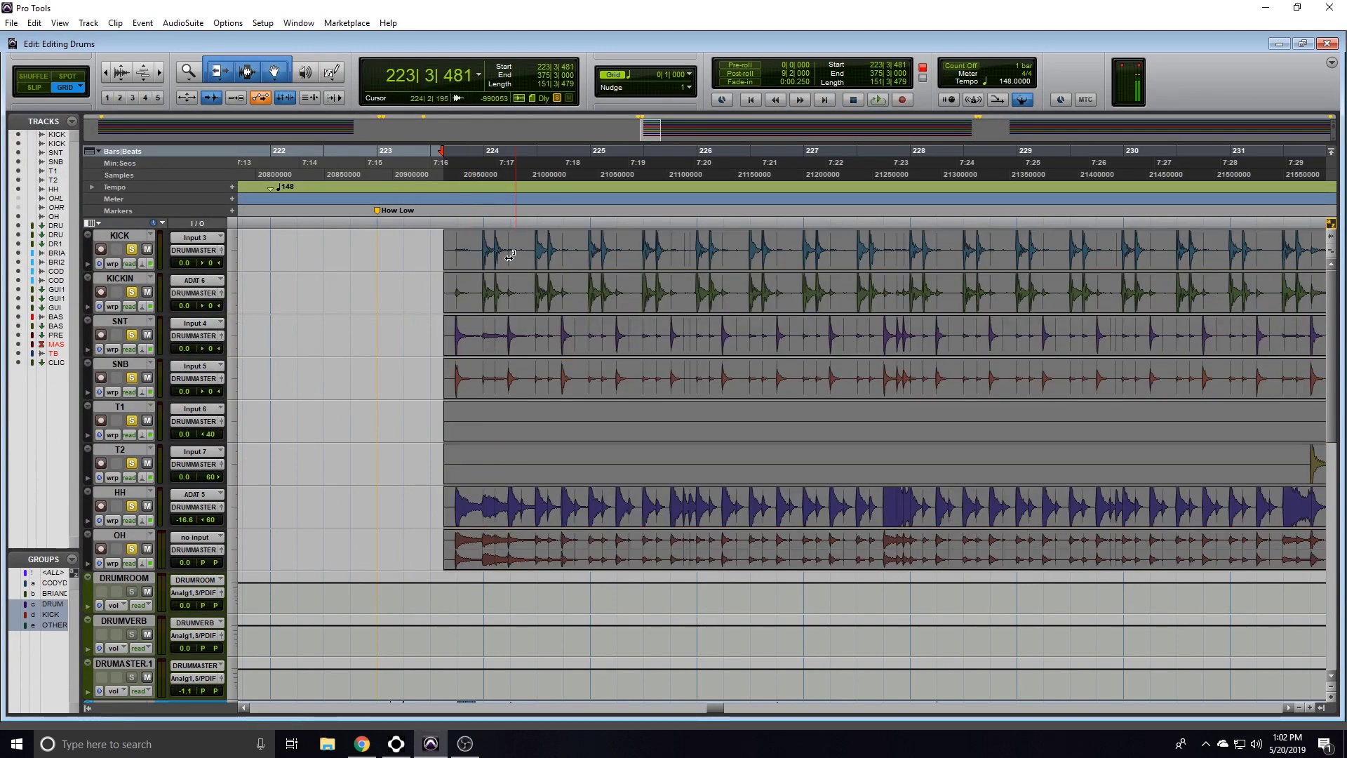
right_click(472, 266)
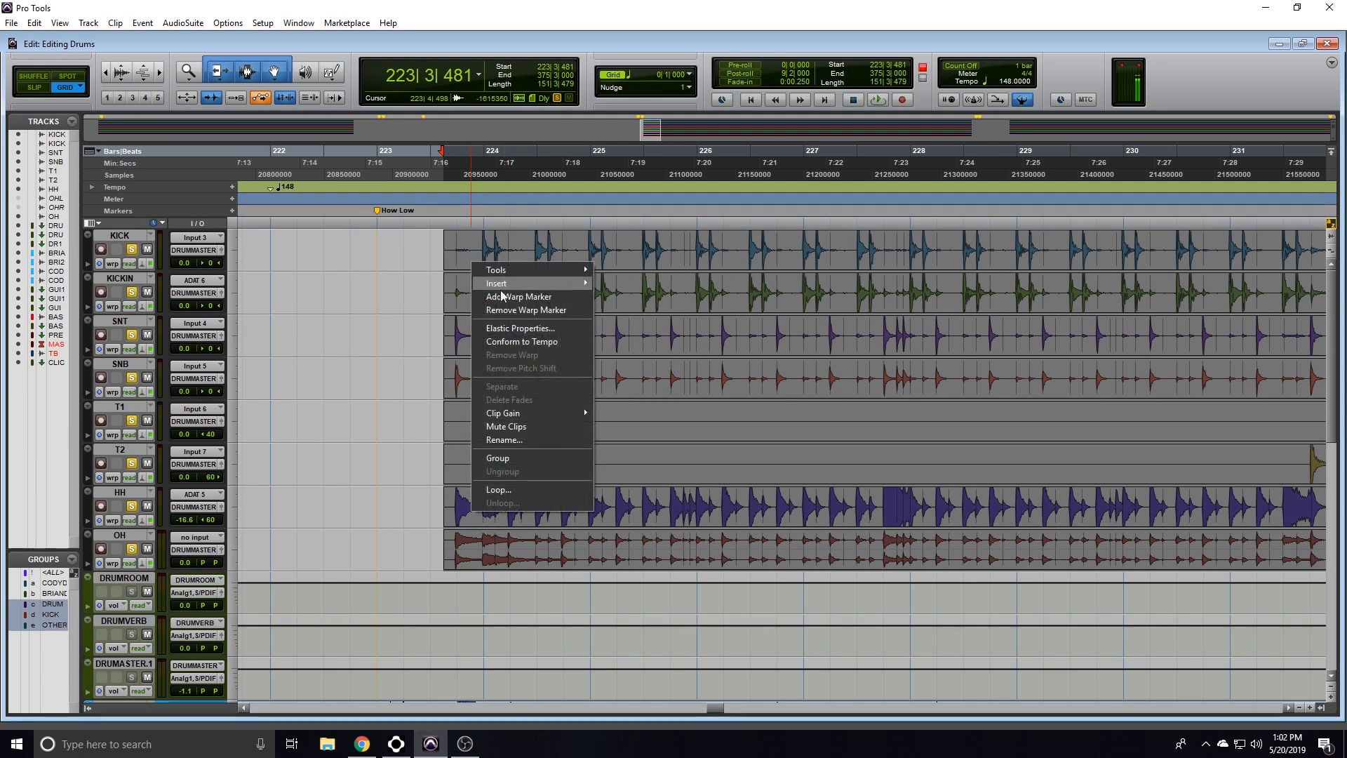
click(507, 295)
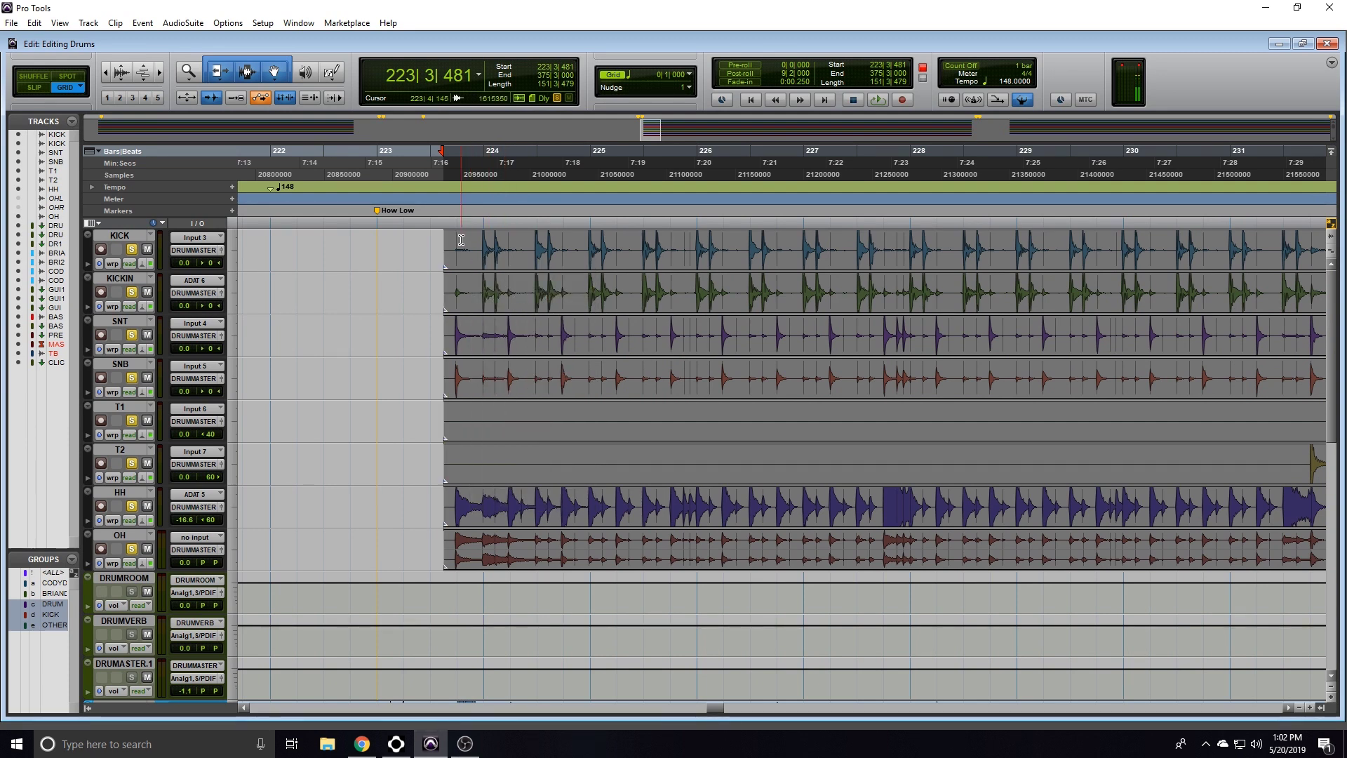
click(451, 271)
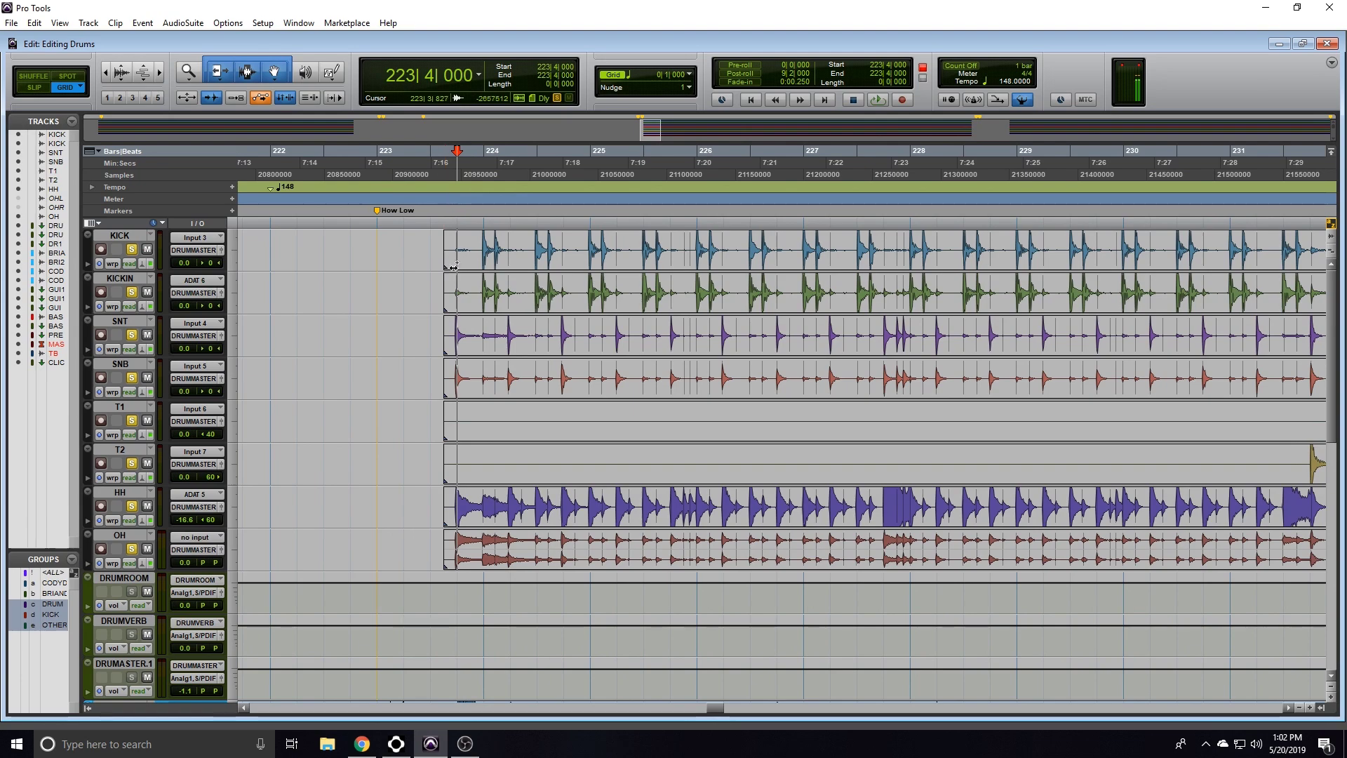
- Examine the warp markers at both the start and the end of the How Low drum clips
scroll(444, 269, down, 4)
scroll(449, 270, right, 1)
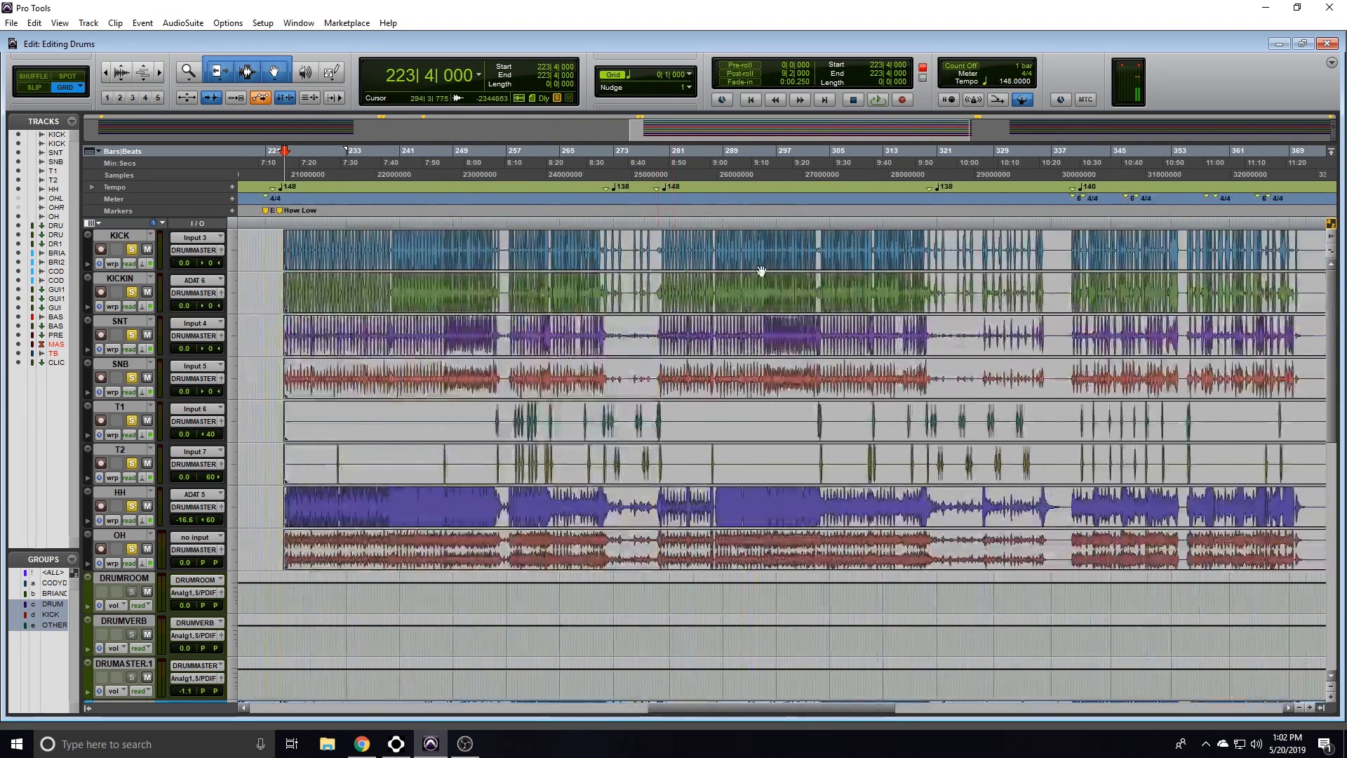
scroll(765, 271, right, 3)
scroll(450, 295, left, 5)
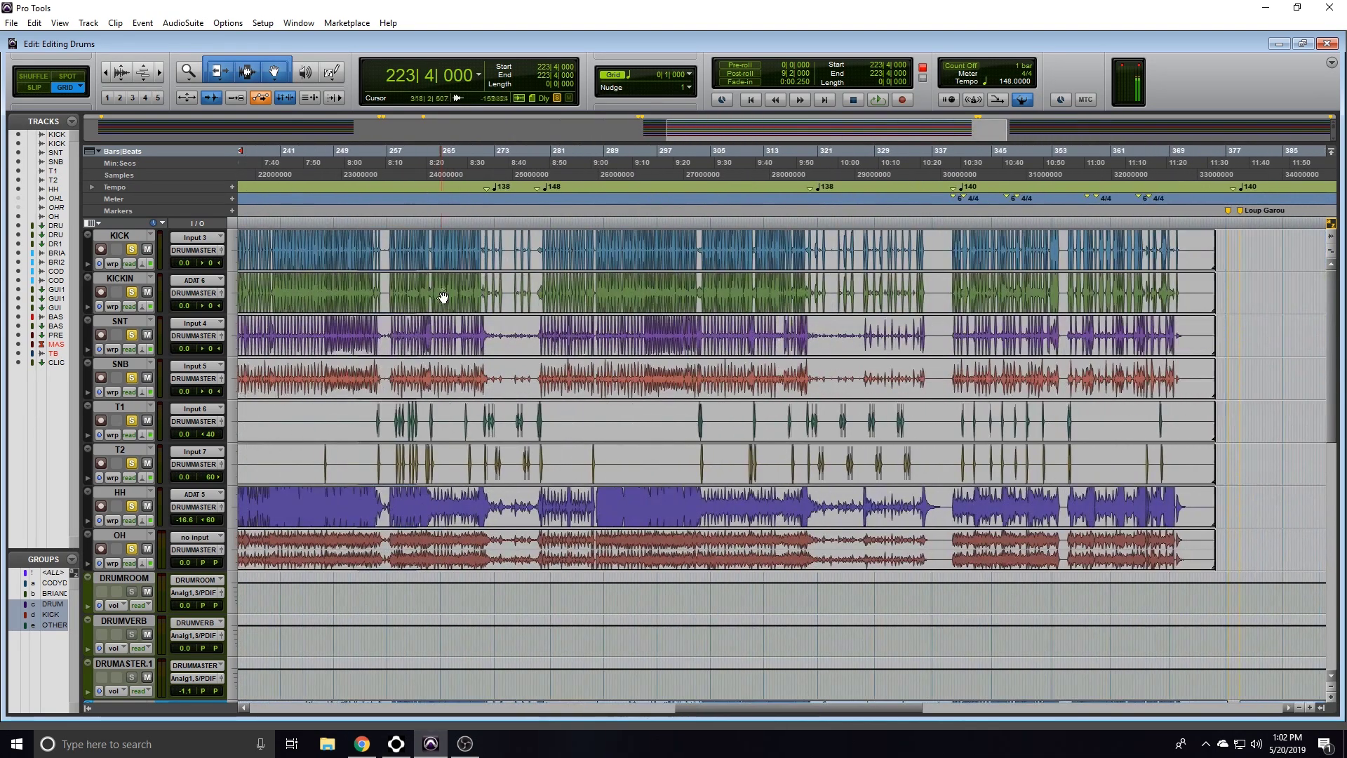
click(533, 242)
key(ctrl+])
key(ctrl+])
key(ctrl+])
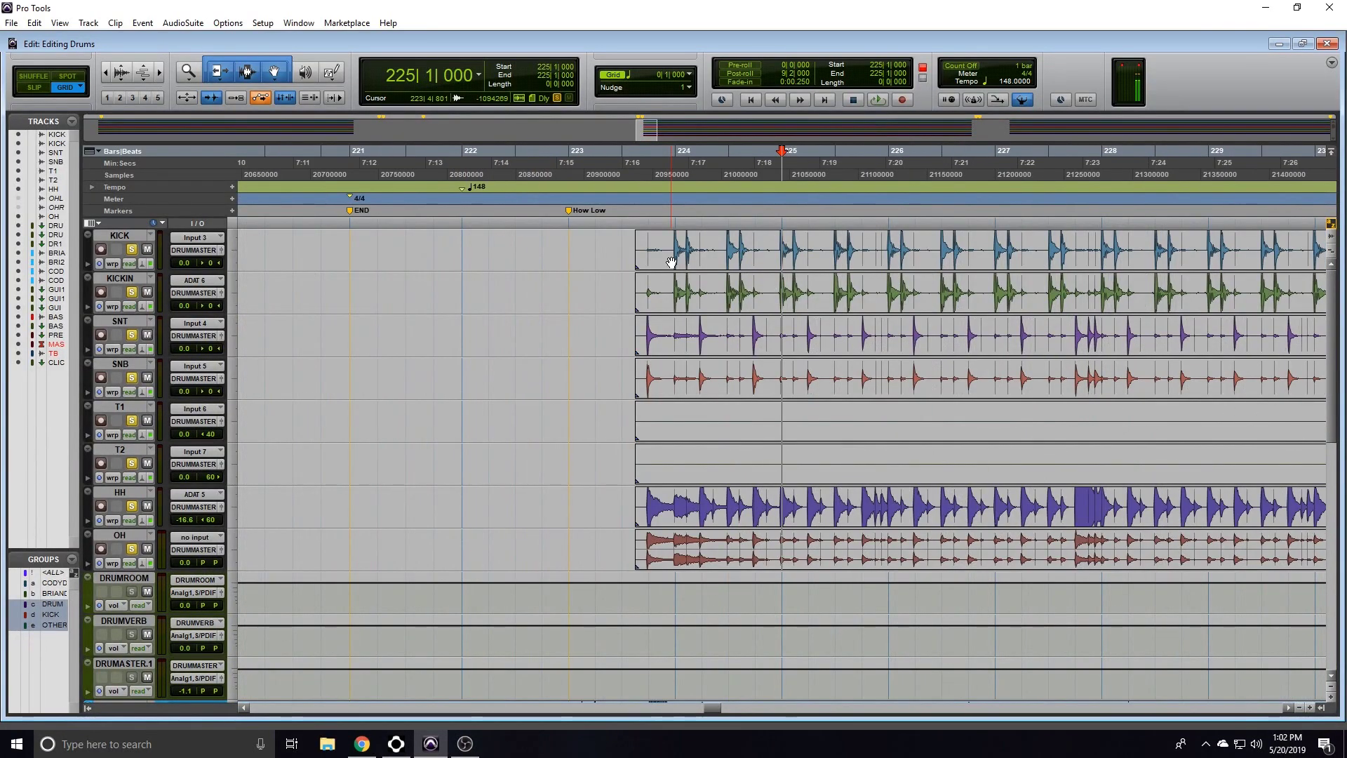
key(ctrl+[)
key(ctrl+[)
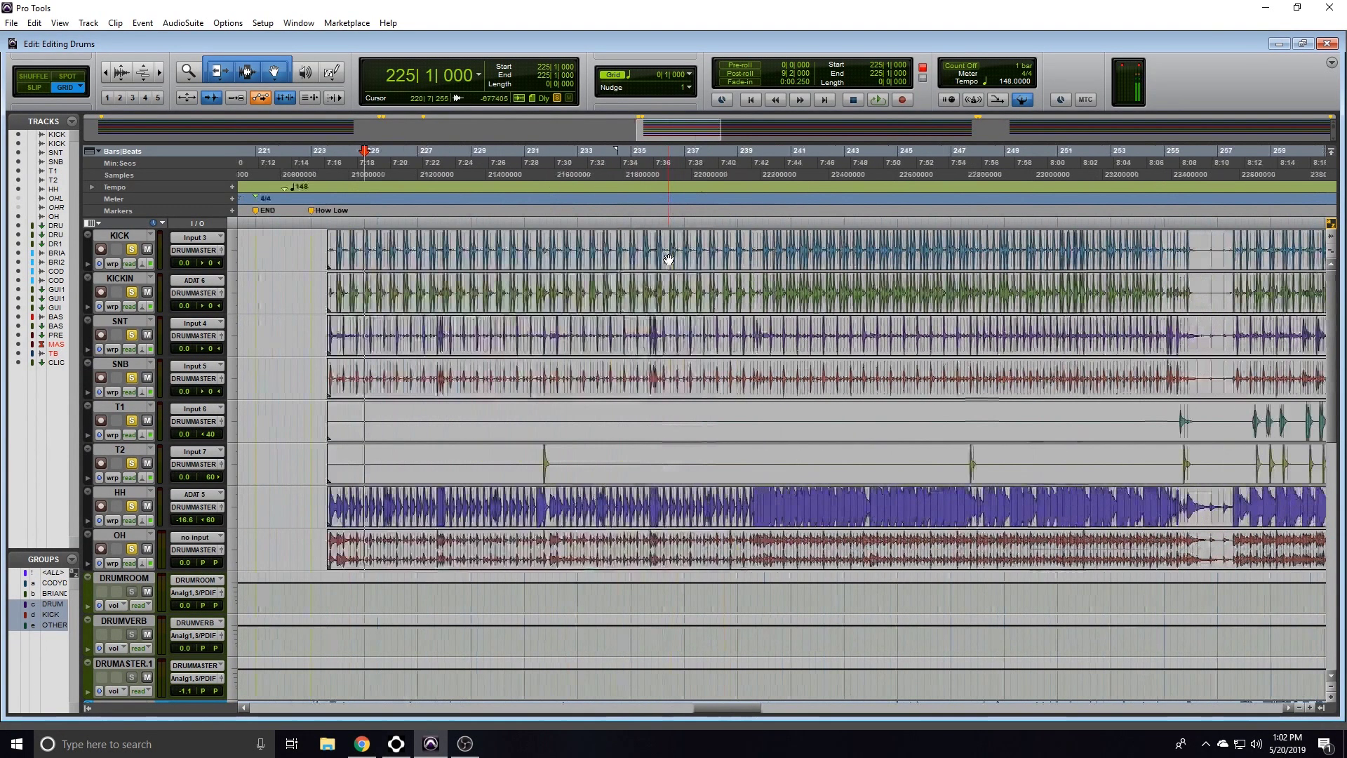
scroll(670, 253, right, 5)
scroll(671, 249, left, 6)
key(ctrl+[)
key(ctrl+[)
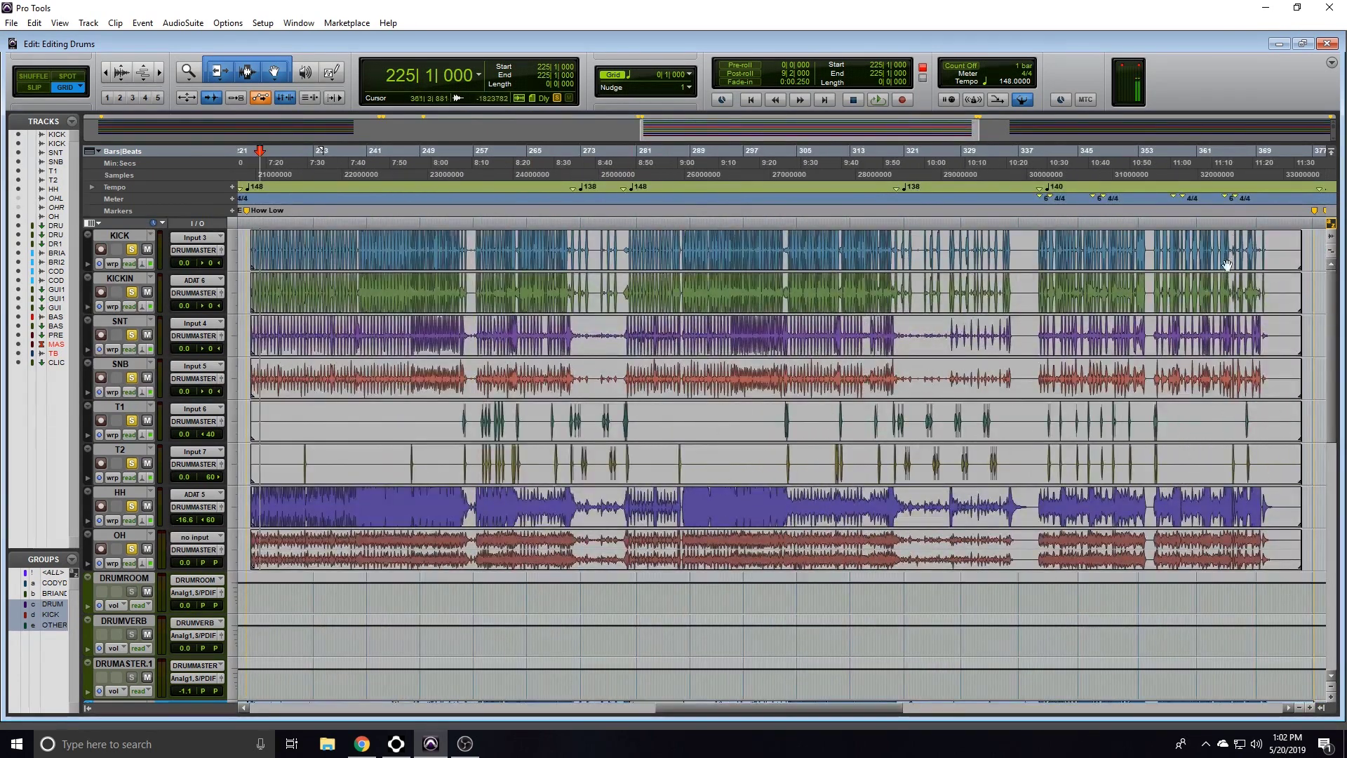
scroll(624, 279, left, 5)
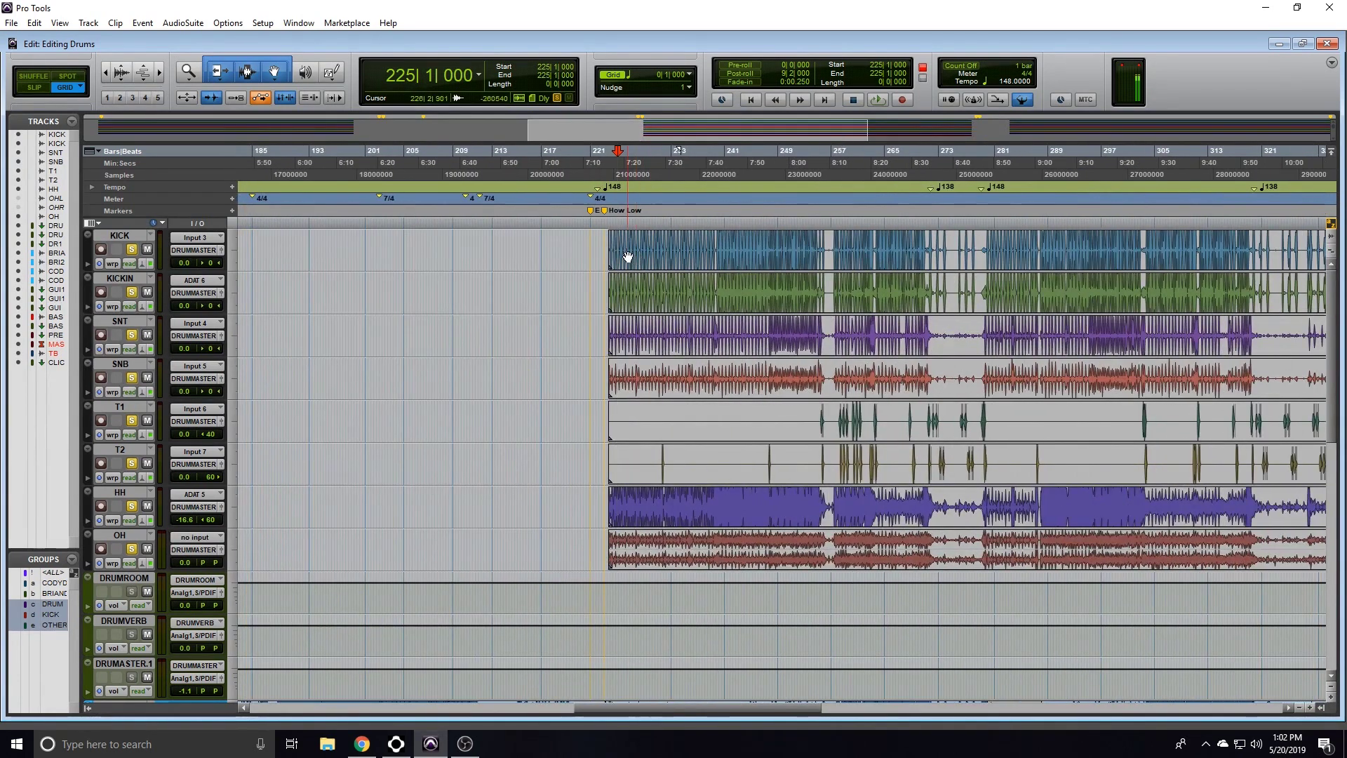
- Inspect the How Low drum hits from 223|4|000 through to the end of the clips
click(640, 261)
key(ctrl+])
key(ctrl+])
key(ctrl+])
key(ctrl+])
click(794, 230)
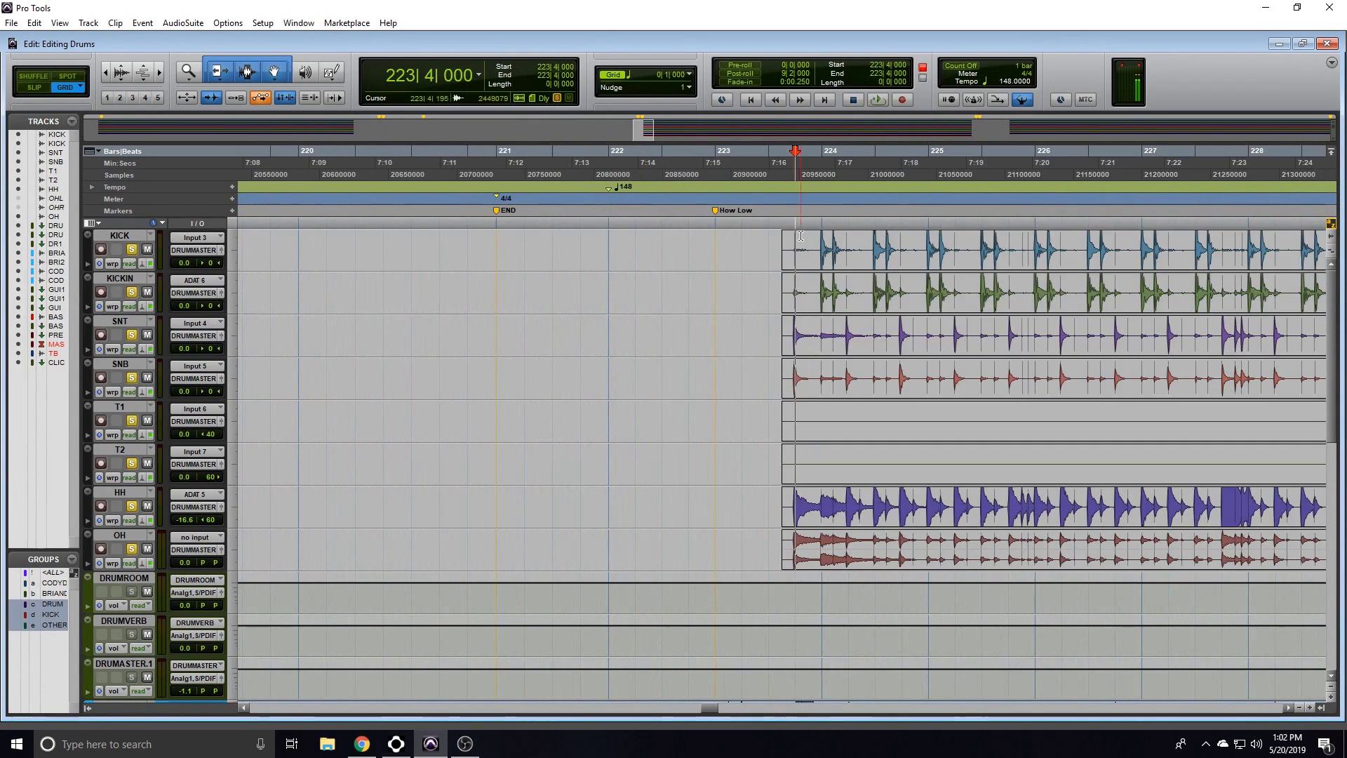
key(ctrl+[)
key(ctrl+[)
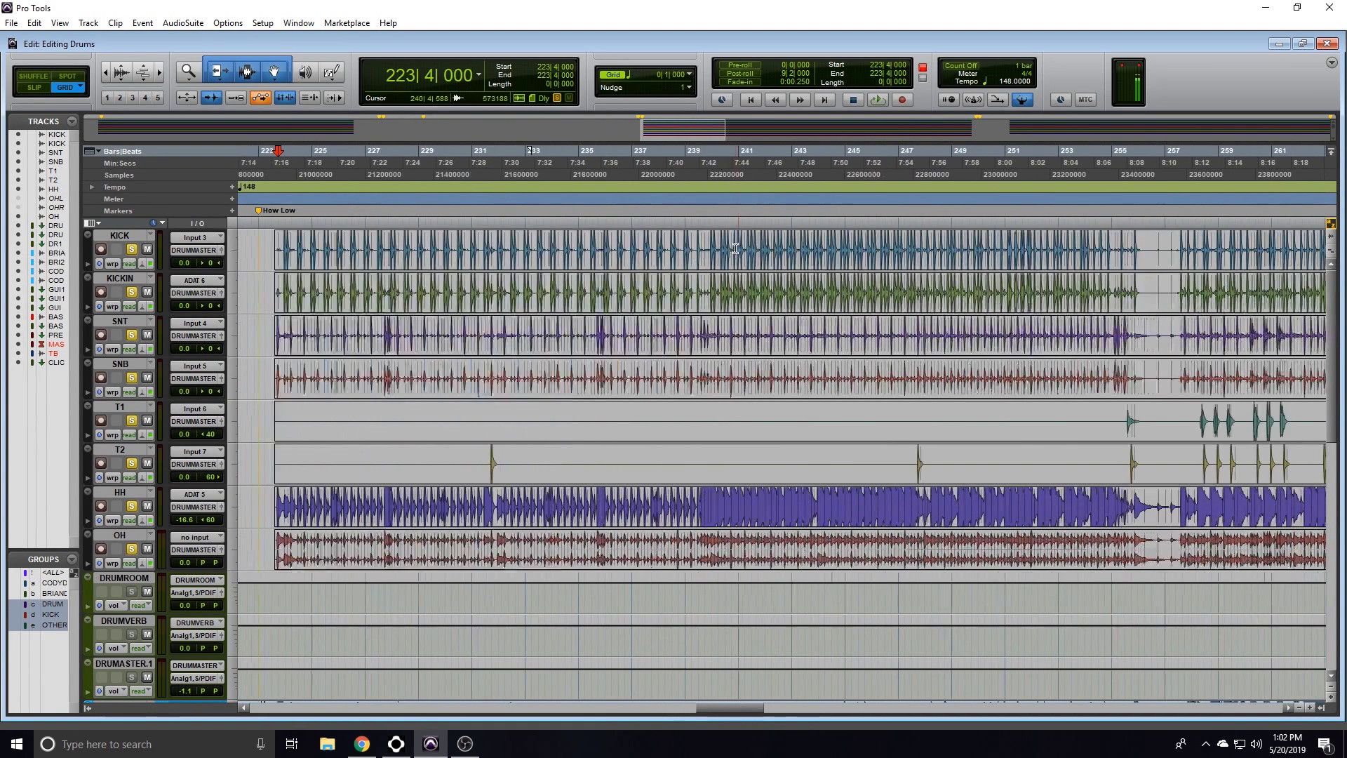
key(r)
key(r)
scroll(690, 264, right, 15)
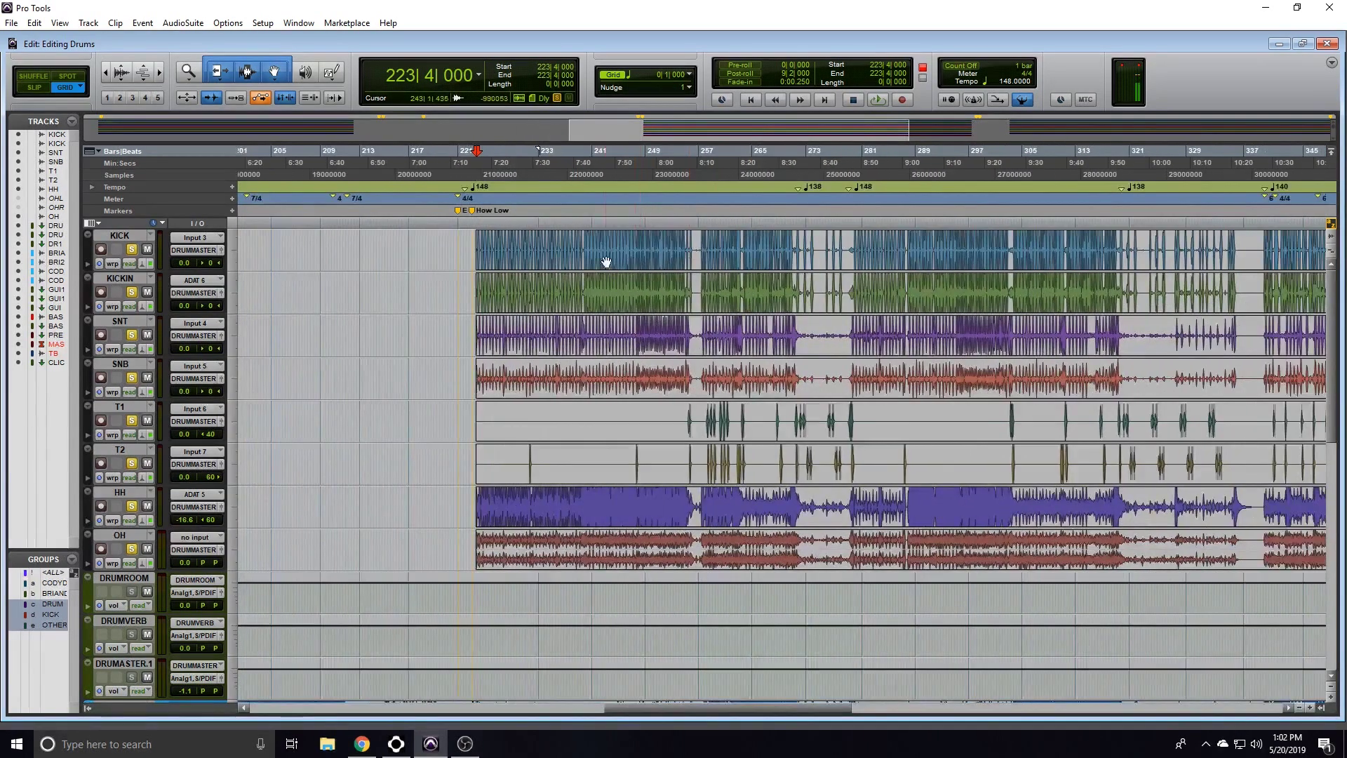
scroll(554, 263, left, 6)
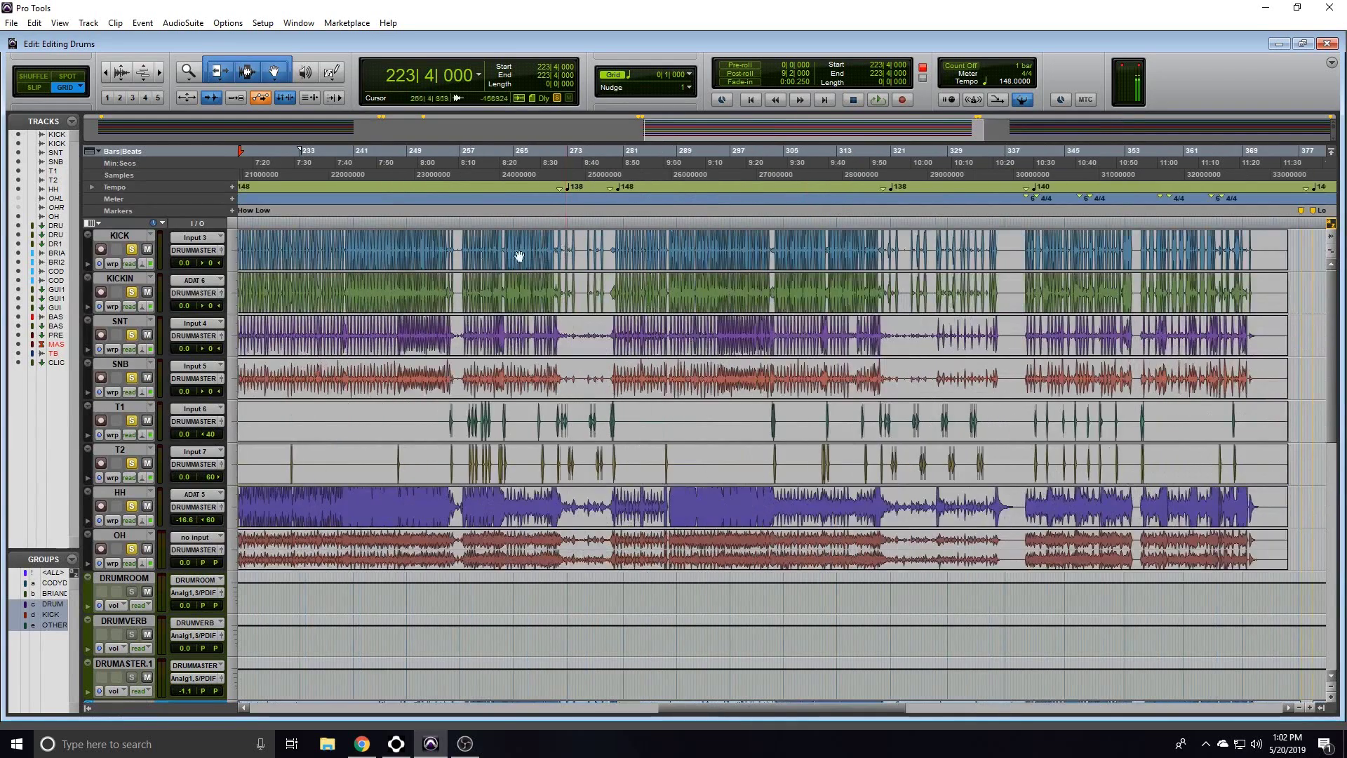
key(t)
key(t)
- Try stretching the How Low drum clips from near 227|3|000 without a warp marker anchoring the following hits, and undo the stretch
click(382, 241)
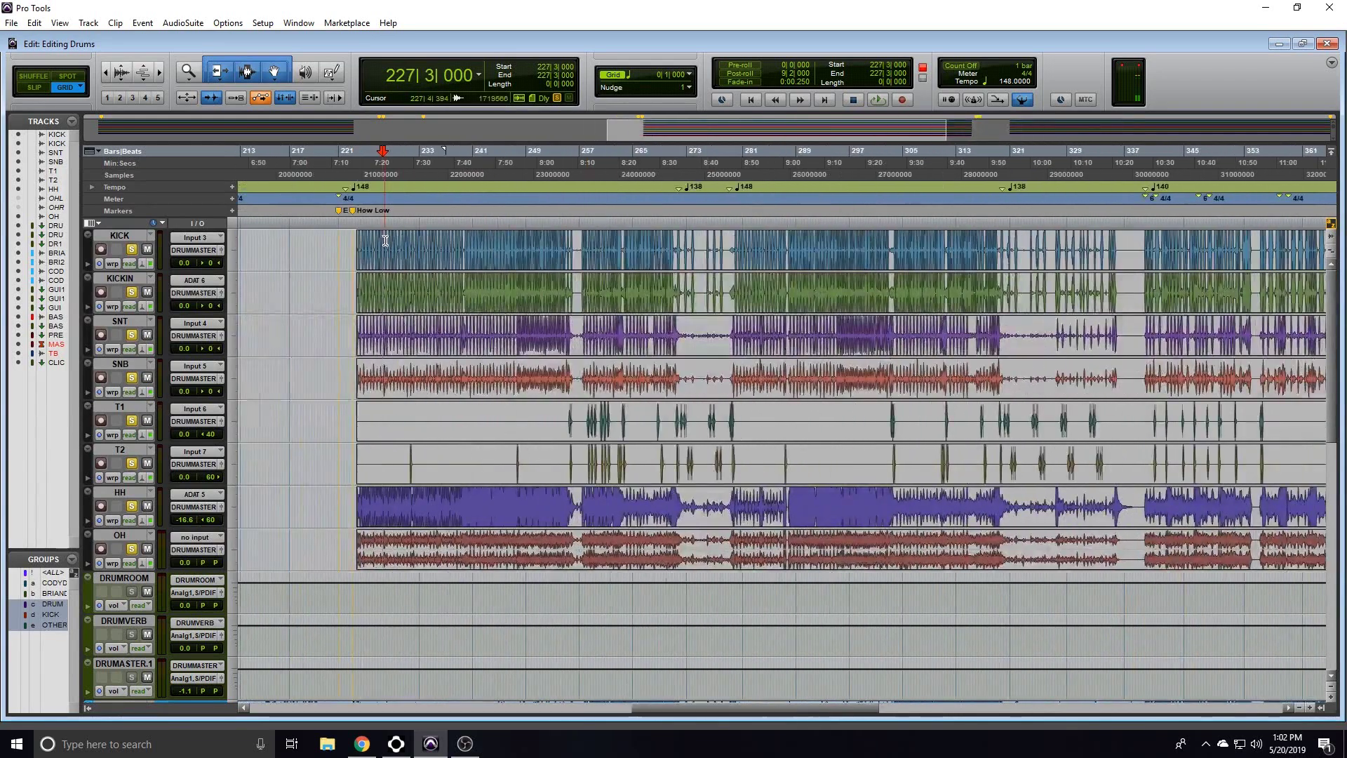
key(t)
key(t)
drag(678, 261, 824, 267)
scroll(822, 265, down, 5)
scroll(813, 260, right, 4)
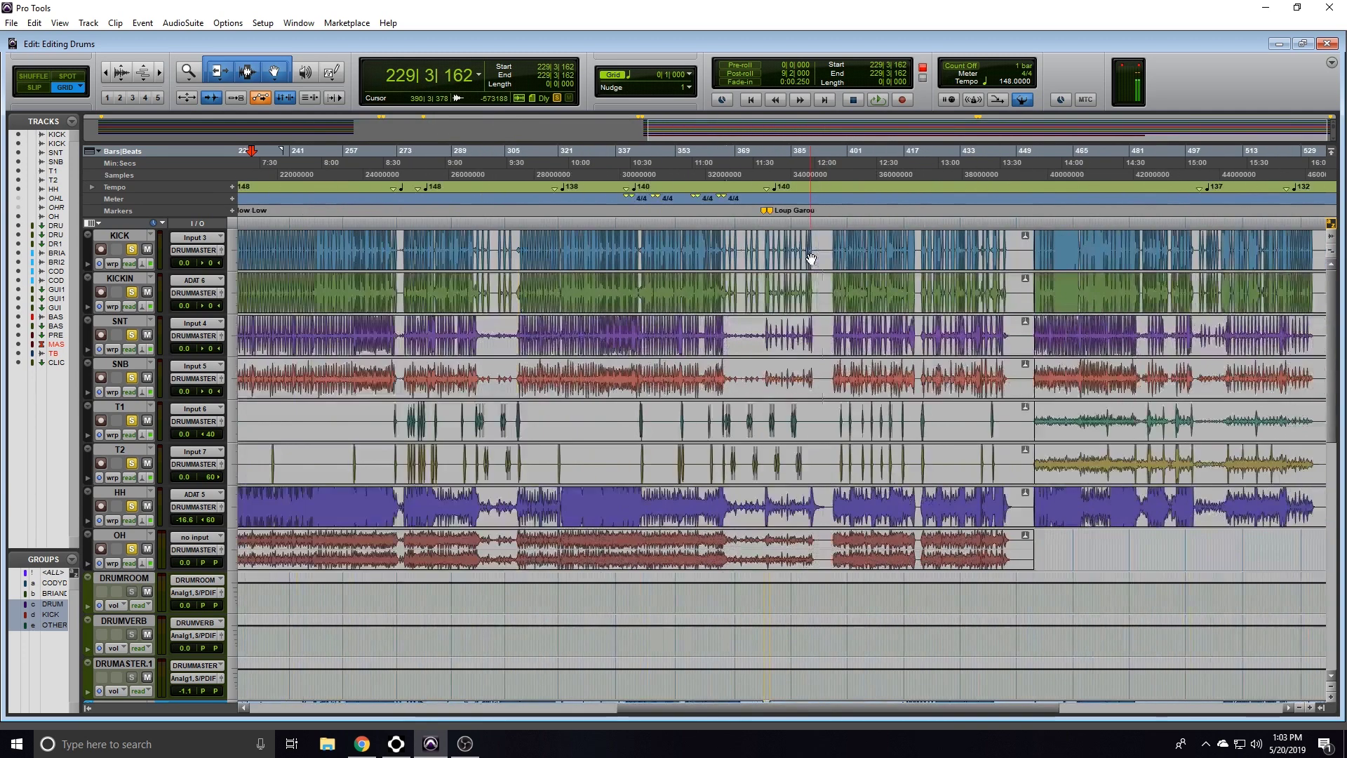
scroll(810, 260, right, 1)
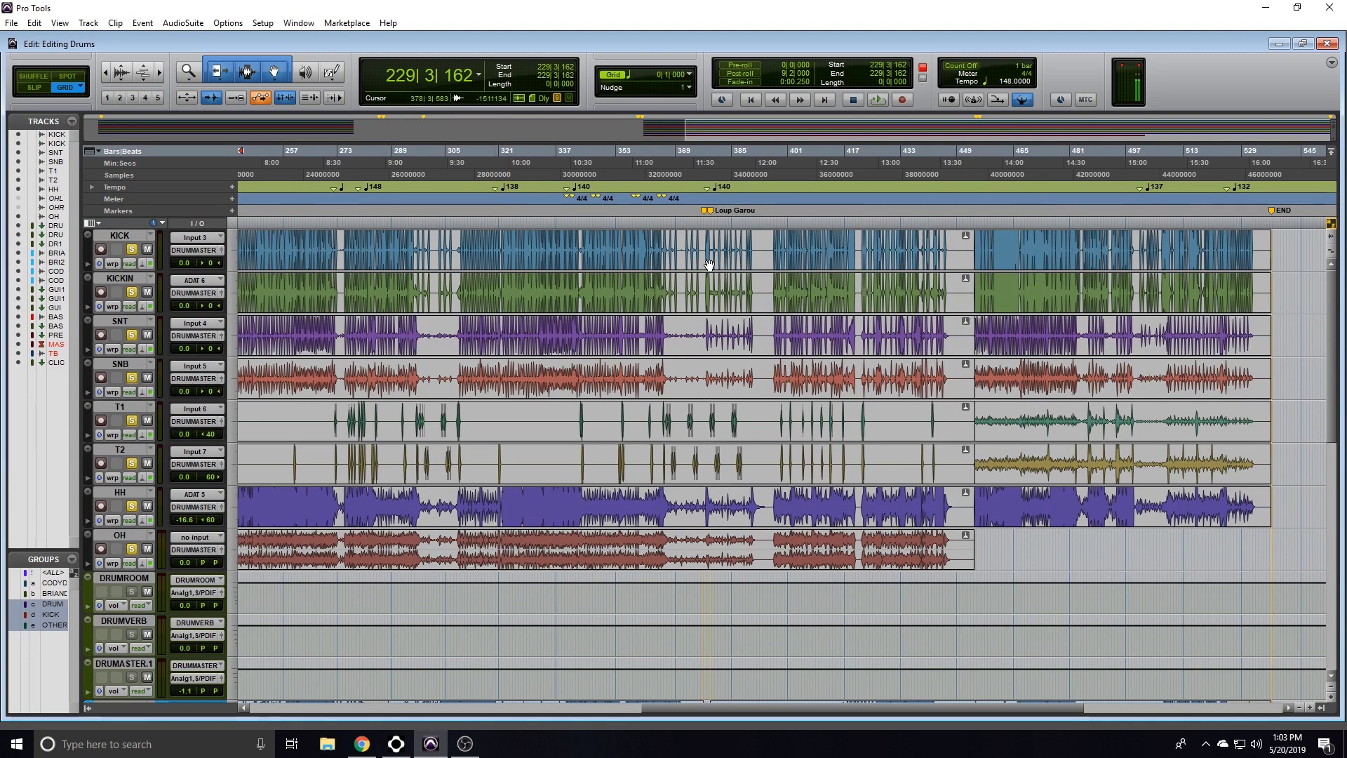
key(ctrl+z)
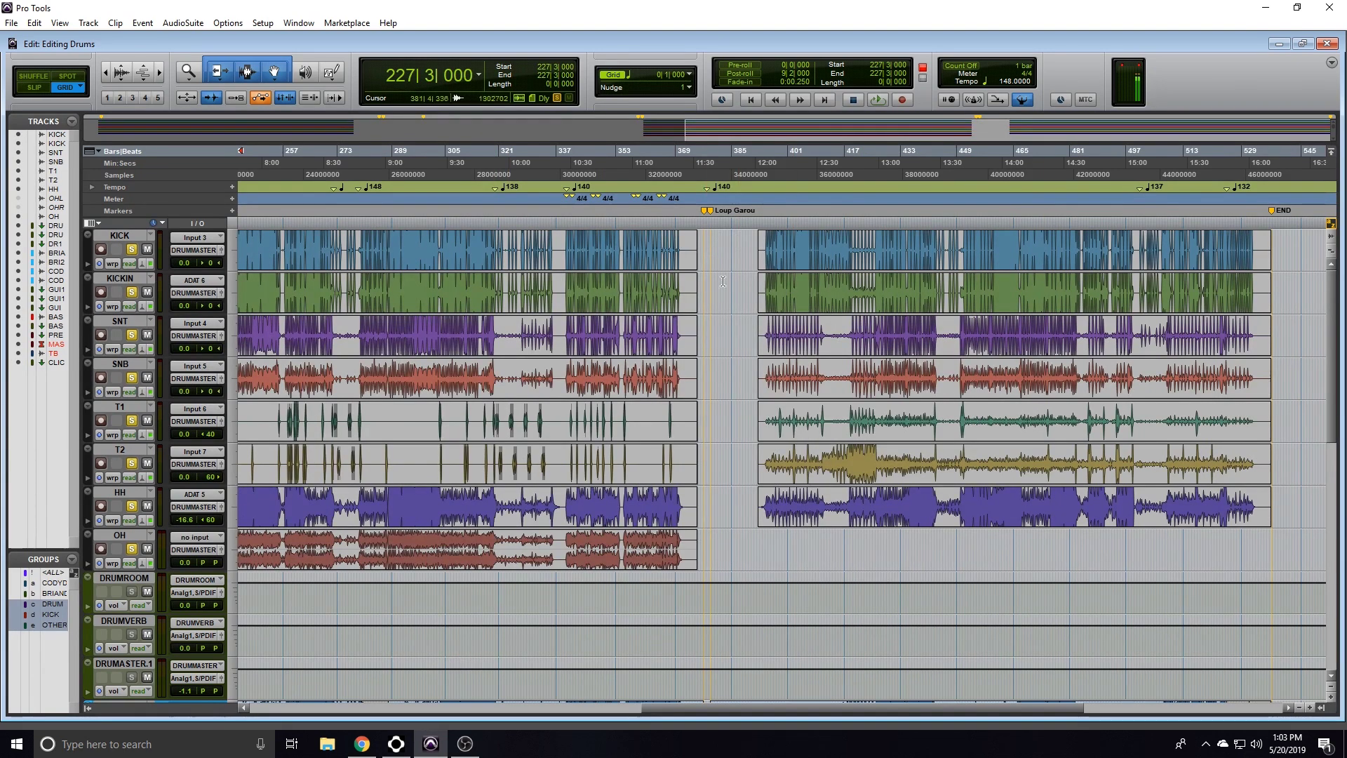
- Try warping the early How Low drum hits around 227|2 with an added warp marker on the grouped tracks, and undo the changes
scroll(640, 272, left, 8)
right_click(706, 281)
click(737, 286)
scroll(757, 291, up, 5)
scroll(763, 269, right, 6)
click(527, 240)
drag(455, 261, 664, 269)
scroll(831, 247, down, 5)
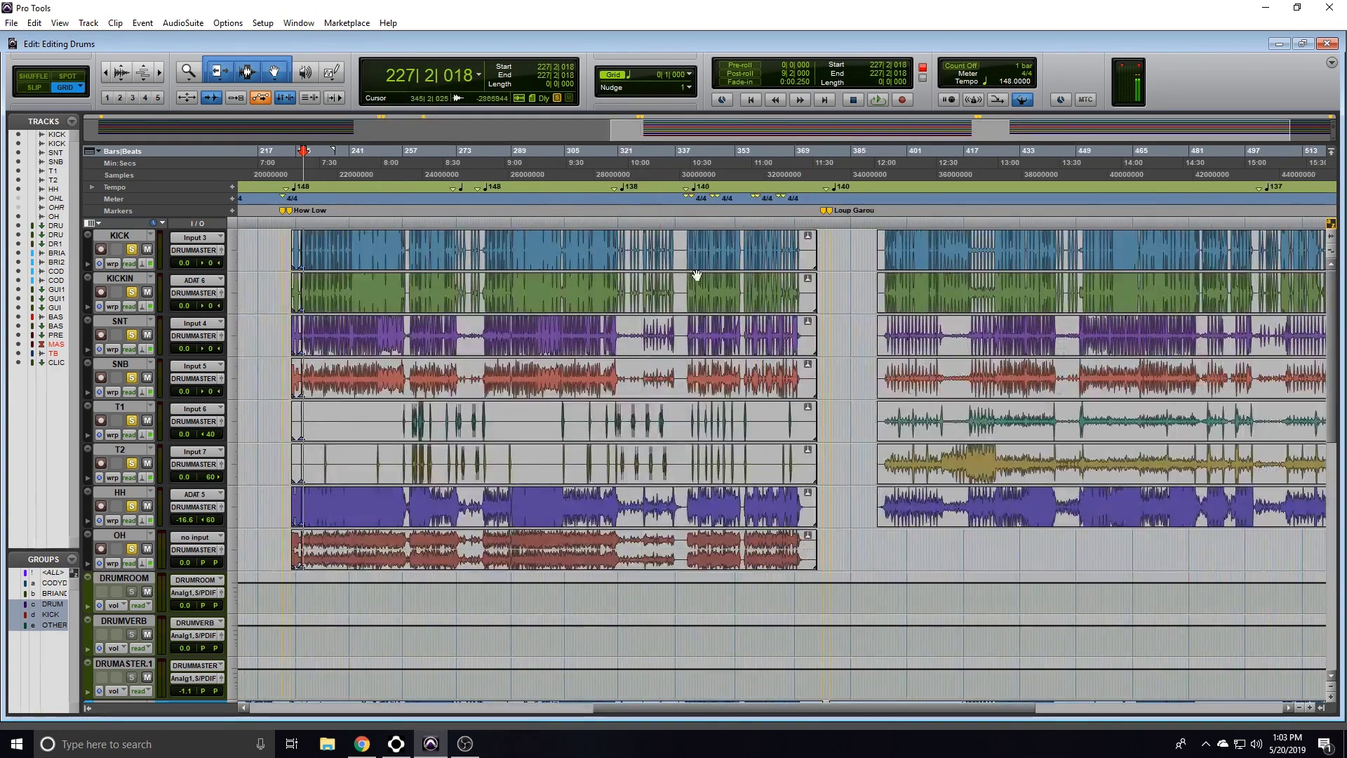
key(ctrl+z)
key(ctrl+z)
- Place the edit cursor at 225|4|000 in the How Low drums and set the grid value to 1/8 note
scroll(737, 276, up, 6)
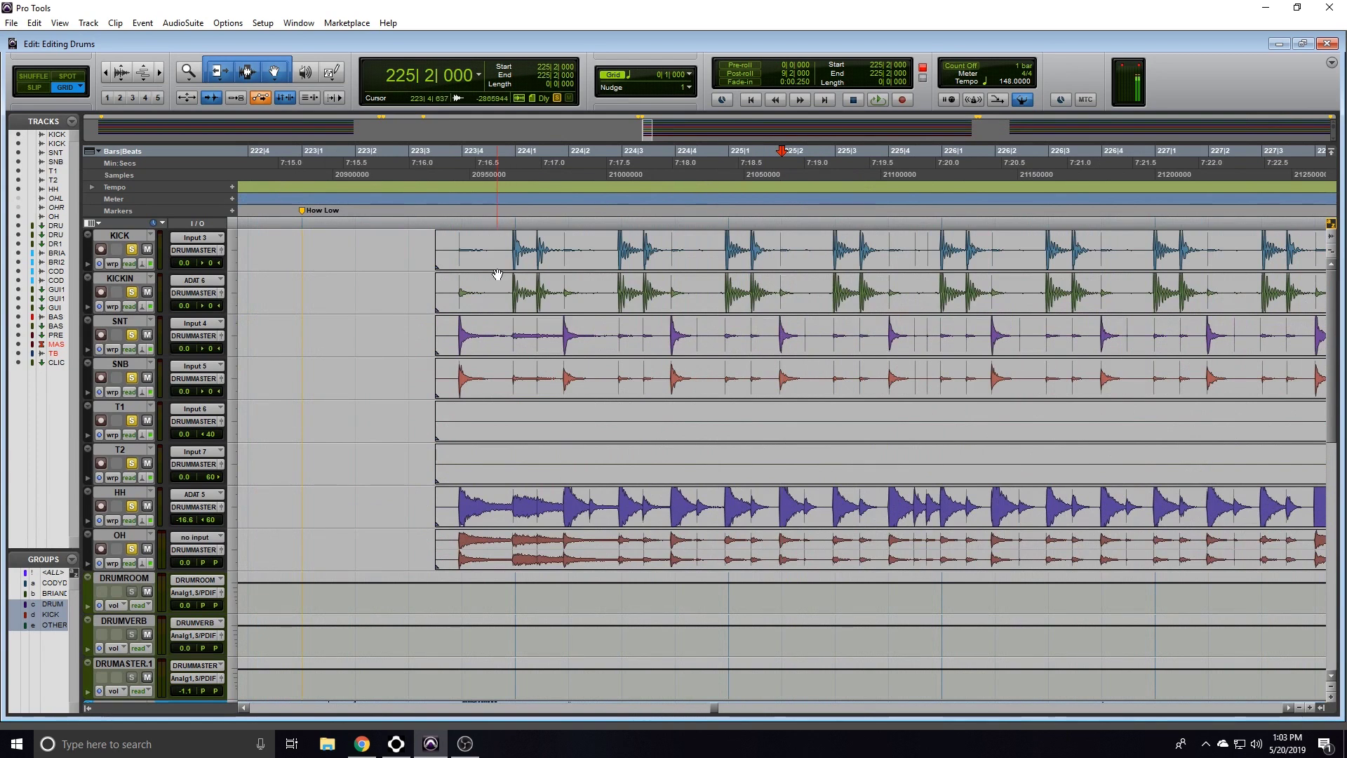
click(463, 245)
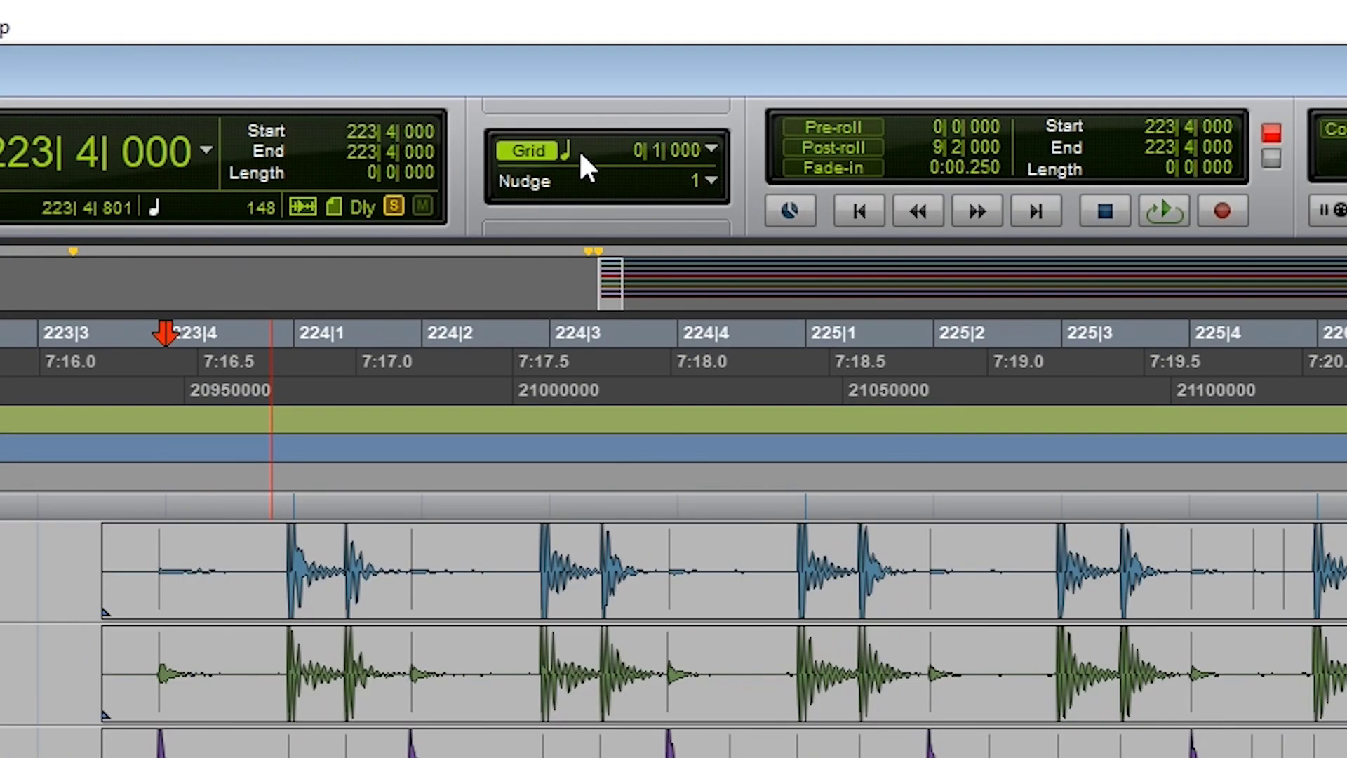
click(638, 80)
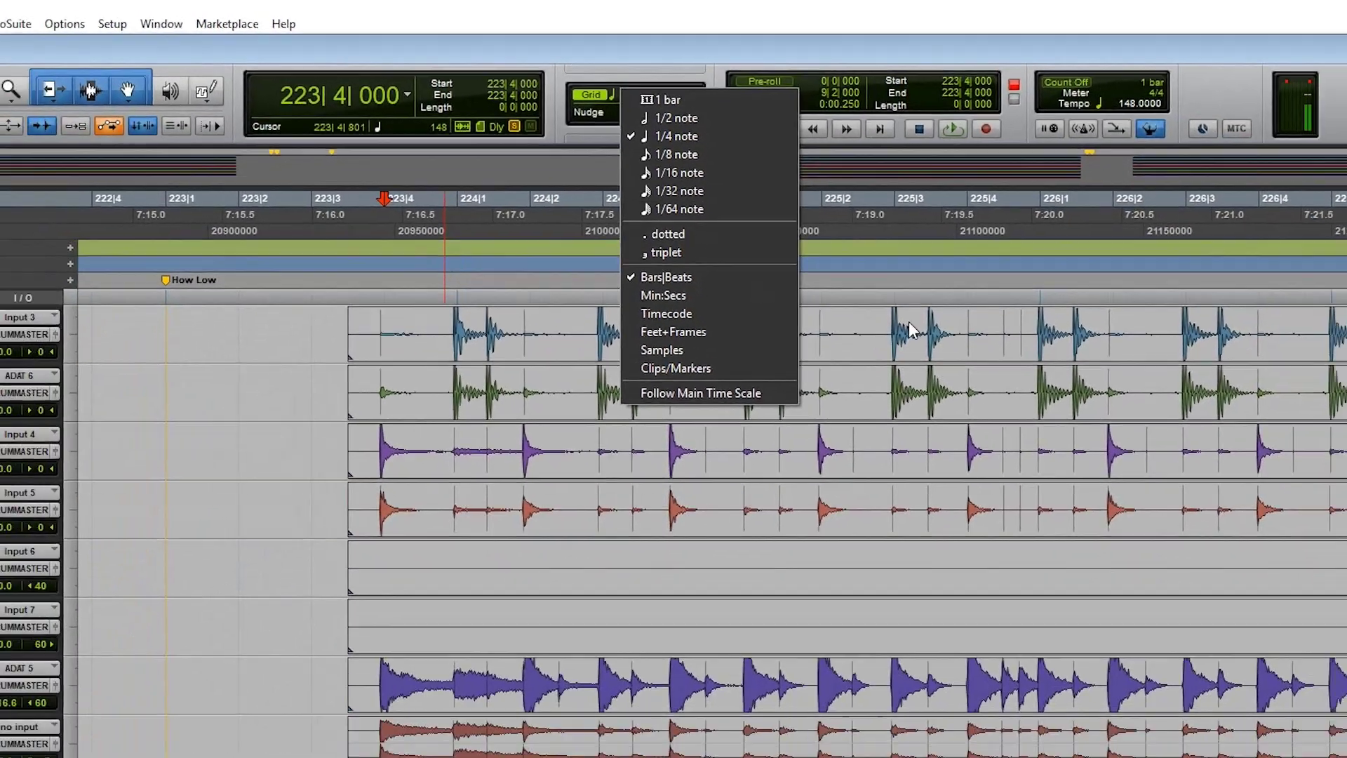
click(1176, 549)
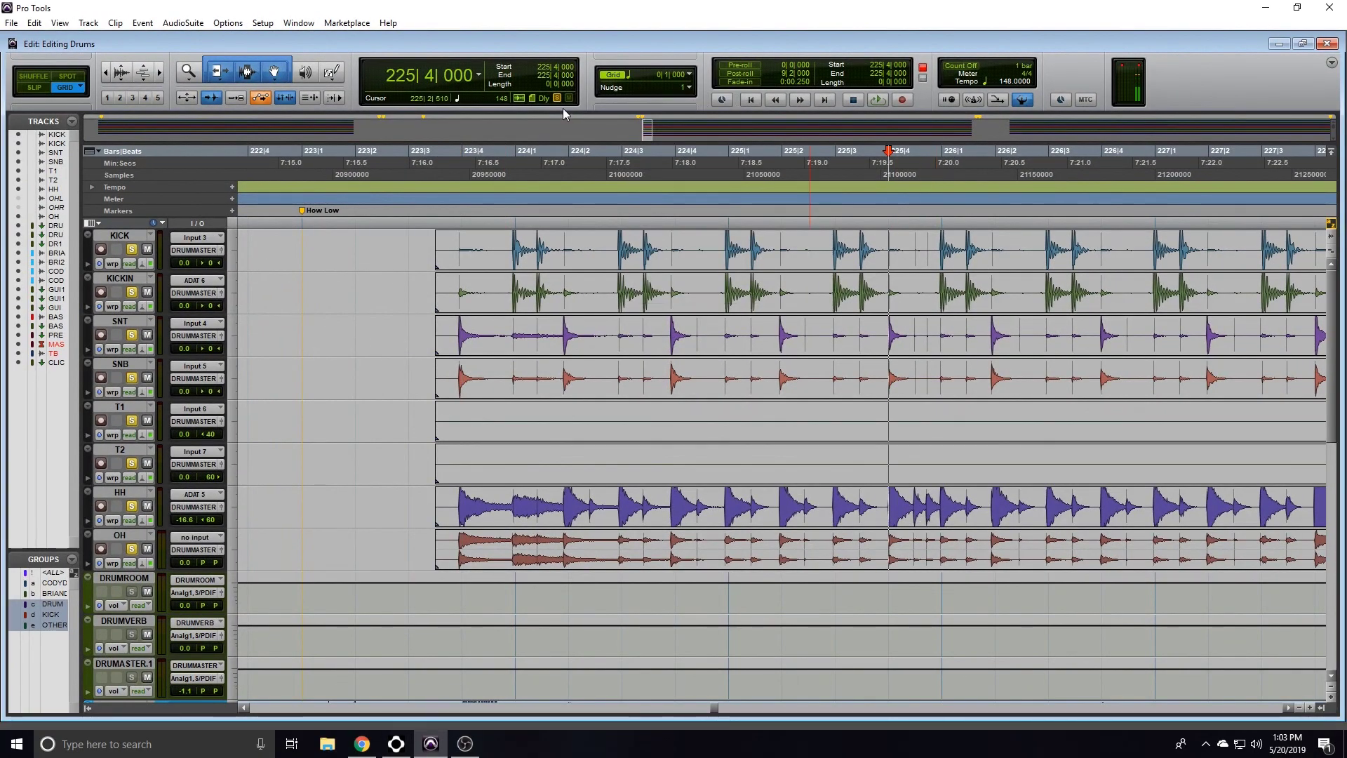
click(666, 74)
click(668, 119)
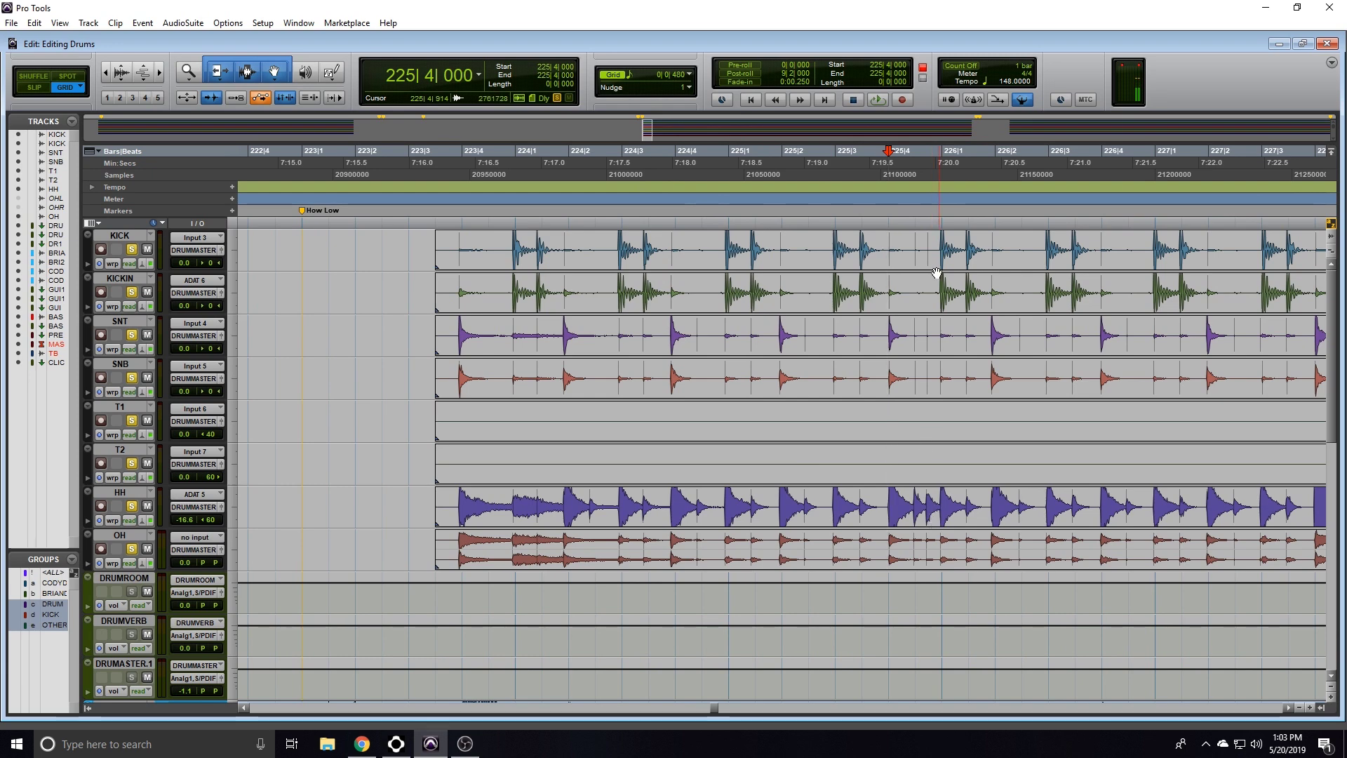
- Add a warp marker at the first snare hit across the grouped drum tracks and snap it to 223|4|000
scroll(1105, 458, right, 5)
scroll(588, 333, left, 7)
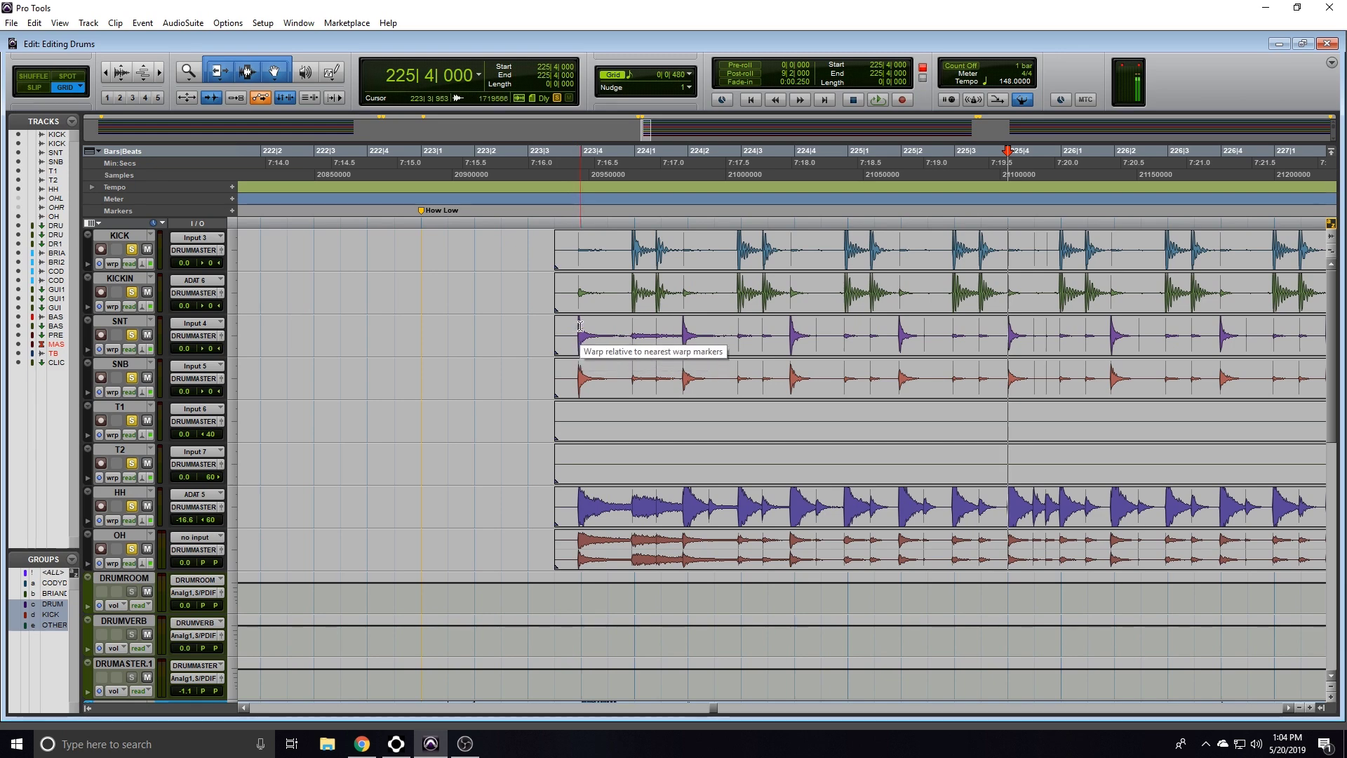
click(579, 327)
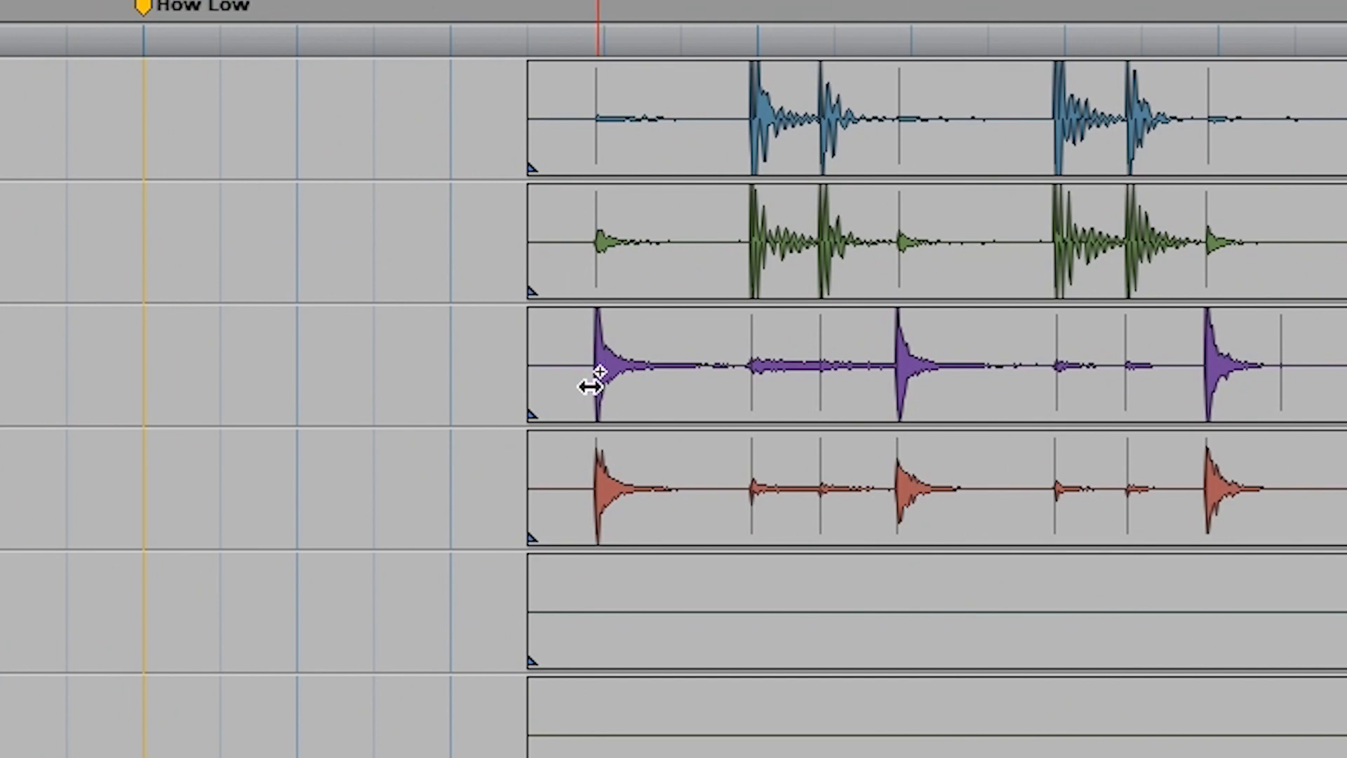
click(598, 397)
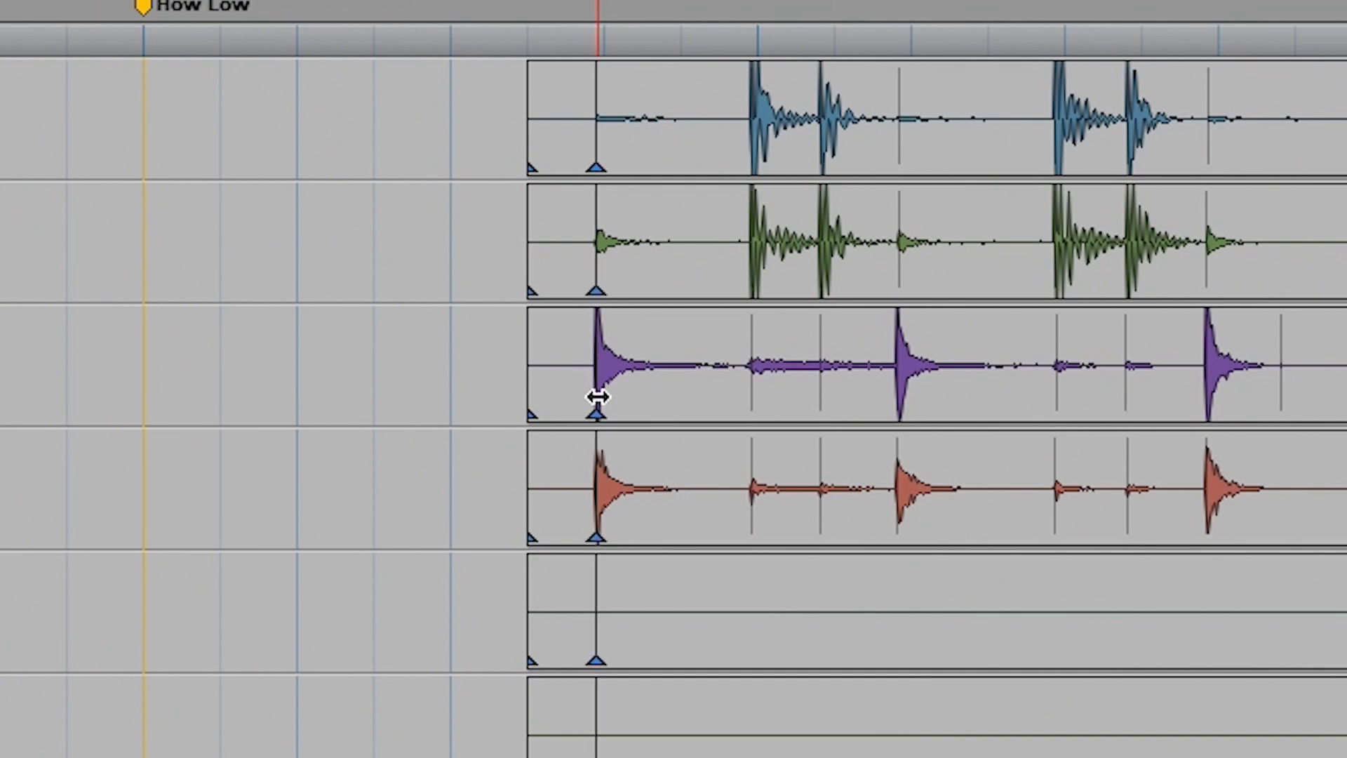
drag(598, 397, 633, 396)
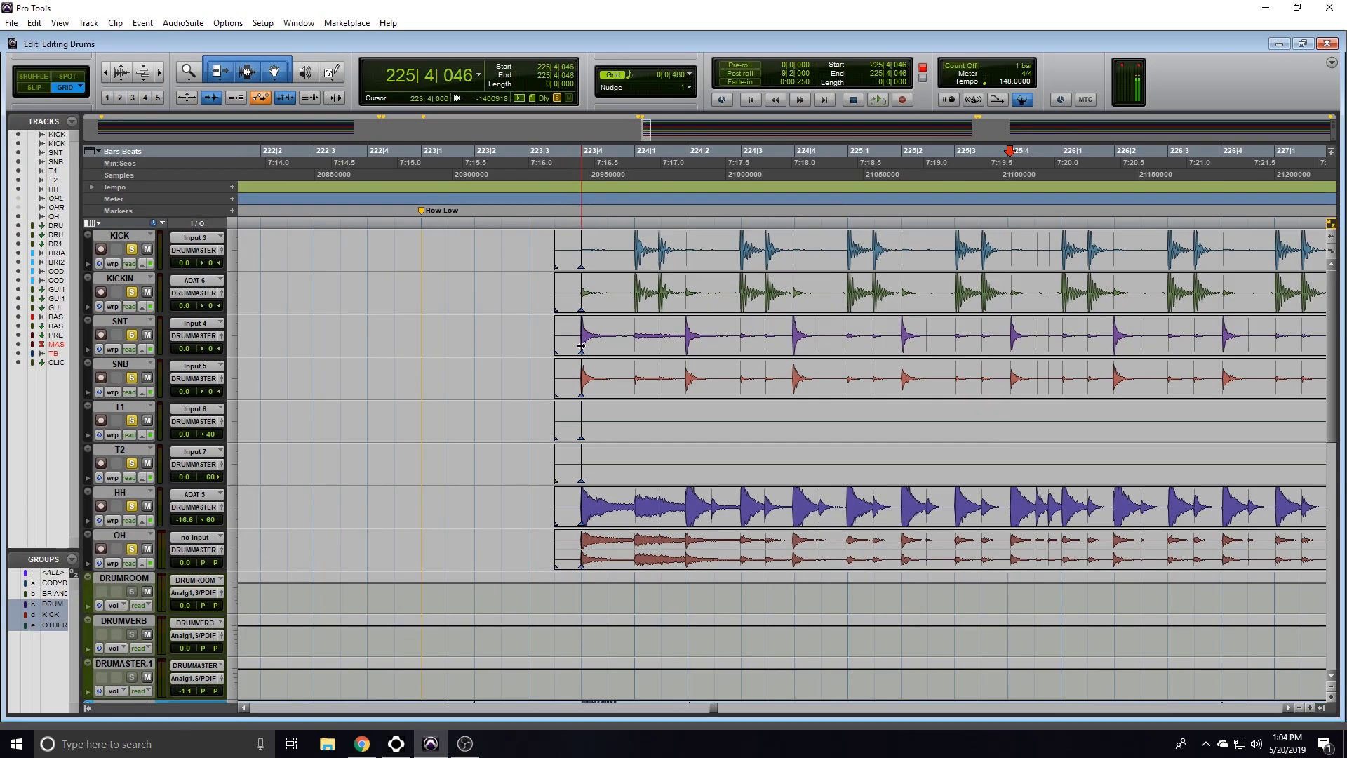
mouse_move(581, 346)
mouse_down()
mouse_move(610, 347)
mouse_move(569, 344)
mouse_move(582, 351)
mouse_up()
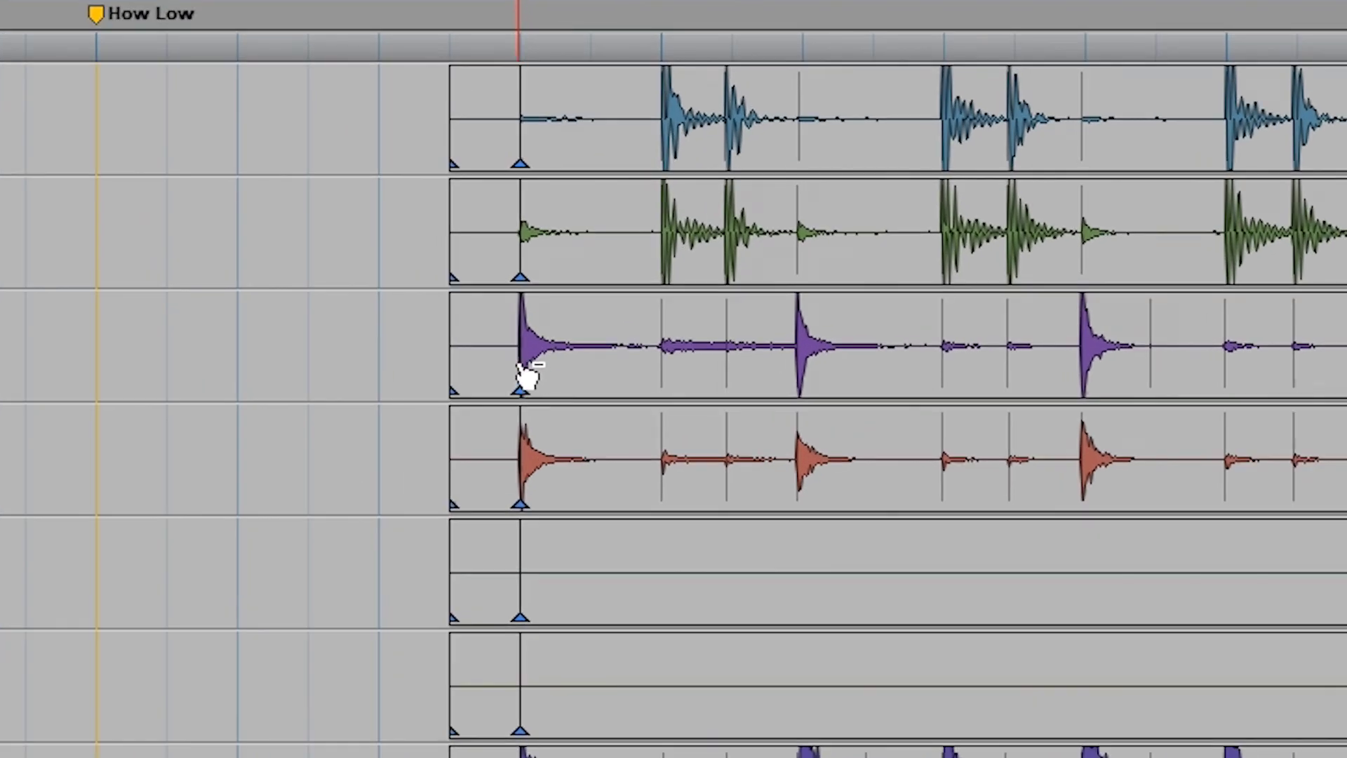
double_click(523, 379)
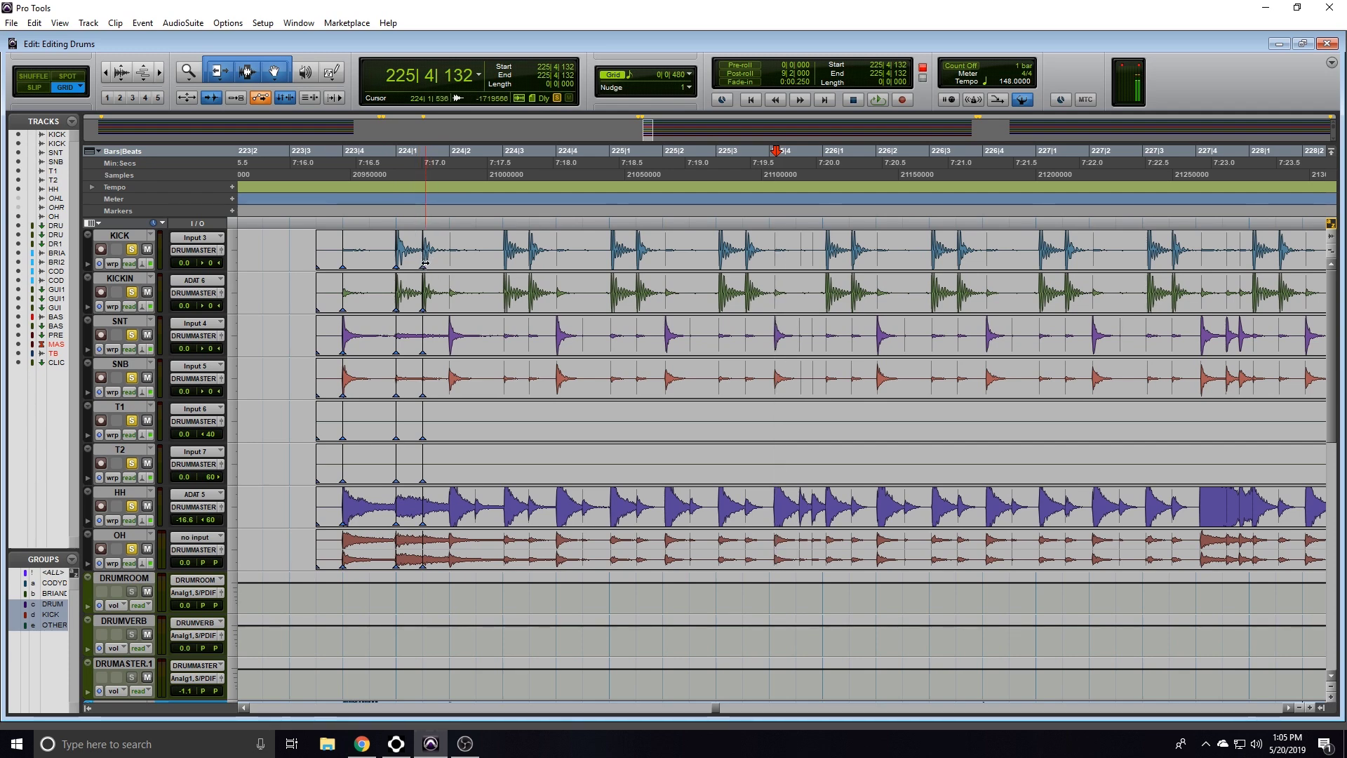
- Put a warp marker for the snare hit at 224|2|000 on all drum tracks and magnify it to sample level
click(458, 308)
click(452, 300)
key(t)
key(t)
key(t)
key(t)
key(t)
key(t)
key(t)
key(t)
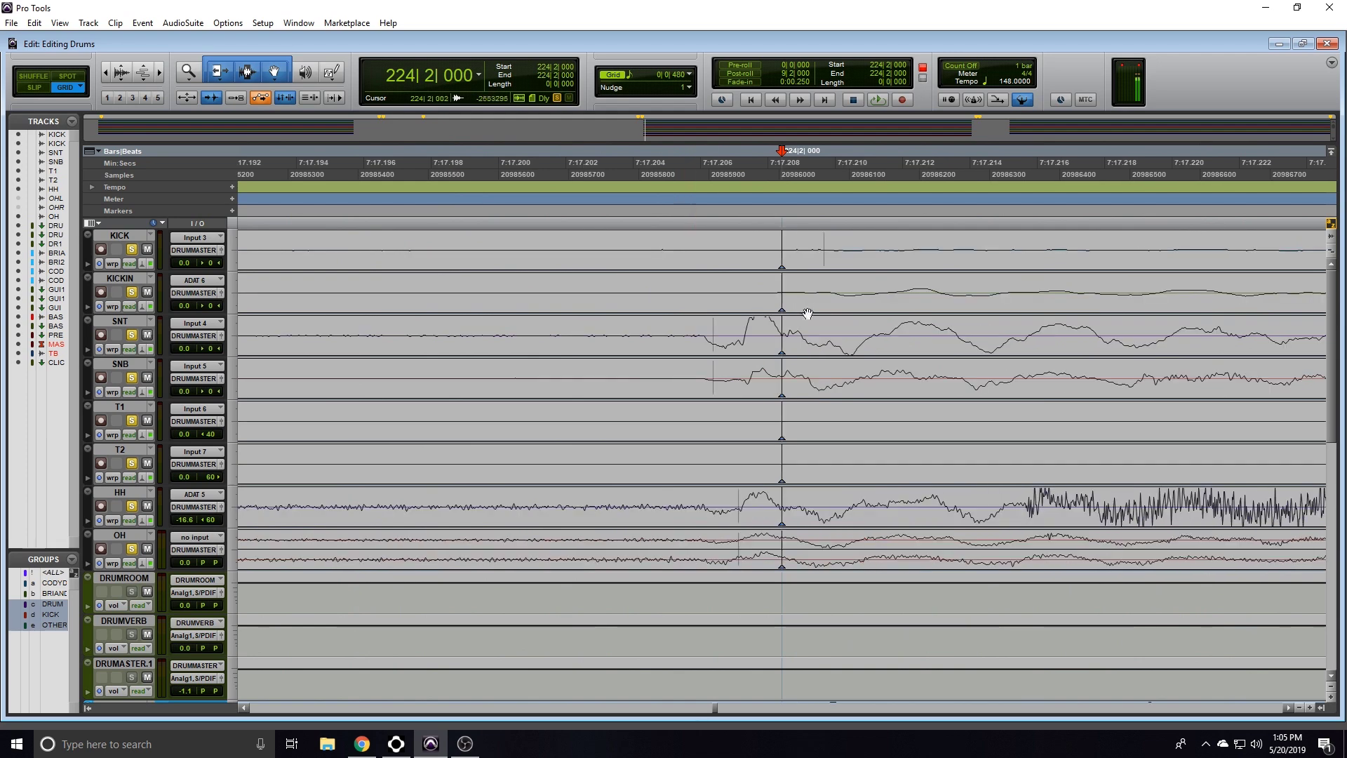
- Compare the marker with the snare transient up close and shift the audio so the transient lands exactly on 224|2|000
key(r)
key(r)
key(r)
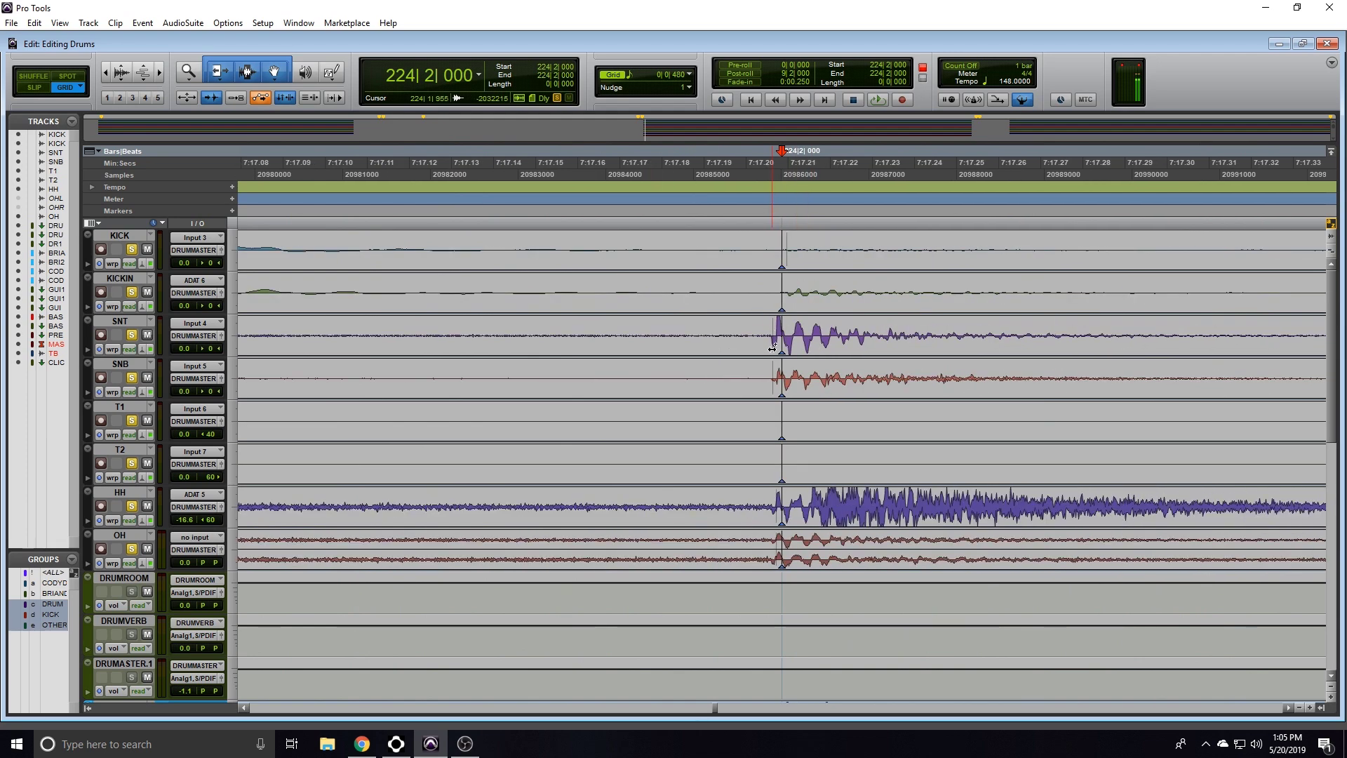
key(t)
key(t)
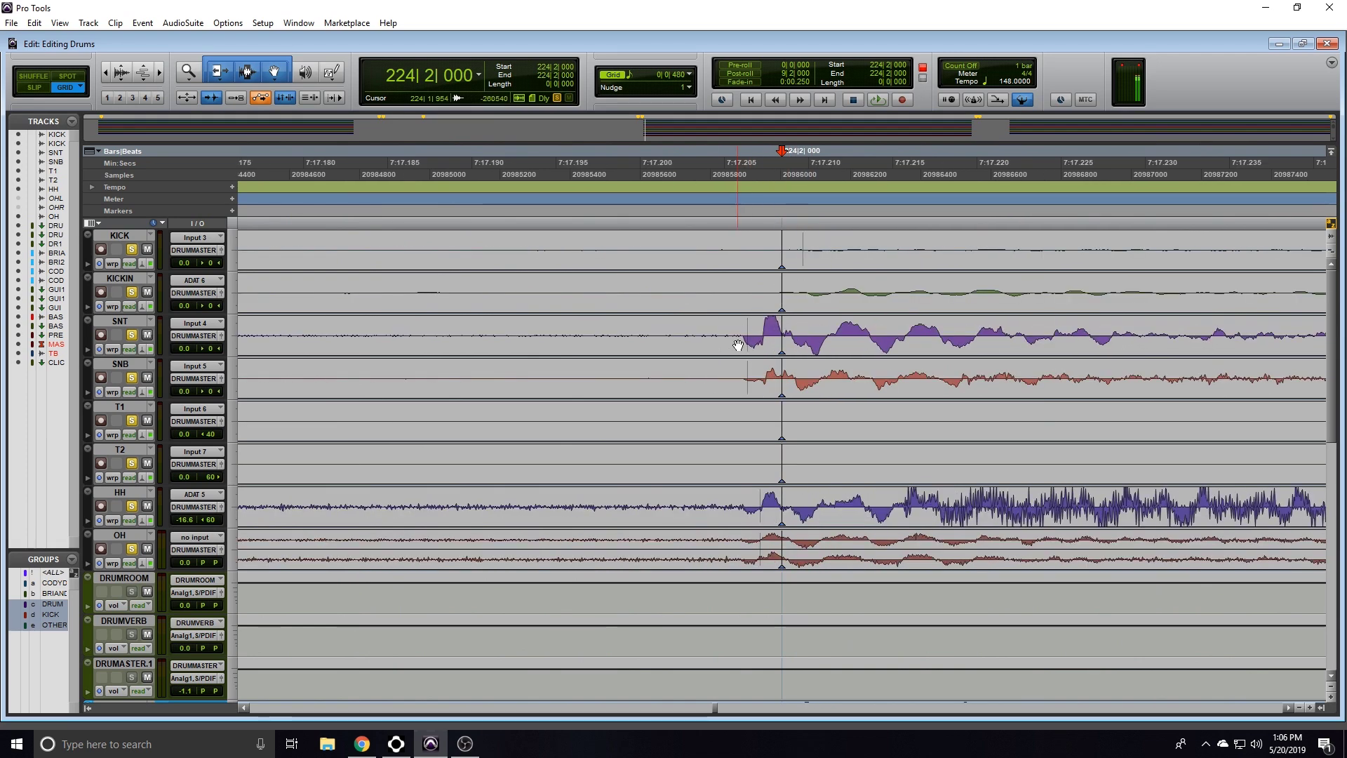
key(r)
key(r)
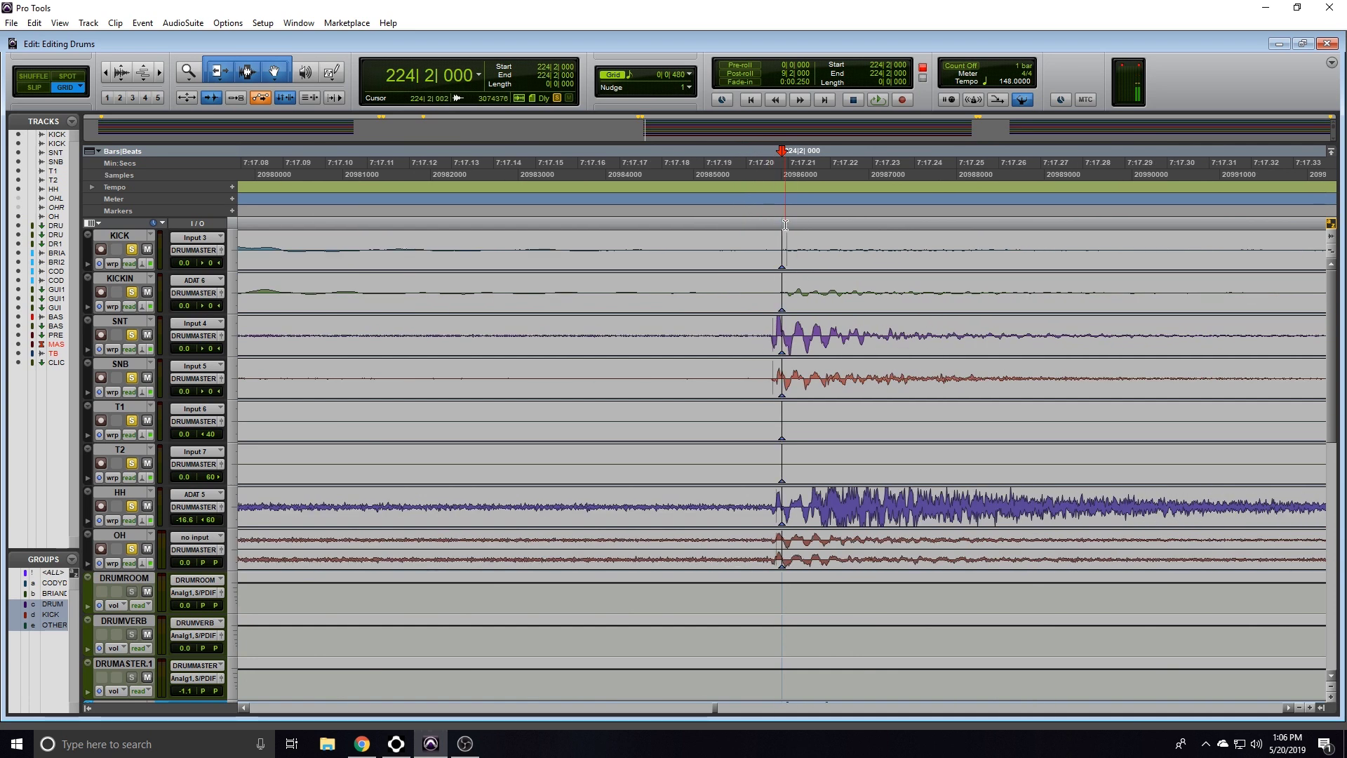
drag(788, 302, 809, 350)
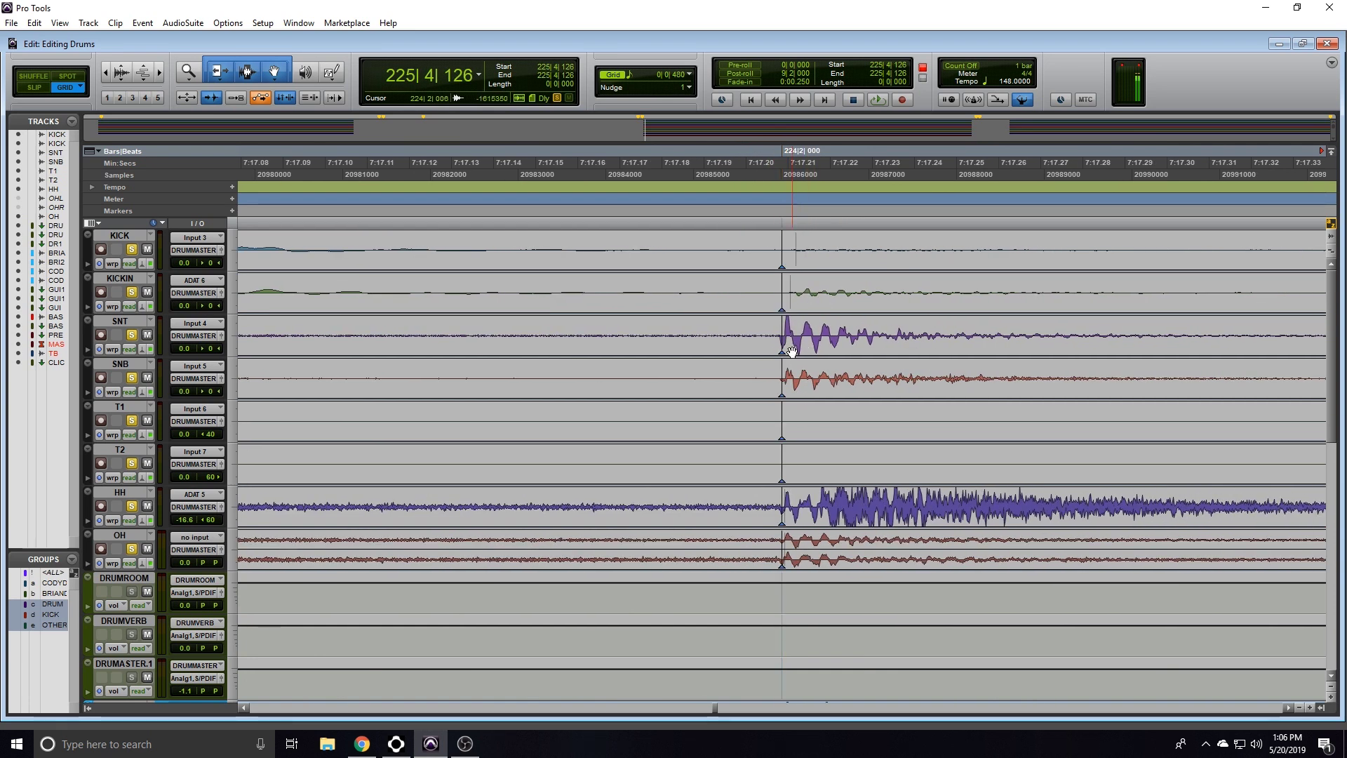
key(r)
key(r)
key(r)
key(r)
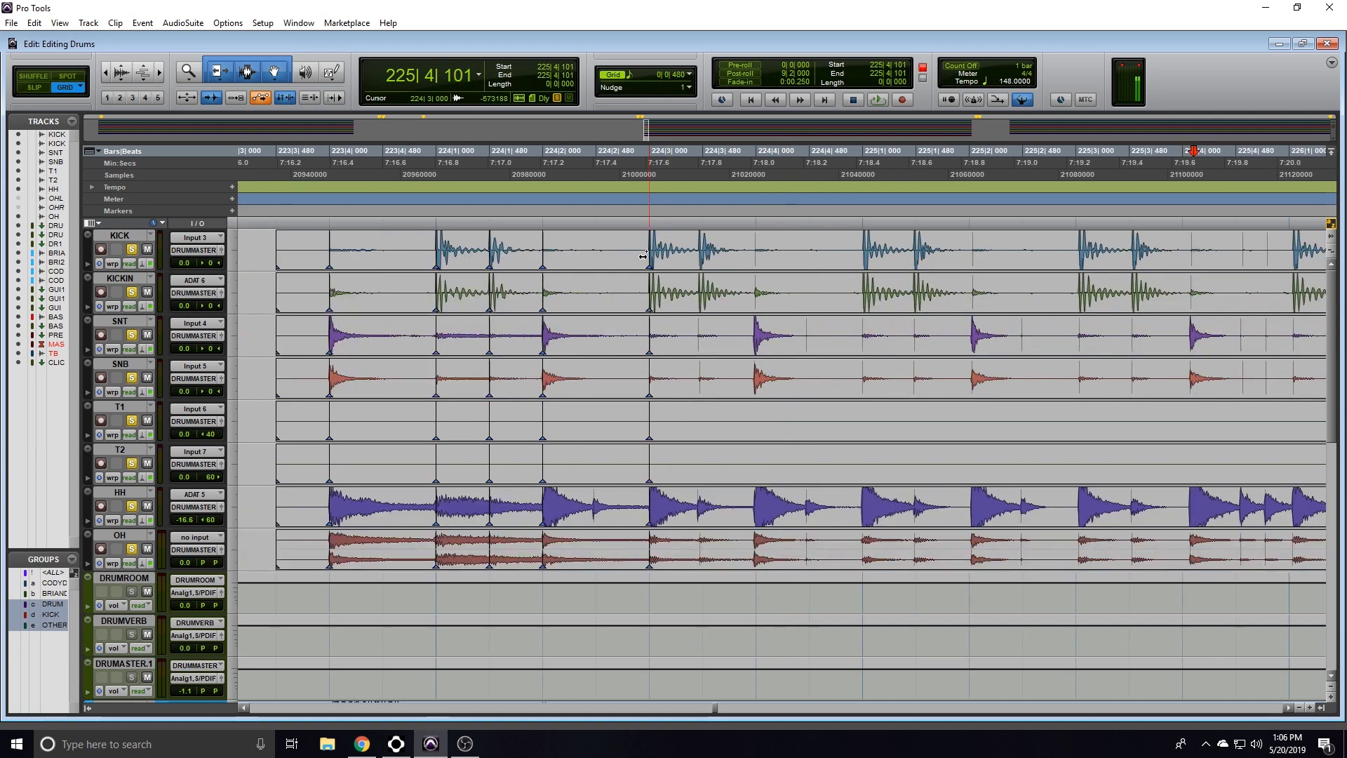
- Warp the kick, snare and hi-hat hits from 224|2|480 to 225|1|480 onto the 1/8-note grid, excluding the hit already aligned at 224|3|000
drag(701, 258, 704, 261)
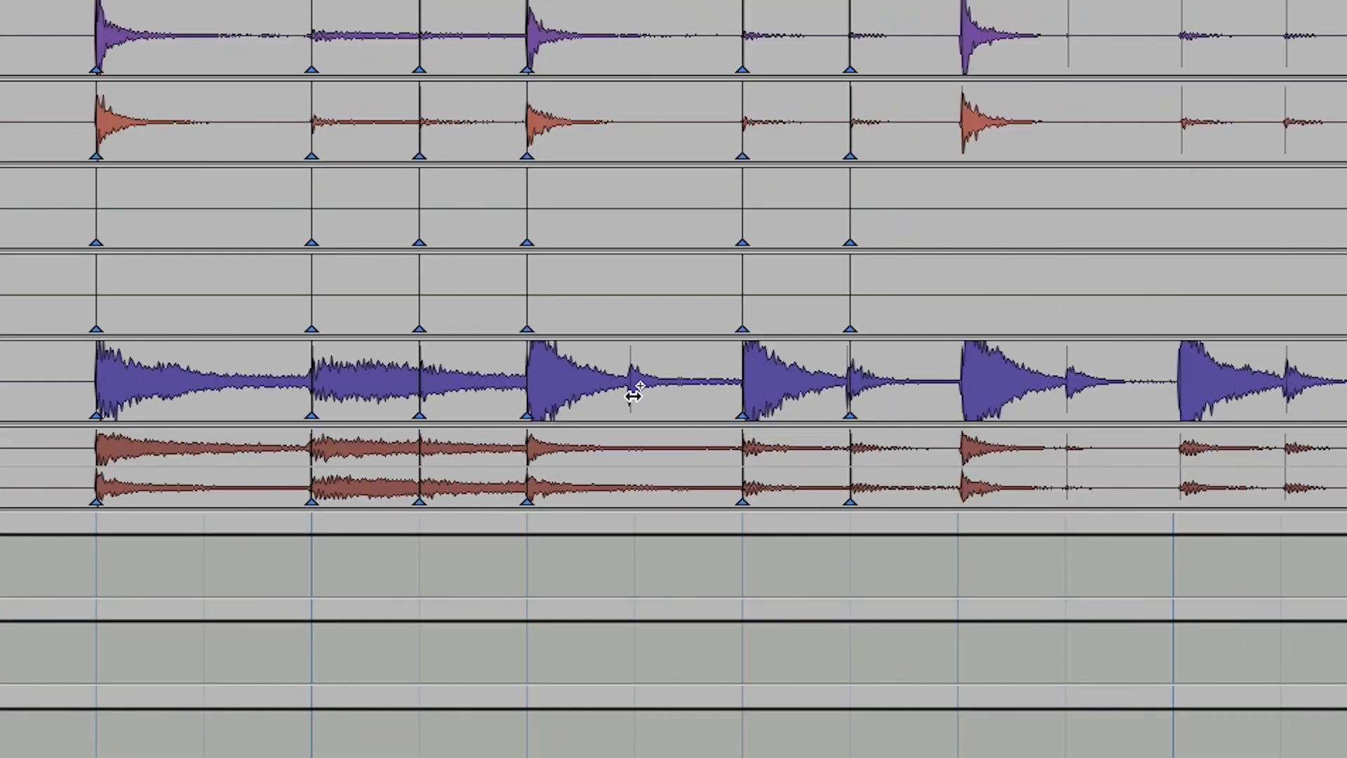
click(632, 397)
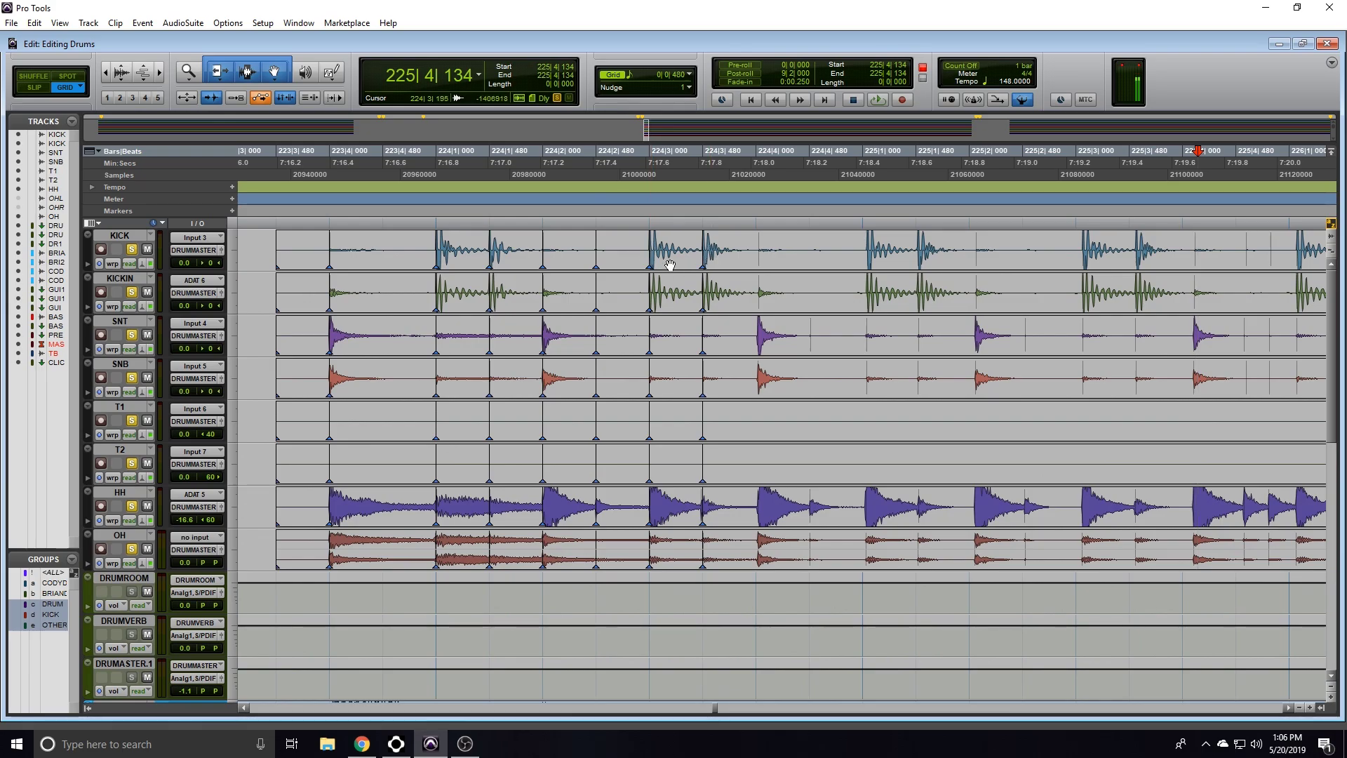
scroll(695, 275, right, 3)
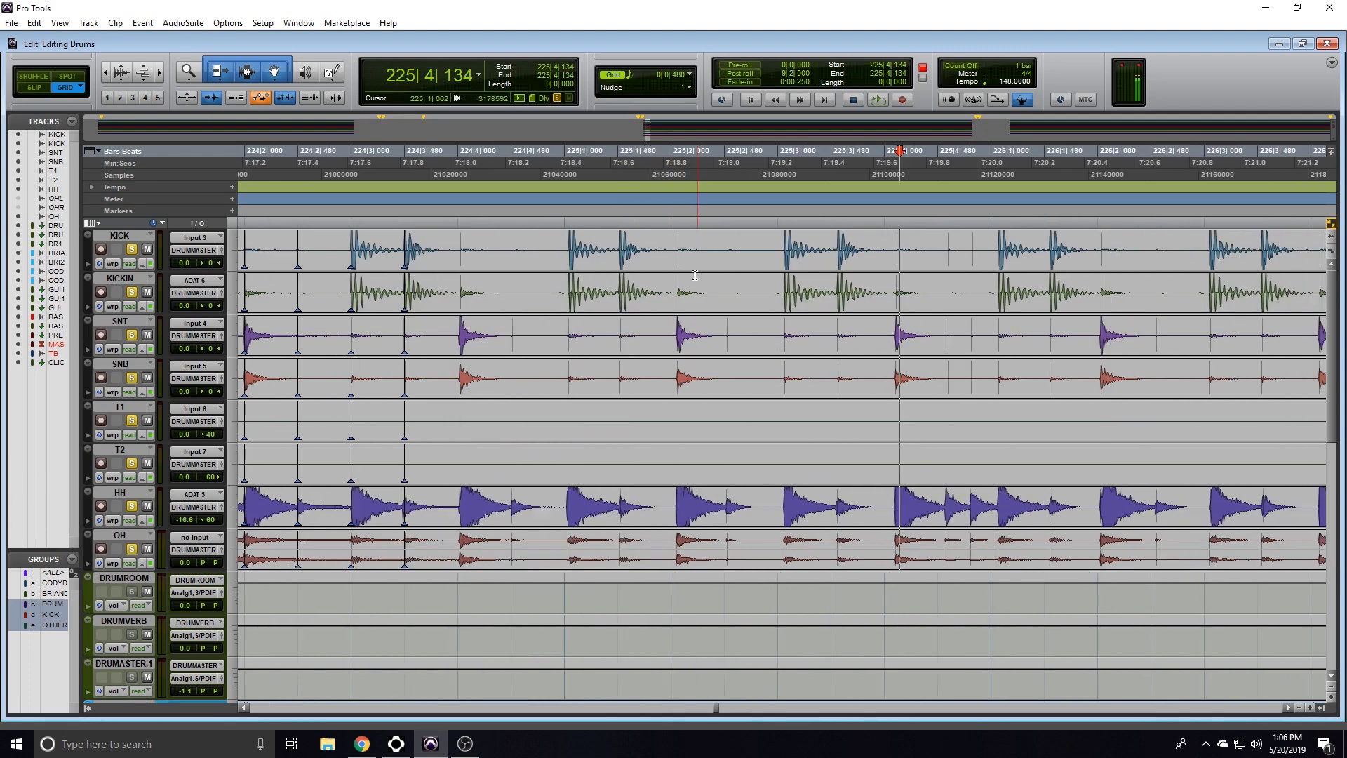
click(461, 363)
click(511, 518)
drag(568, 269, 616, 271)
click(620, 265)
click(617, 240)
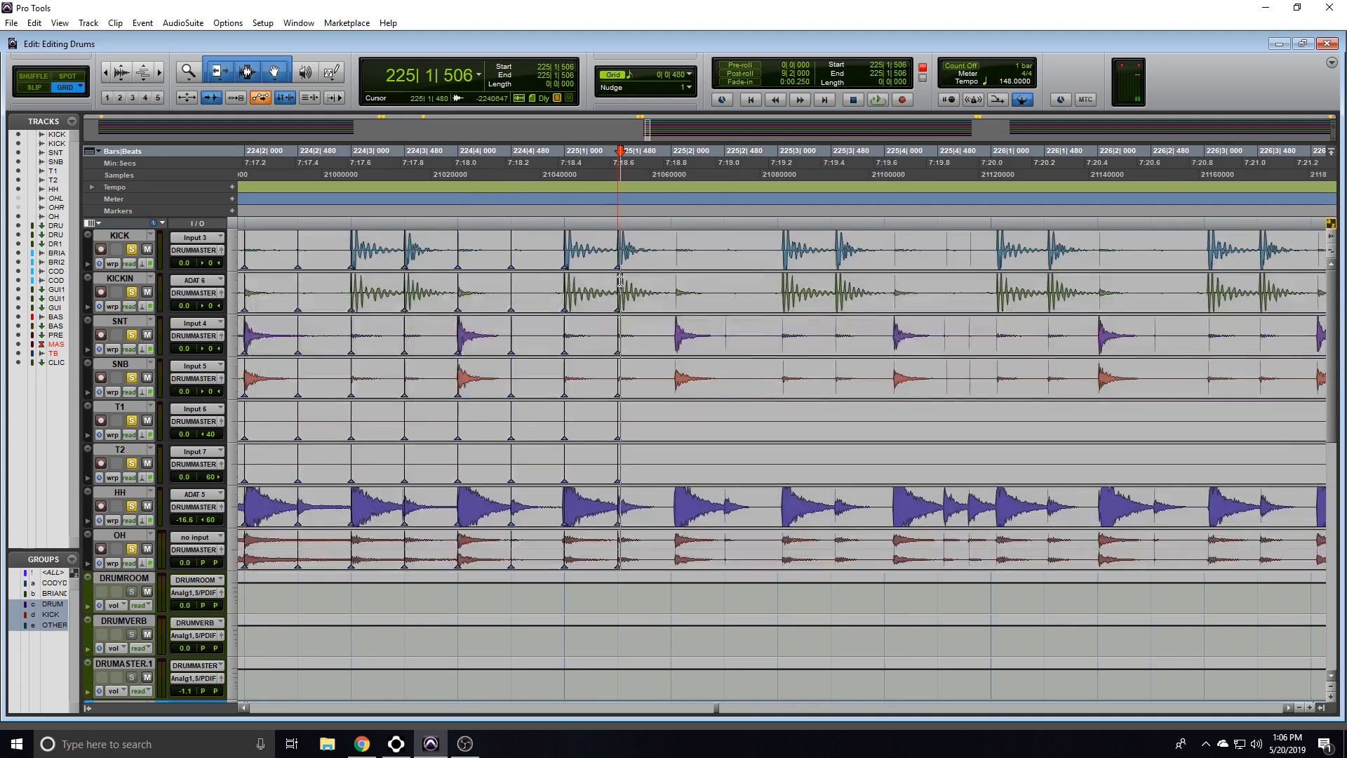
- Warp each drum hit from 225|2|000 through 225|4|480 onto its nearest 1/8-note grid line
drag(677, 344, 671, 344)
click(724, 510)
click(779, 263)
click(831, 264)
drag(887, 336, 884, 337)
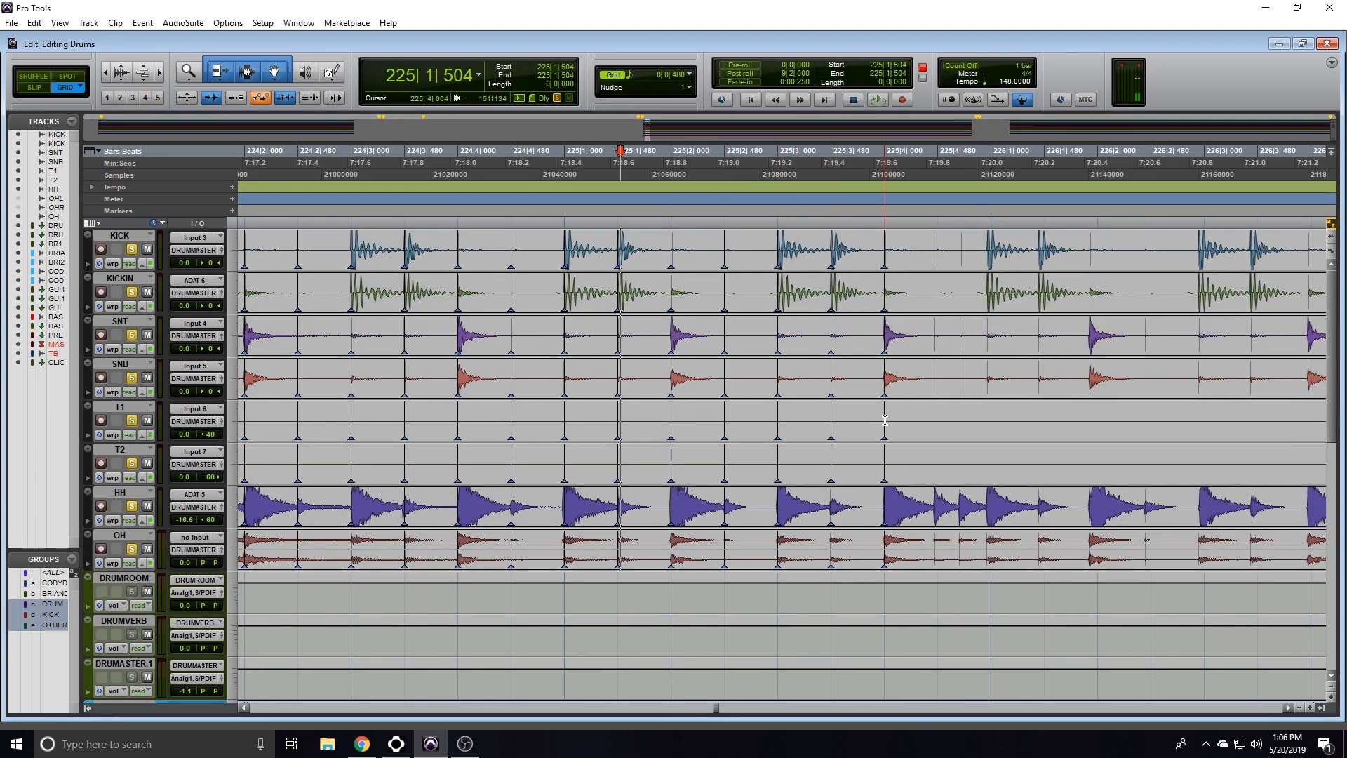
click(941, 514)
- Set the grid to 1/16 note and warp the extra hi-hat hit onto the sixteenth after 225|4|480
click(963, 514)
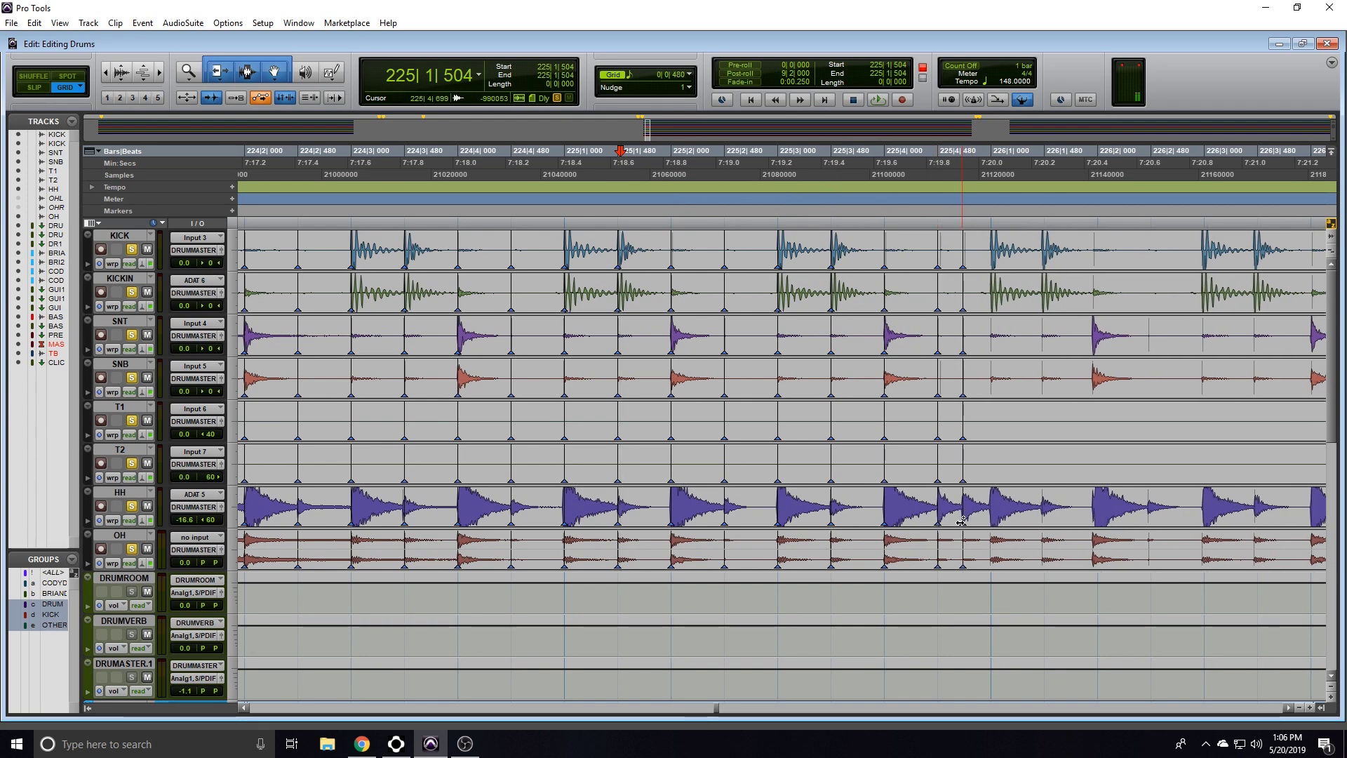
scroll(965, 501, right, 4)
click(633, 75)
click(634, 77)
click(635, 76)
click(660, 132)
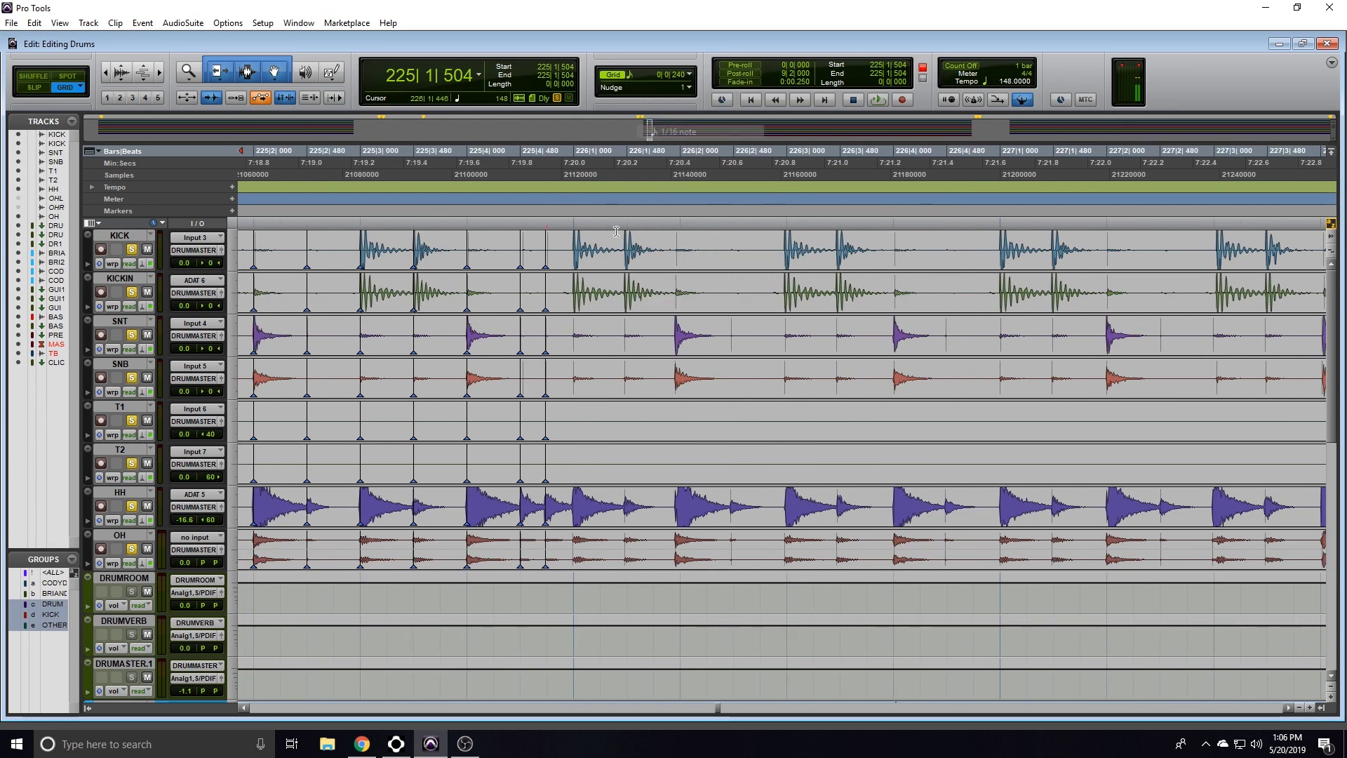
click(546, 492)
drag(547, 510, 550, 511)
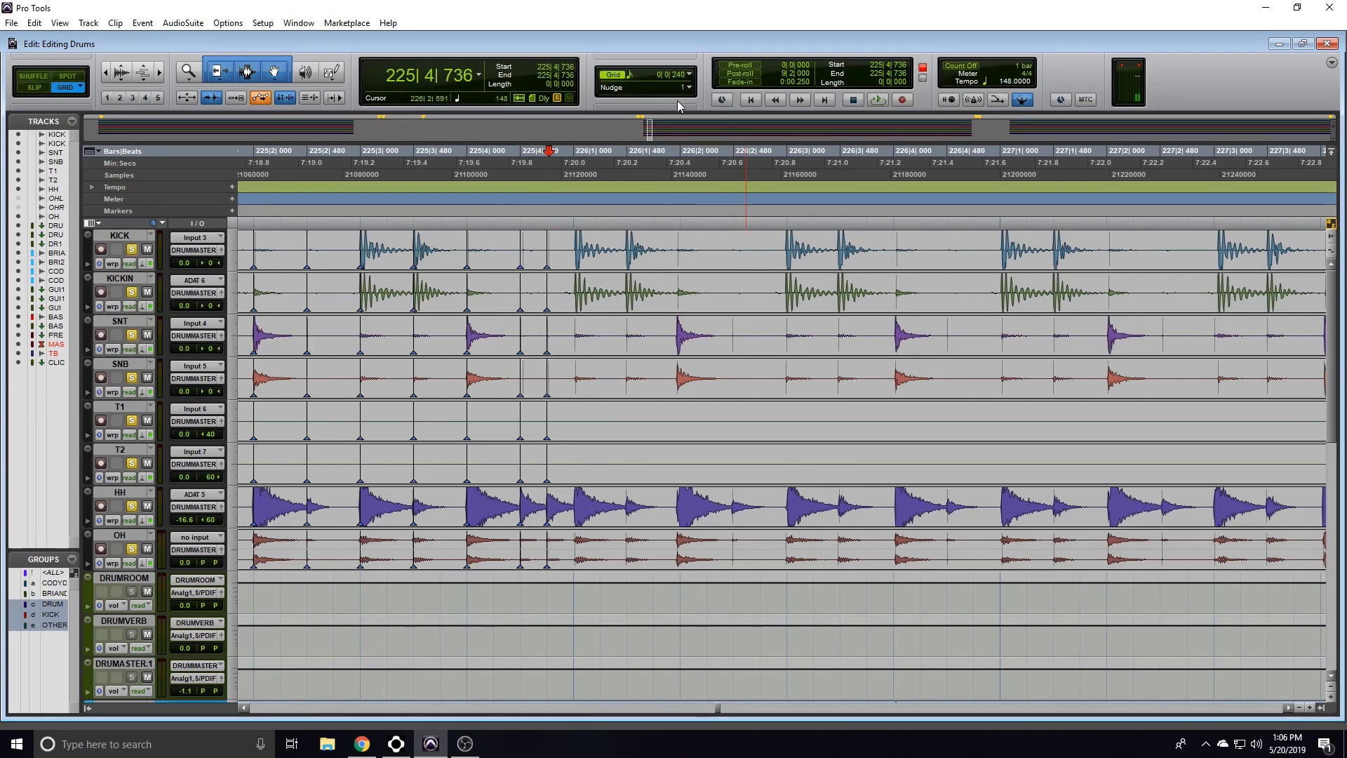
- Return the grid to 1/8 note and warp the kick and snare hits from 226|1|000 to 226|4|000 onto it
click(634, 75)
click(660, 116)
drag(576, 261, 681, 258)
drag(790, 259, 839, 270)
drag(899, 334, 893, 347)
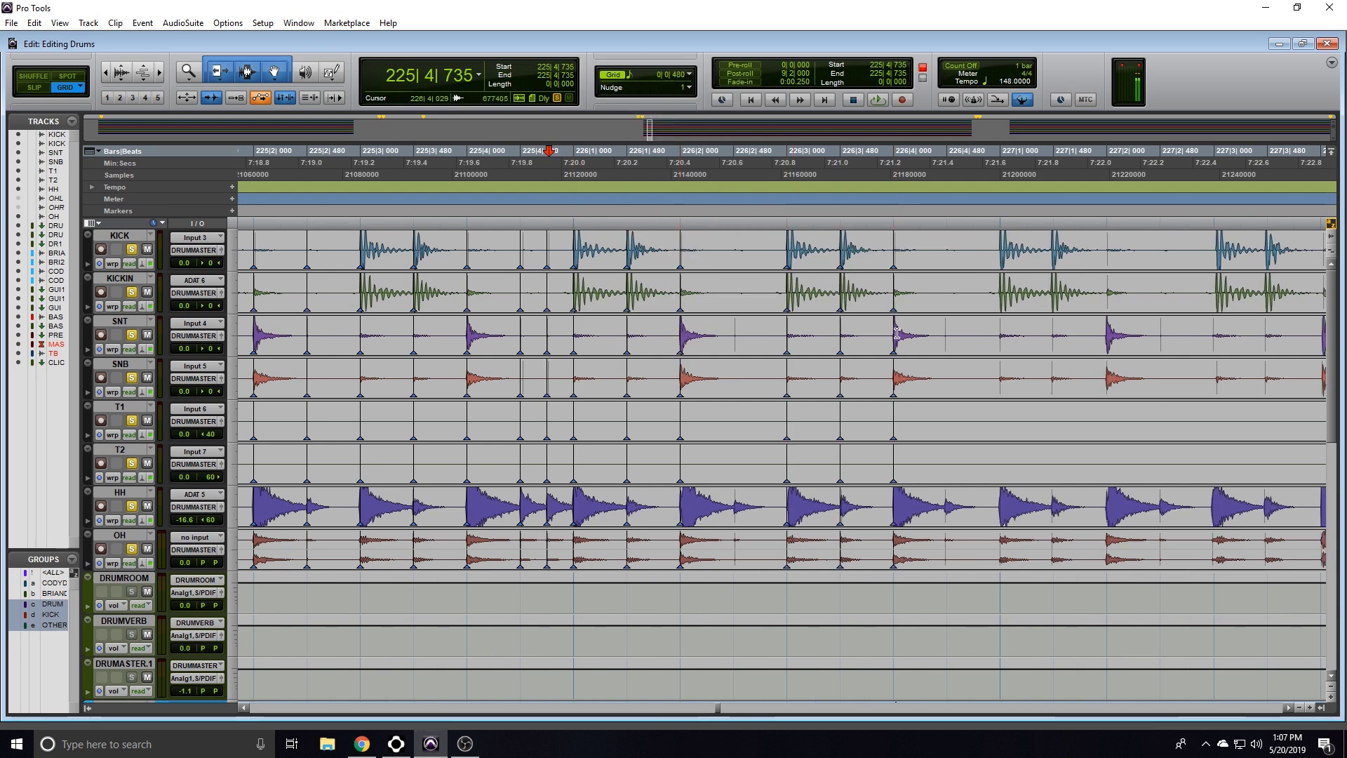
- Warp the kick, snare and hi-hat hits from 226|4|480 through 227|3|480 onto the 1/8-note grid
scroll(897, 334, right, 5)
drag(860, 259, 911, 260)
drag(747, 346, 750, 345)
click(688, 266)
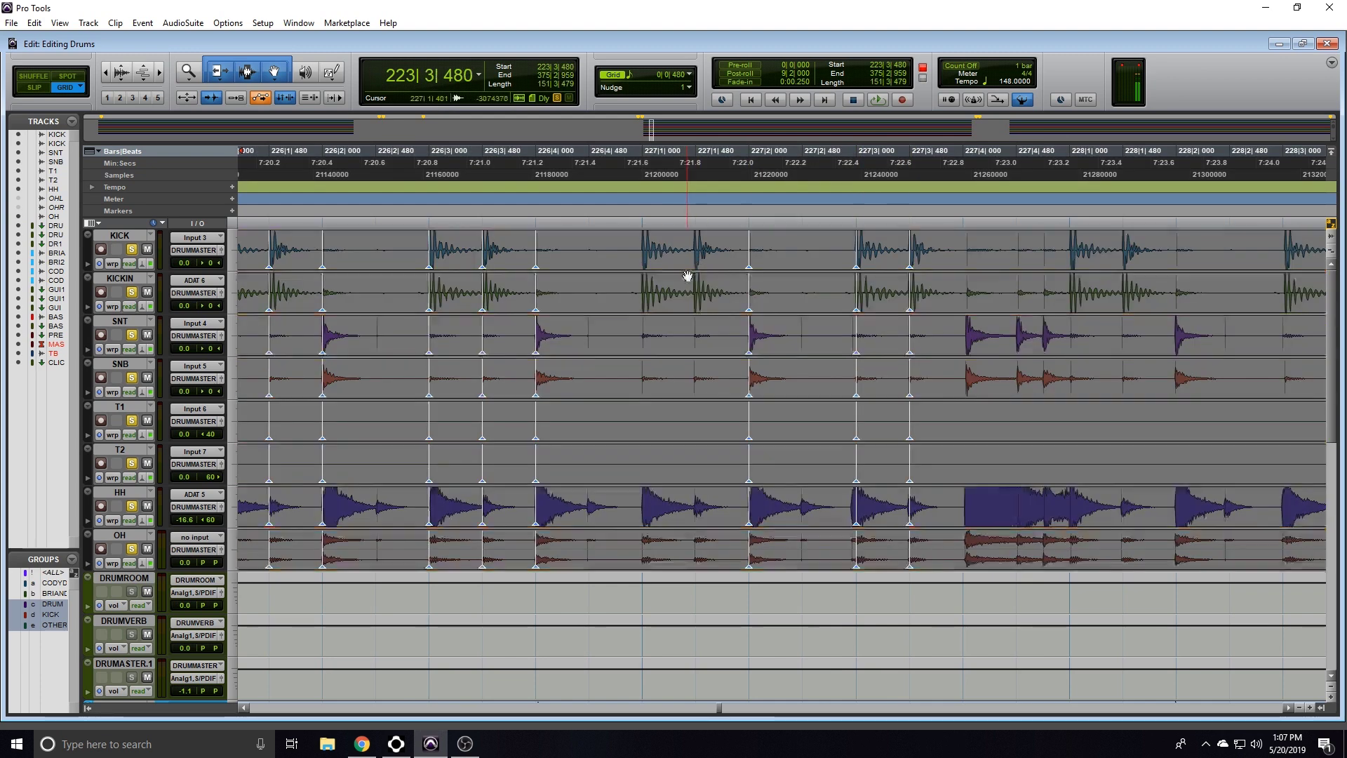
click(688, 277)
drag(694, 281, 696, 280)
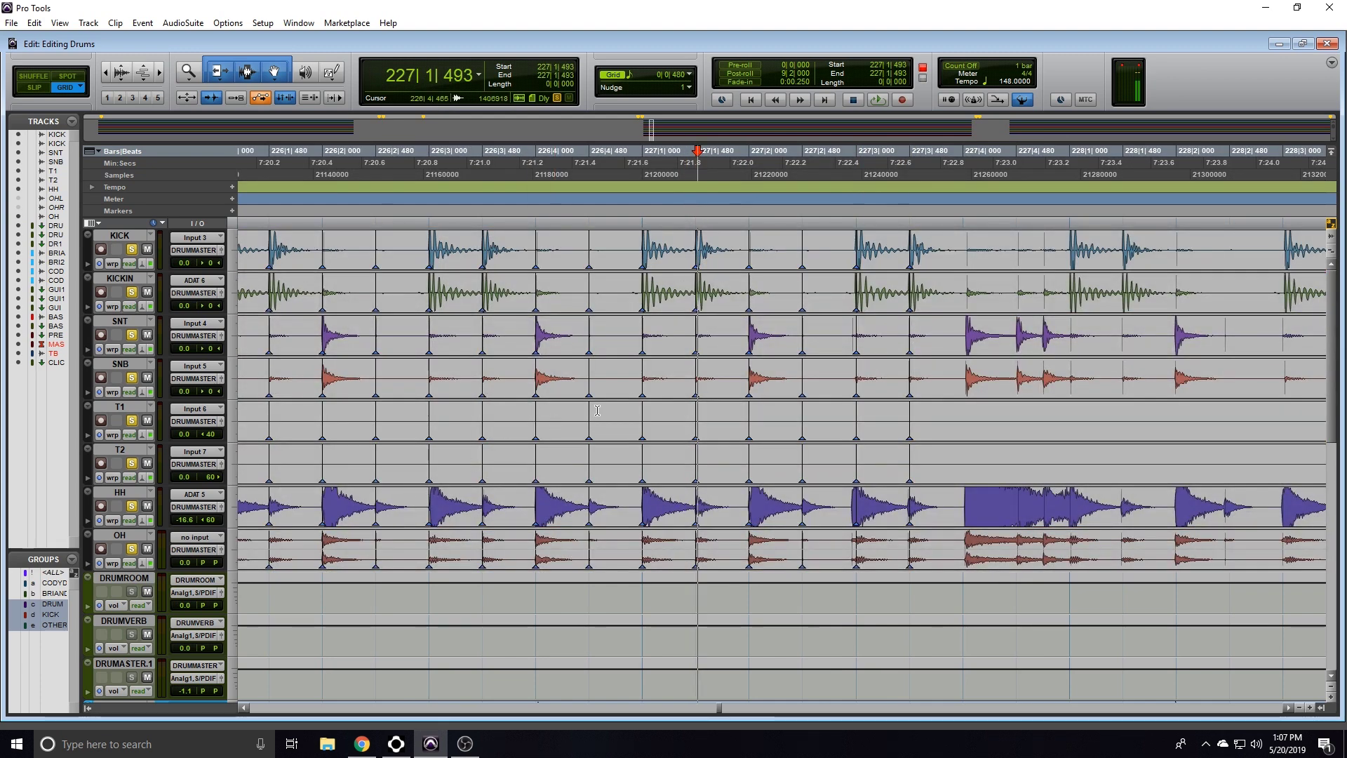
- Play back the quantized drums from 224|1|000 to check their timing
key(ctrl+[)
key(ctrl+[)
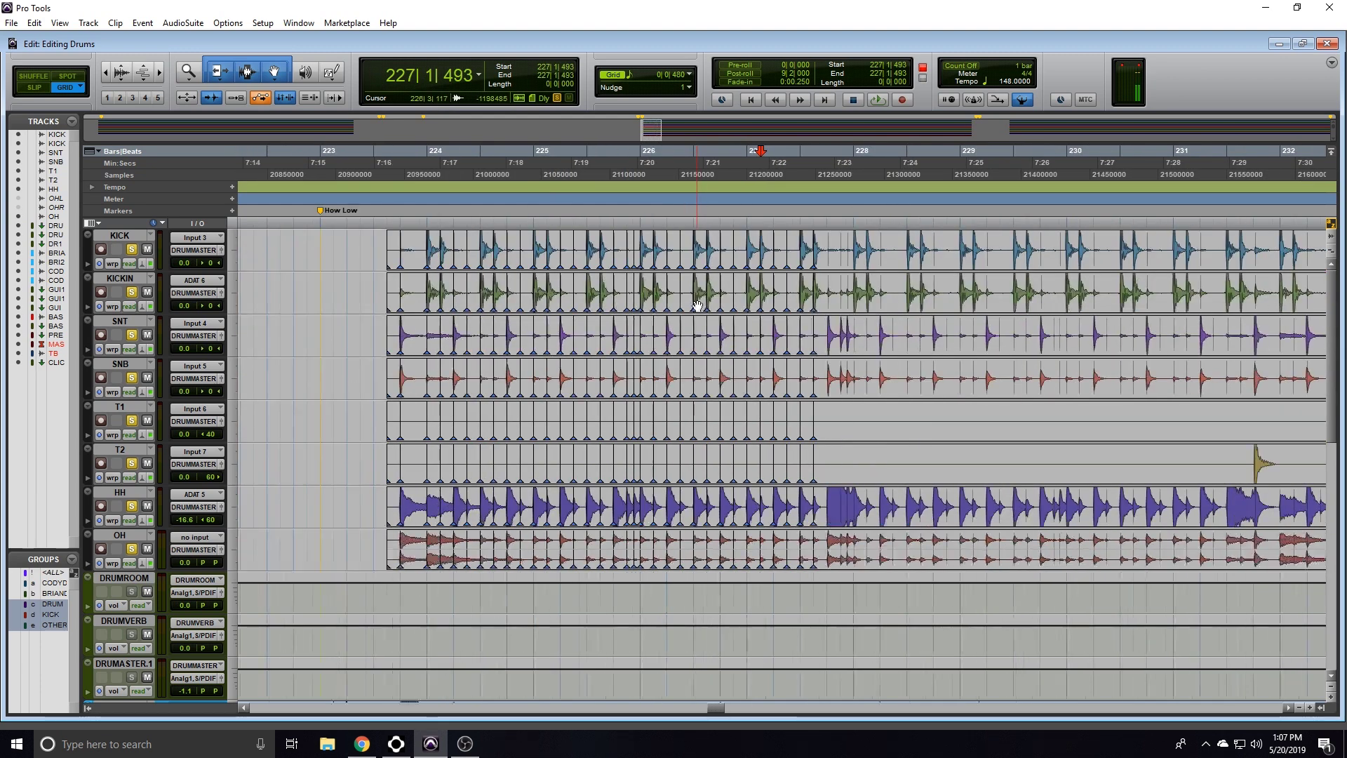
scroll(774, 249, right, 3)
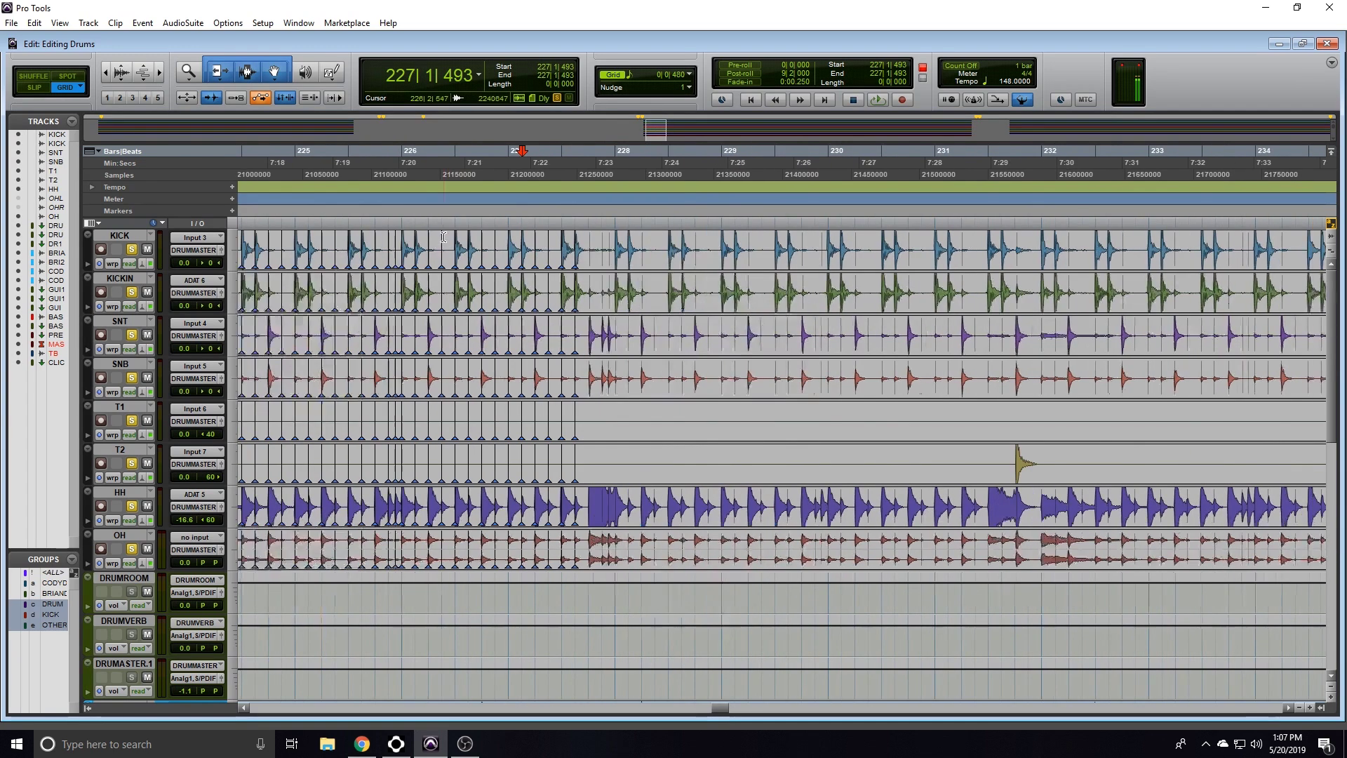
scroll(688, 274, left, 3)
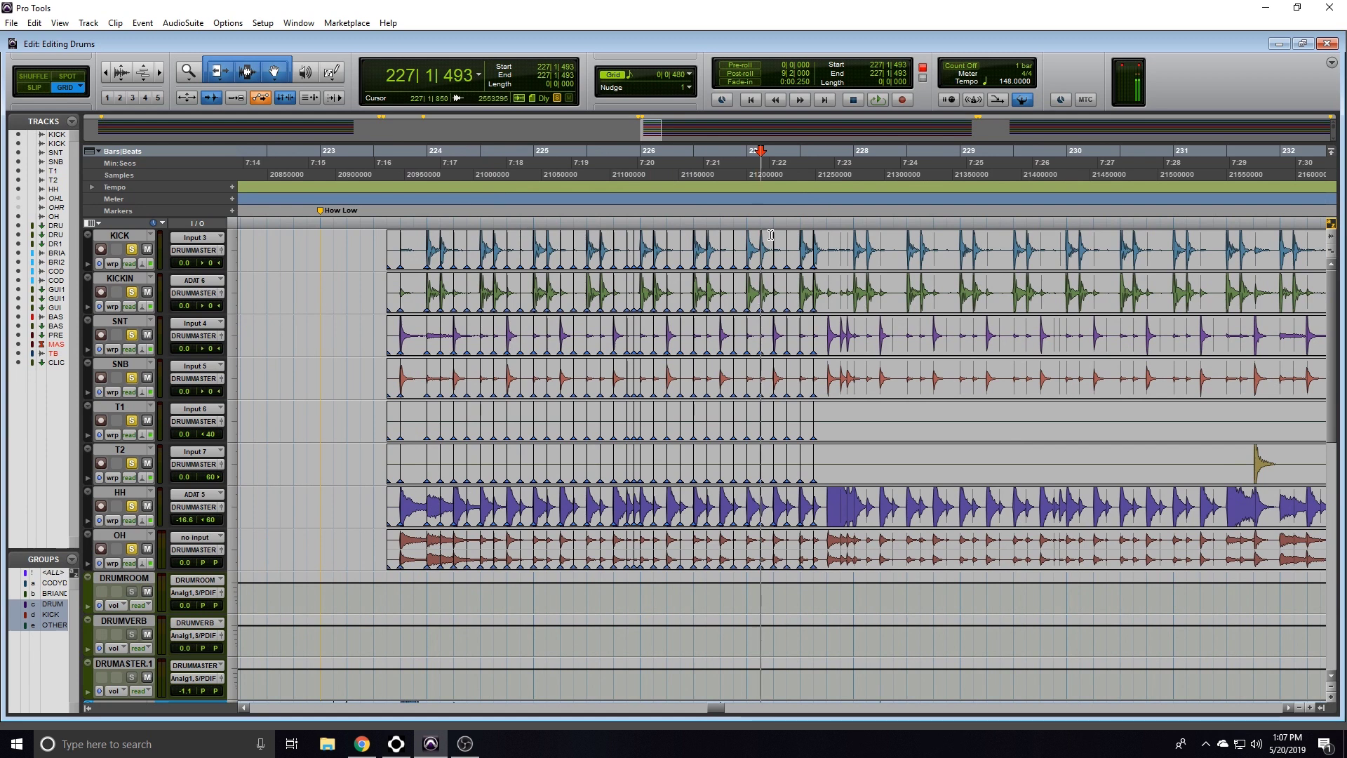
click(427, 243)
key(space)
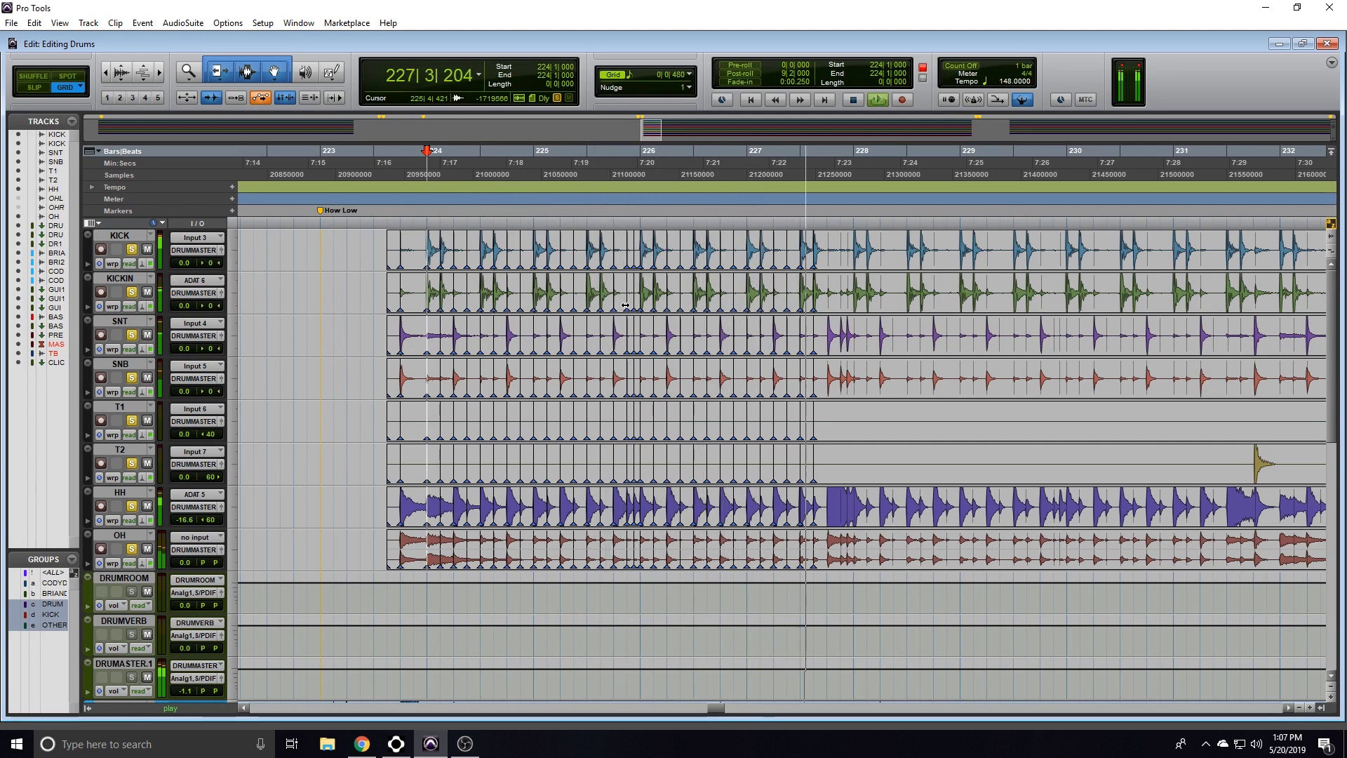
key(space)
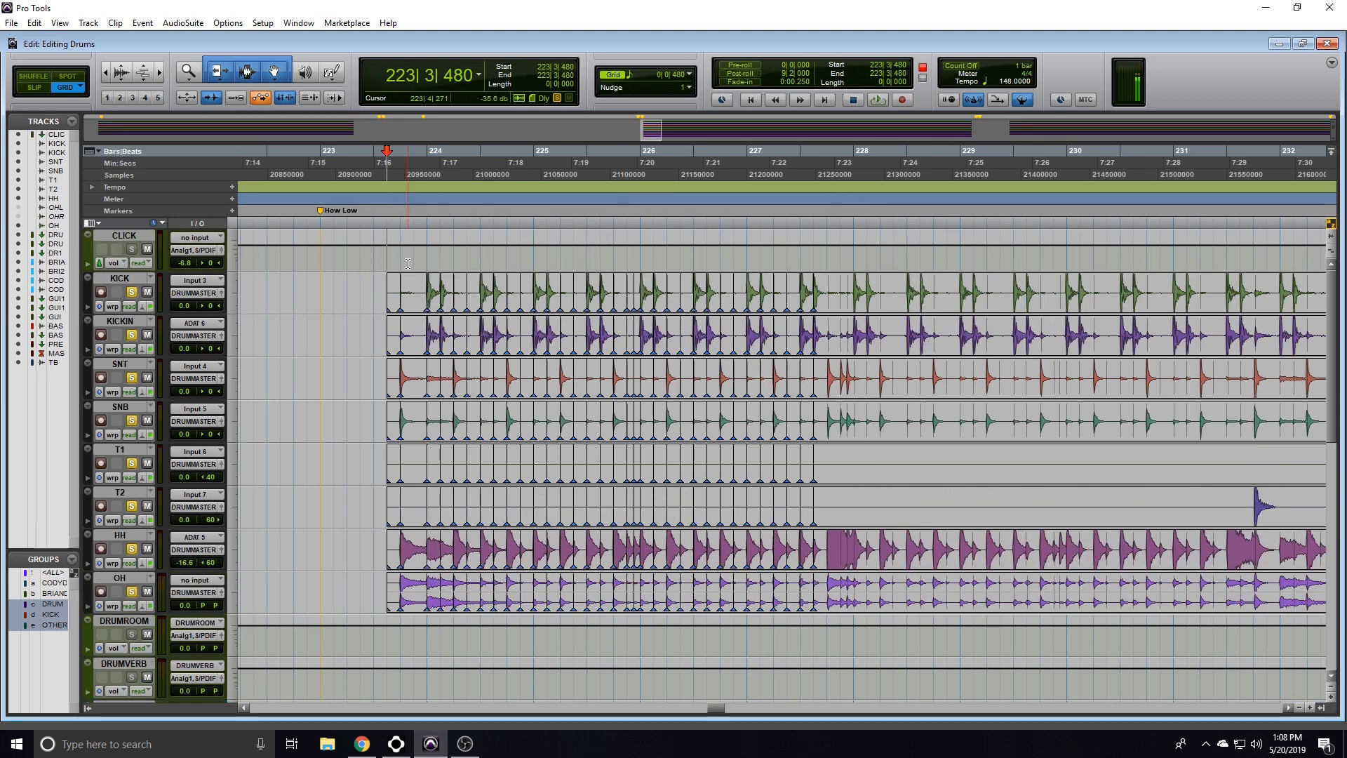
- Play the drums with the click from 223|4|000 and set the CLICK track's volume to 0.0
key(space)
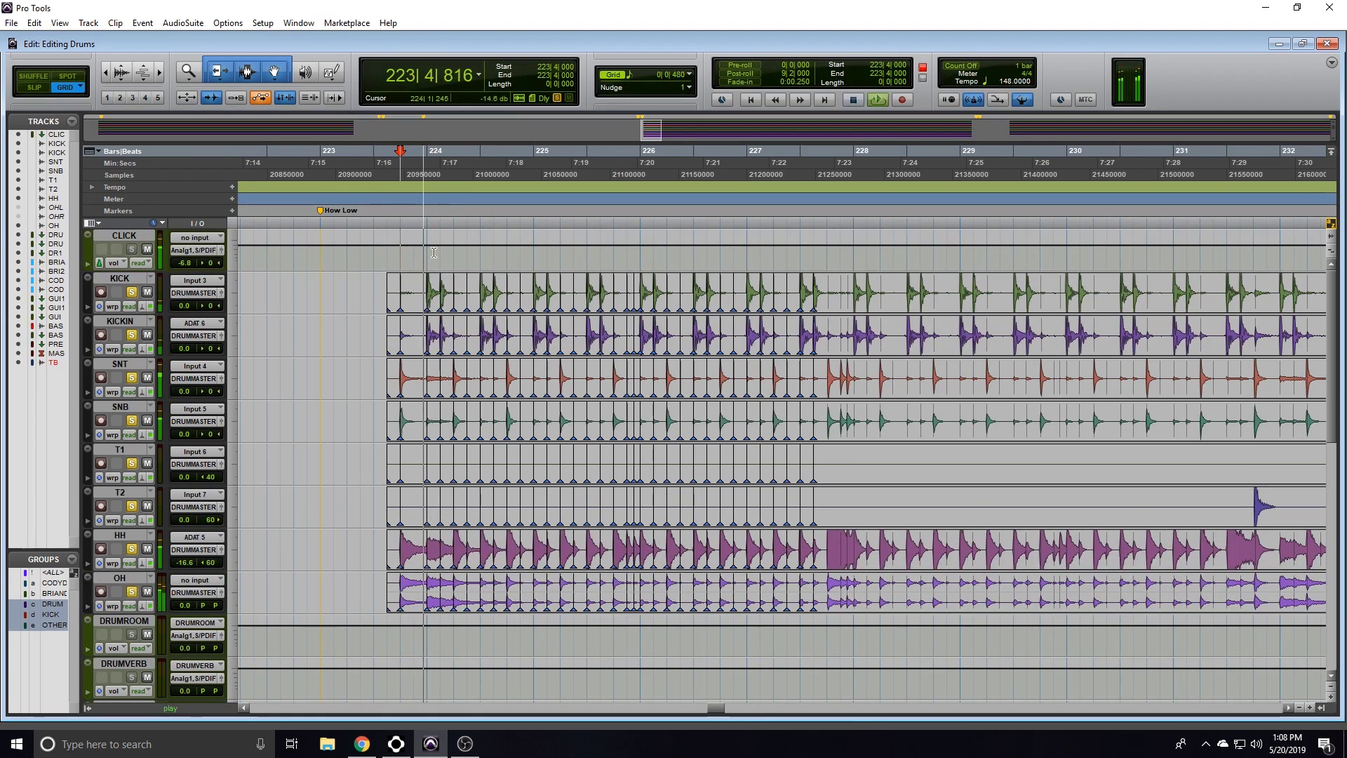
drag(180, 267, 189, 254)
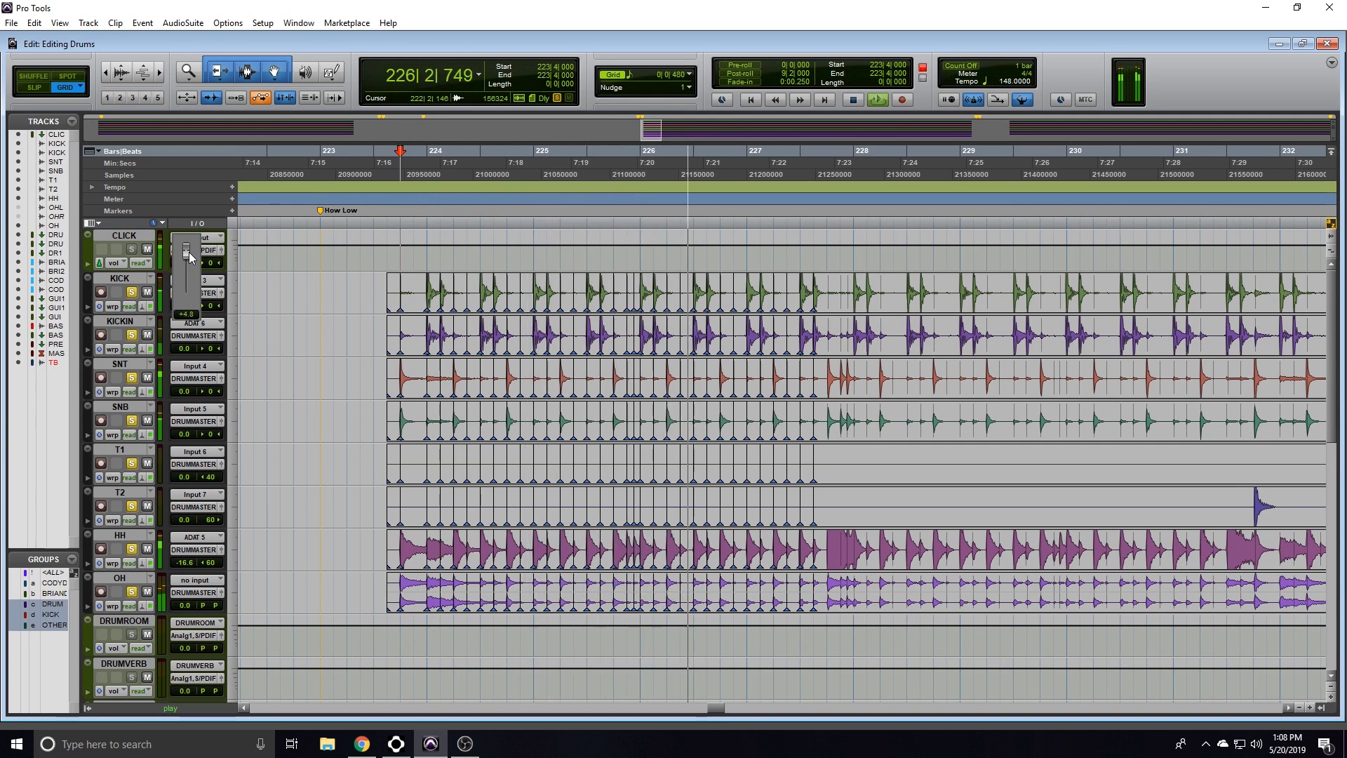
drag(189, 257, 190, 259)
key(space)
alt+click(184, 262)
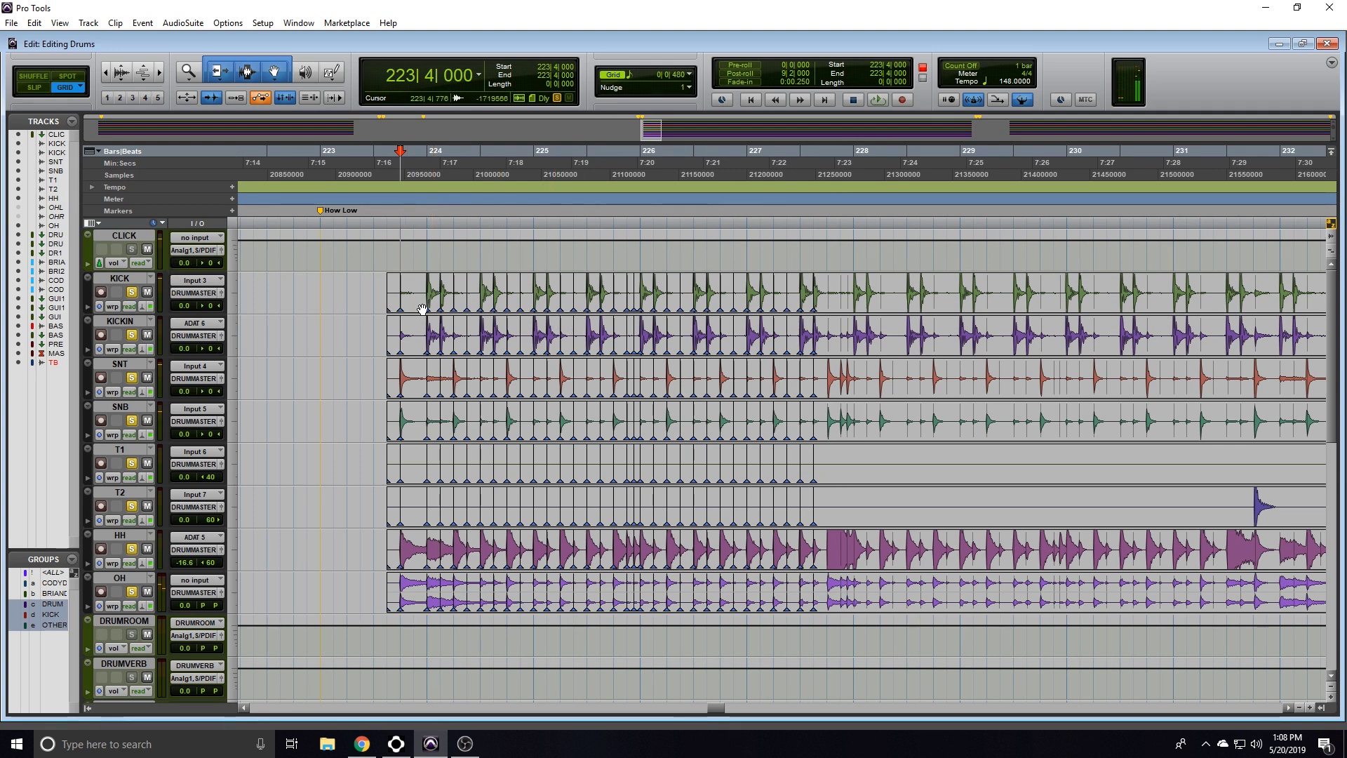
- Select the warped drum section from 224|1|000 to 227|4|000 across the grouped drum tracks
drag(427, 282, 820, 345)
double_click(820, 345)
mouse_move(809, 278)
mouse_down()
mouse_move(423, 324)
mouse_move(438, 302)
mouse_move(787, 334)
mouse_move(832, 353)
mouse_up()
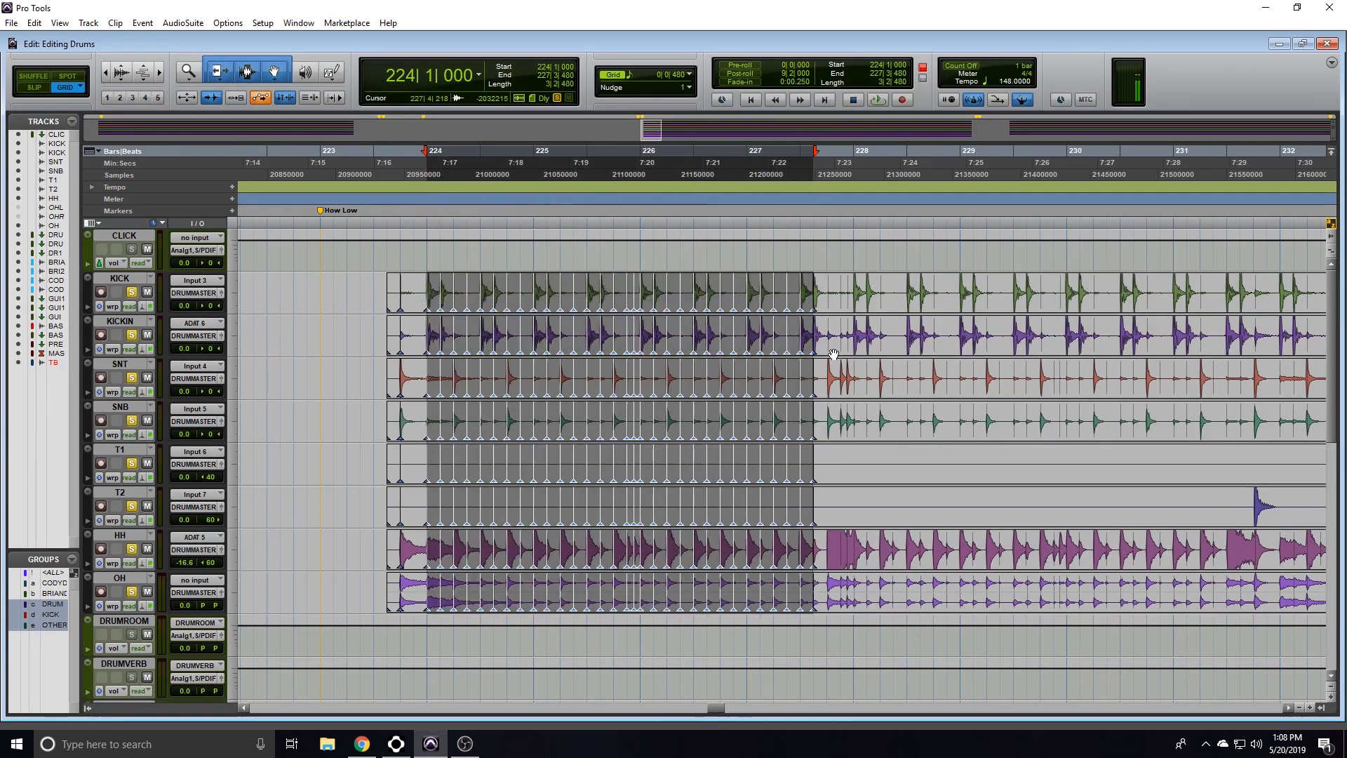
drag(430, 282, 826, 402)
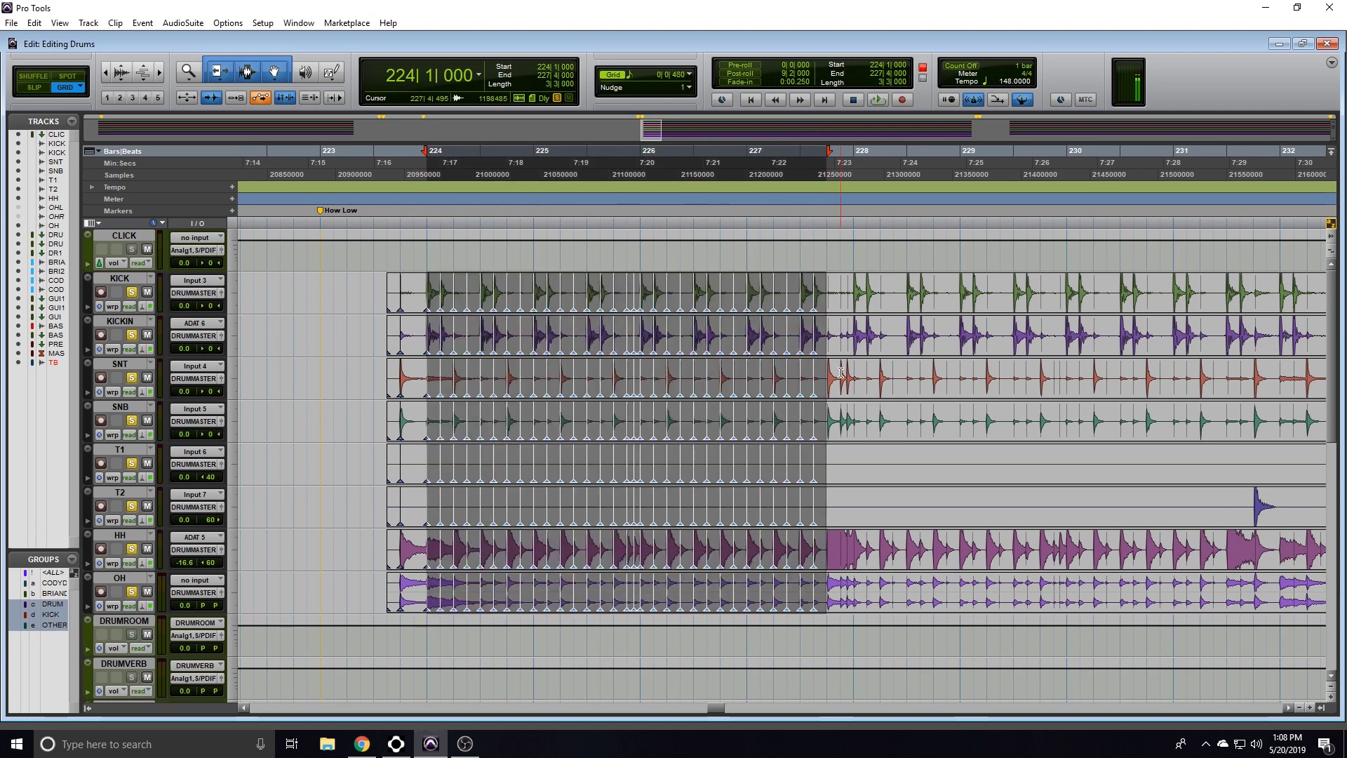
click(433, 277)
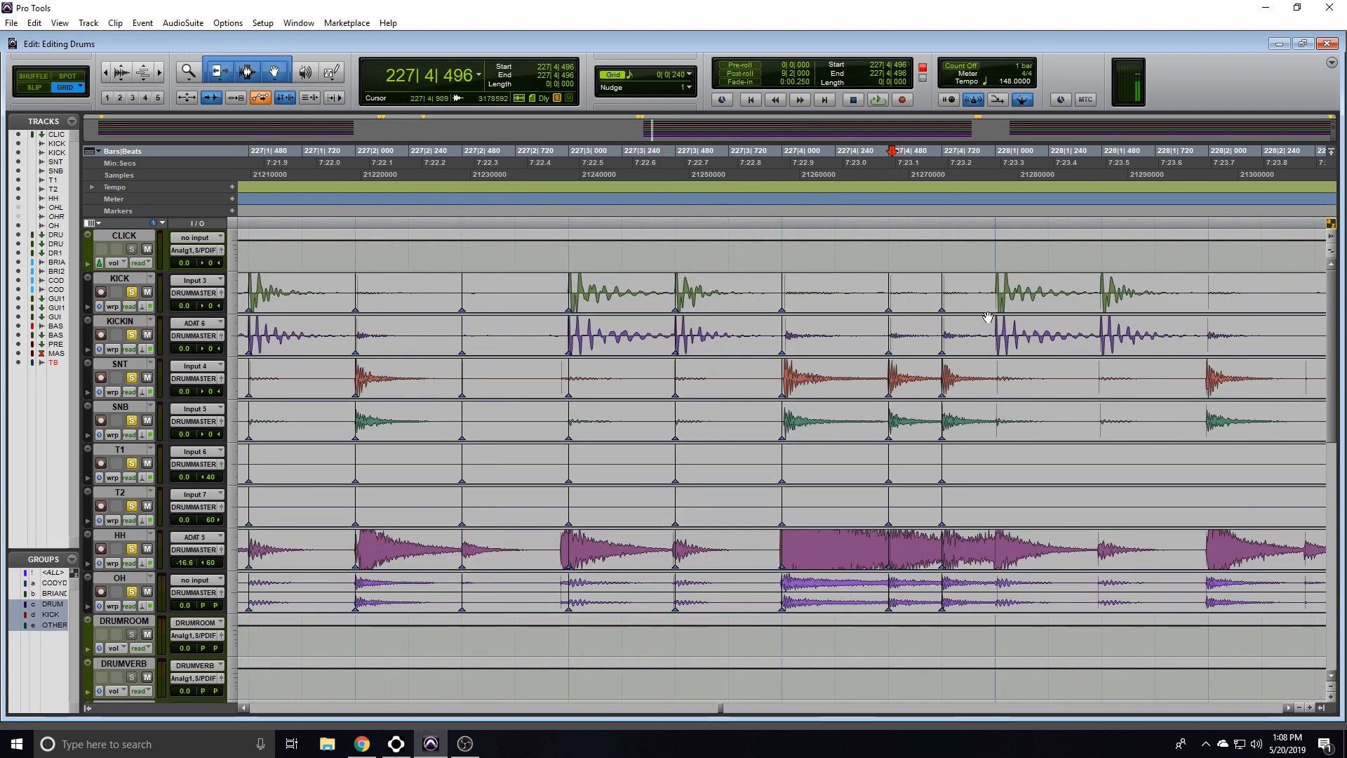
- Warp the drum hits from 228|1|000 through 228|3|480 onto their nearest grid lines
click(988, 316)
click(1105, 307)
scroll(822, 379, right, 5)
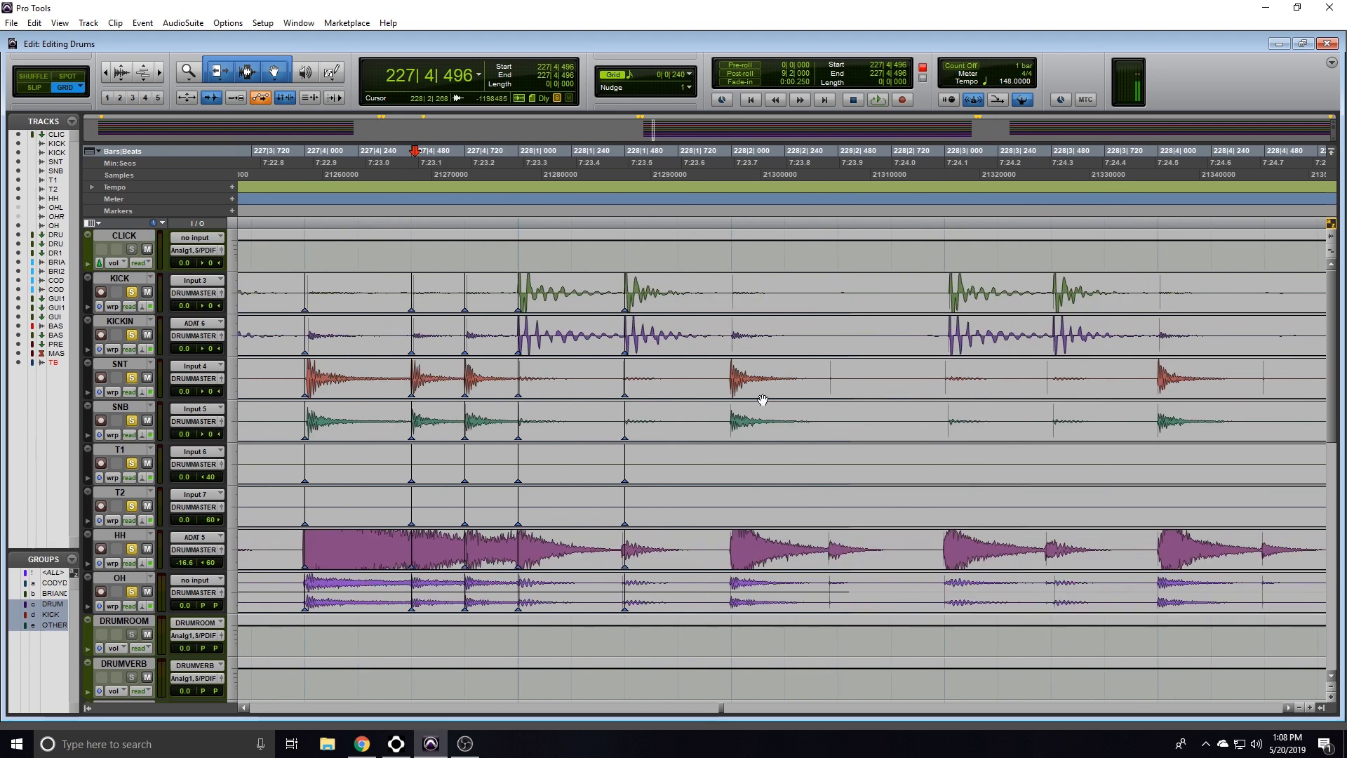
click(733, 388)
click(949, 300)
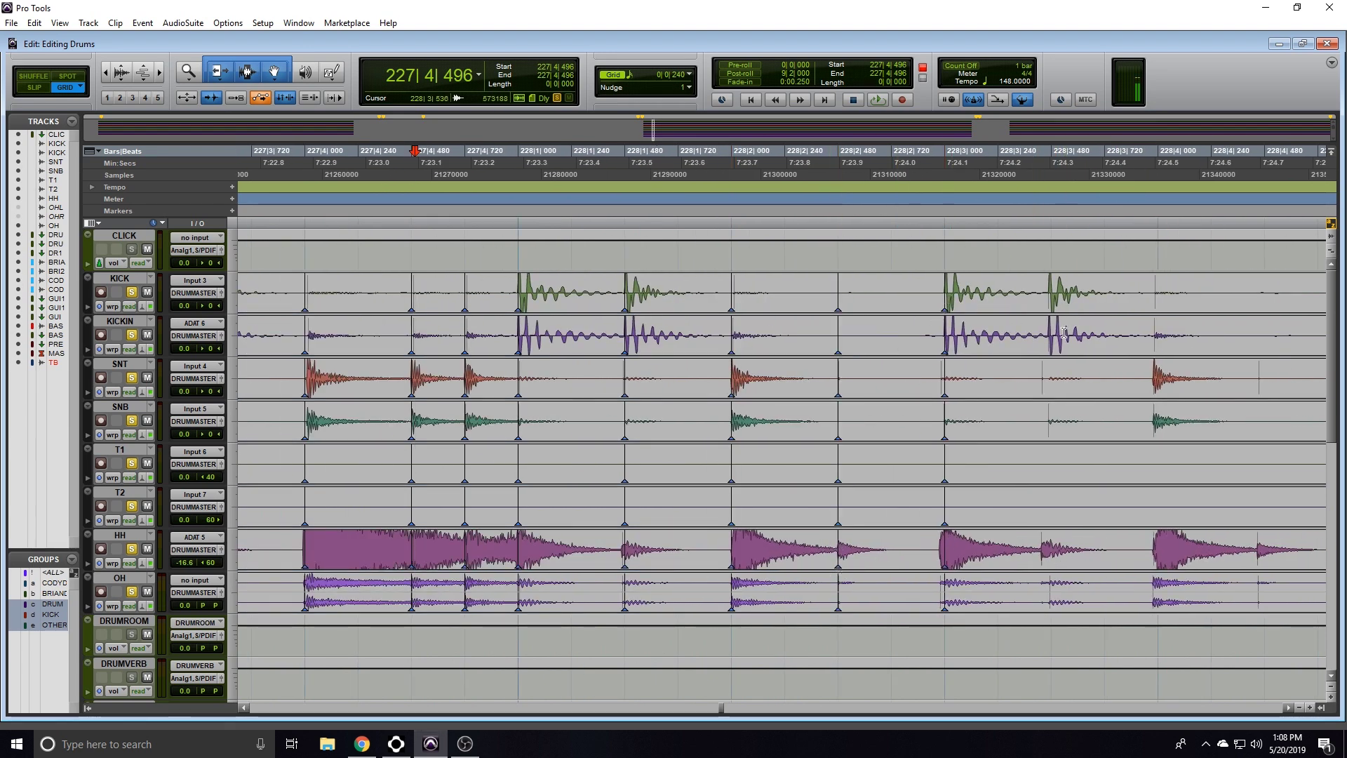
click(1053, 307)
- Warp the remaining drum hits from 228|4|000 up to 231|4|000 onto the grid
scroll(1160, 388, right, 10)
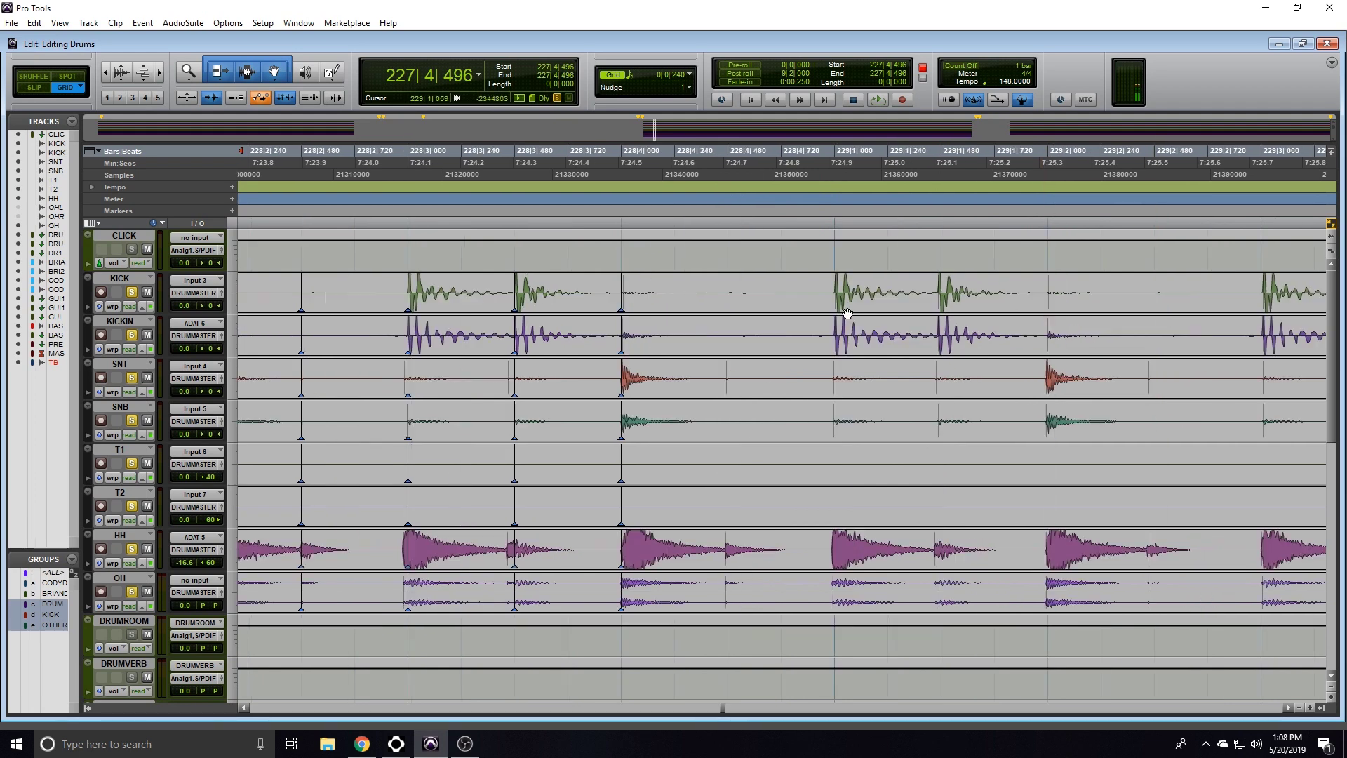
click(1084, 302)
scroll(1063, 302, right, 5)
click(932, 306)
- Play the warped drums against the click from 227|3|480 and look over the unedited bars following 231|4|000
scroll(710, 310, down, 4)
key(space)
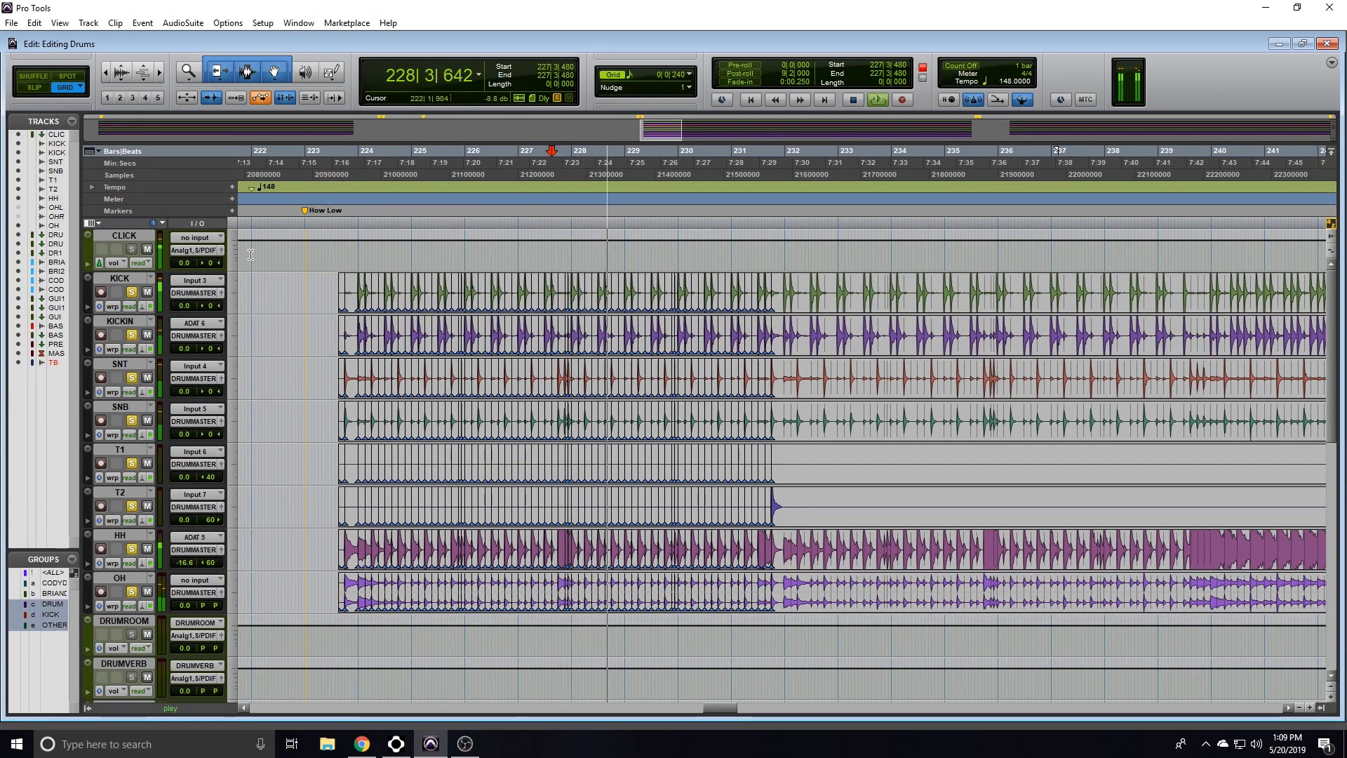
drag(184, 263, 181, 266)
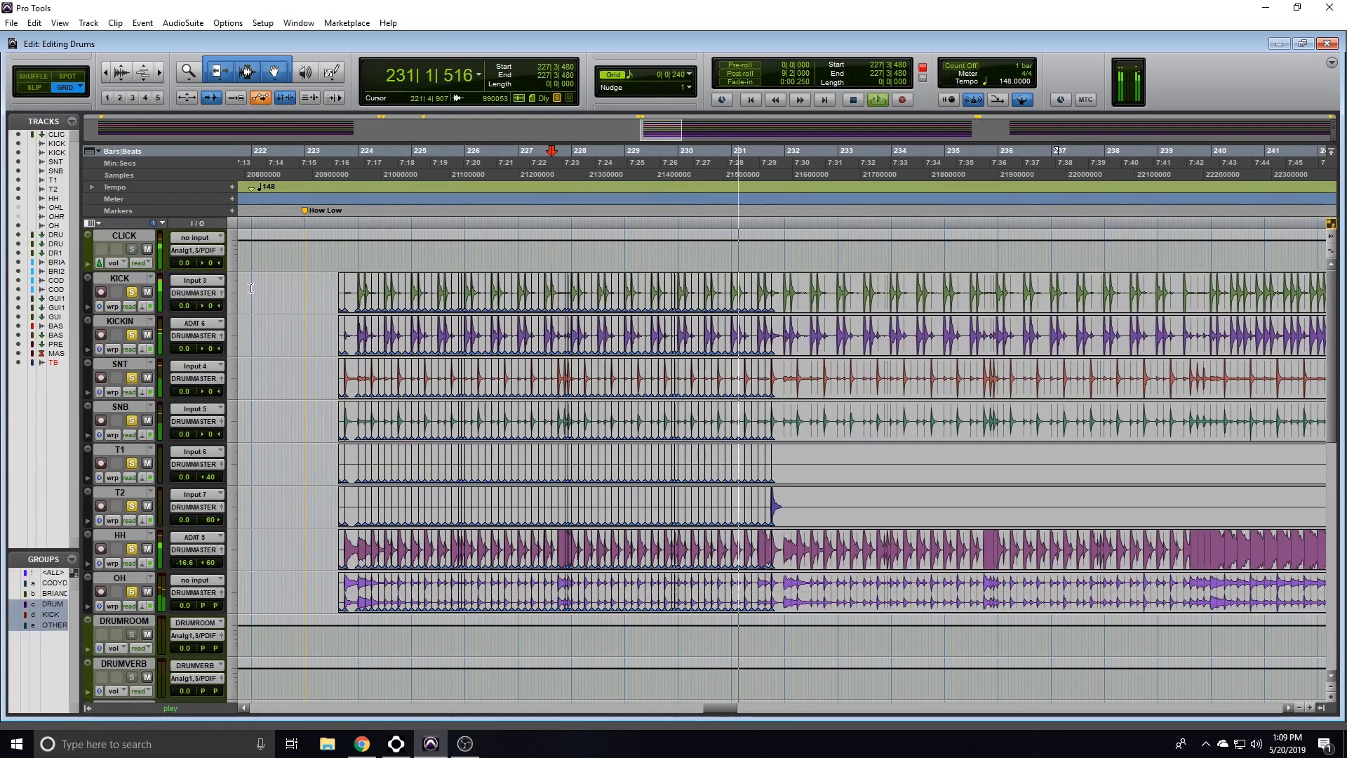
key(space)
click(772, 369)
scroll(800, 369, right, 5)
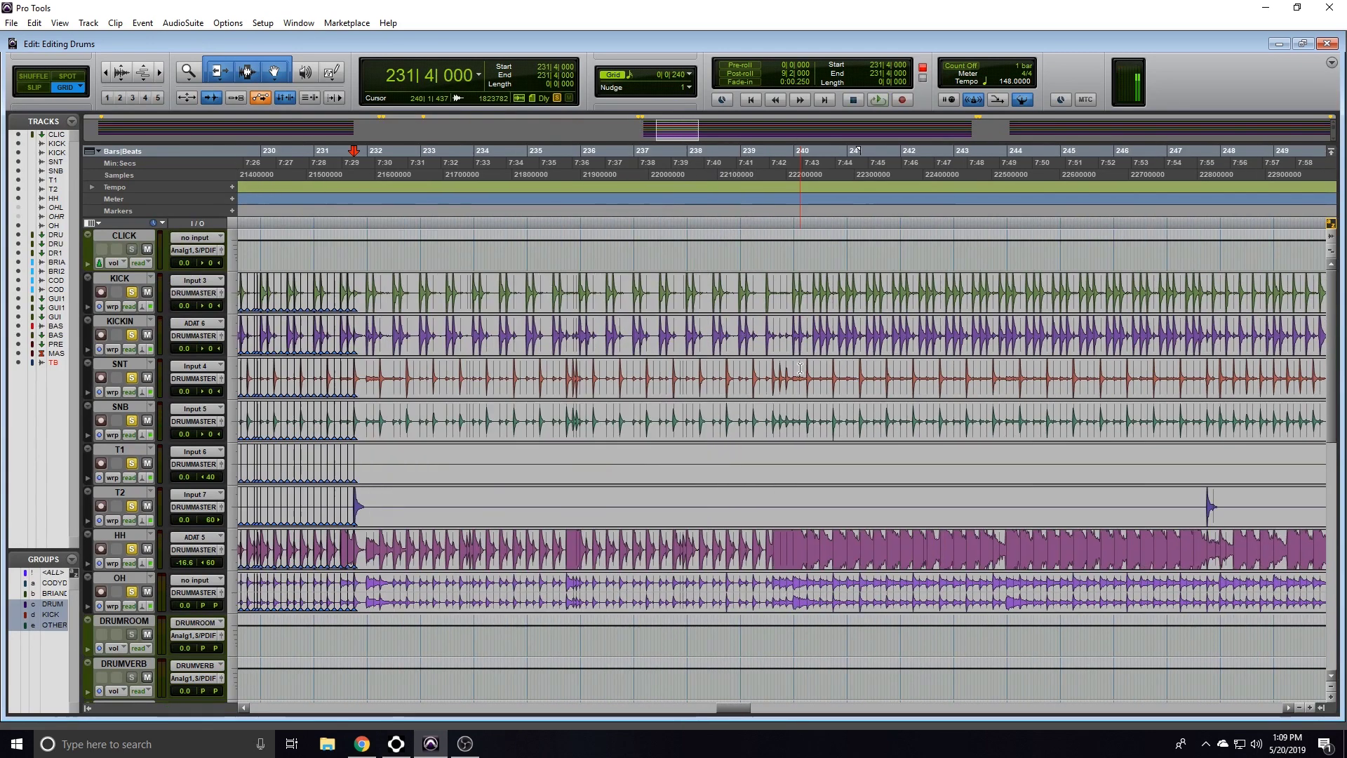
scroll(366, 265, left, 5)
- Select the warped drum section from bar 224 to bar 231 across the grouped drum tracks
click(358, 262)
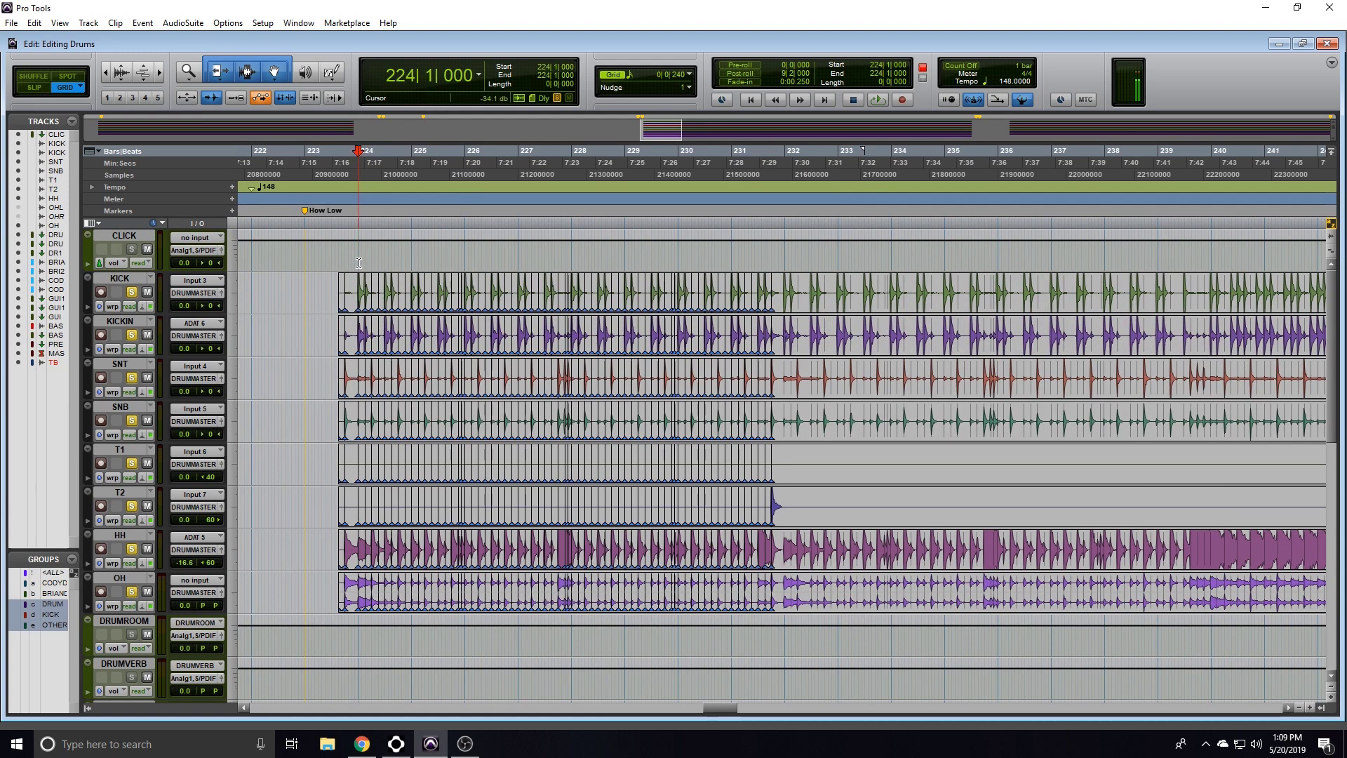
drag(359, 282, 770, 390)
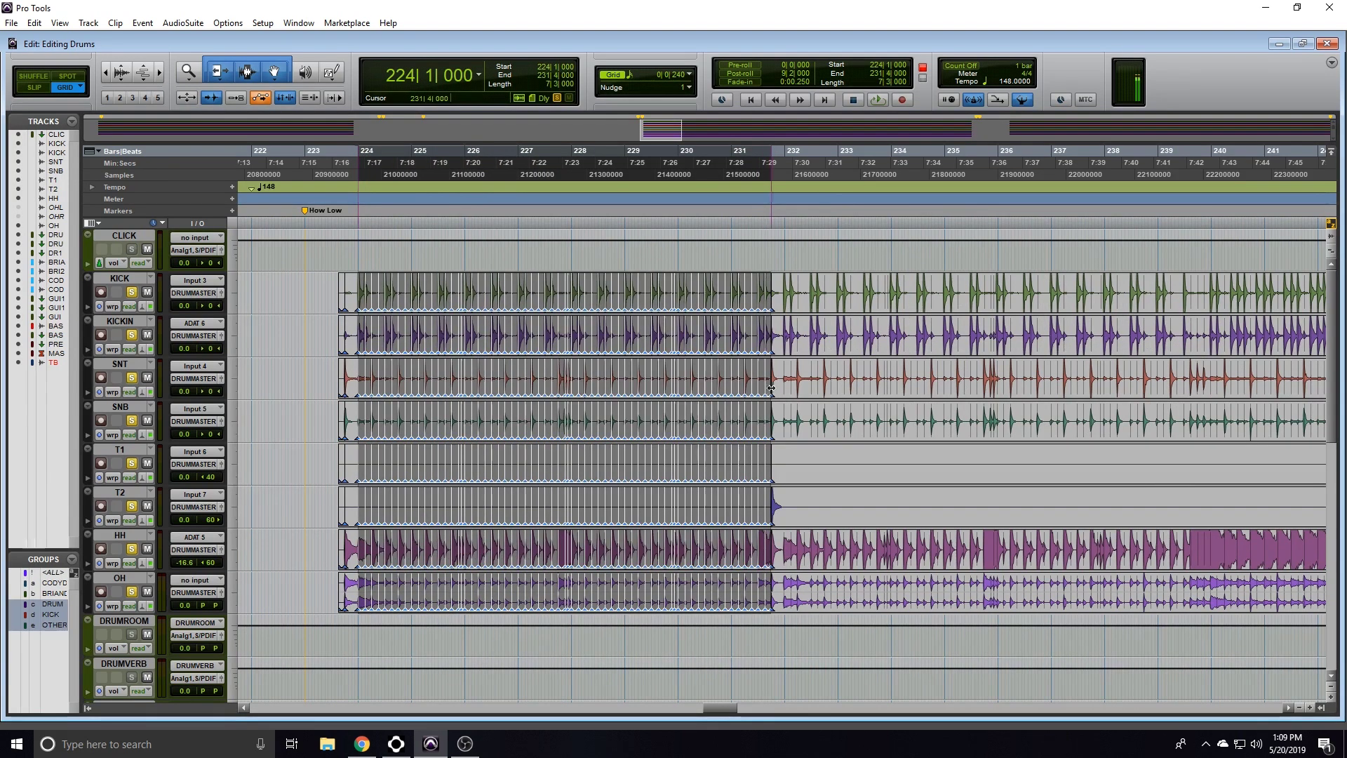
drag(362, 283, 729, 330)
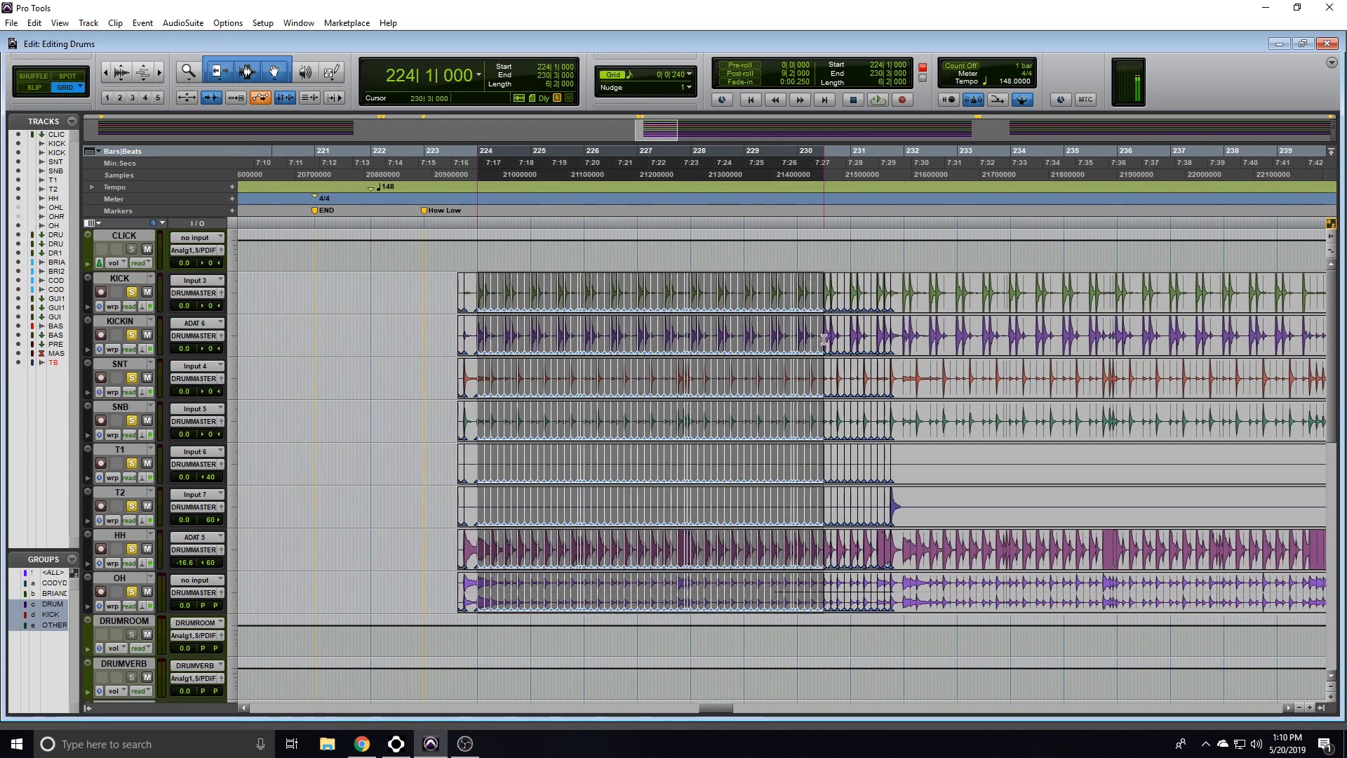
drag(826, 340, 868, 341)
scroll(779, 303, right, 5)
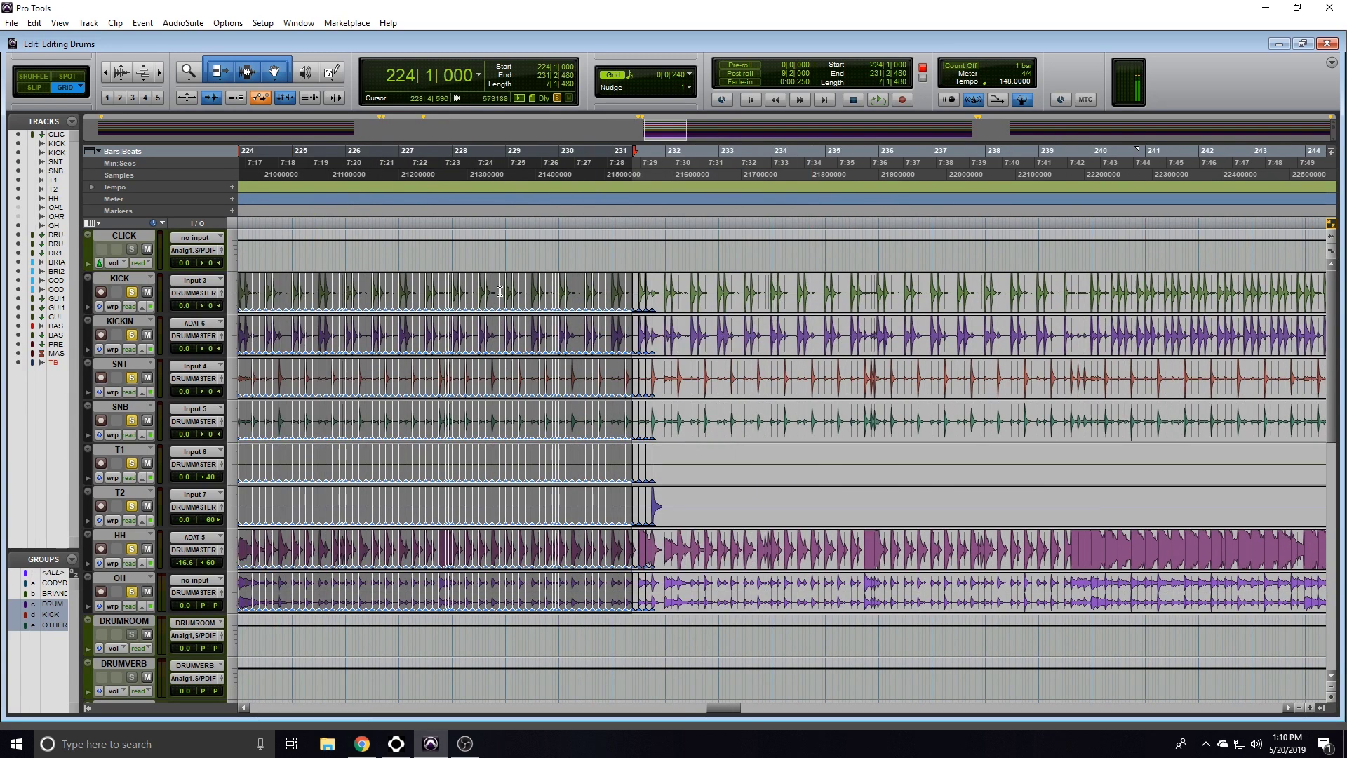
drag(513, 291, 1153, 298)
drag(1153, 298, 1304, 301)
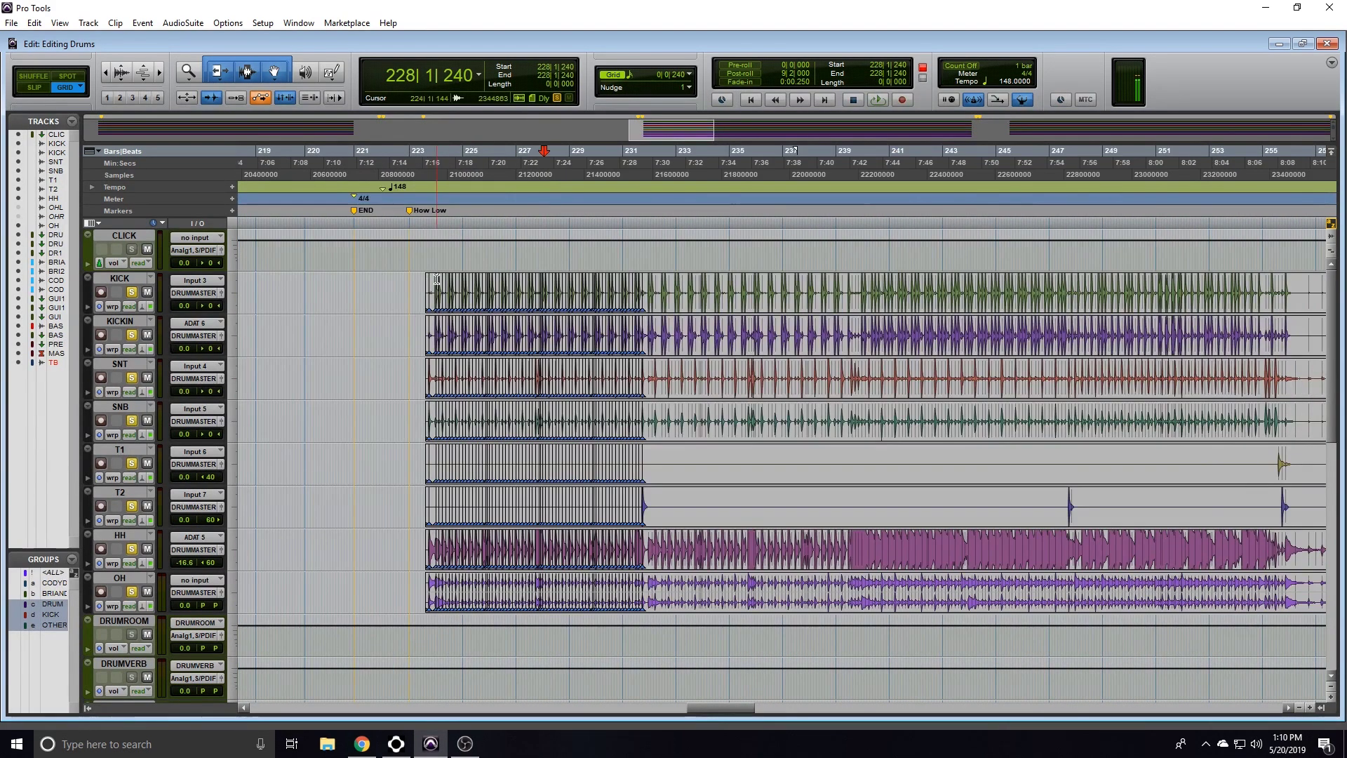
drag(438, 286, 635, 310)
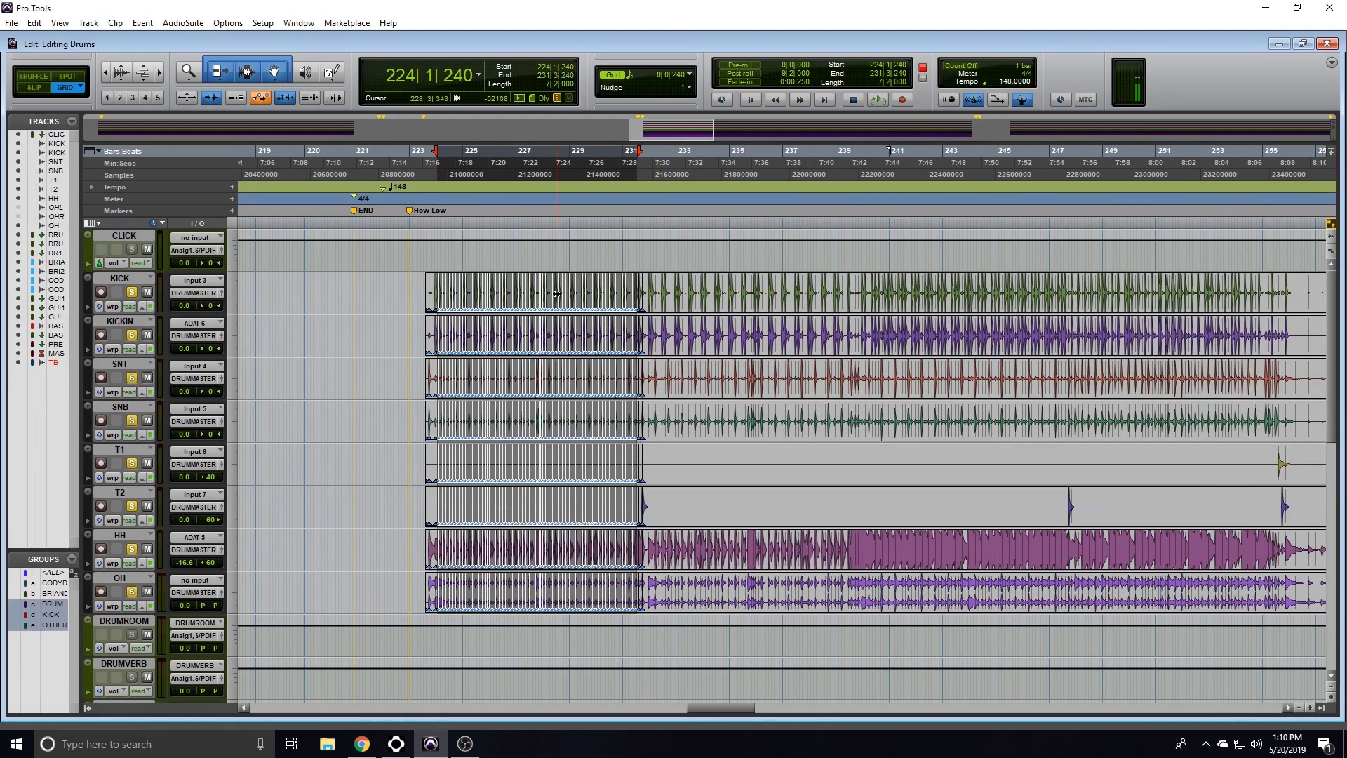
drag(526, 294, 573, 295)
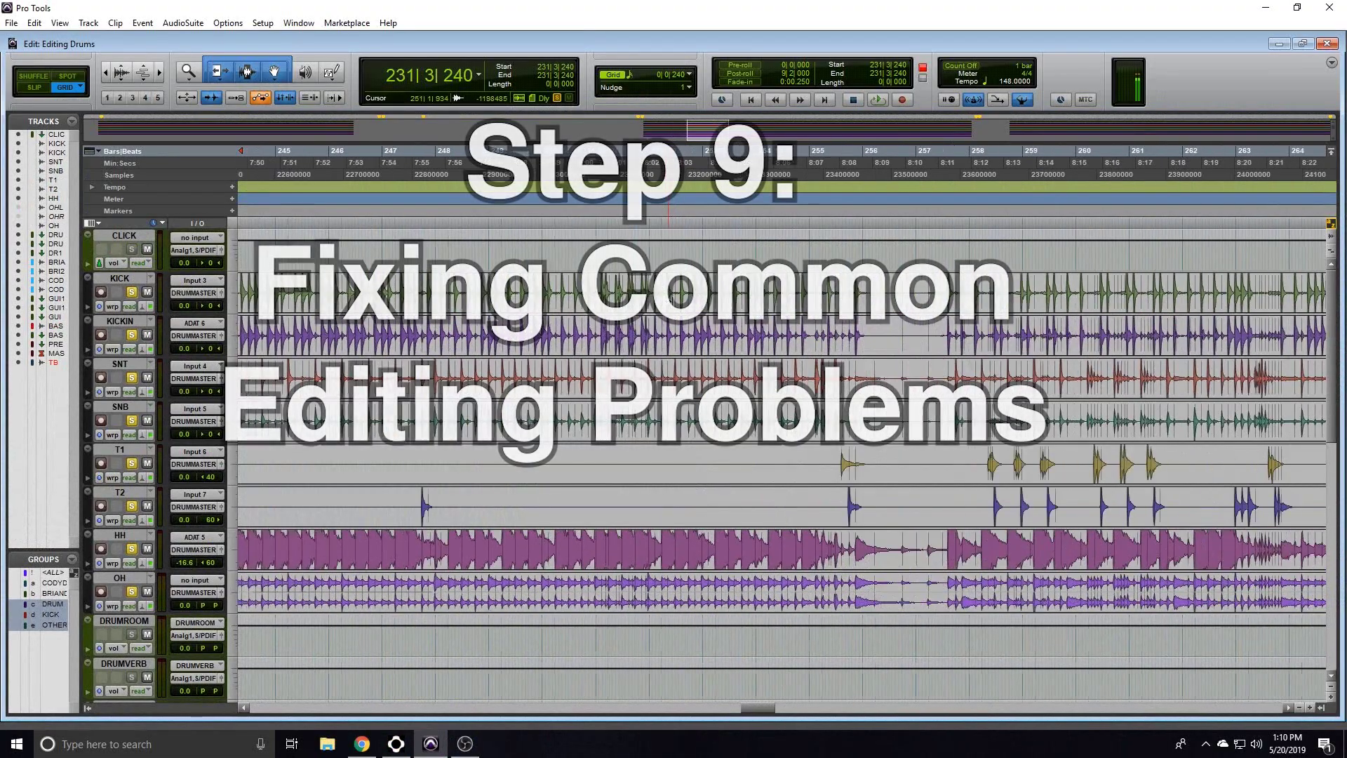
- Examine the kick and snare hits around 270|3|000 and select the area surrounding them
scroll(748, 302, right, 3)
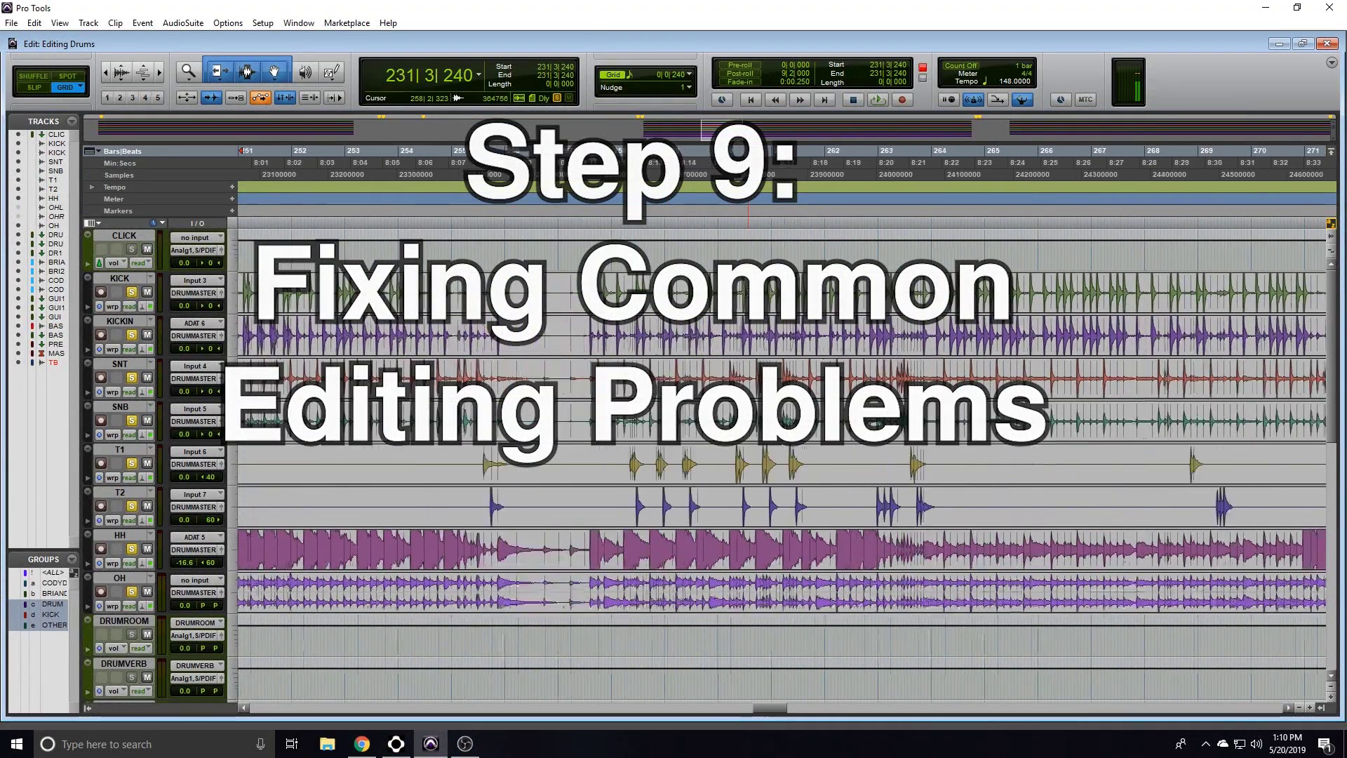
scroll(852, 309, right, 5)
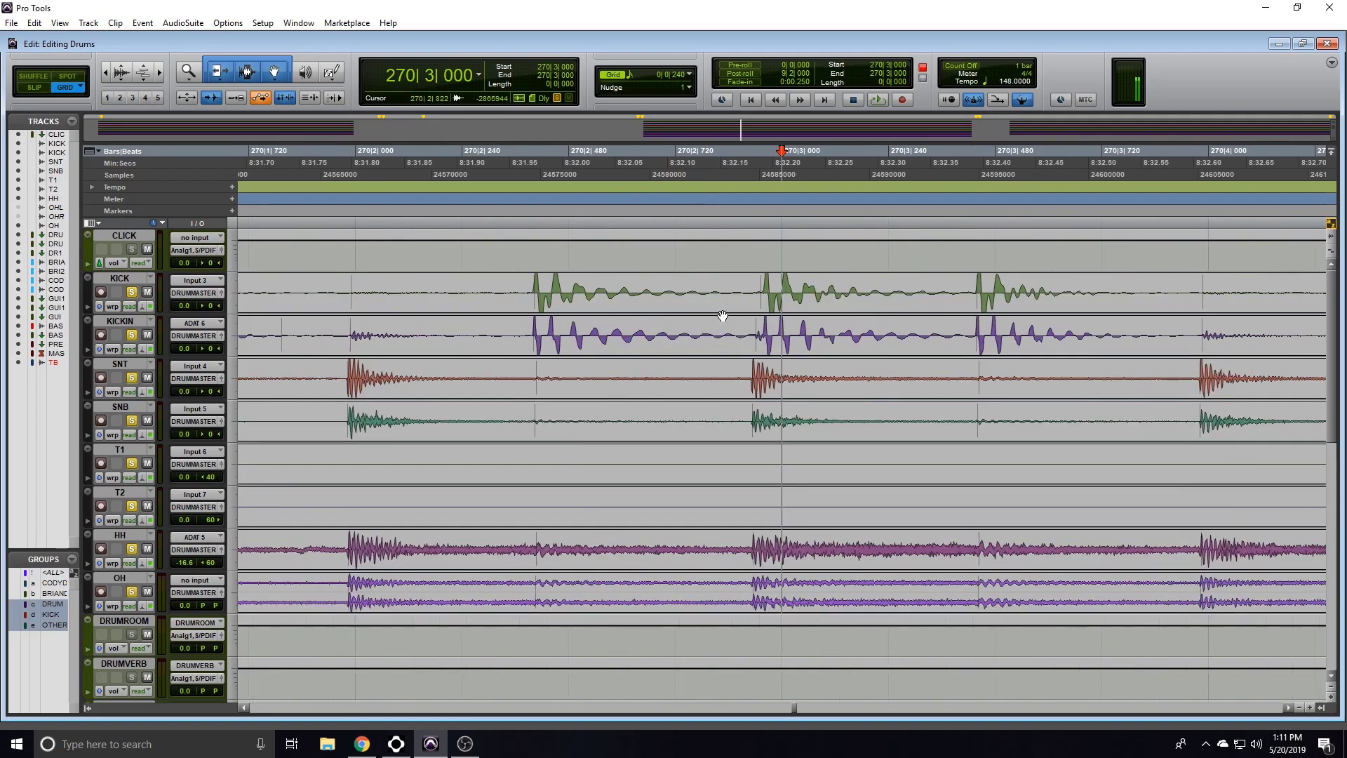
key(t)
key(t)
key(r)
key(r)
key(r)
key(r)
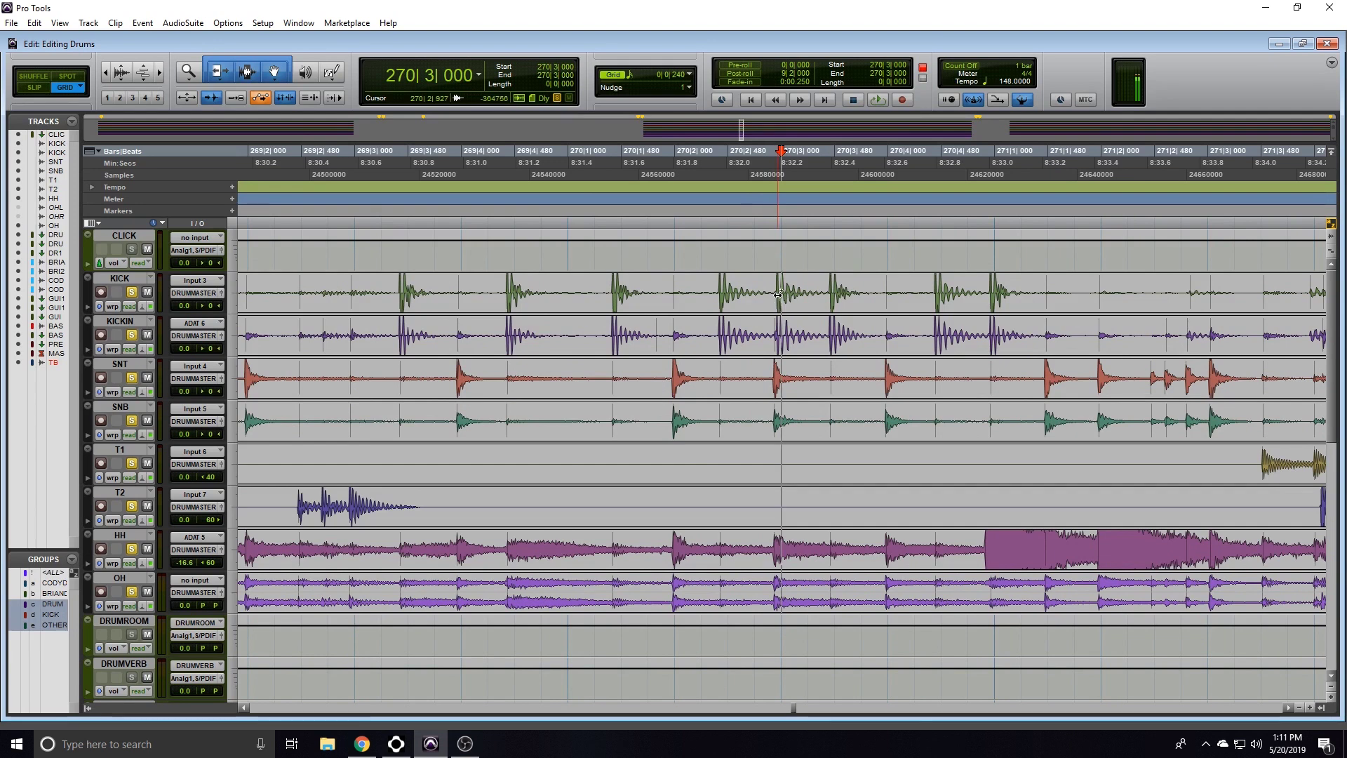
drag(758, 289, 807, 288)
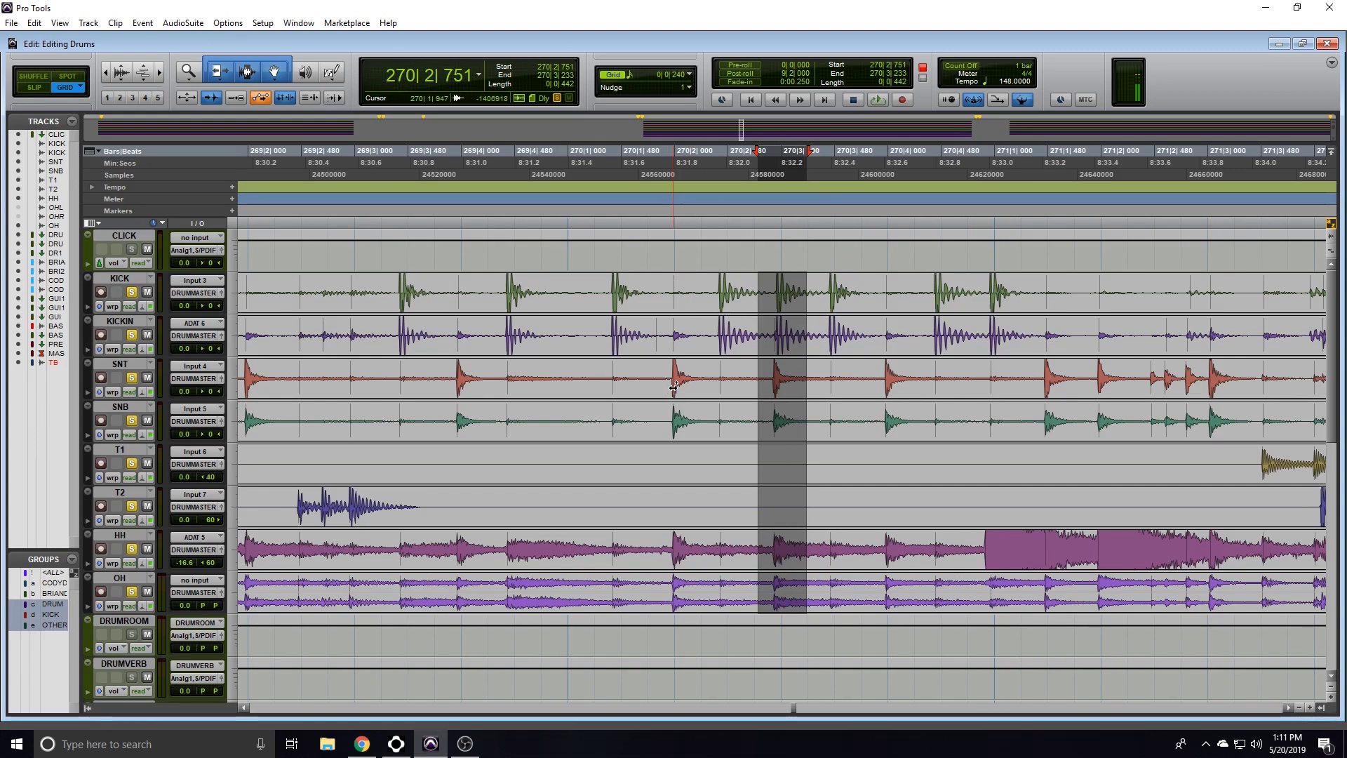
- Warp the snare hits onto 270|2|000 and 270|4|000, and the kicks onto 270|4|480 and 271|1|000
drag(673, 387, 673, 406)
click(888, 385)
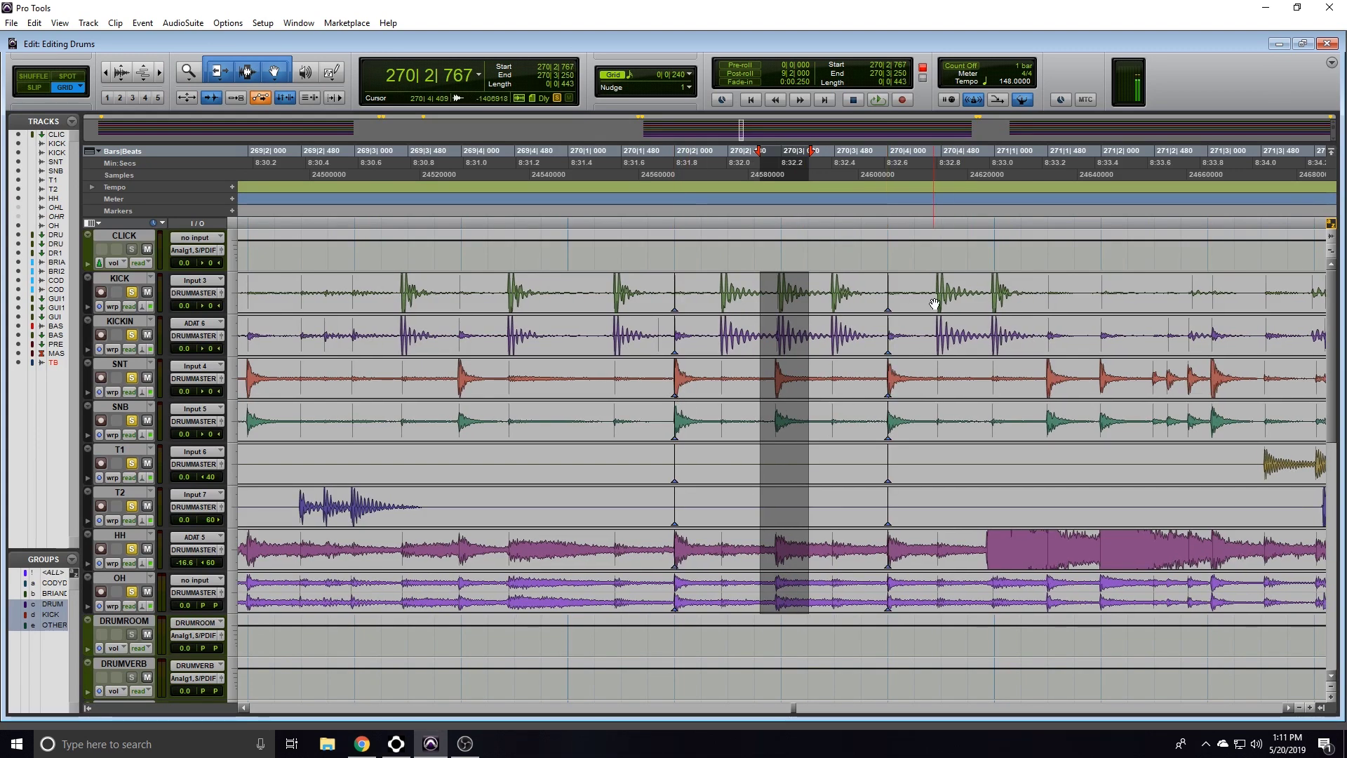
click(941, 308)
click(995, 302)
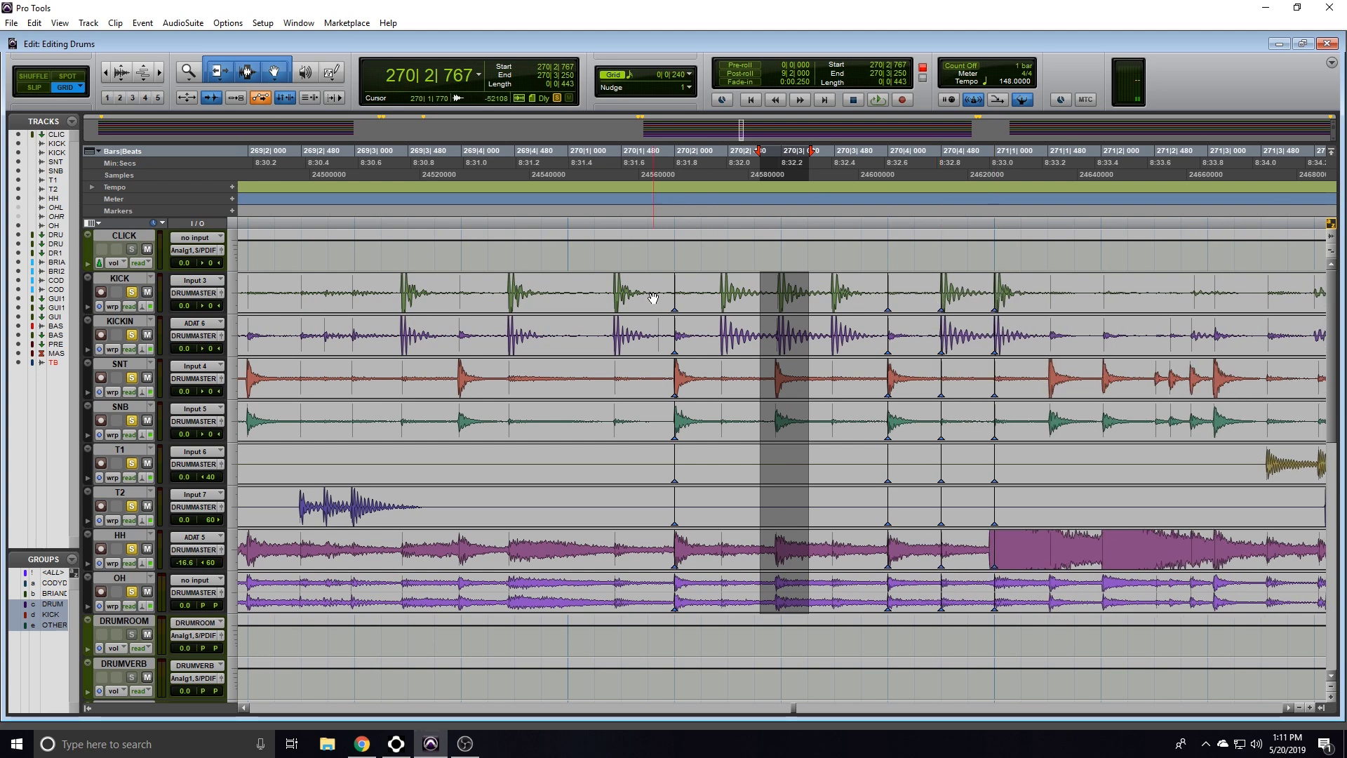
- Warp the kick hits onto 270|1|480, 269|4|480 and 270|2|480
drag(615, 296, 622, 296)
click(522, 311)
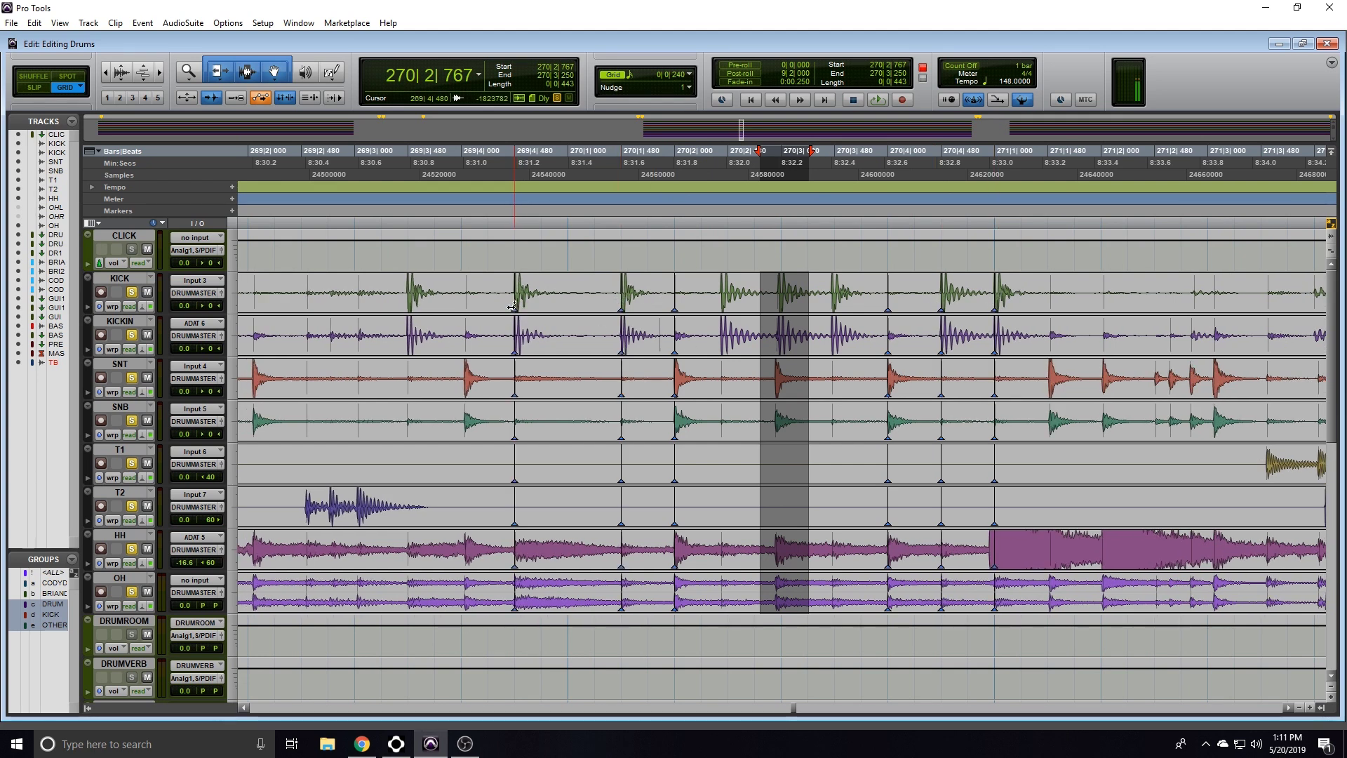
click(684, 347)
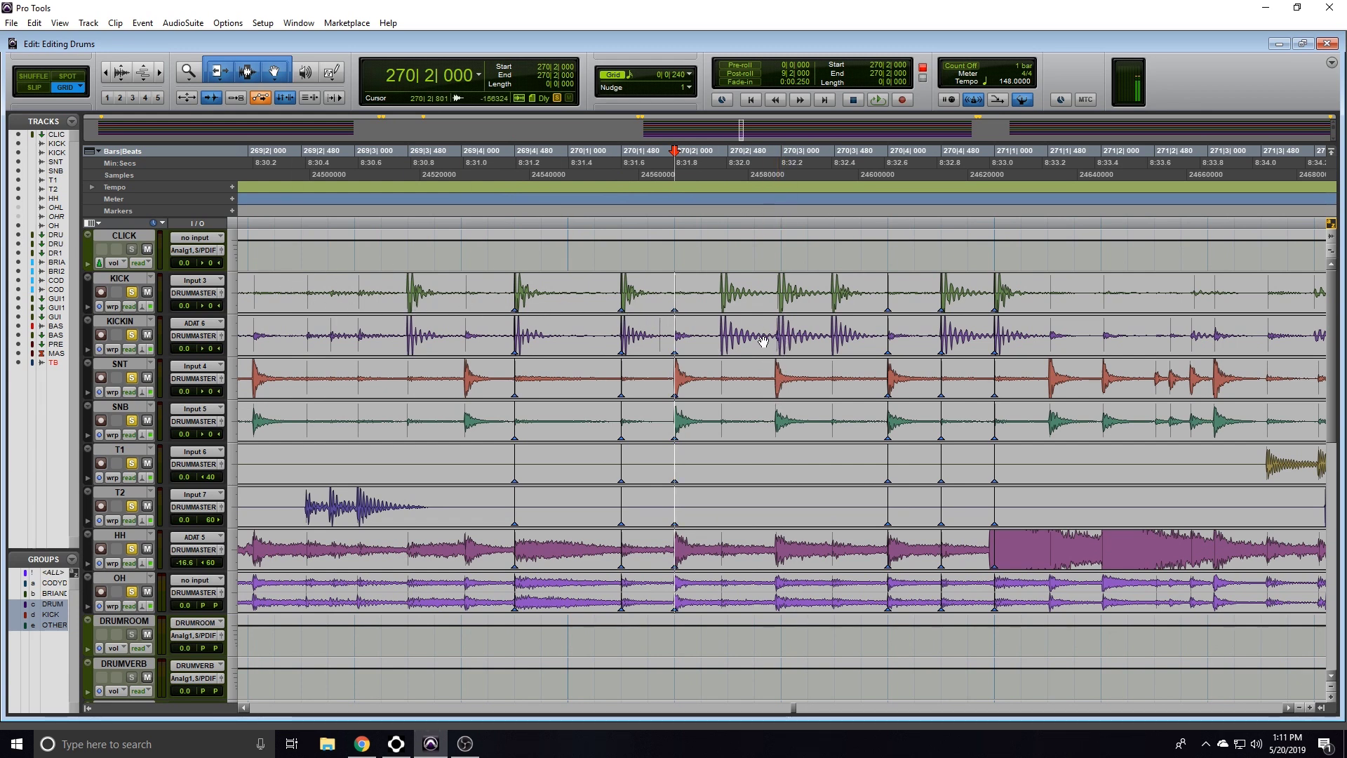
click(725, 301)
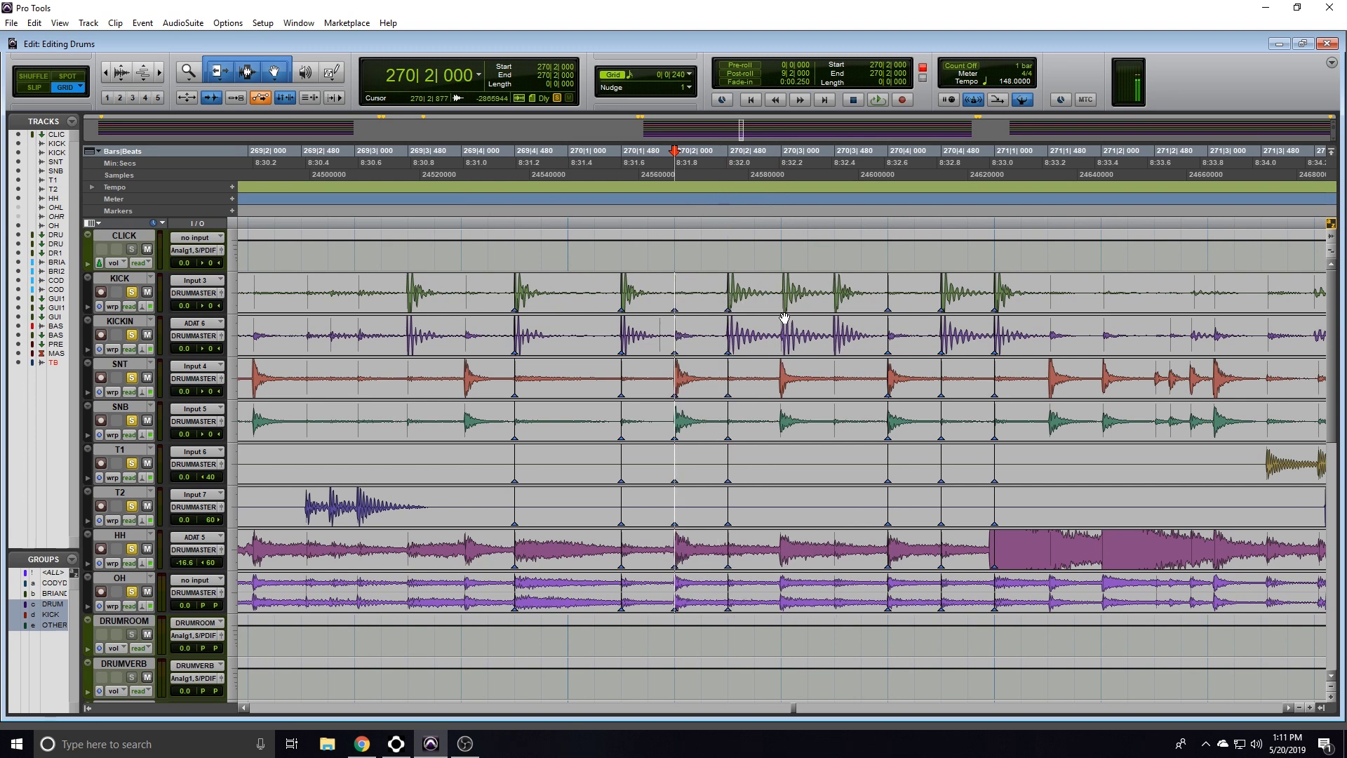
- Warp the kick hit onto 270|3|480 and, with the DRUM group off, the snare and kick hits separately onto 270|3|000
click(835, 302)
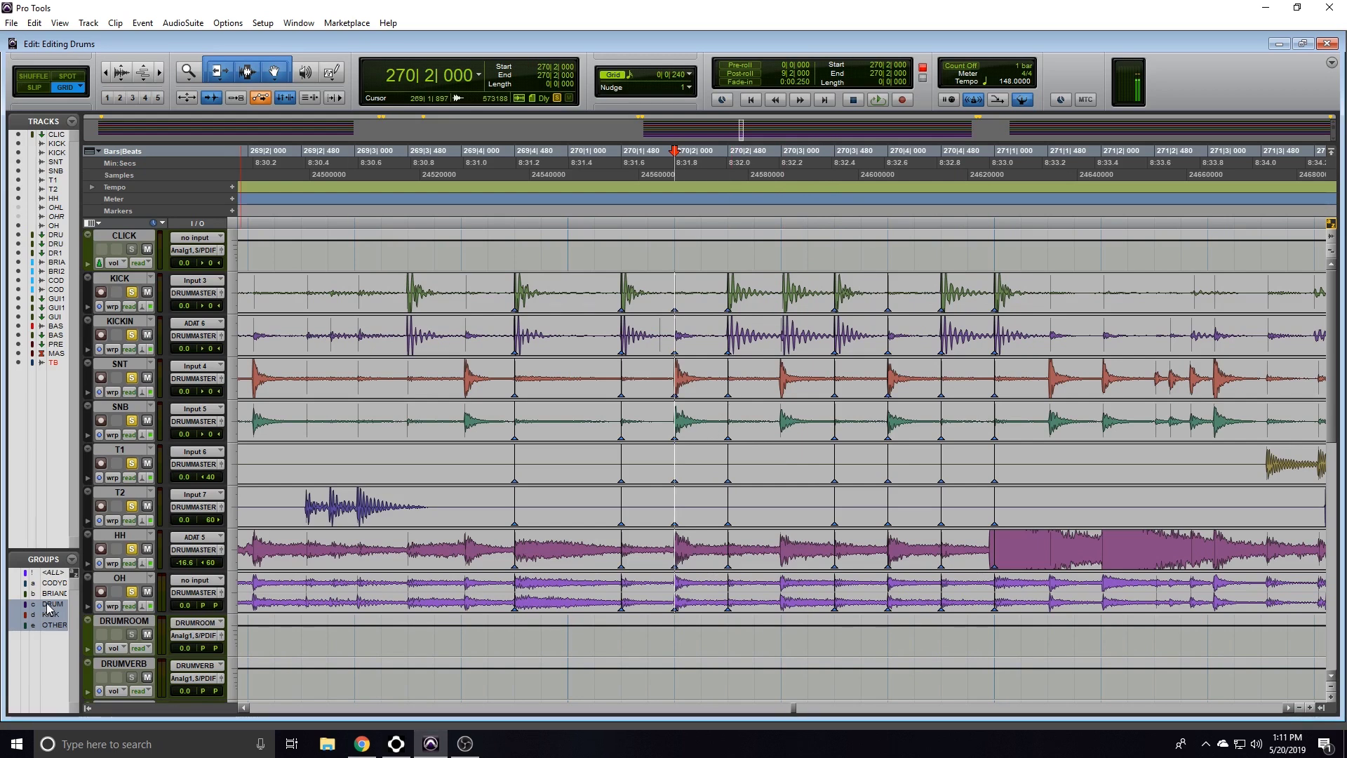
click(53, 605)
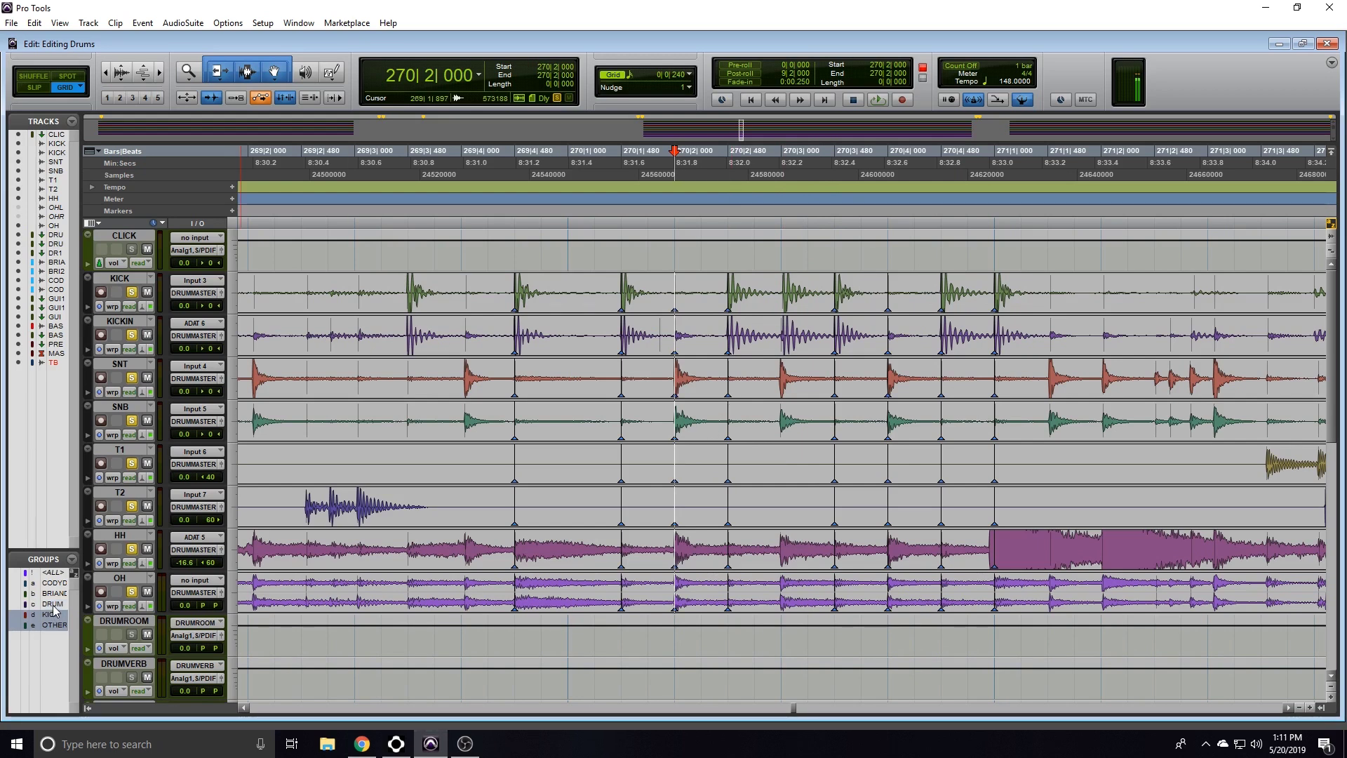
mouse_move(781, 392)
mouse_down()
mouse_move(761, 391)
mouse_move(779, 372)
mouse_move(777, 388)
mouse_move(795, 389)
mouse_up()
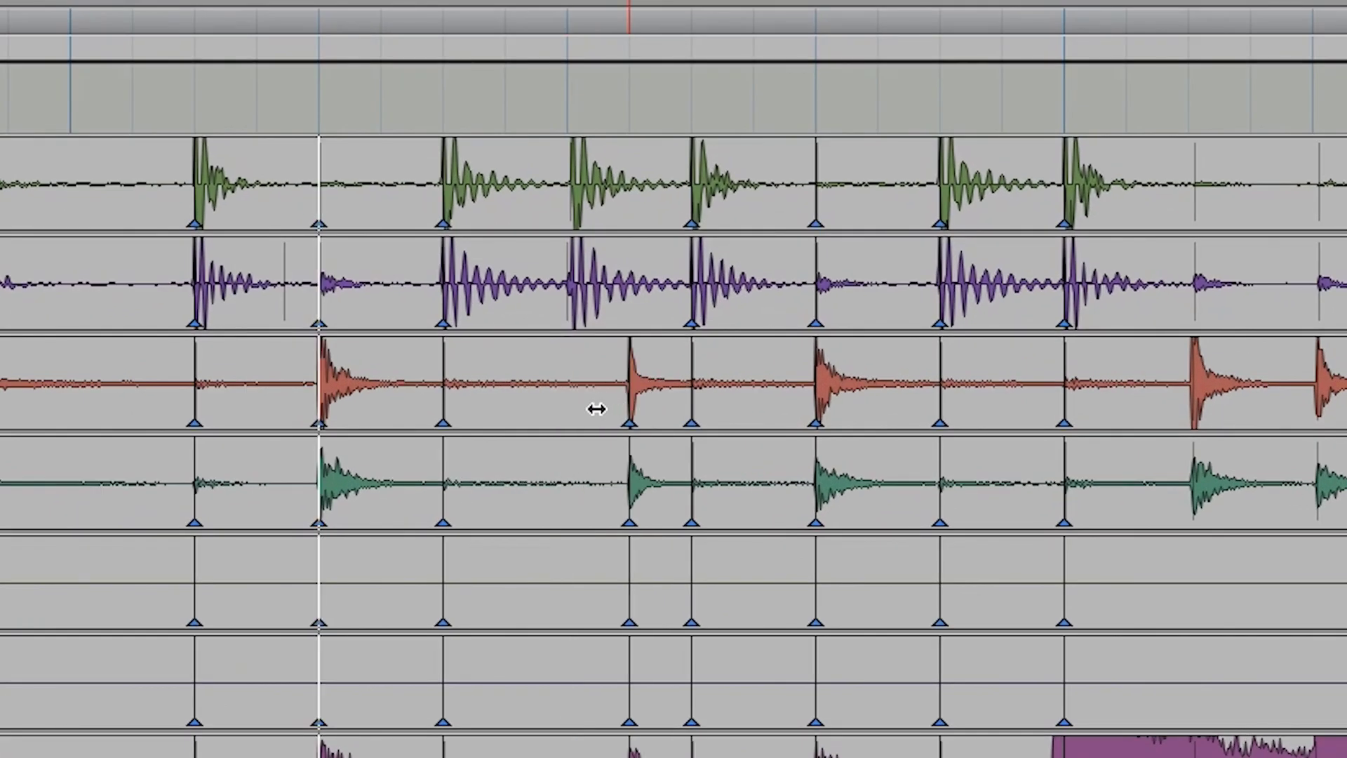
drag(590, 408, 578, 412)
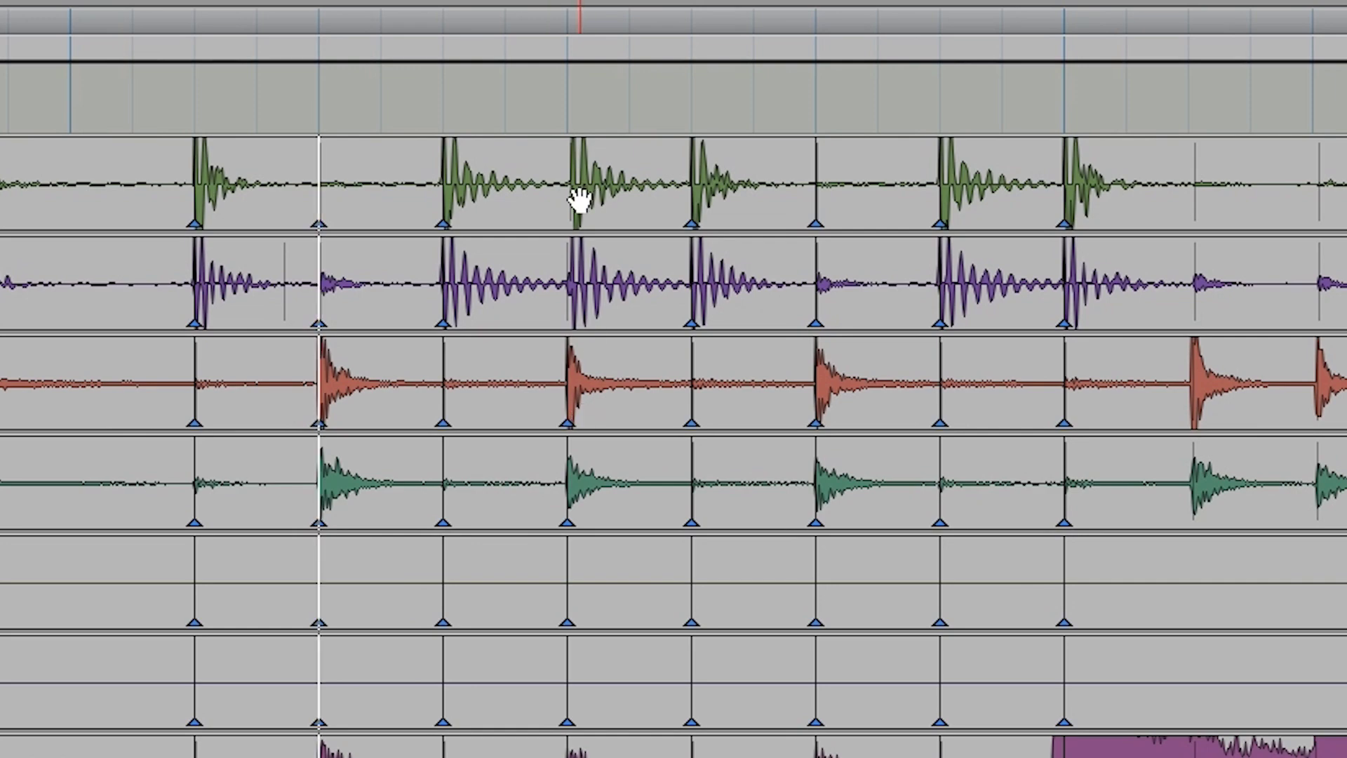
drag(580, 199, 553, 199)
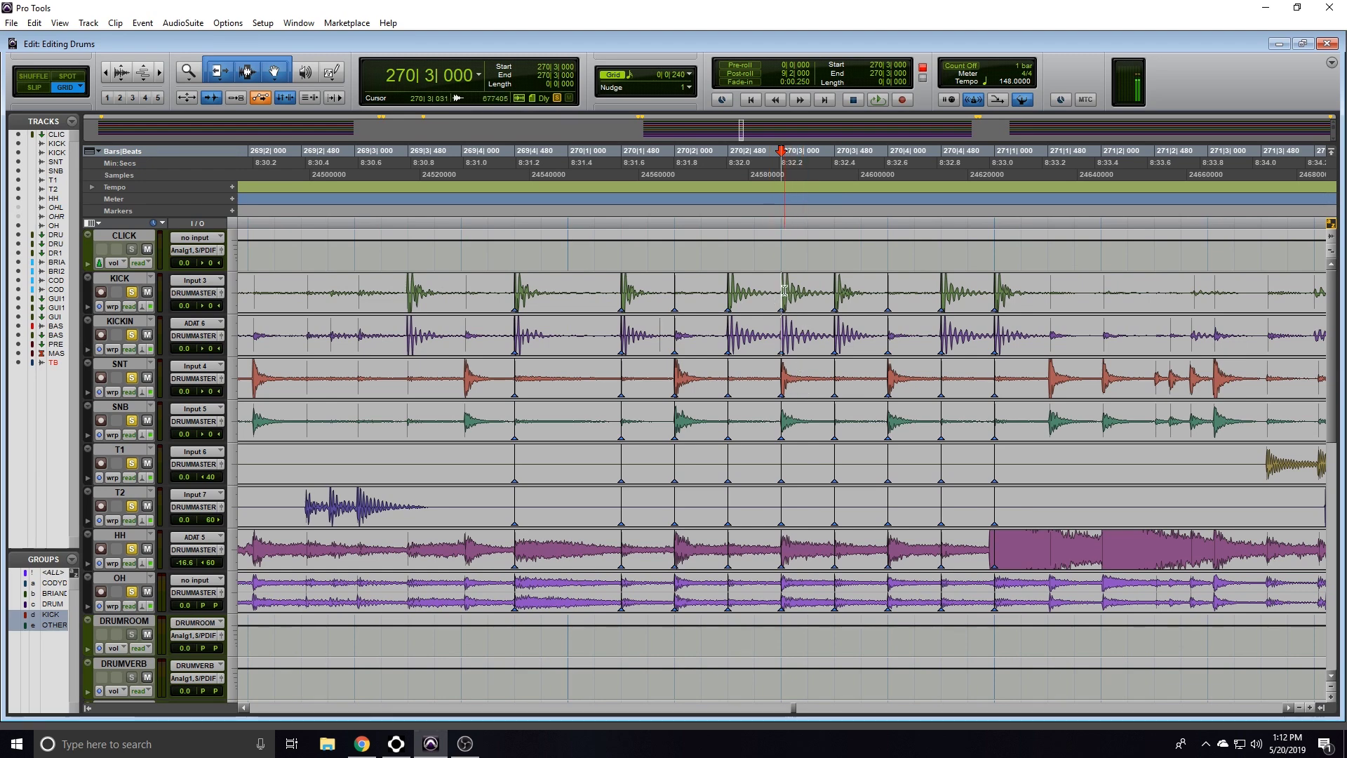
key(e)
key(e)
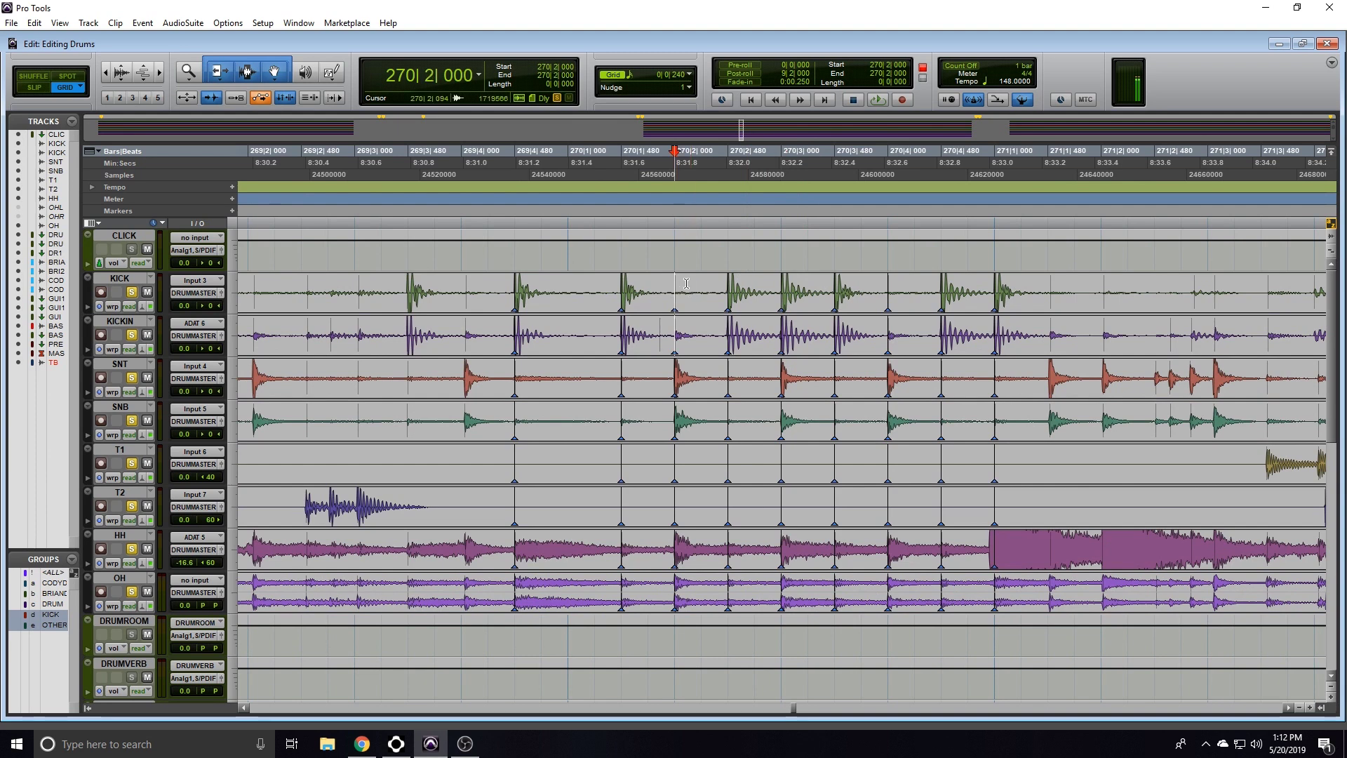
- Turn the DRUM group back on and warp the snare hit onto 271|1|480
click(56, 605)
scroll(902, 393, right, 3)
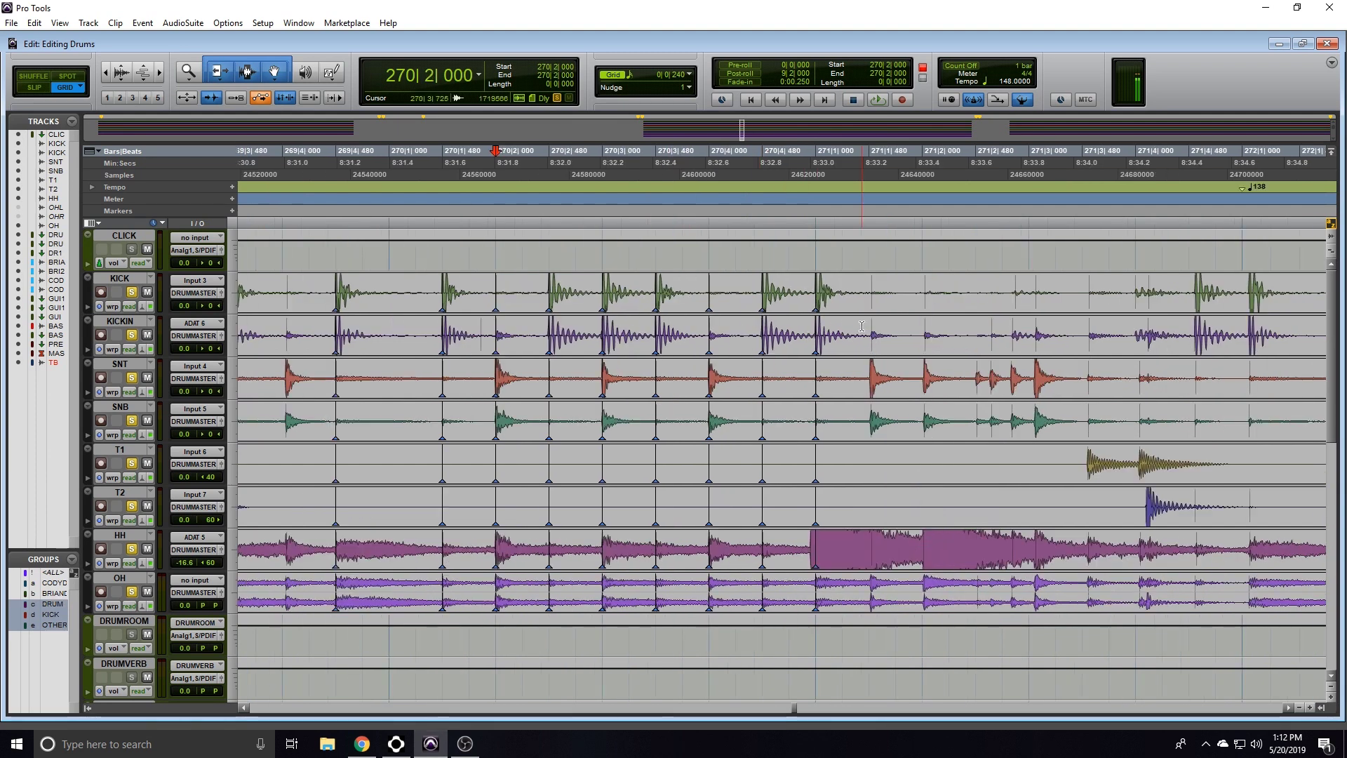
drag(872, 380, 869, 380)
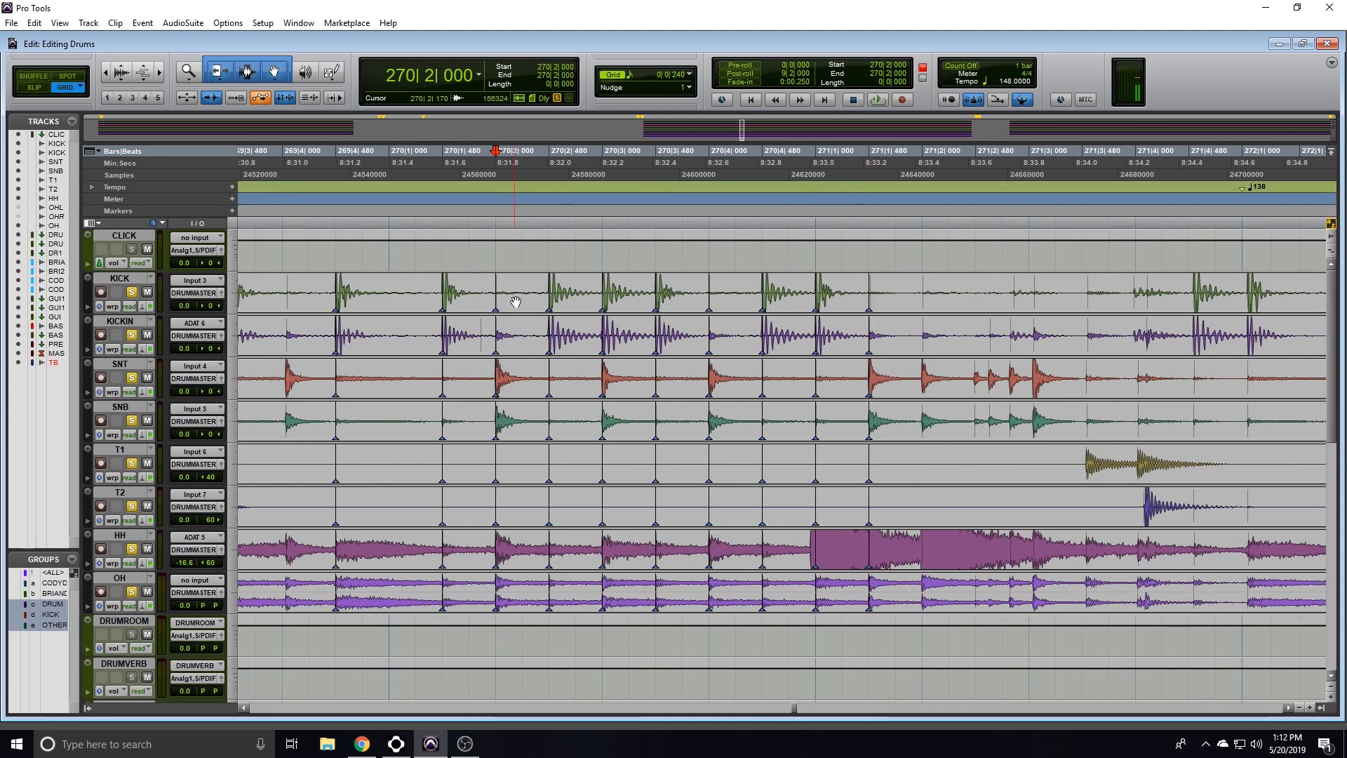
- Play back the warped kick and snare hits between 269|4|480 and 270|4|000 to check their timing
drag(502, 284, 706, 337)
key(space)
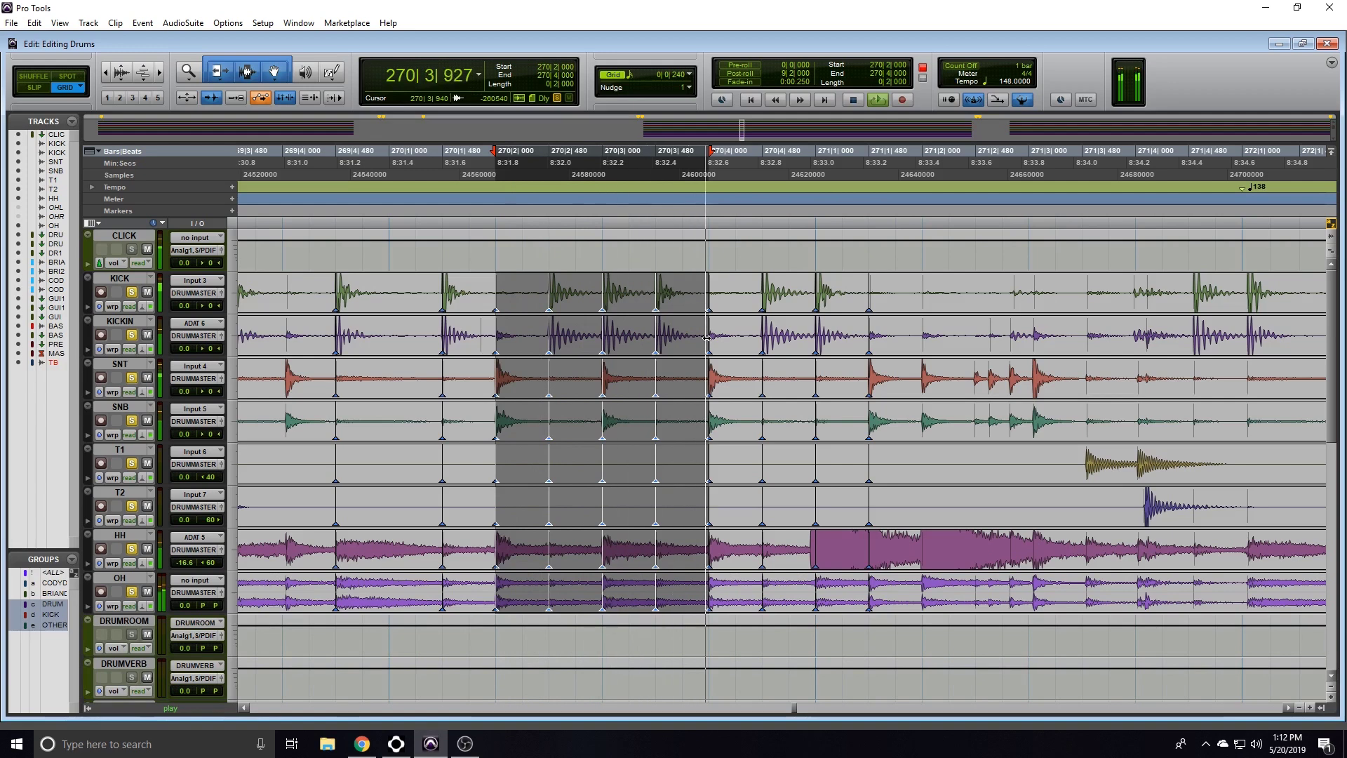
click(444, 284)
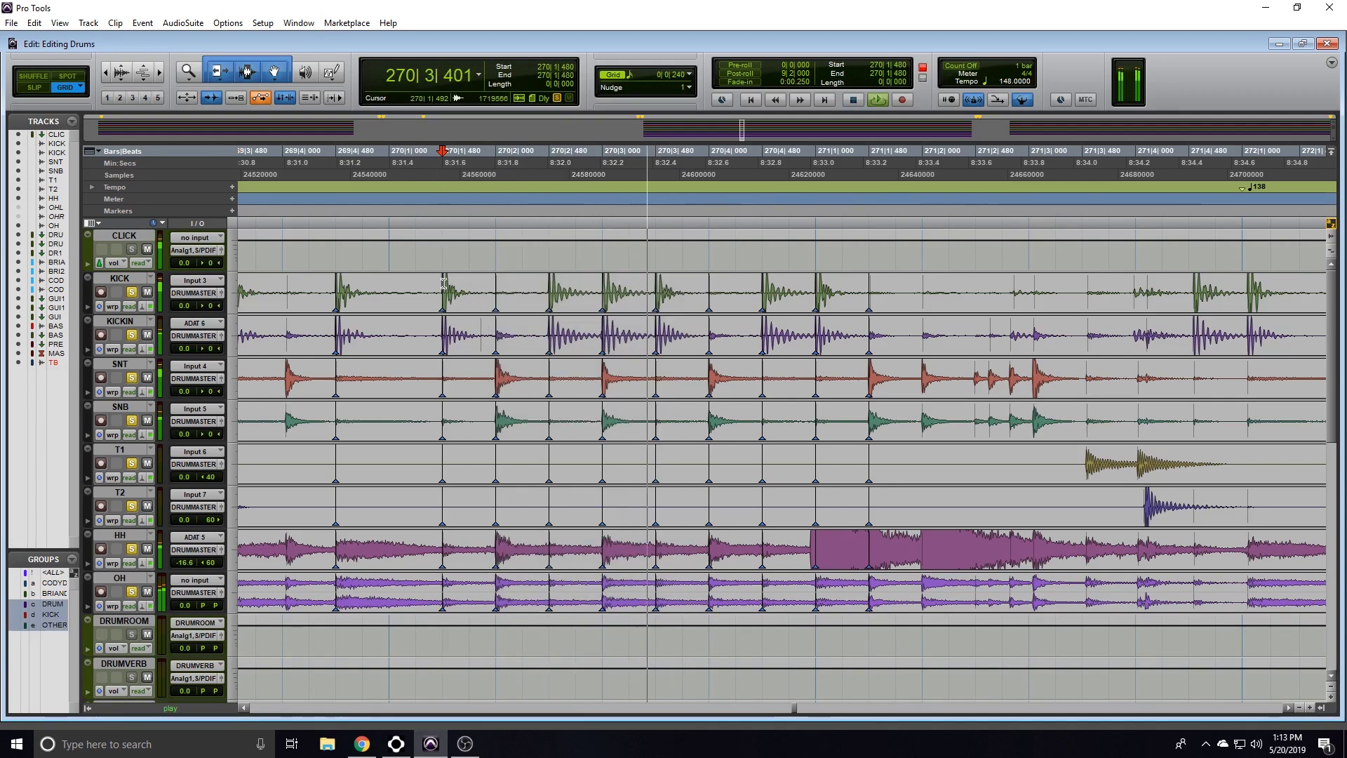
key(space)
click(361, 285)
key(space)
key(space)
drag(557, 291, 656, 331)
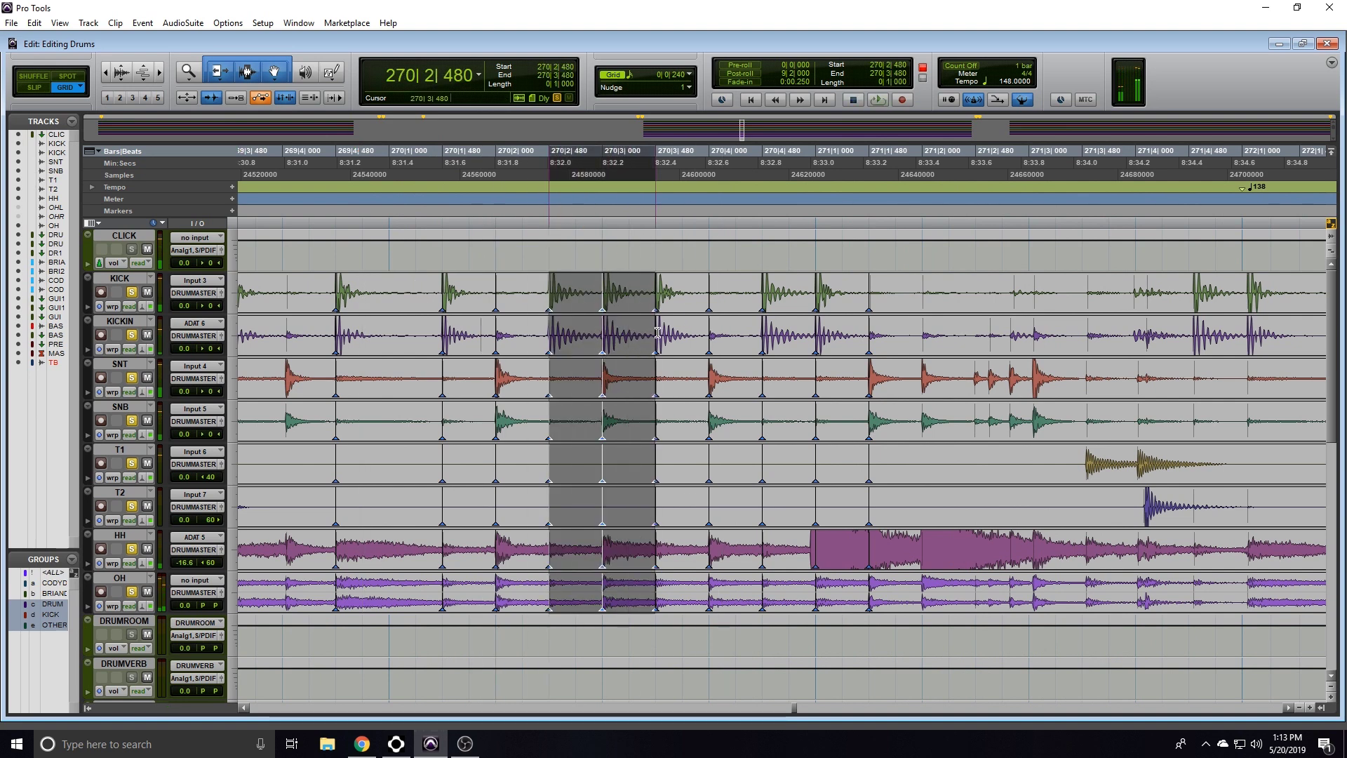
click(631, 367)
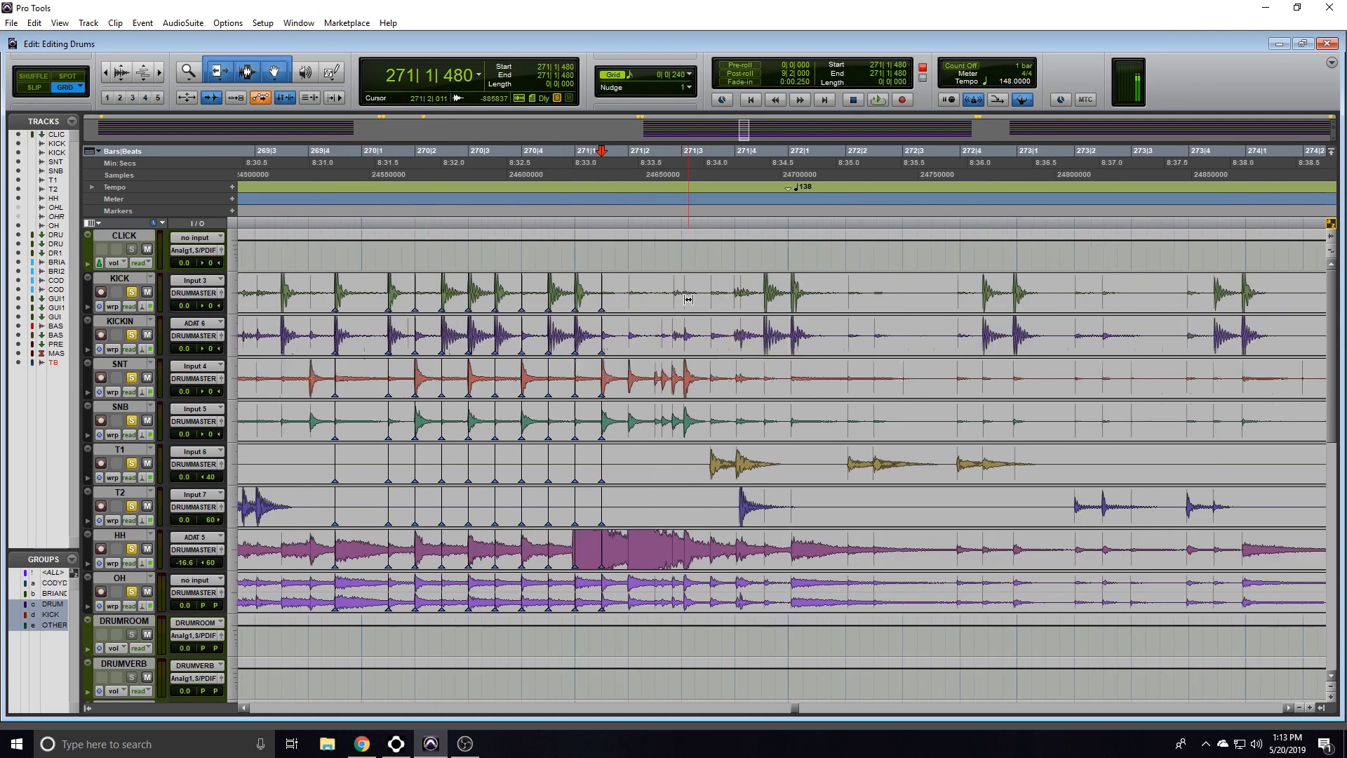
- Warp the kick hit onto 273|1|000 and the T1 tom hit onto 272|4|000 across the grouped drum tracks
scroll(682, 302, right, 3)
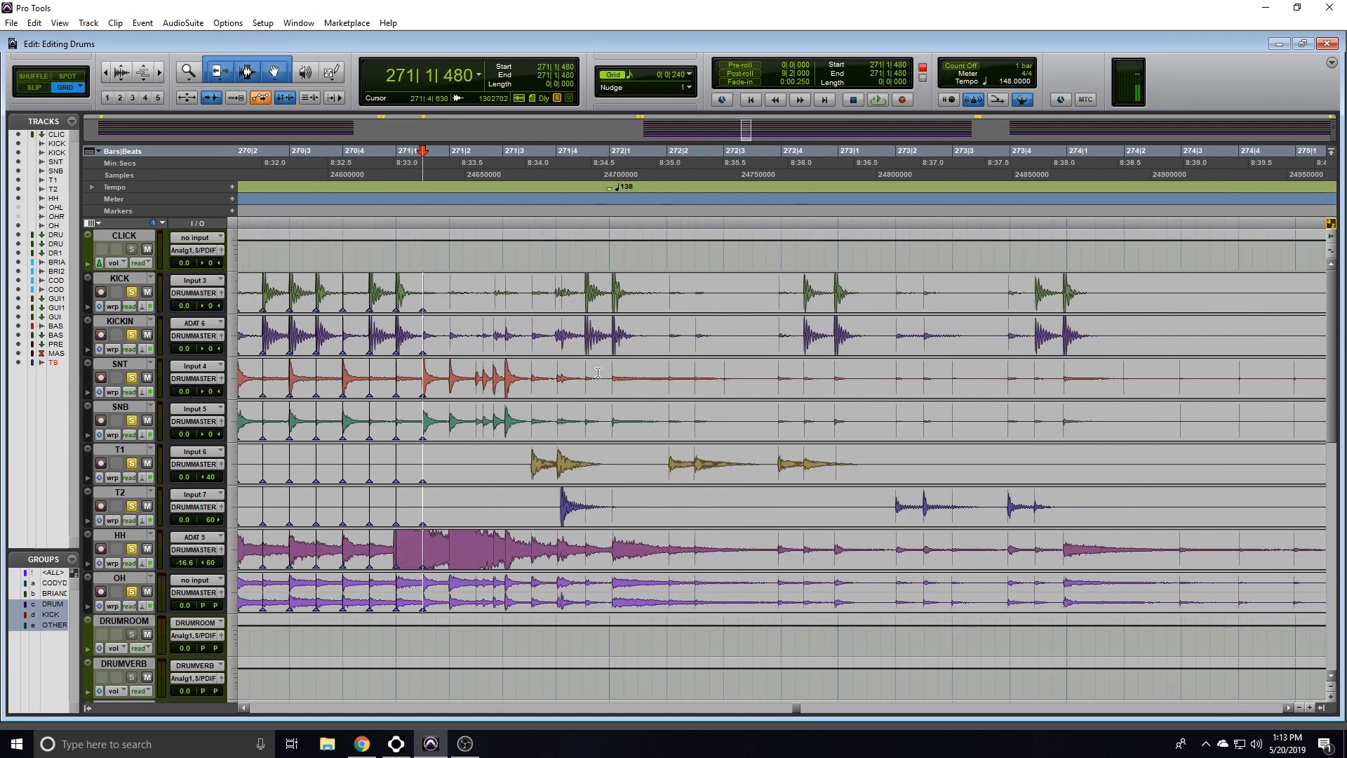
scroll(786, 344, right, 2)
click(692, 378)
key(t)
key(t)
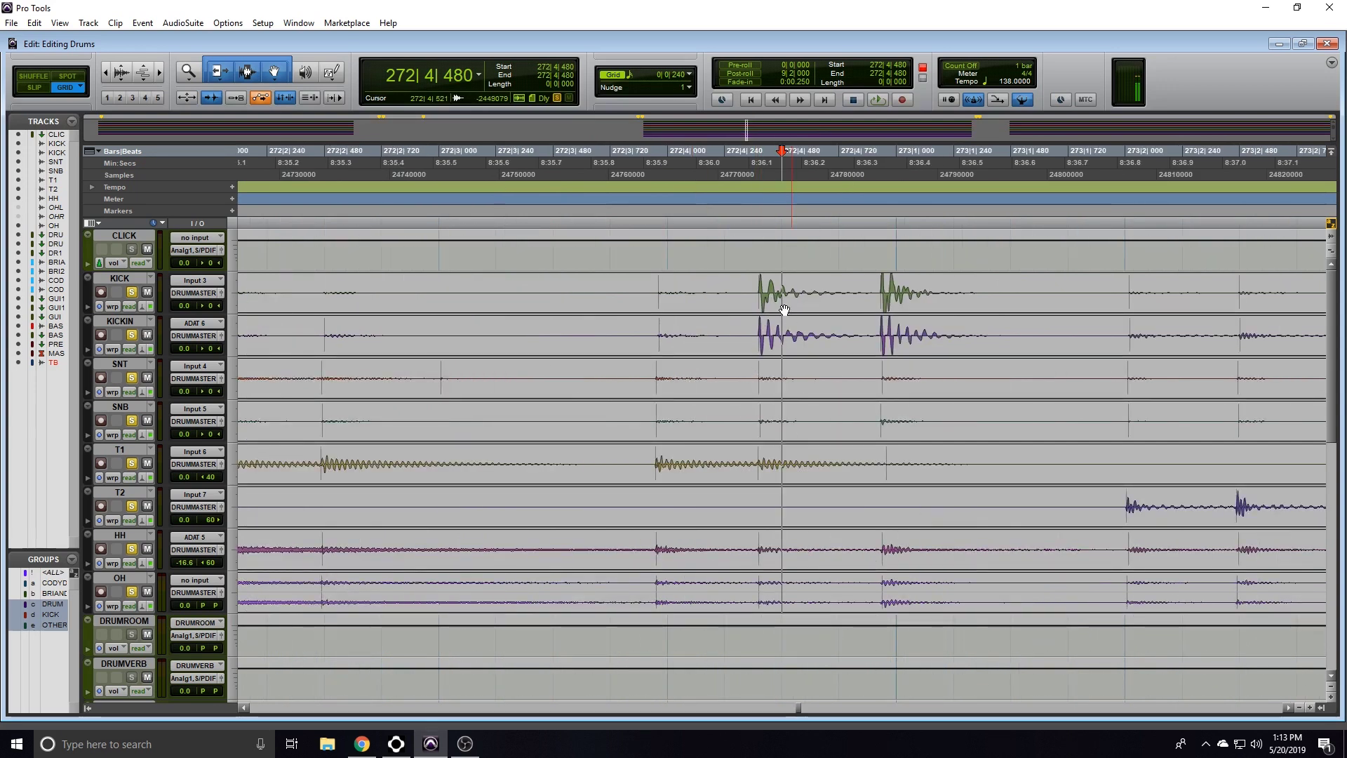
drag(882, 302, 888, 302)
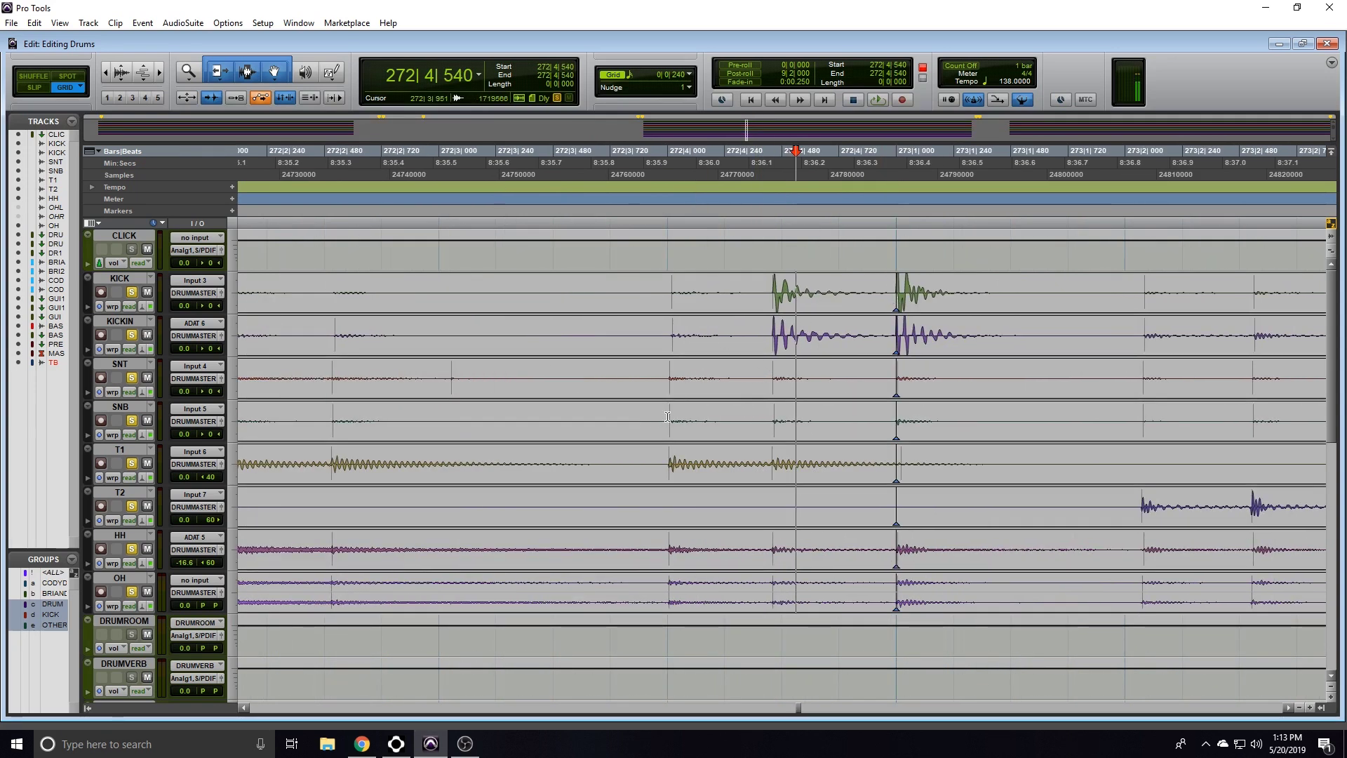
drag(670, 463, 669, 460)
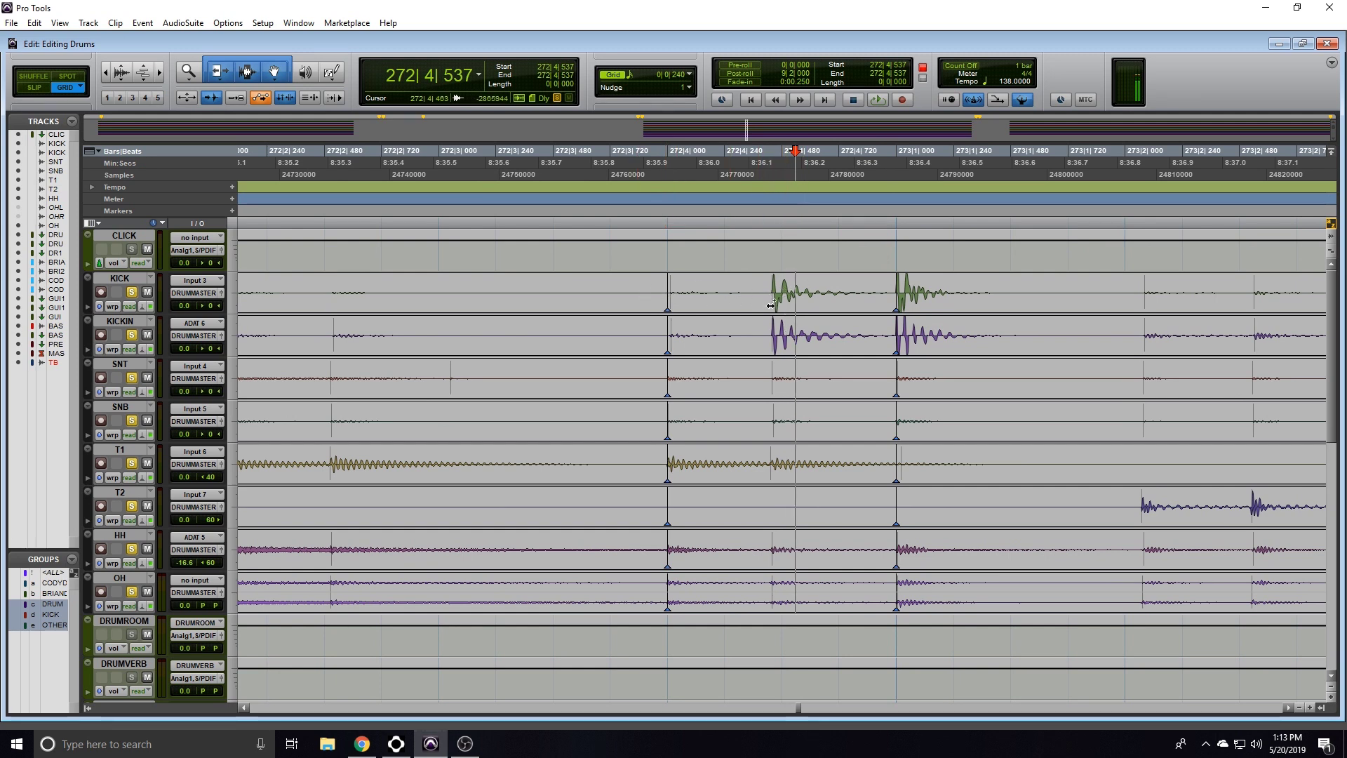
- With the DRUM group off, warp the kick hit and the T1 tom hit separately to 272|4|480
click(53, 605)
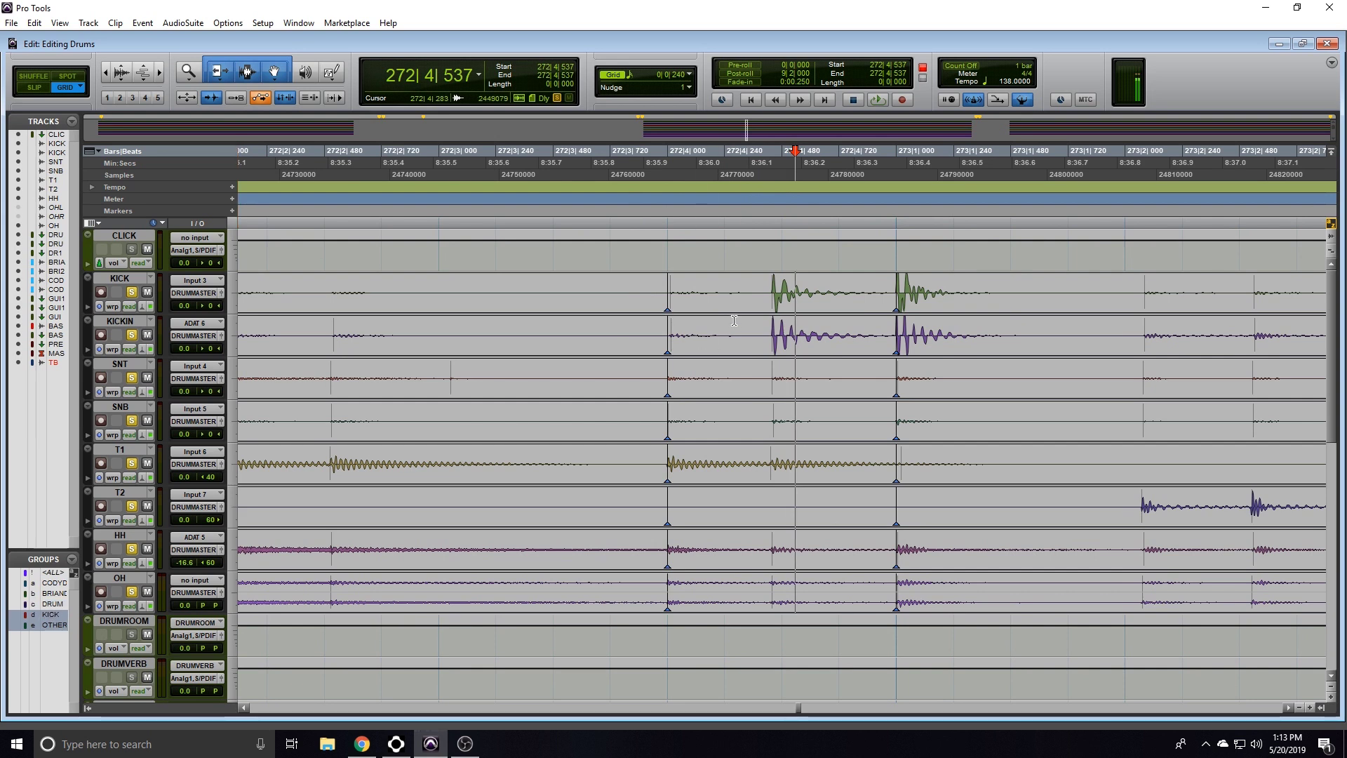
drag(771, 300, 778, 313)
drag(772, 449, 786, 435)
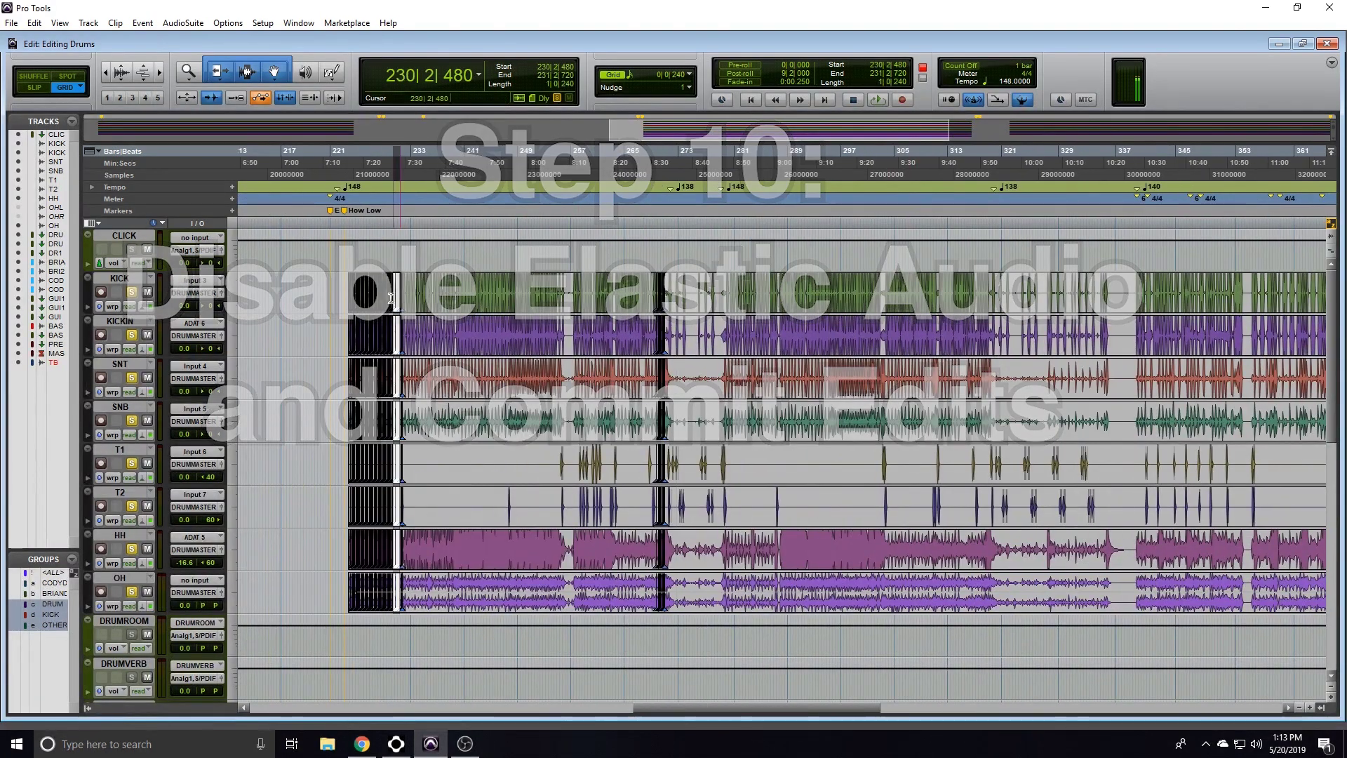
- Disable Elastic Audio on the grouped drum tracks and commit the warped clips to disk
drag(363, 325, 390, 294)
click(361, 292)
click(391, 294)
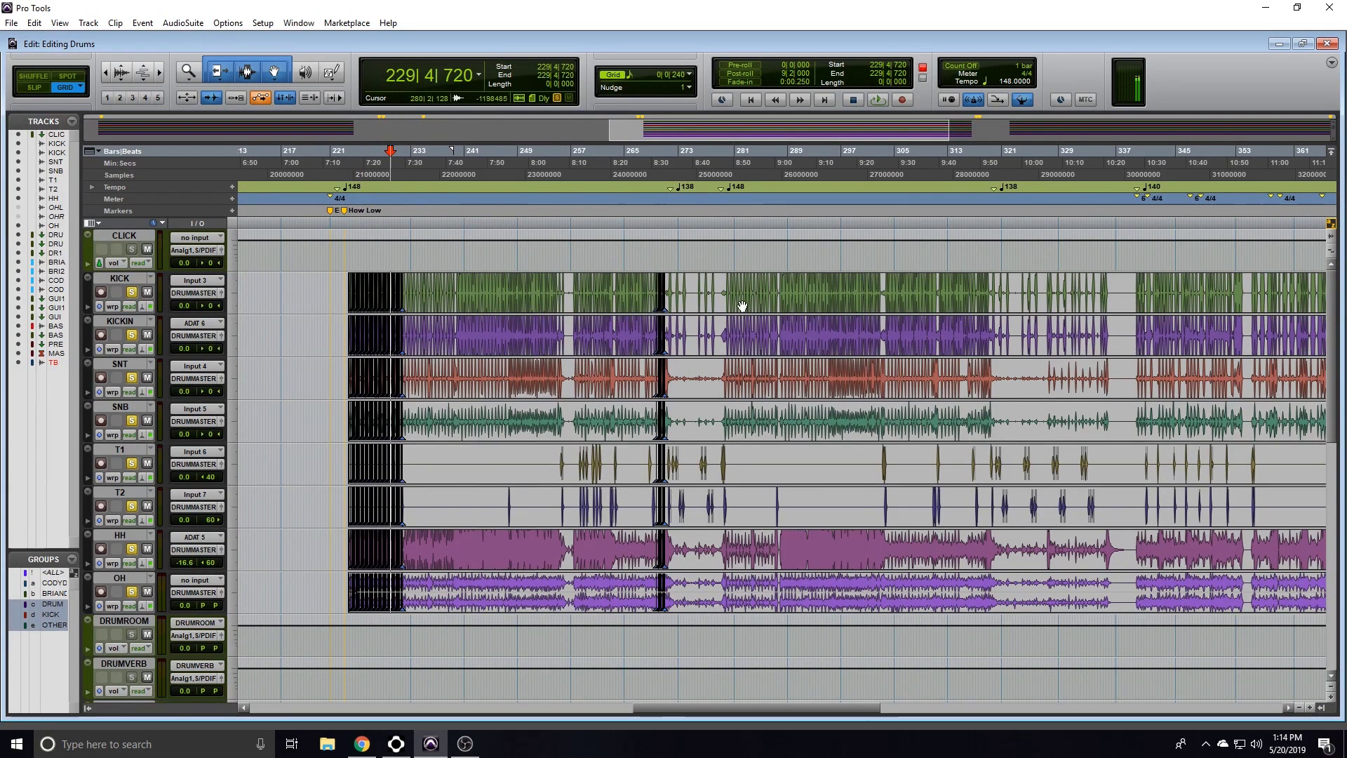
scroll(701, 303, right, 3)
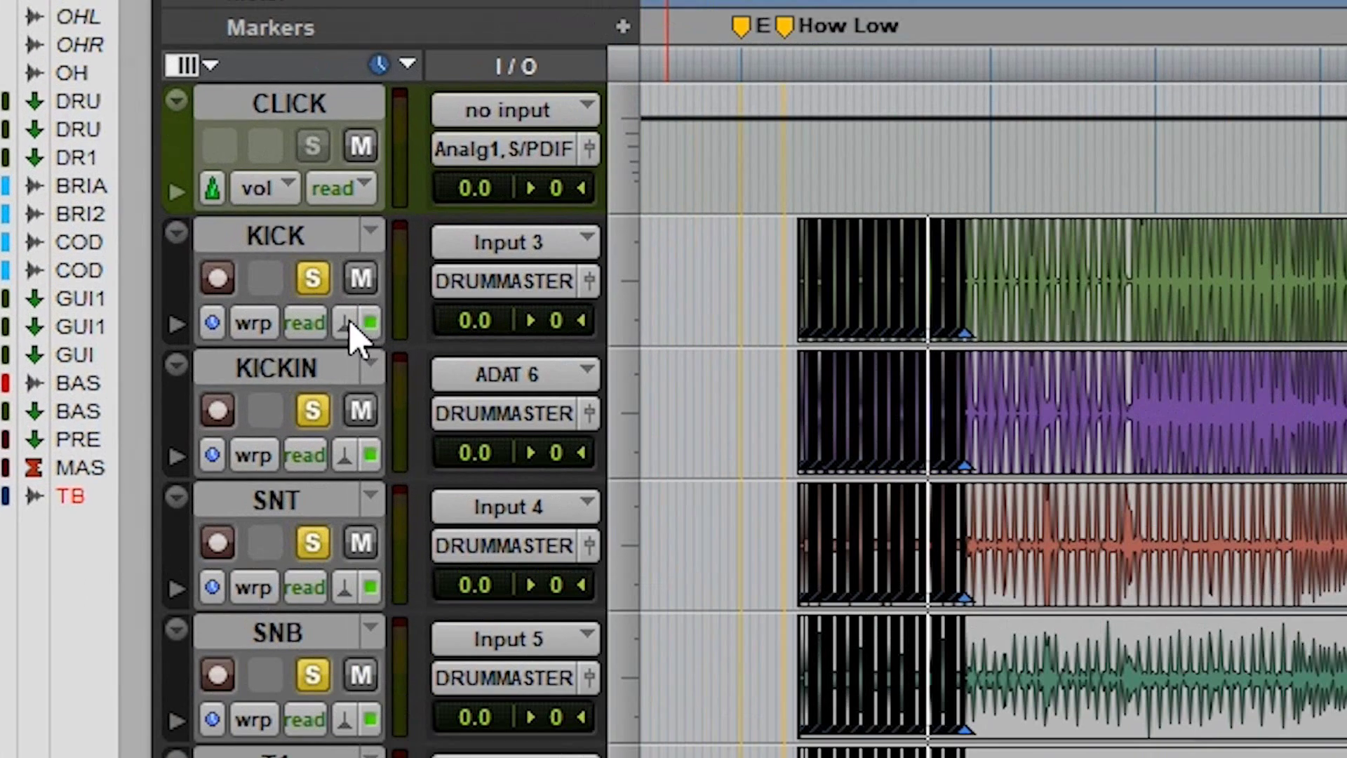
click(144, 306)
click(465, 338)
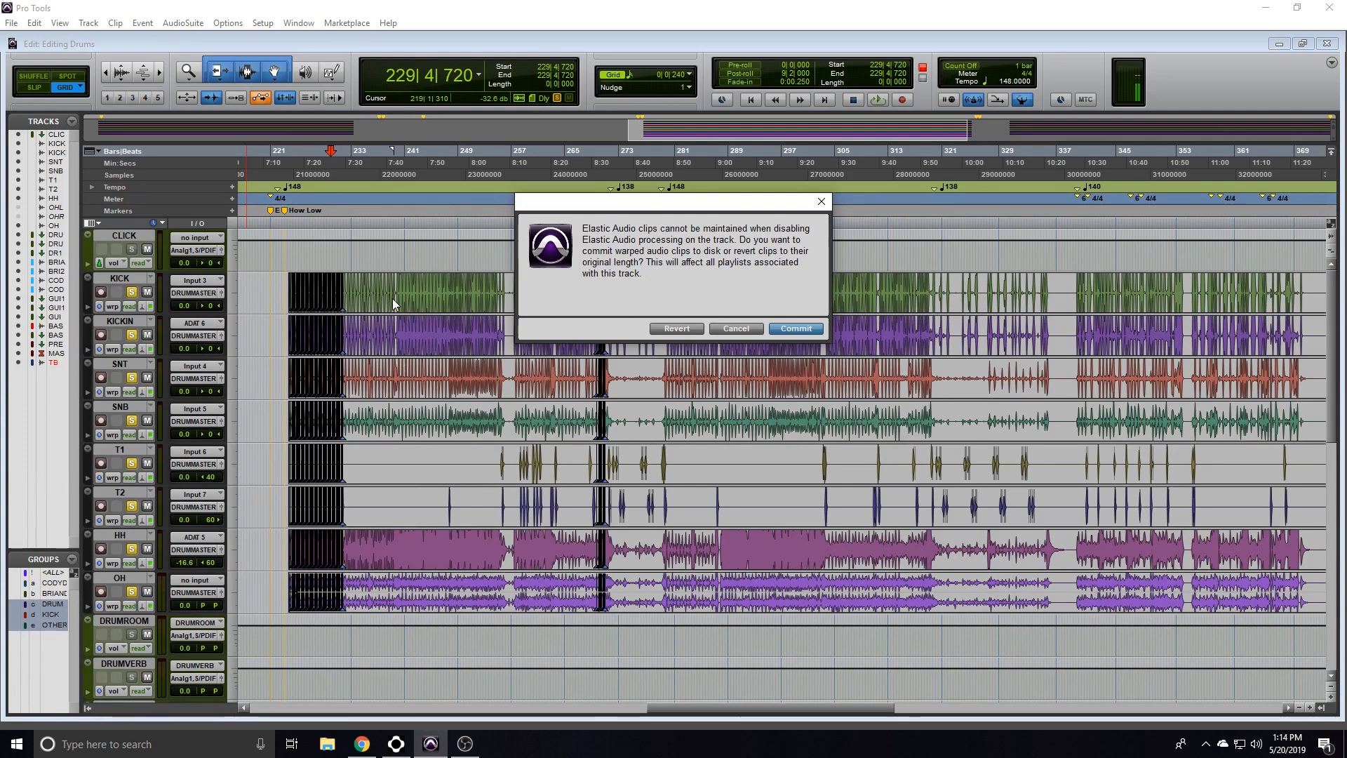
click(797, 329)
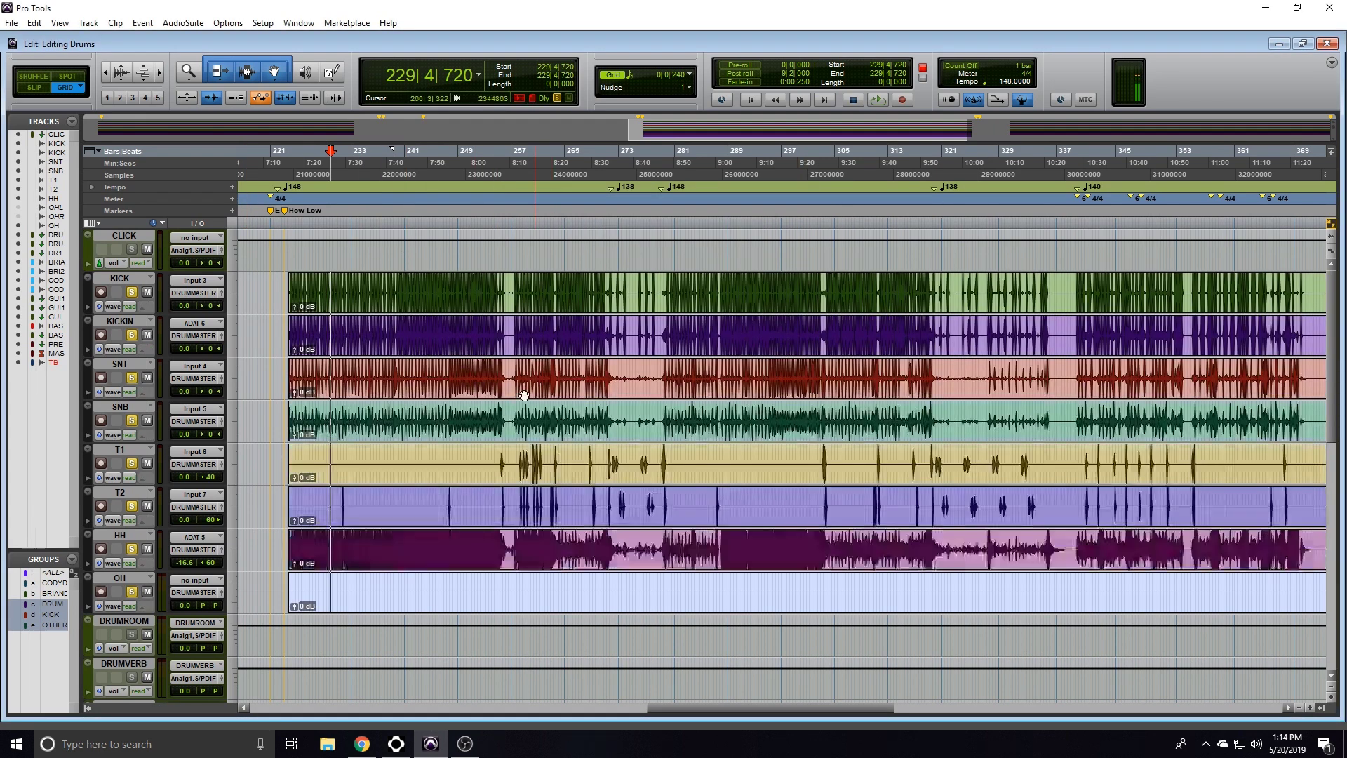
- Play the committed drum clips from 224|1|000 and check the edits through bar 227
click(293, 289)
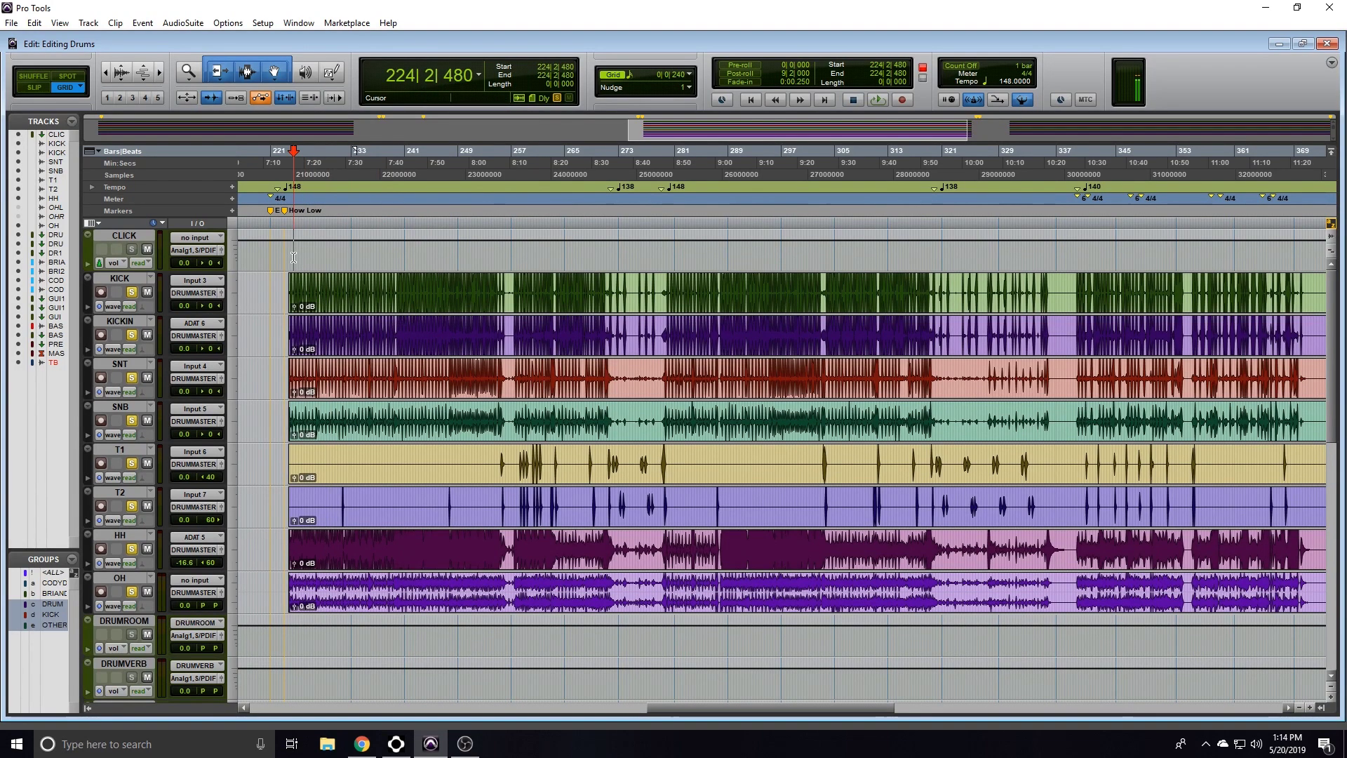
key(t)
key(t)
key(t)
key(t)
scroll(772, 311, right, 3)
click(564, 281)
key(space)
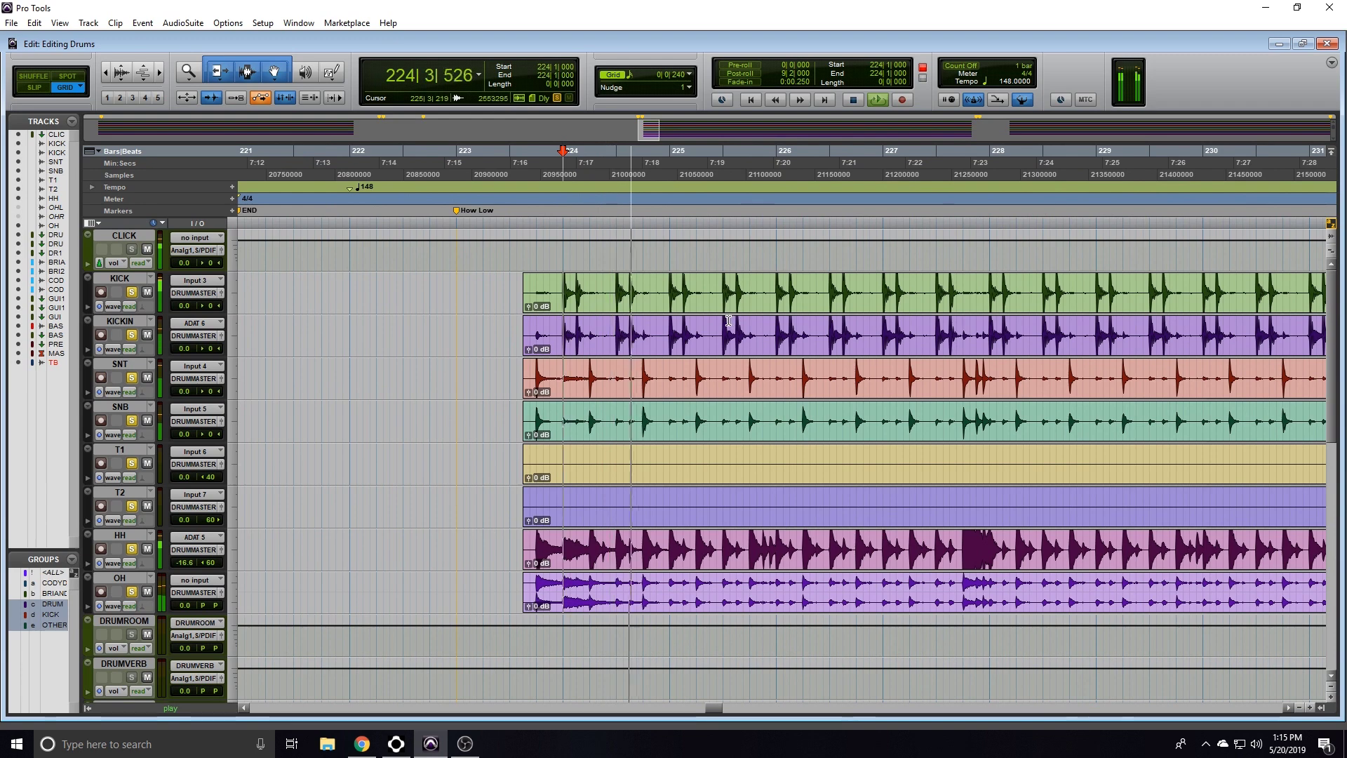
scroll(730, 321, right, 3)
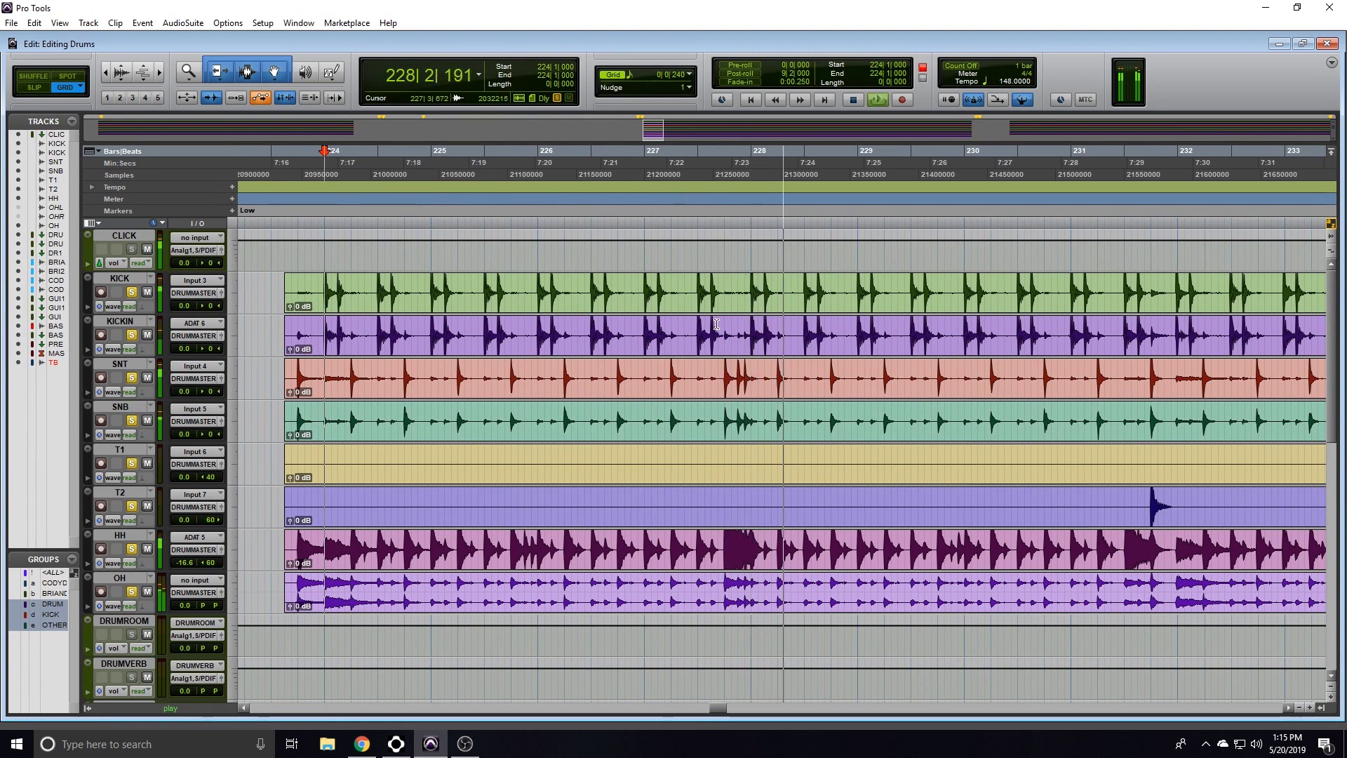
click(723, 279)
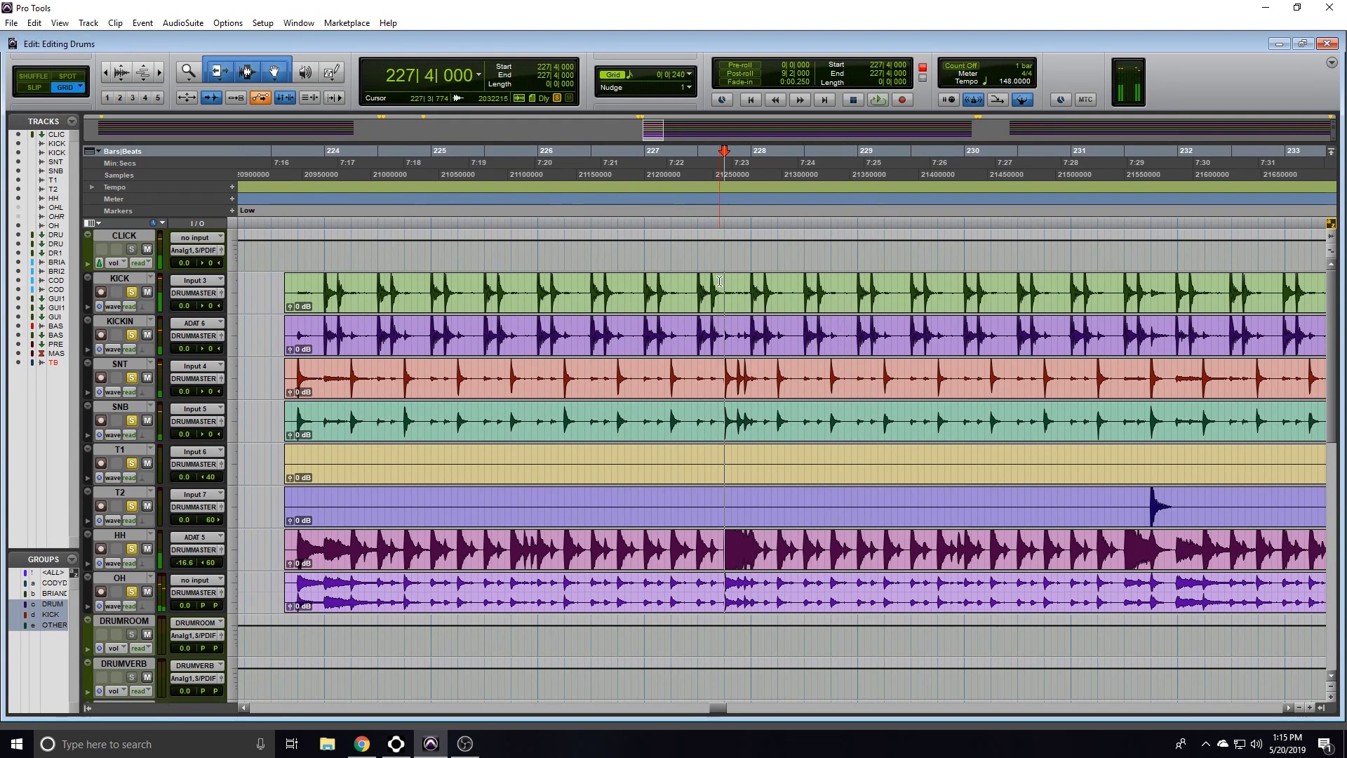
key(ctrl+bracketleft)
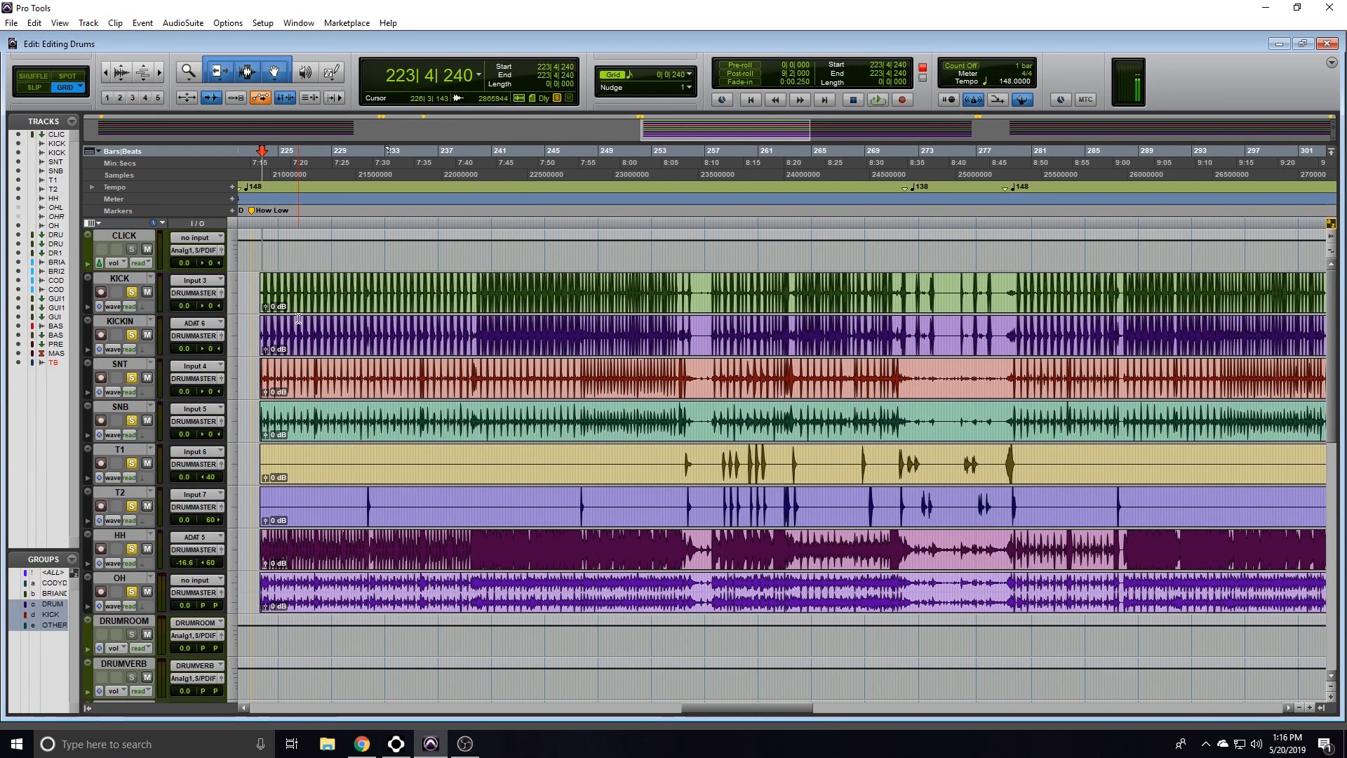
- Take the grouped drum tracks out of solo and play the full mix from 224|1|000
click(132, 294)
key(t)
key(t)
scroll(689, 328, down, 2)
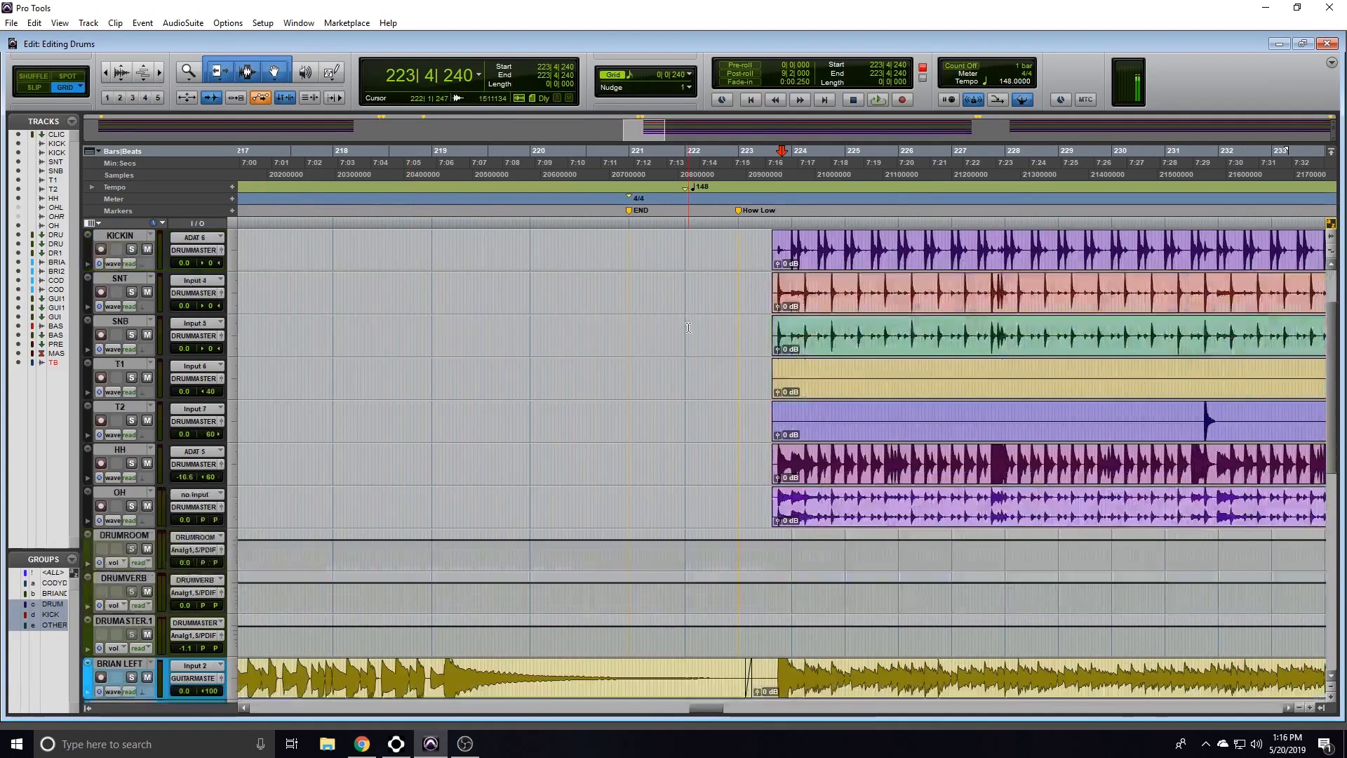
scroll(705, 289, right, 6)
scroll(705, 289, down, 3)
scroll(705, 289, up, 5)
click(837, 303)
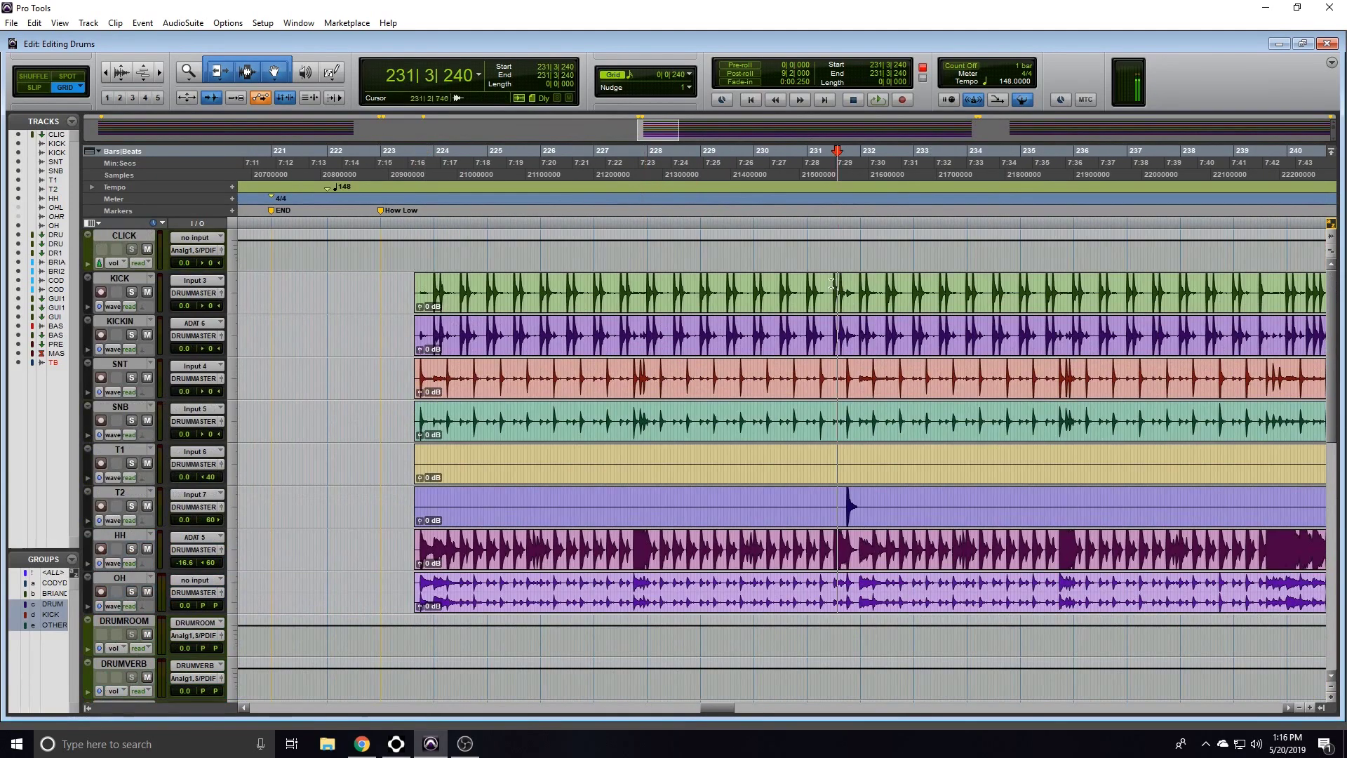
scroll(816, 304, right, 5)
key(space)
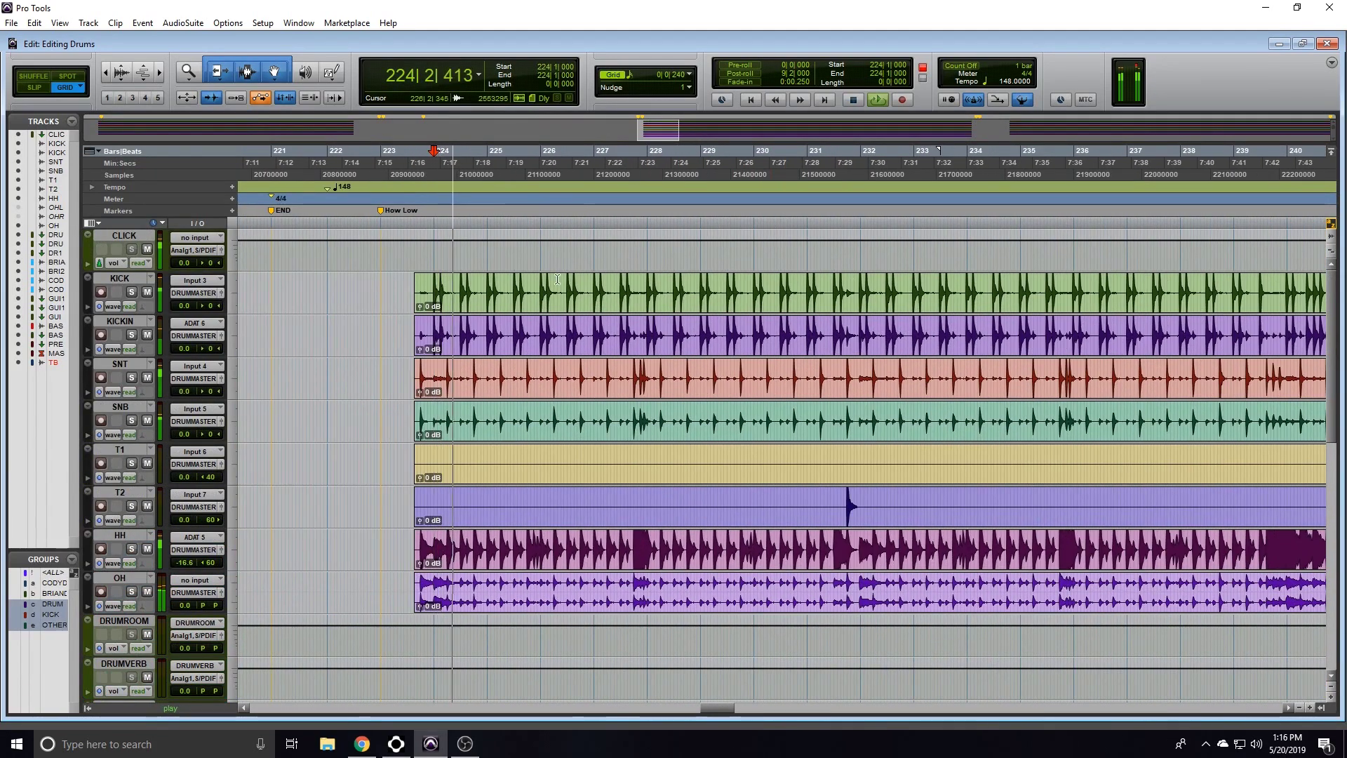
scroll(570, 303, right, 3)
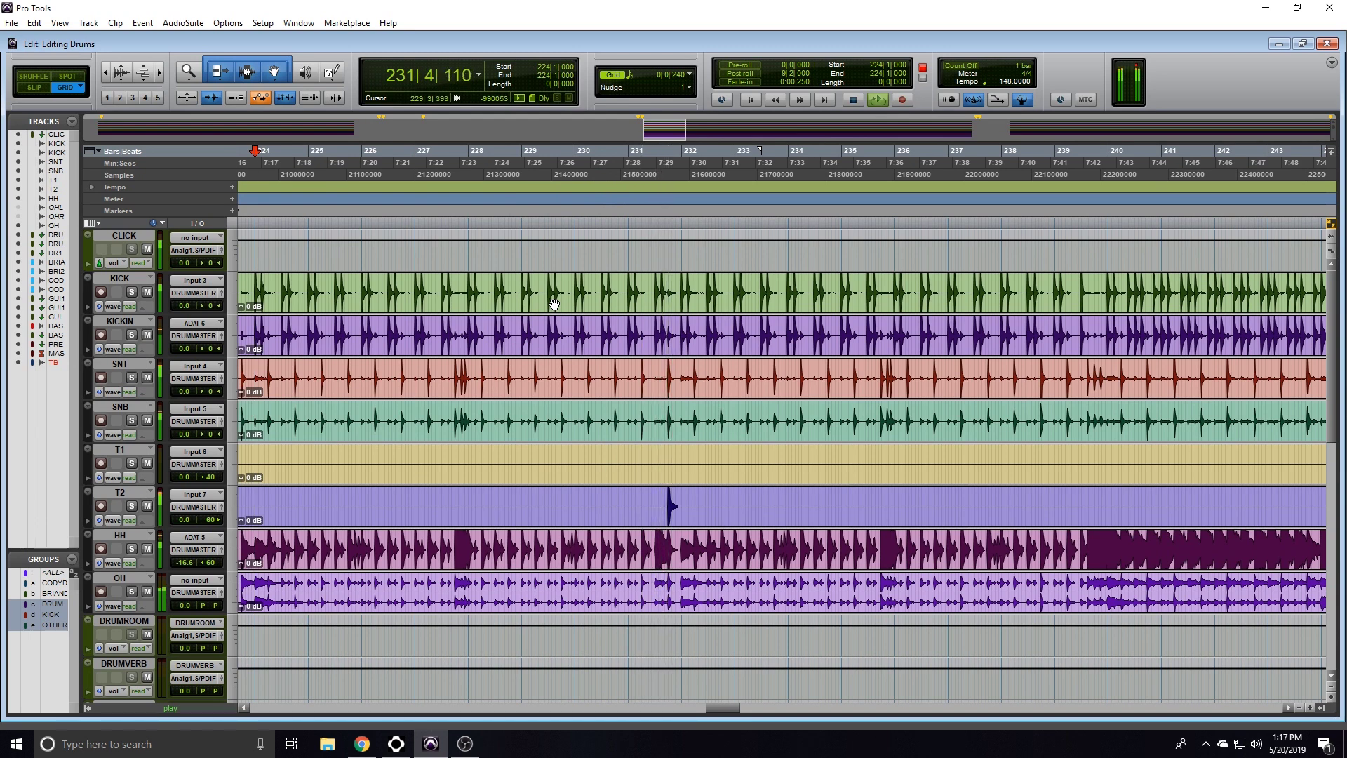
key(space)
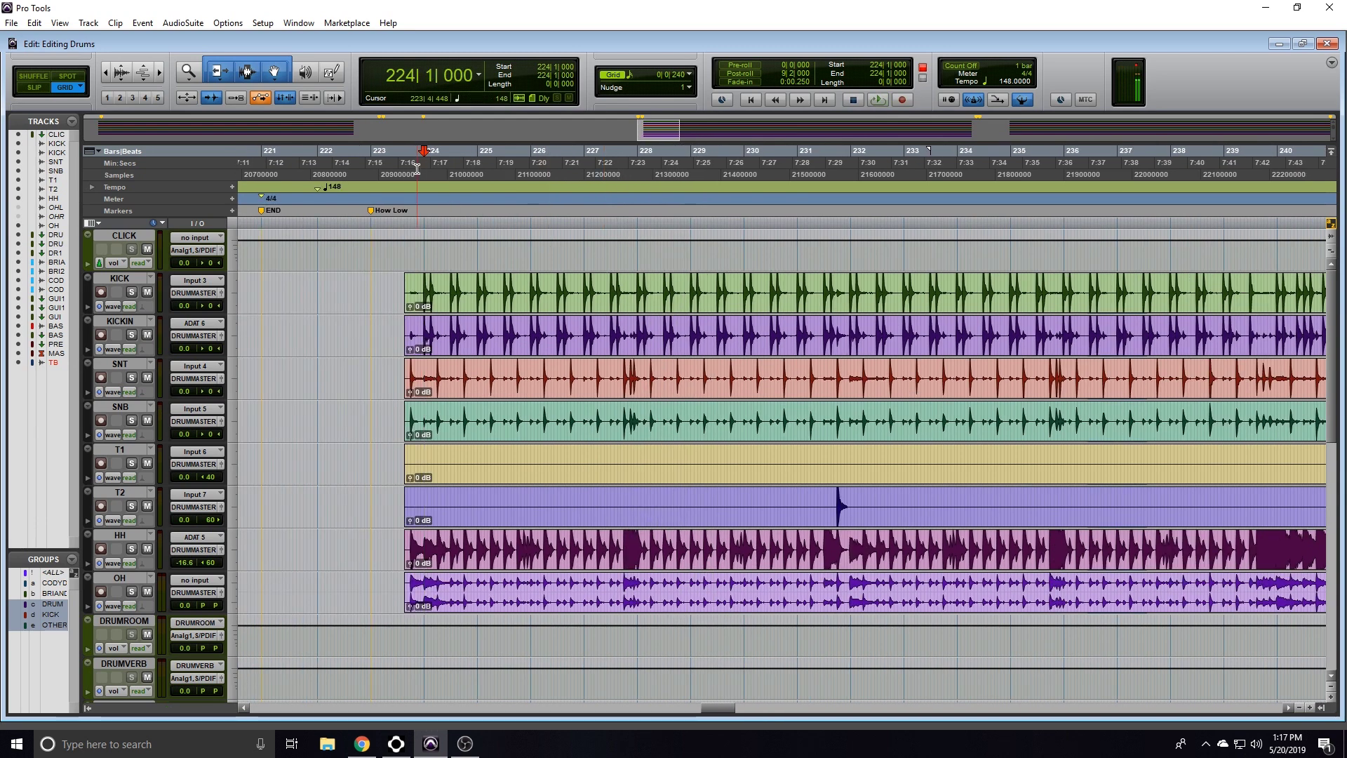
- Select the lead-in from 223|1|000 to 224|1|000 across the drum tracks, and clear the selection
click(384, 289)
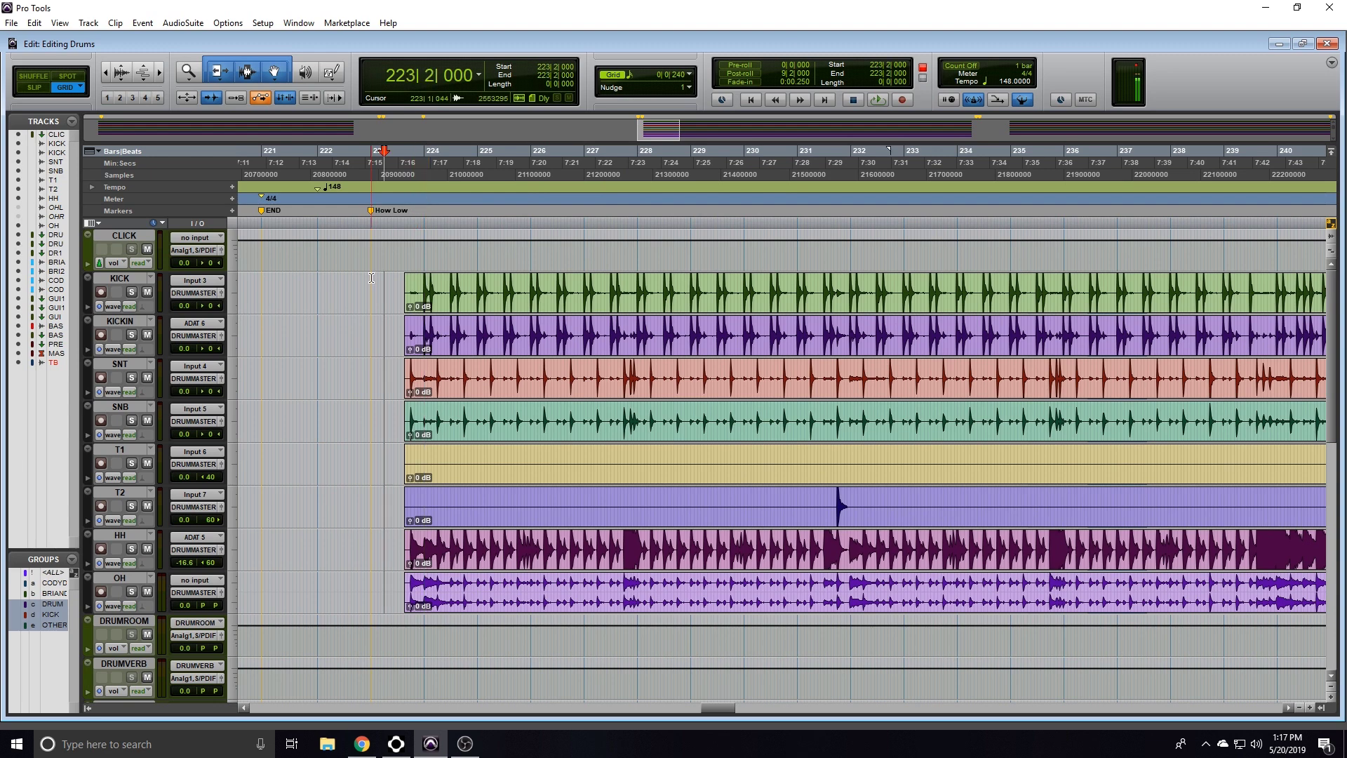
drag(371, 289, 425, 290)
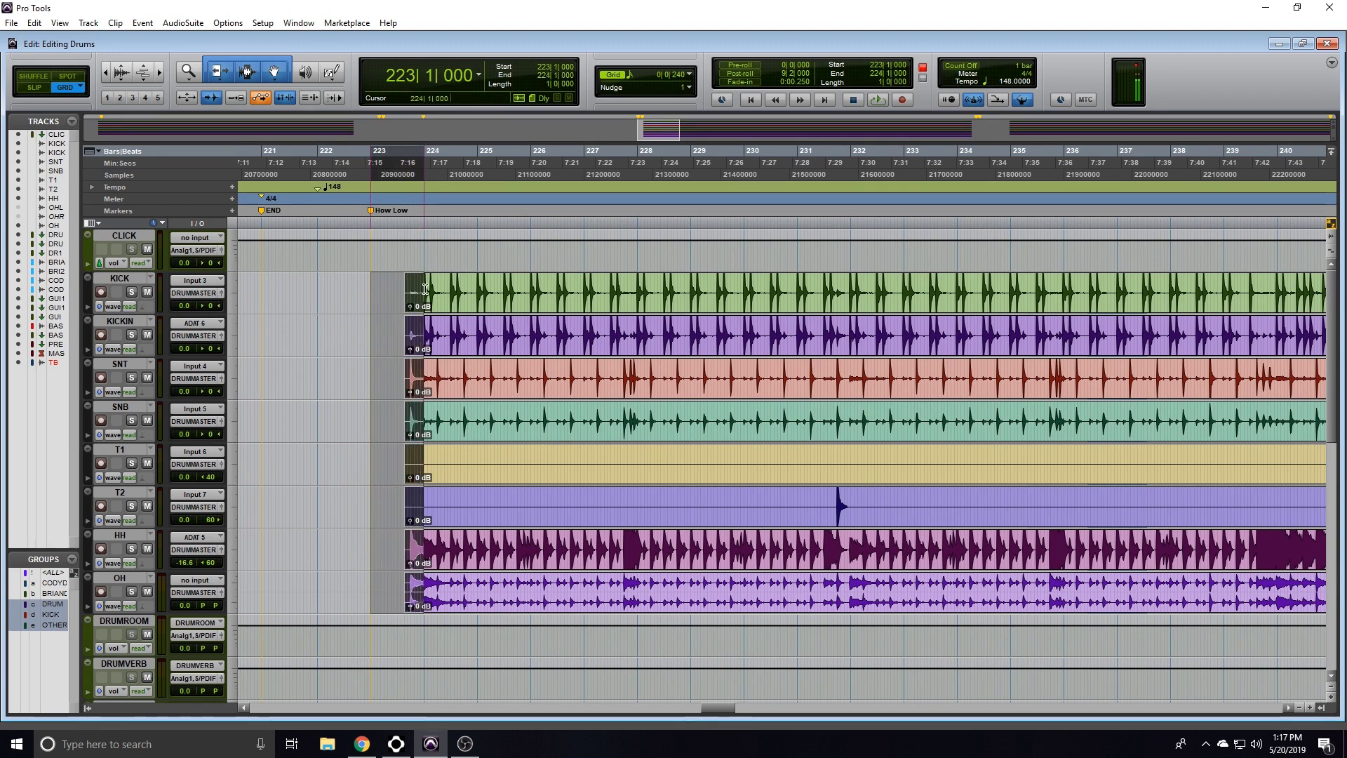
click(379, 282)
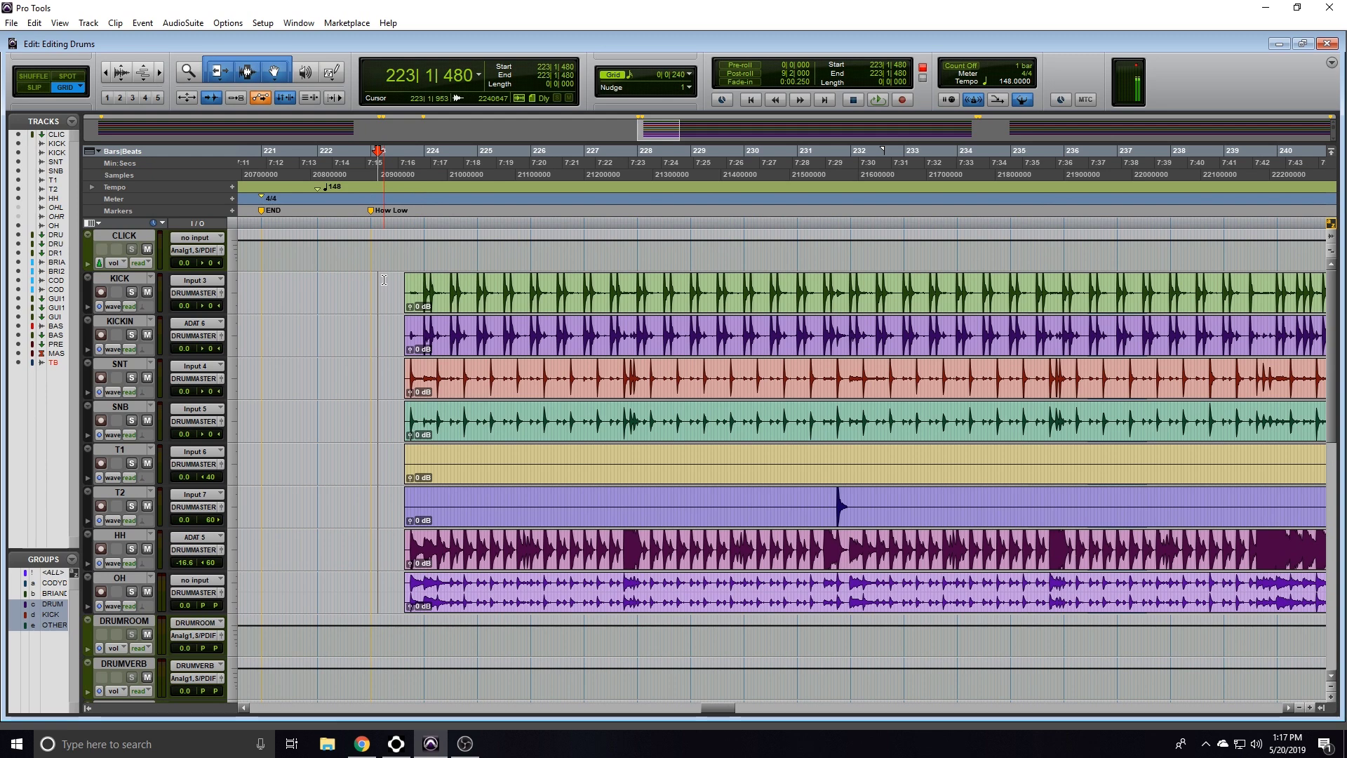